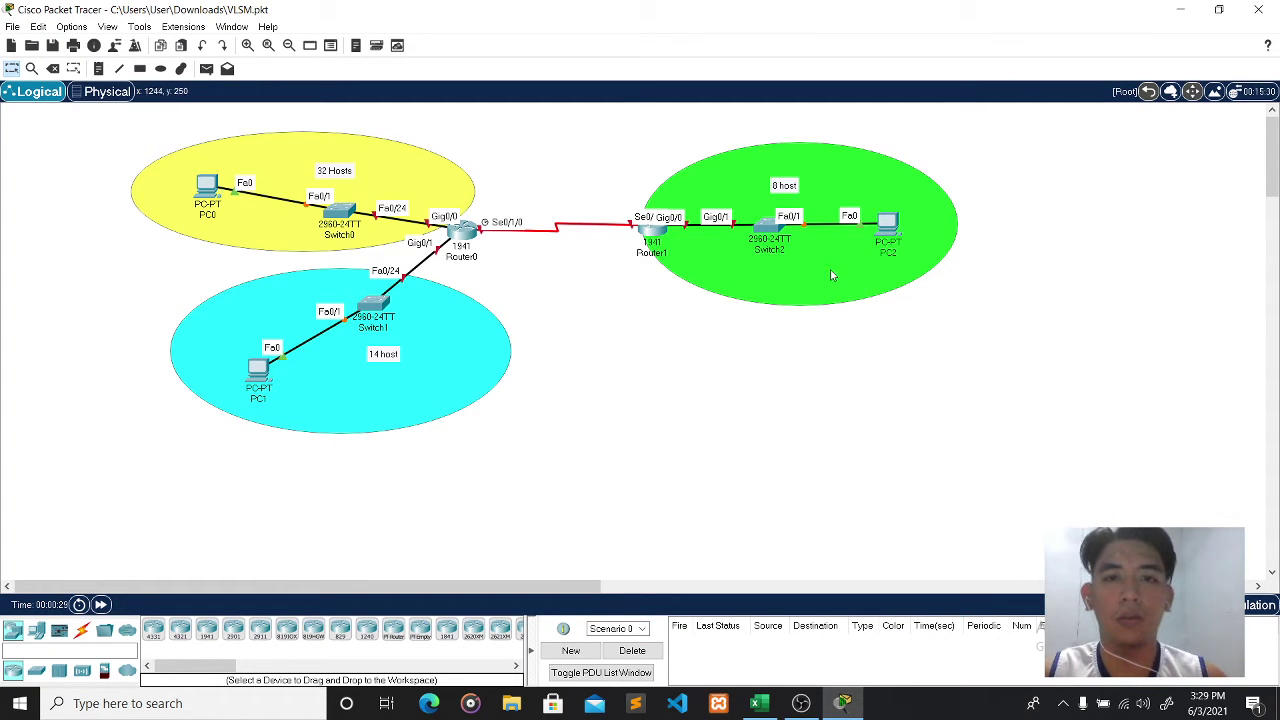
- Bring the Activity 10 Macirin workbook up from the taskbar
mouse_move(636, 237)
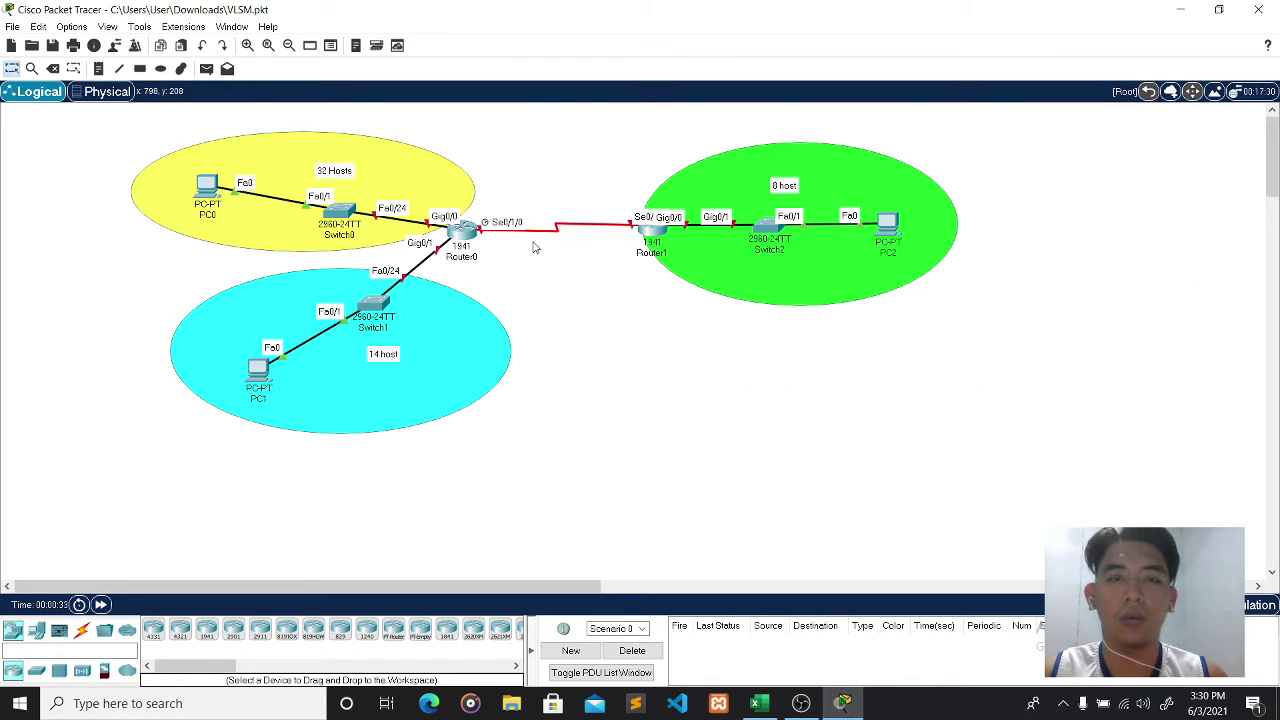
left_click(759, 703)
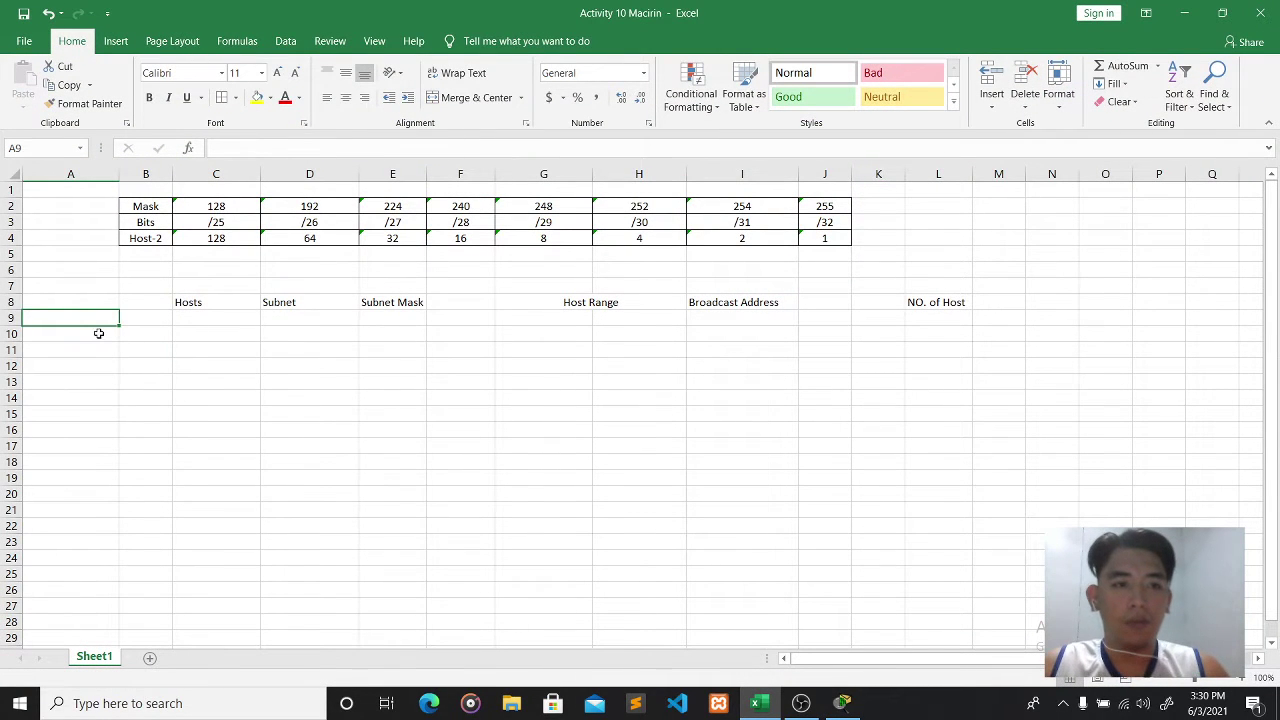
- Type the heading 'Number networks' in cell L2
left_click(941, 220)
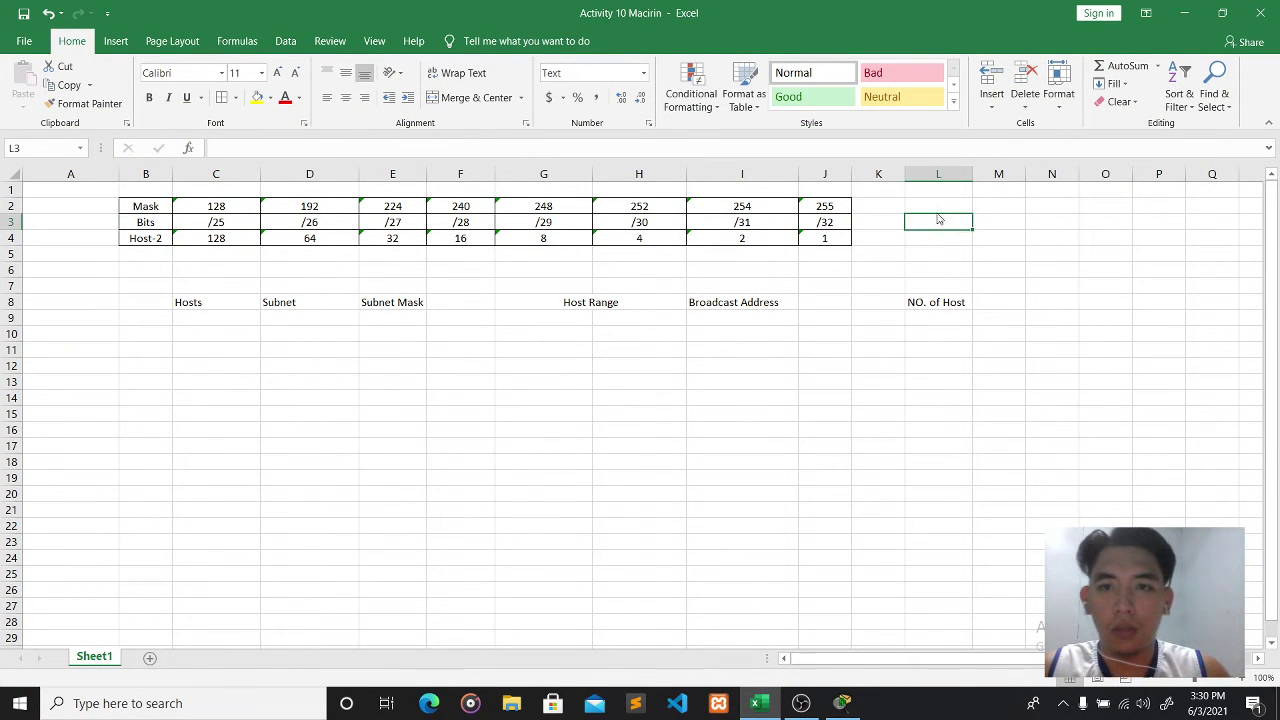
left_click(935, 204)
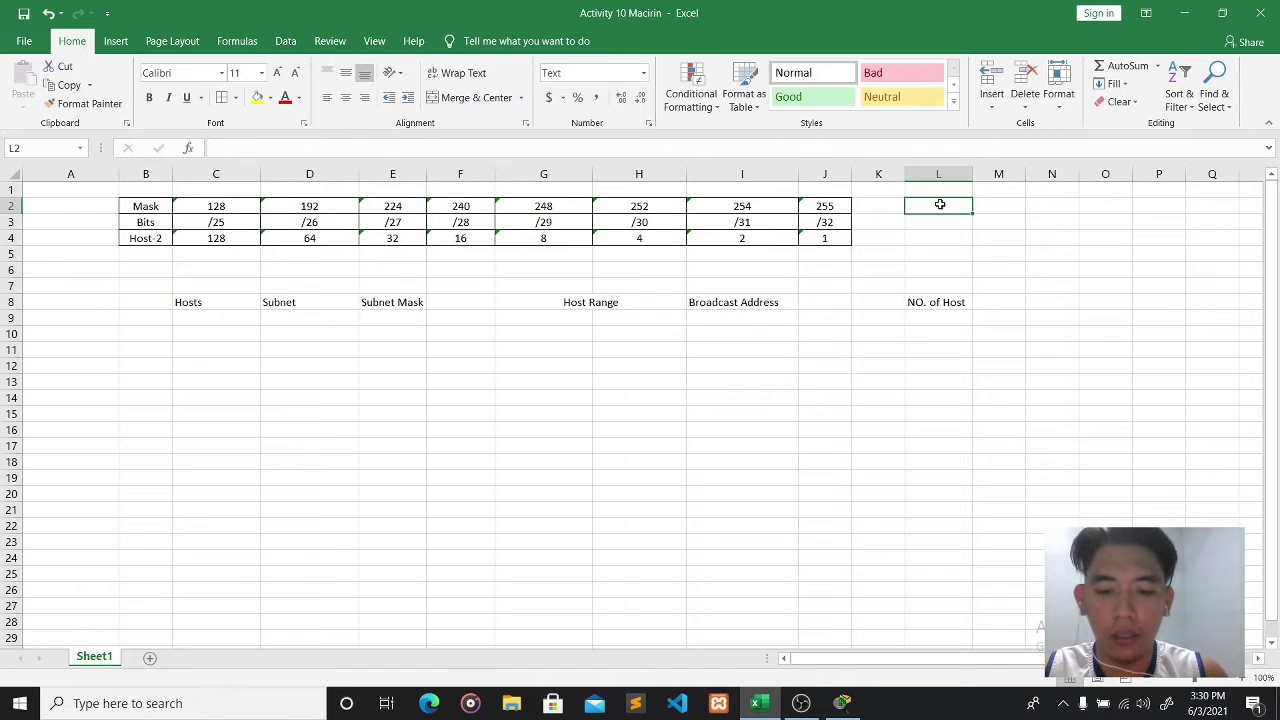
type("Number")
key("BackSpace")
key("BackSpace")
key("BackSpace")
key("BackSpace")
key("BackSpace")
type("U")
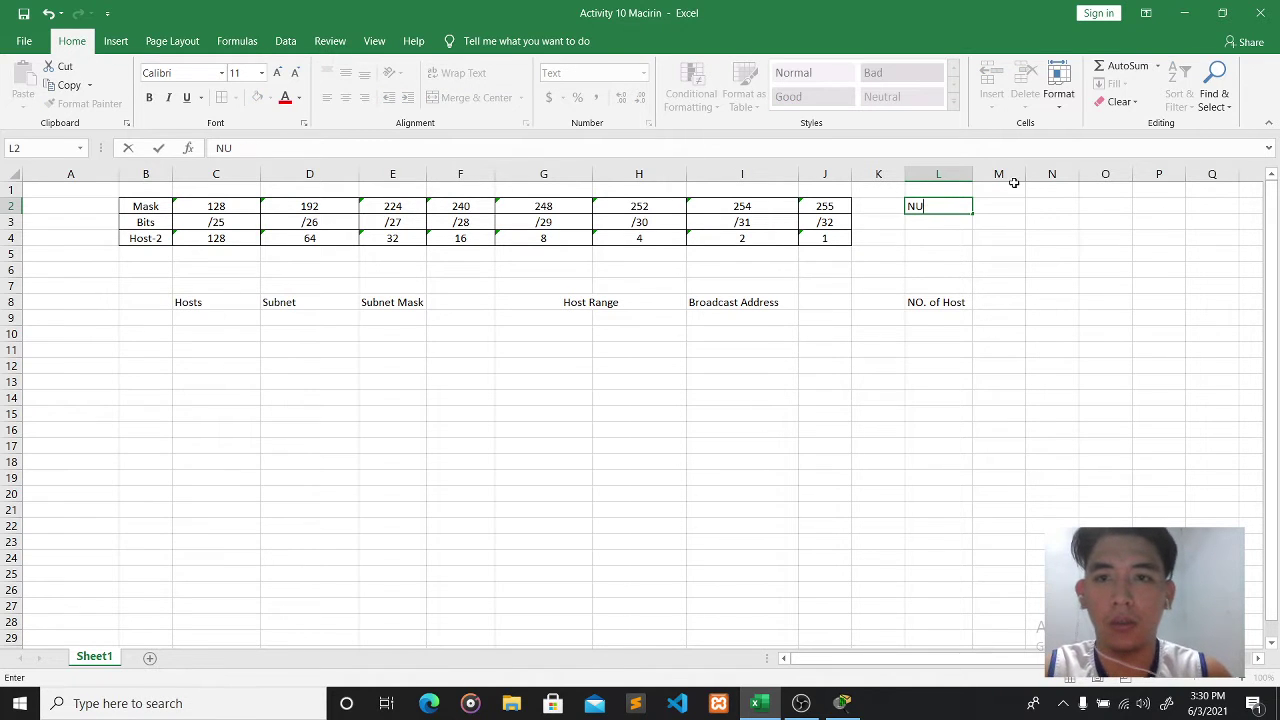
key("BackSpace")
type("U")
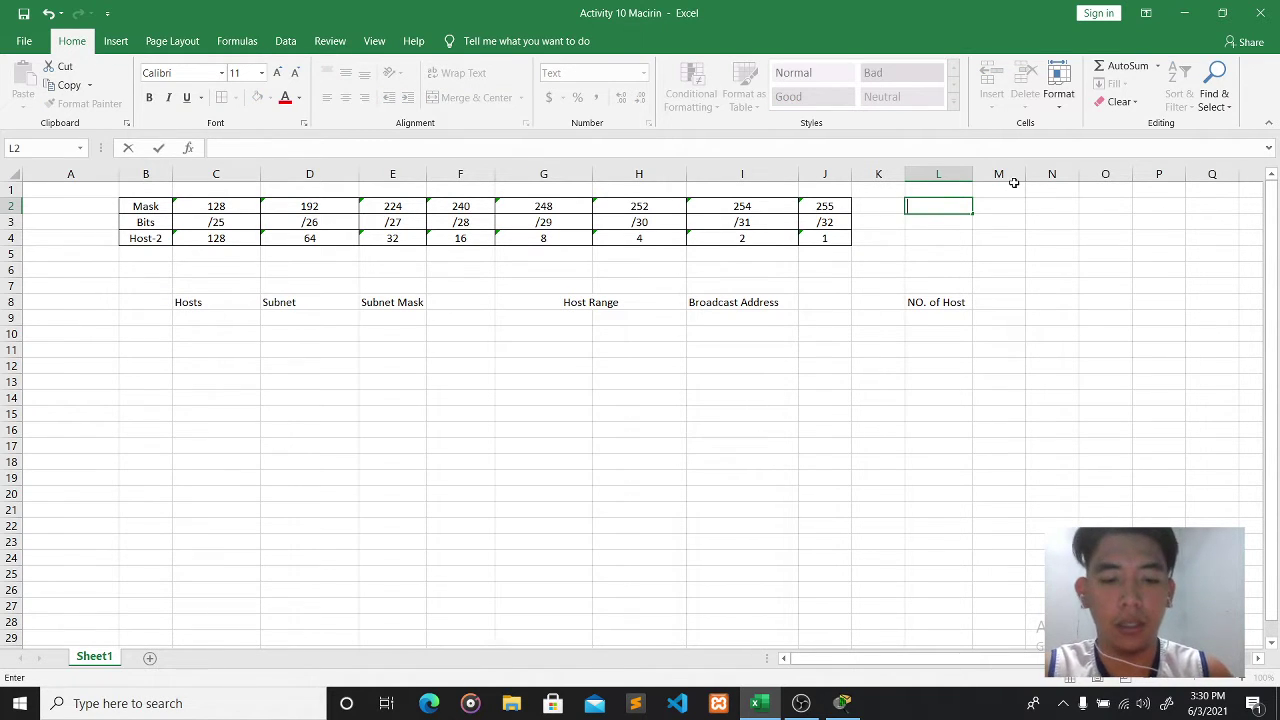
type("Number")
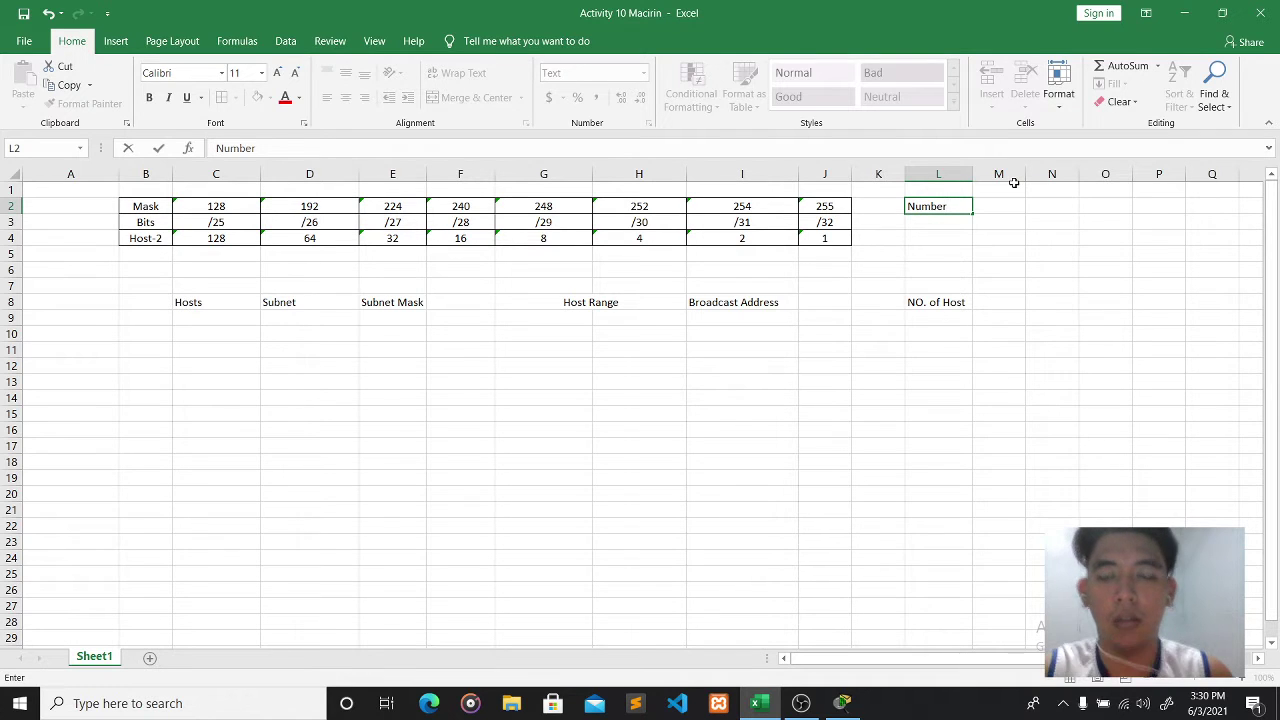
type(" netwo")
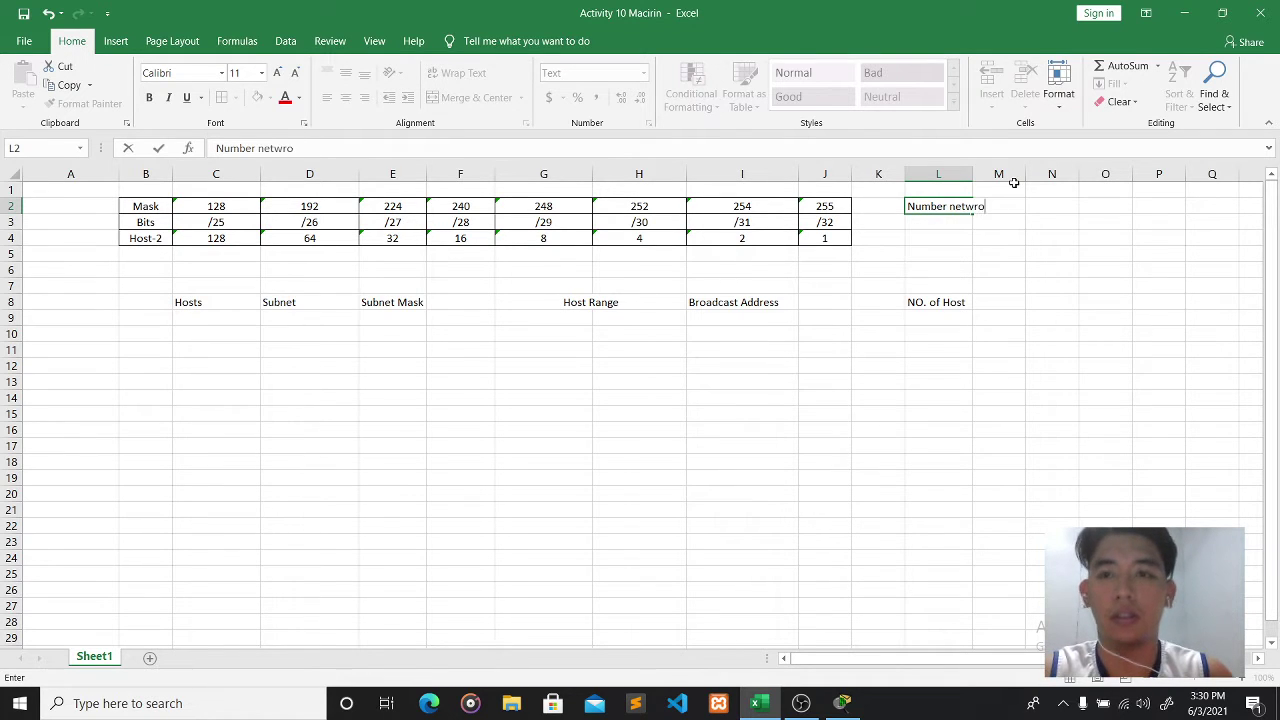
key("BackSpace")
type("rks")
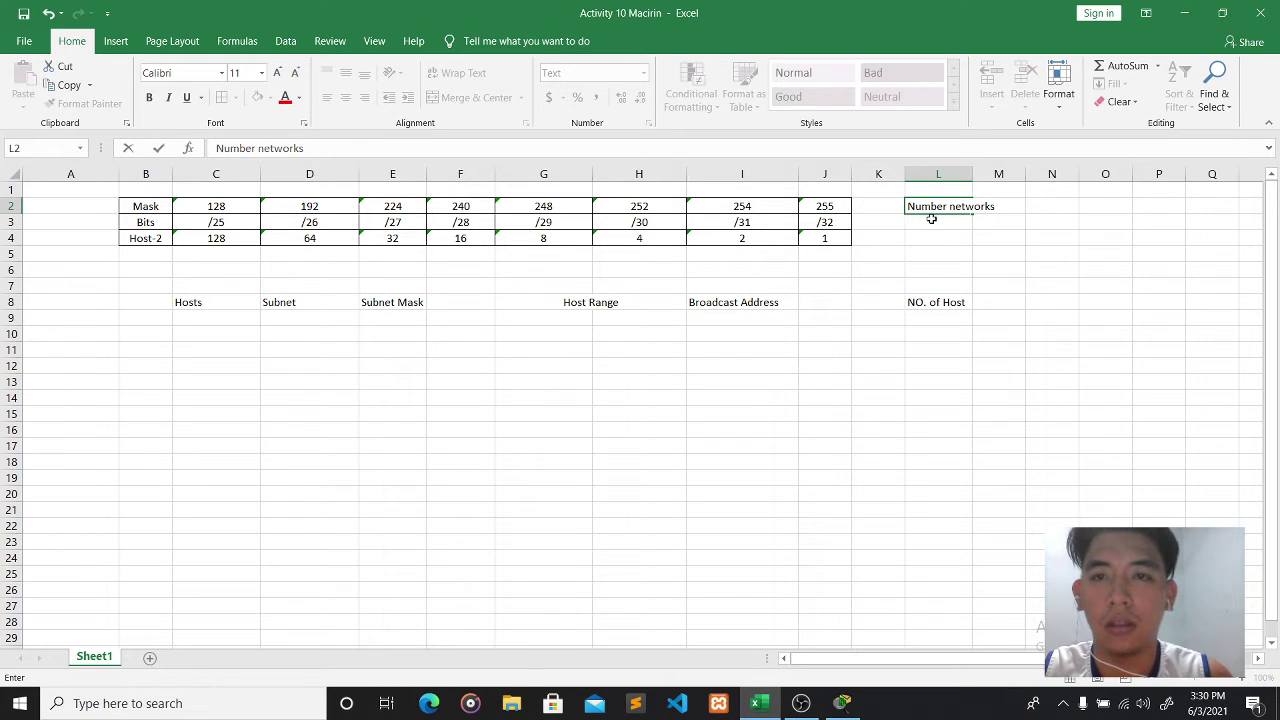
key("Return")
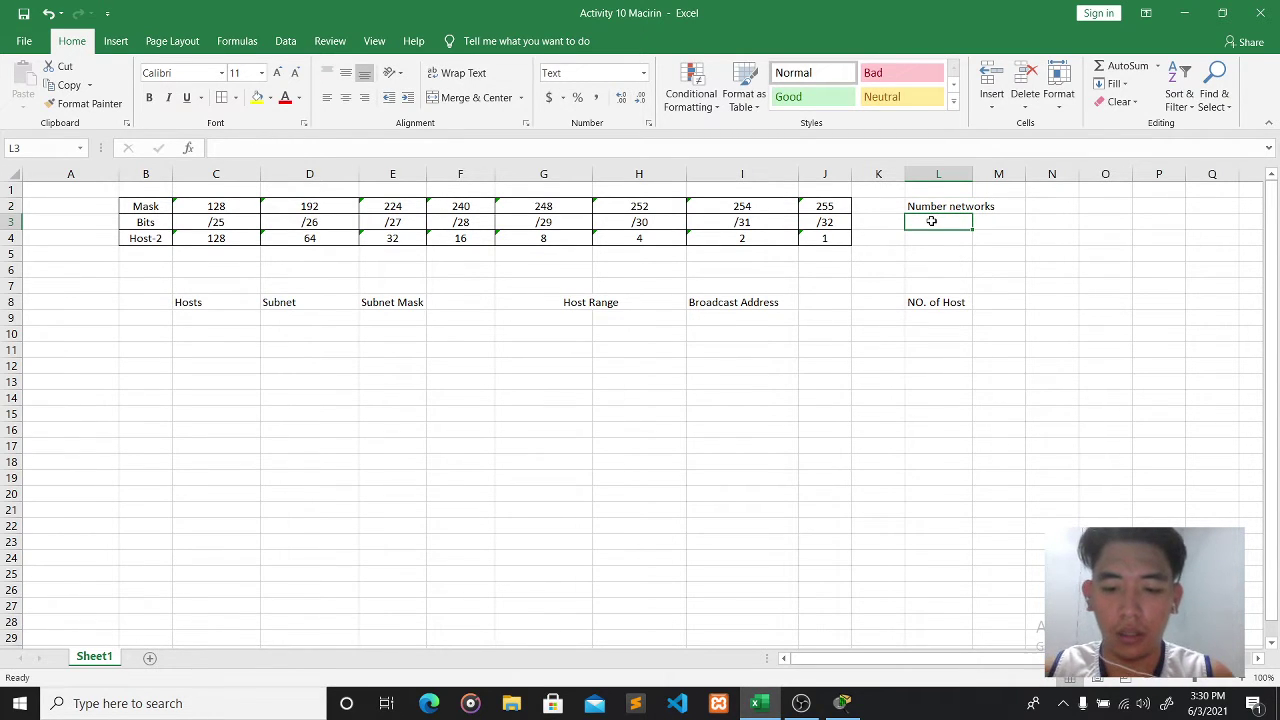
- Add the note '2^N= No. Networks' in L3 and the example '2^2=4' in L4
type("2")
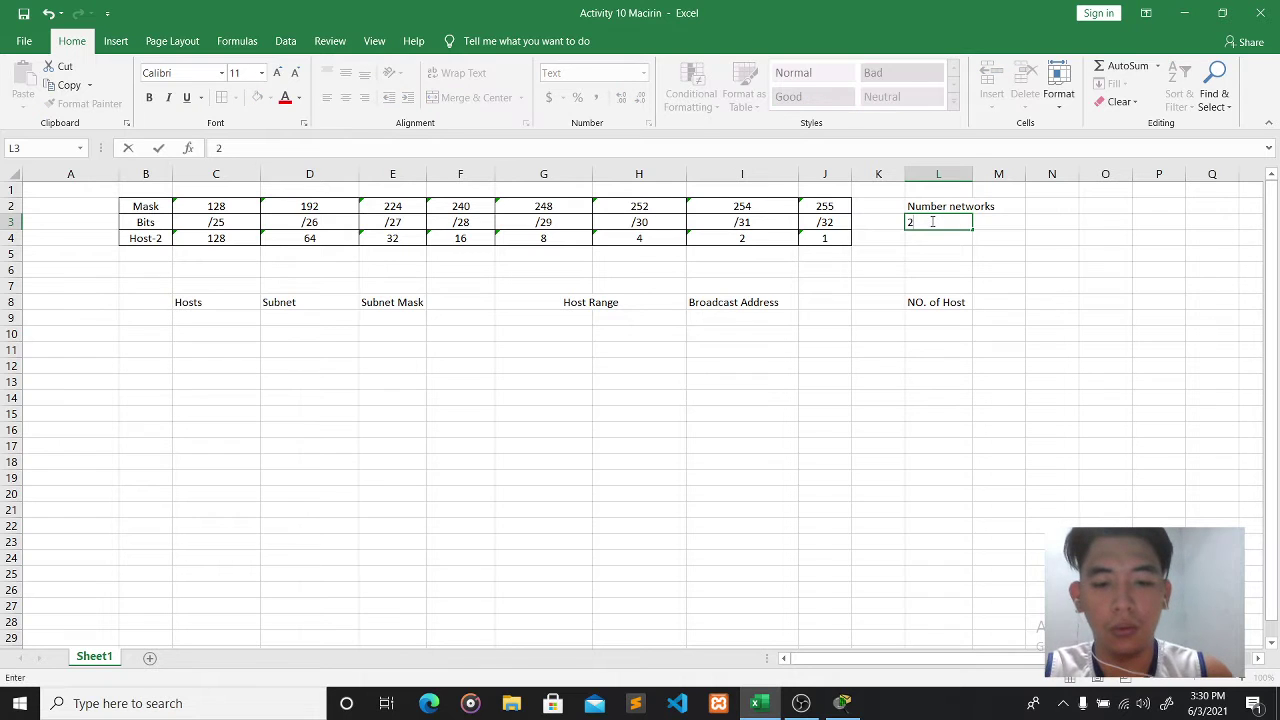
type("^")
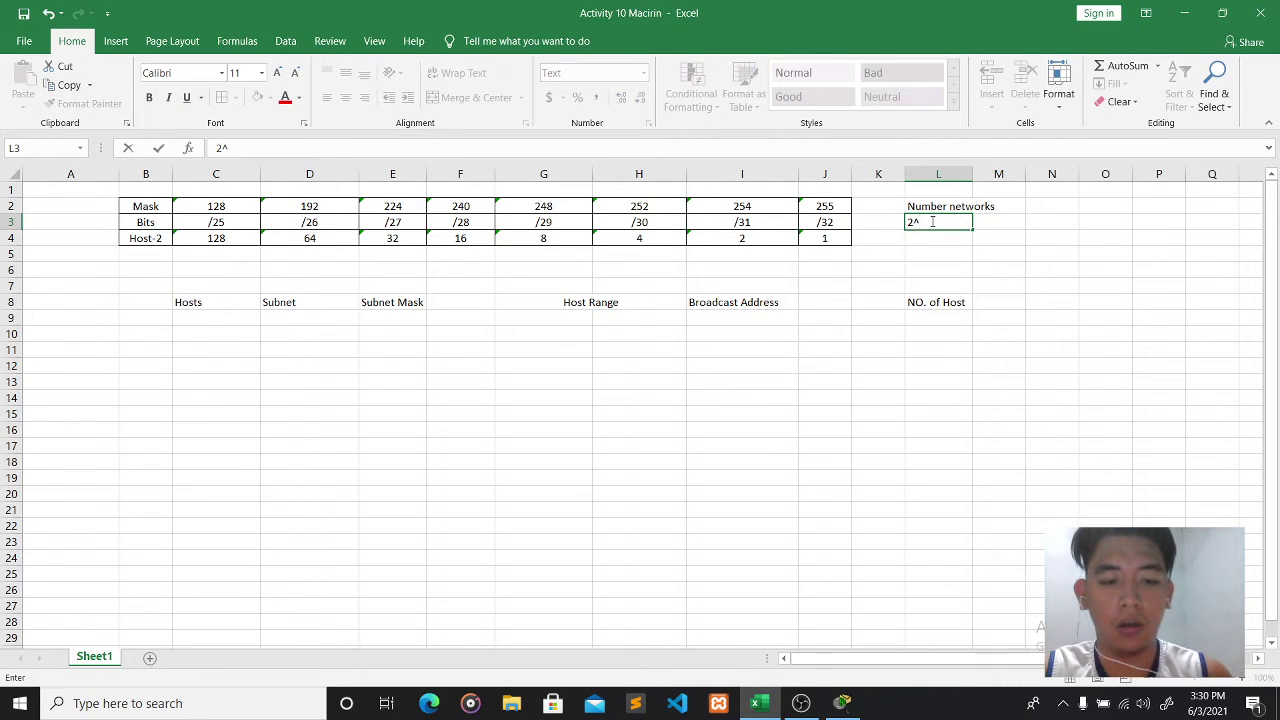
type("N=")
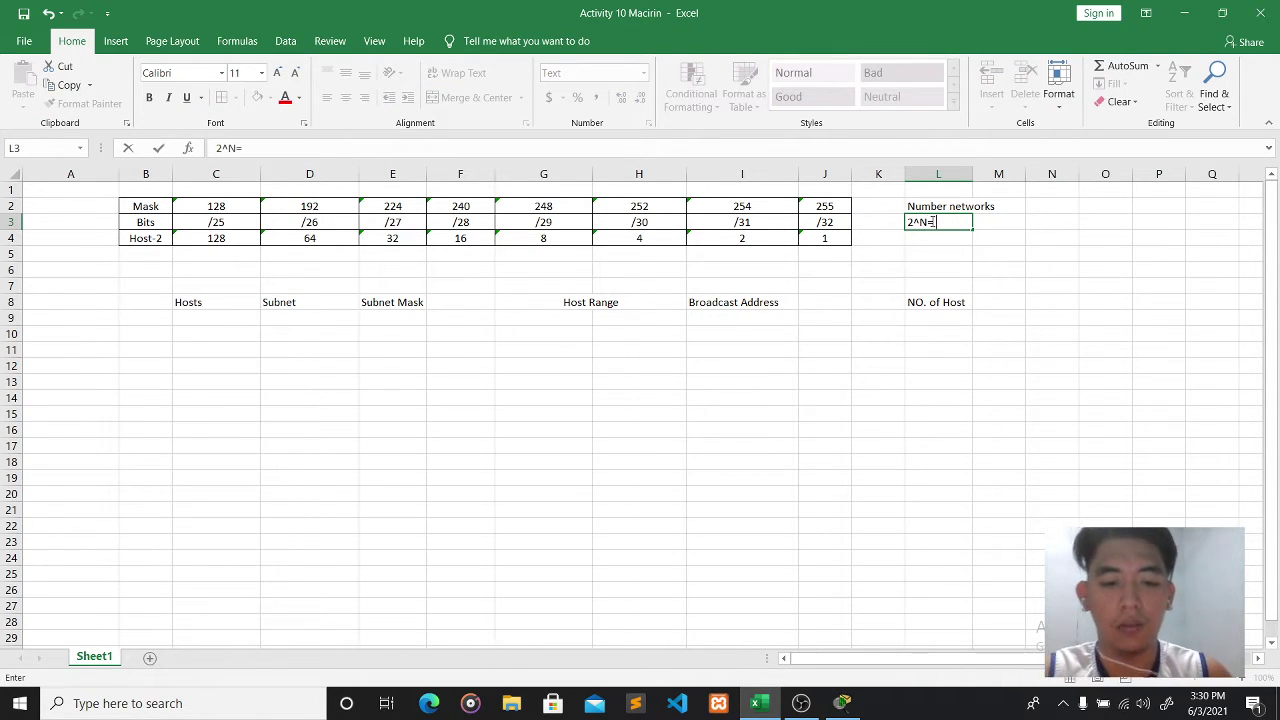
type(" No. Networks")
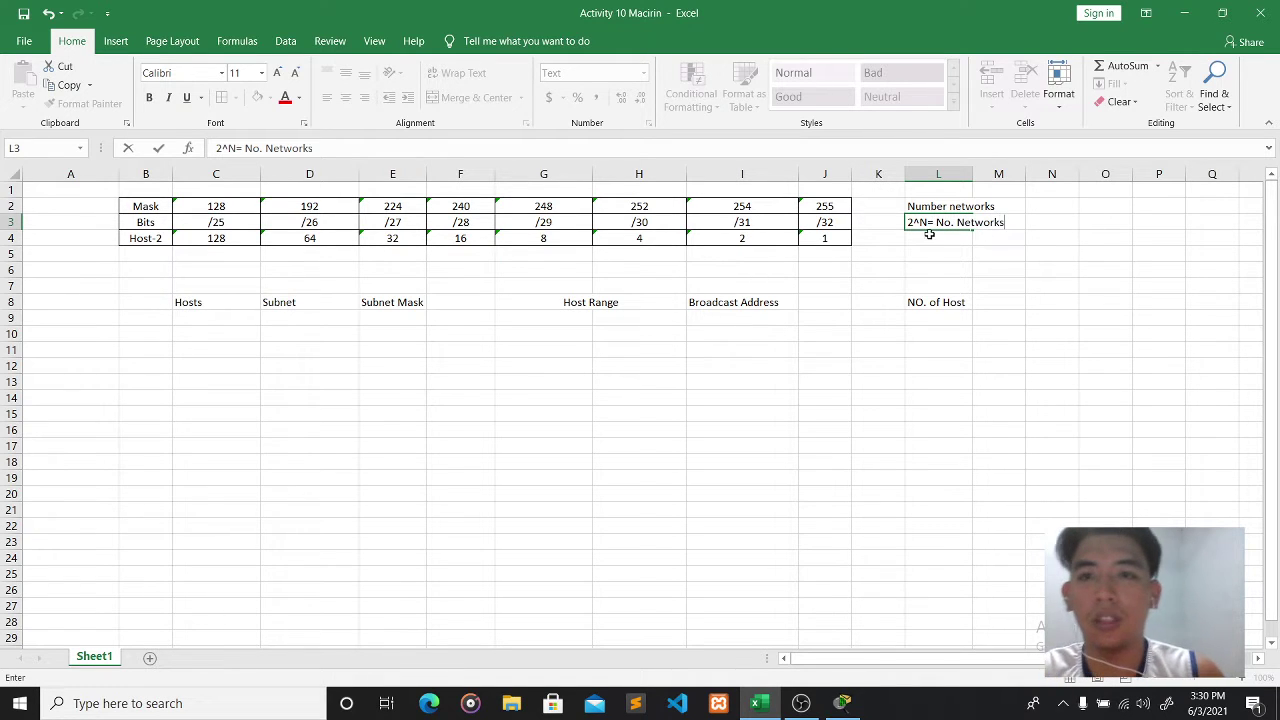
left_click(931, 240)
type("48")
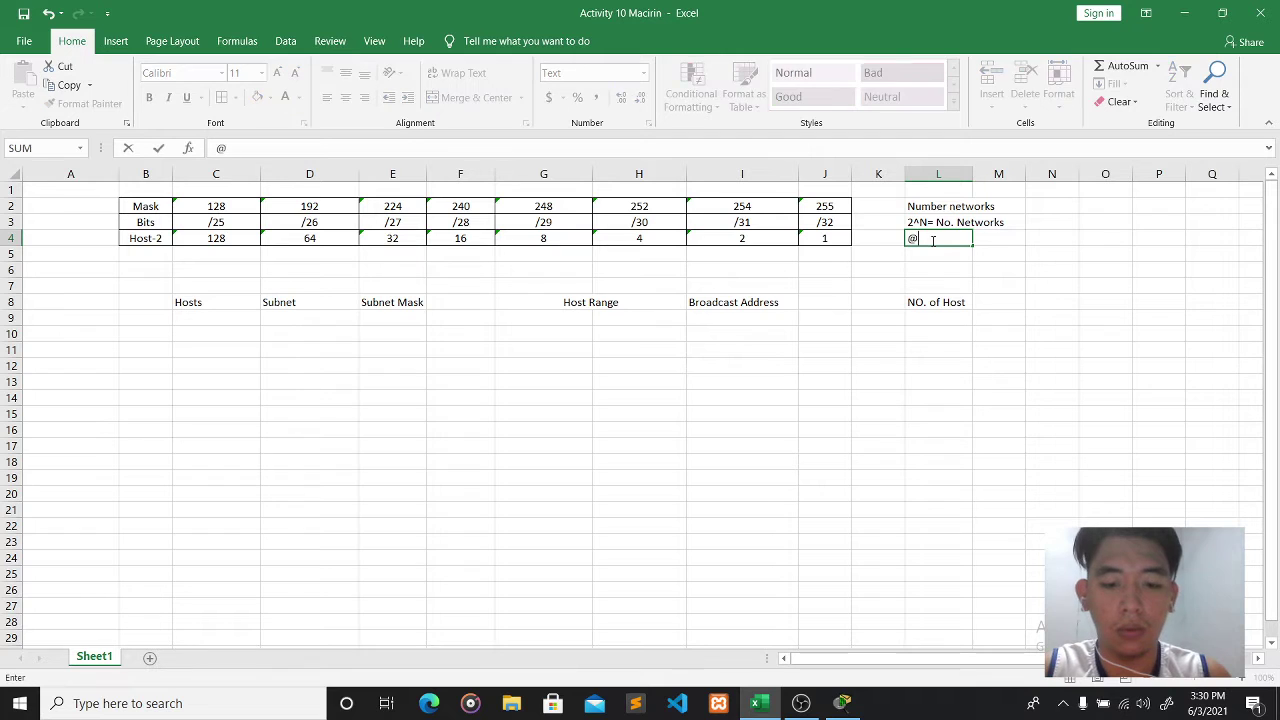
key("BackSpace")
key("Escape")
type("2")
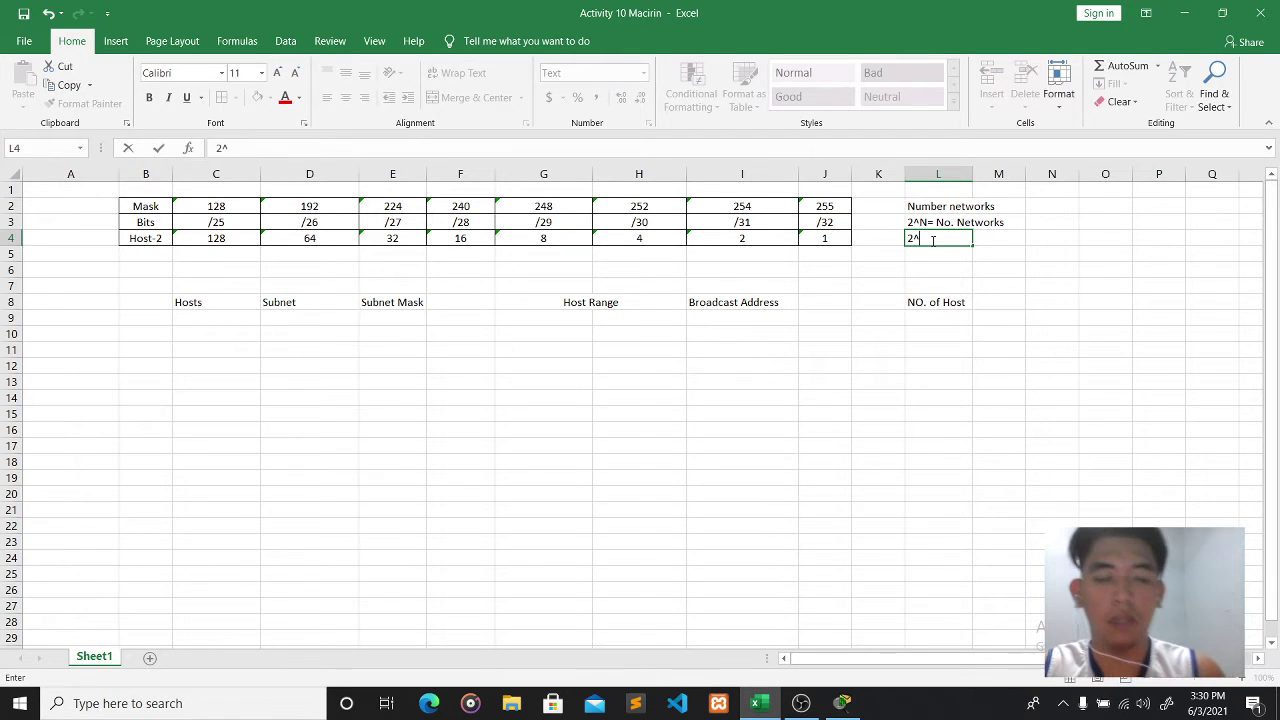
type("^2=4")
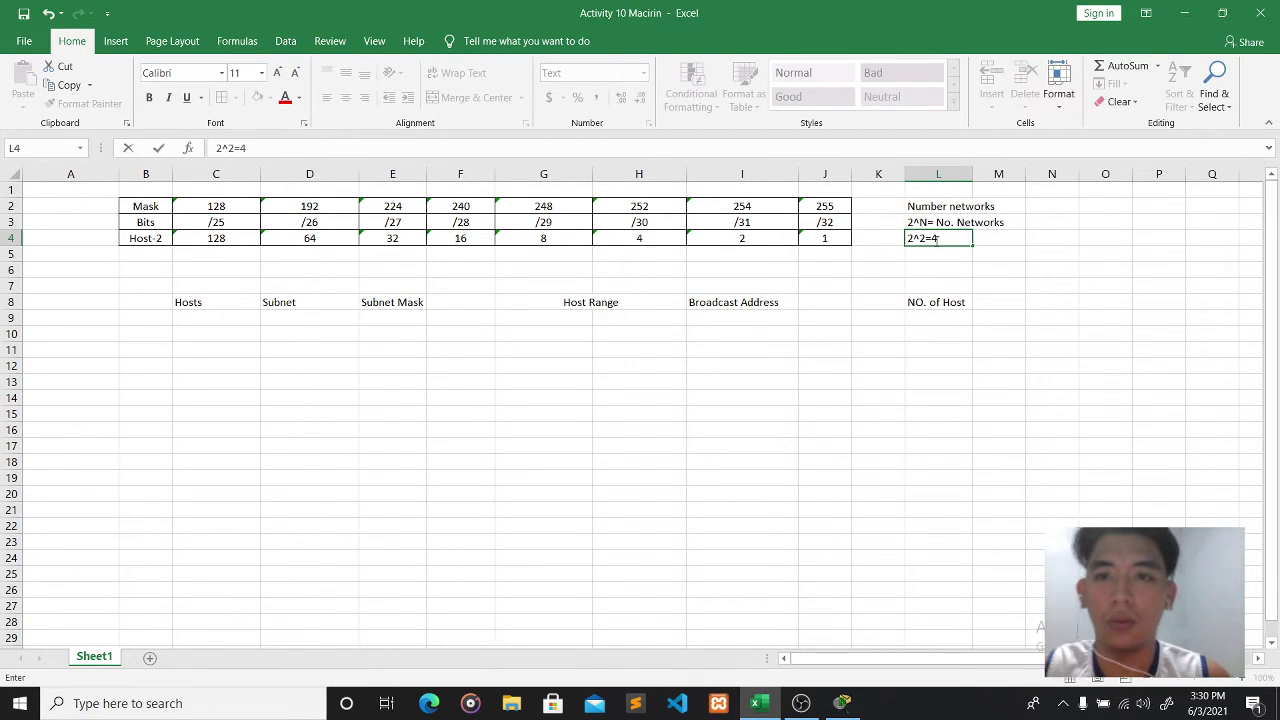
left_click(927, 266)
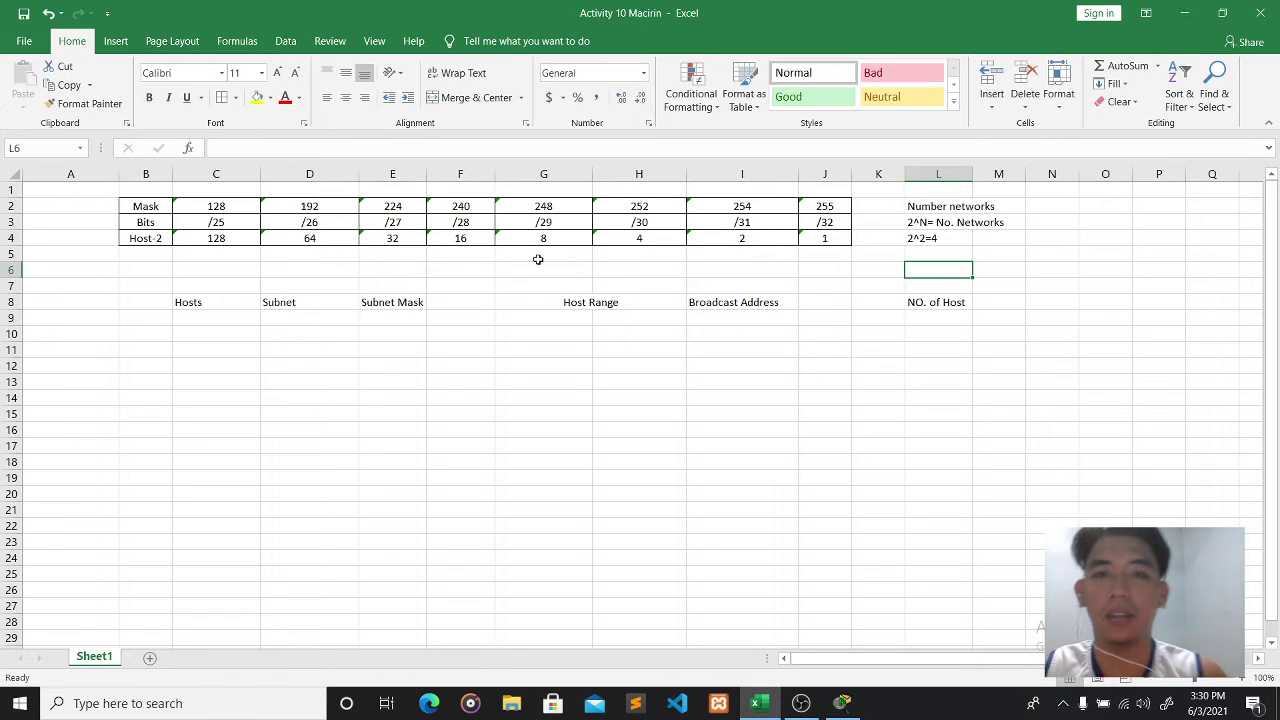
- Label row 6 as 'Network:' with the address 192.168.10.0/24
left_click(89, 278)
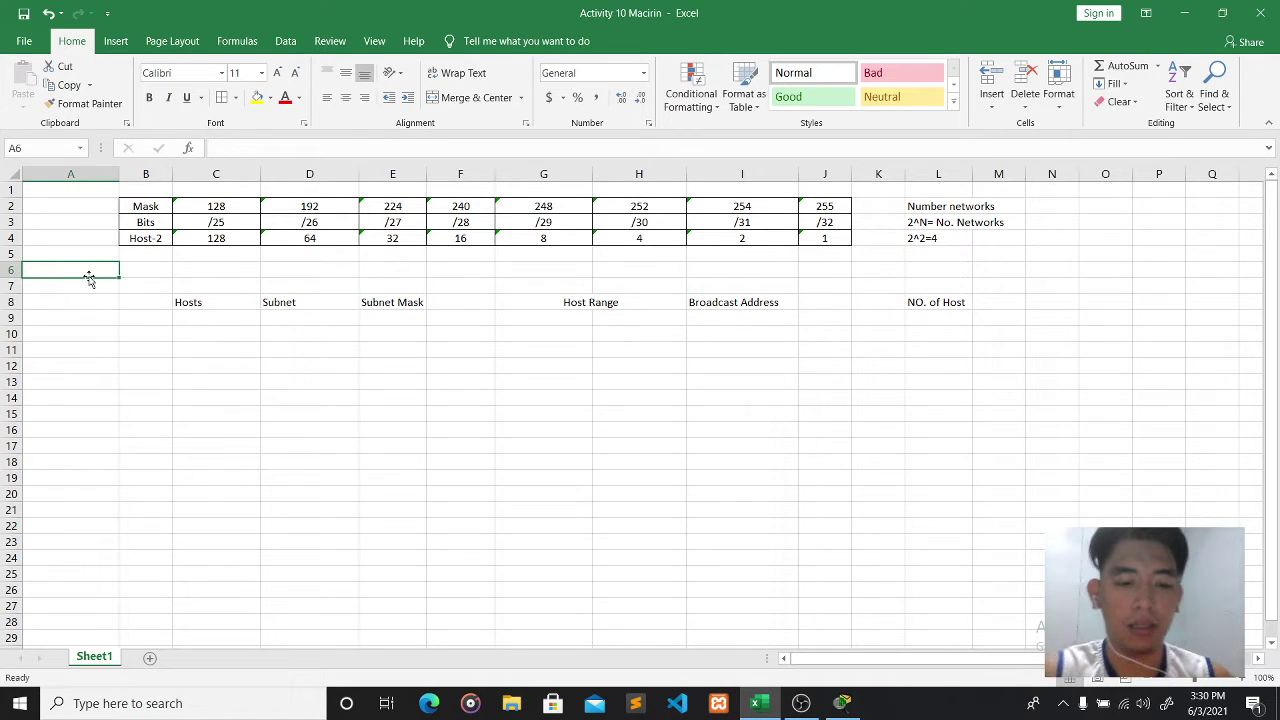
type("Network:")
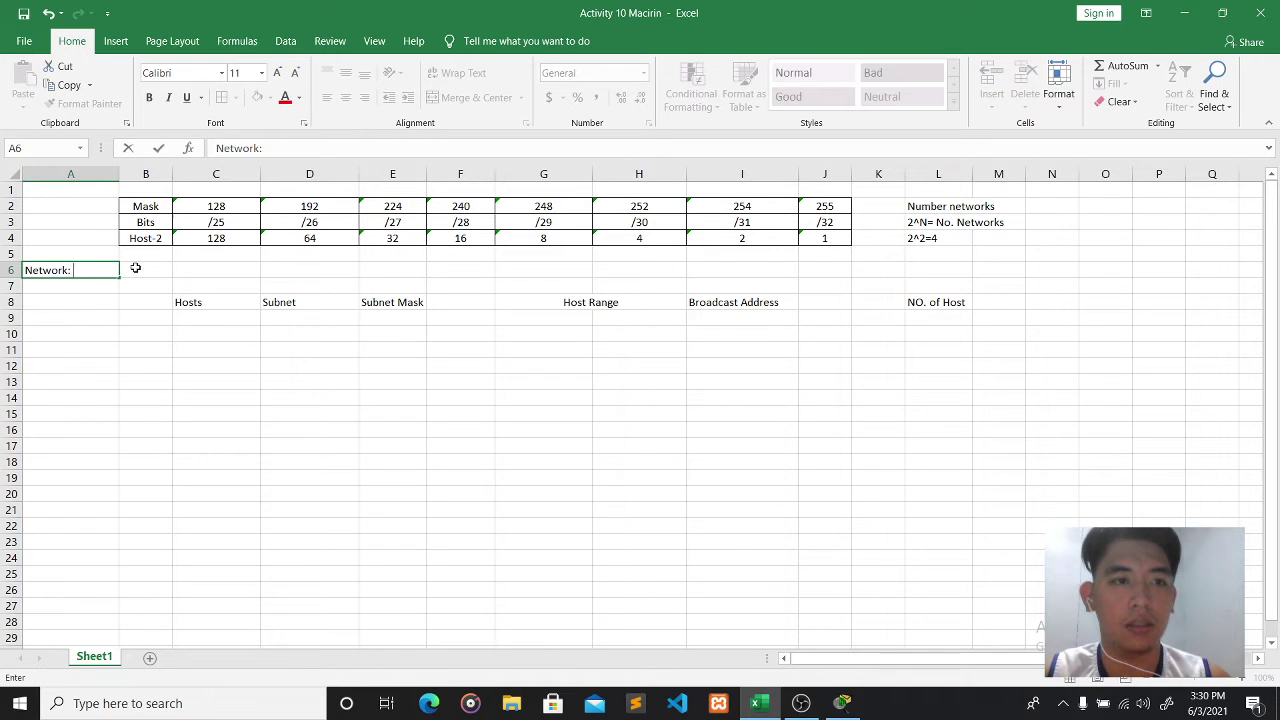
left_click(136, 268)
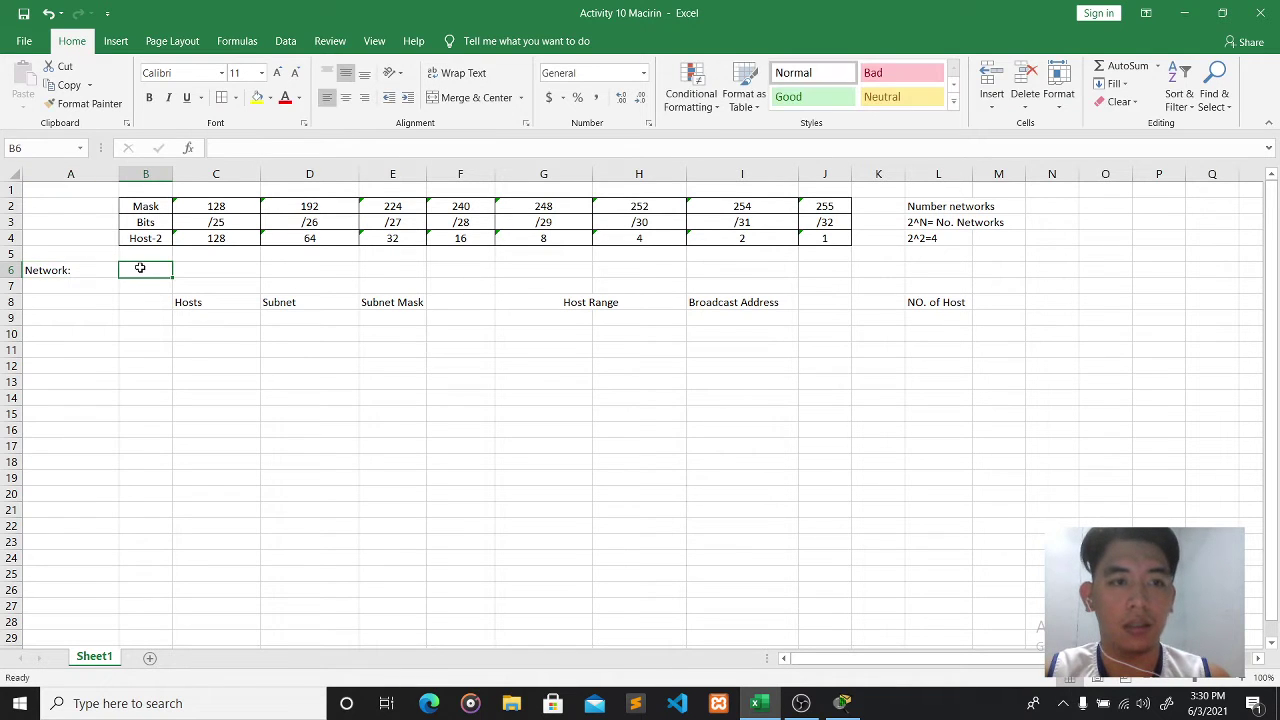
type("19")
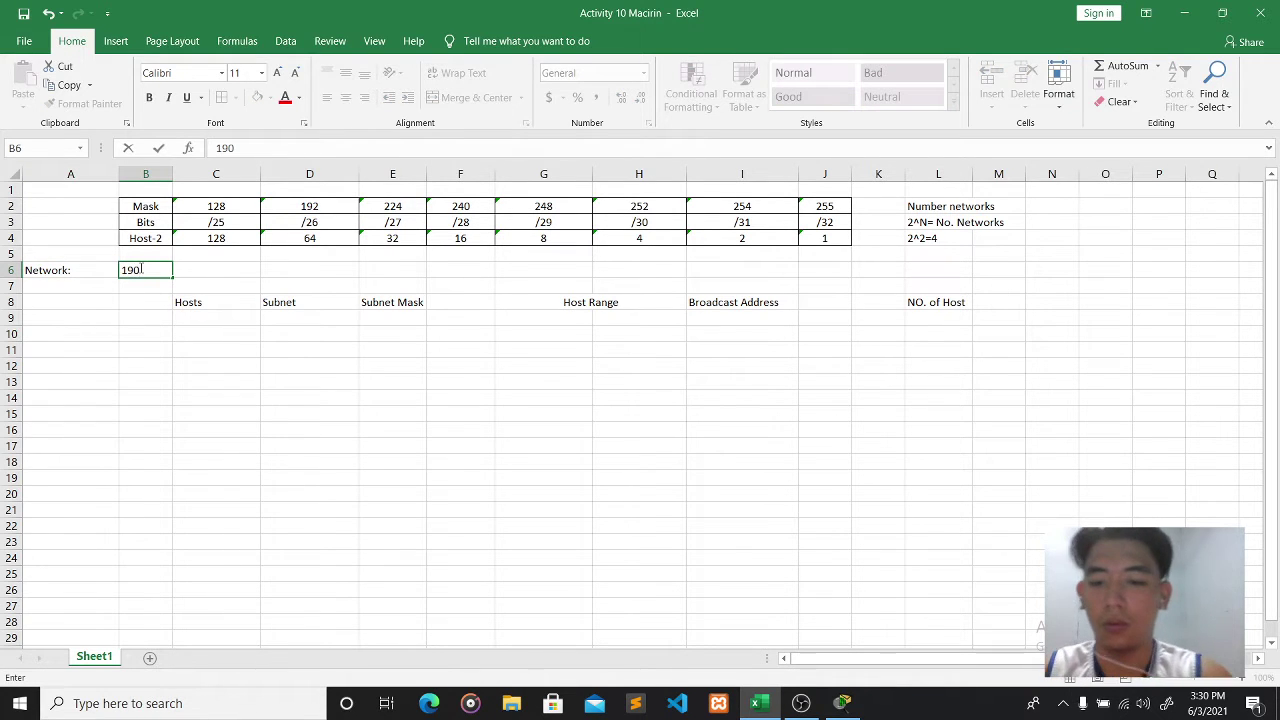
type("2.168.10.")
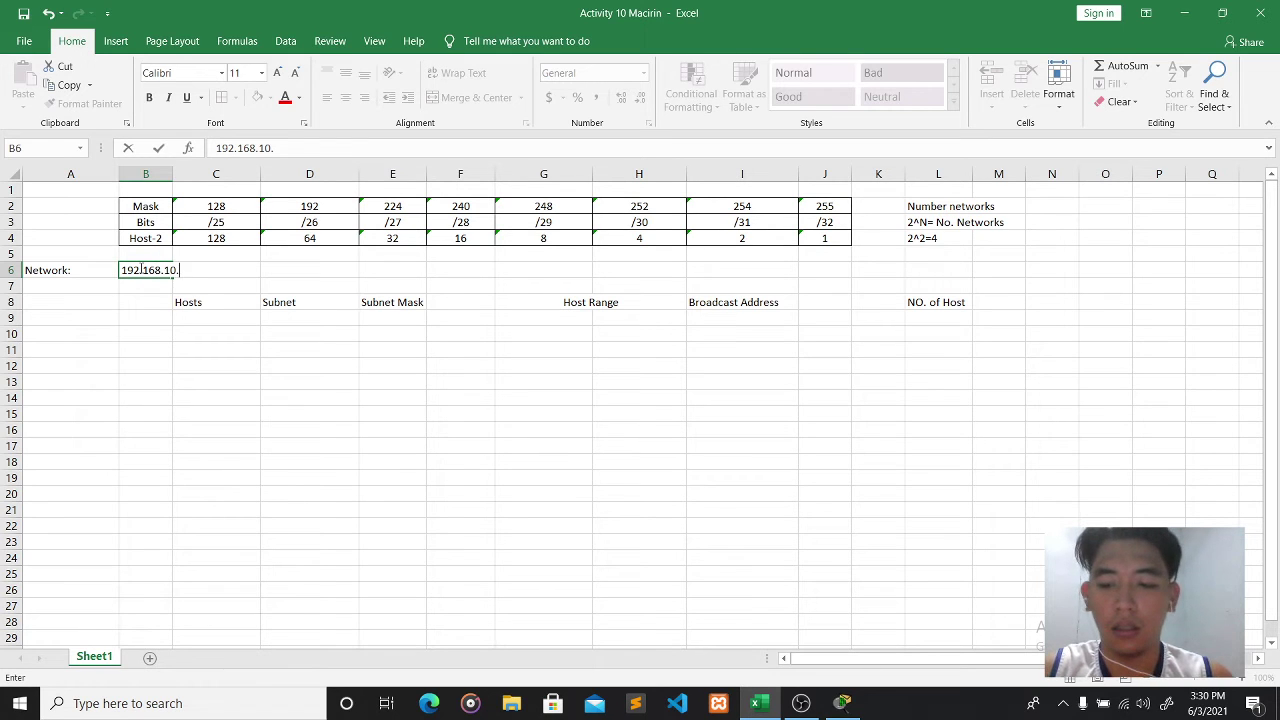
type("0/24")
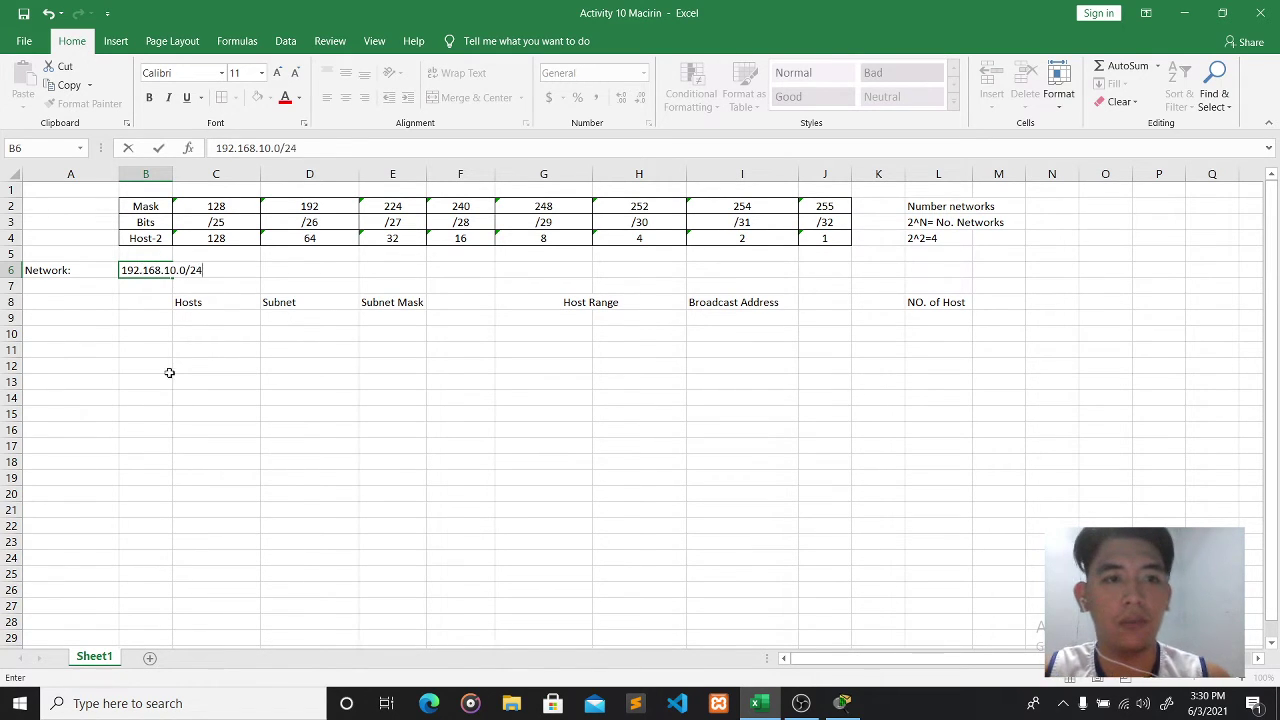
left_click(174, 362)
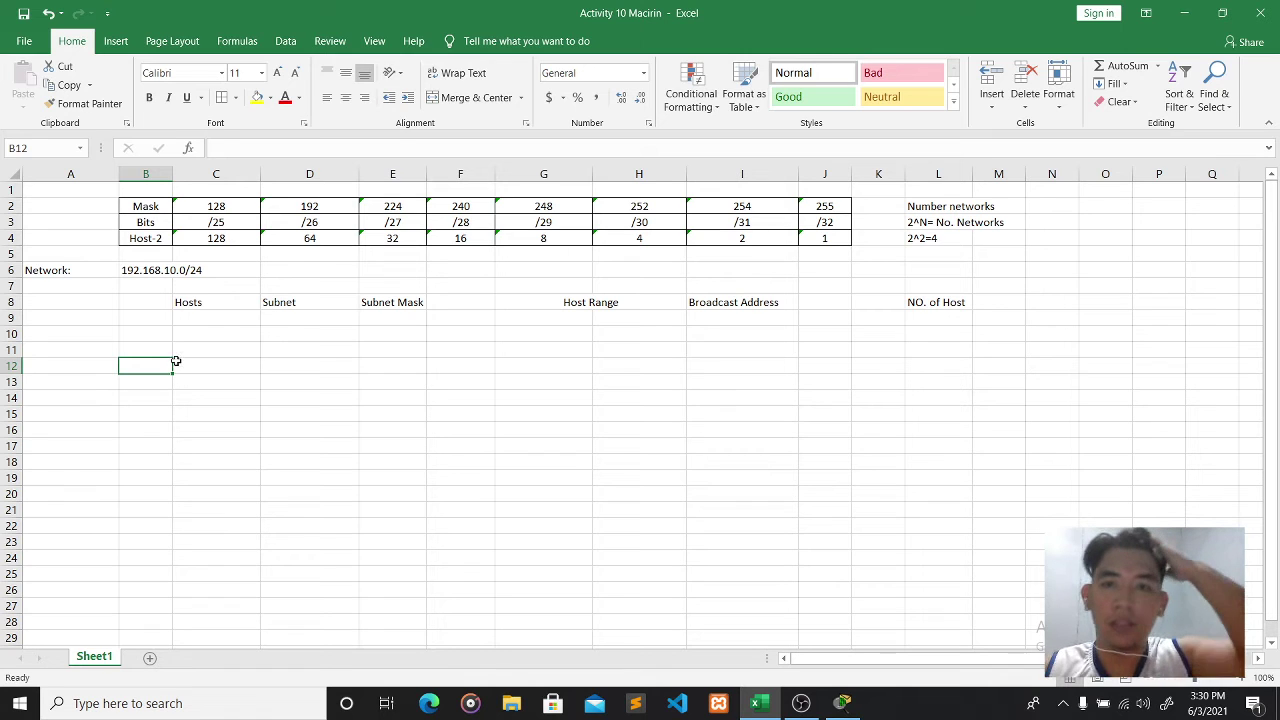
- Start the 'Network' row label in A9, then return to the Packet Tracer topology
left_click(107, 317)
type("N")
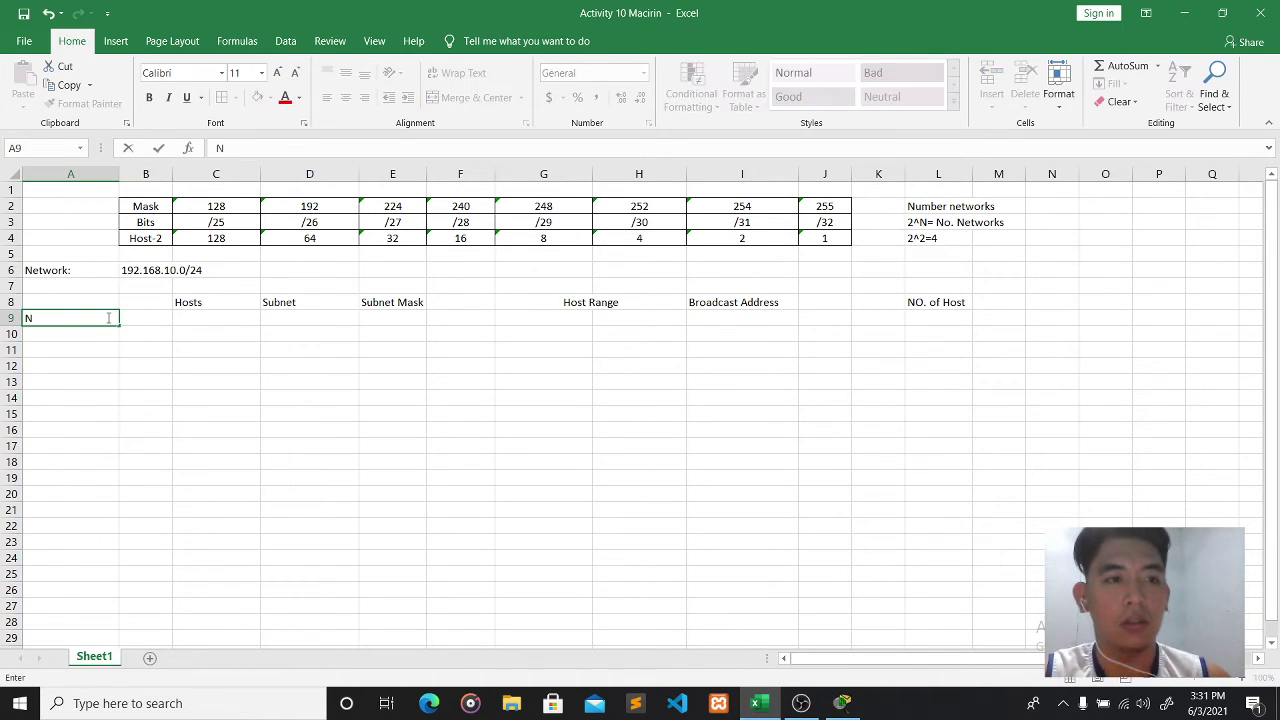
type("erw")
key("BackSpace")
key("BackSpace")
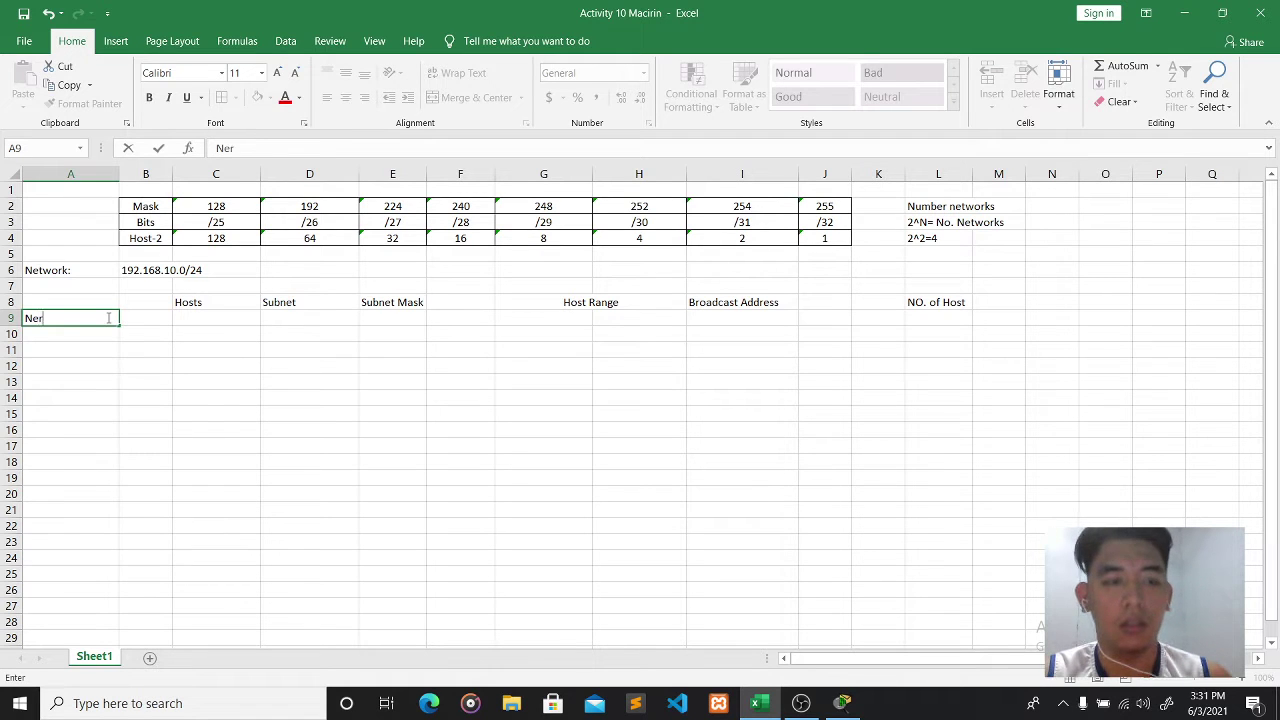
type("twork")
key("BackSpace")
key("BackSpace")
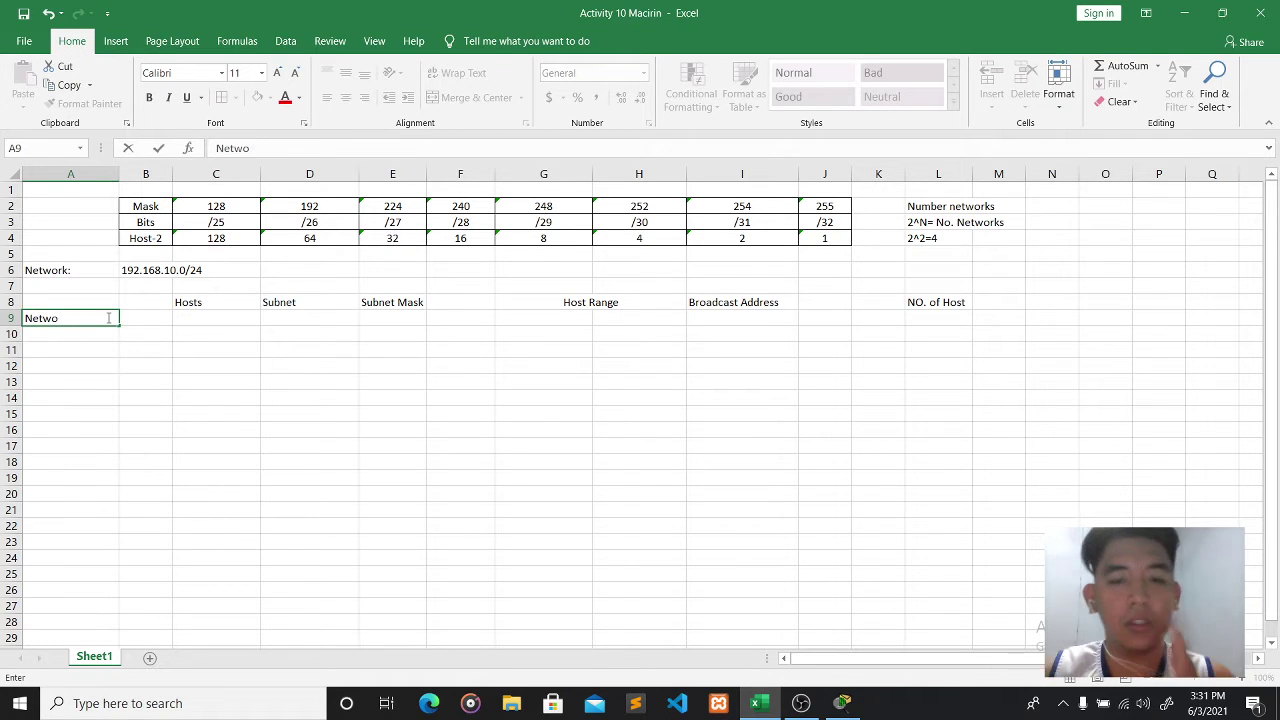
left_click(842, 703)
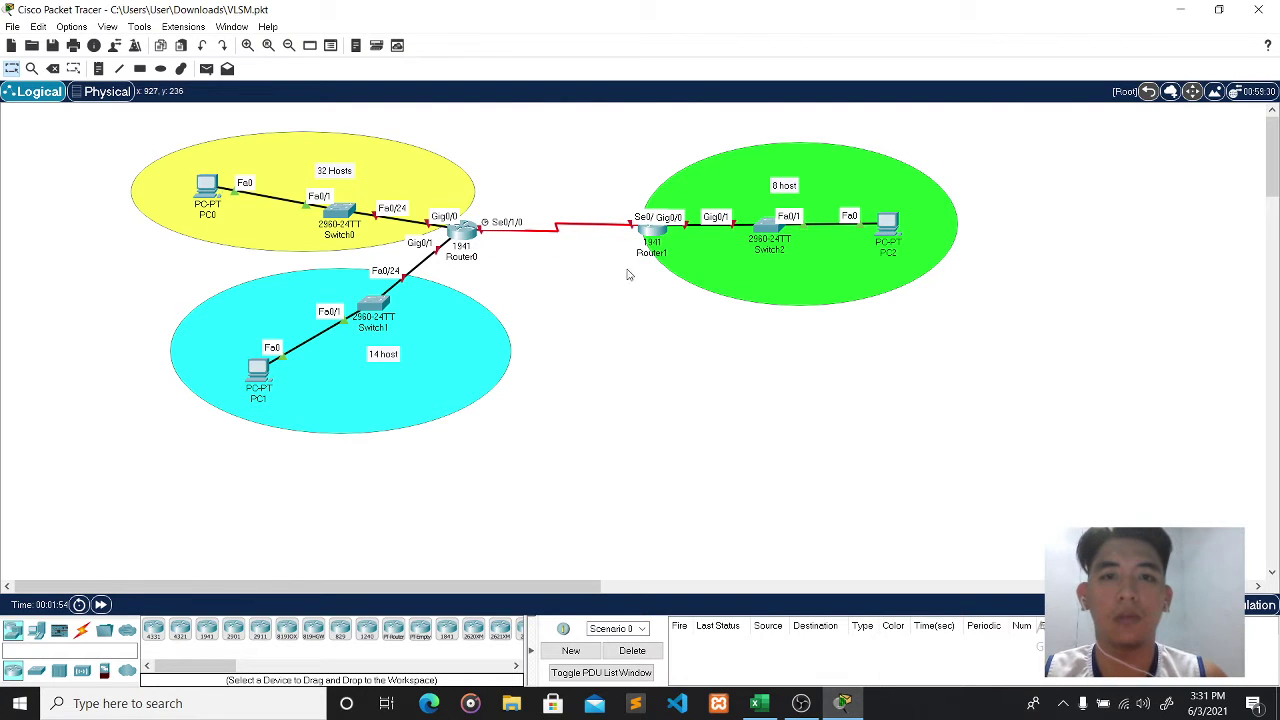
- Enter 'Network yellow' with 32 hosts and 'Network blue' with 14 hosts in rows 9–10
left_click(759, 703)
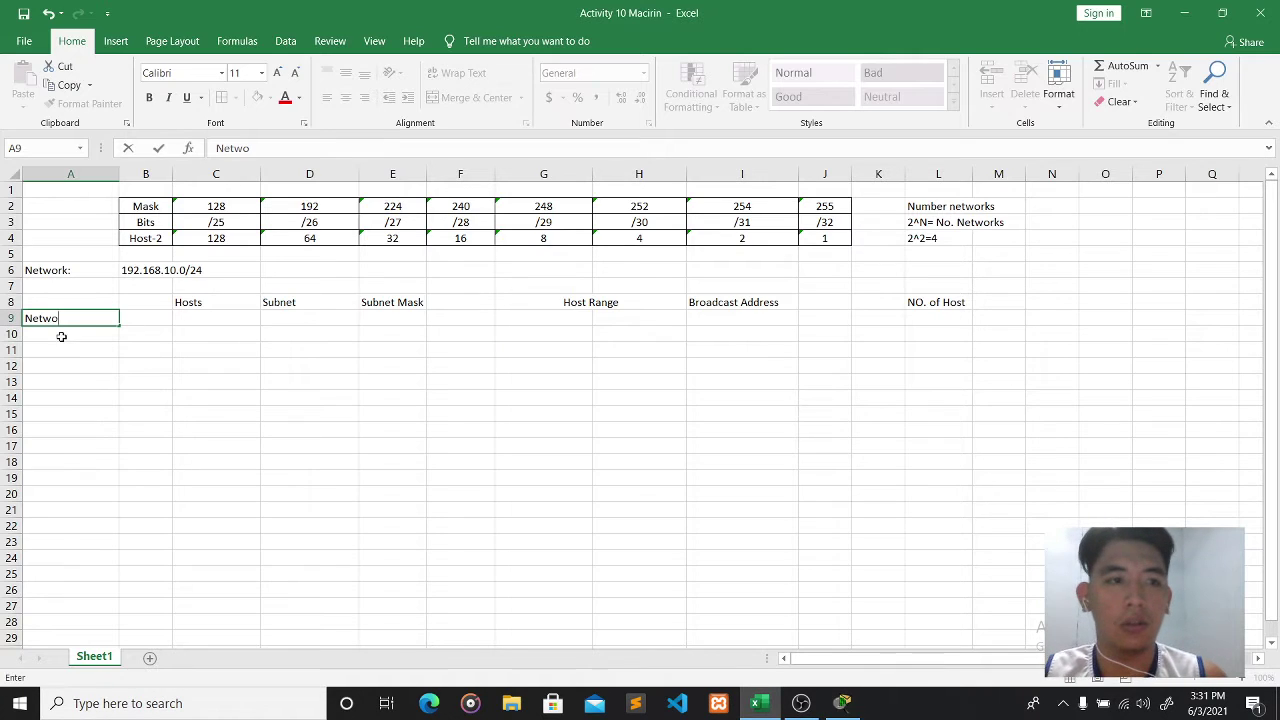
type("rk ")
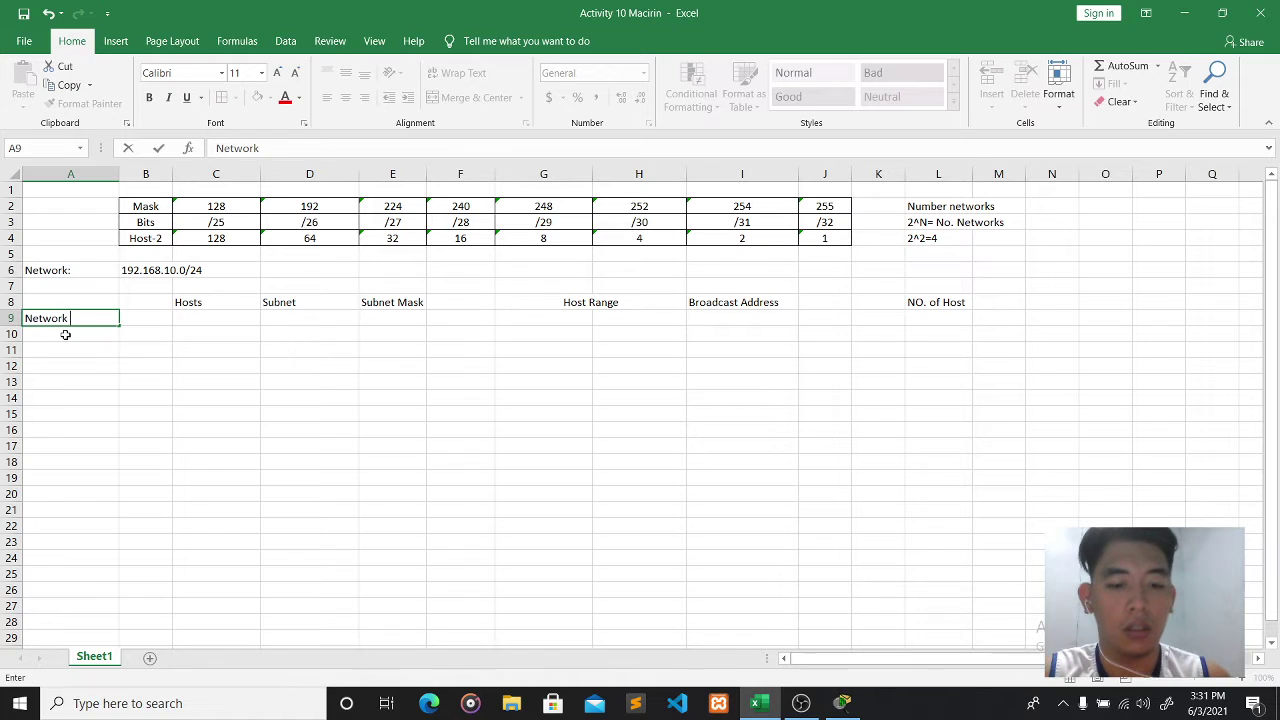
type("yellow")
left_click(194, 317)
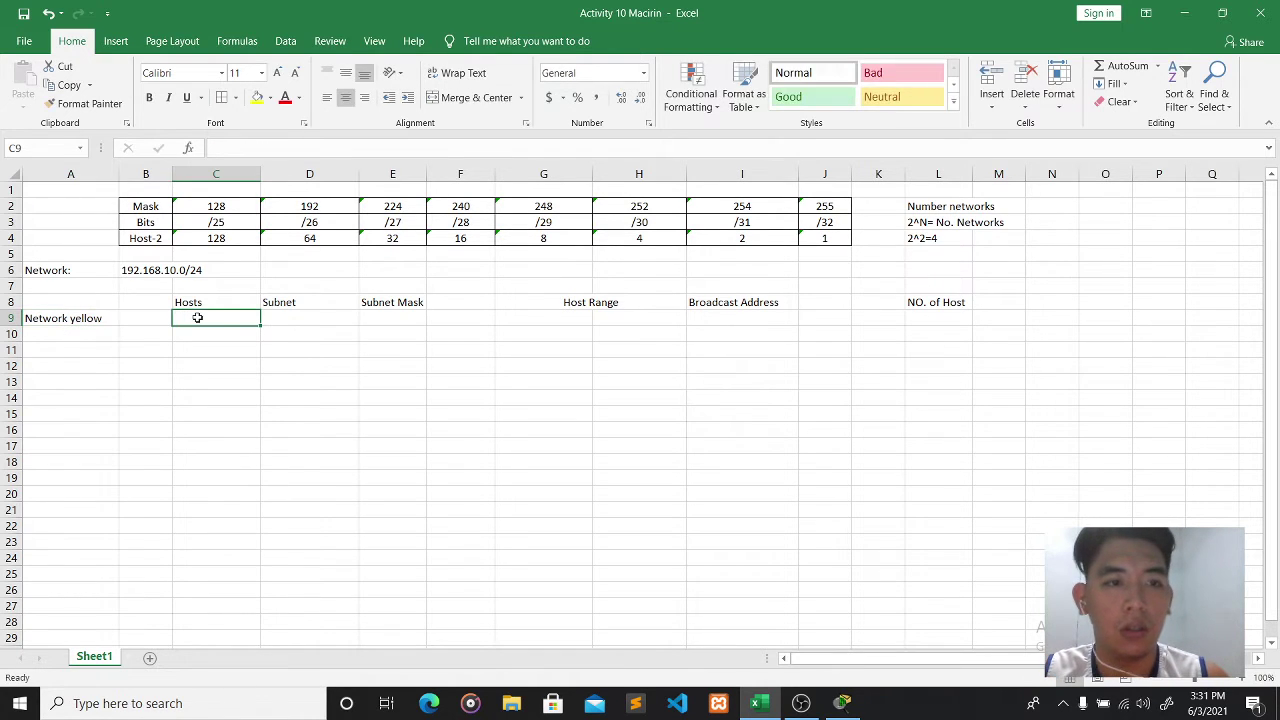
type("32")
left_click(78, 333)
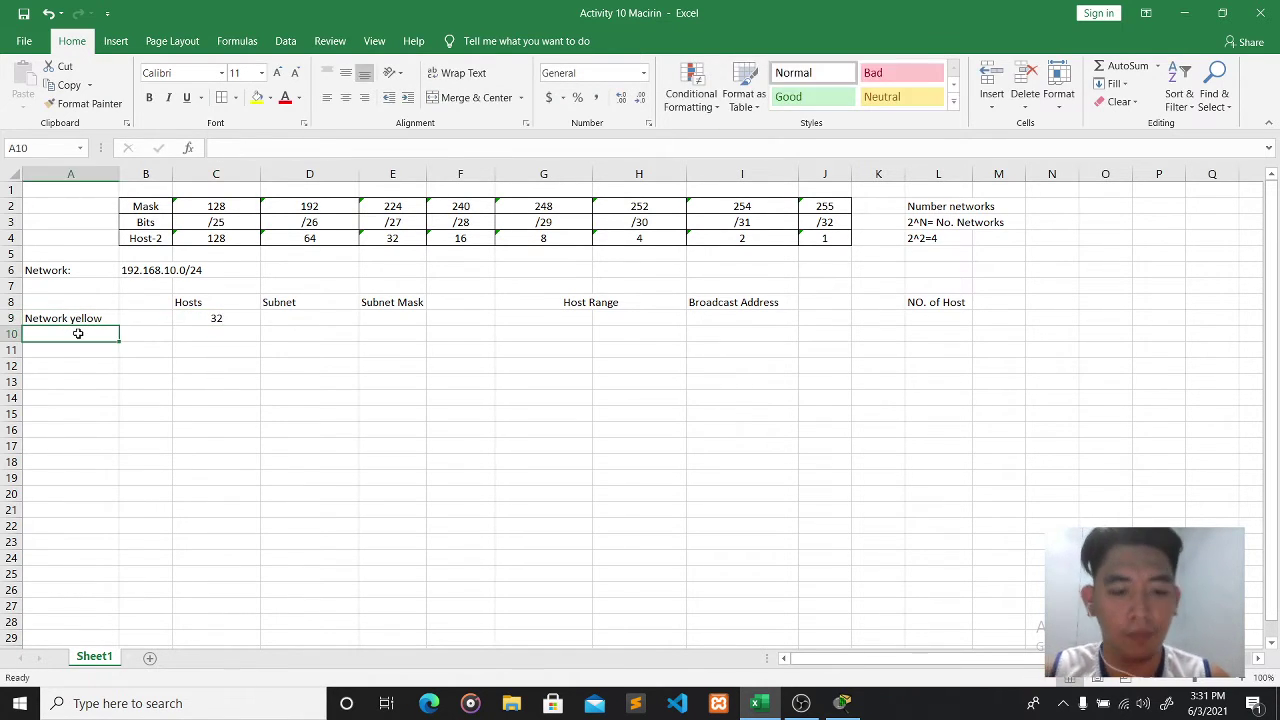
type("Network blue")
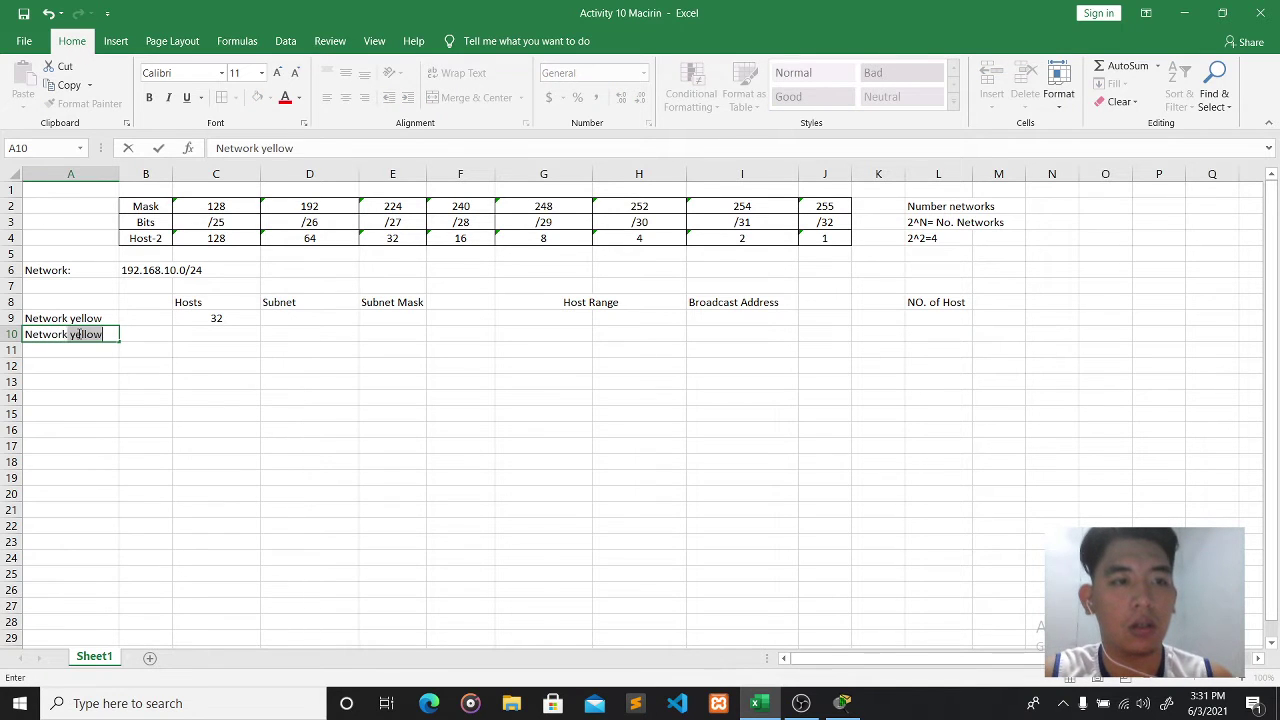
left_click(214, 332)
type("14")
- Add 'Network green' in row 11 with 8 hosts, checking the topology for its count
left_click(88, 350)
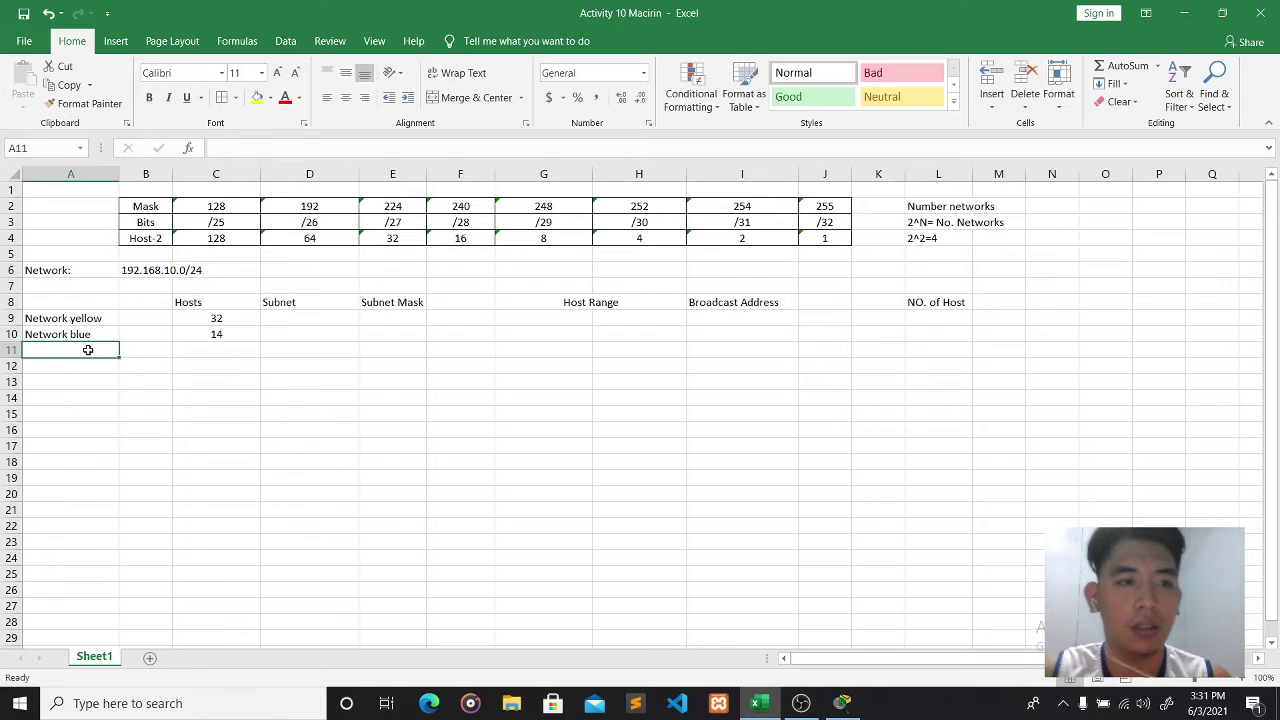
type("Net")
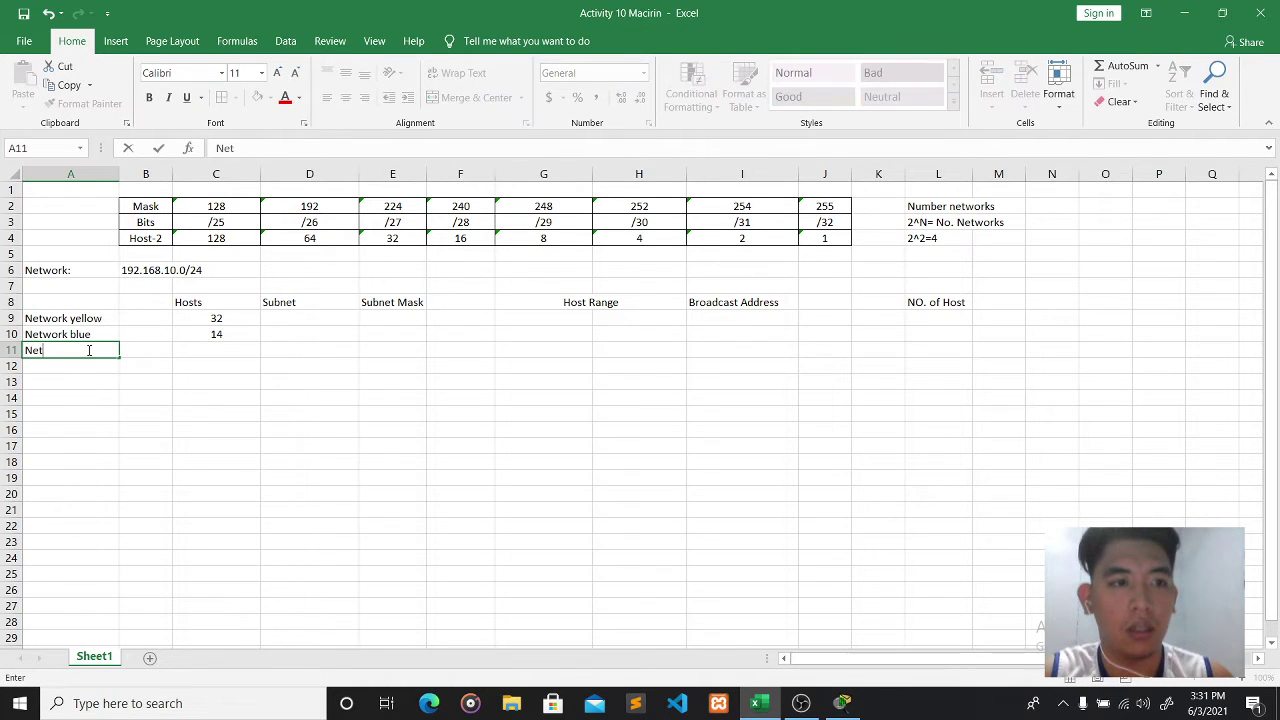
type("work ")
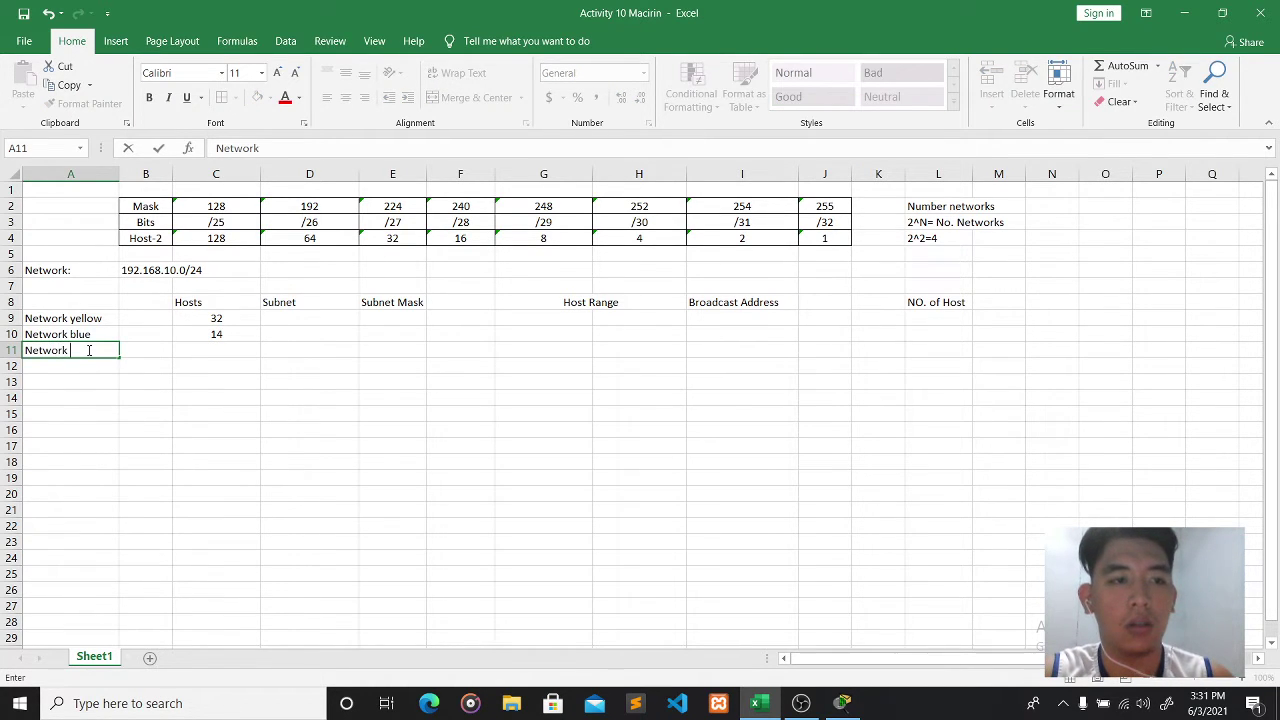
type("green")
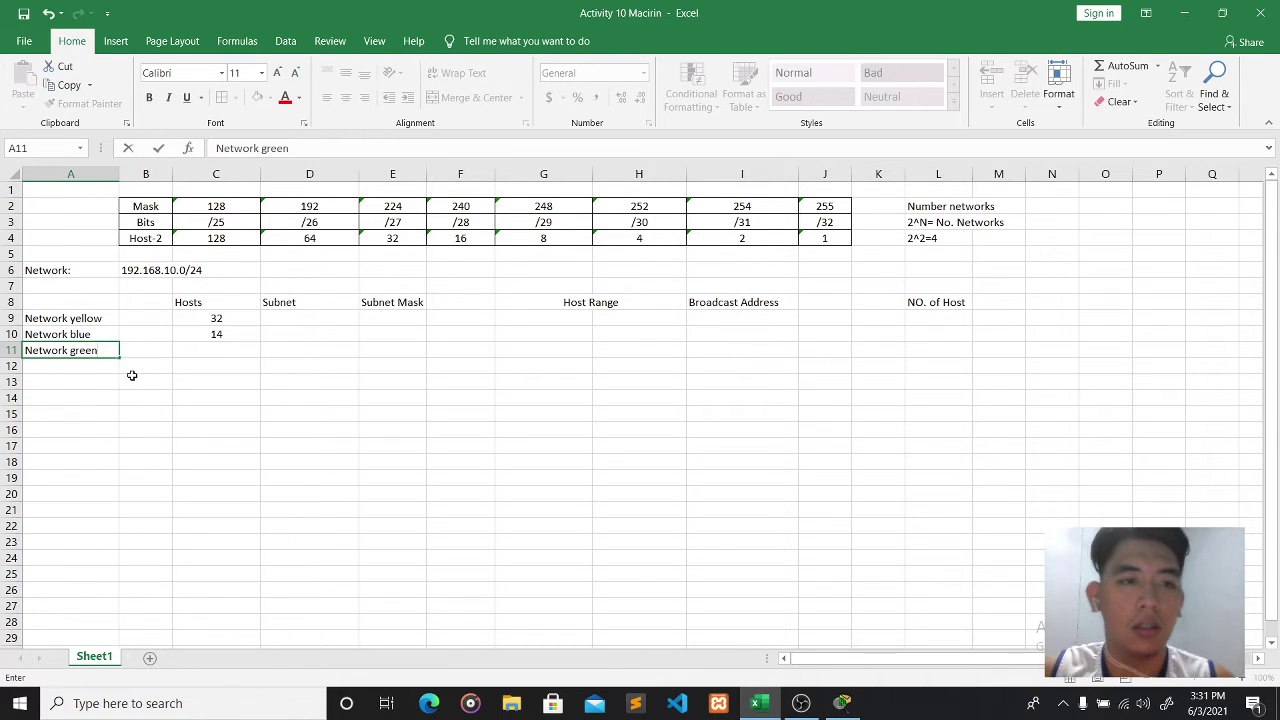
left_click(203, 348)
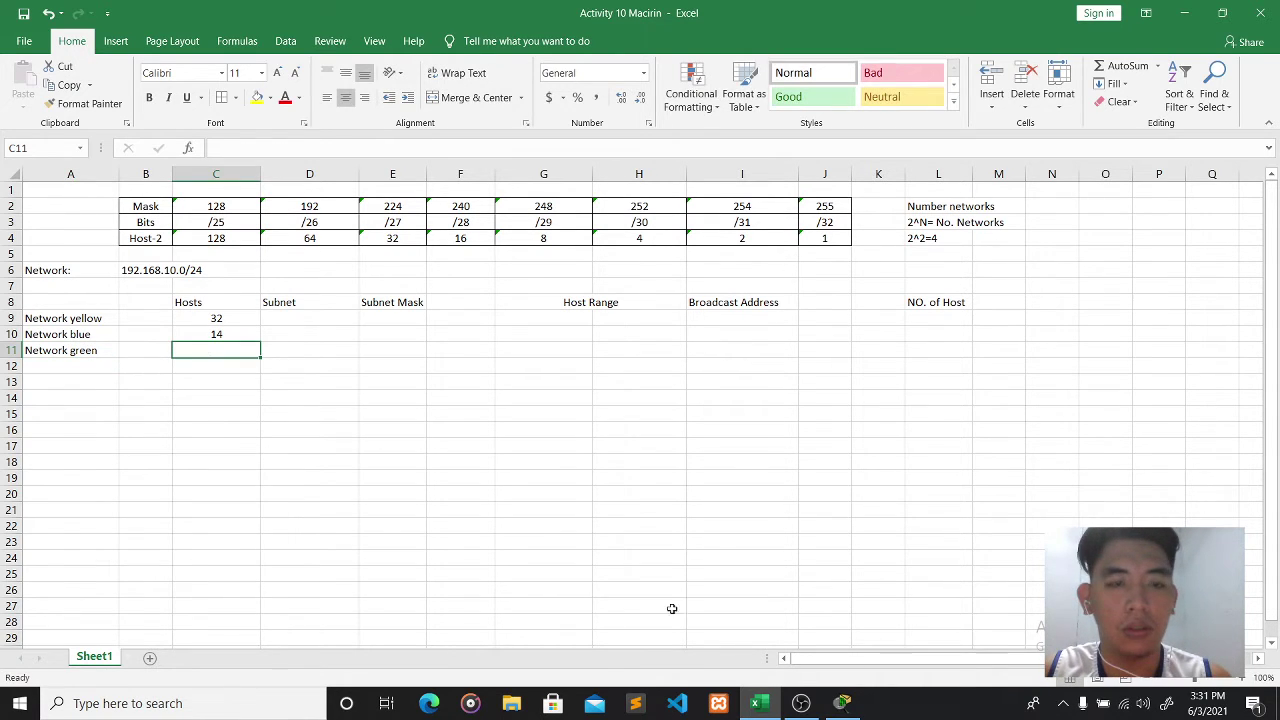
left_click(840, 706)
left_click(840, 706)
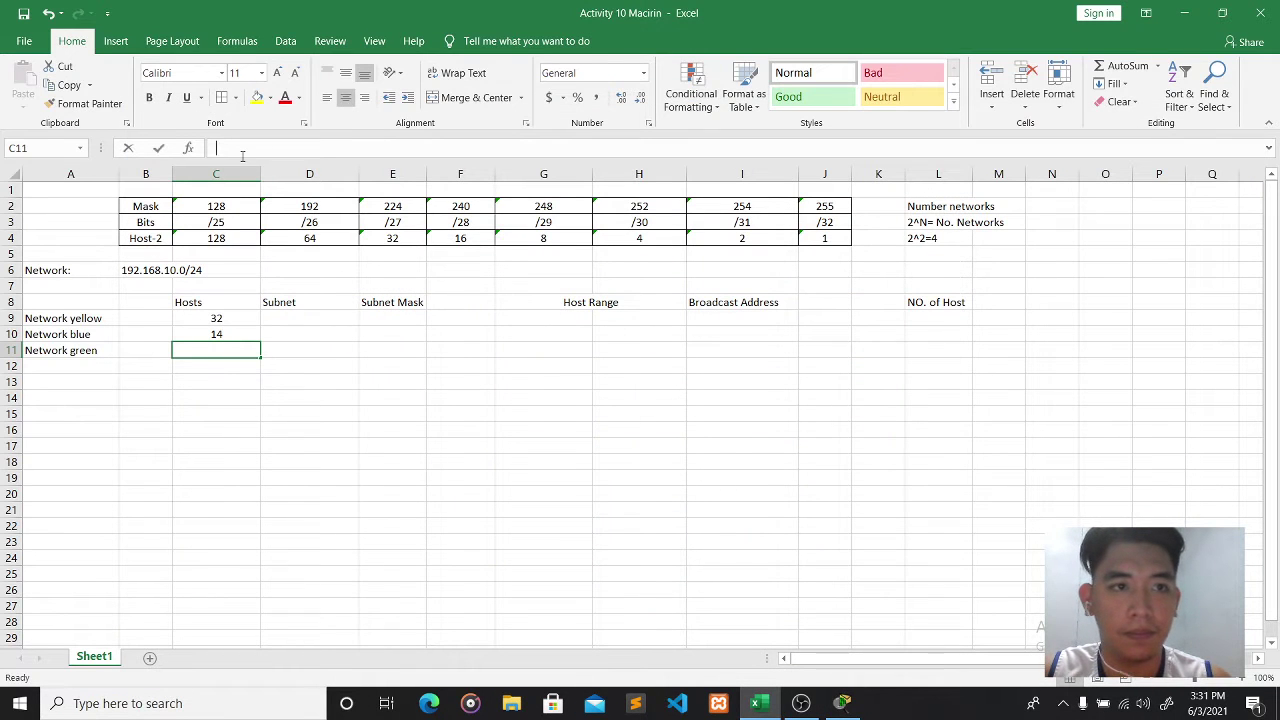
type("8")
- Add the 'Router' row with 2 hosts and select the yellow network's Subnet cell
left_click(86, 366)
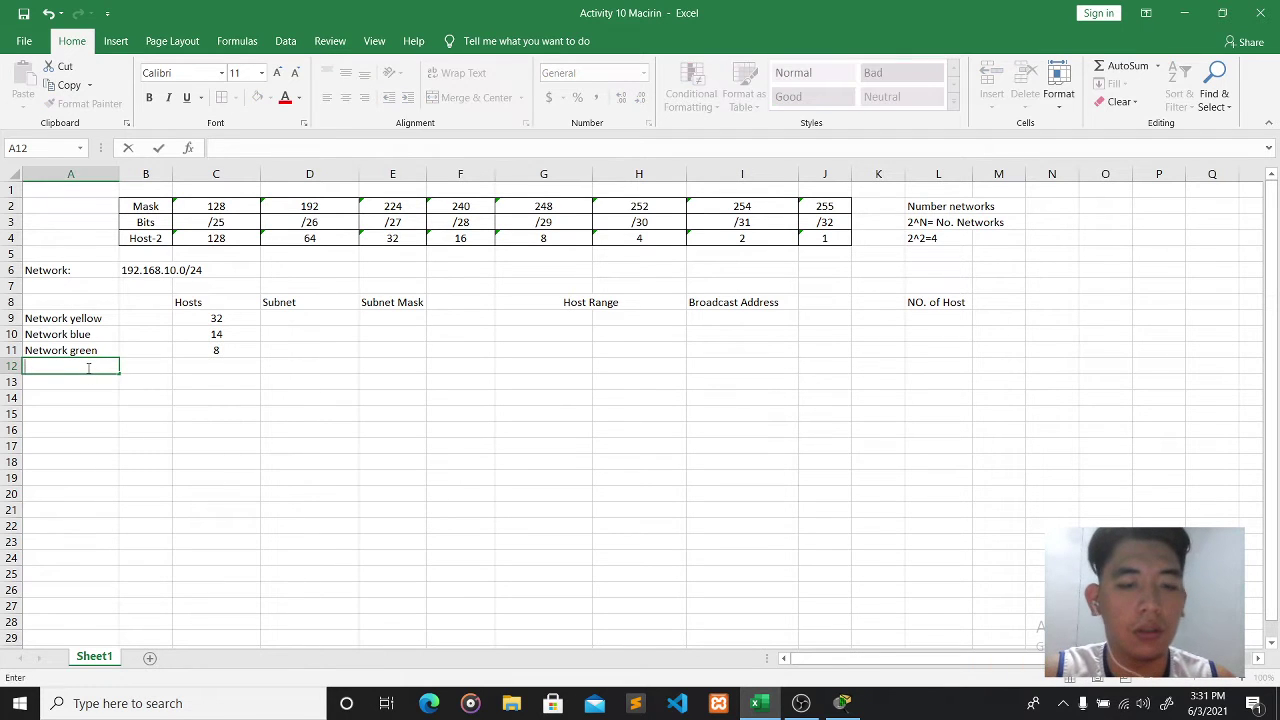
type("outer")
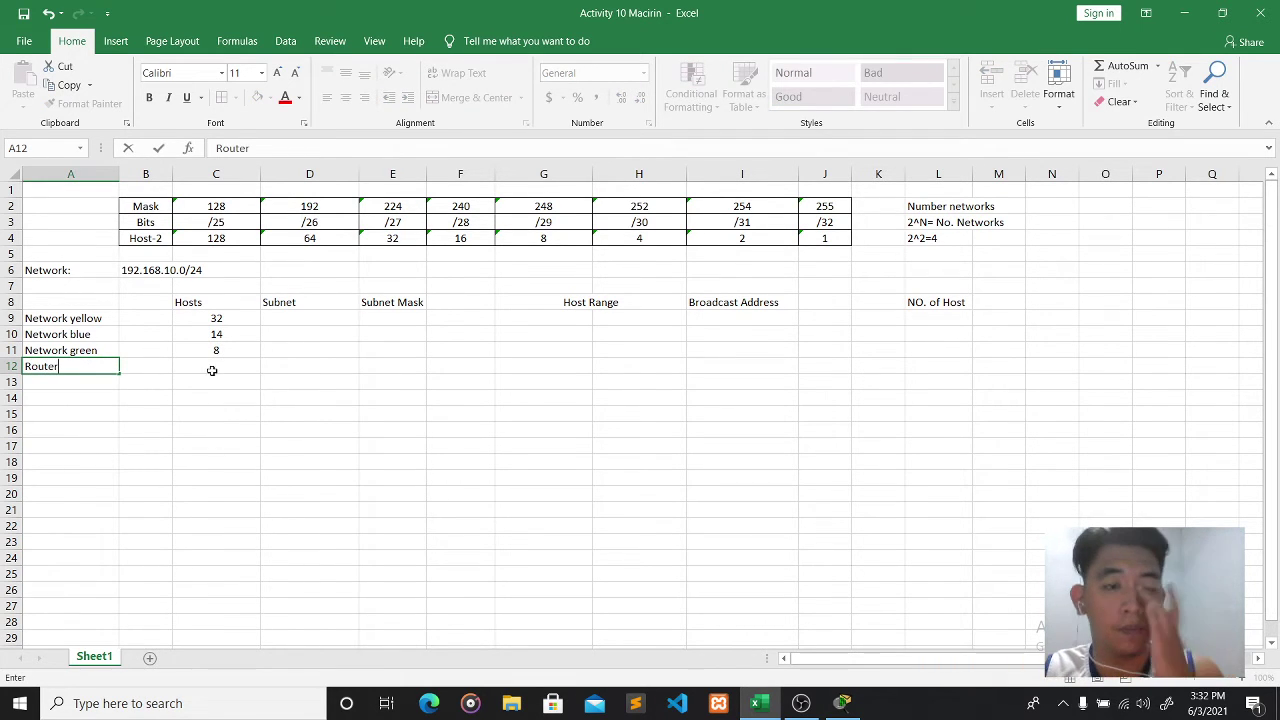
left_click(213, 366)
type("2")
left_click(322, 334)
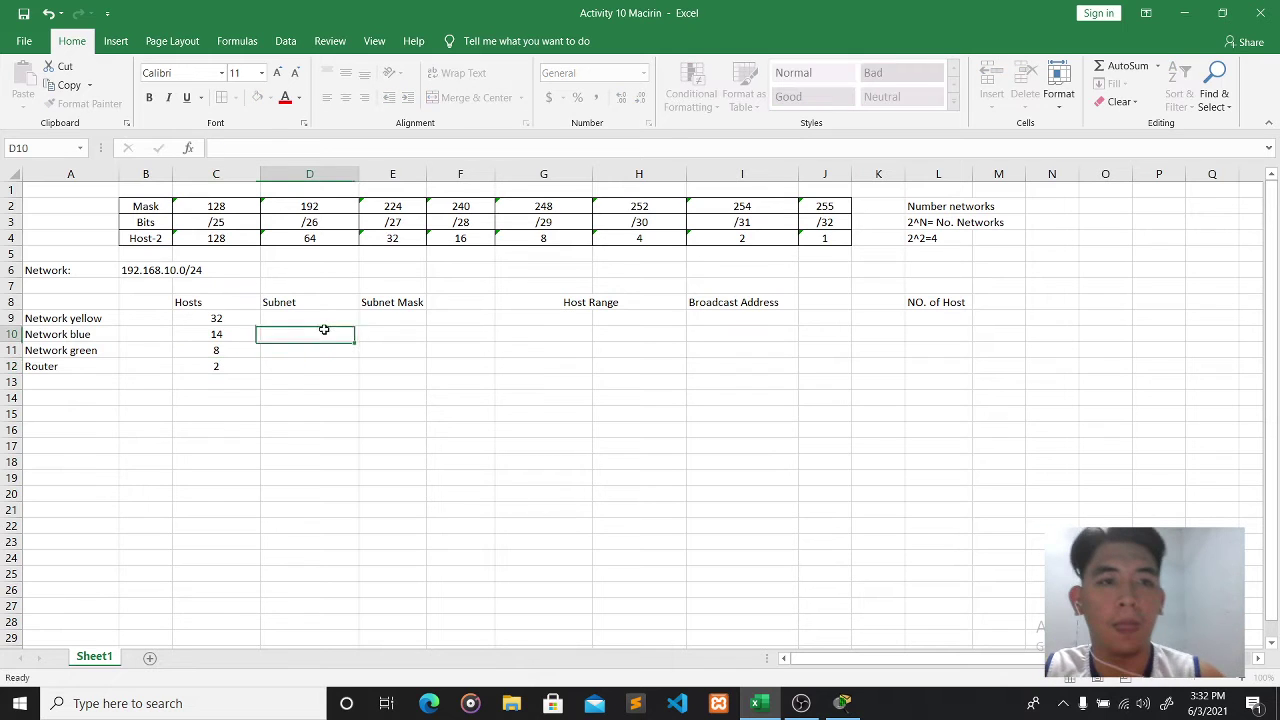
left_click(323, 316)
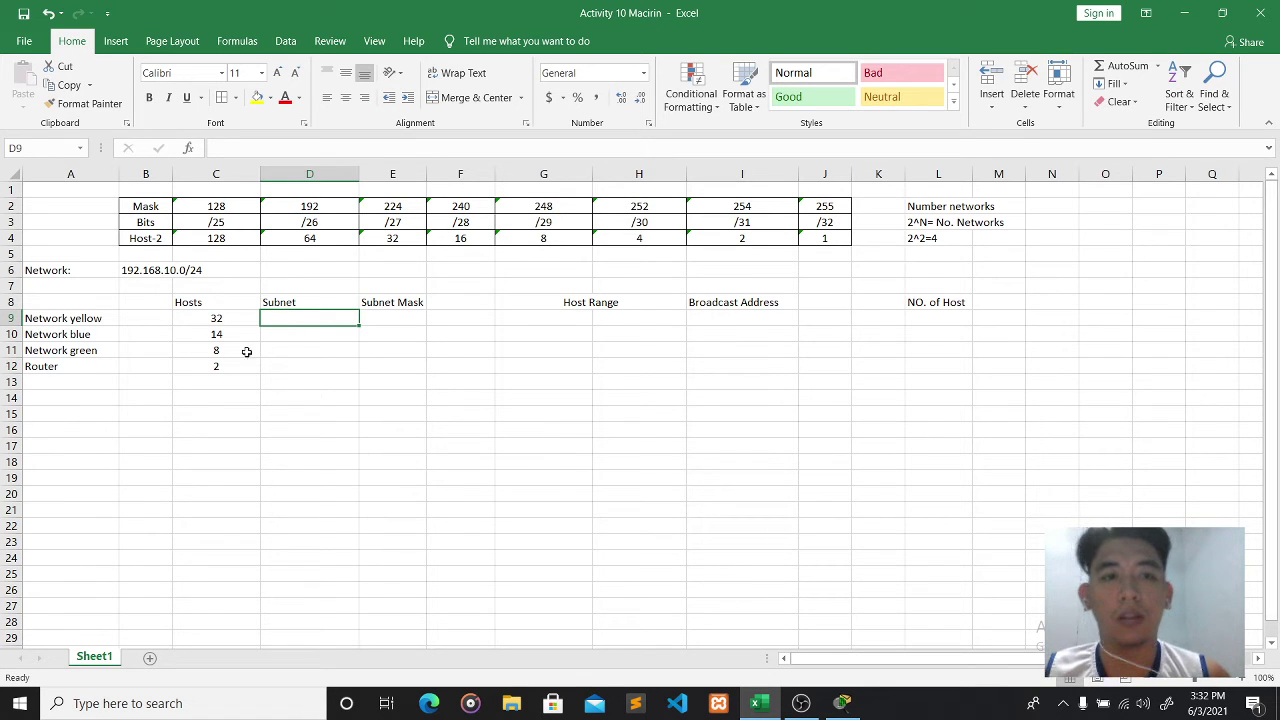
left_click(400, 316)
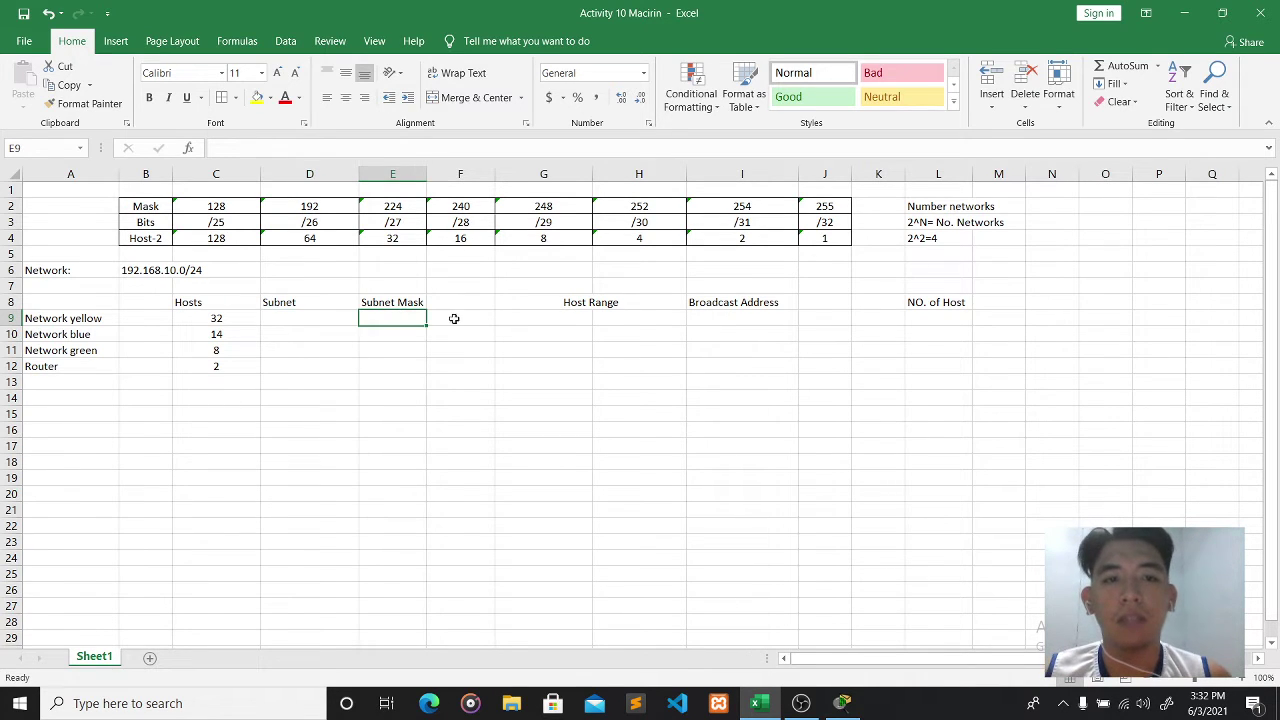
left_click_drag(145, 206, 100, 208)
left_click(107, 223)
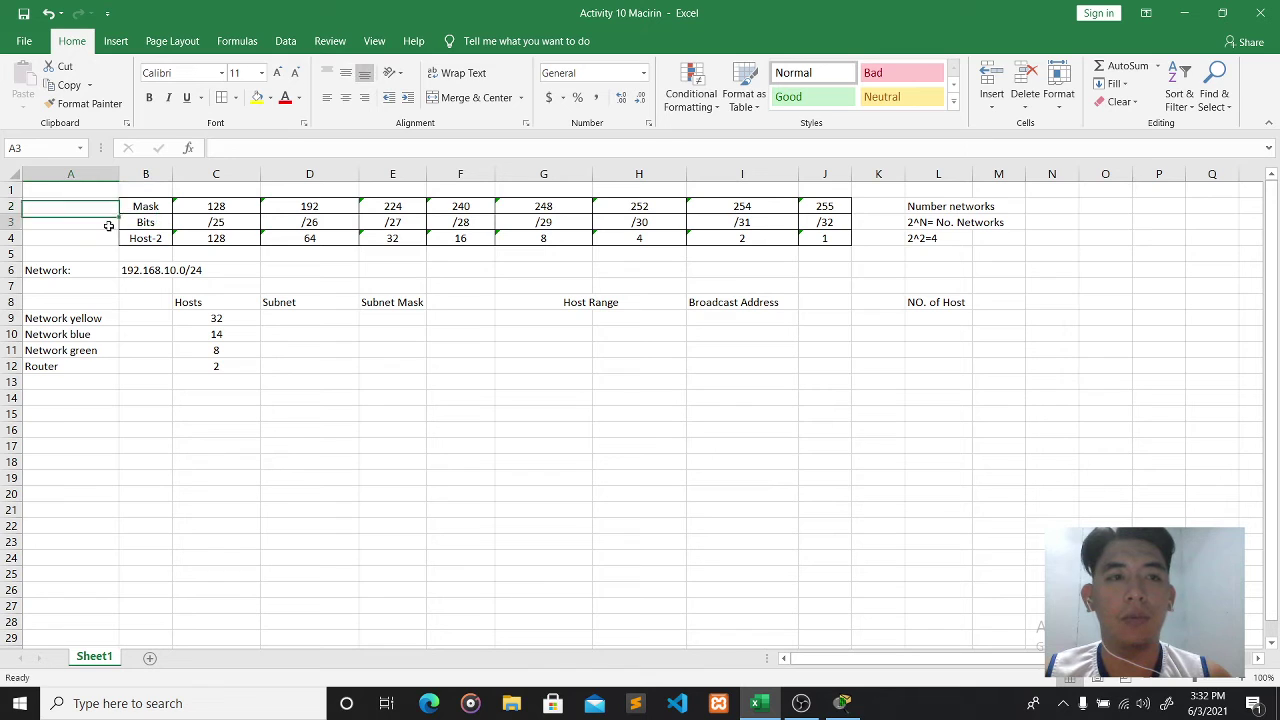
left_click(105, 210)
left_click(109, 236)
left_click(102, 222)
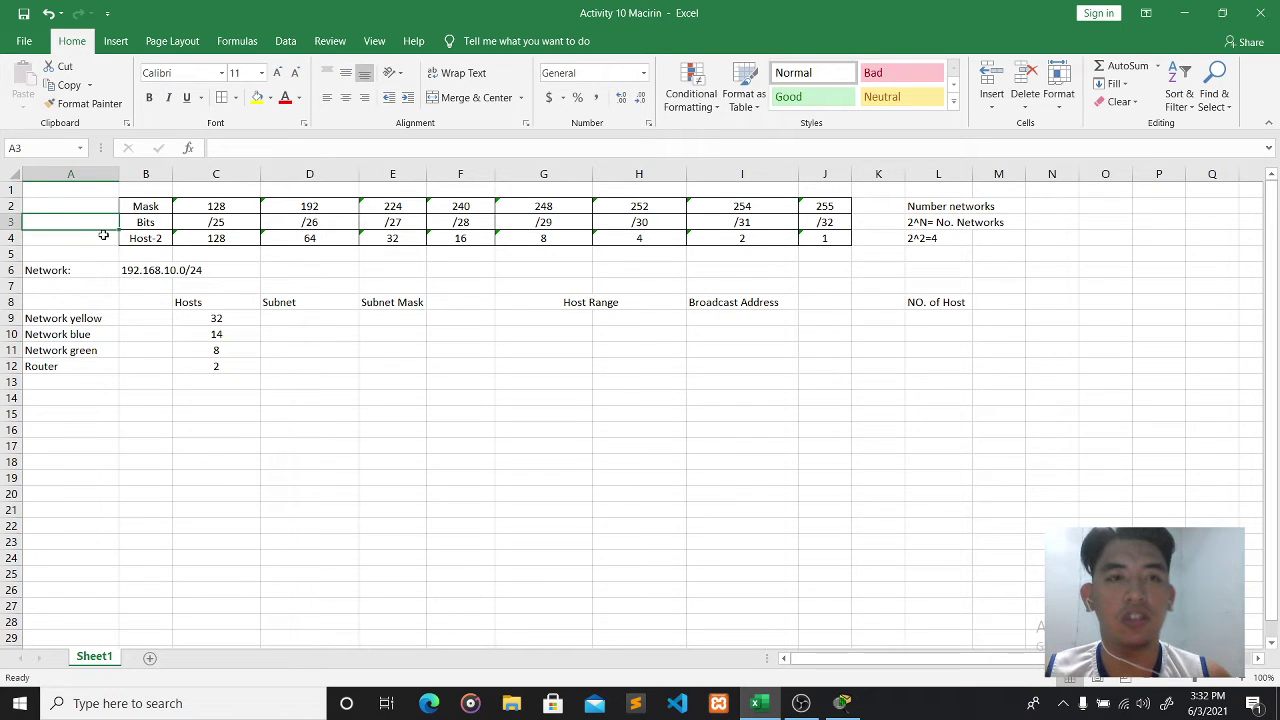
left_click(104, 236)
left_click(103, 208)
left_click(104, 222)
left_click(110, 240)
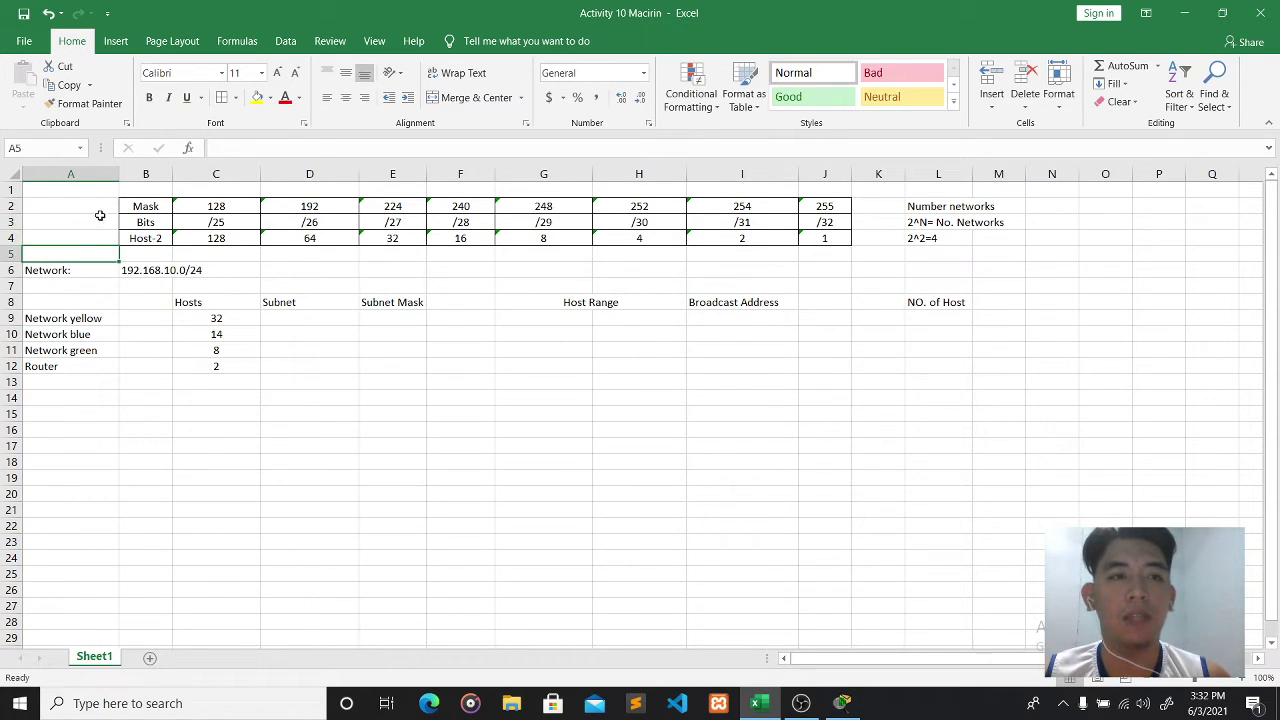
left_click_drag(101, 218, 101, 208)
left_click(103, 242)
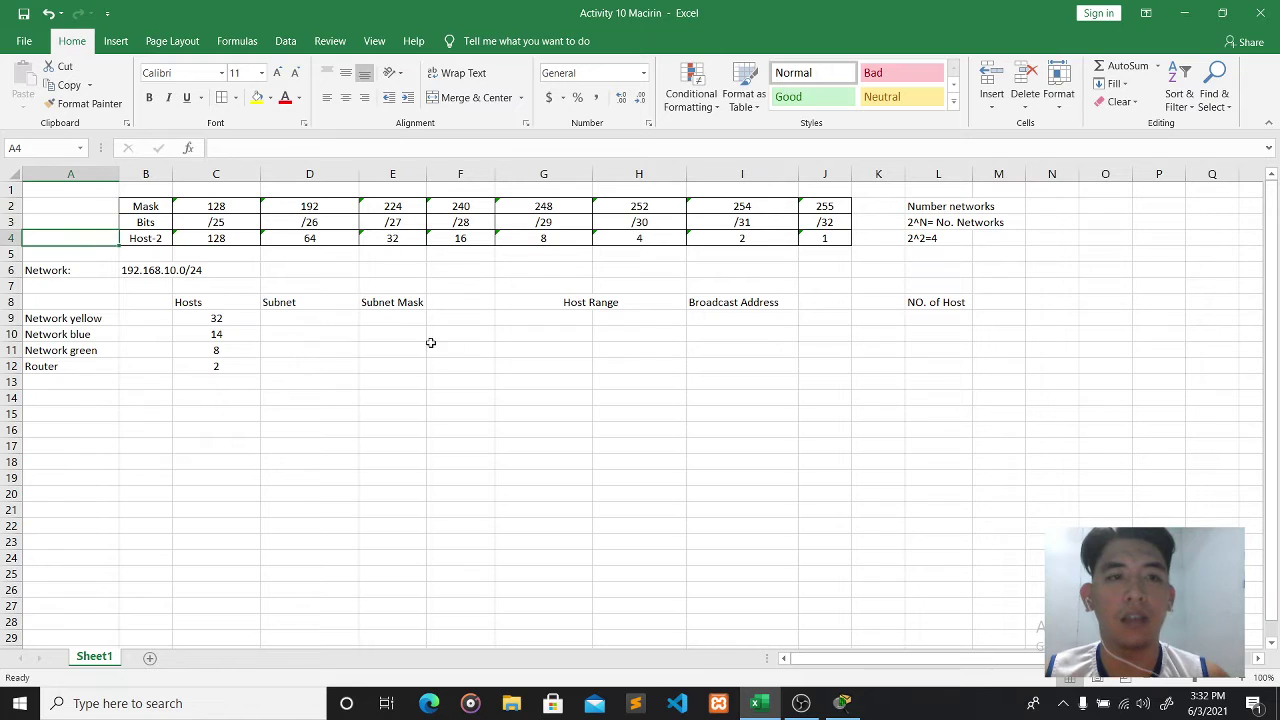
left_click(571, 321)
left_click(606, 321)
left_click(727, 320)
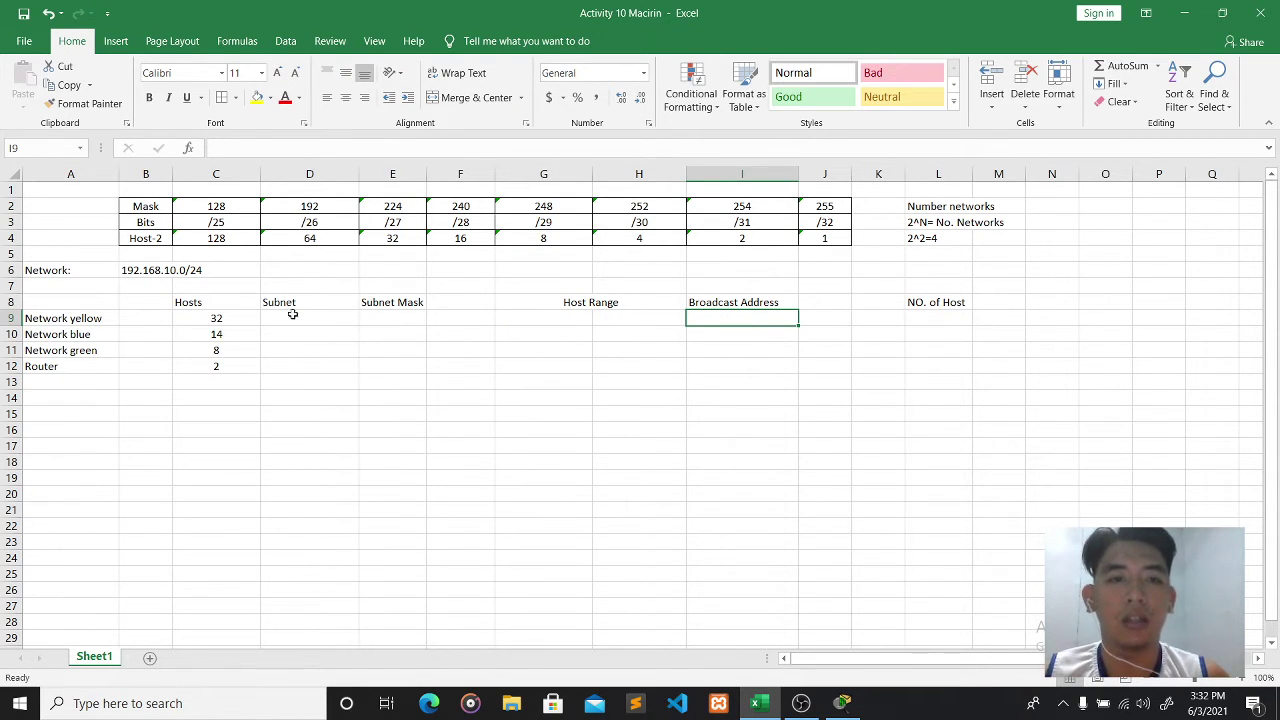
left_click(226, 322)
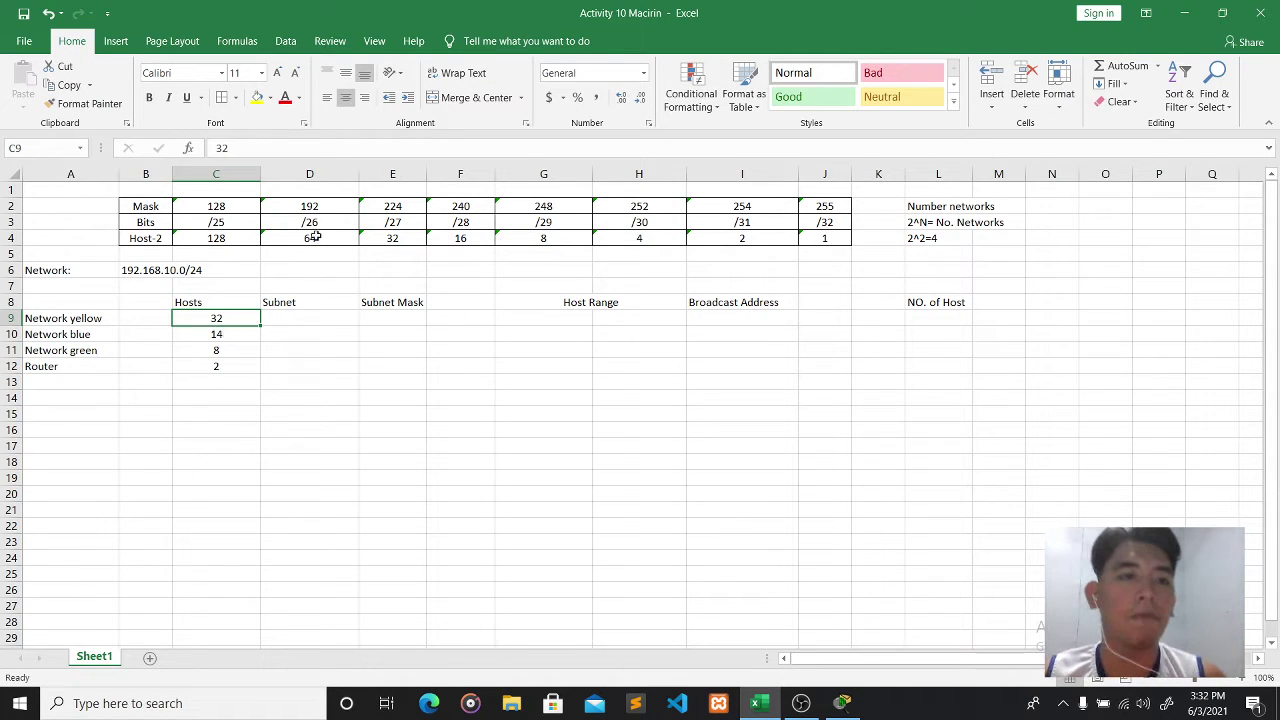
left_click(249, 242)
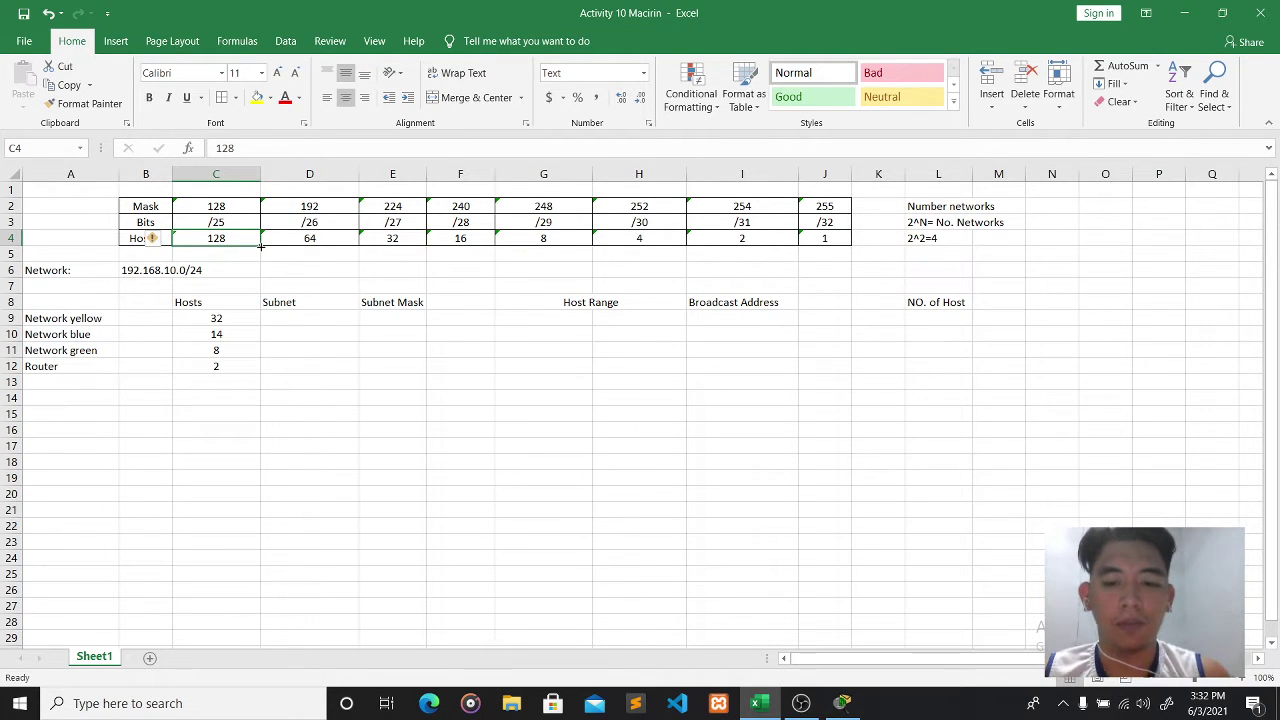
left_click(318, 243)
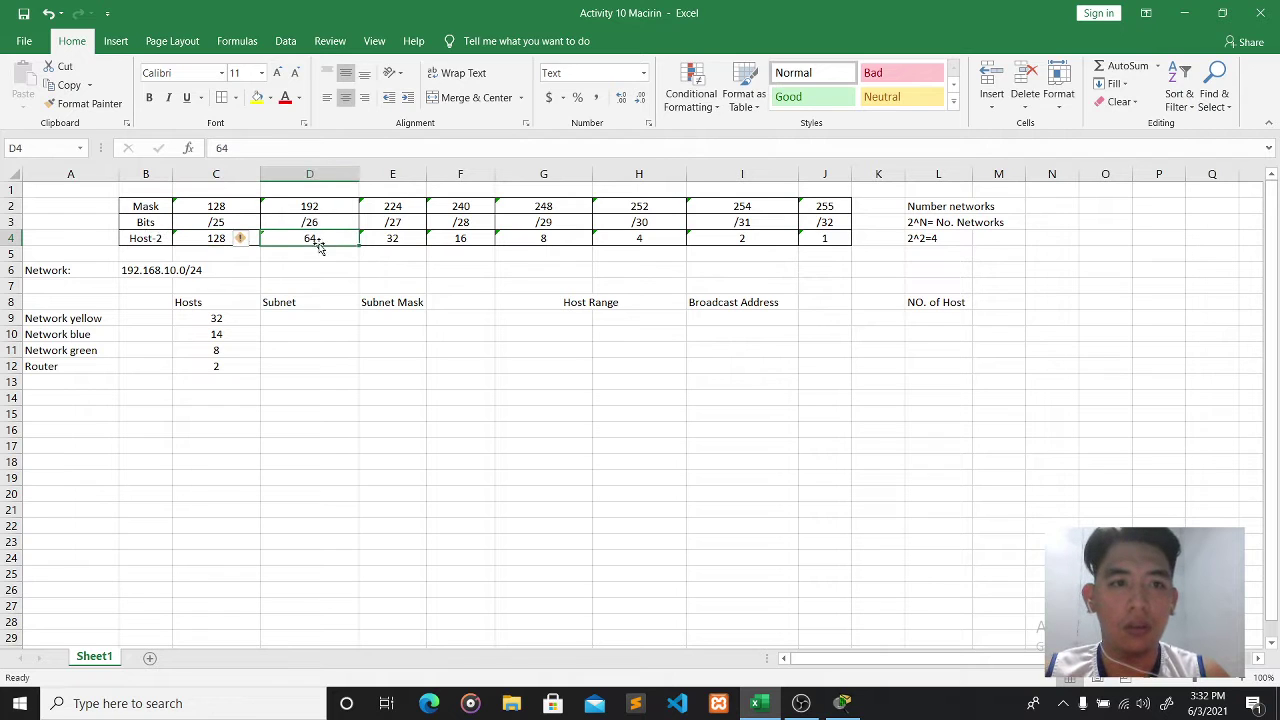
left_click(410, 248)
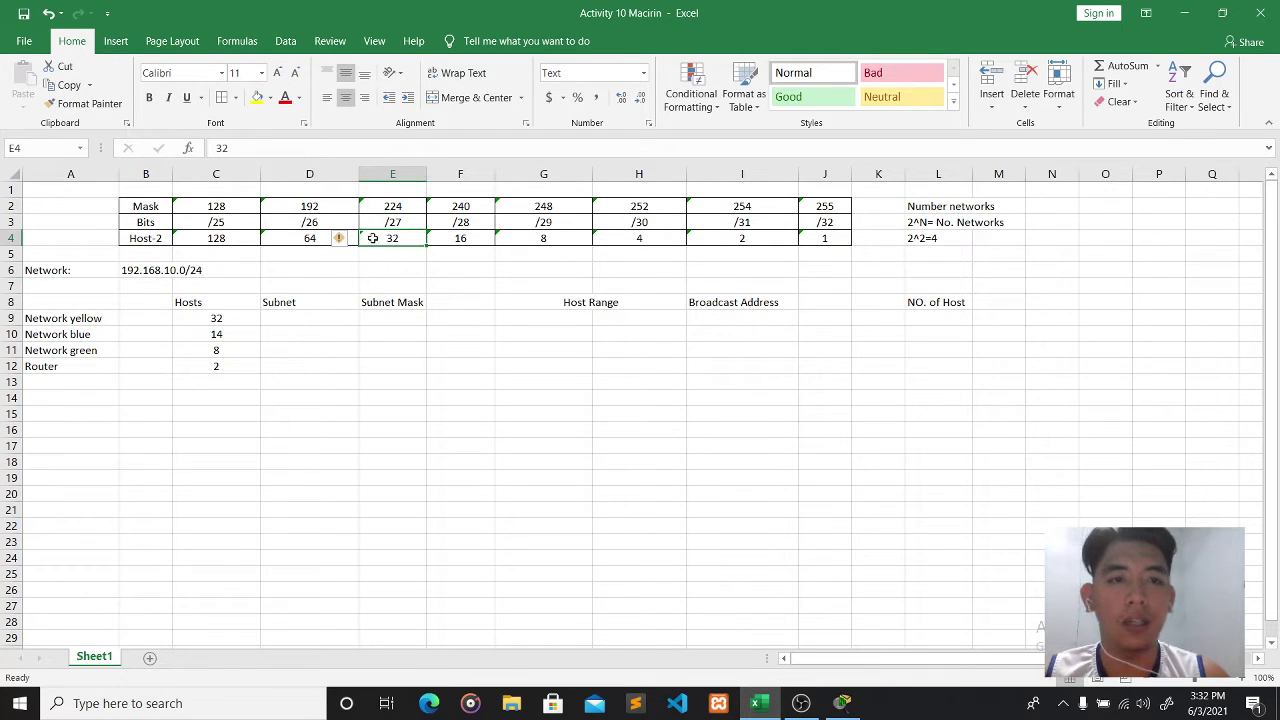
left_click(240, 318)
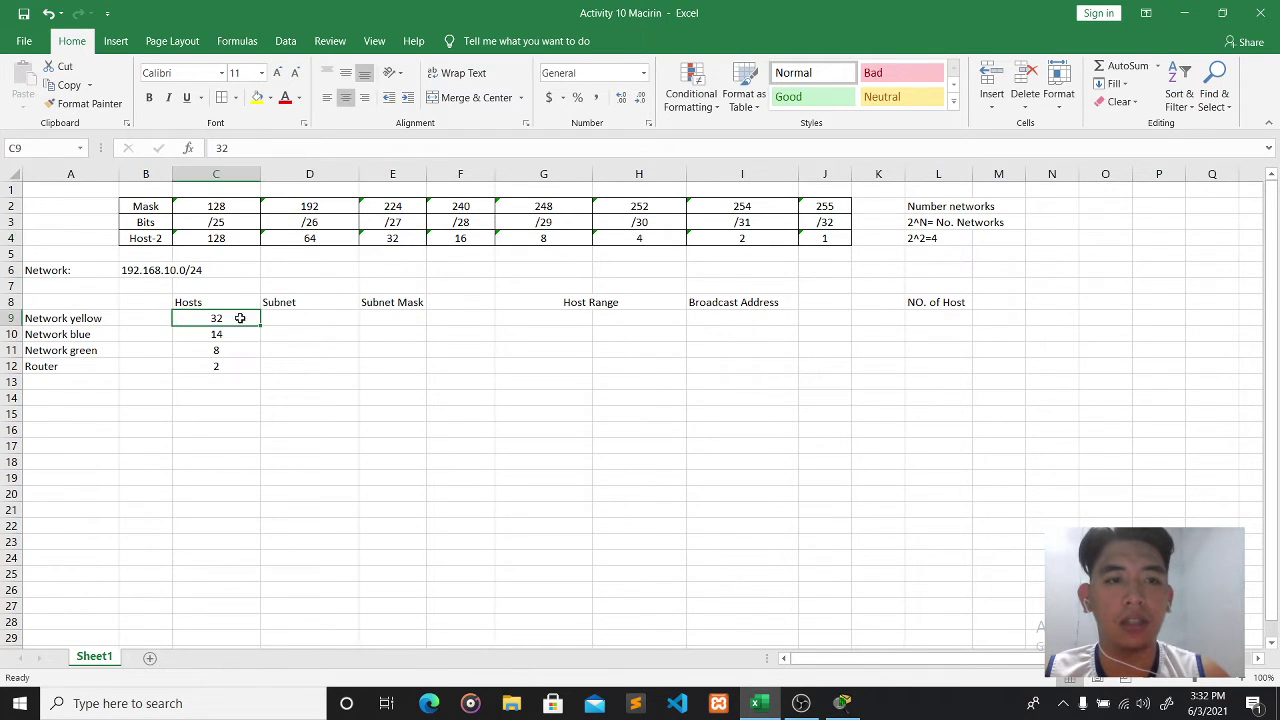
left_click(298, 240)
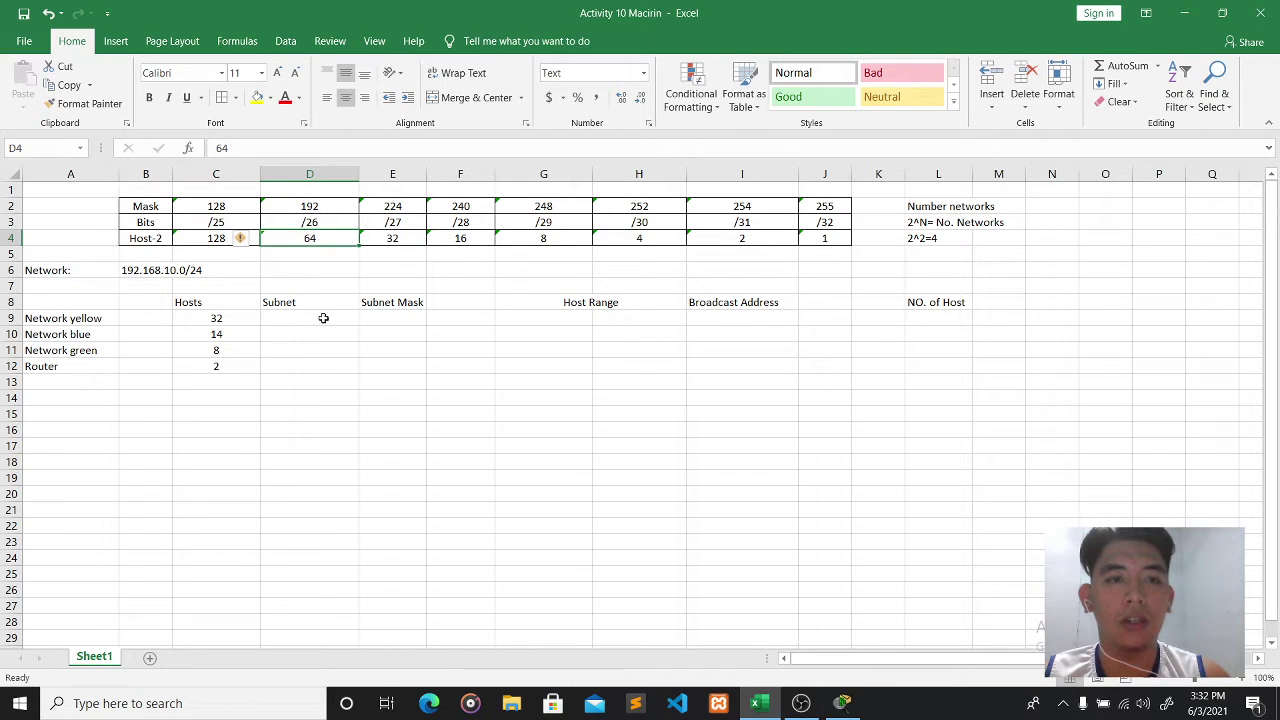
left_click(315, 224)
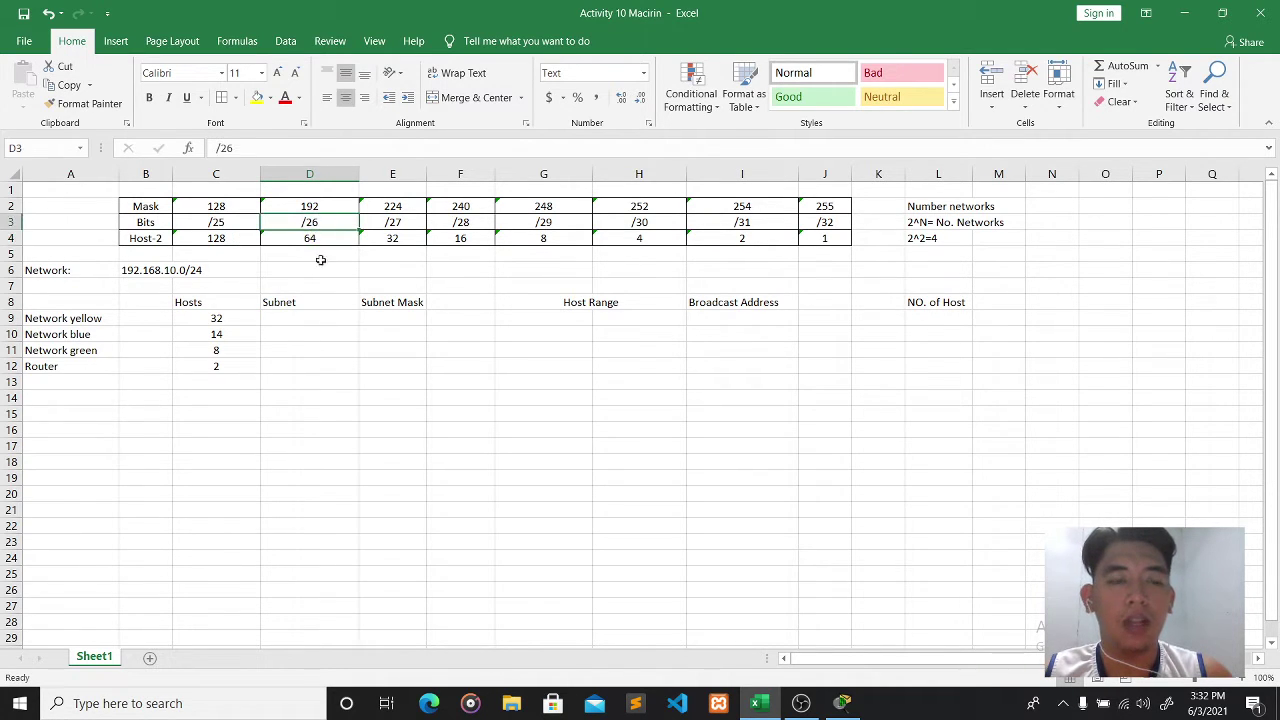
left_click(303, 318)
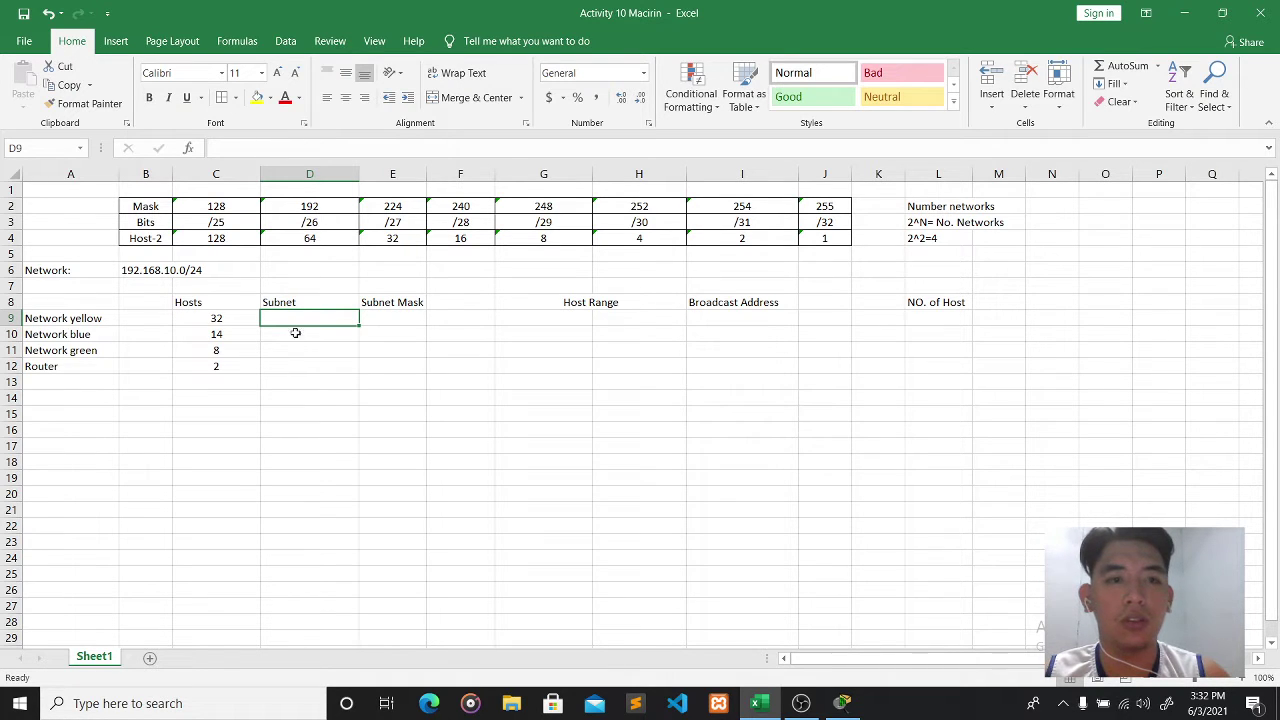
- Enter subnet 192.168.10.0 for Network yellow and 192.168.10.192 for Network blue
type("192")
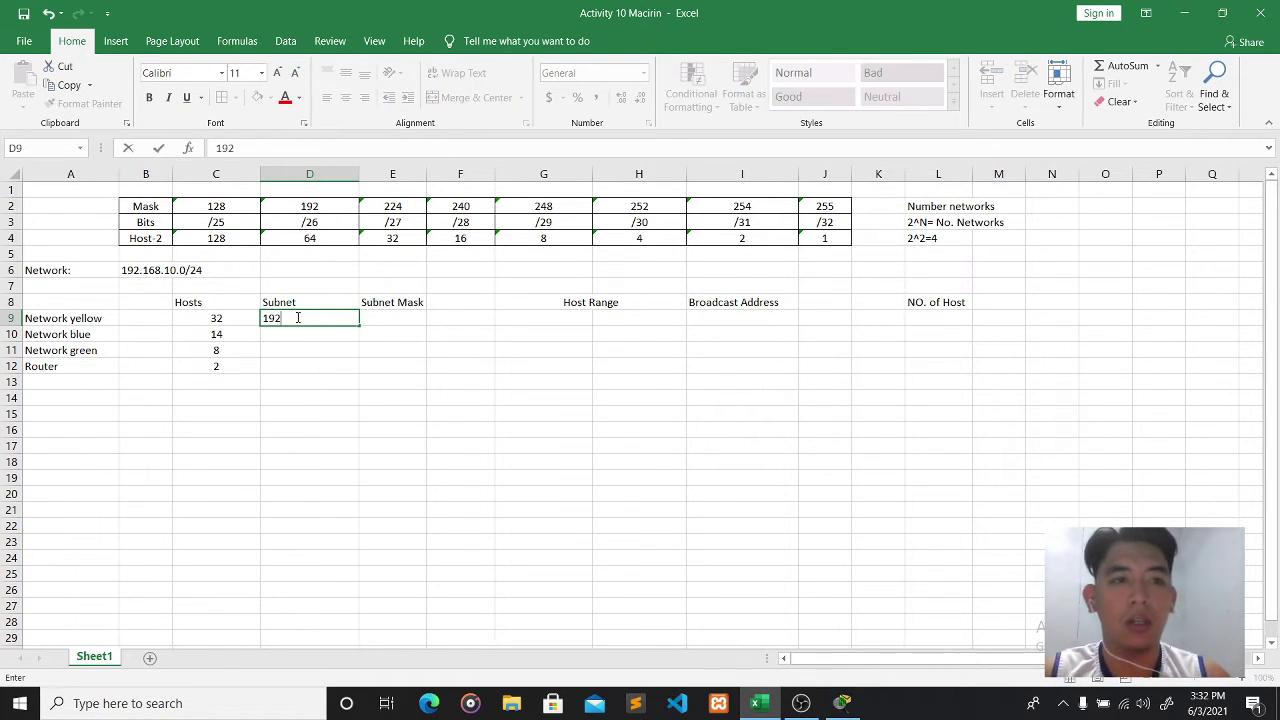
type(".168.10.0")
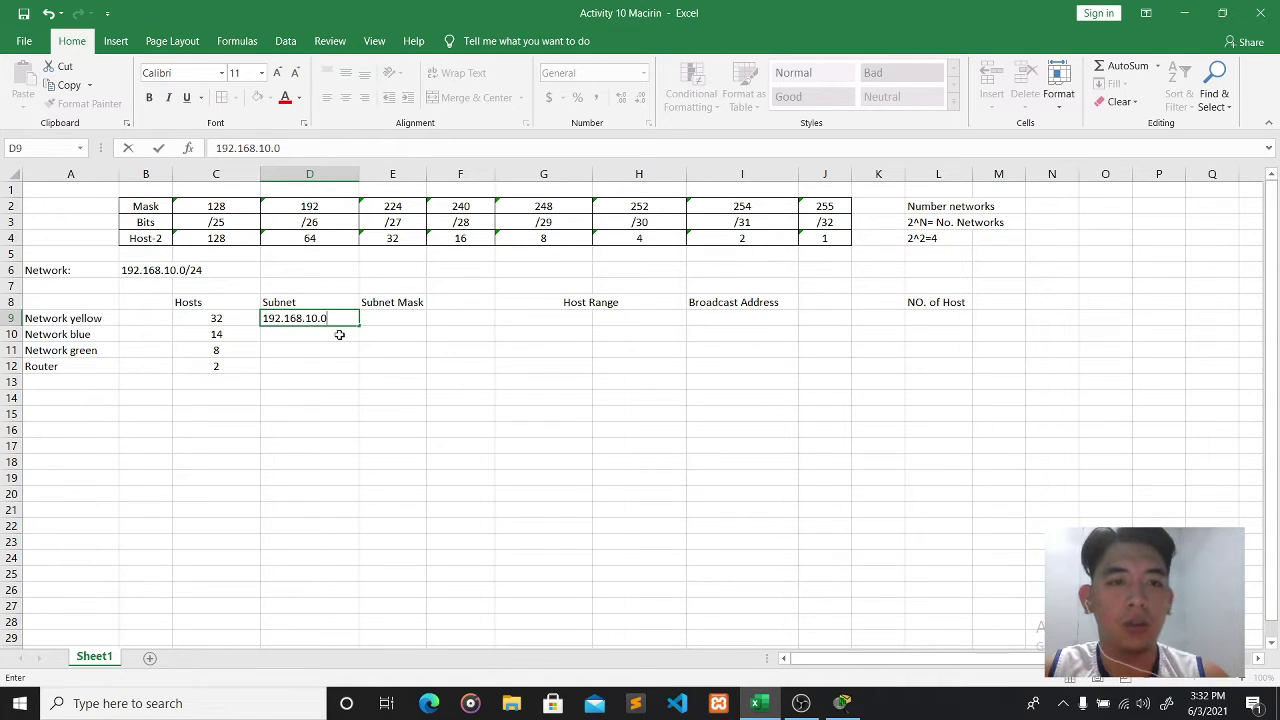
key("Return")
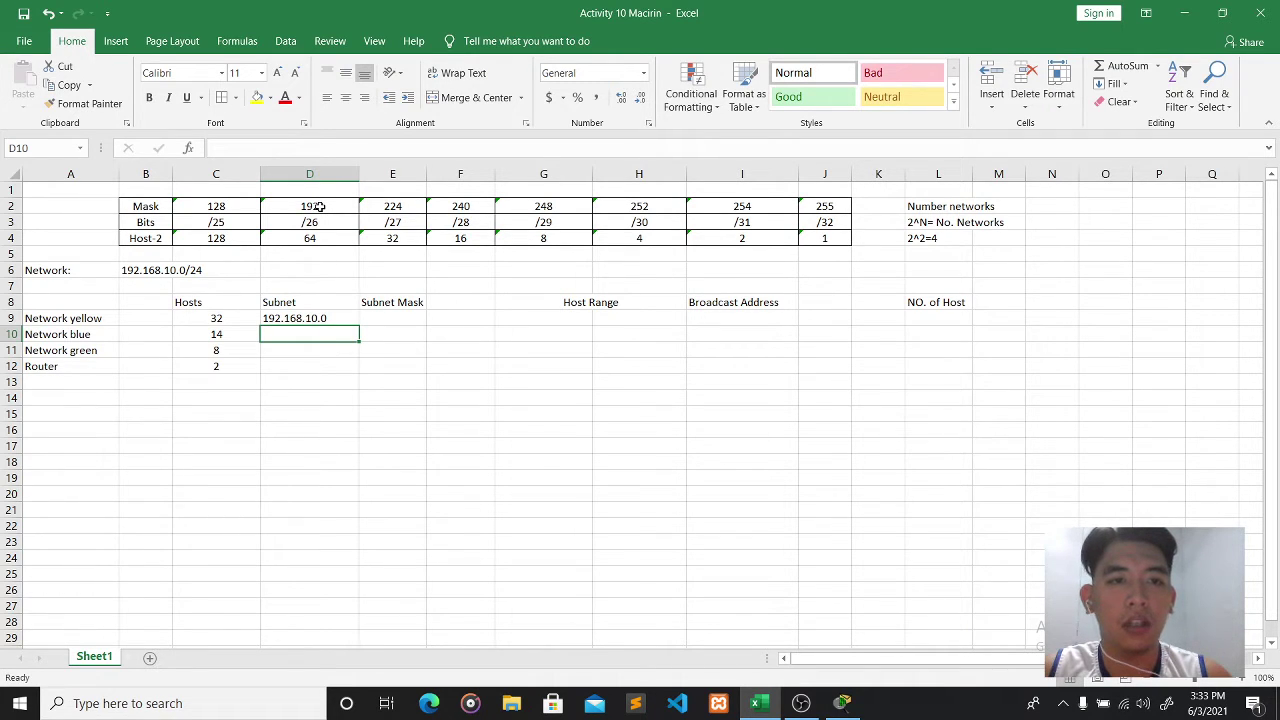
type("1")
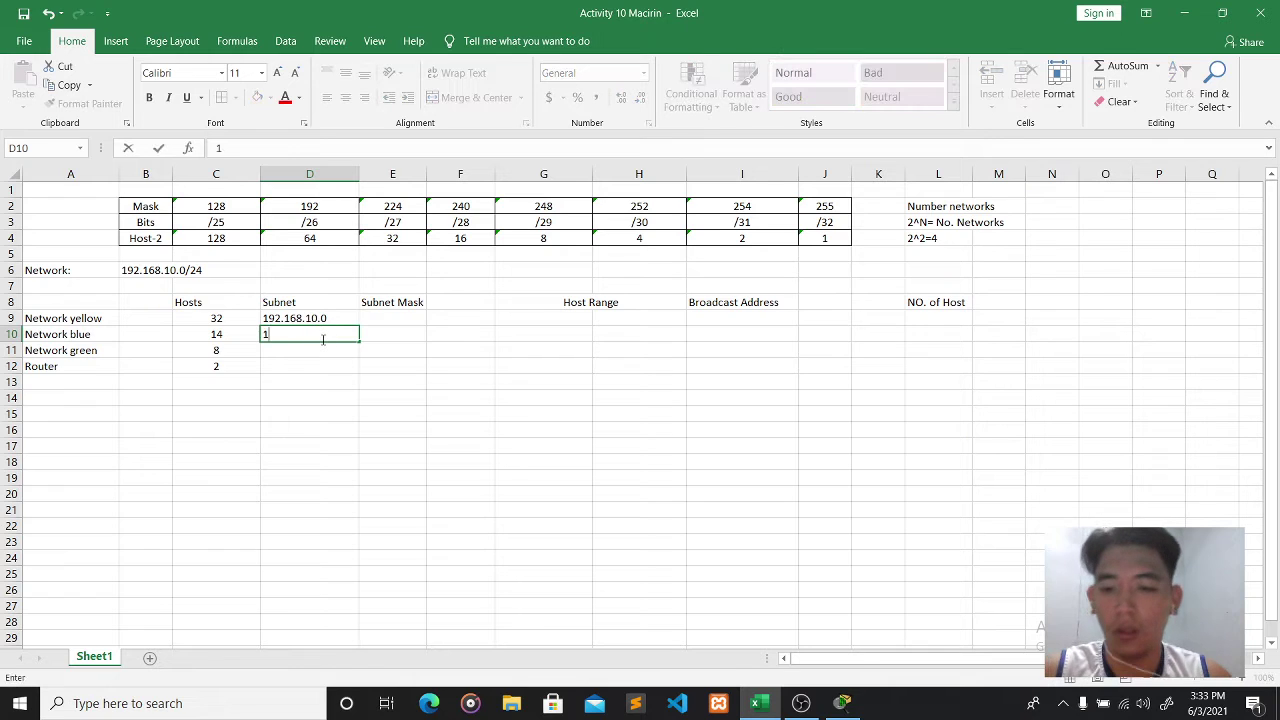
type("8.")
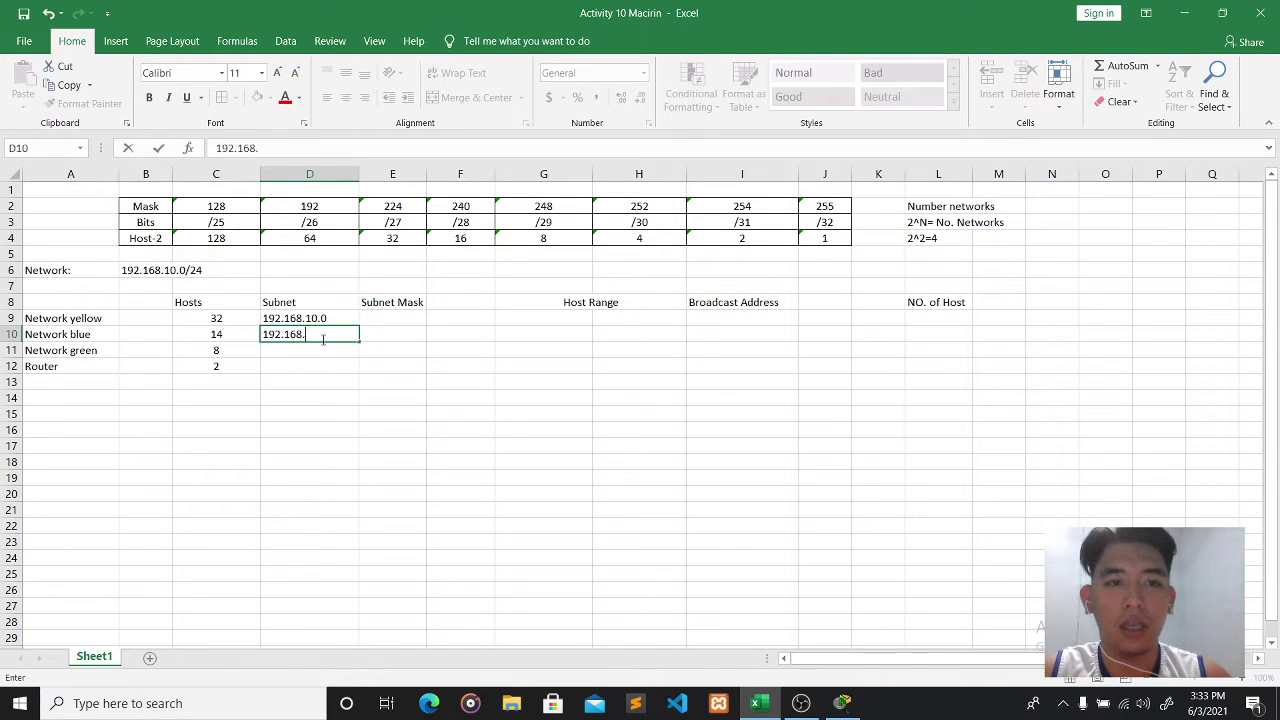
type("10.")
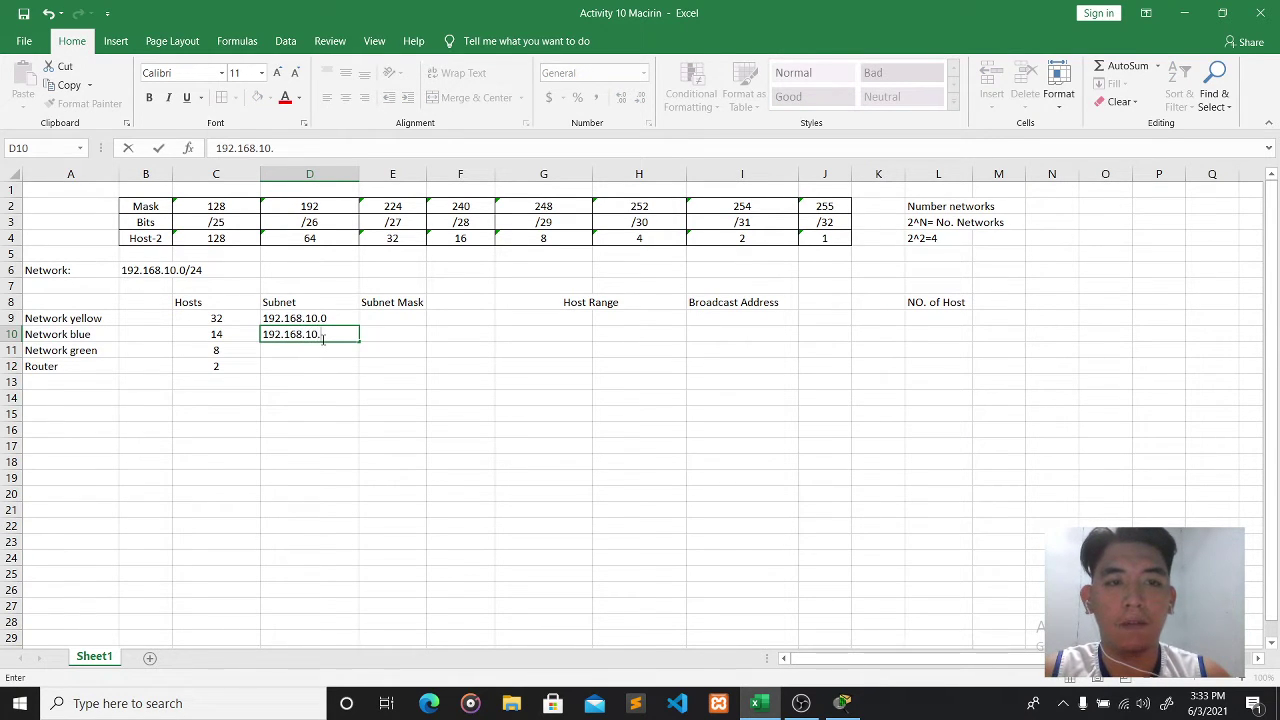
type("192")
left_click(365, 318)
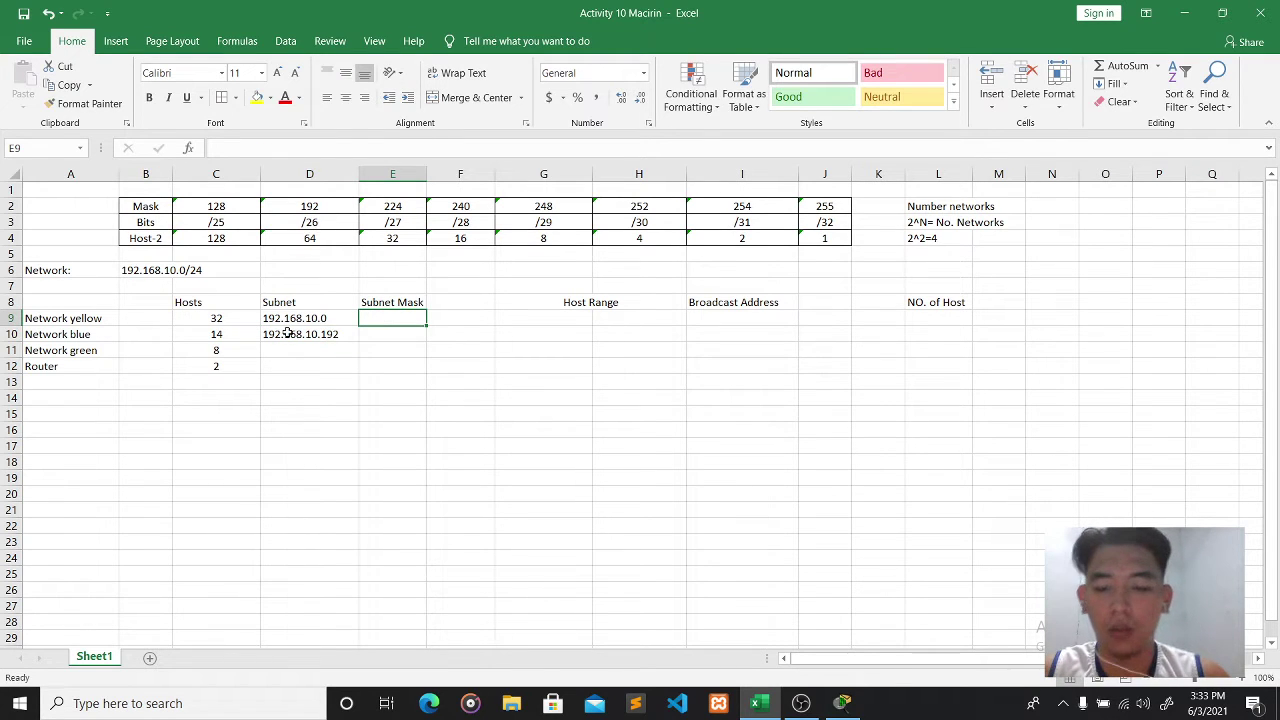
left_click(62, 13)
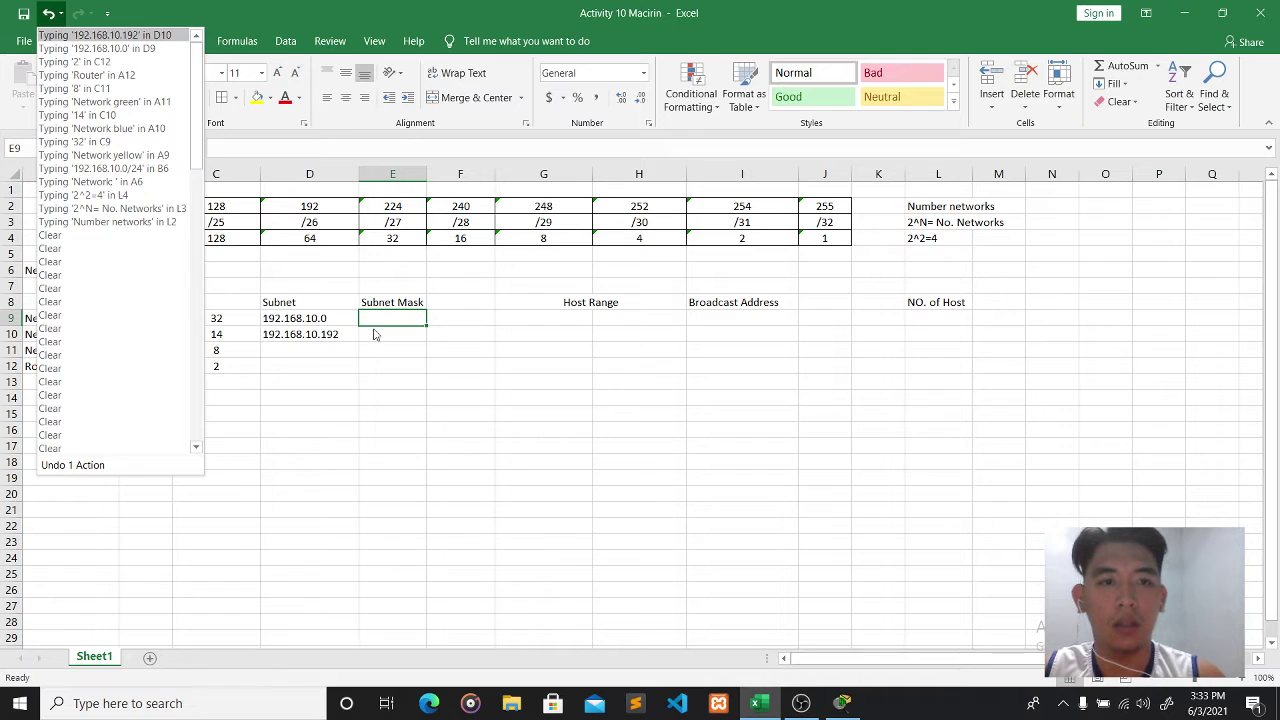
- Enter mask /26 for Network yellow in E9
left_click(297, 147)
left_click(297, 147)
type("/26")
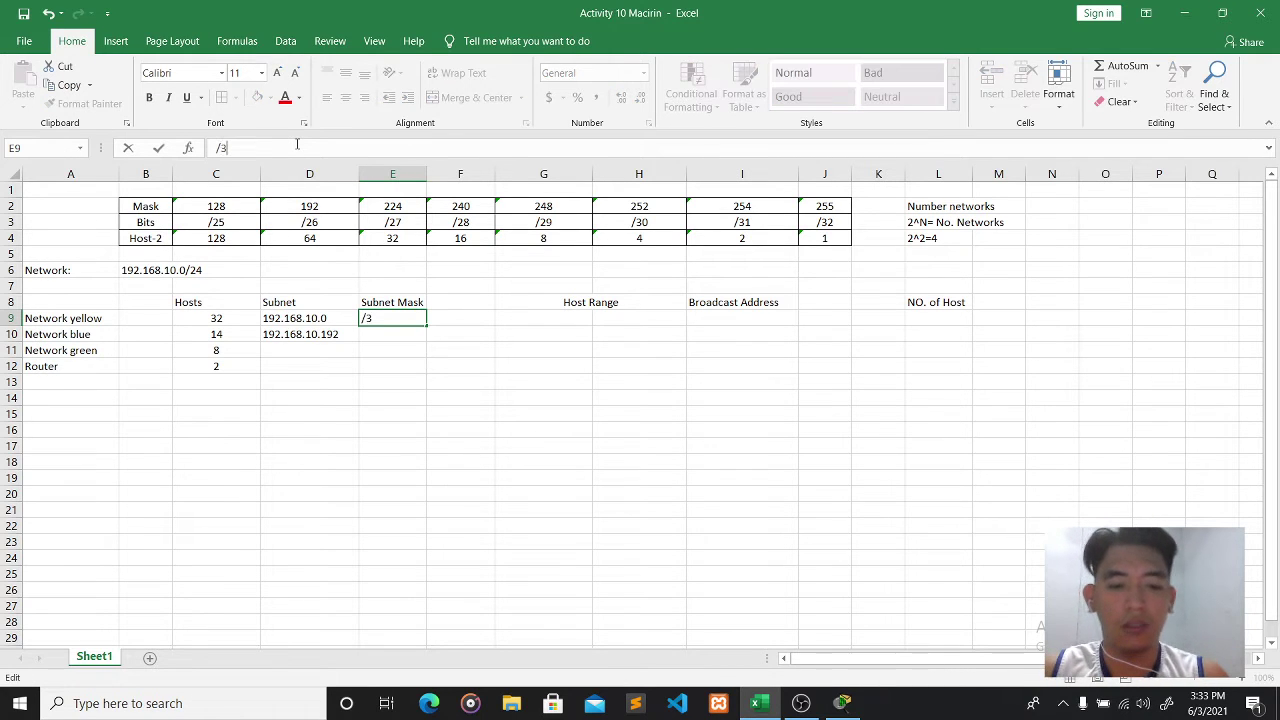
key("BackSpace")
key("BackSpace")
type("2")
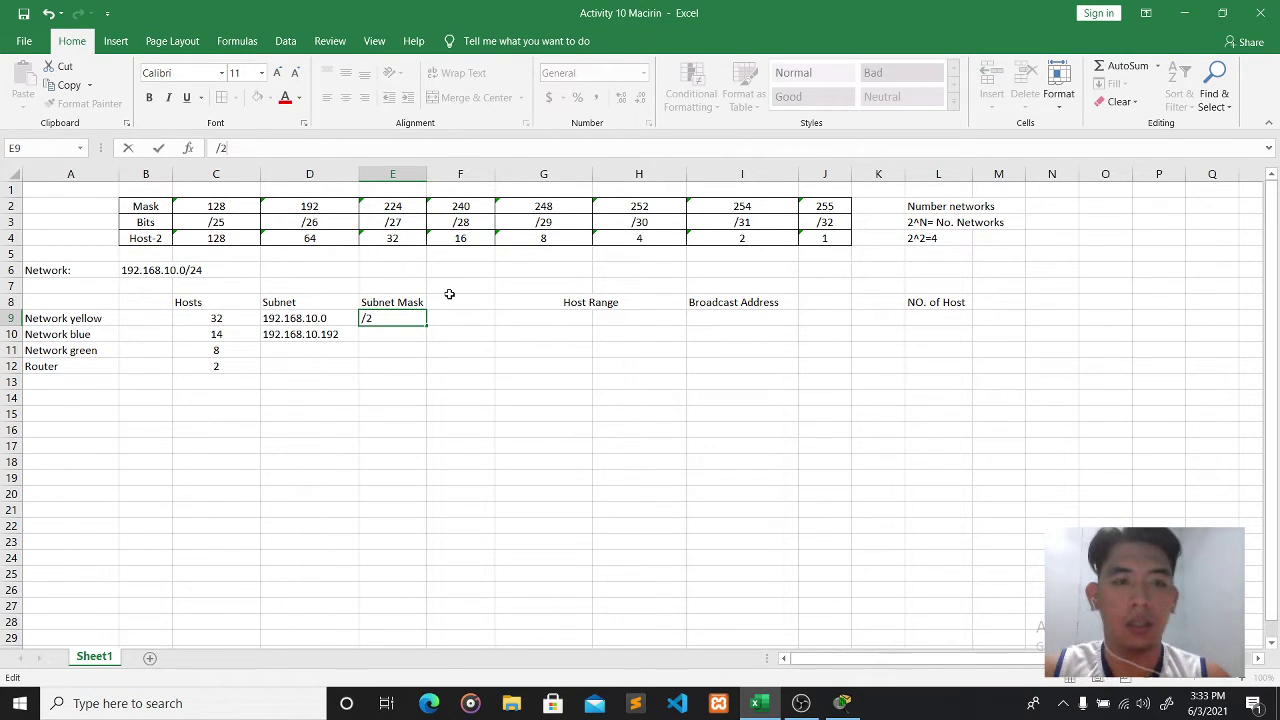
type("6")
left_click(549, 322)
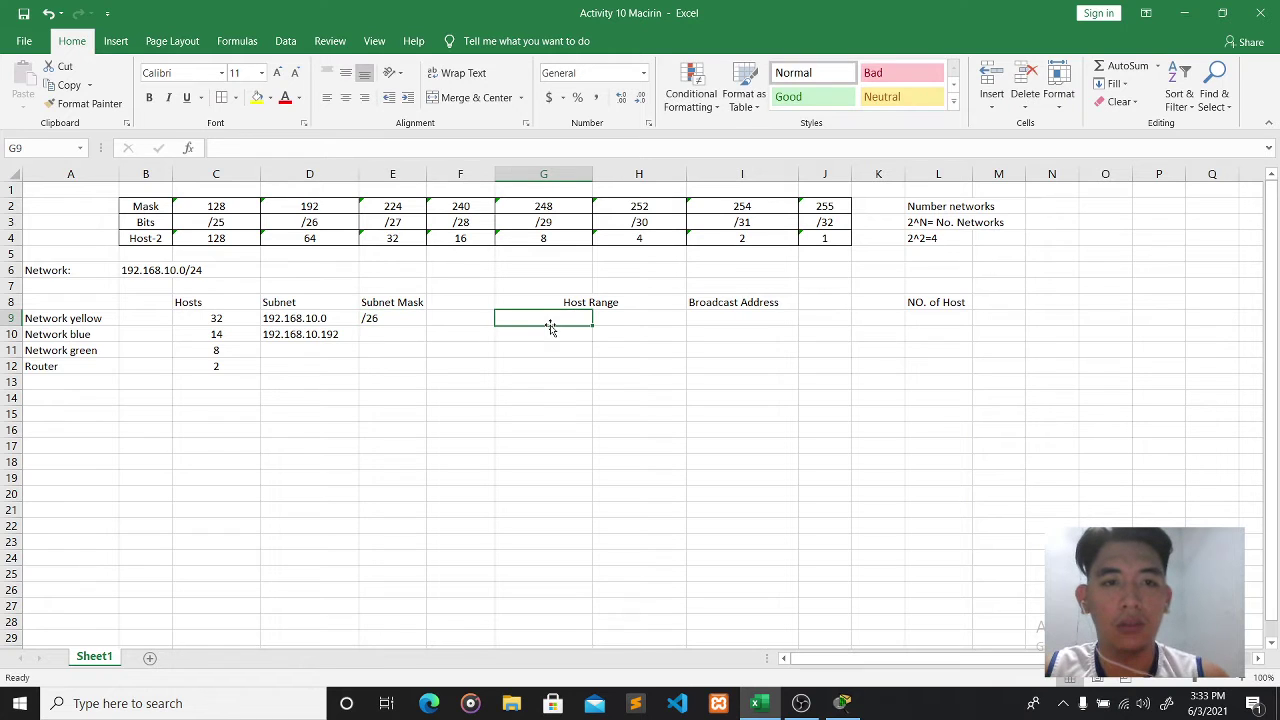
- Fill Network yellow's hosts 192.168.10.1–192.168.10.190 and broadcast 192.168.10.191
type("192")
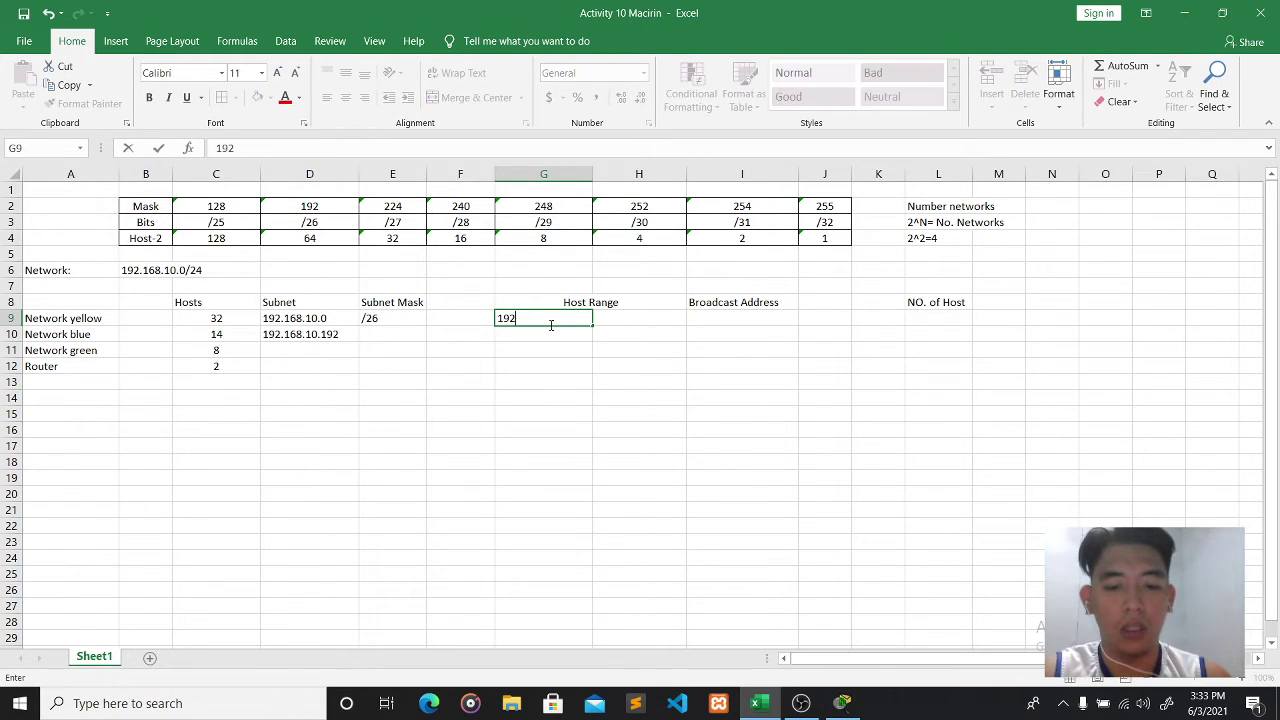
type(".168")
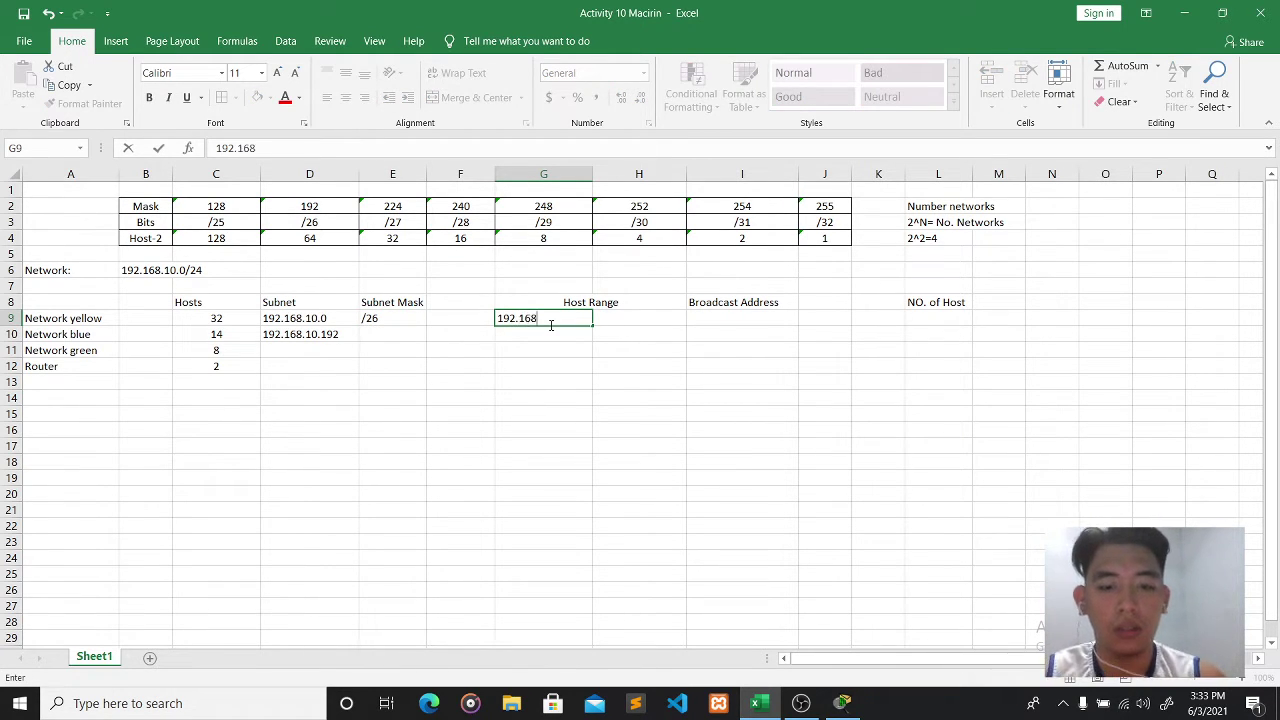
type(".10")
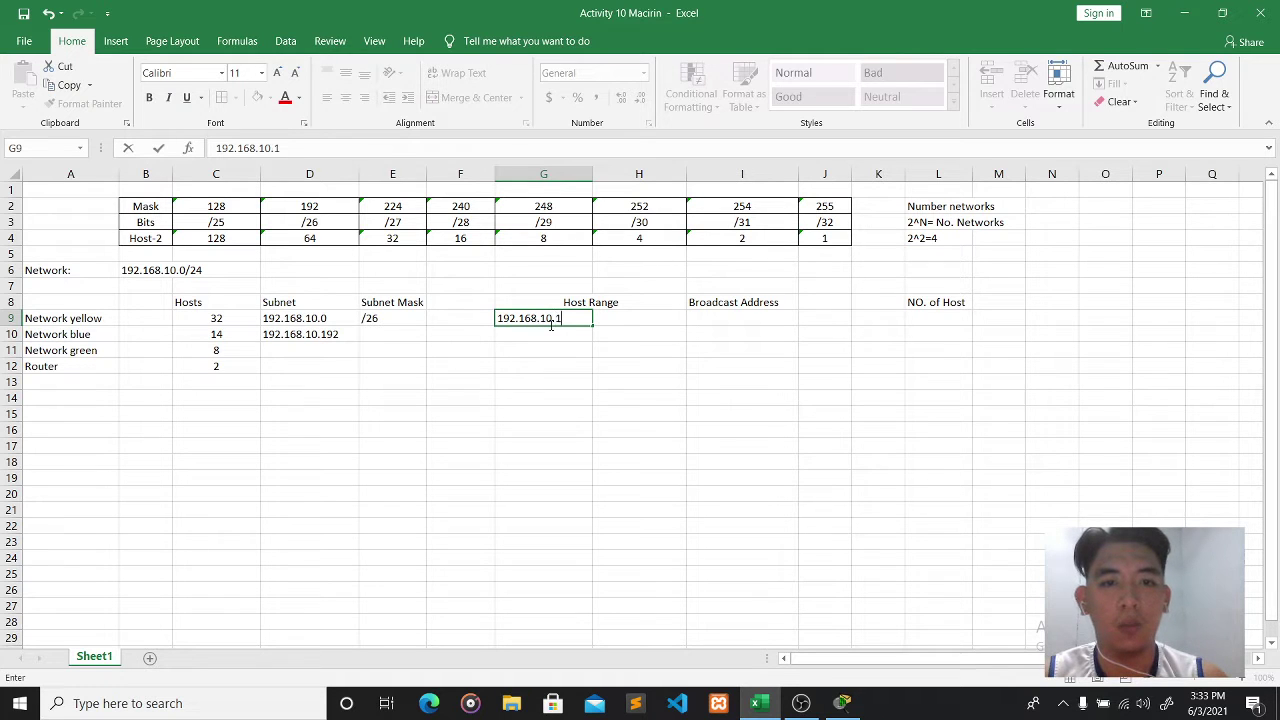
type(".1")
left_click(645, 322)
type("1")
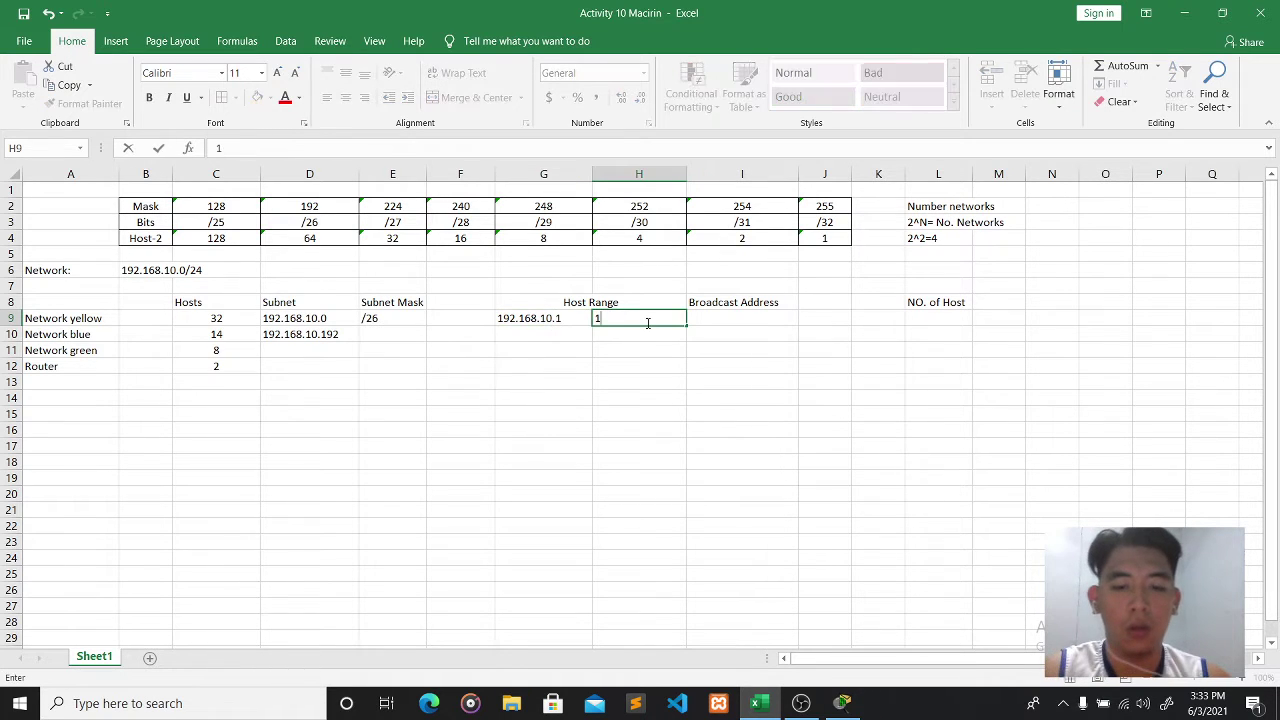
type("92.168.10.")
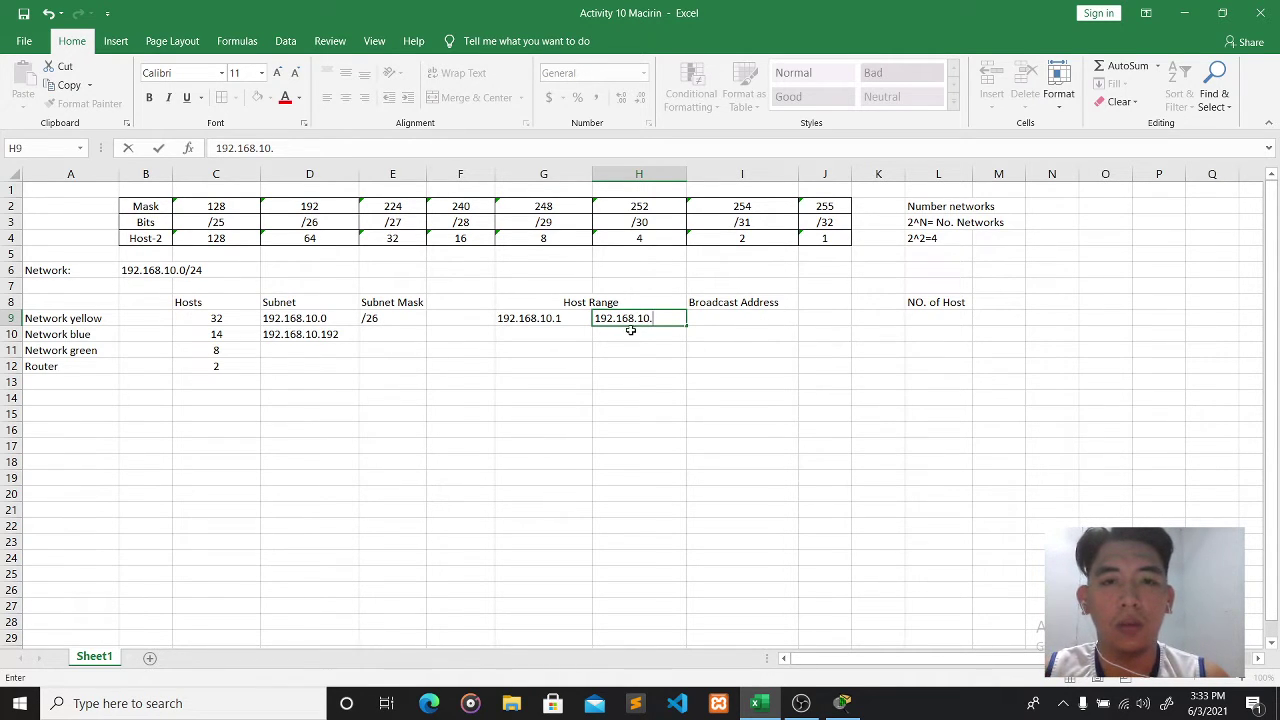
type("190")
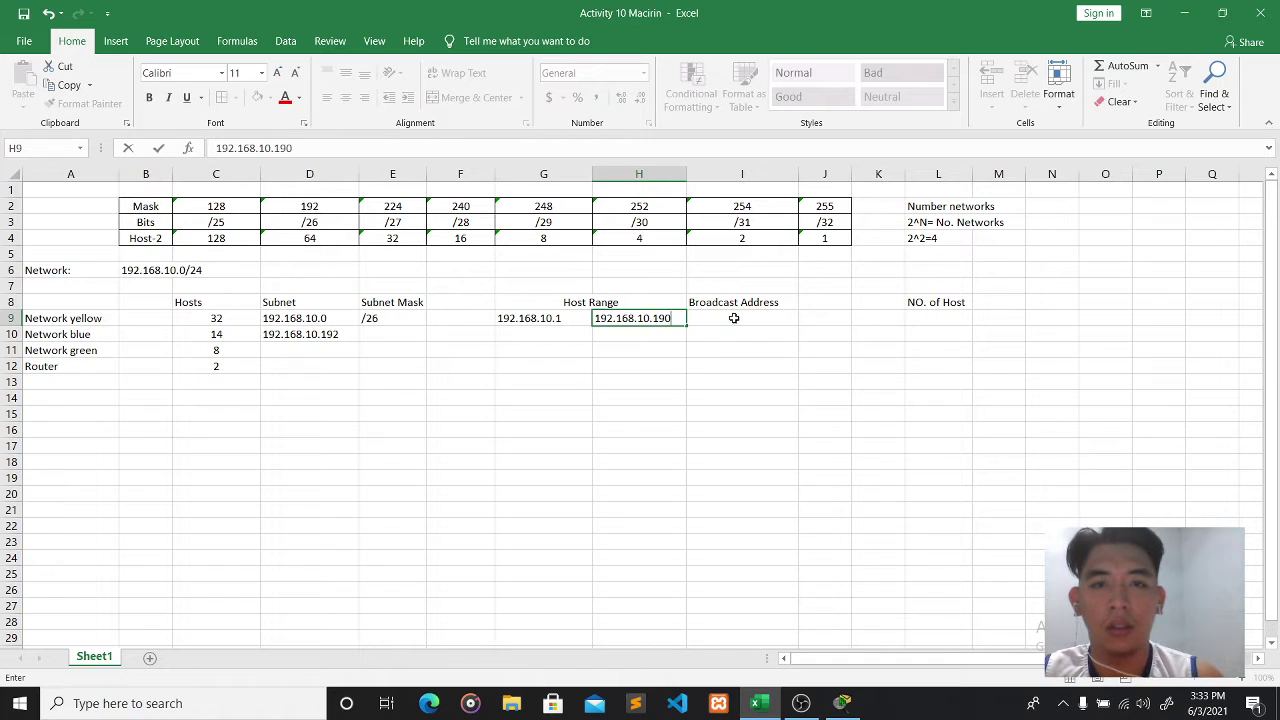
left_click(734, 317)
type("192")
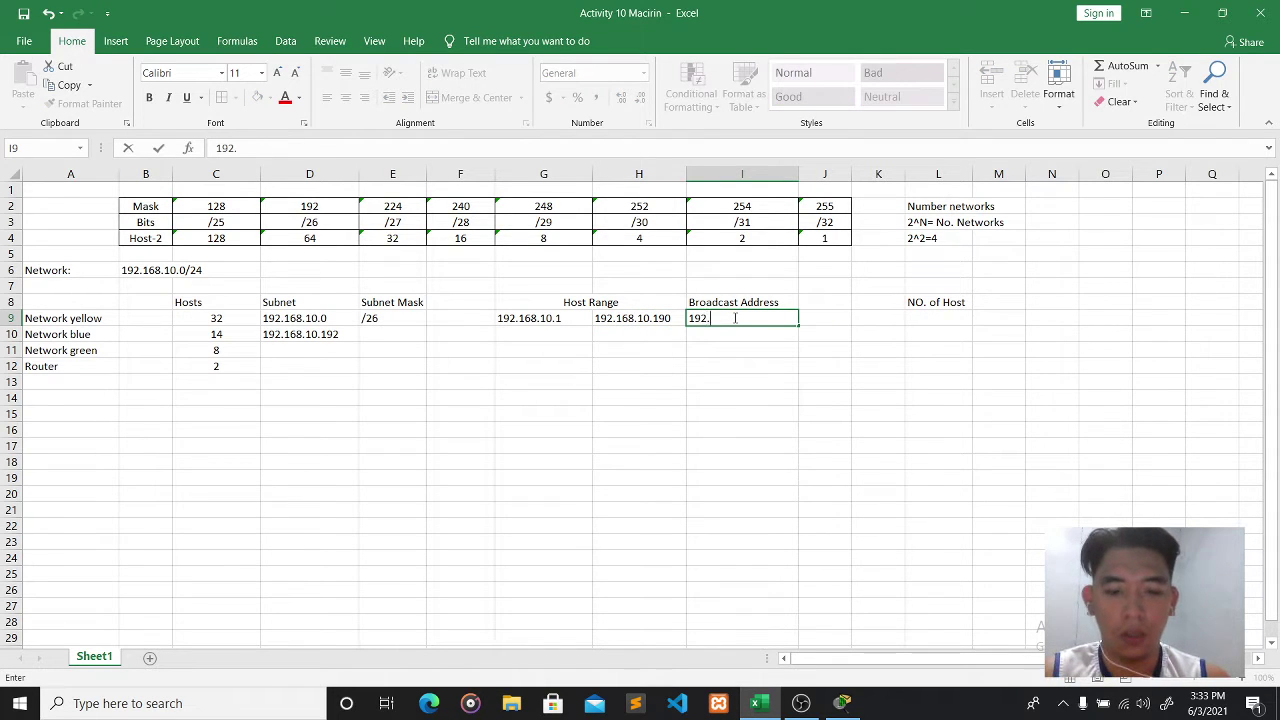
type(".168.1")
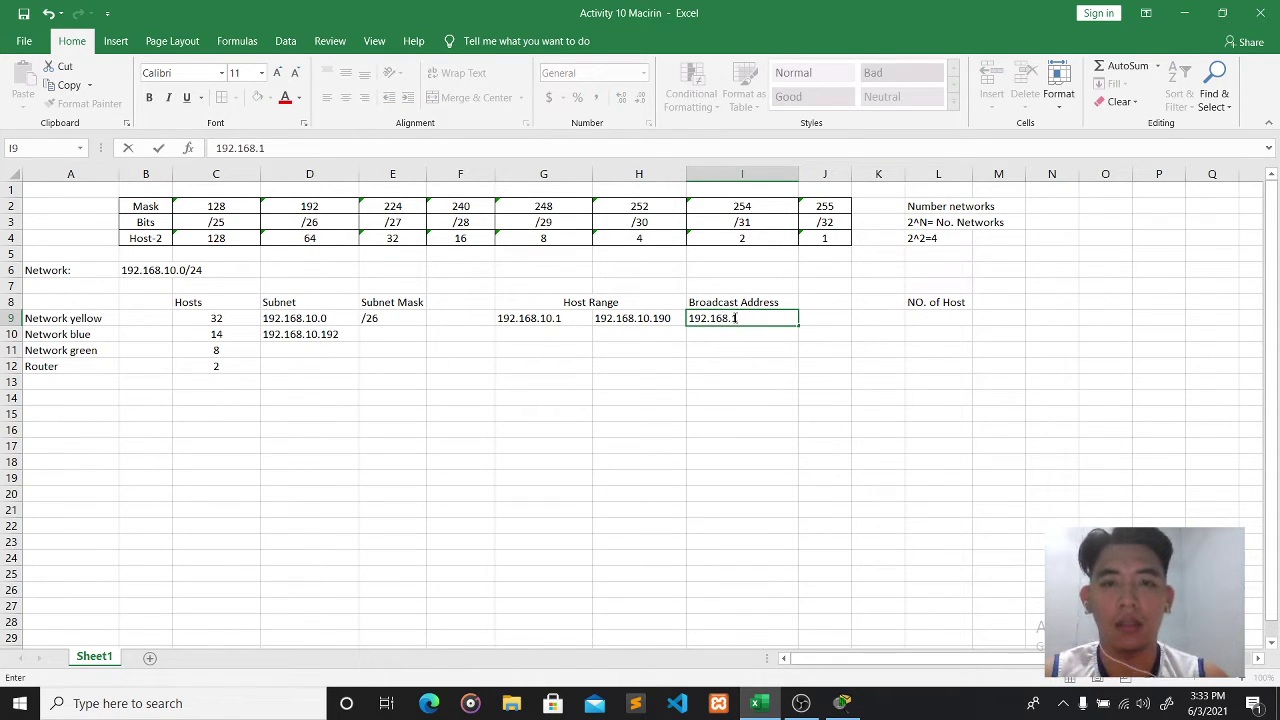
type("0.10")
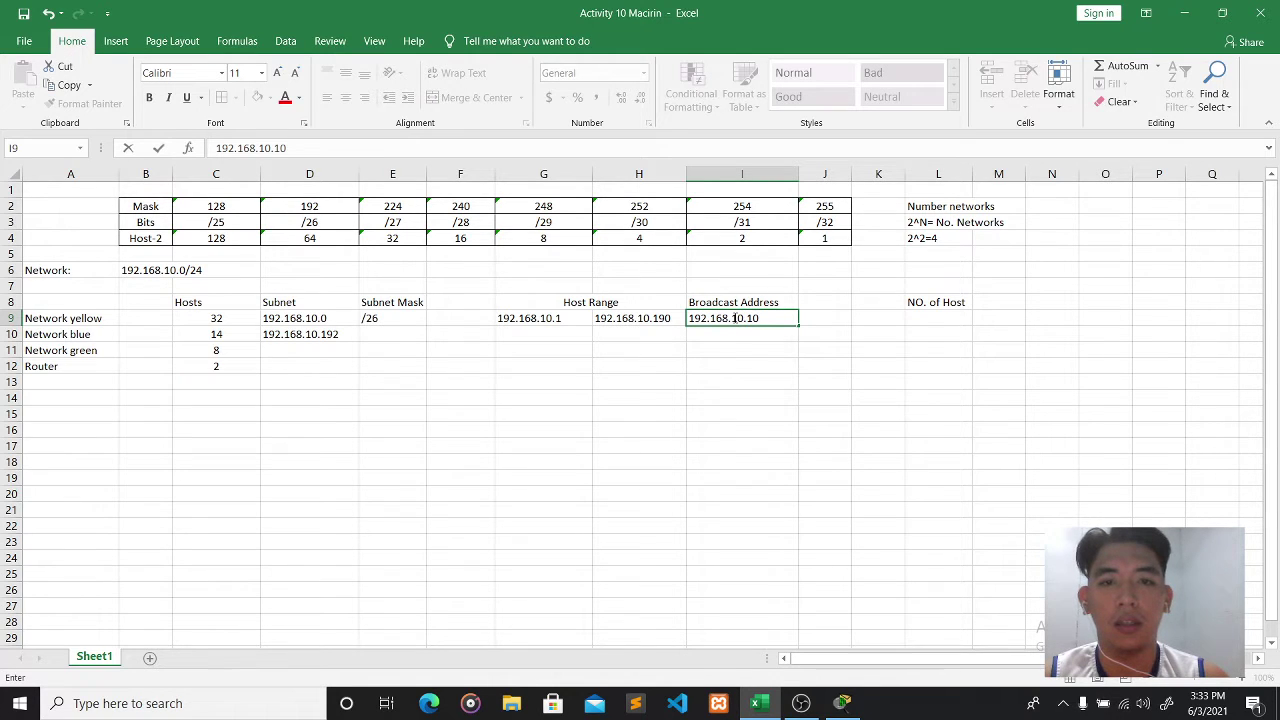
key("BackSpace")
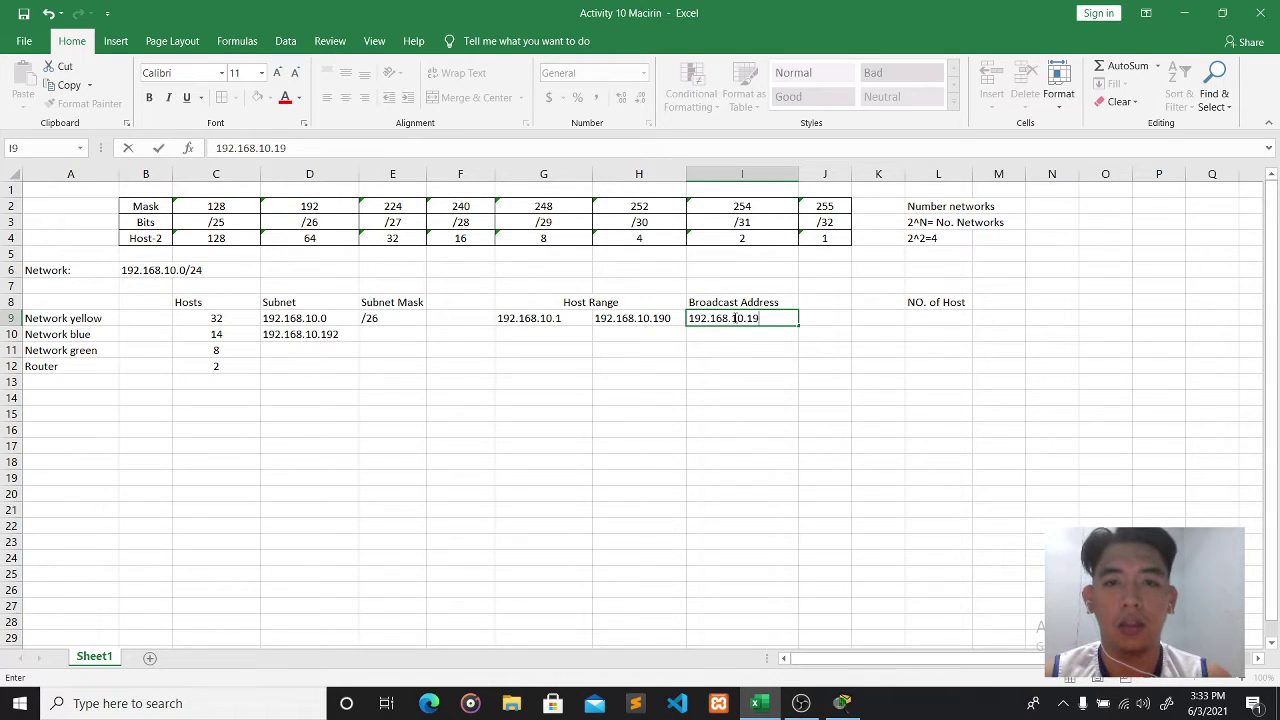
left_click(366, 332)
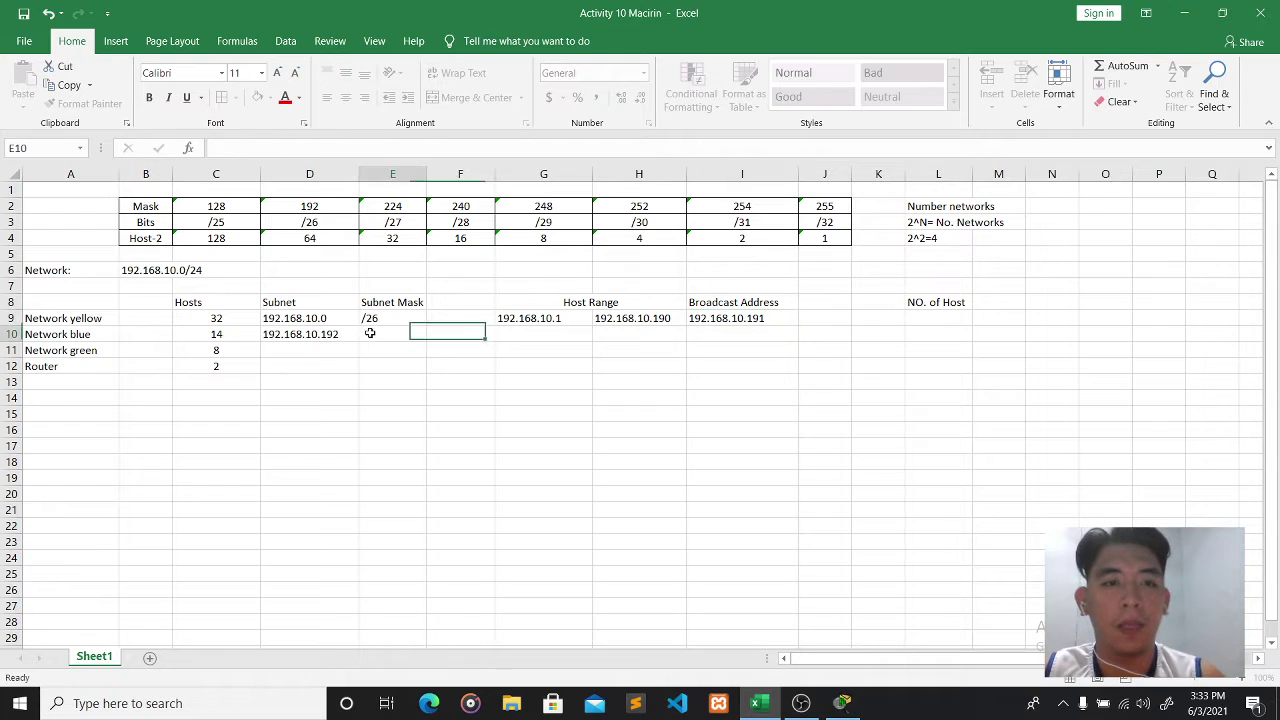
- Check blue's 14 hosts against the /27 block size and enter green's subnet 192.168.10.224
left_click(338, 338)
left_click(337, 355)
left_click(232, 337)
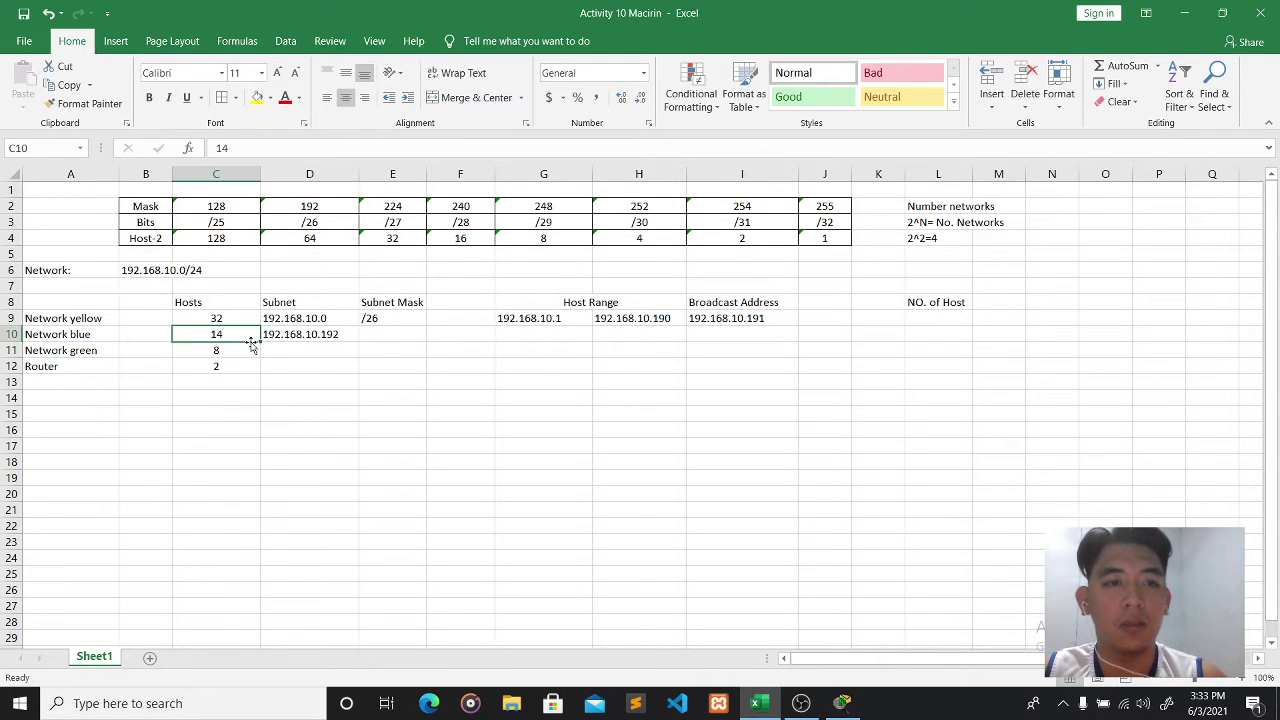
left_click(396, 226)
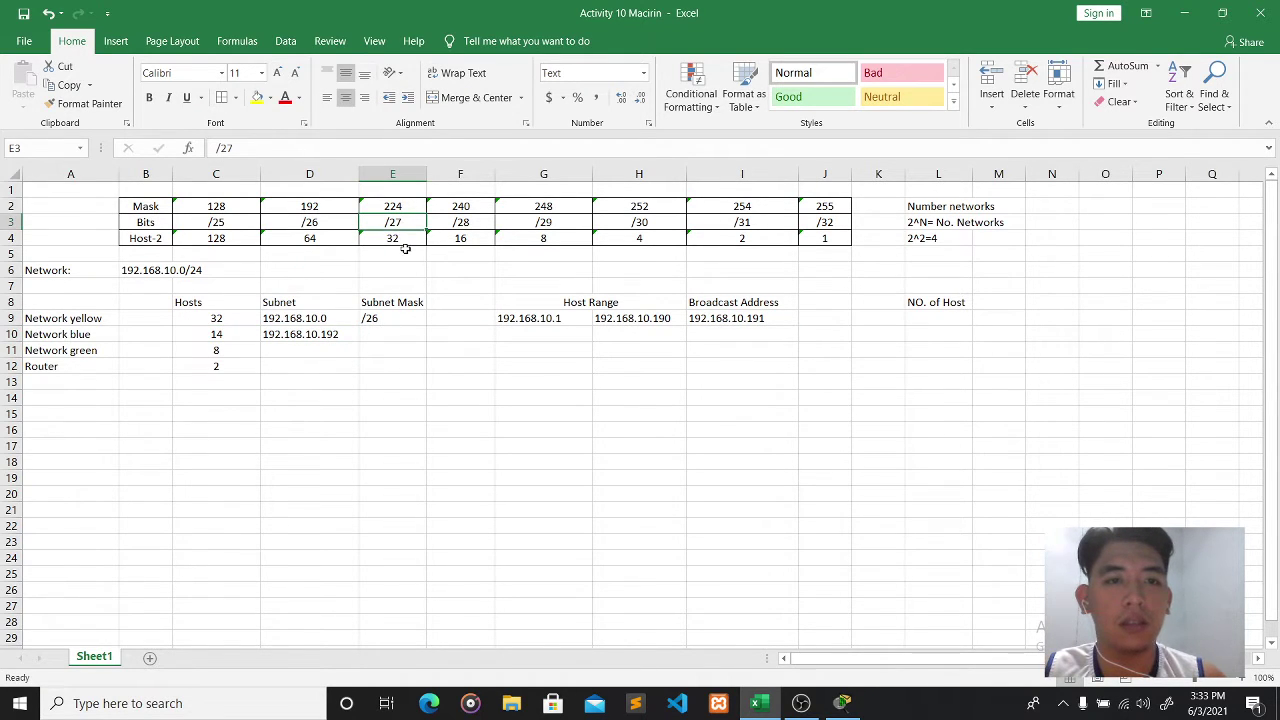
left_click(400, 238)
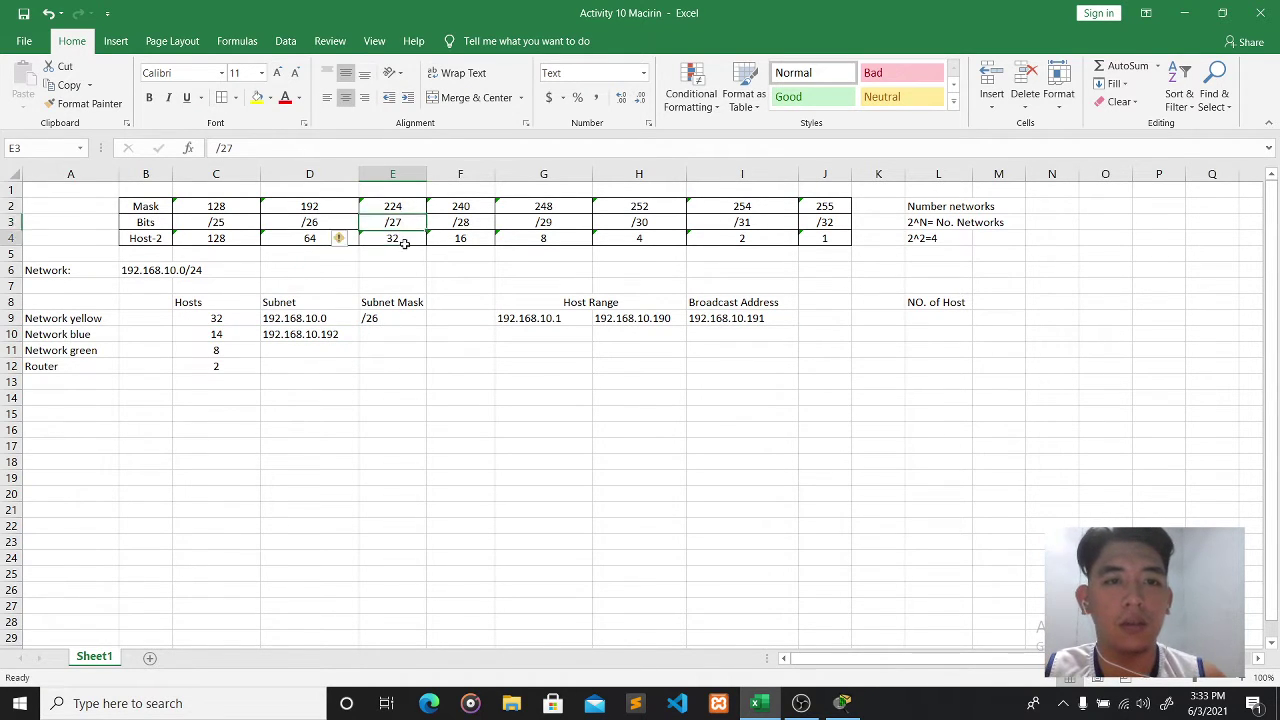
left_click(325, 349)
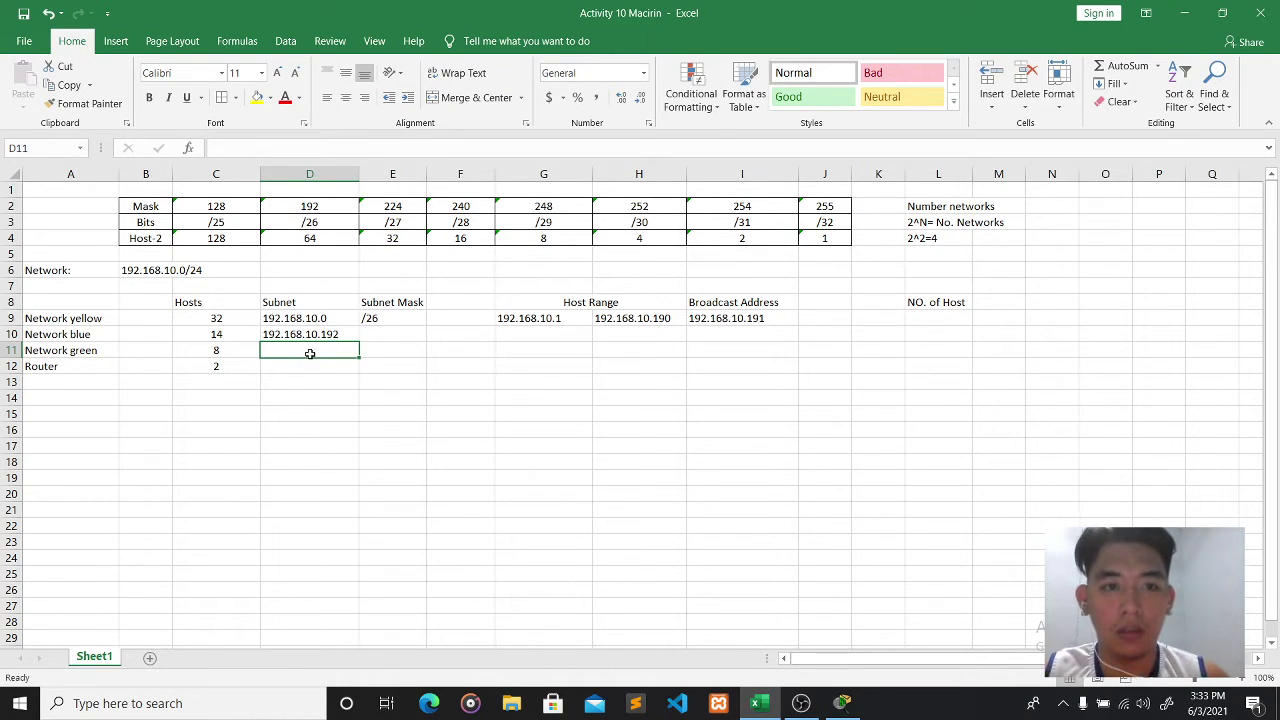
type("192.1")
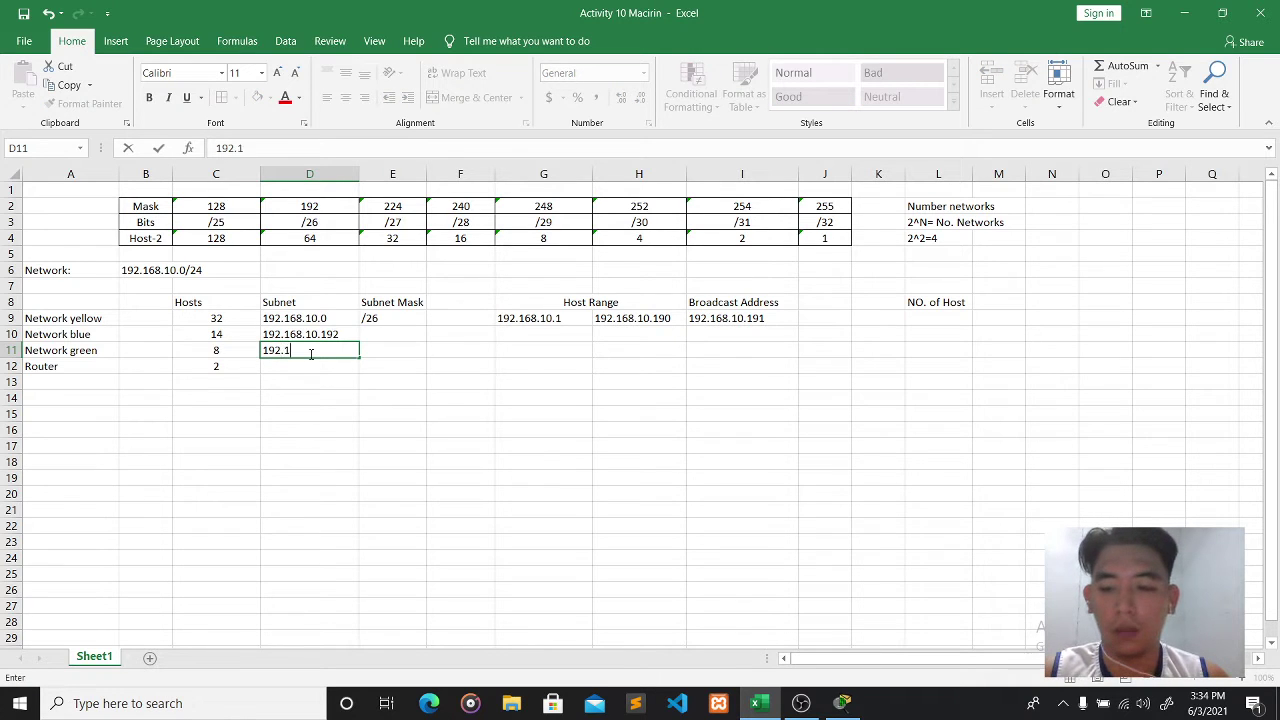
type("68.10.")
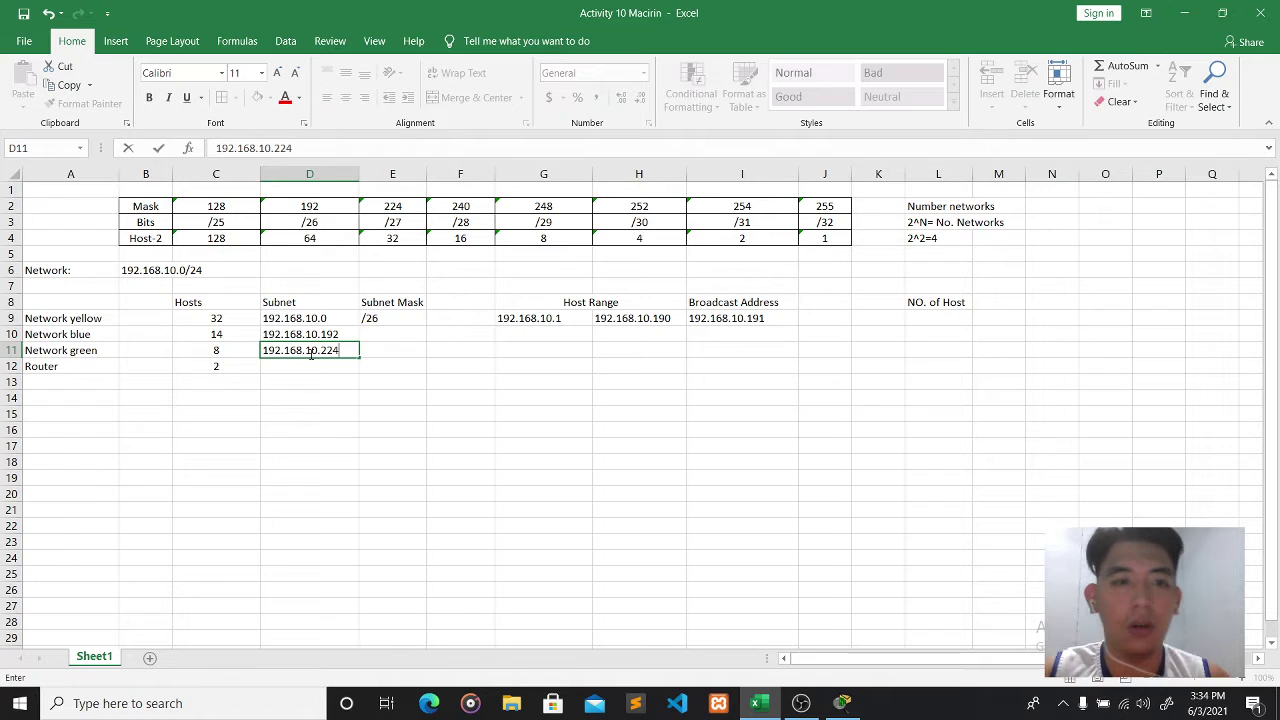
type("224")
left_click(386, 334)
key("alt")
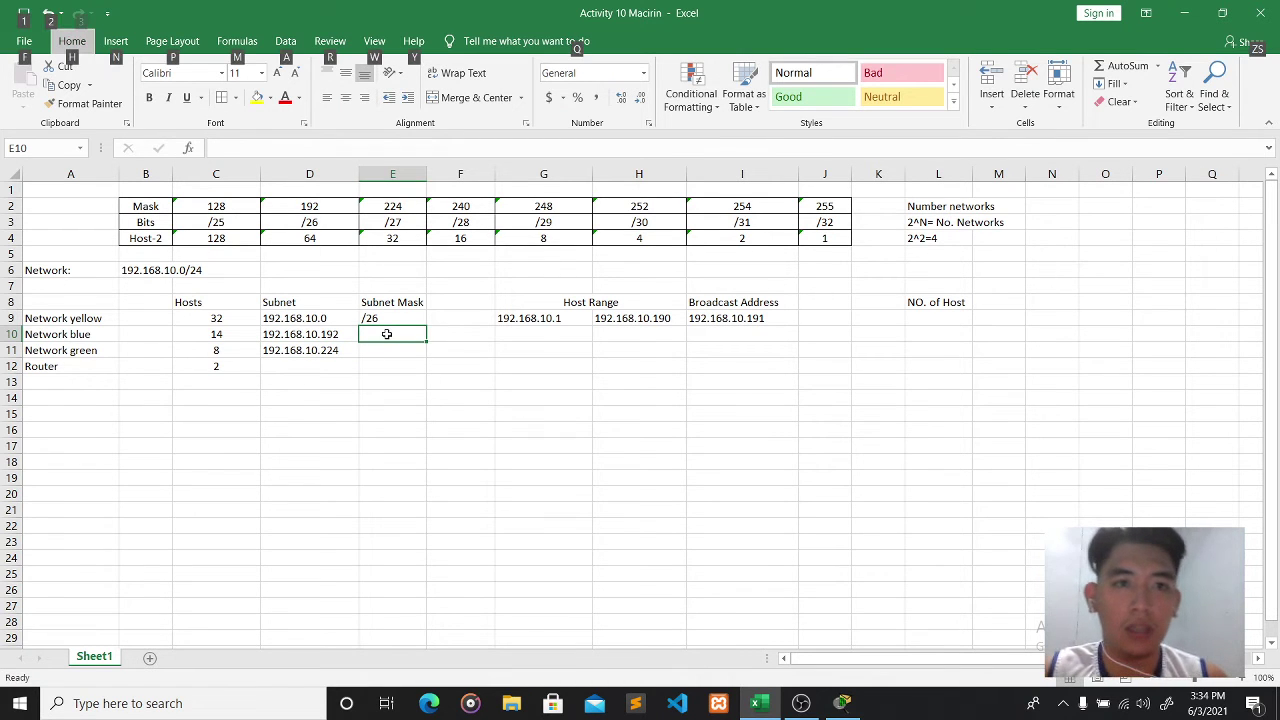
type("/27")
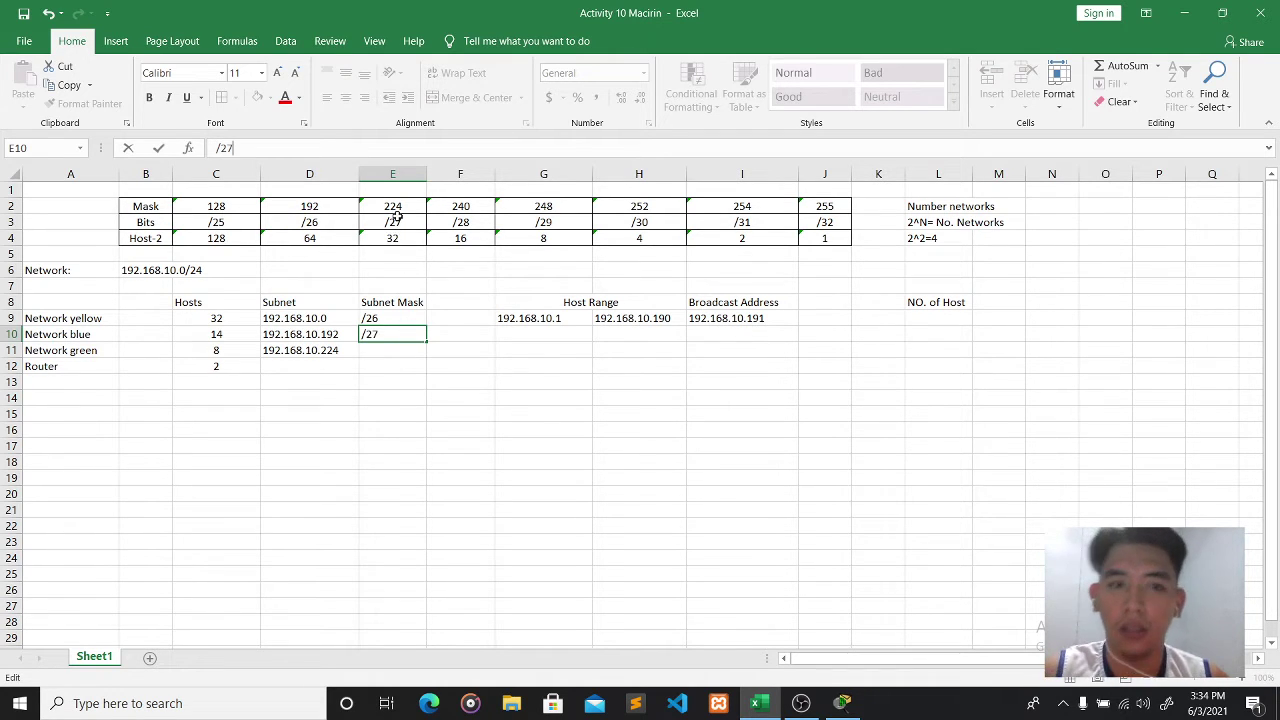
- Enter Network blue's host range 192.168.10.193–192.168.10.222 and begin its broadcast address
left_click(527, 333)
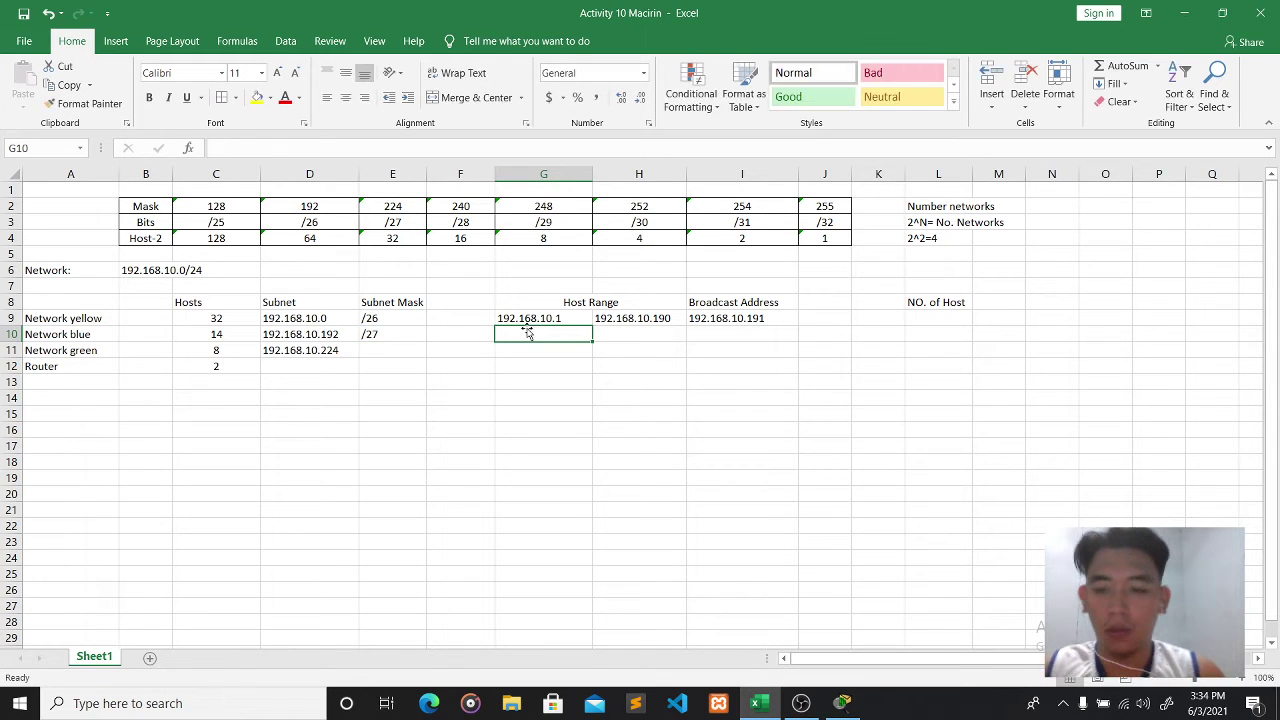
type("192.168.1")
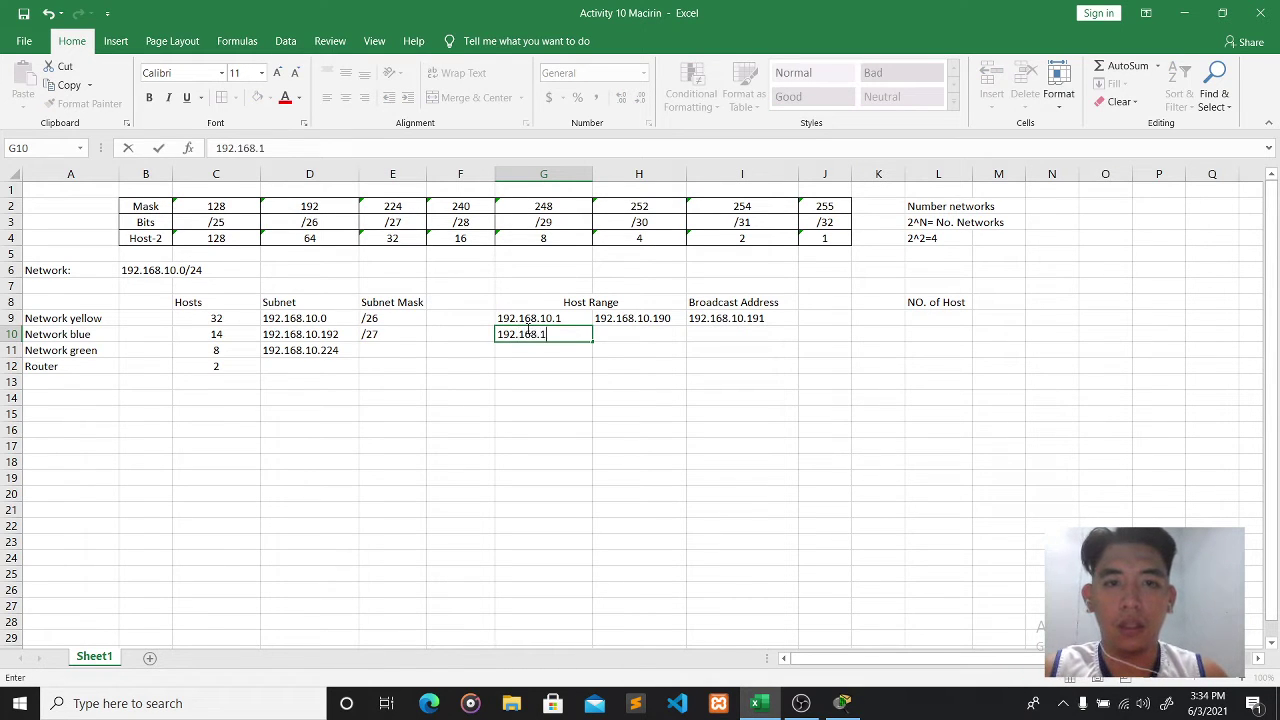
type("0.193")
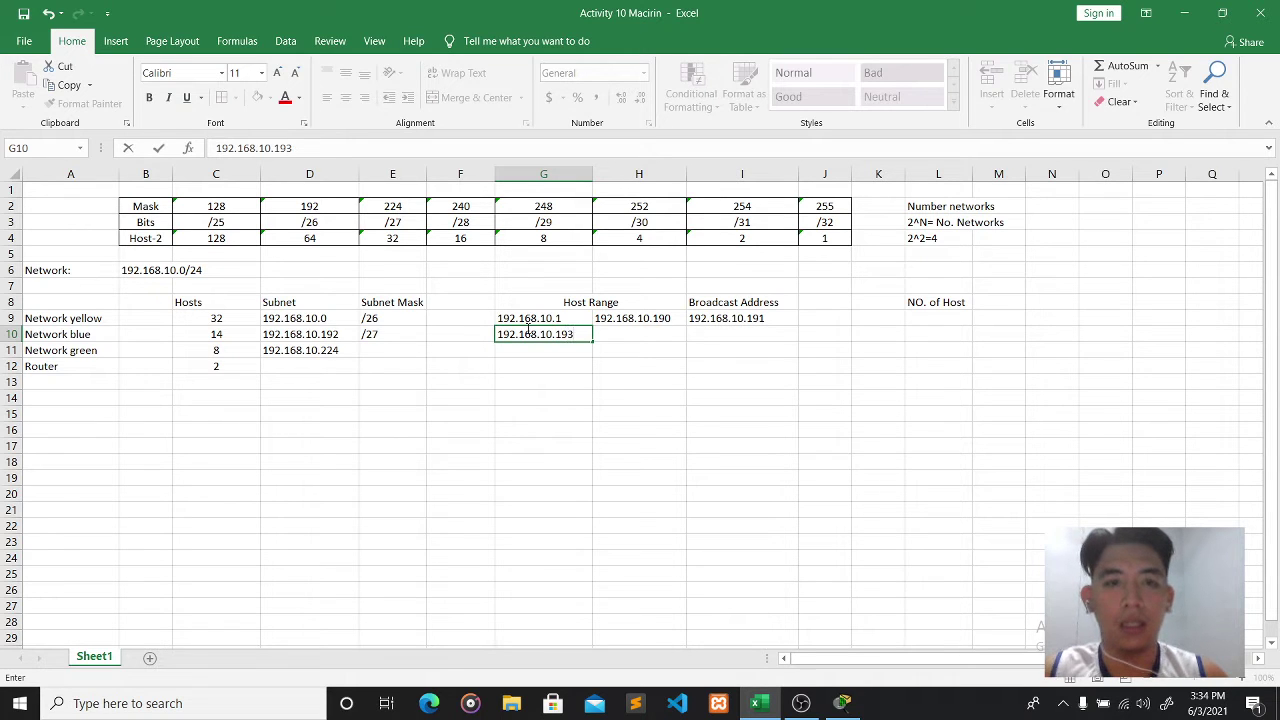
left_click(646, 336)
type("192")
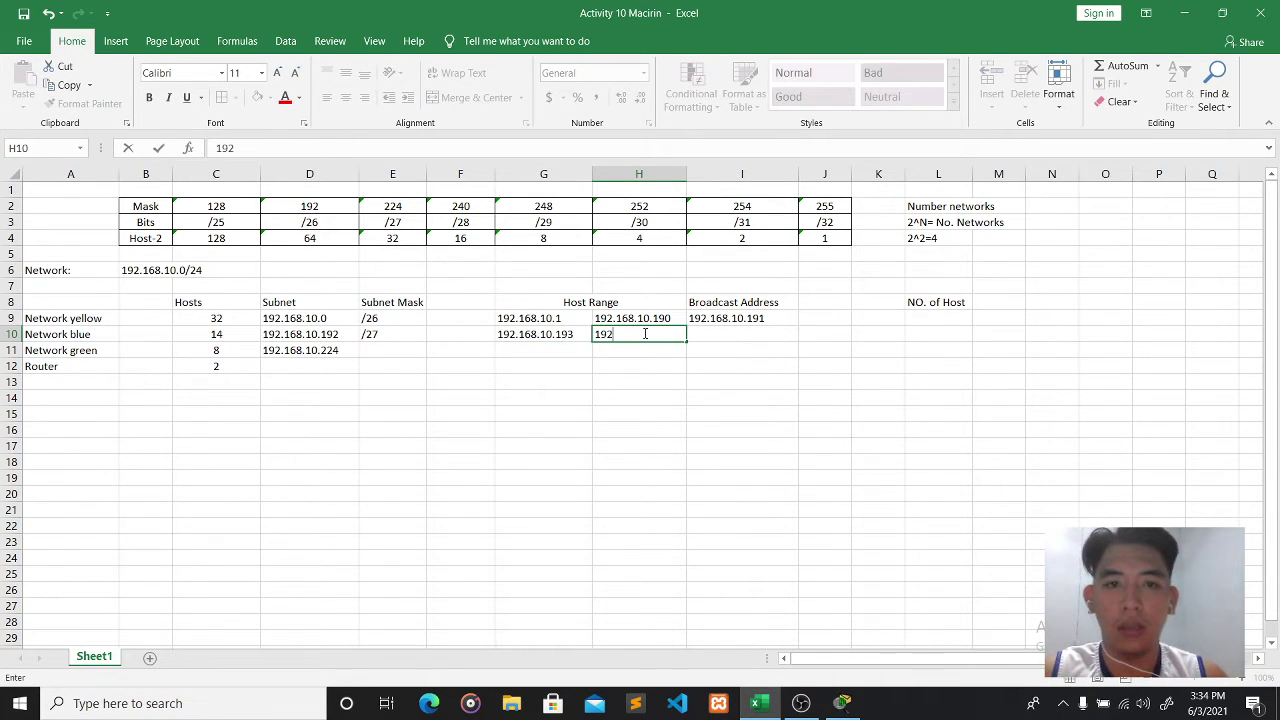
type(".168.10.")
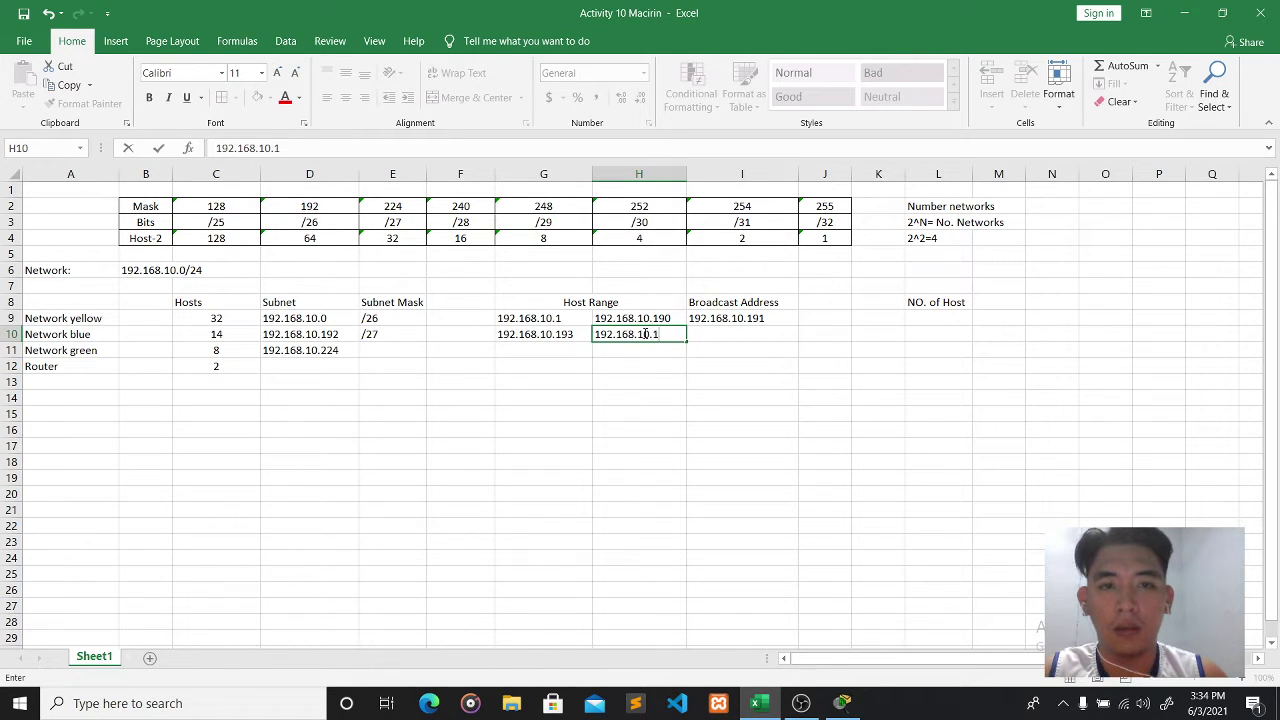
type("19")
key("BackSpace")
key("BackSpace")
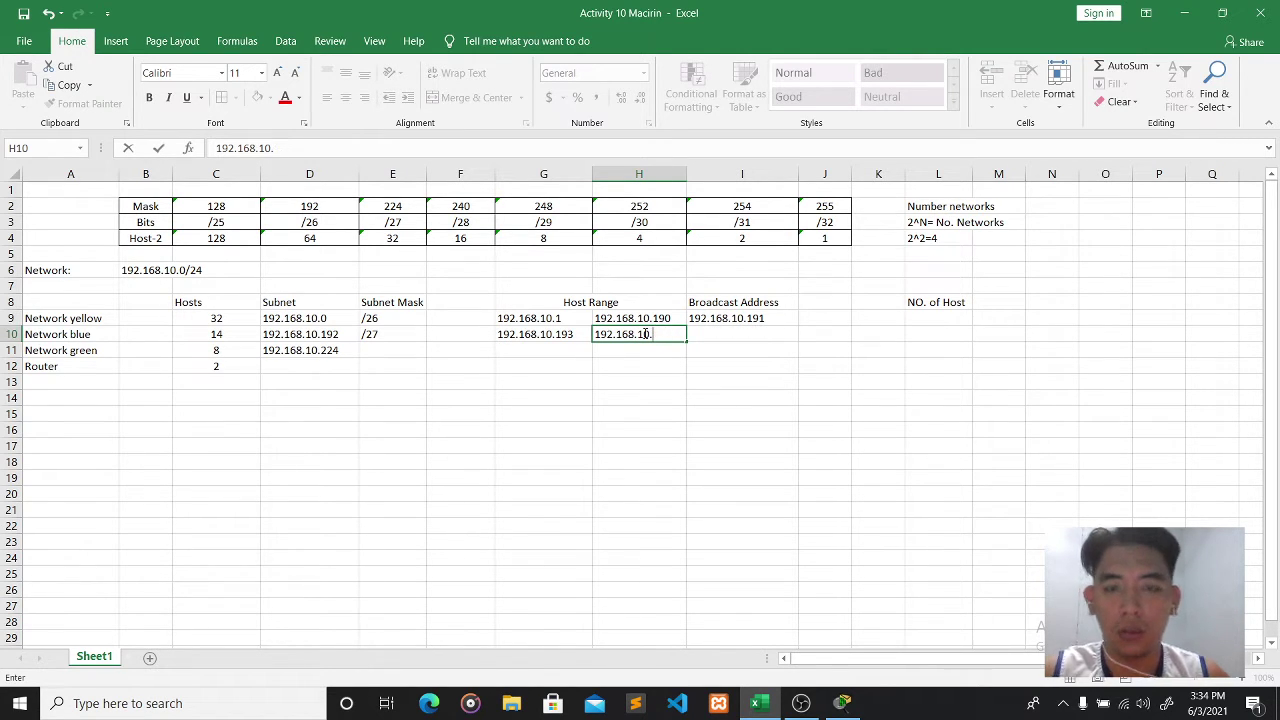
type("222")
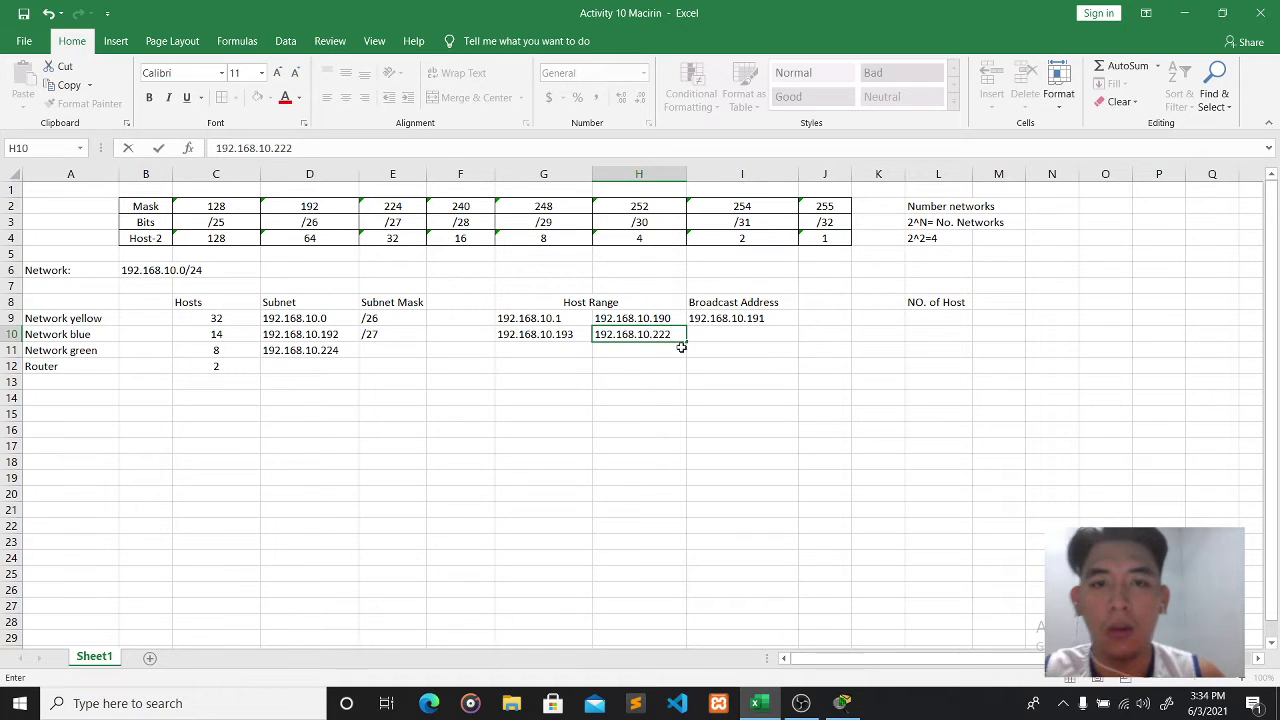
left_click(720, 334)
type("192")
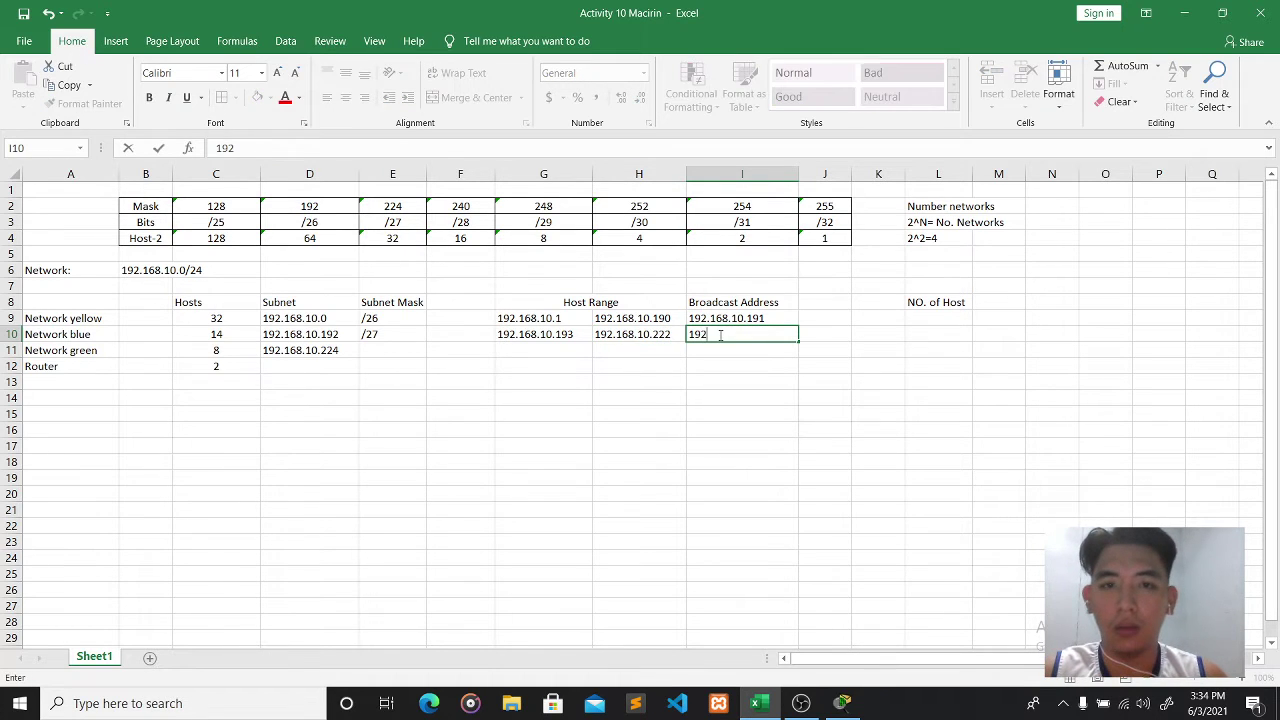
type(".168.10.223")
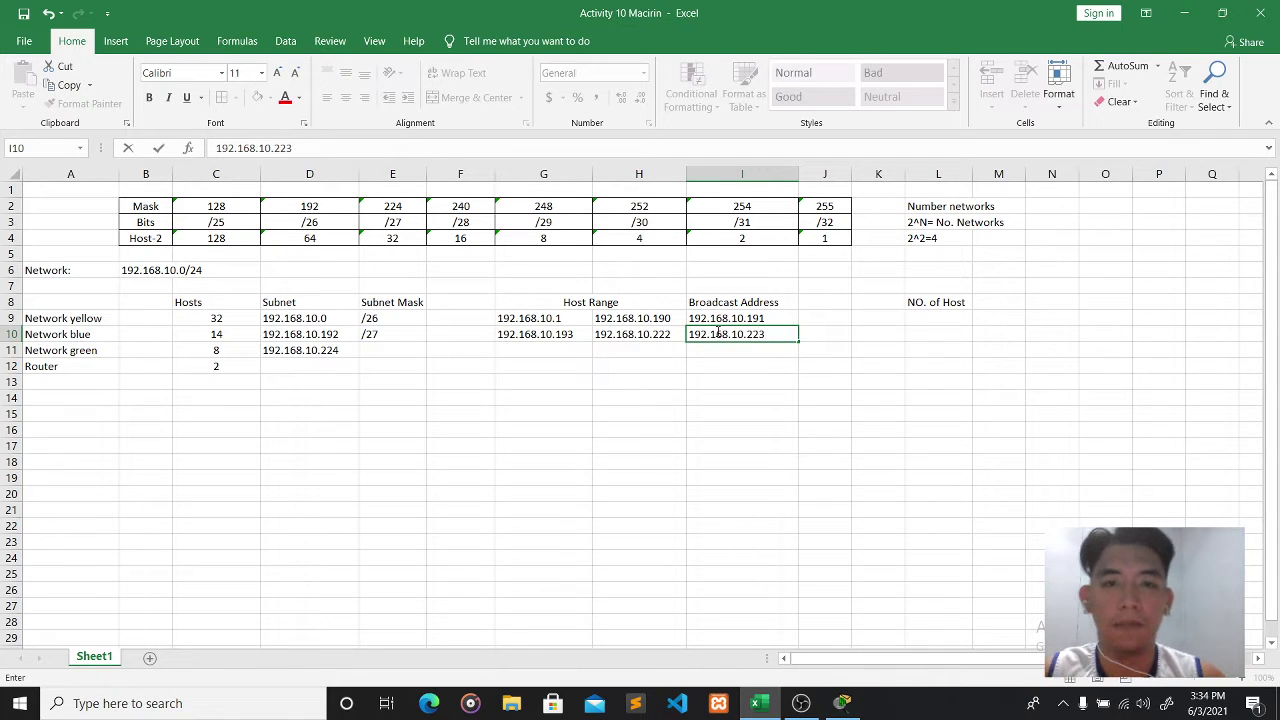
- Look up Network green's 8 hosts against the 248 mask and block sizes 8 and 16
left_click(407, 355)
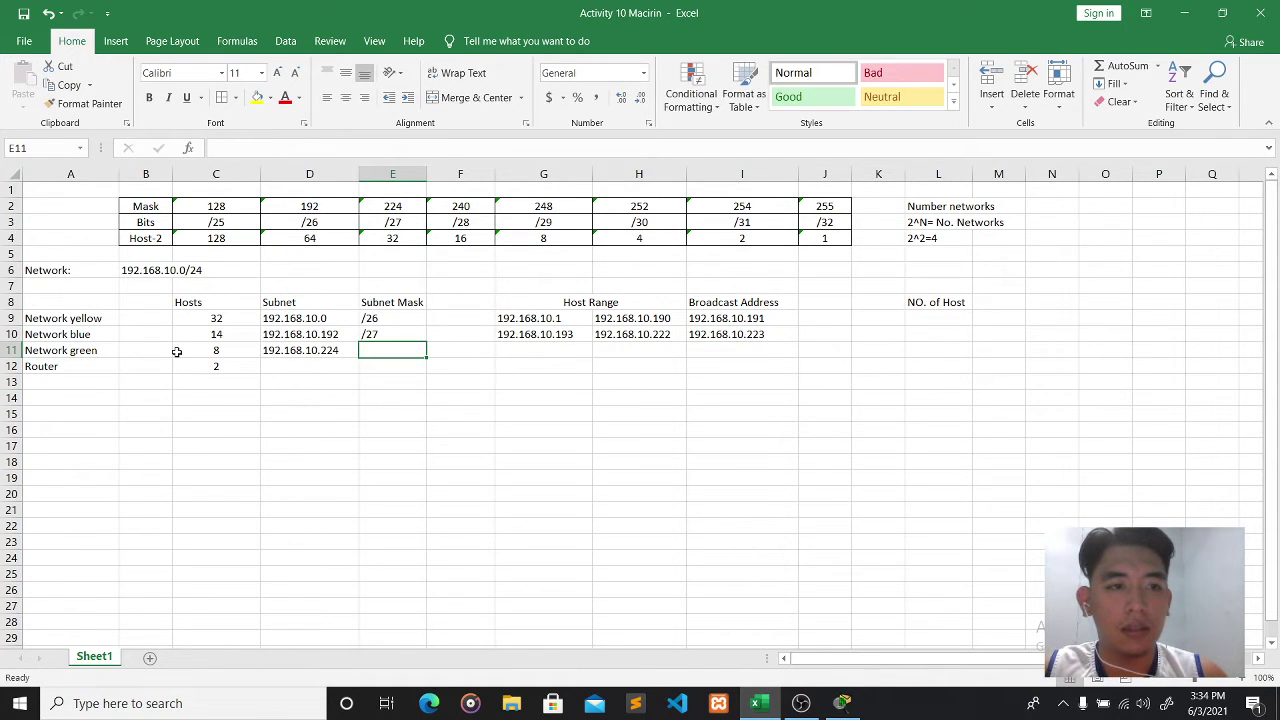
left_click(214, 352)
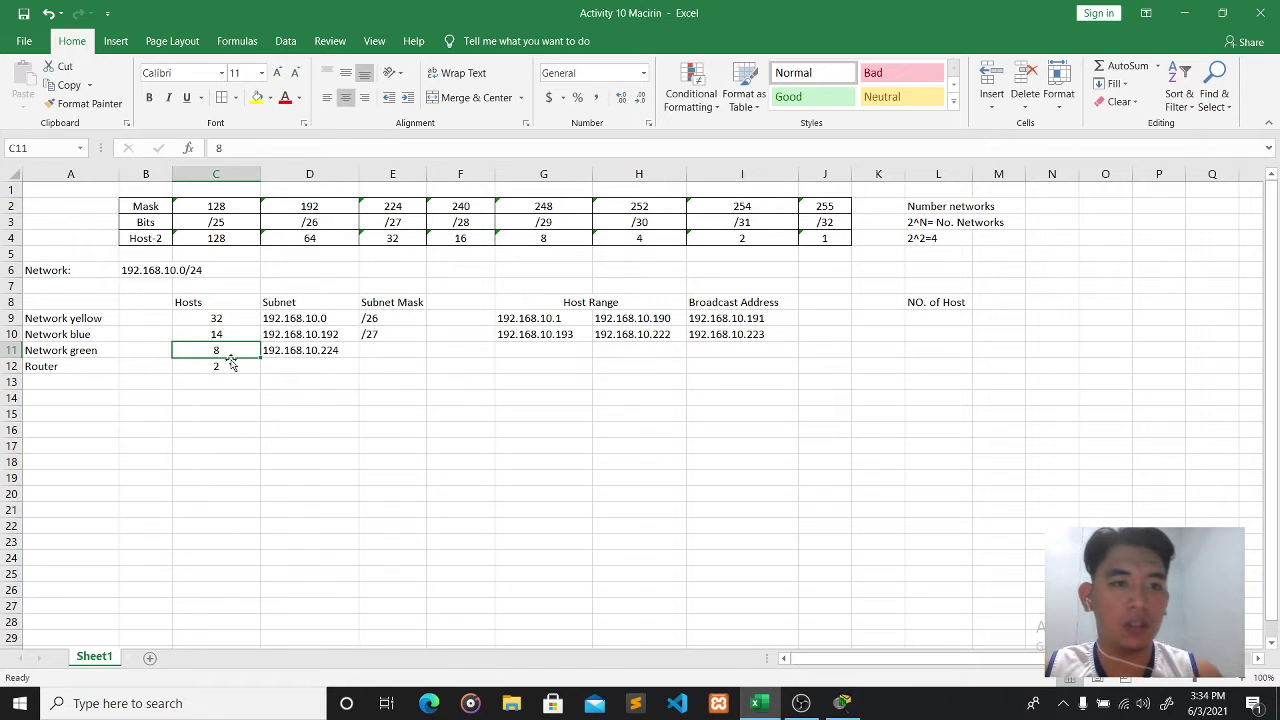
left_click(564, 210)
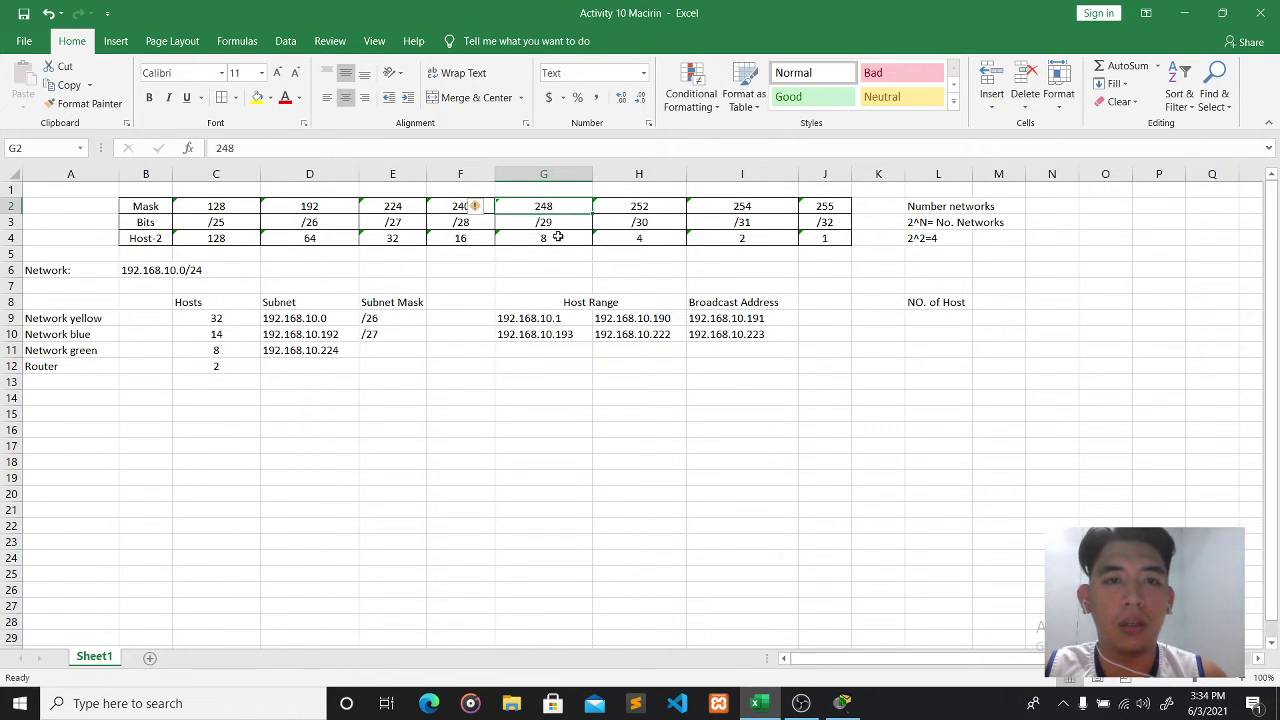
left_click(557, 237)
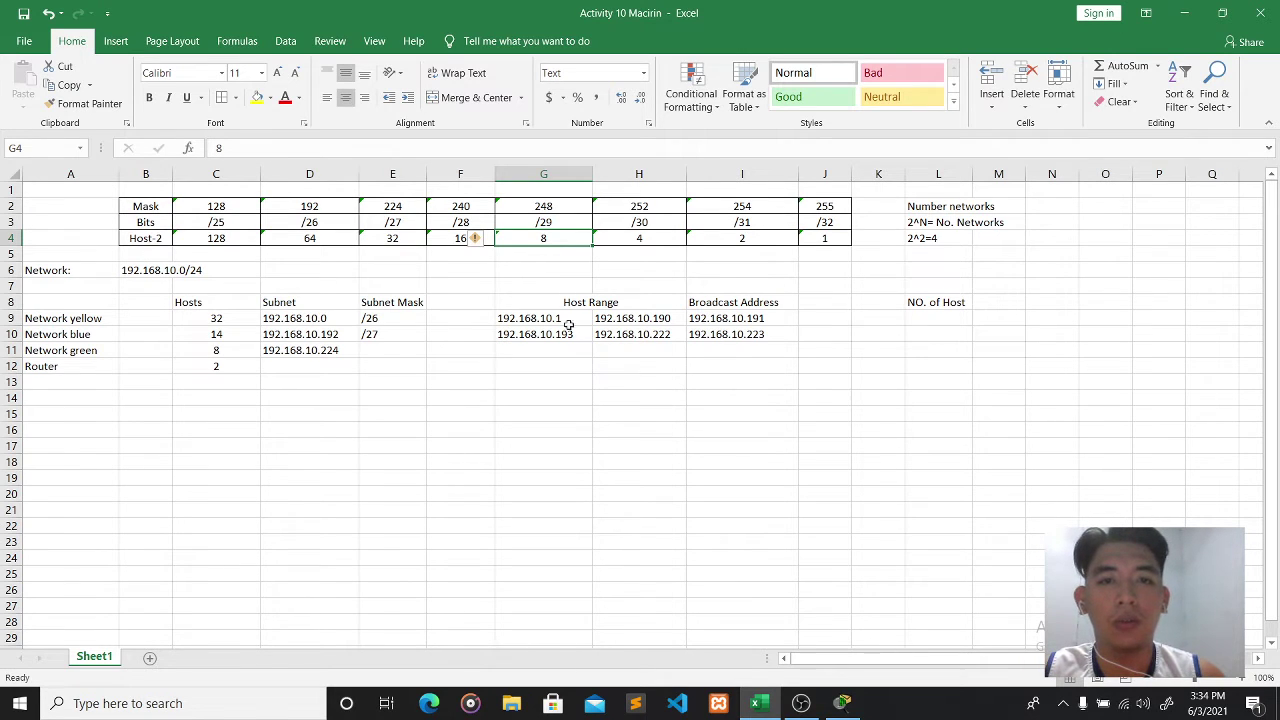
left_click(455, 242)
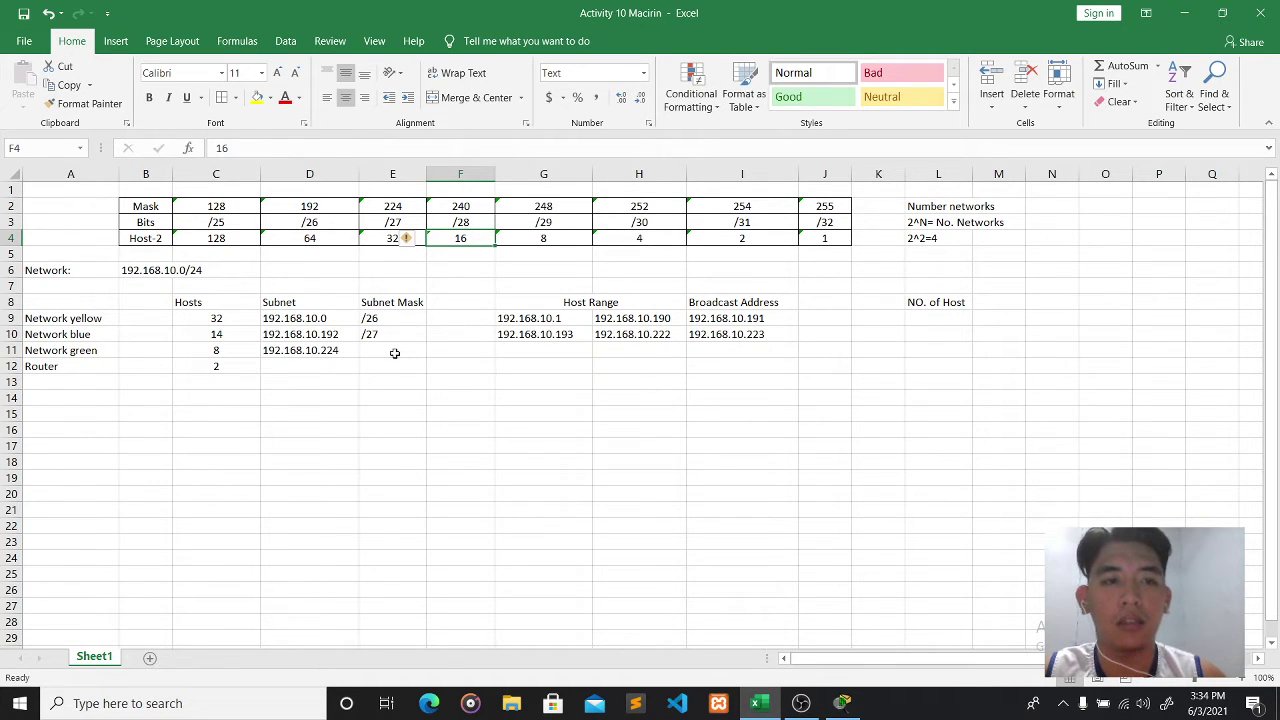
- Enter the Router subnet 192.168.10.240 in D12
left_click(327, 366)
type("1")
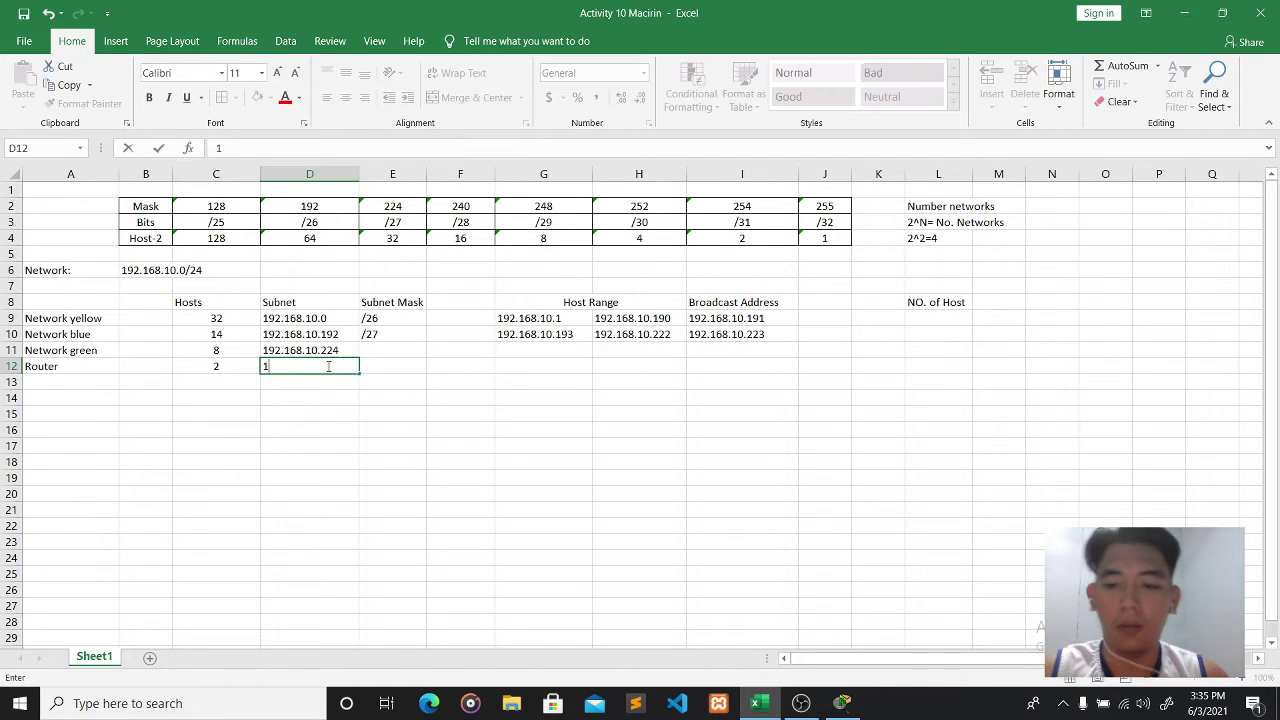
type("92.168.1")
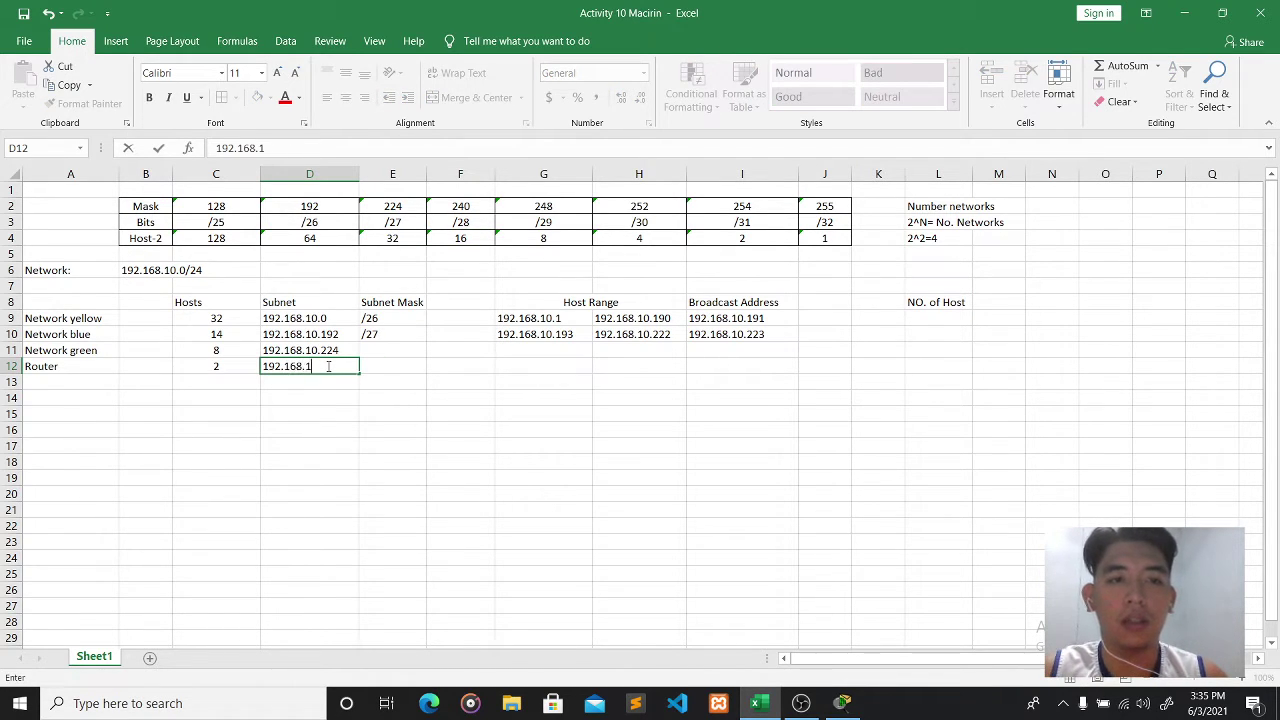
type("0.")
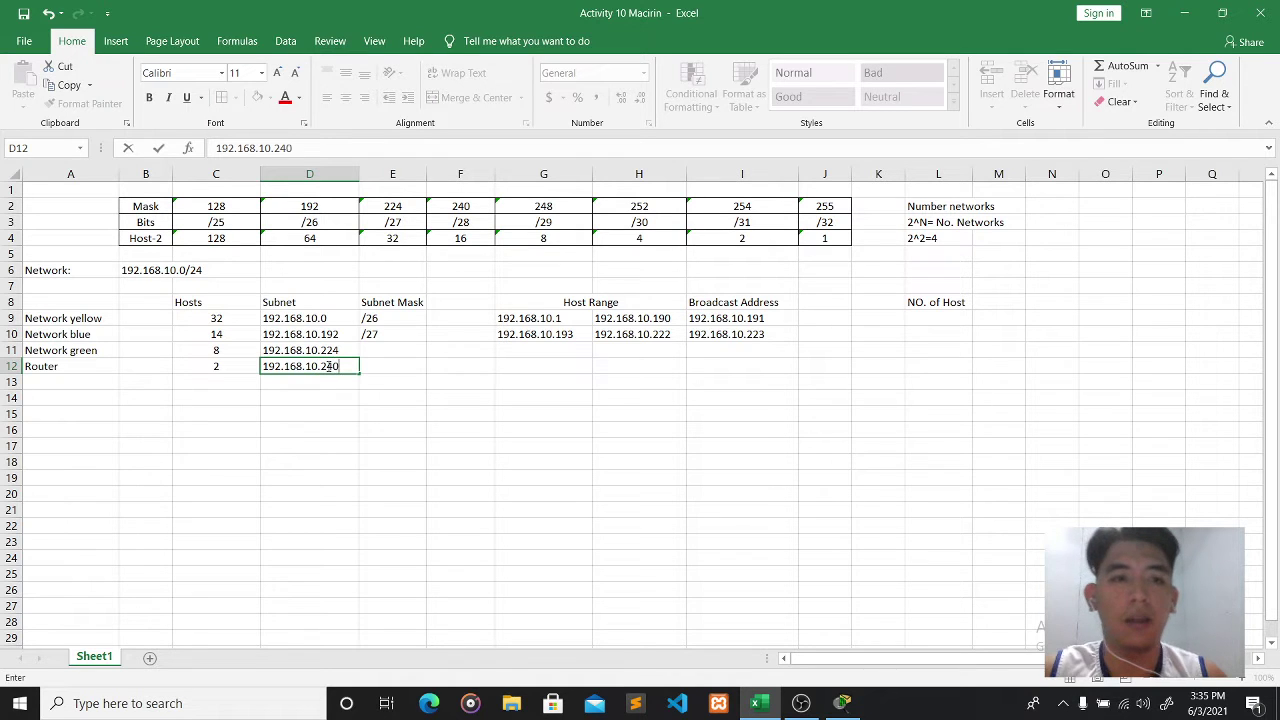
type("240")
left_click(395, 347)
key("/")
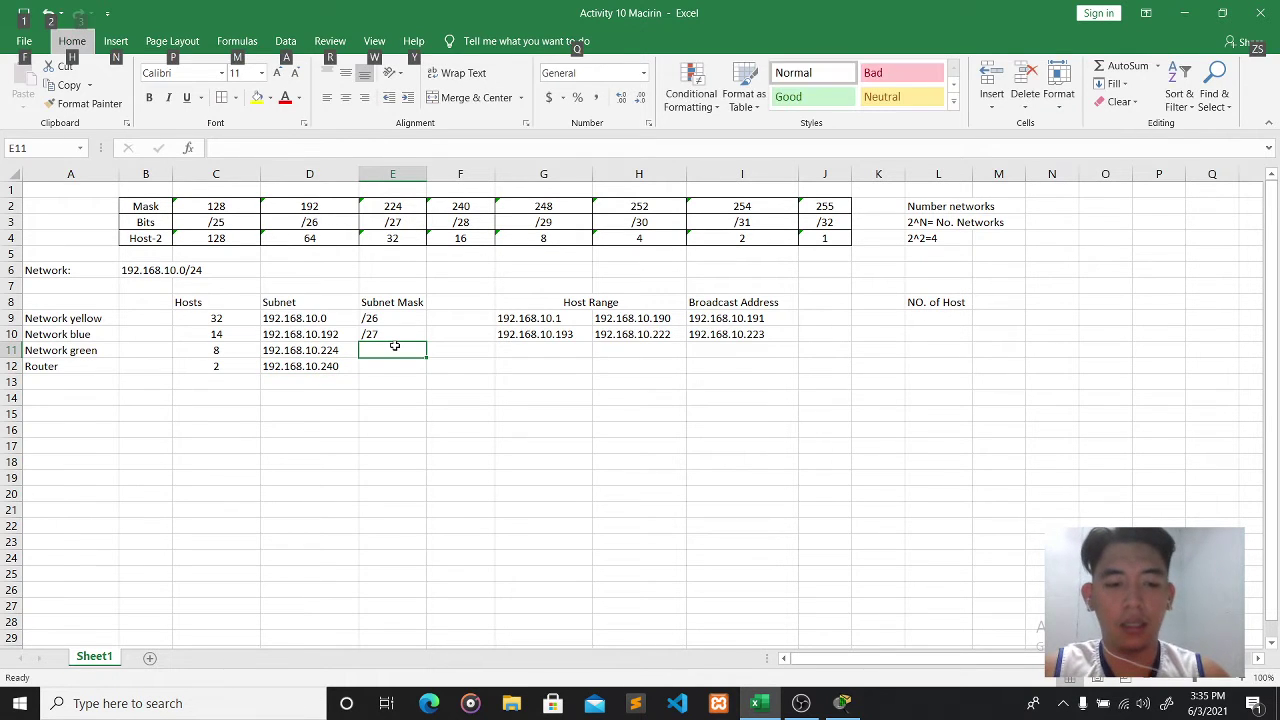
key("2")
key("Escape")
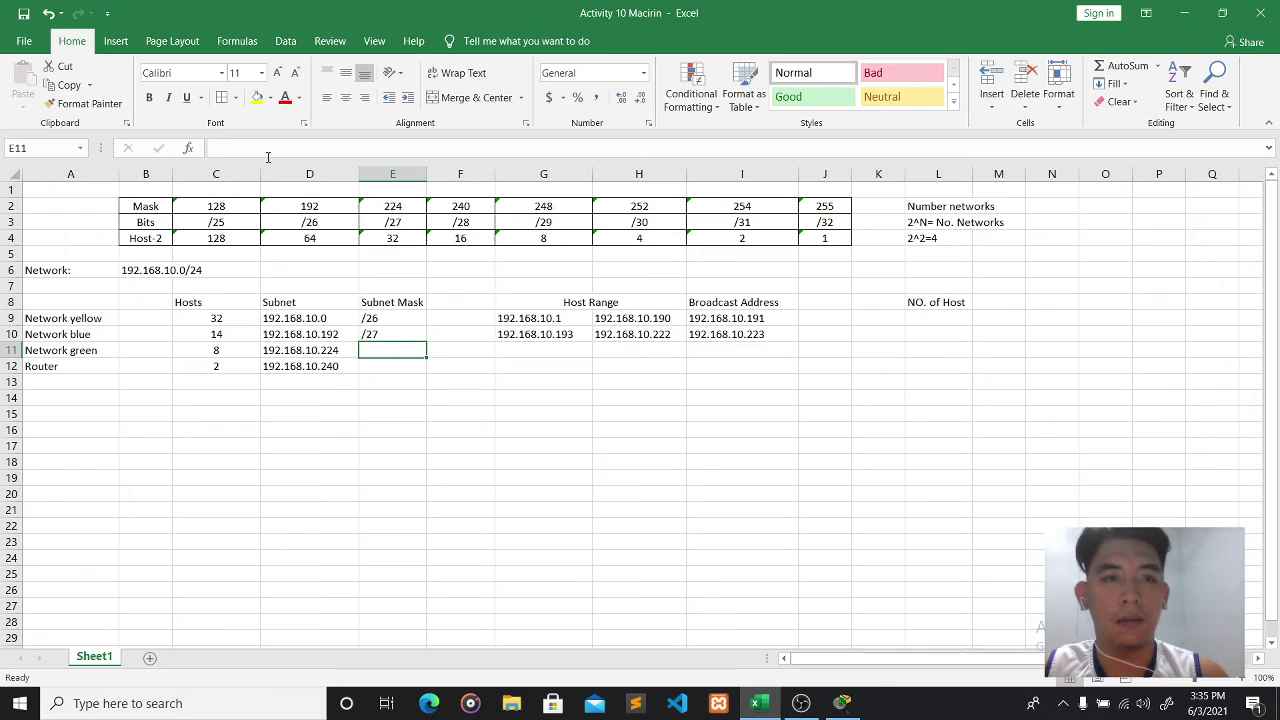
- Fill Network green's row: mask /28, hosts 192.168.10.225–192.168.10.238, broadcast 192.168.10.239
left_click(267, 150)
type("/28")
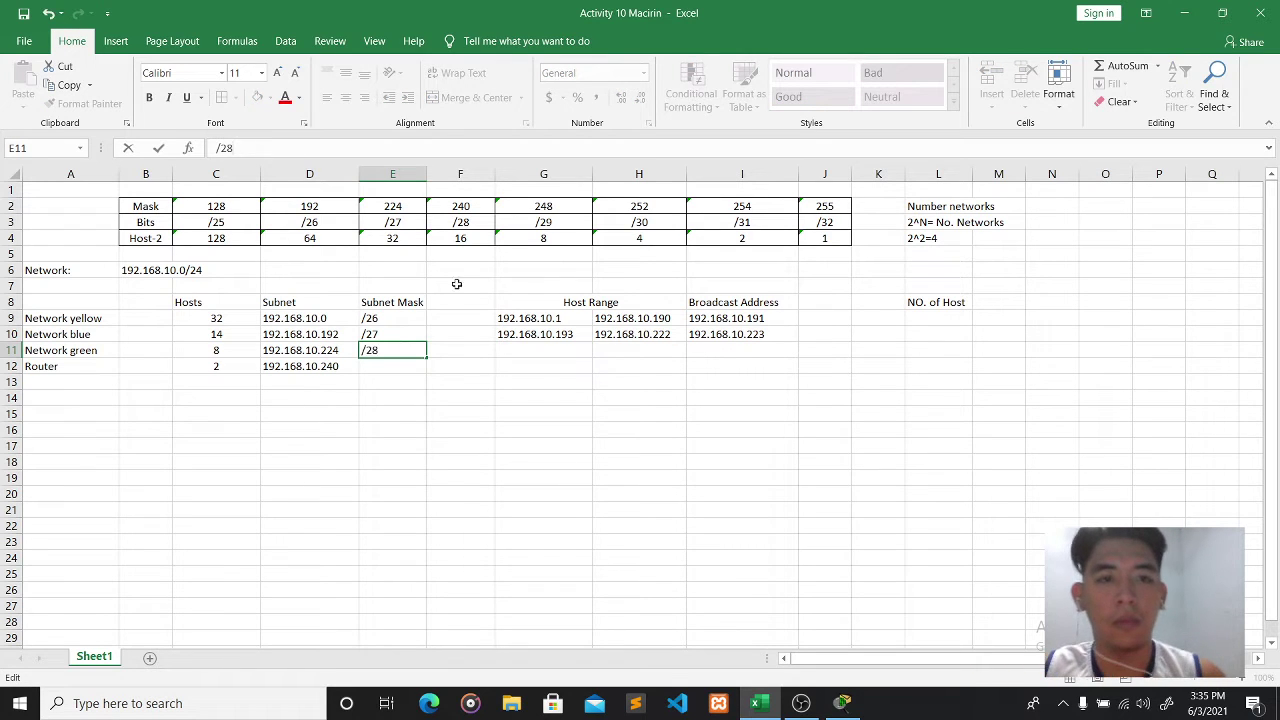
left_click(536, 347)
type("192")
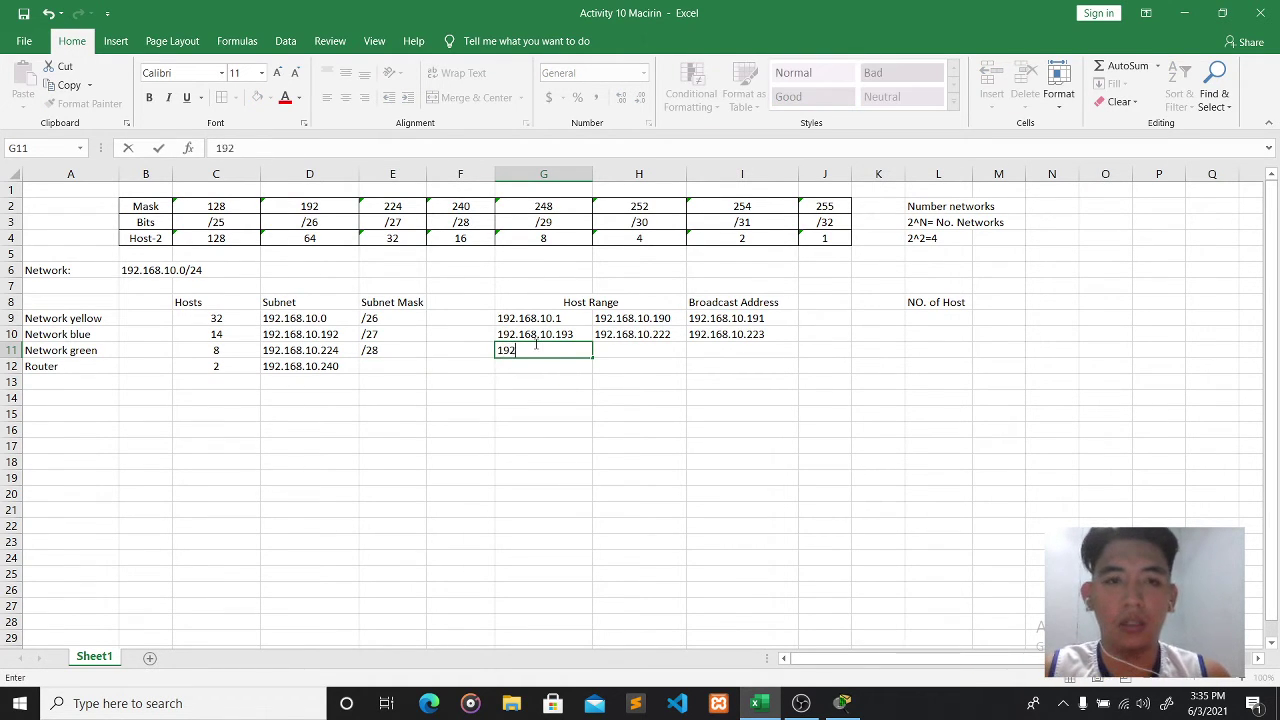
type(".168.10")
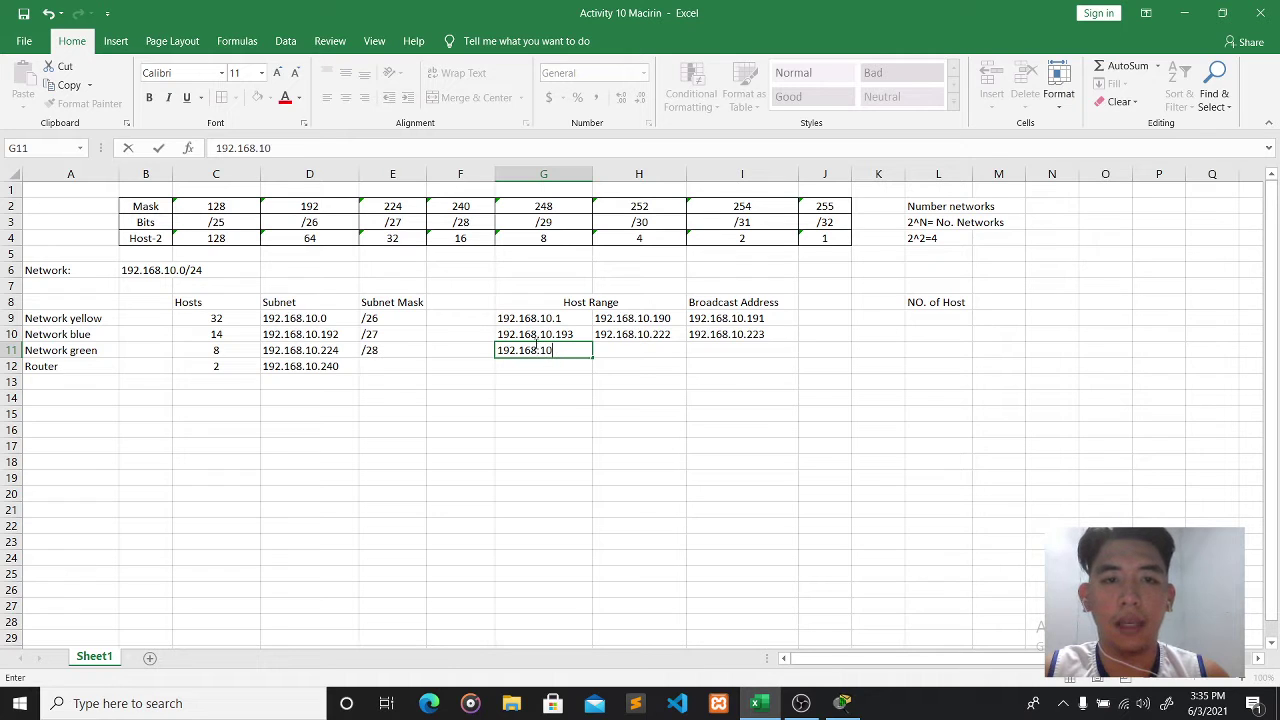
type(".225")
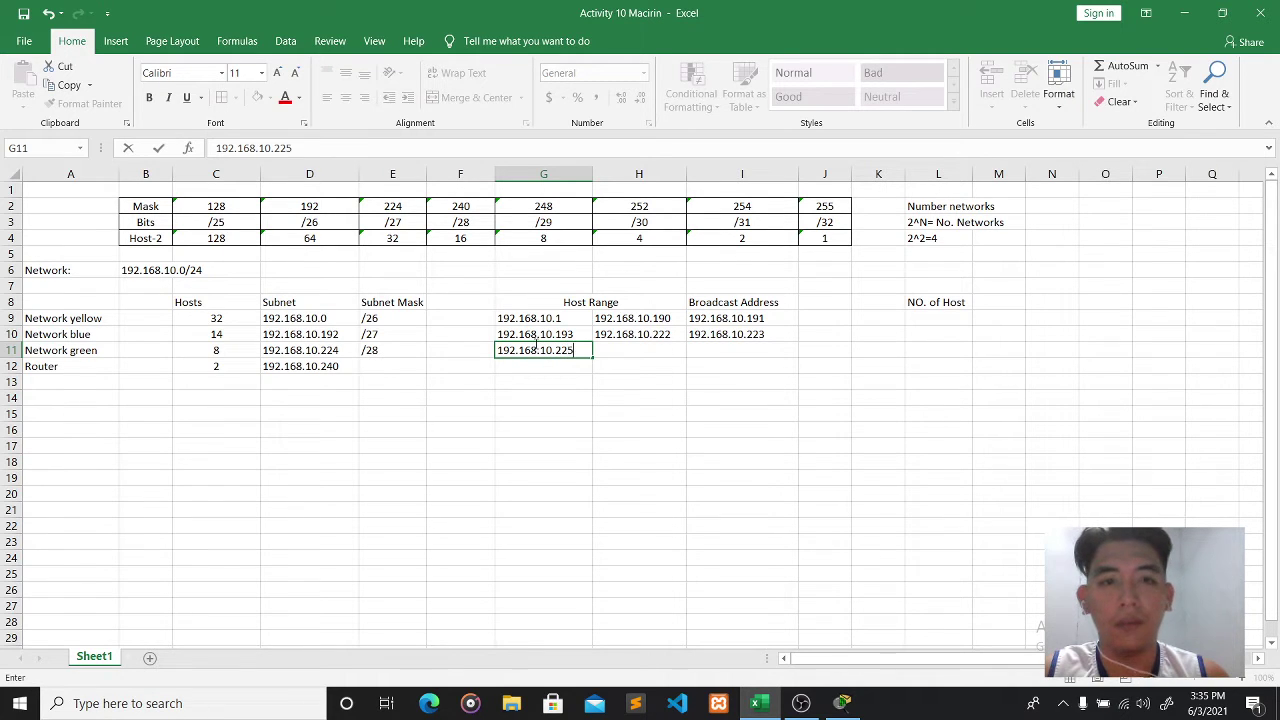
left_click(617, 352)
type("19")
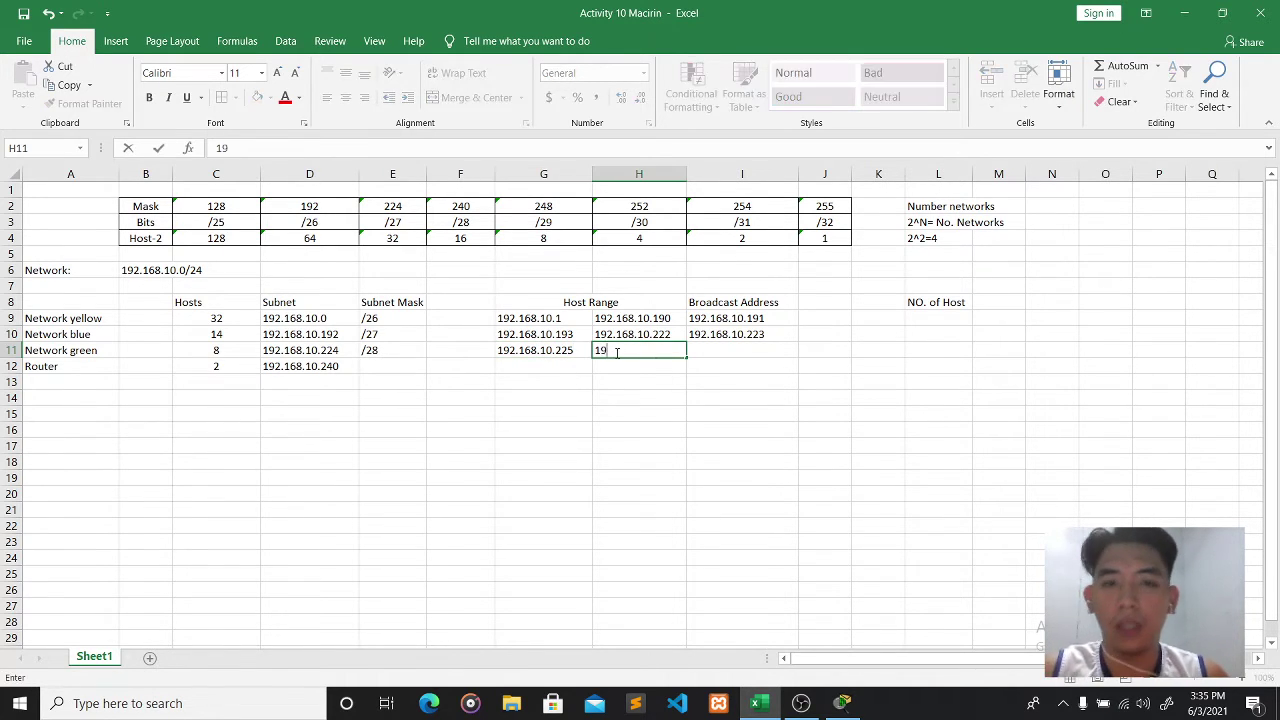
type("2.168.10.2")
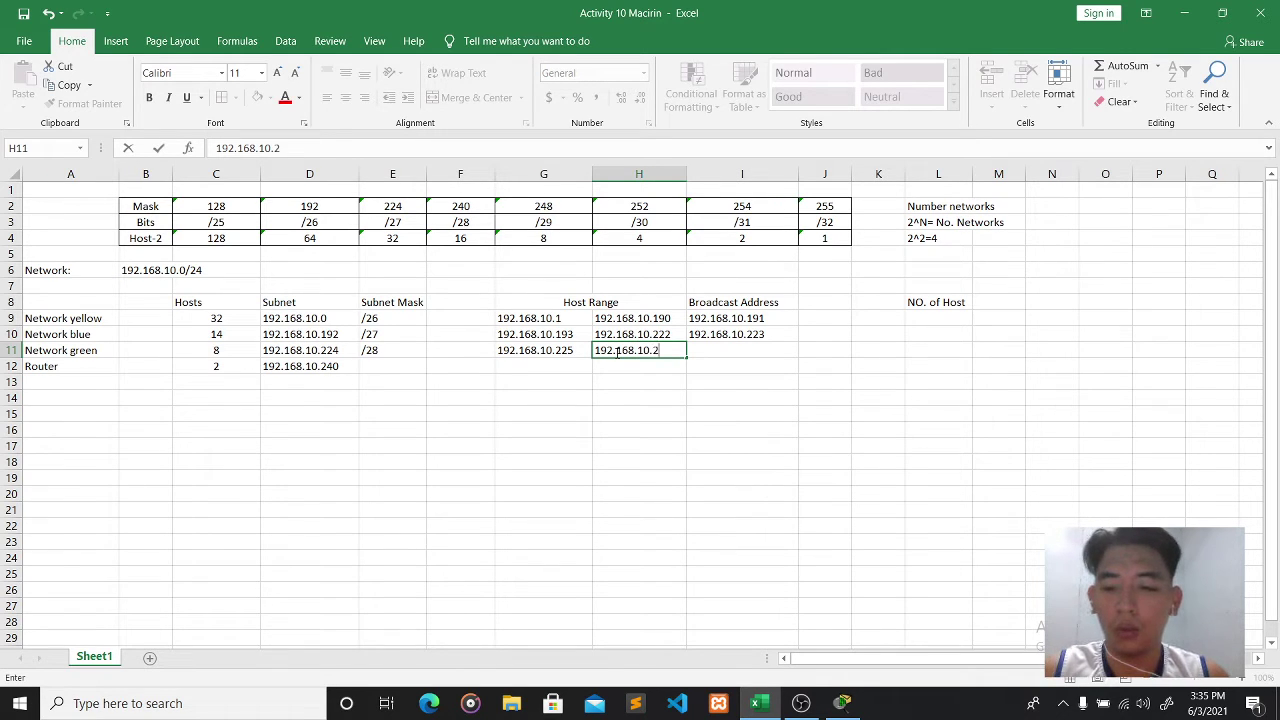
type("3")
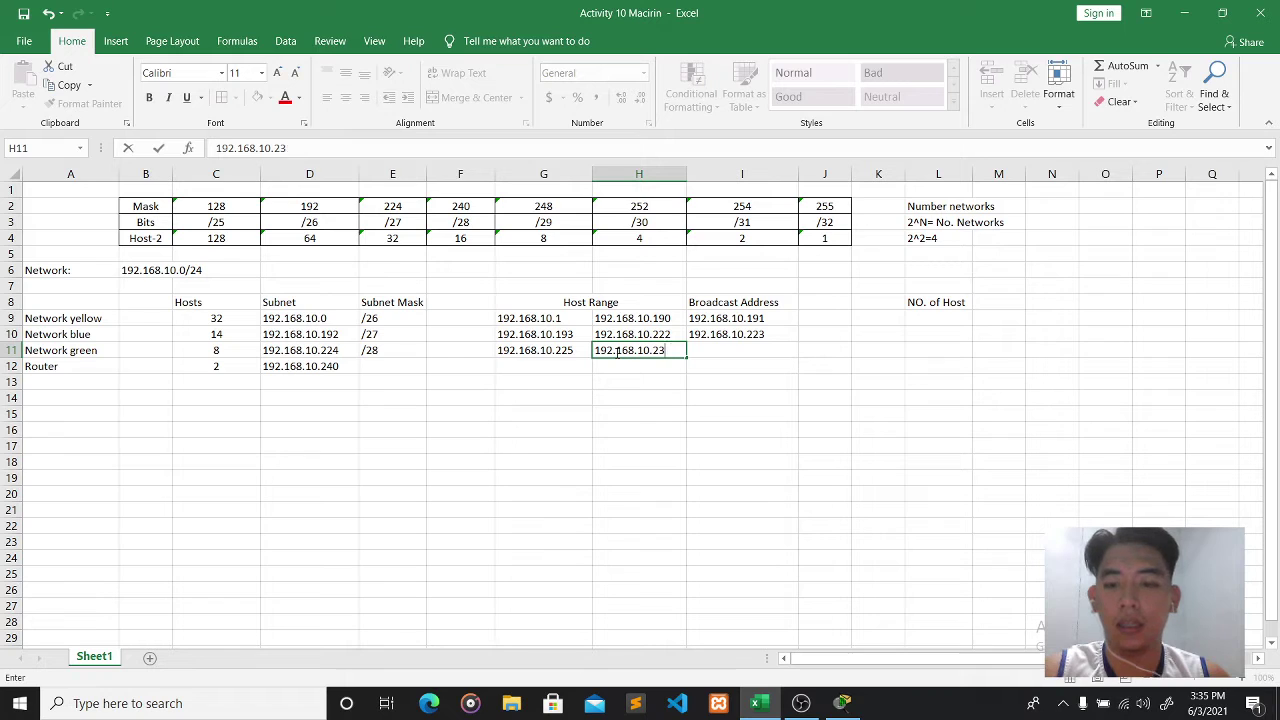
type("8")
left_click(757, 354)
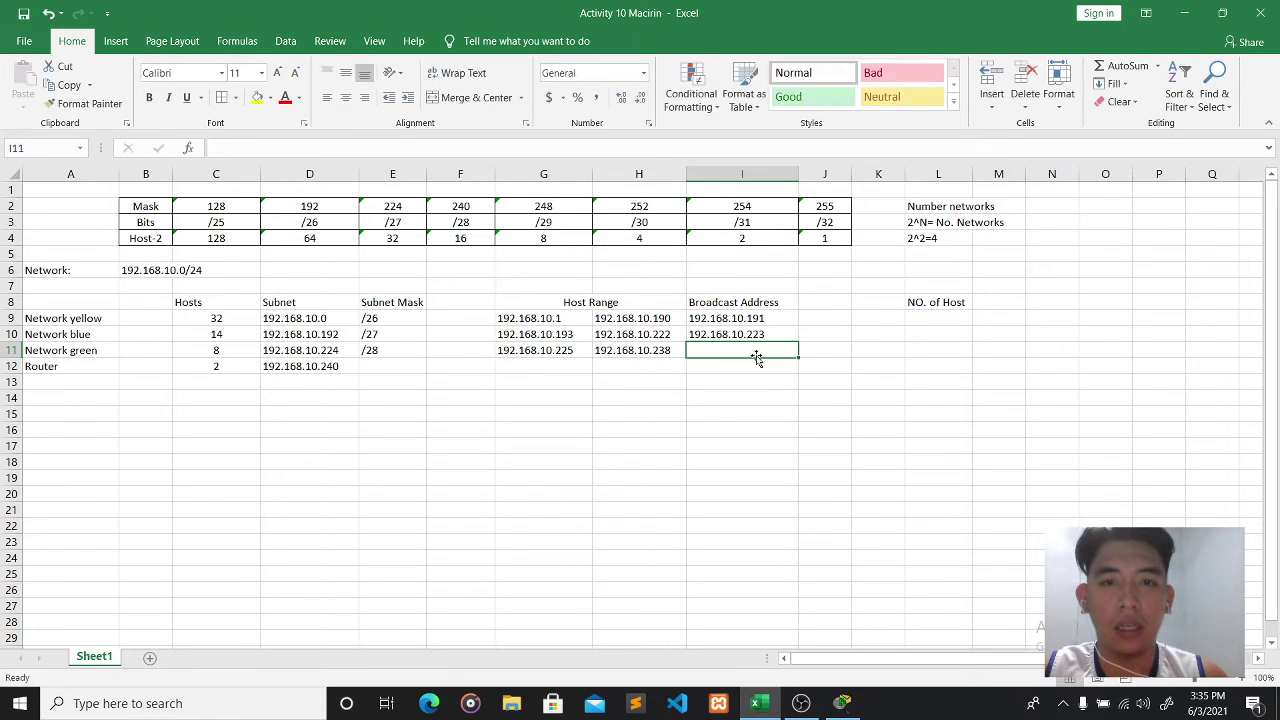
type("192.16")
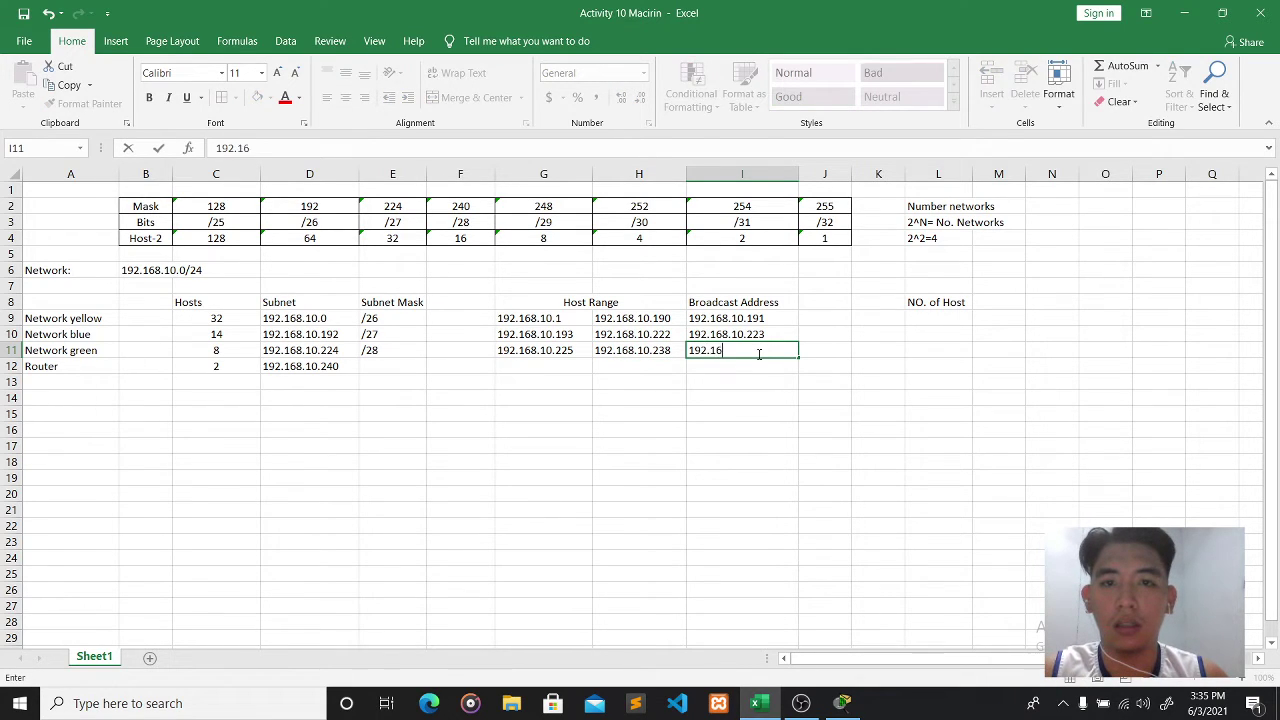
type("8.10.")
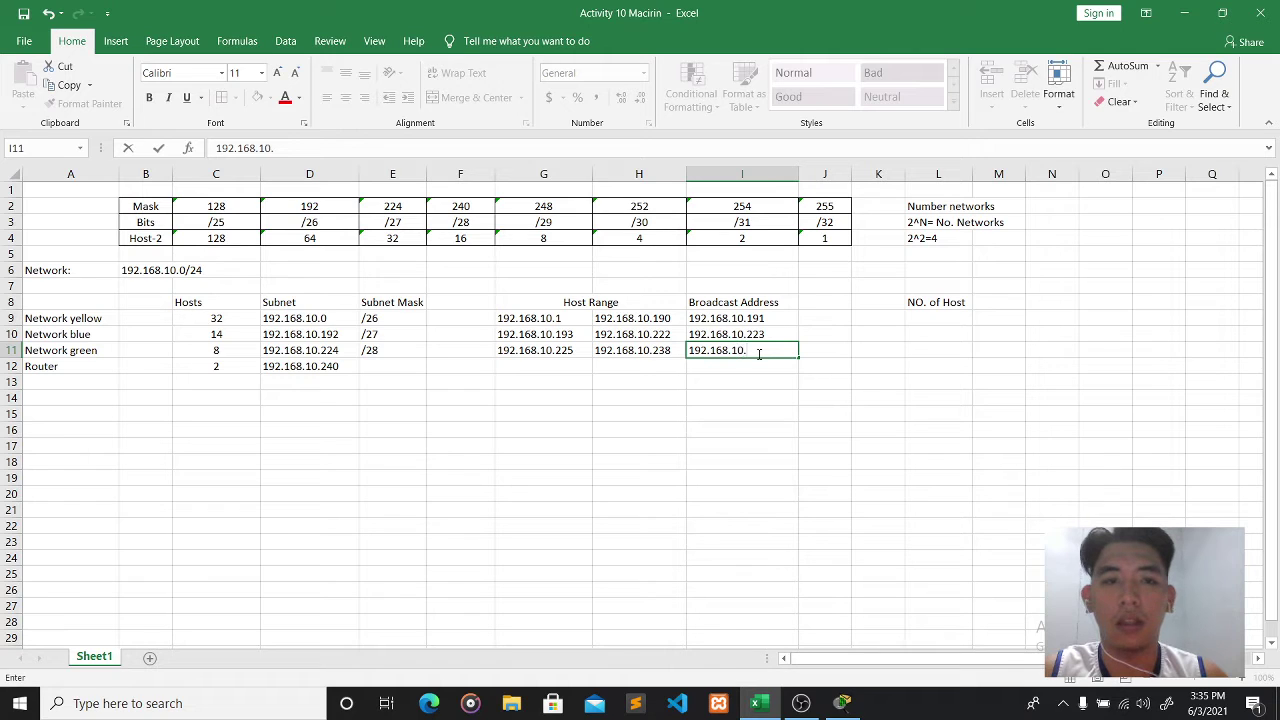
type("239")
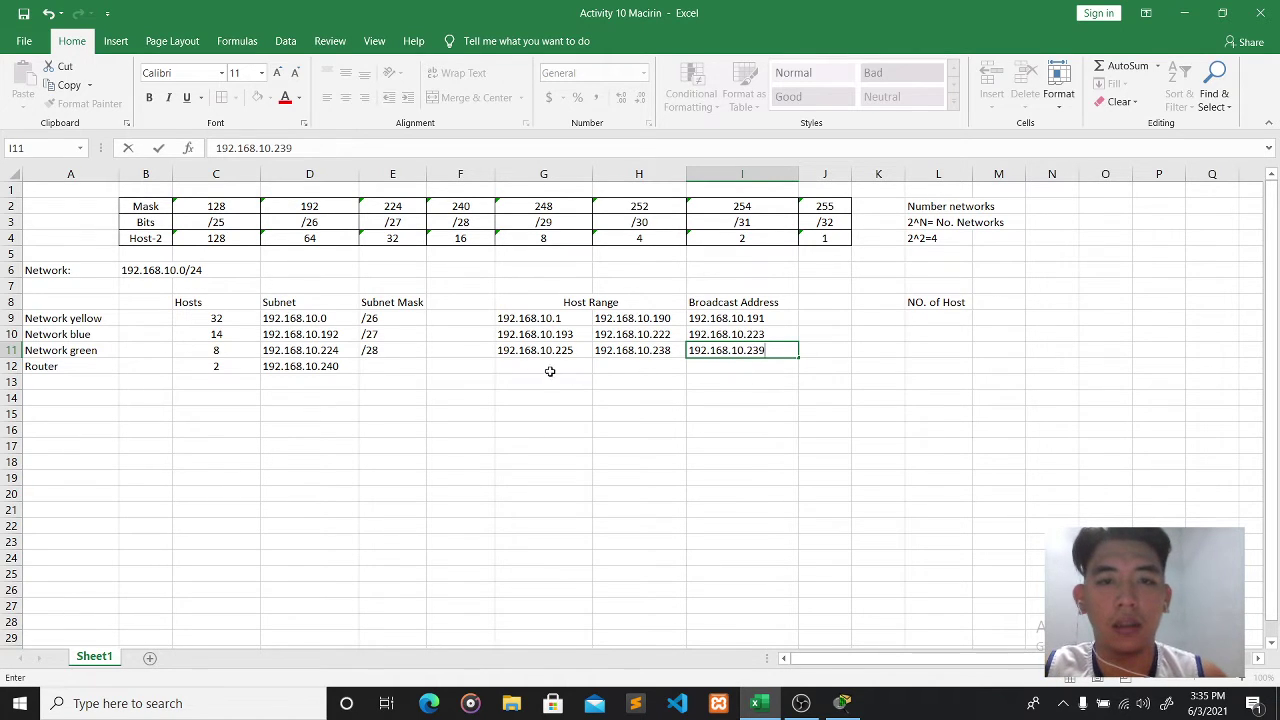
left_click(388, 376)
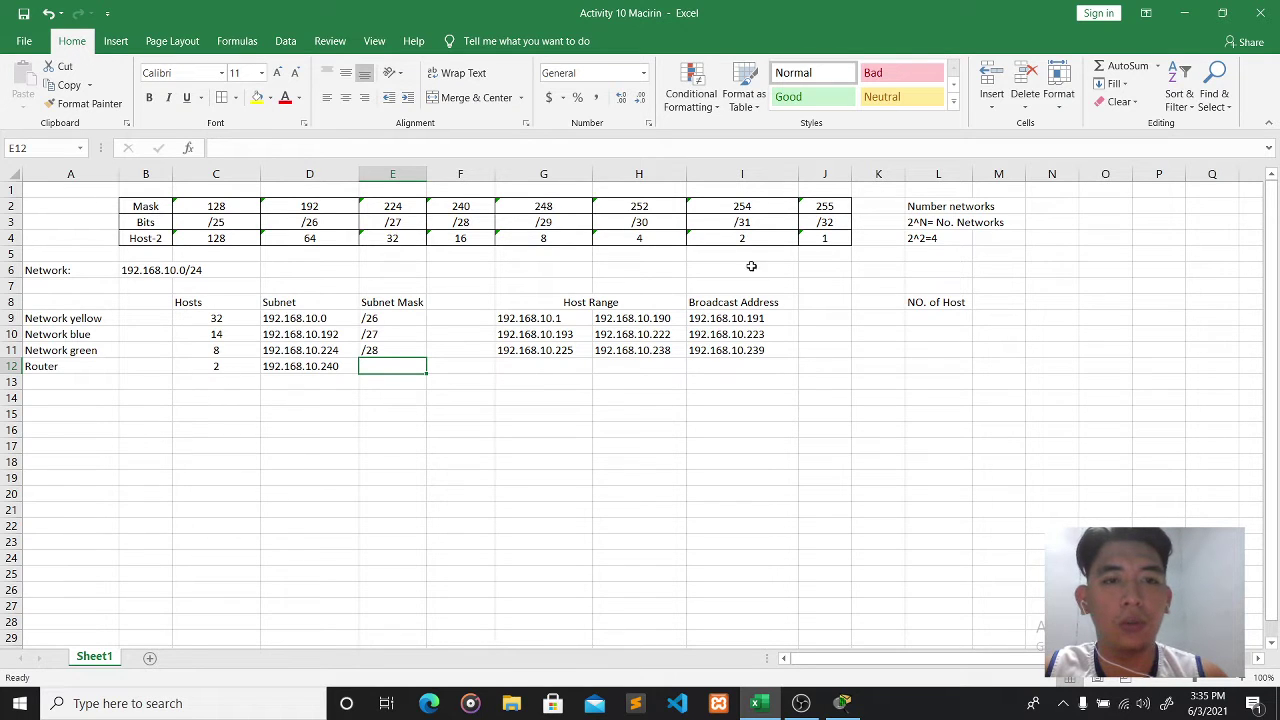
- Check the /30 host count of 4 and enter mask /30 for the Router
left_click(773, 240)
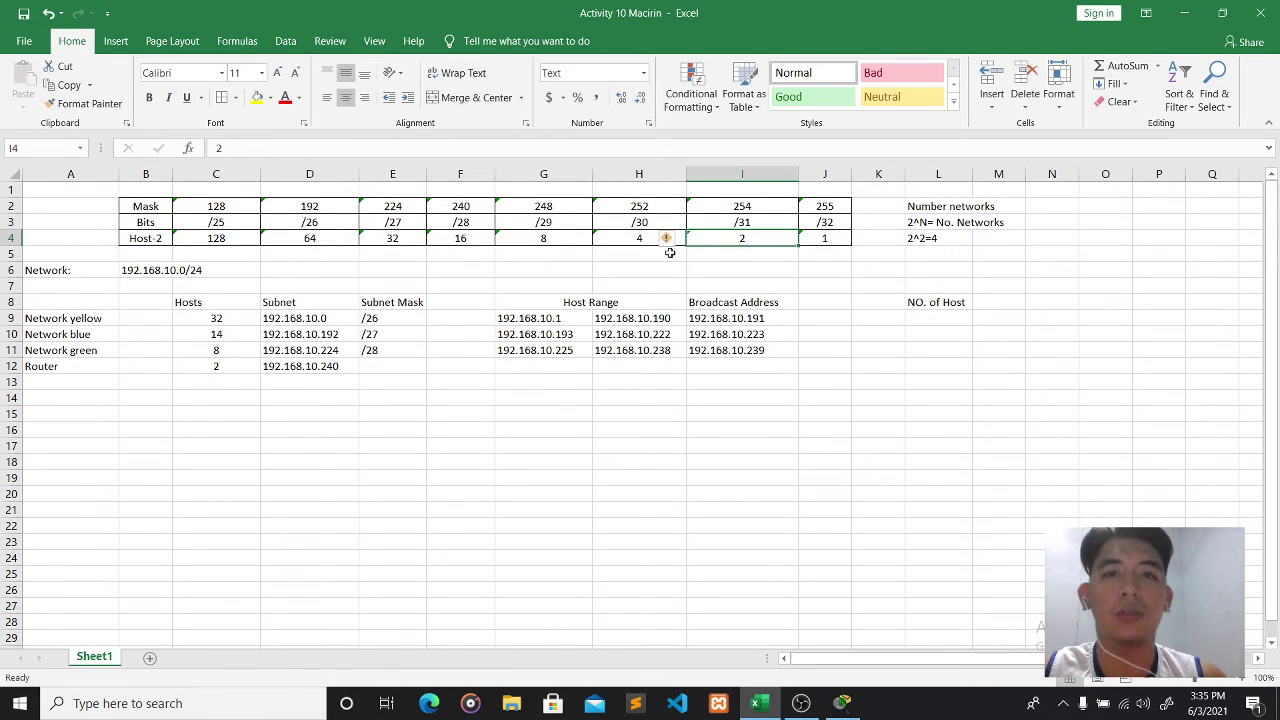
left_click(640, 236)
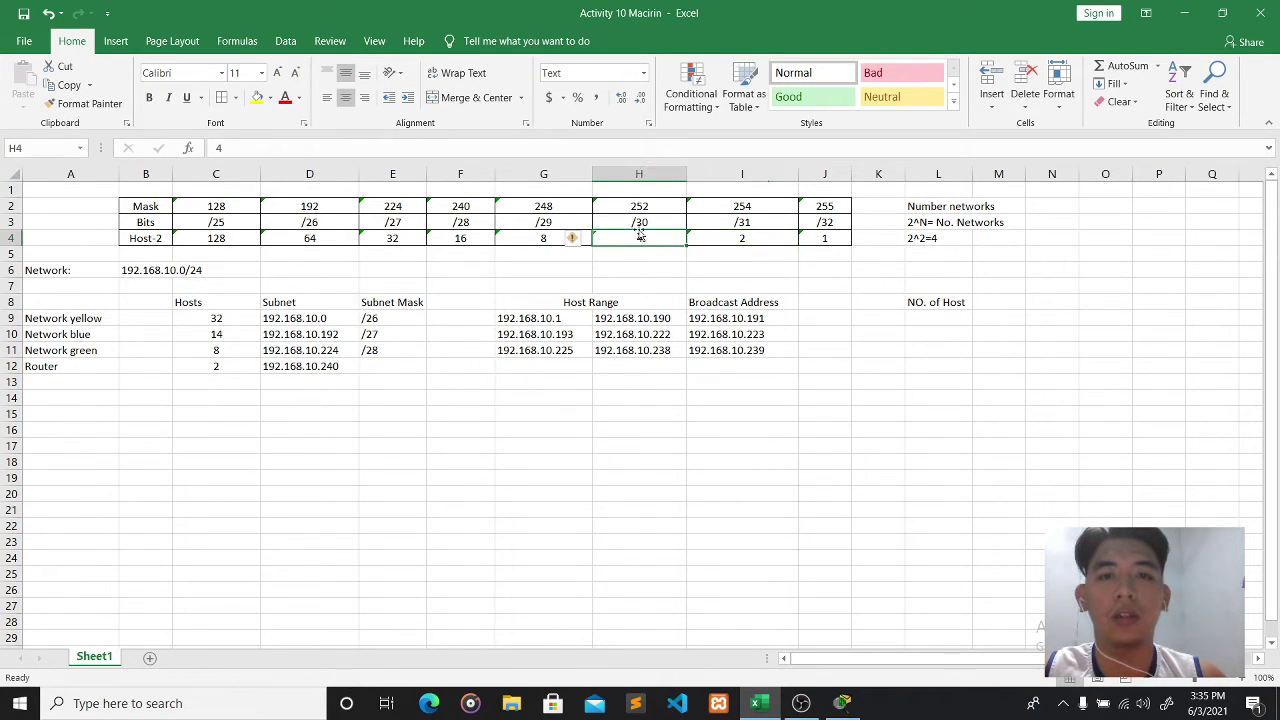
left_click(378, 364)
key("alt")
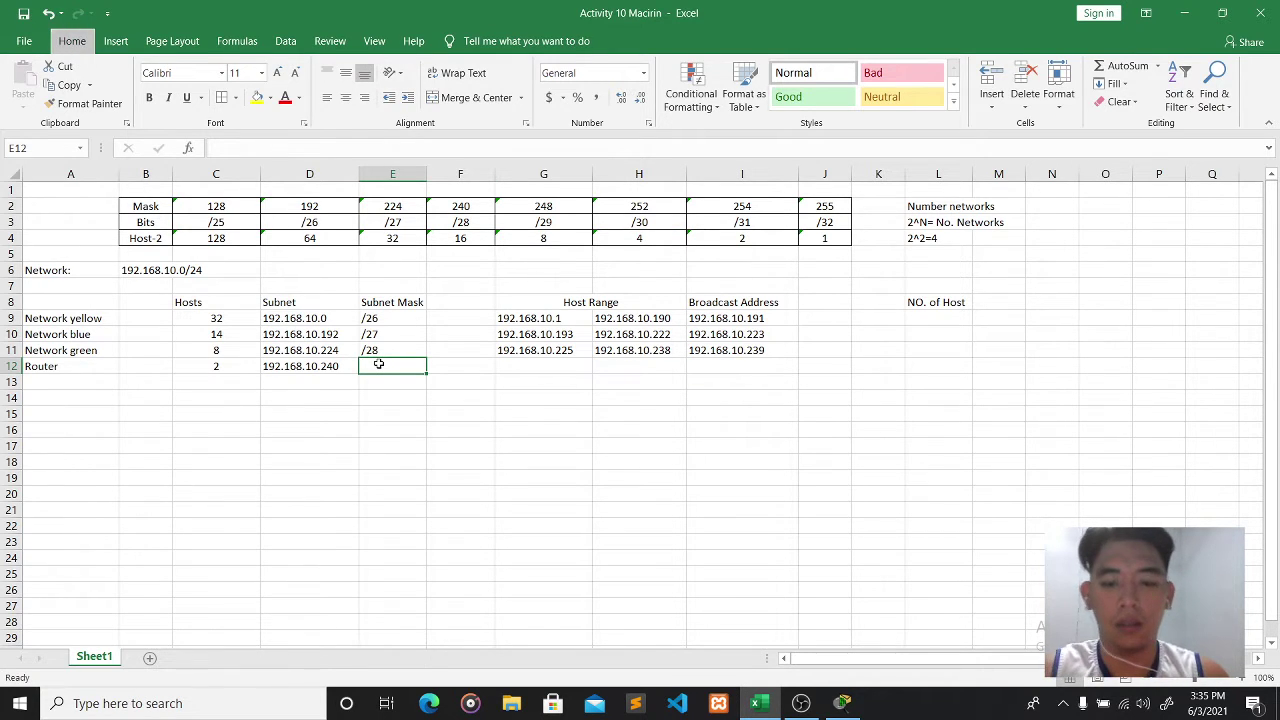
key("Escape")
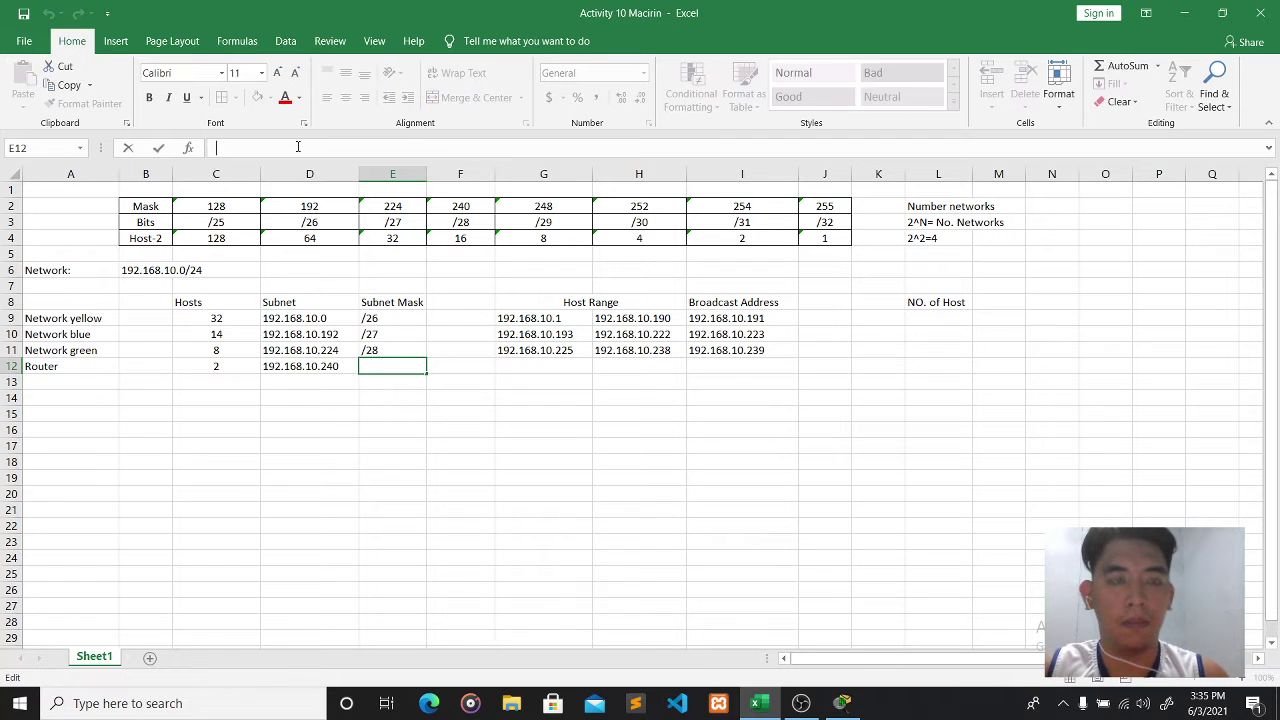
type("/30")
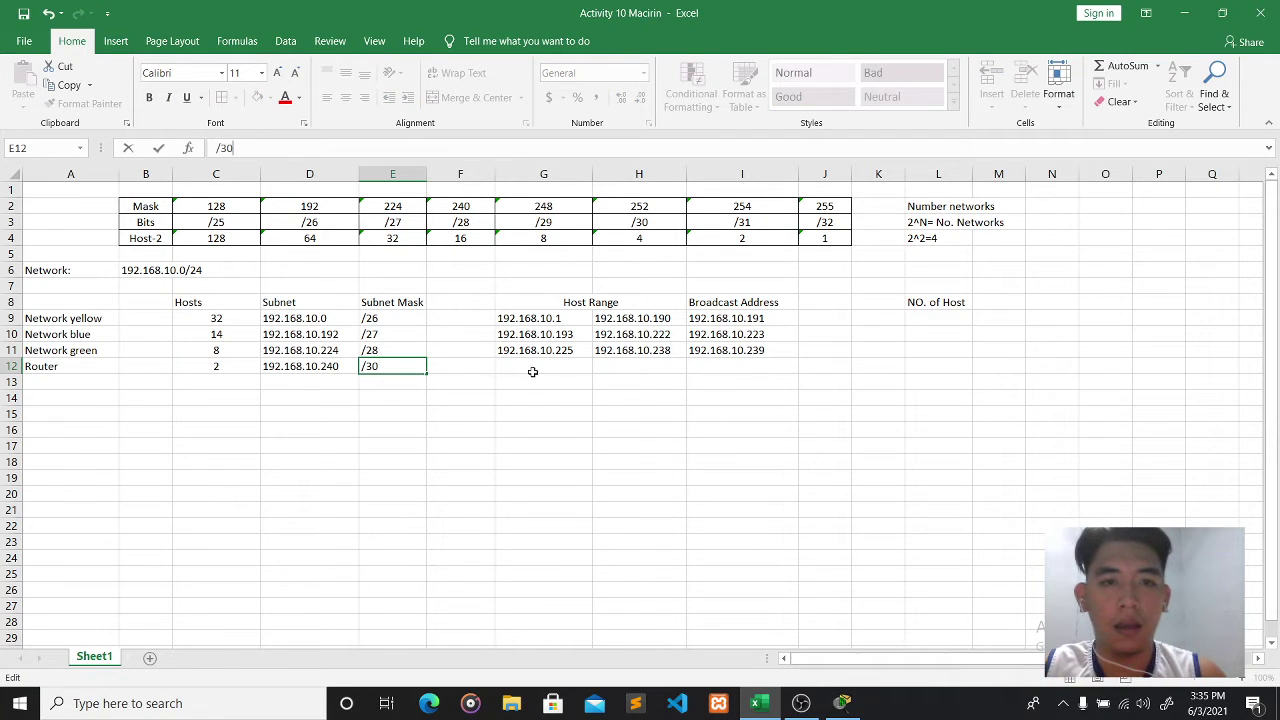
left_click(532, 368)
- Enter the Router's hosts 192.168.10.241–192.168.10.254 and broadcast 192.168.10.255
type("192")
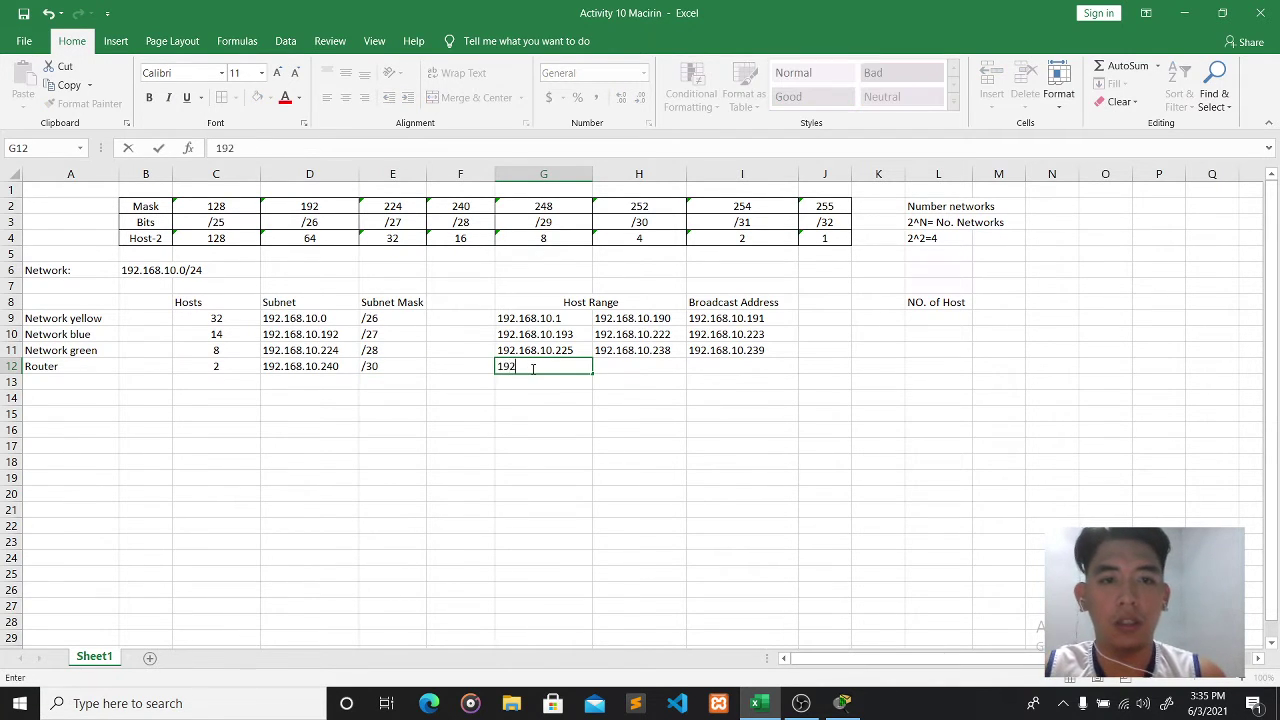
type(".168.10.241")
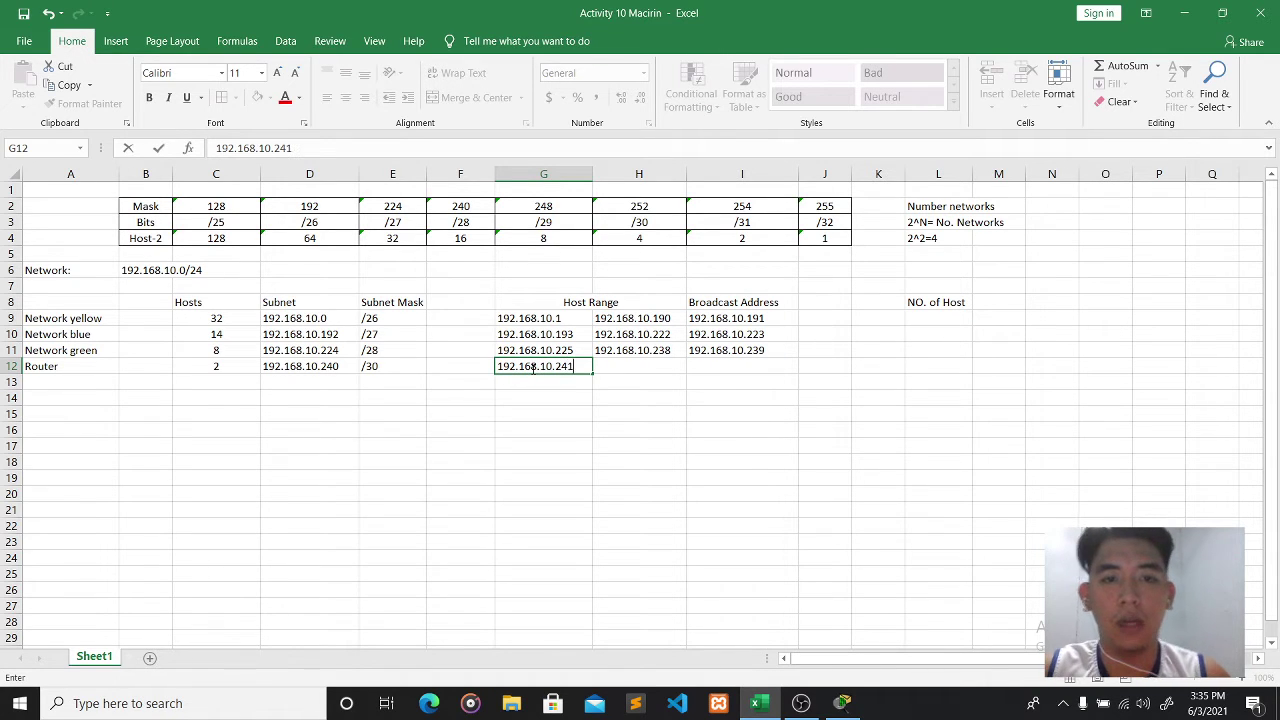
left_click(653, 363)
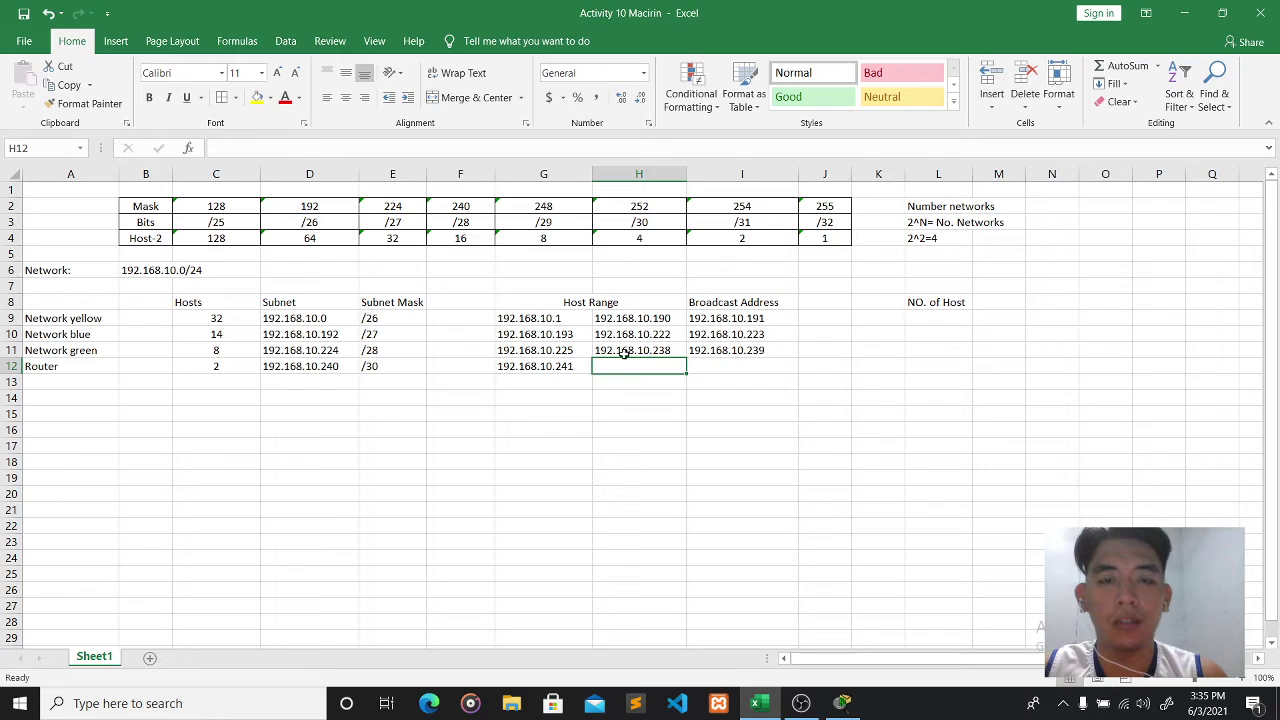
type("192.")
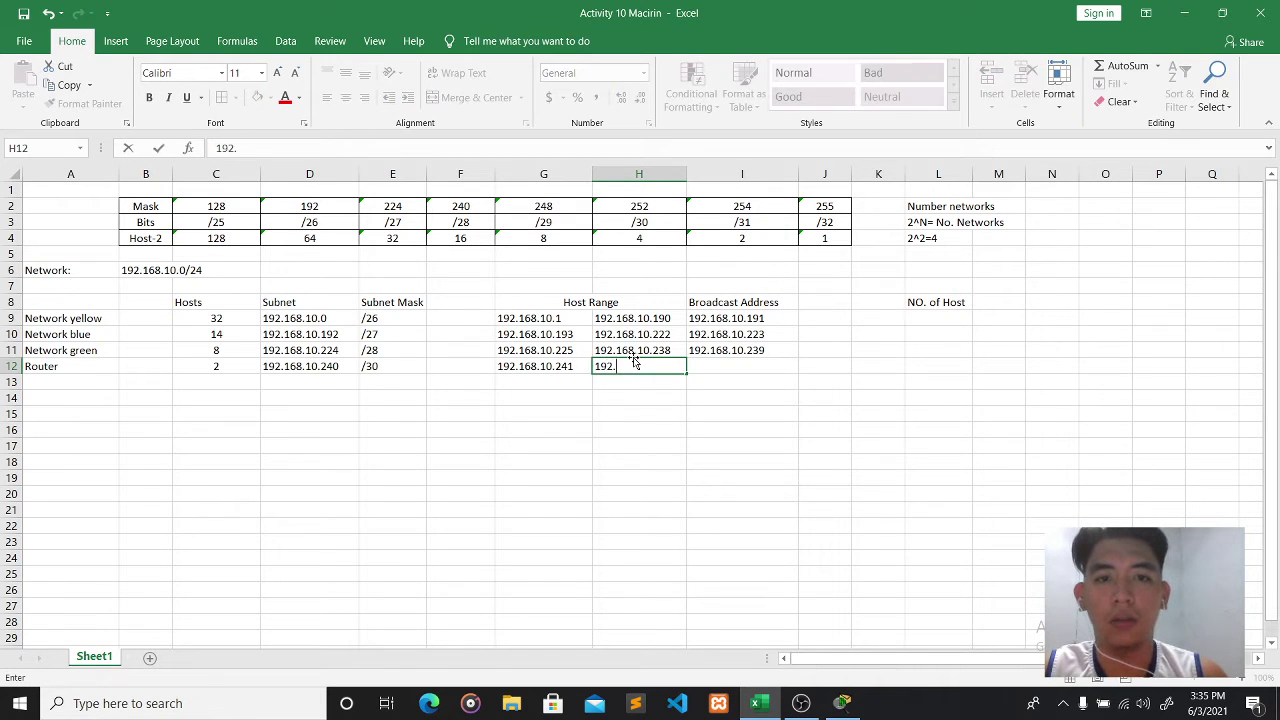
type("168.12")
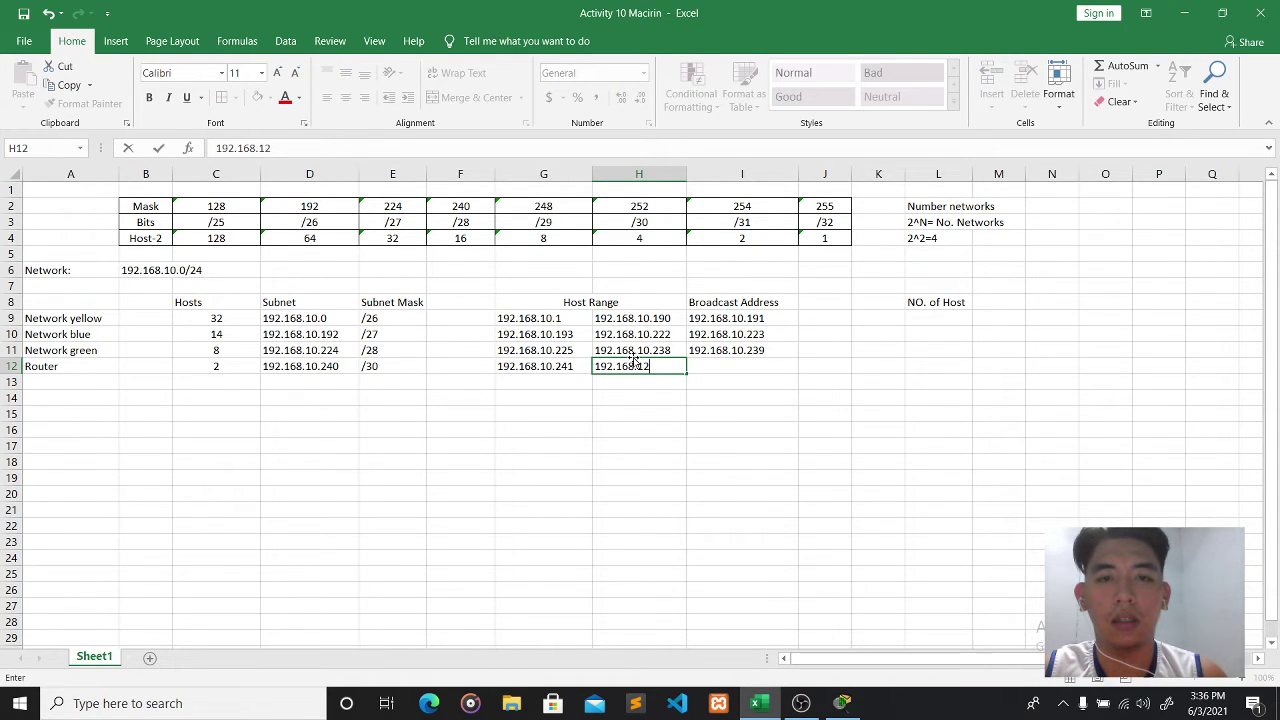
key("BackSpace")
type("0")
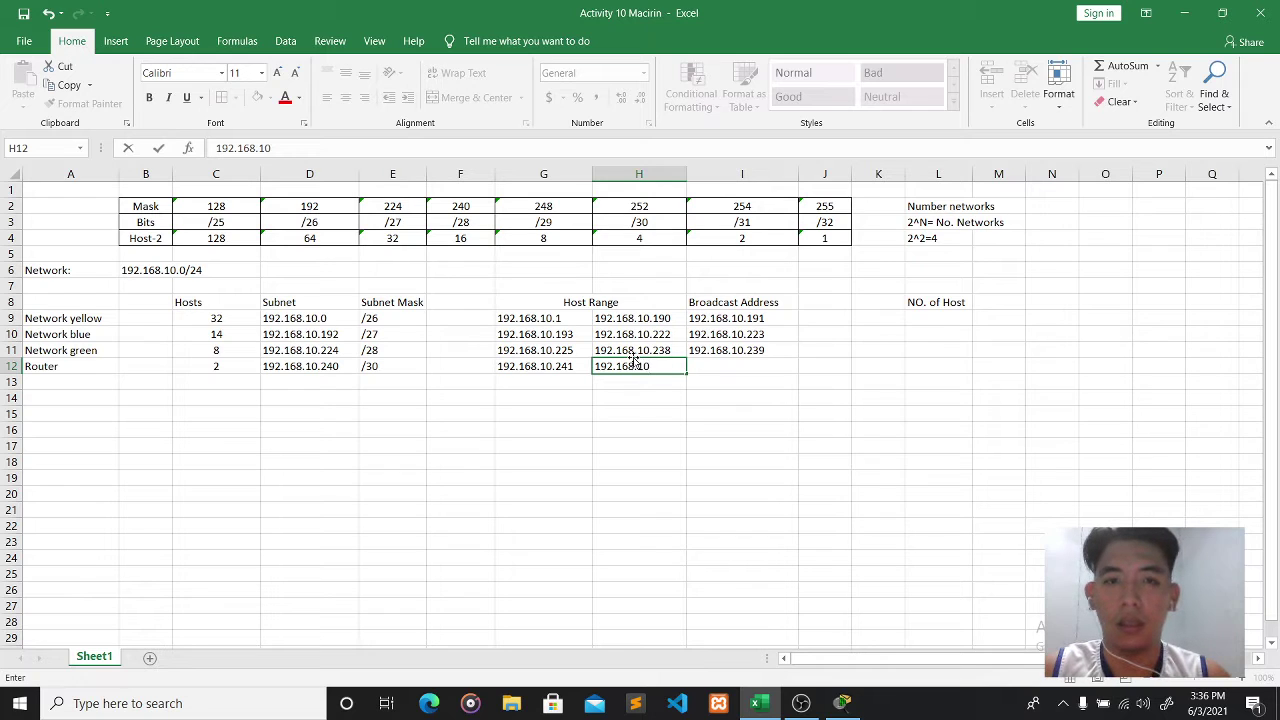
type(".254")
left_click(771, 368)
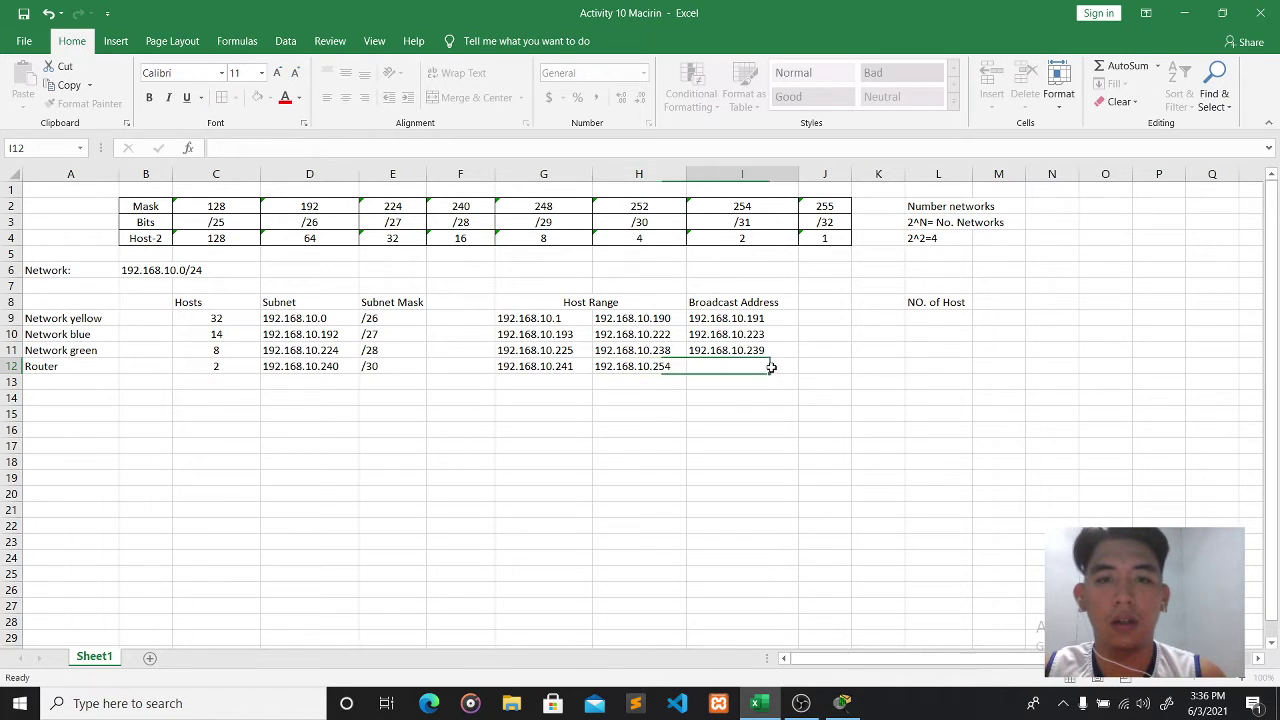
type("192.")
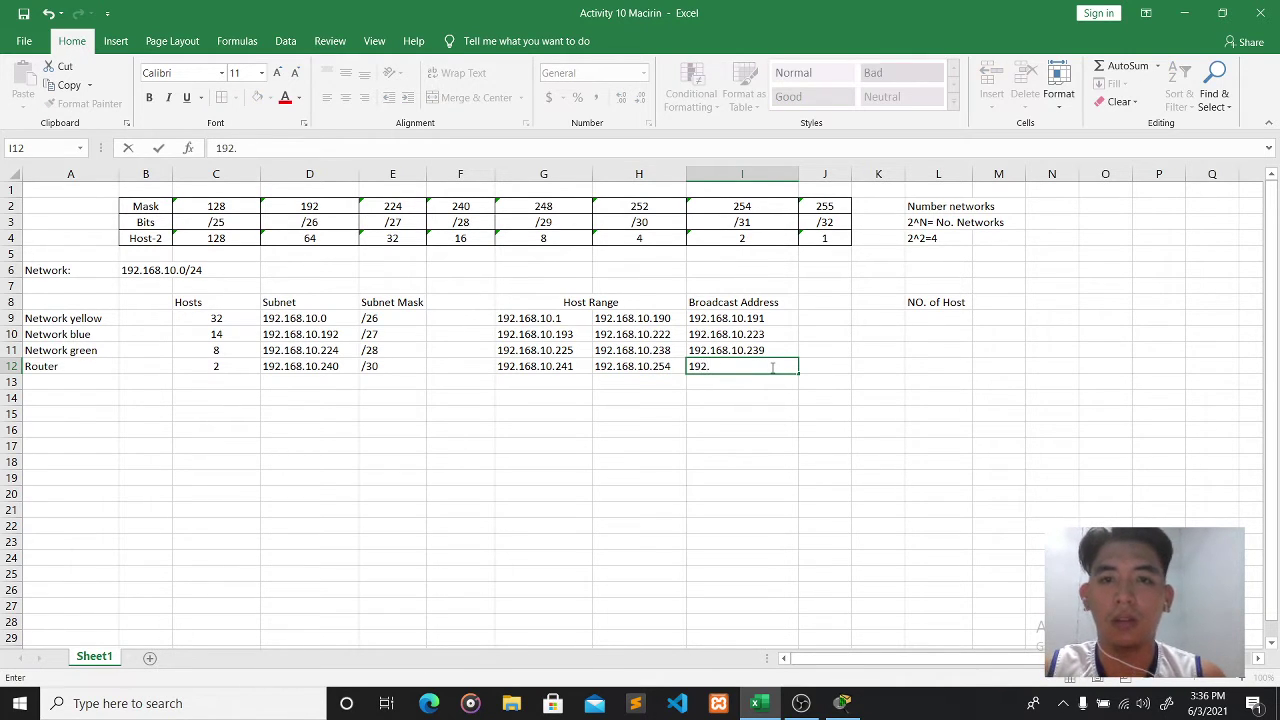
type("168.10")
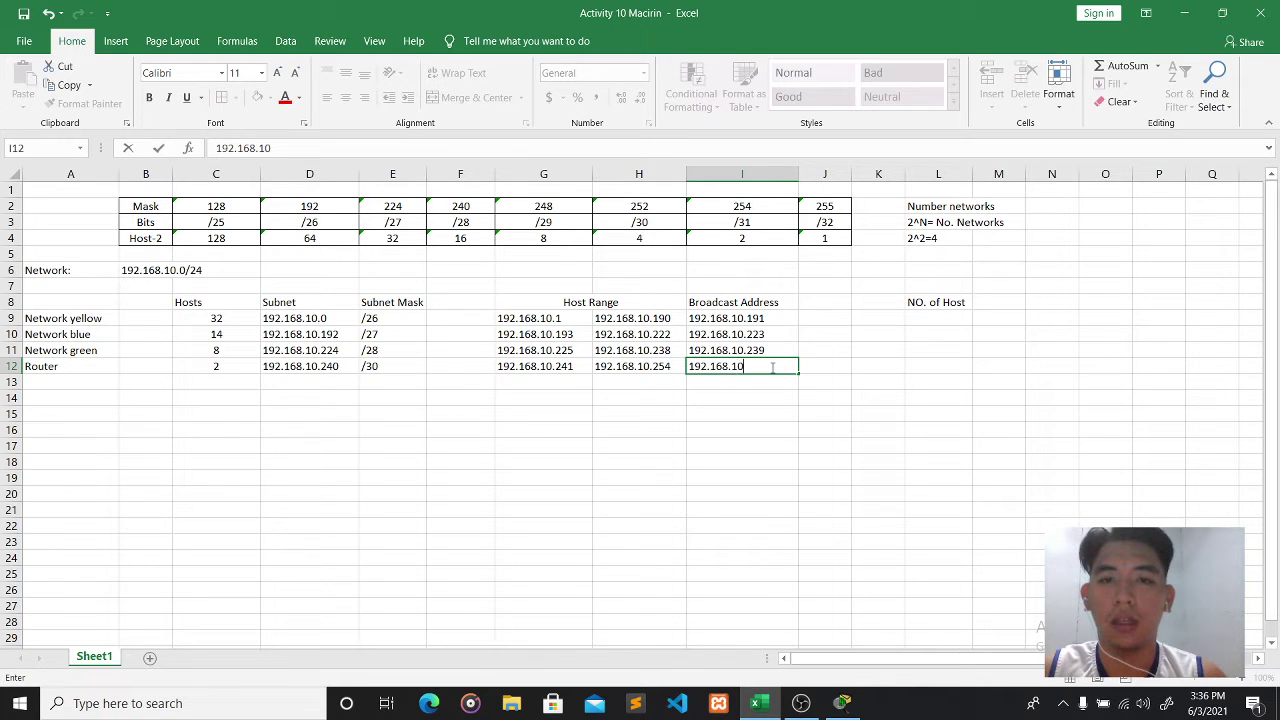
type(".255")
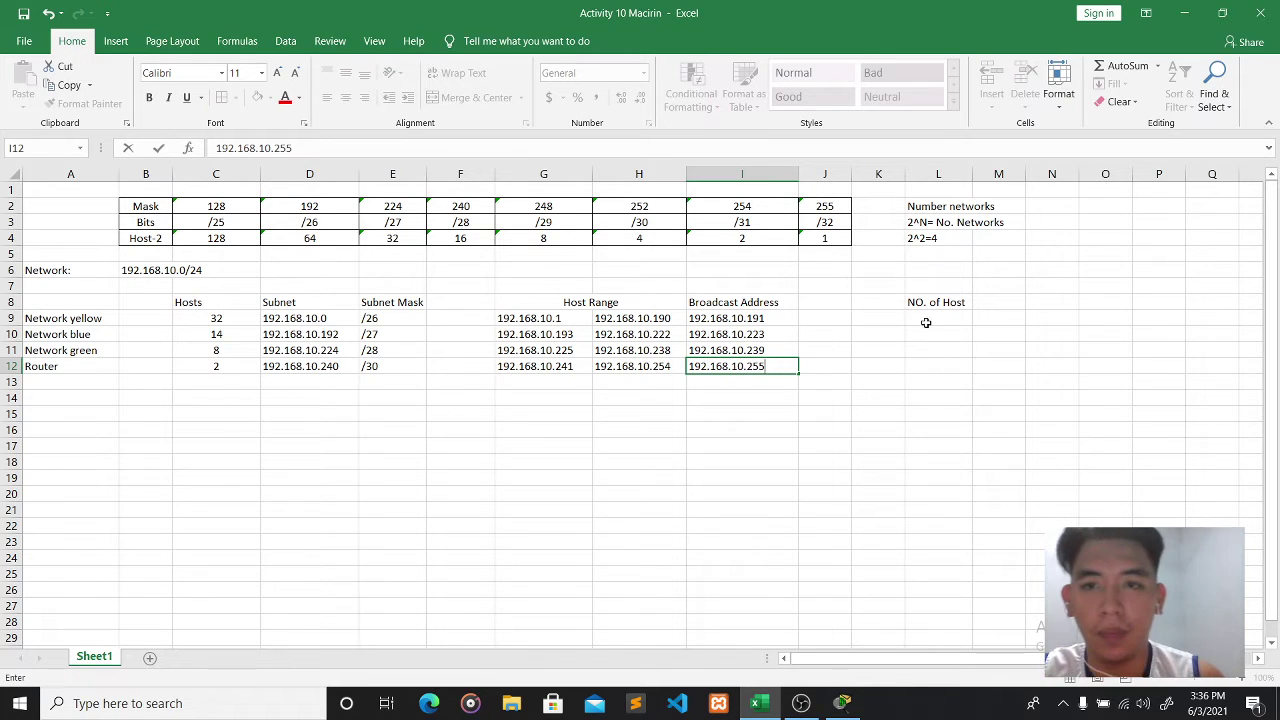
left_click(926, 320)
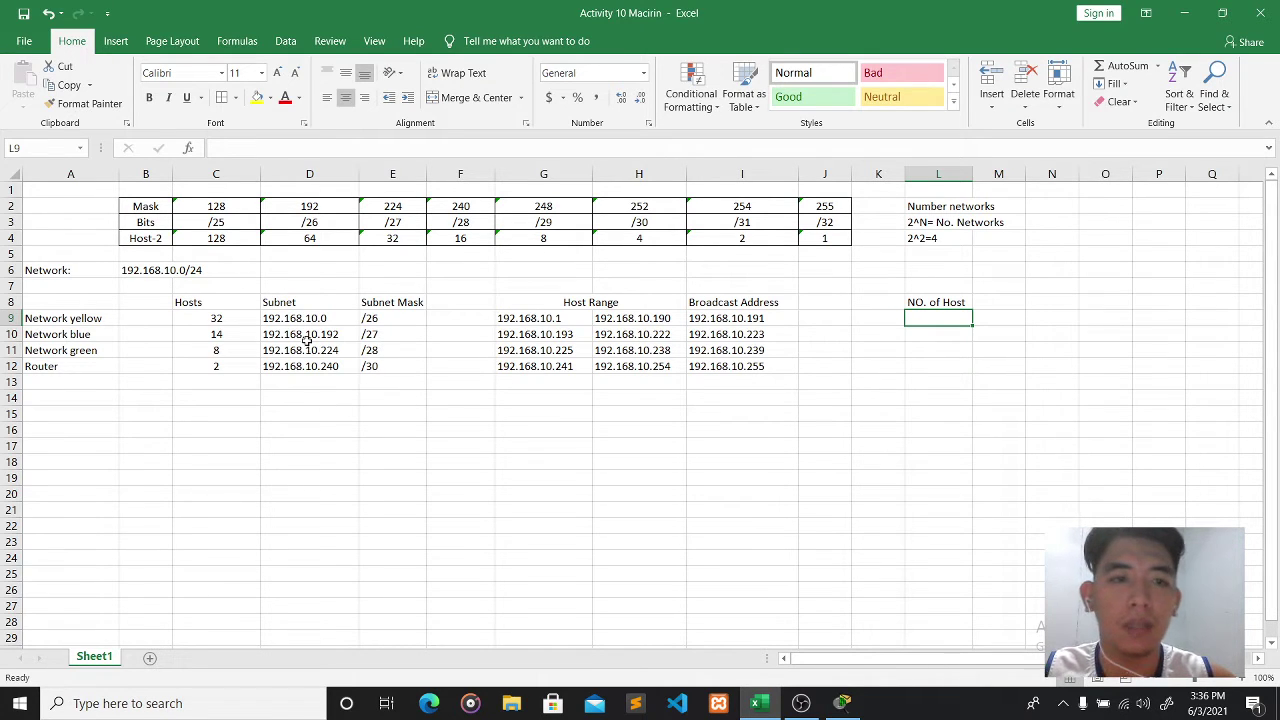
- Look up the yellow network's /26 mask and its 64-host count in the reference table
left_click(224, 321)
left_click(366, 318)
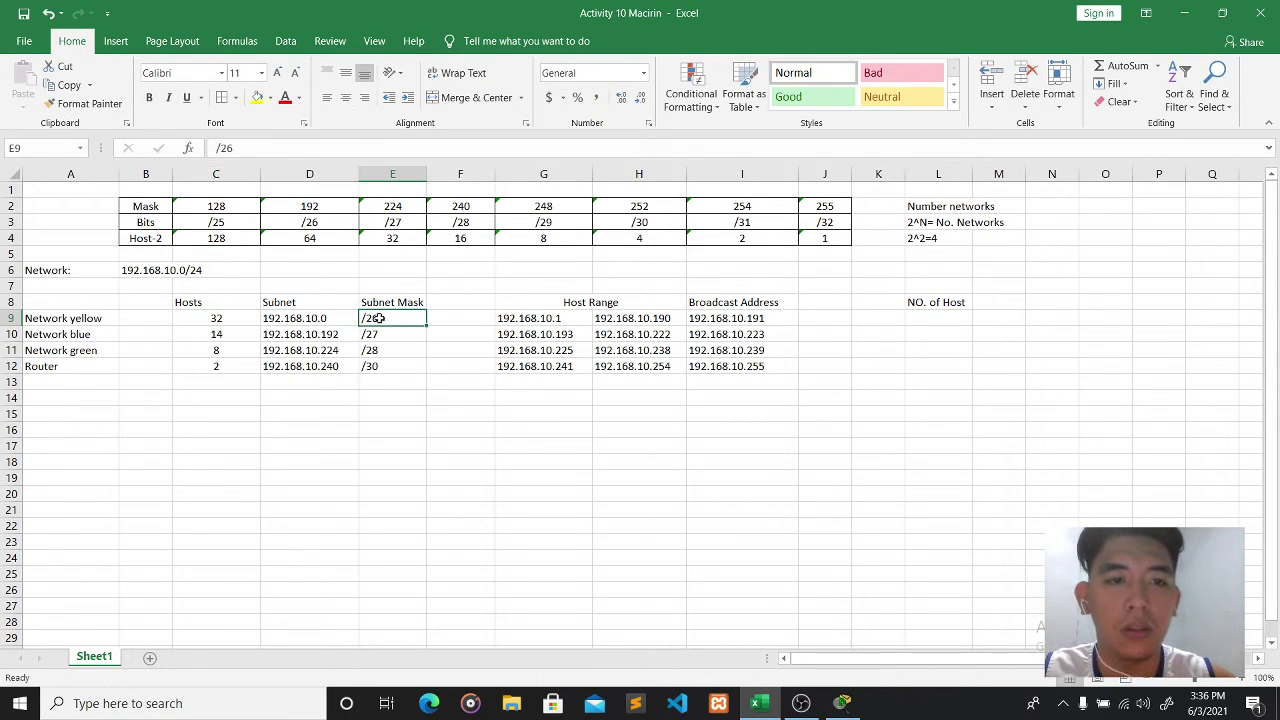
left_click(311, 222)
left_click(323, 240)
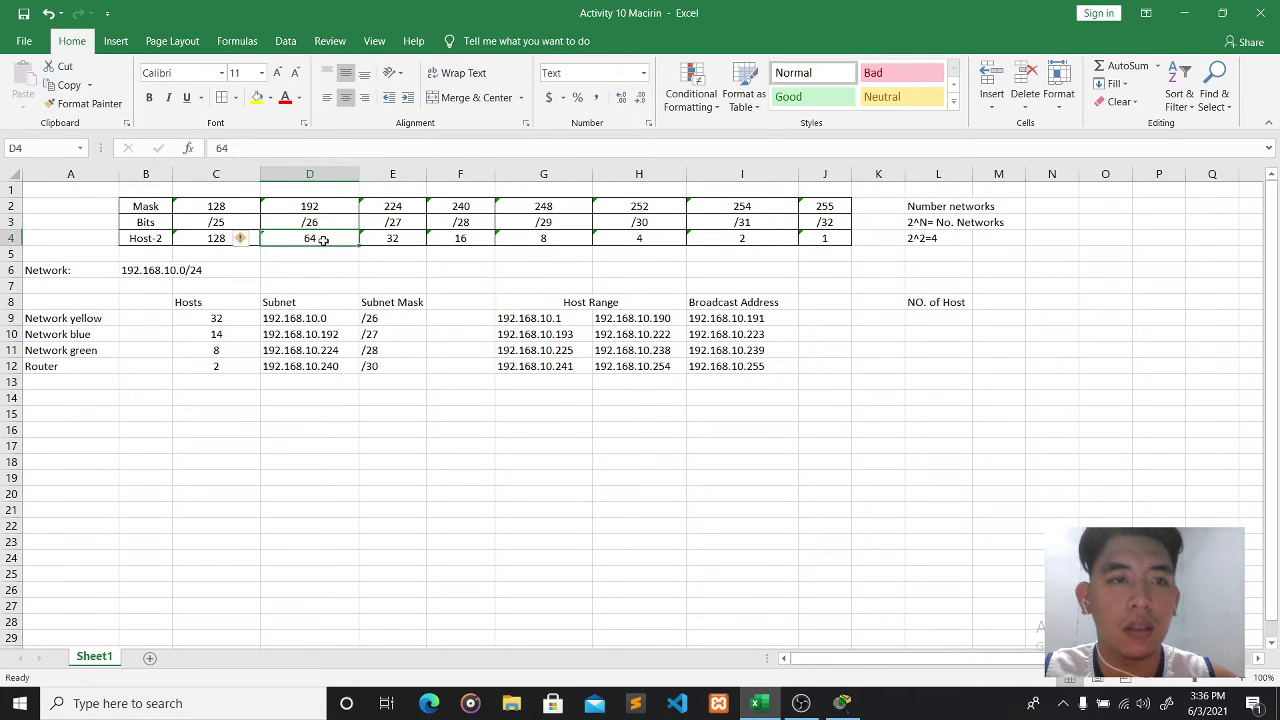
- Enter host counts 62, 30, 14 and 2 in cells L9 to L12
left_click(932, 317)
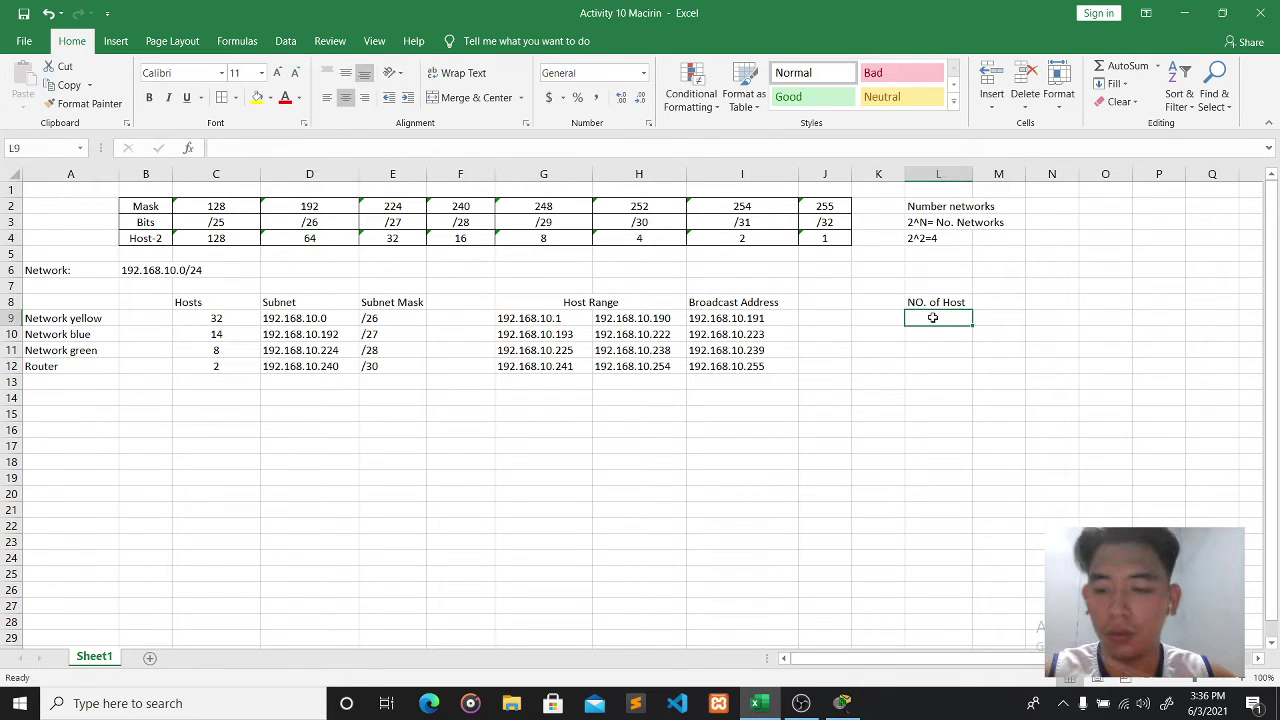
type("62")
left_click(924, 330)
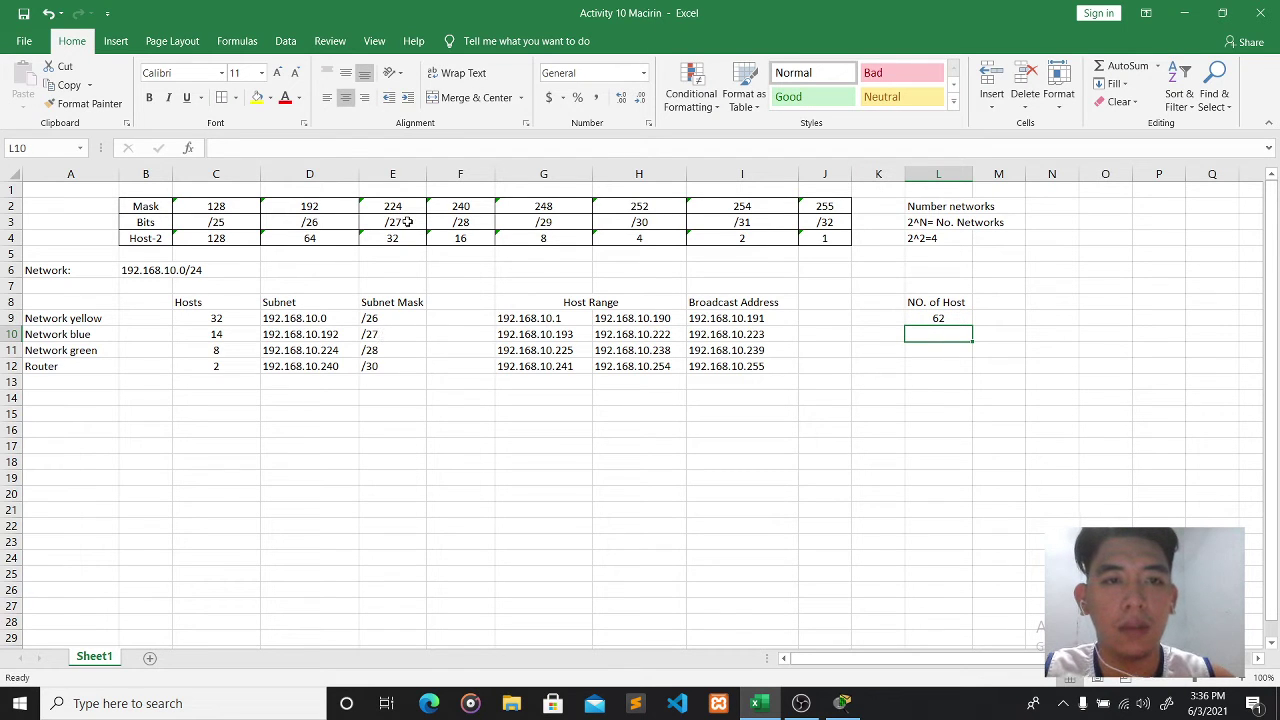
type("3")
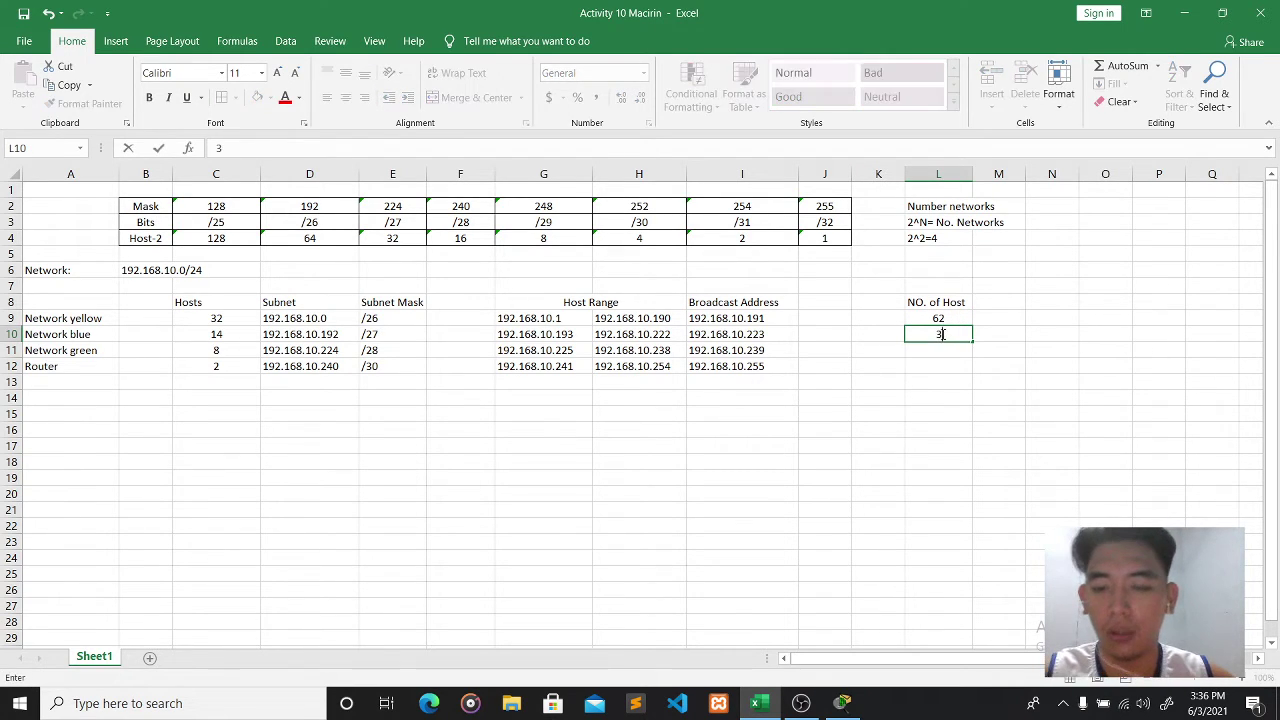
type("0")
left_click(930, 348)
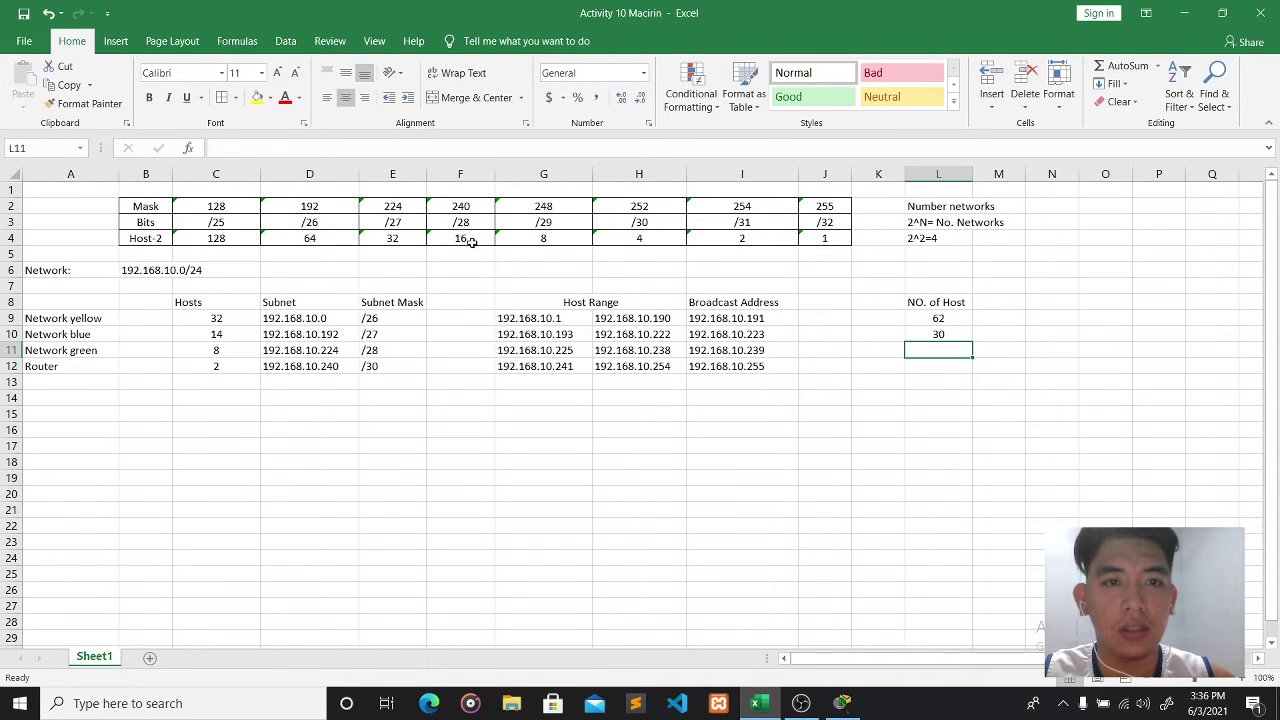
type("14")
left_click(946, 364)
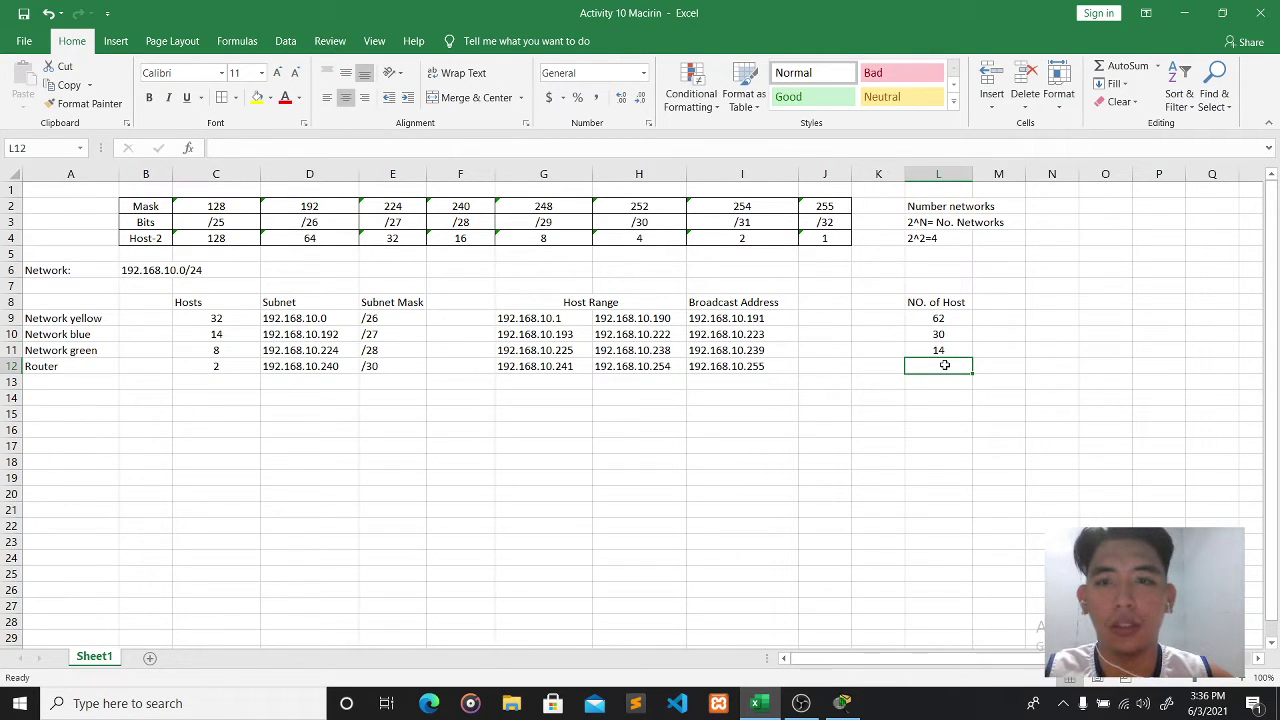
type("2")
left_click(866, 430)
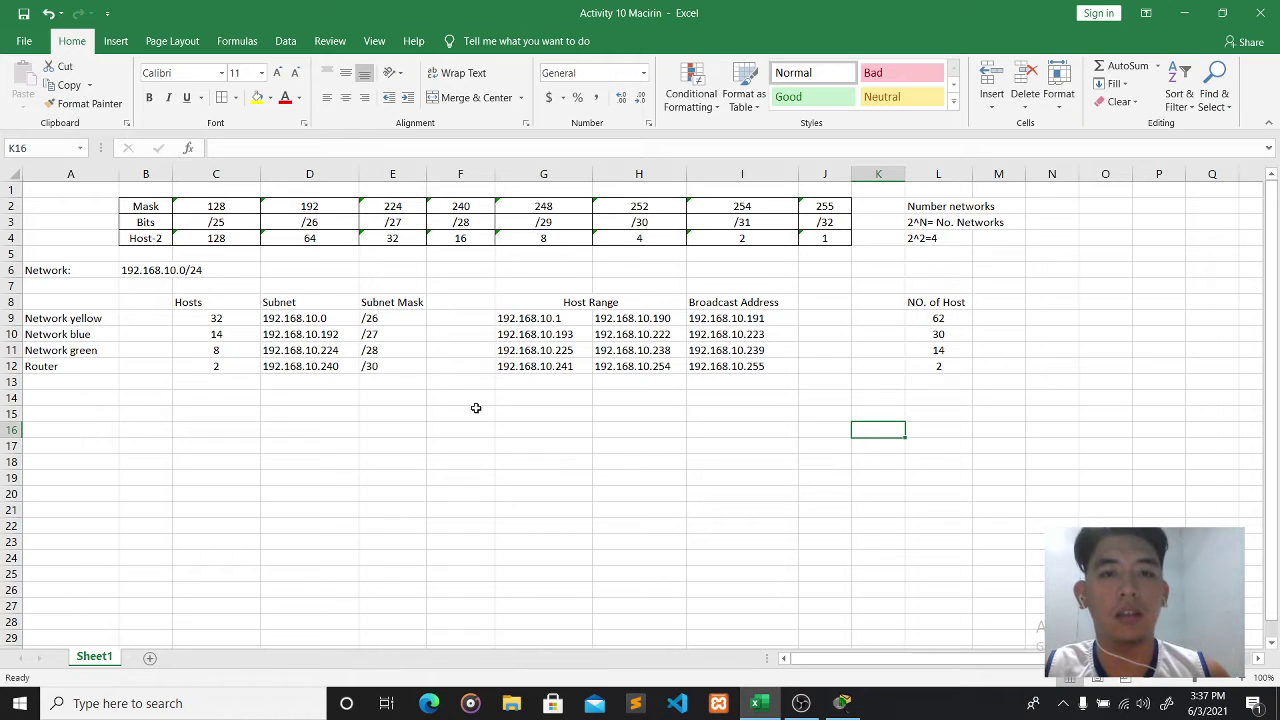
left_click(840, 710)
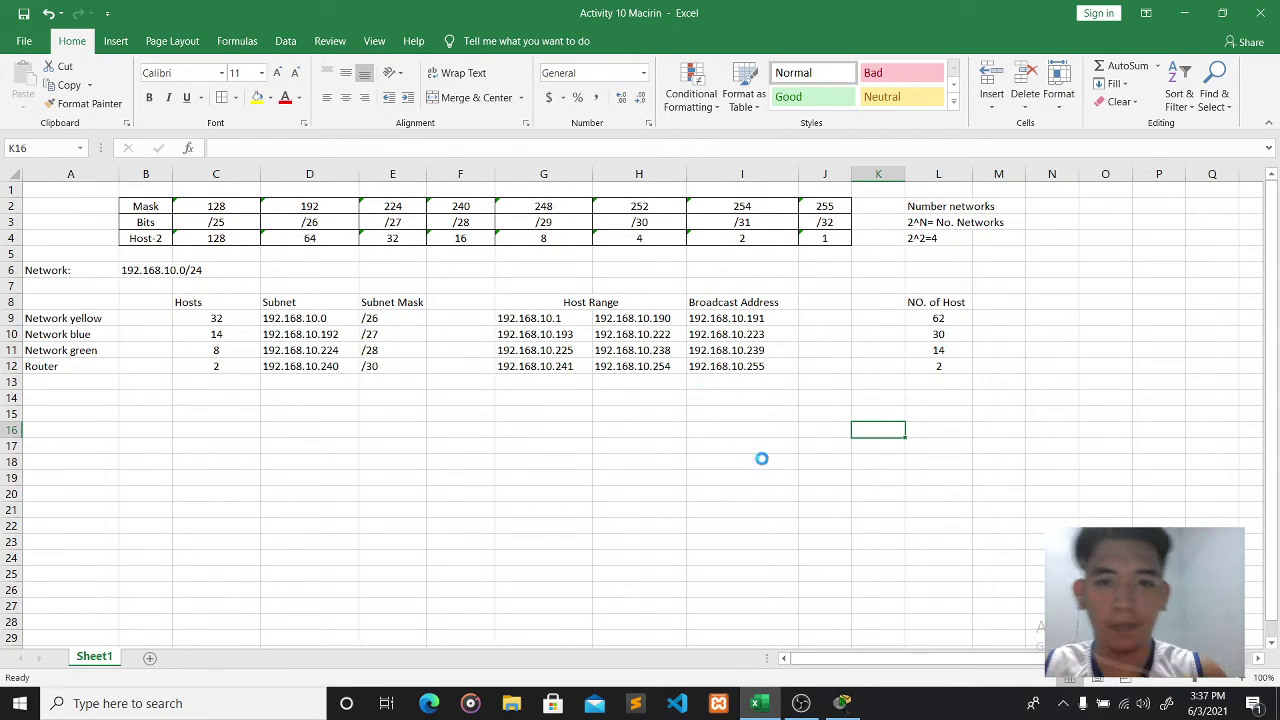
- Nudge Router0 slightly, then replace the Guest profile with the author's name and e-mail address
left_click(846, 708)
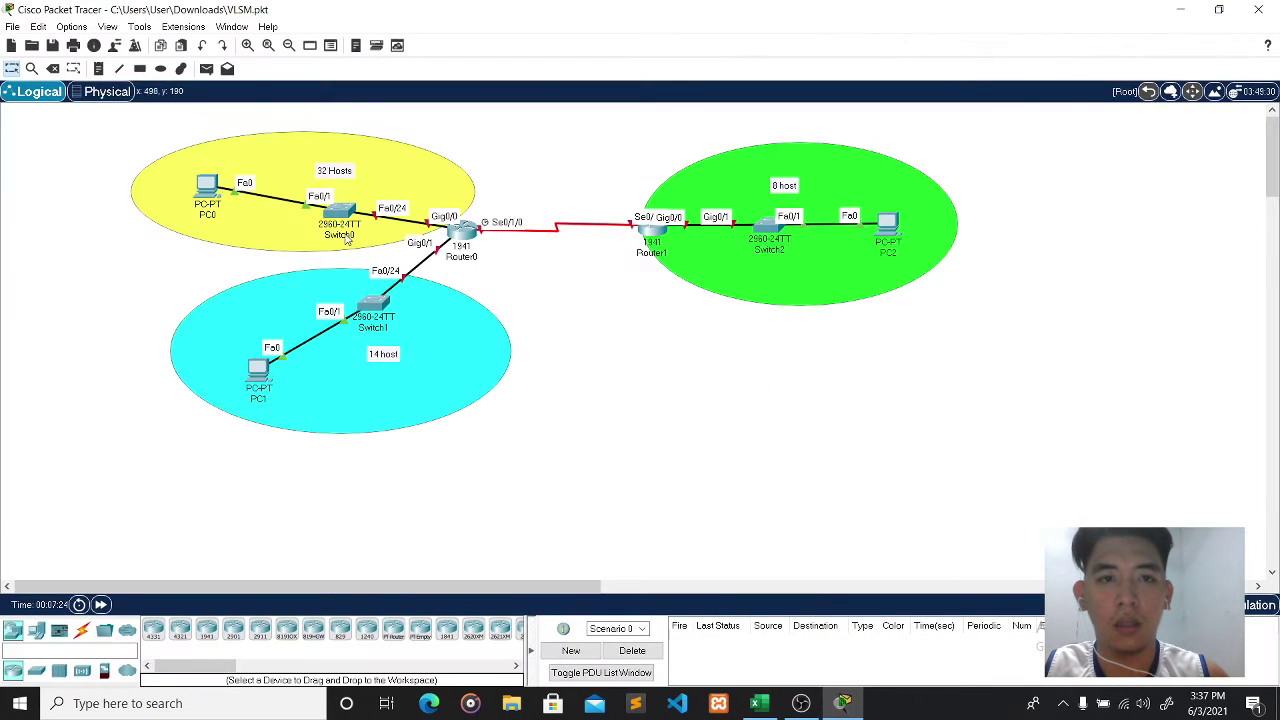
left_click_drag(463, 231, 468, 233)
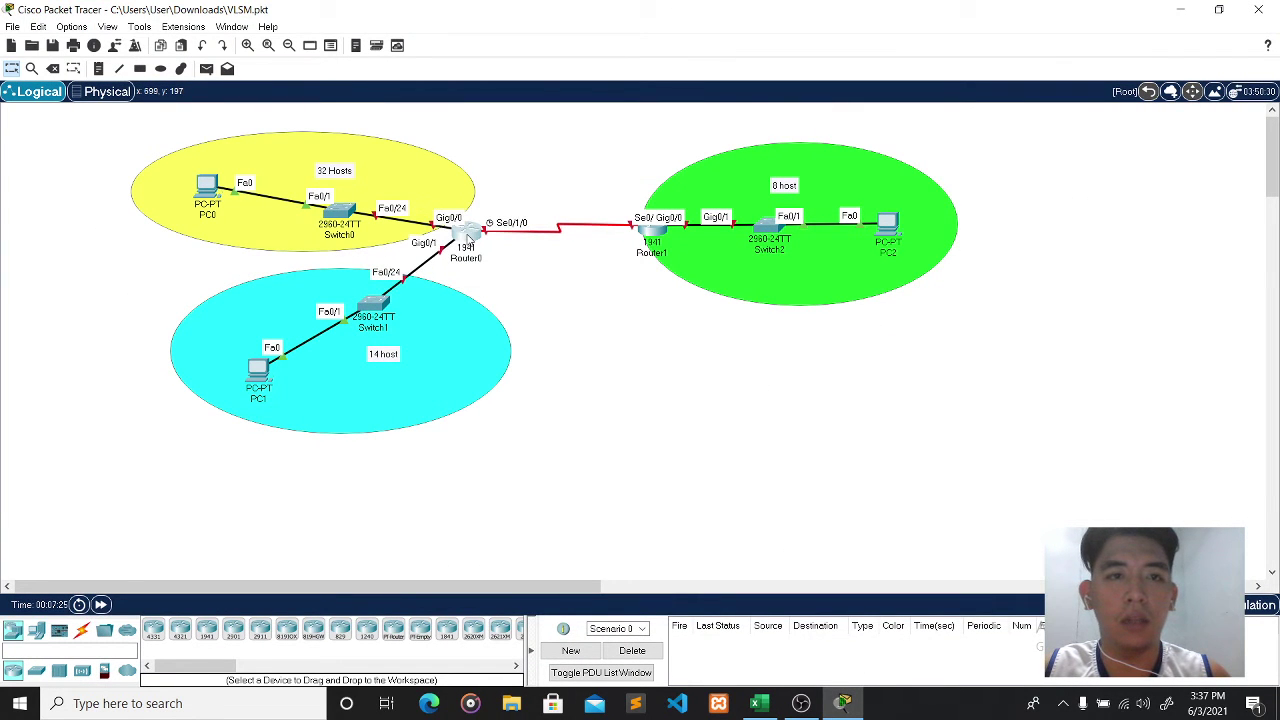
left_click(115, 47)
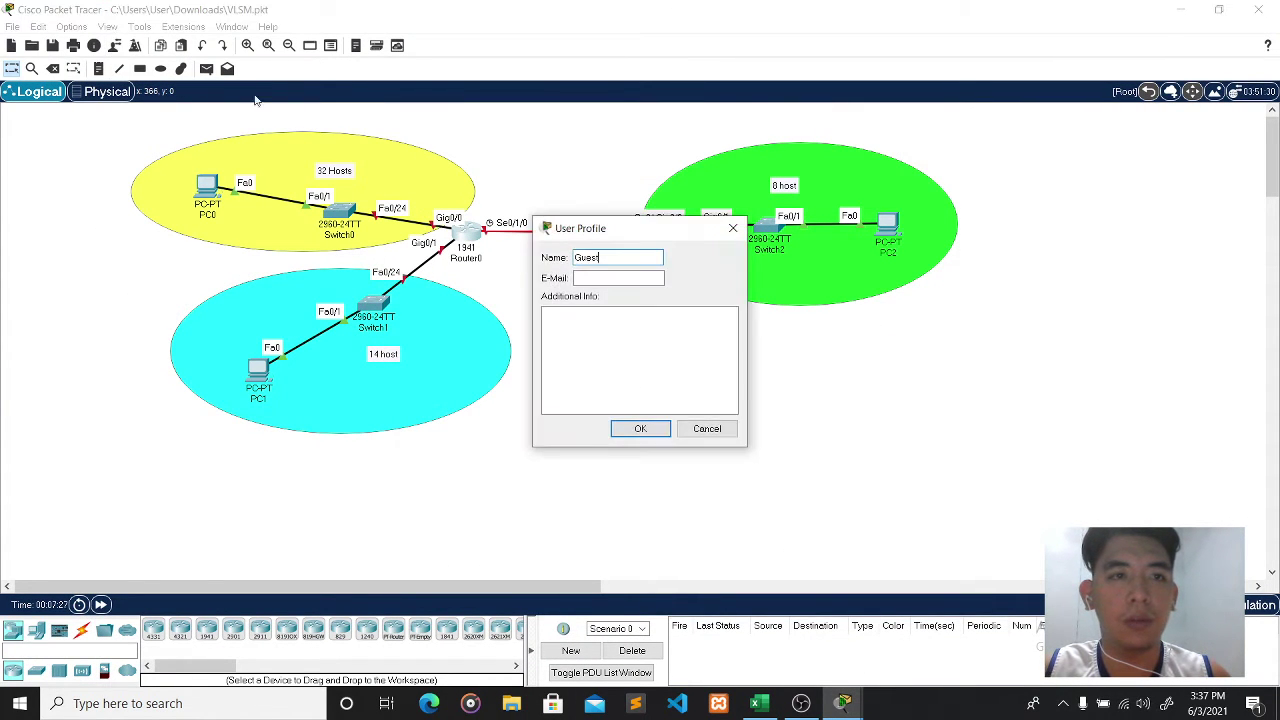
left_click_drag(600, 257, 543, 259)
key("BackSpace")
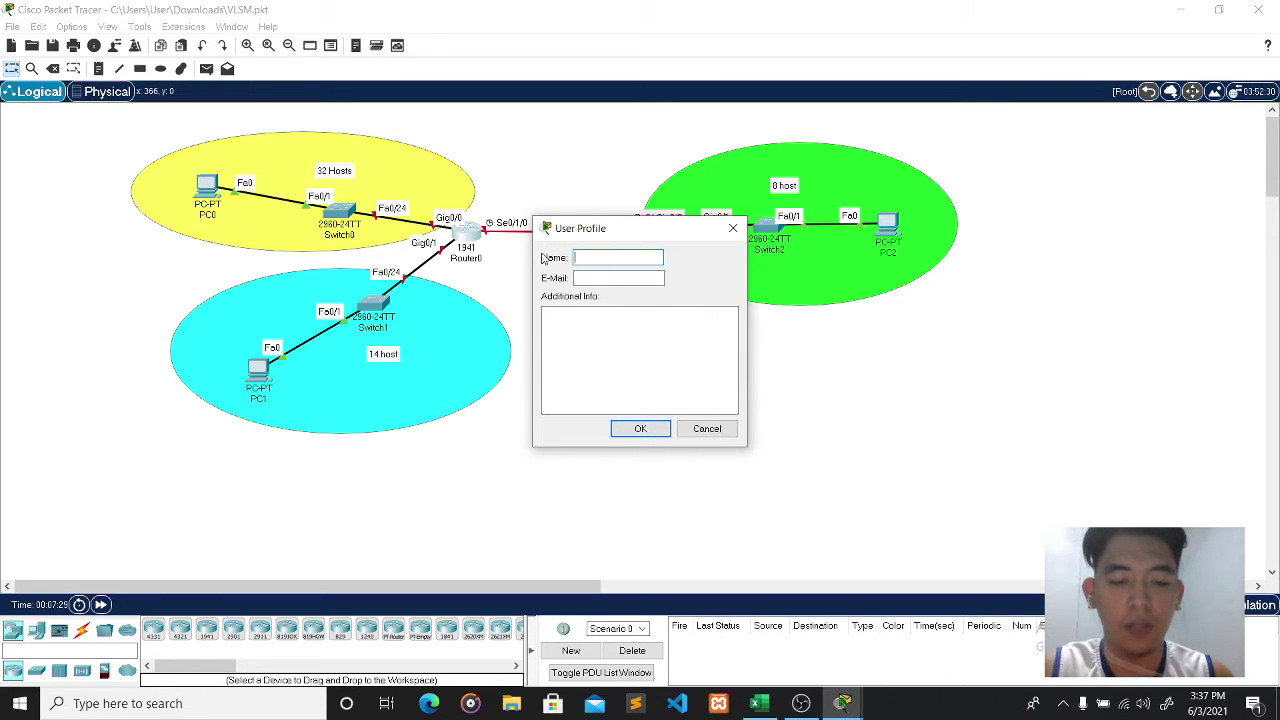
key("BackSpace")
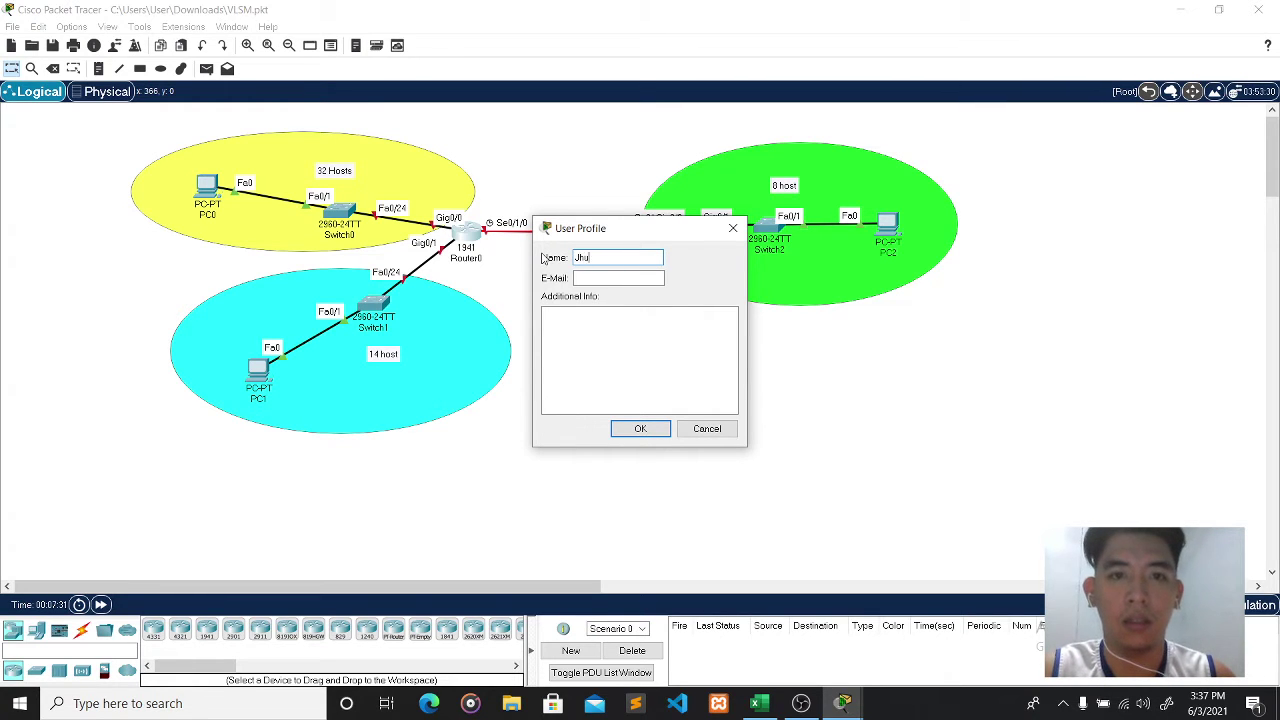
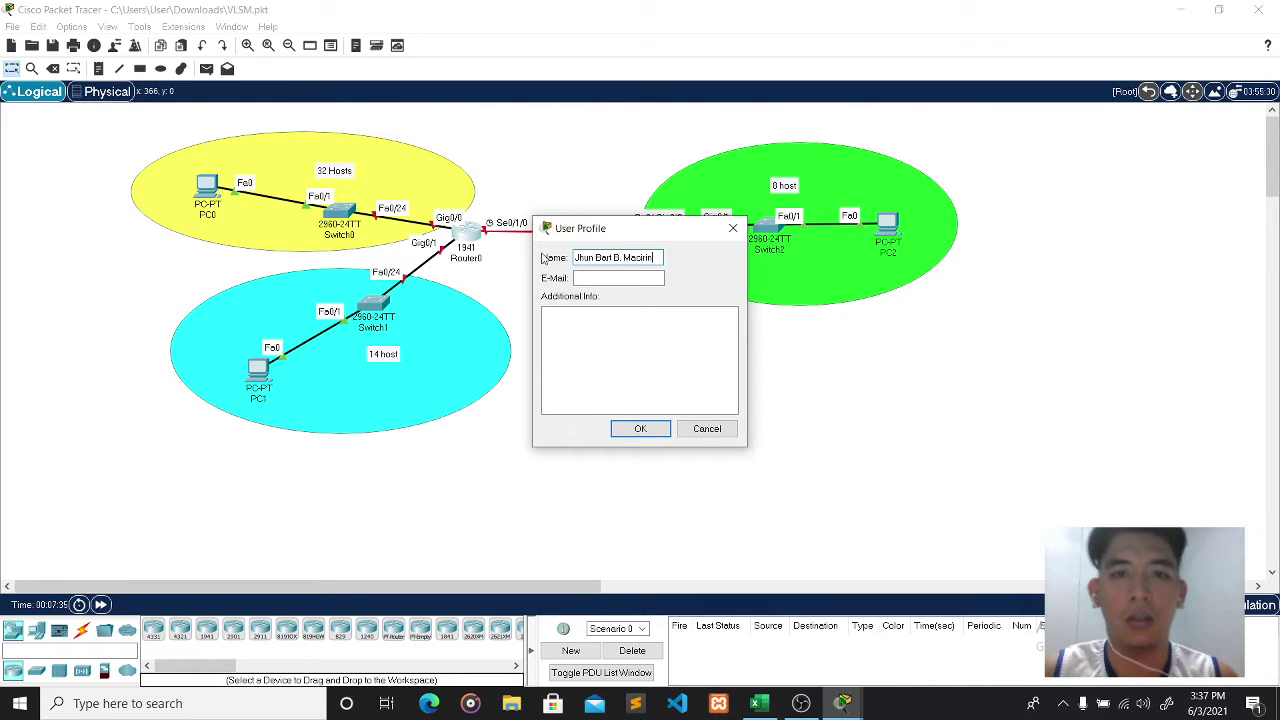
left_click(604, 280)
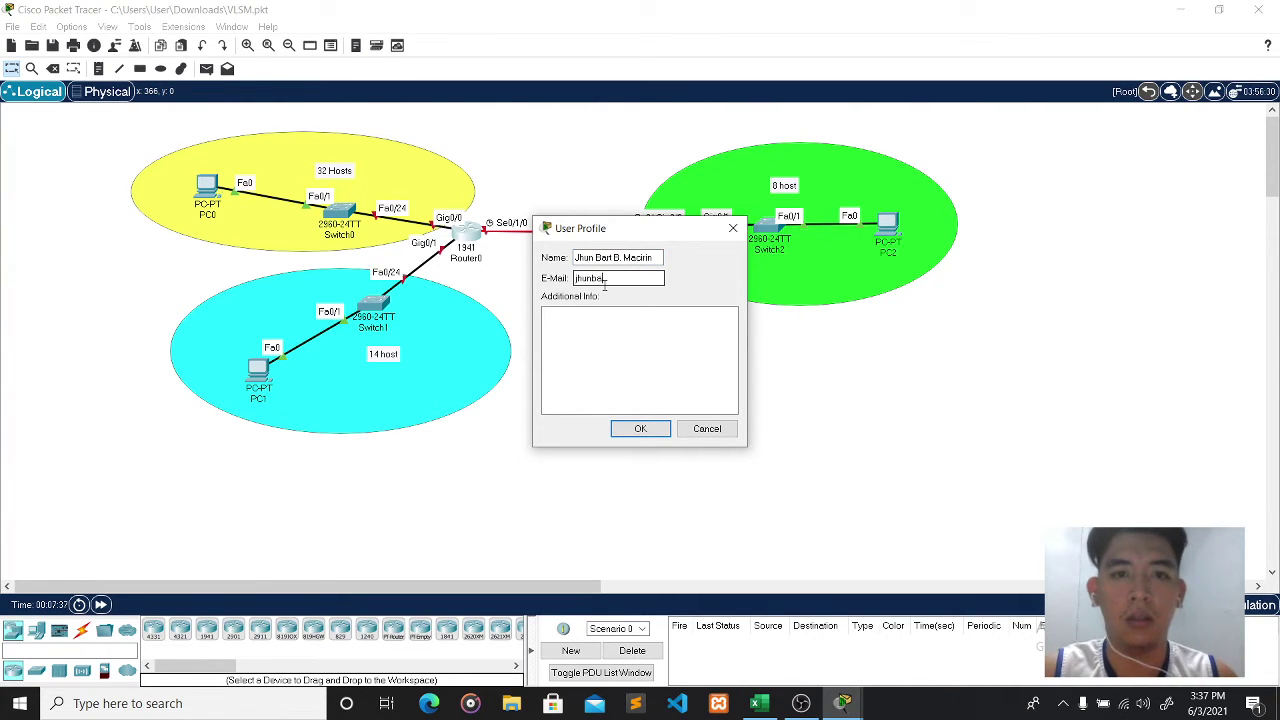
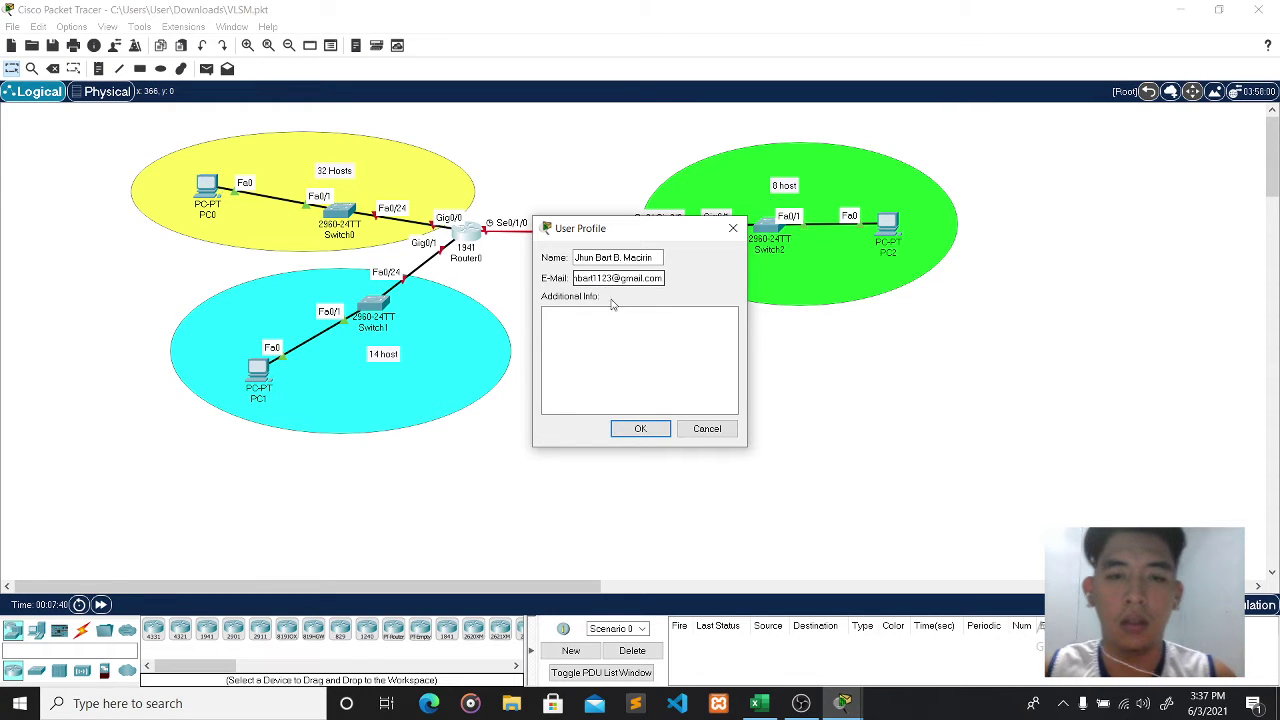
left_click(641, 428)
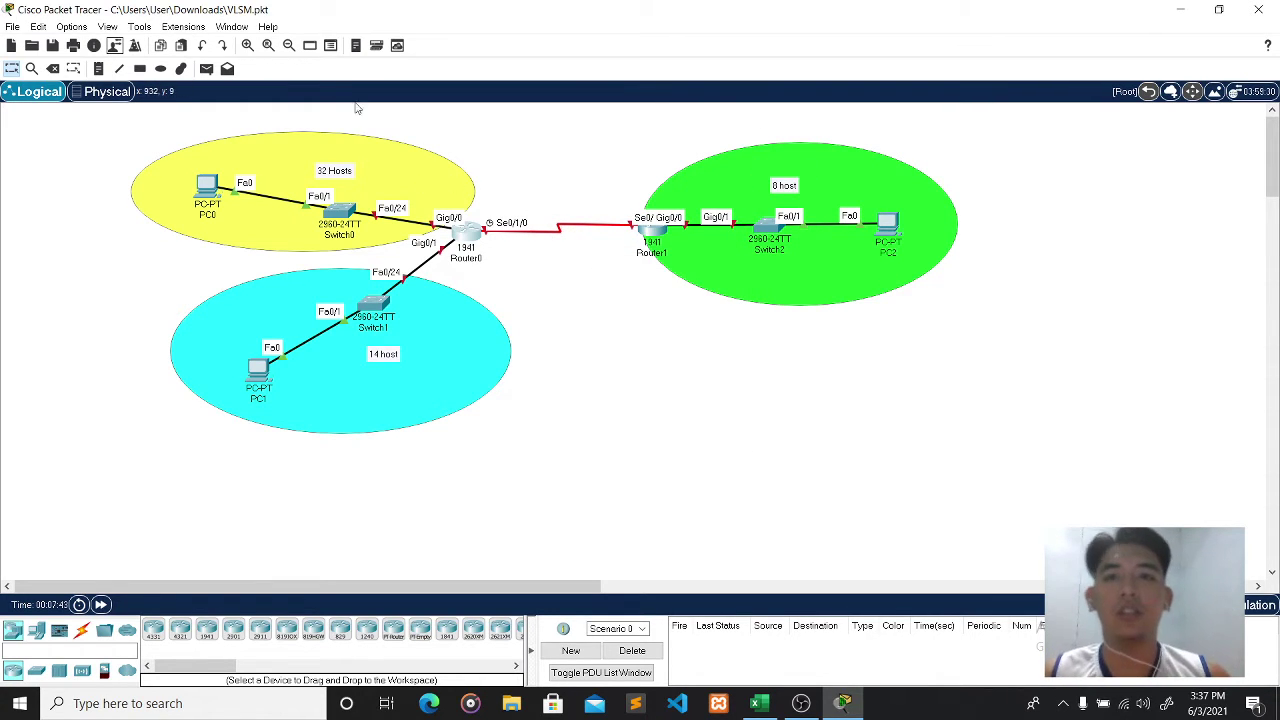
- Place a note at the top of the yellow network reading Network: 192.168.10.0
left_click(99, 70)
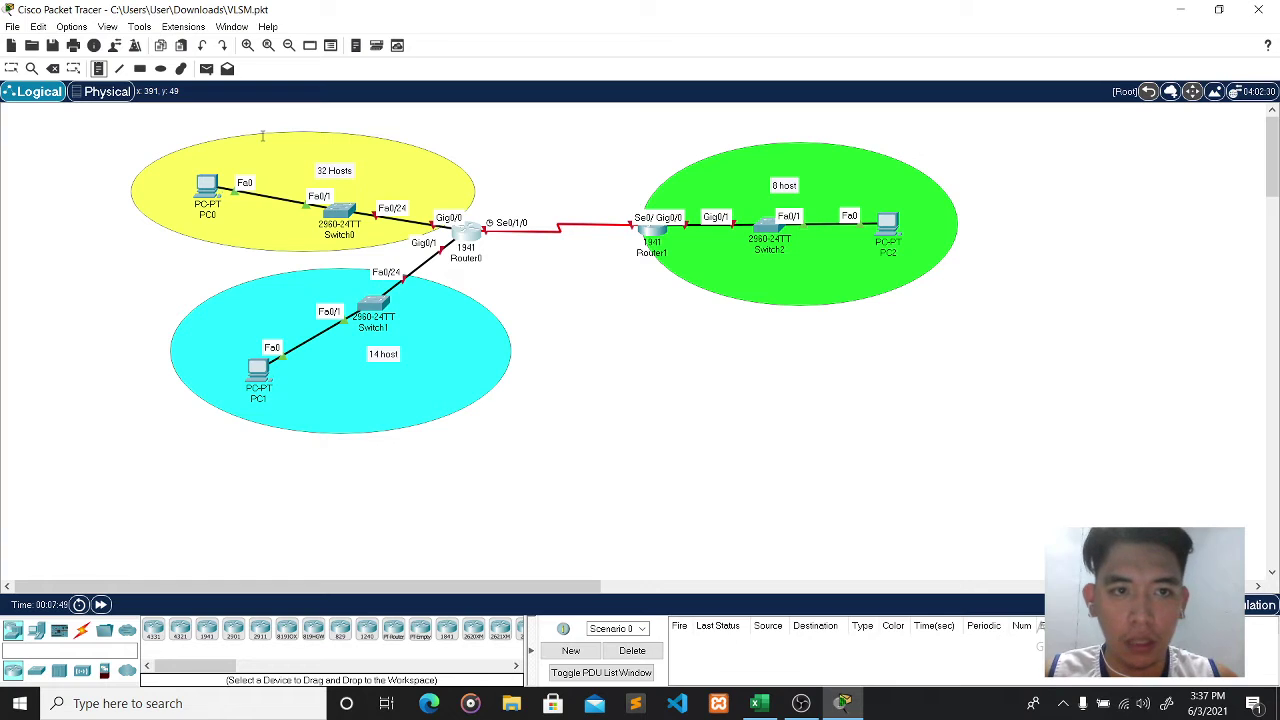
left_click(257, 136)
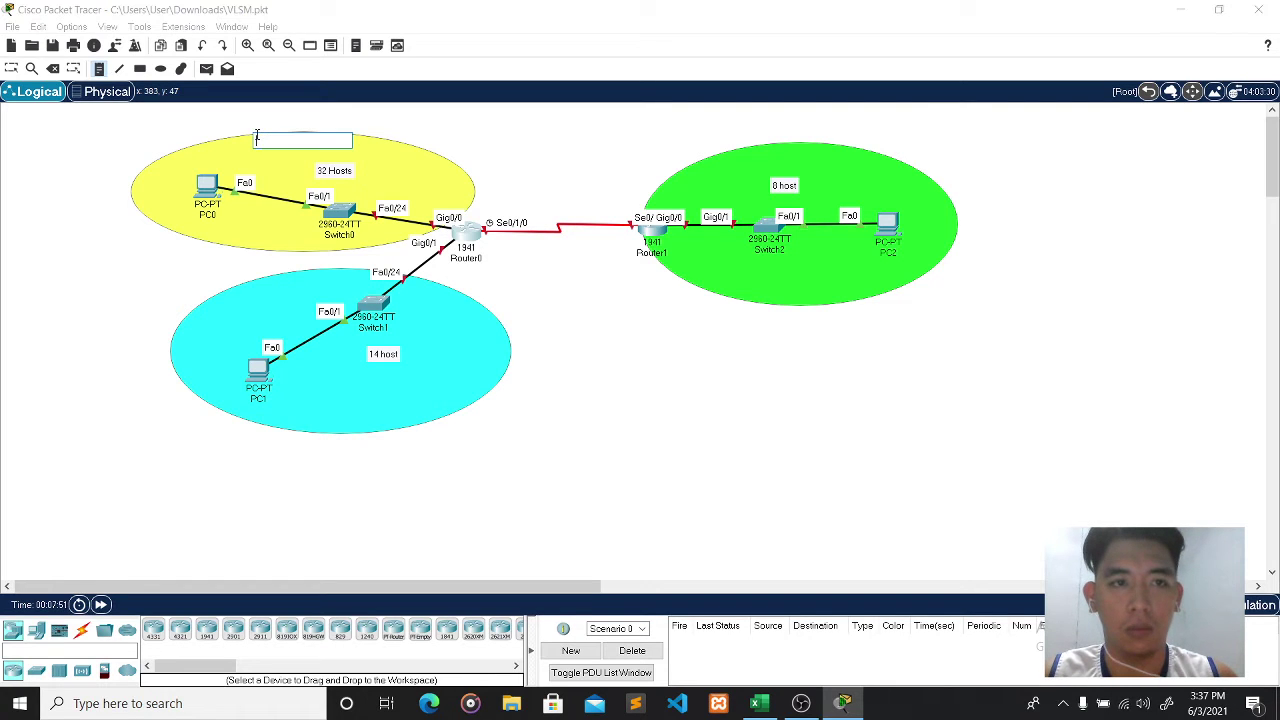
type("192.168.10.")
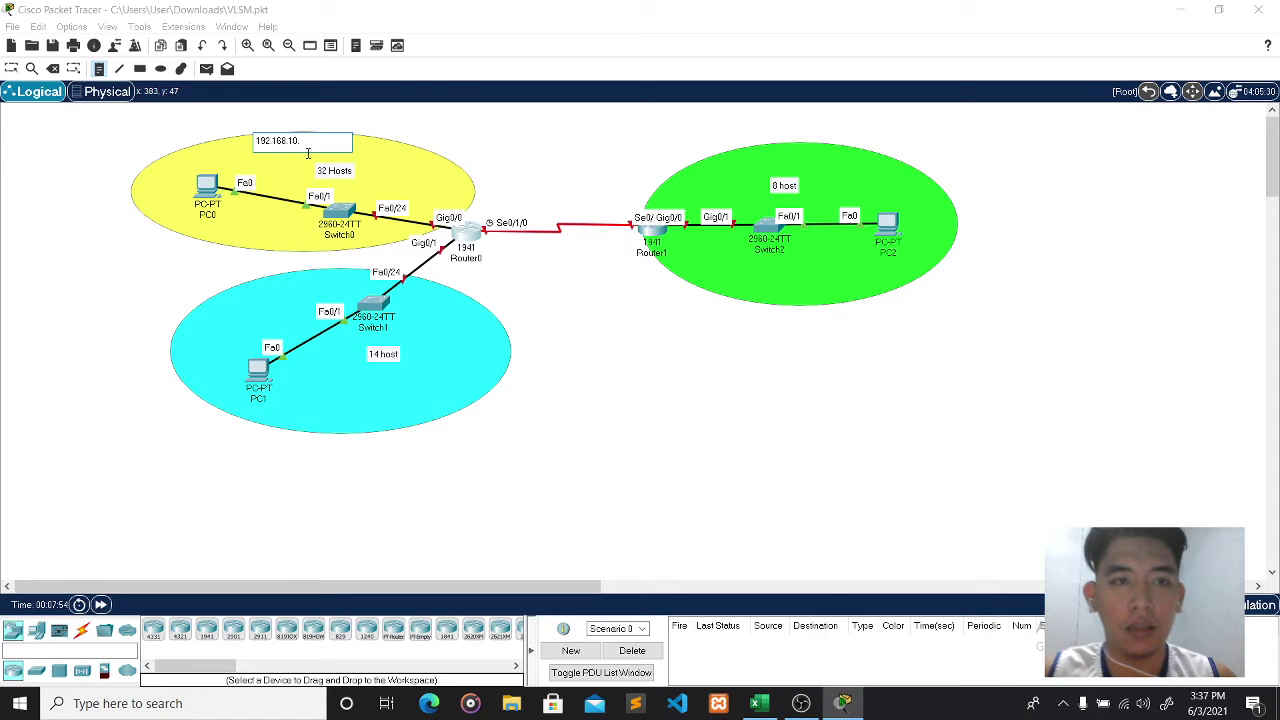
left_click(760, 703)
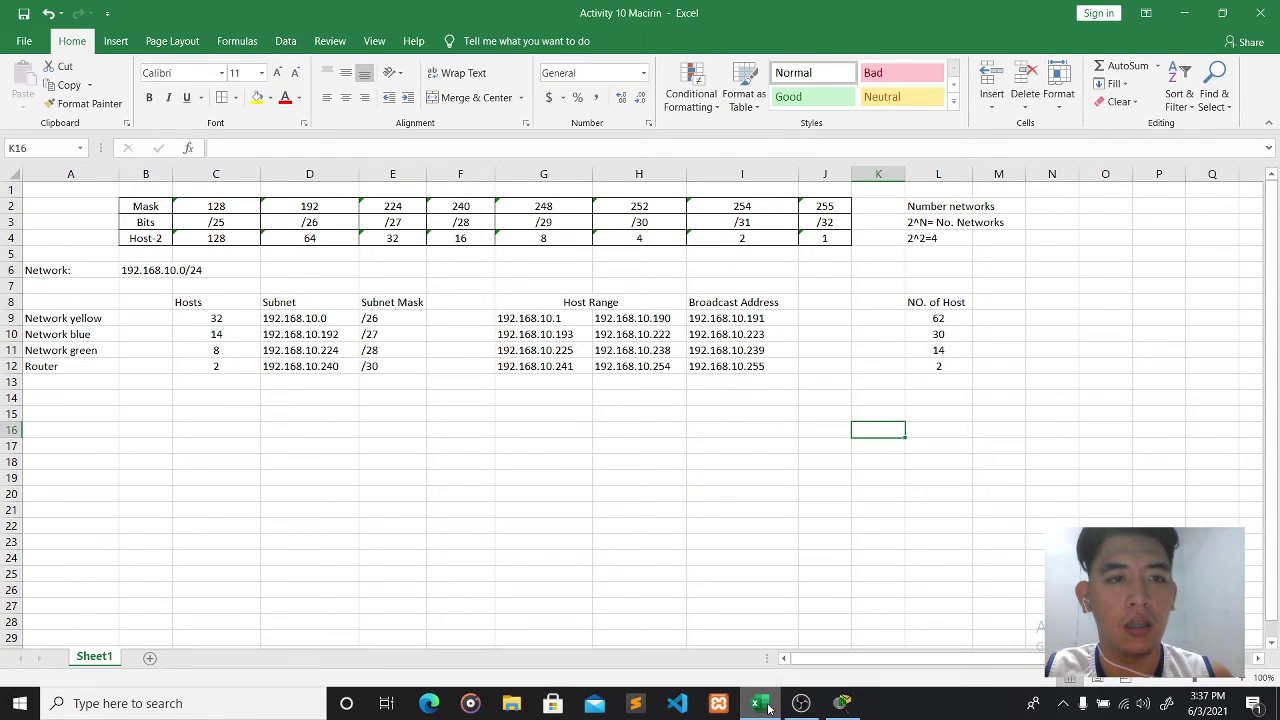
left_click(760, 705)
left_click(310, 144)
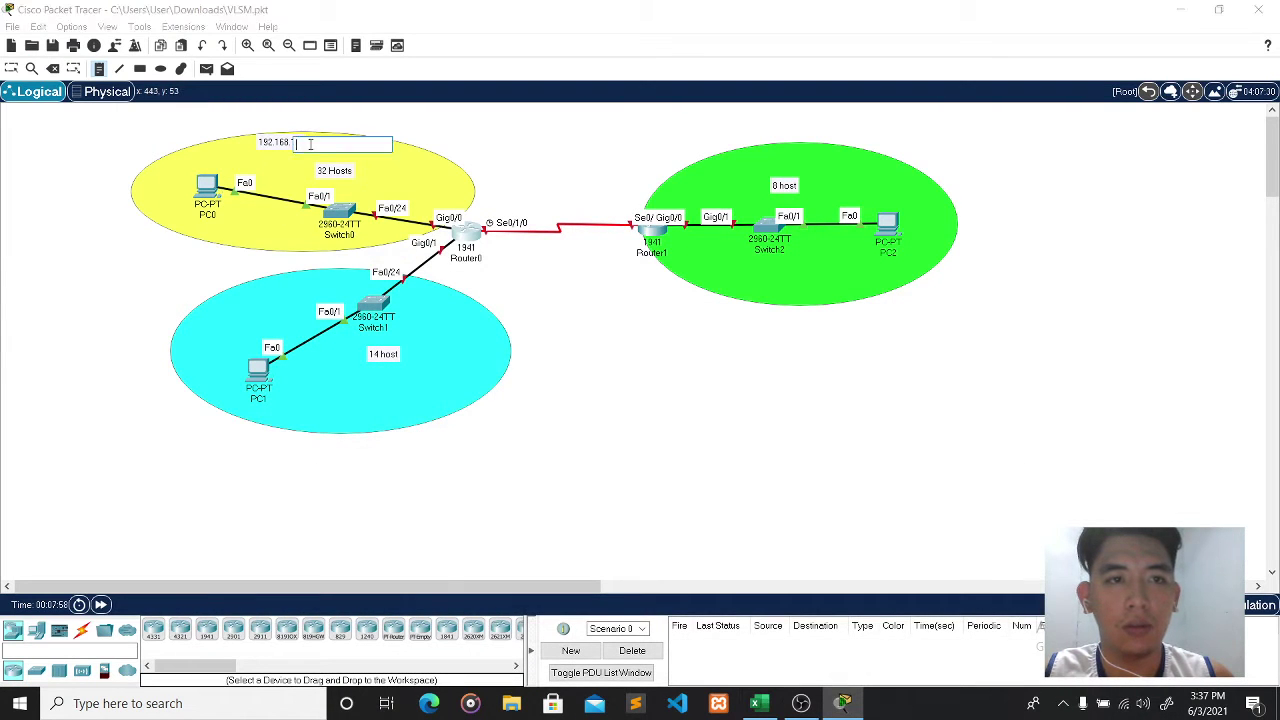
type(".10.0")
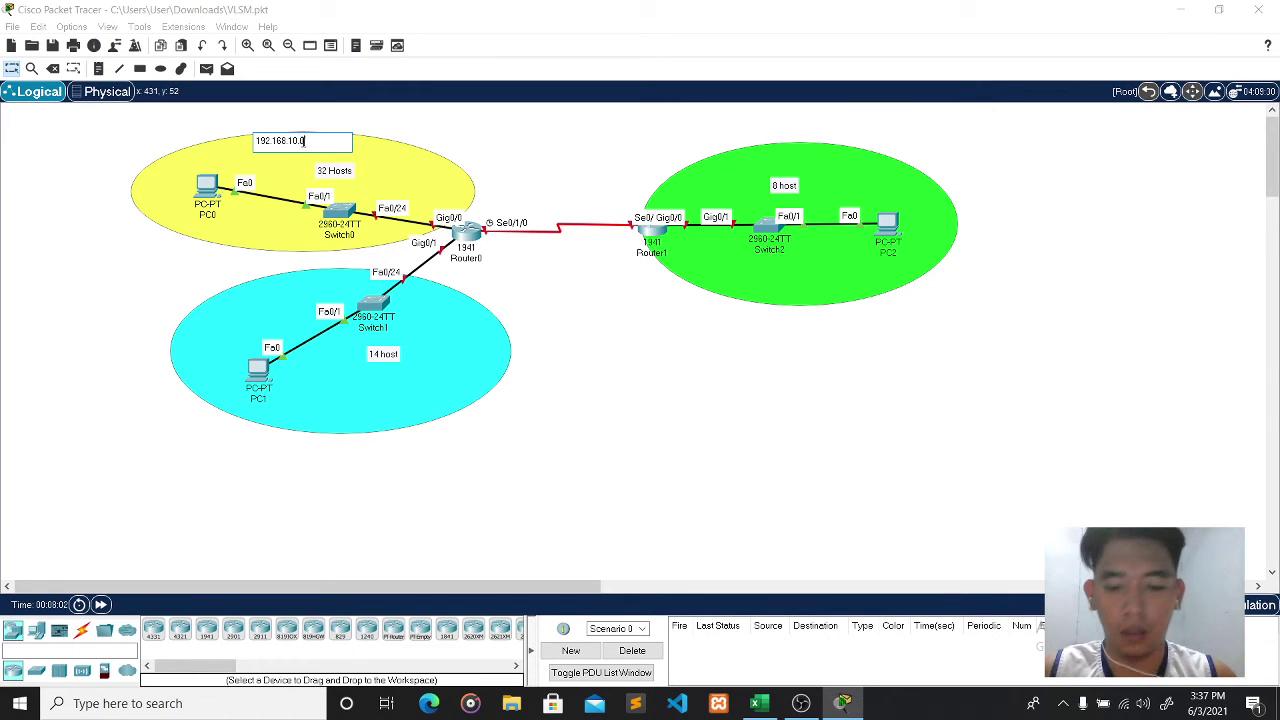
type("Netwo")
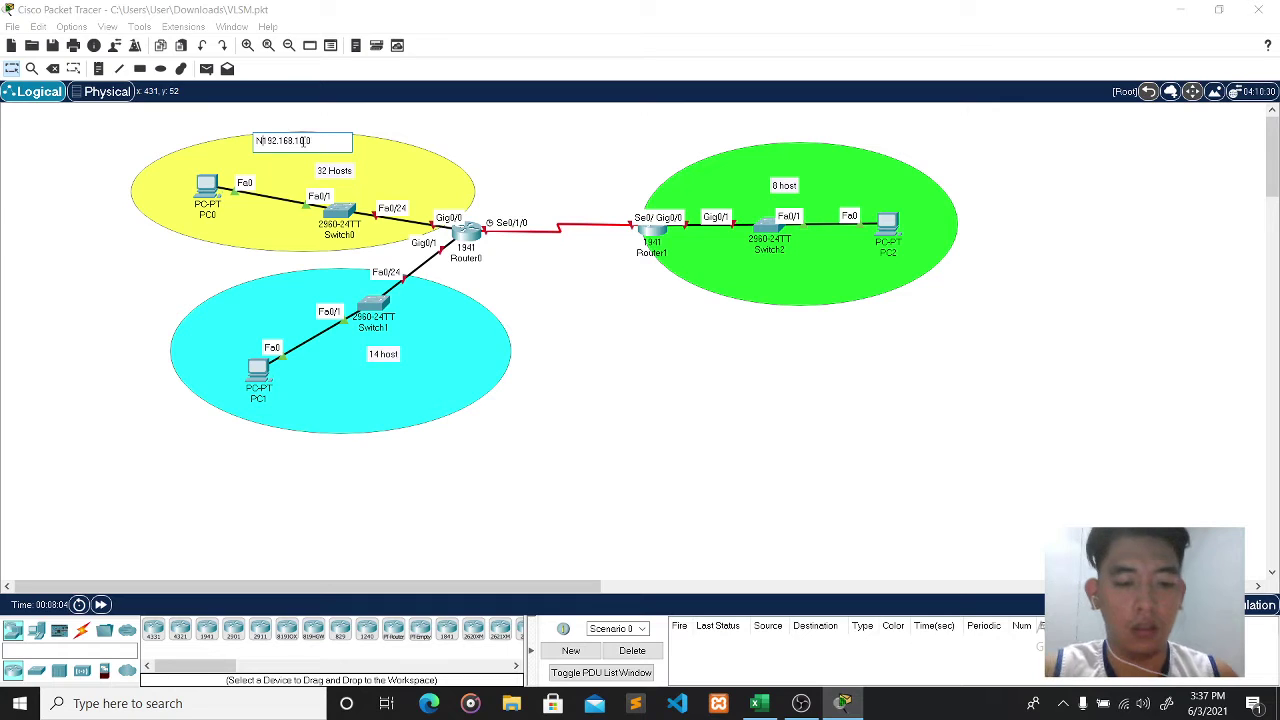
type("rk:")
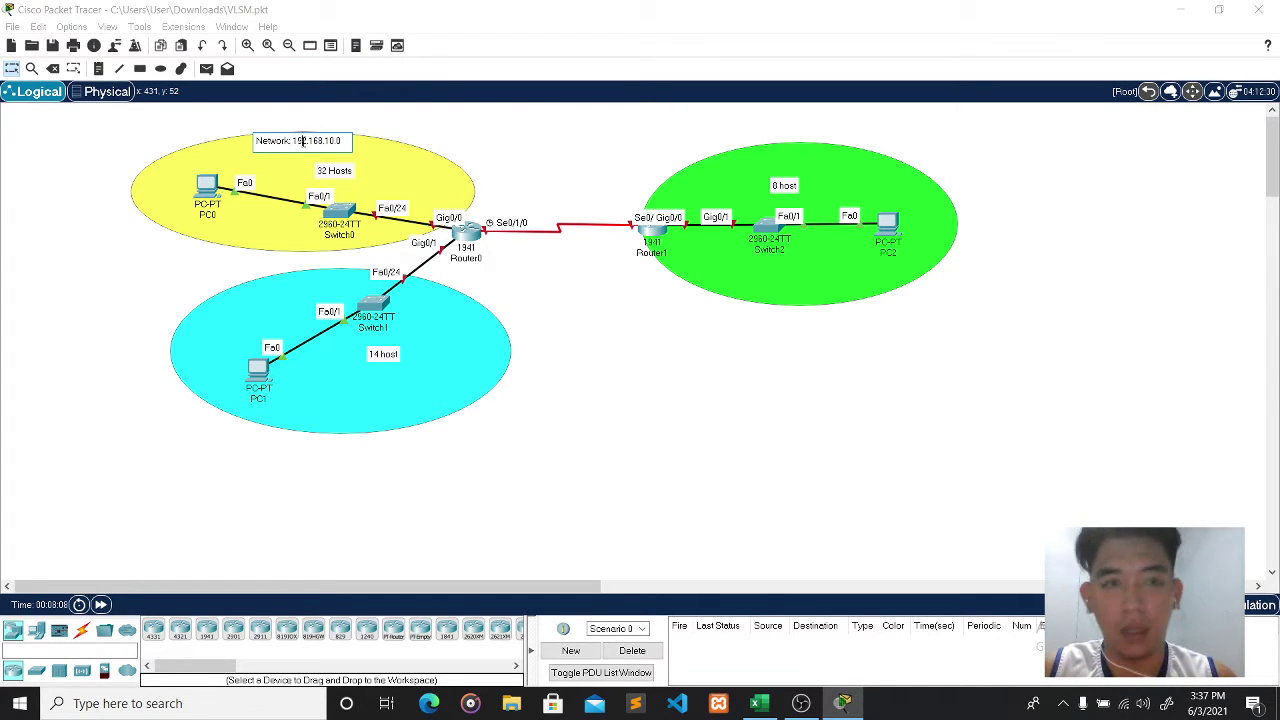
- Add a second line, SM: 255.255.255.192, to the yellow note, checking the Excel table
key("Return")
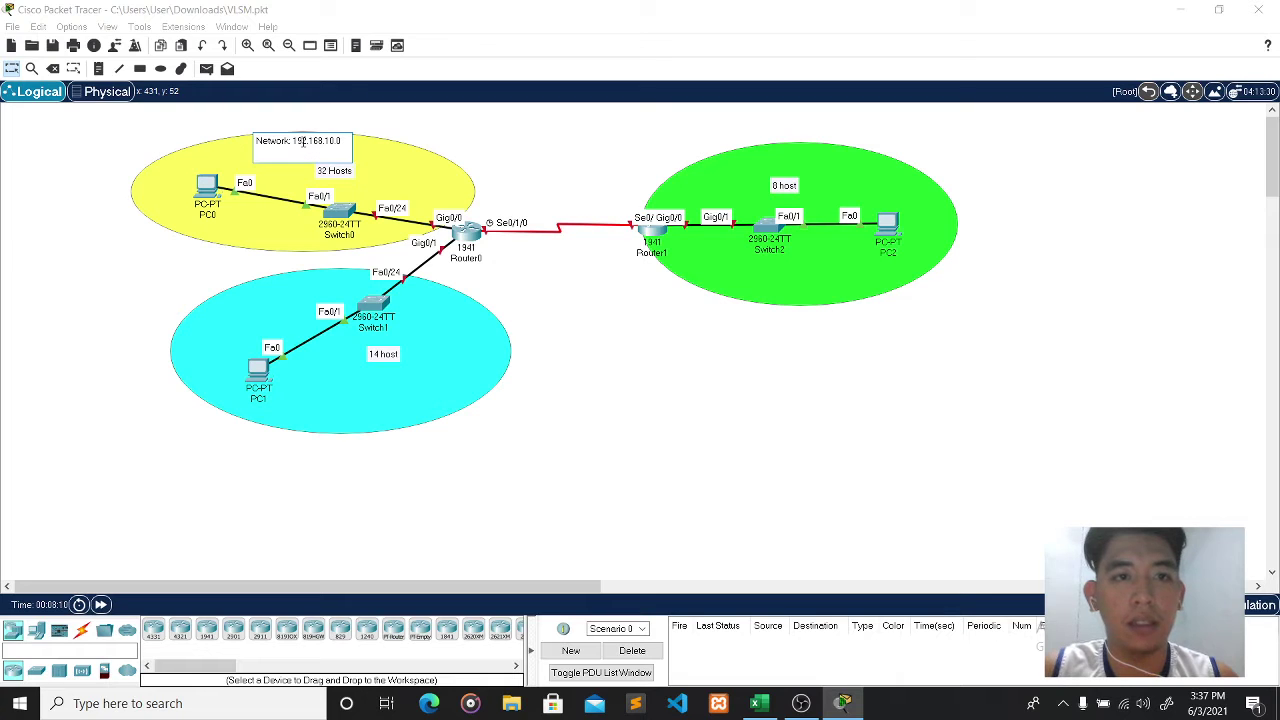
type("SM: 2")
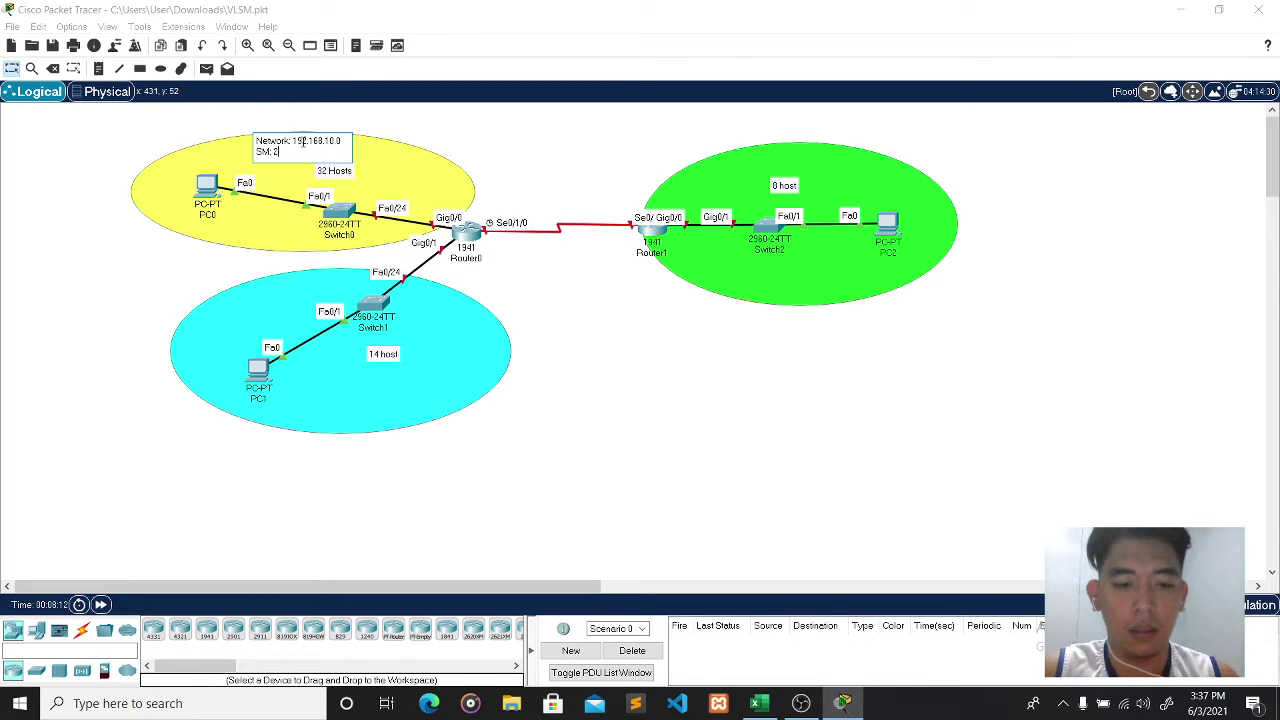
type("55.255.25")
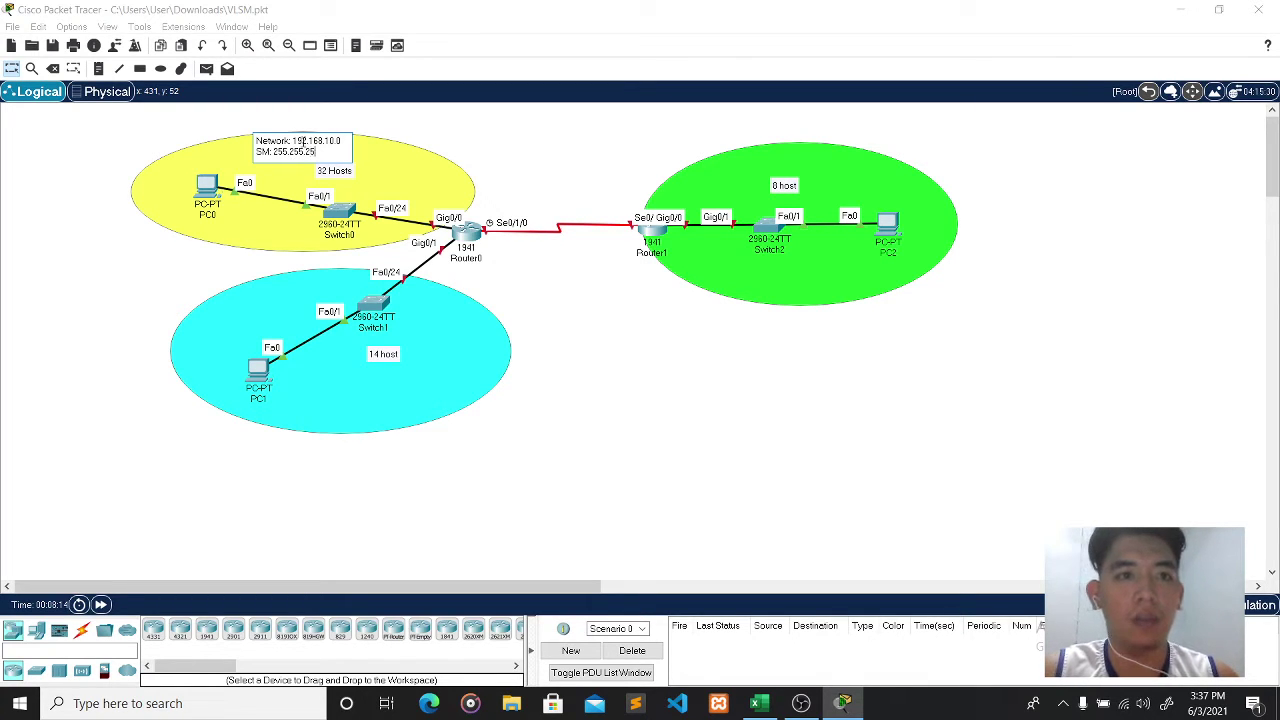
type("5.")
left_click(760, 704)
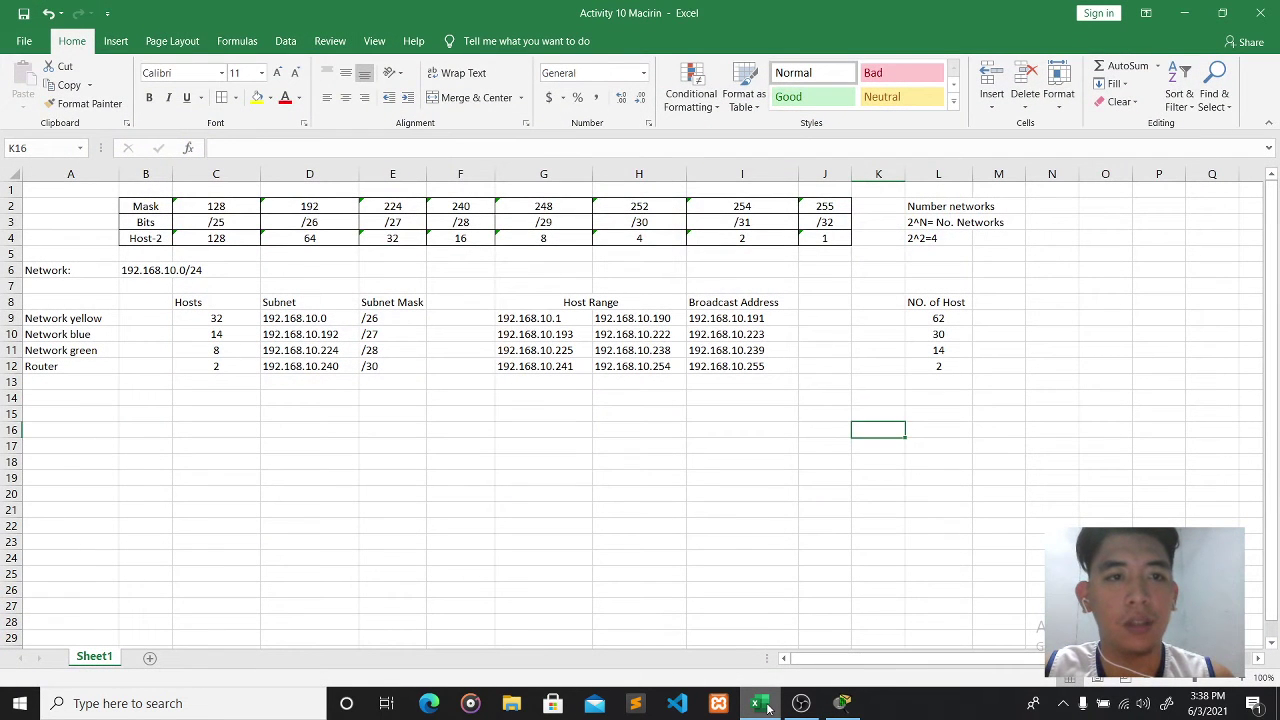
left_click(759, 706)
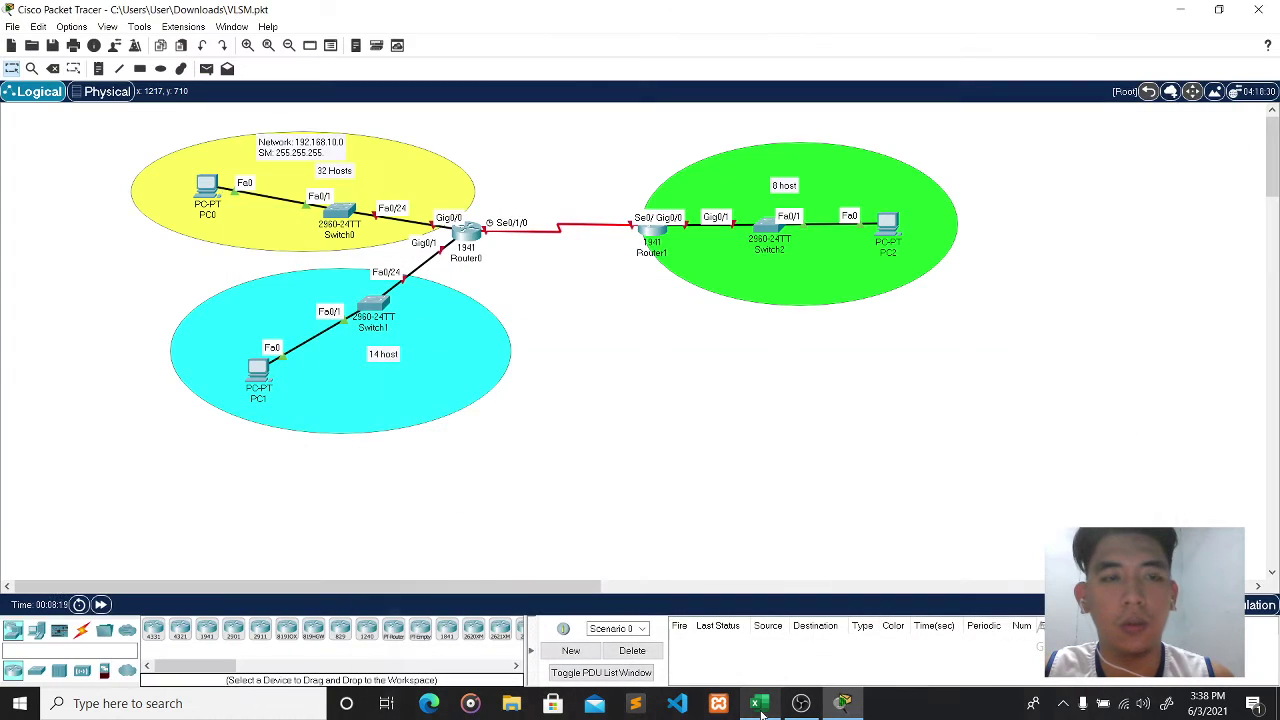
left_click(325, 154)
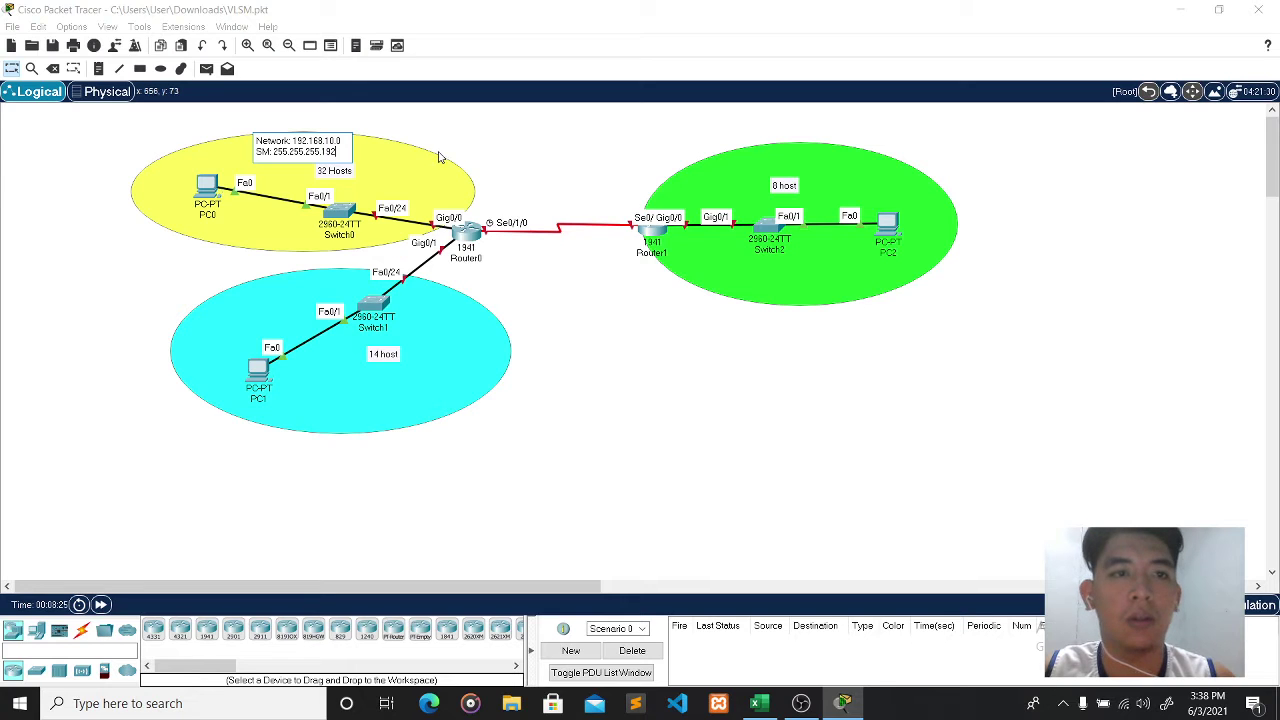
left_click(103, 69)
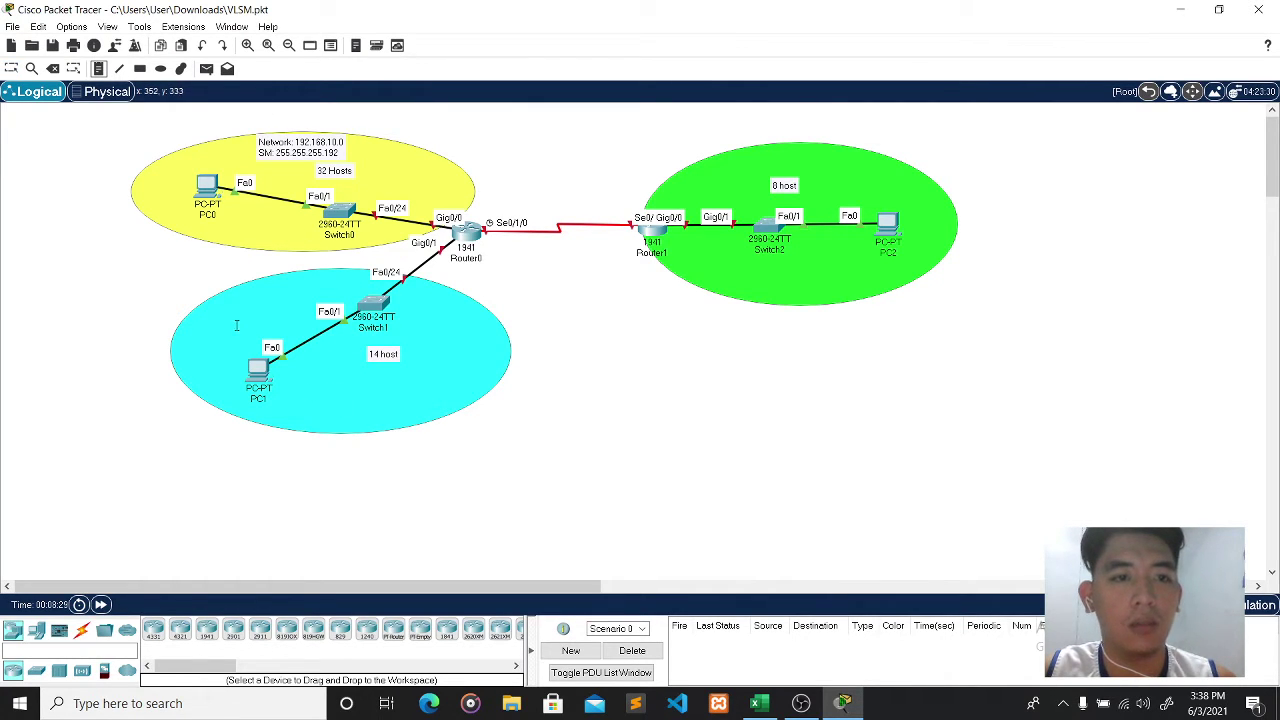
- Try a new note in the blue network, check the Excel table, then discard it
left_click(192, 297)
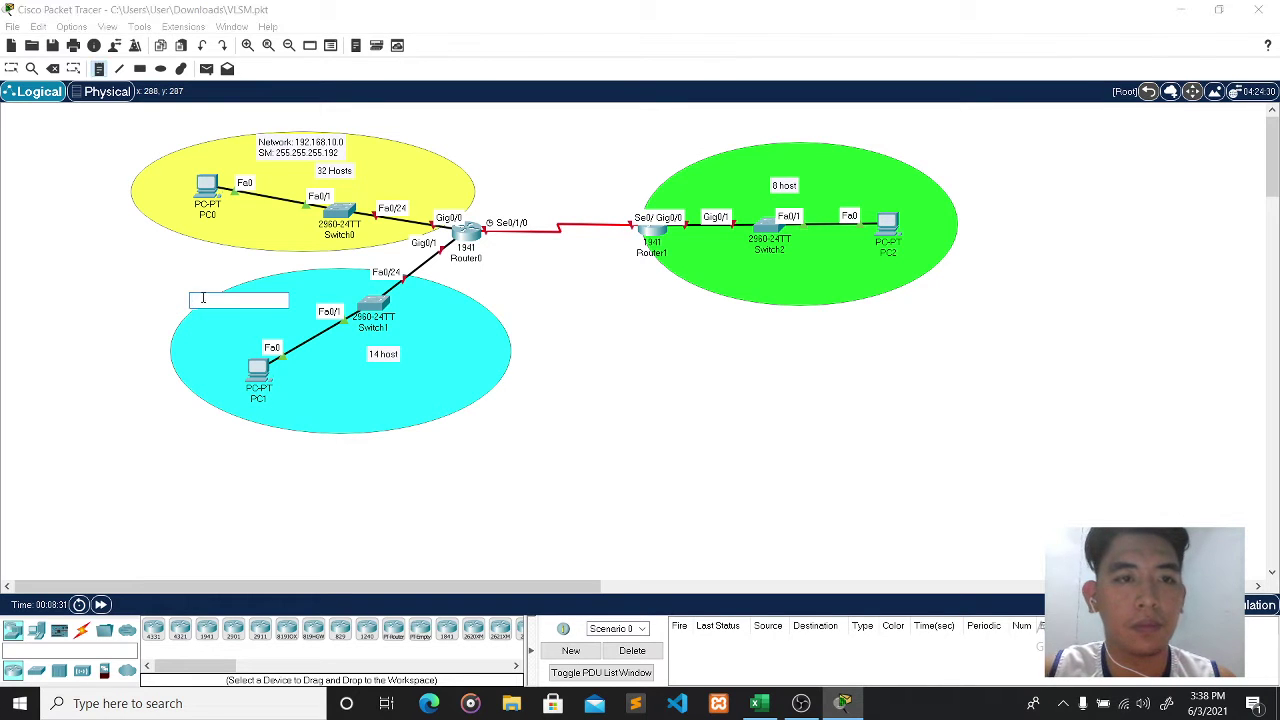
type("1")
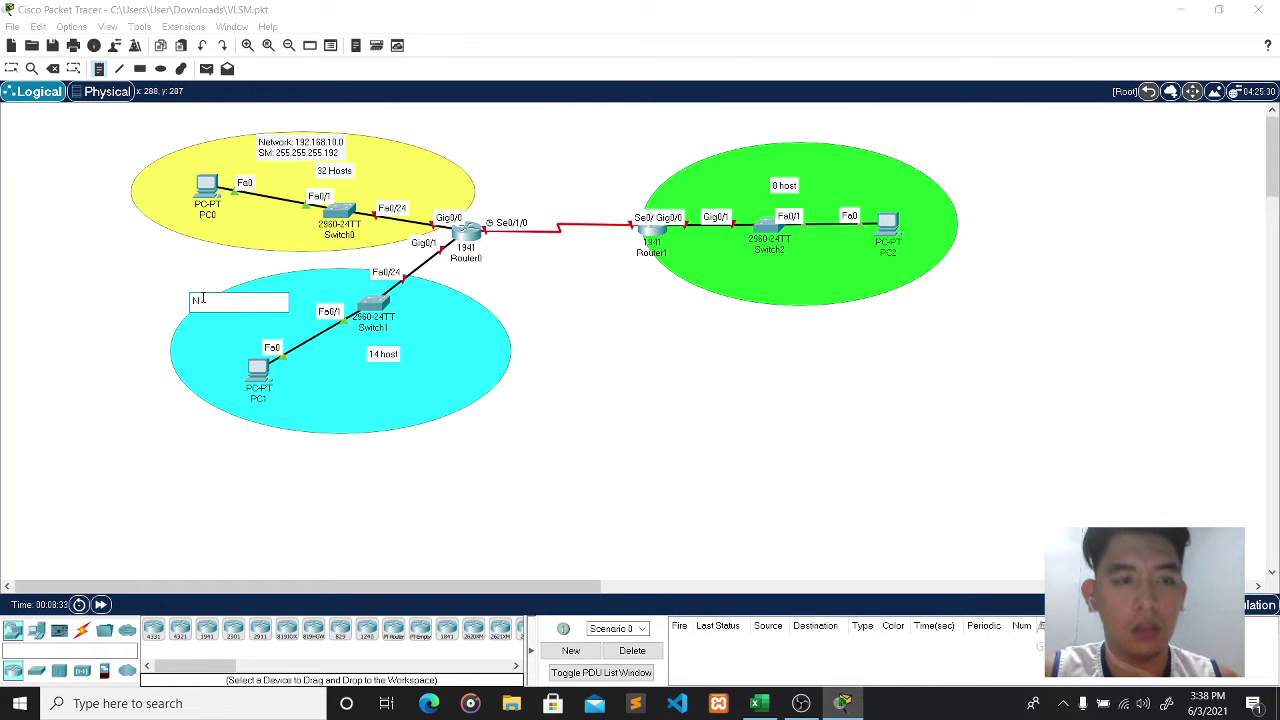
type("ew")
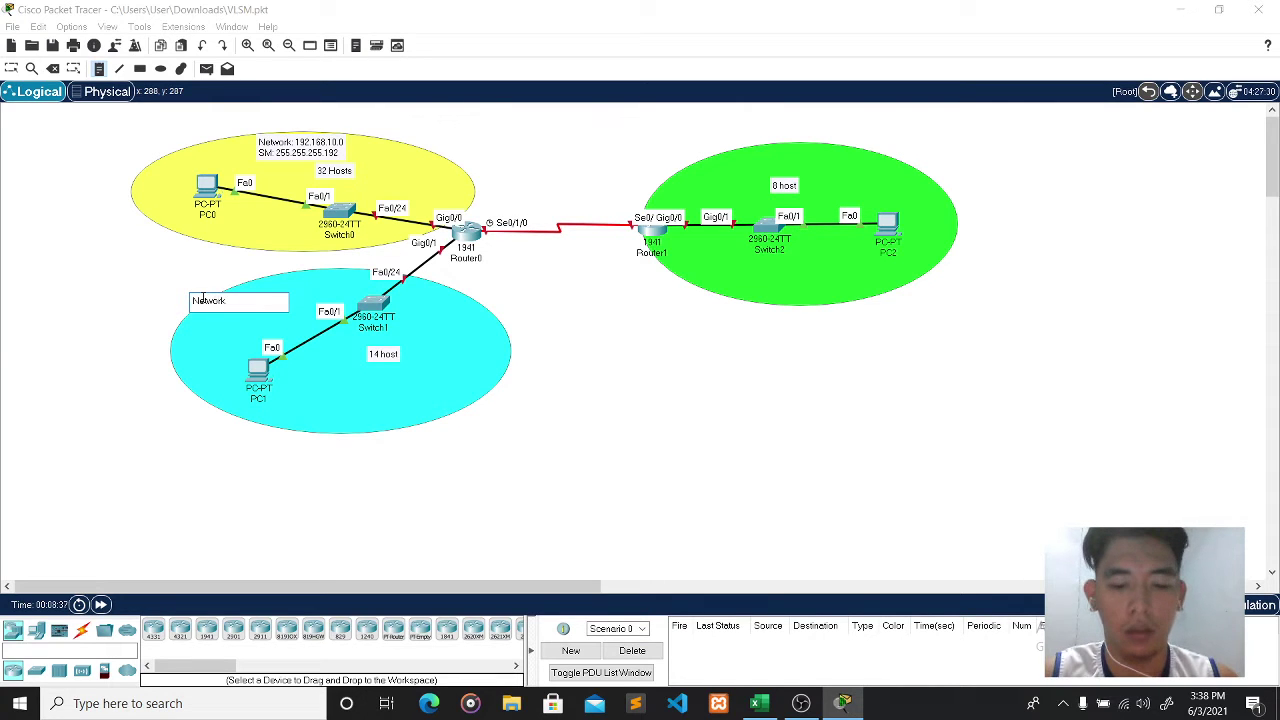
key("BackSpace")
key("BackSpace")
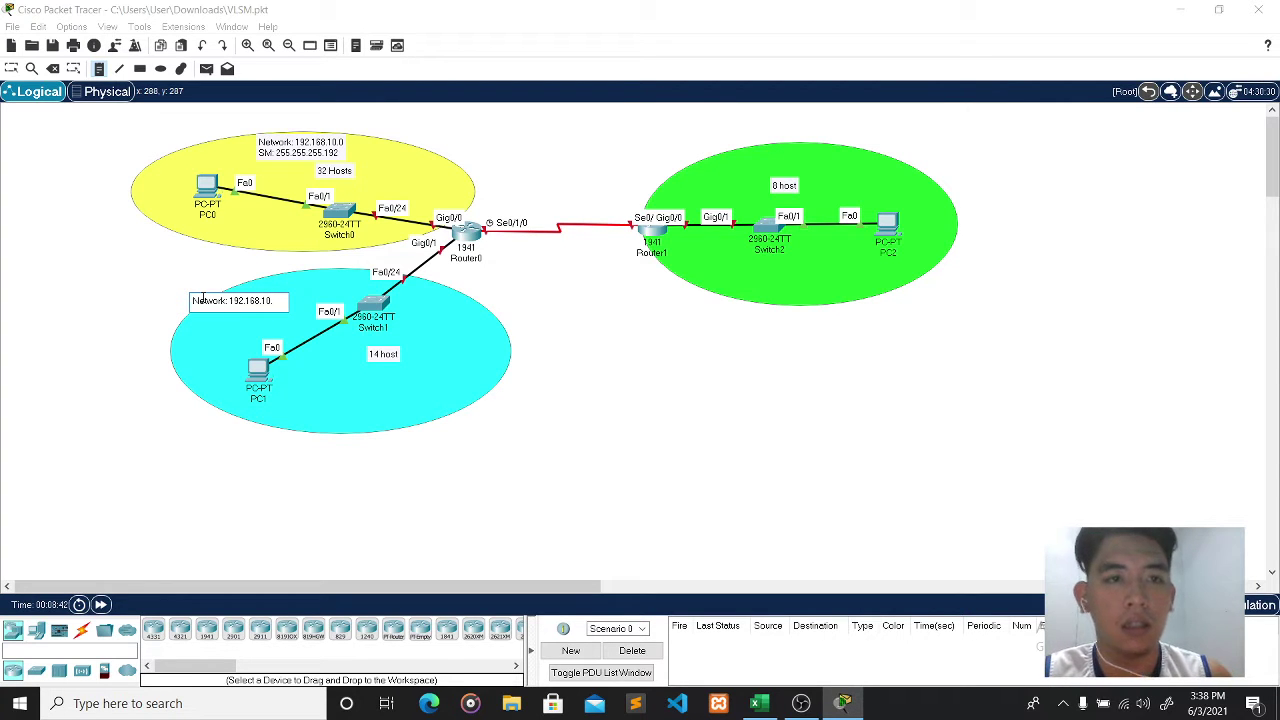
left_click(764, 705)
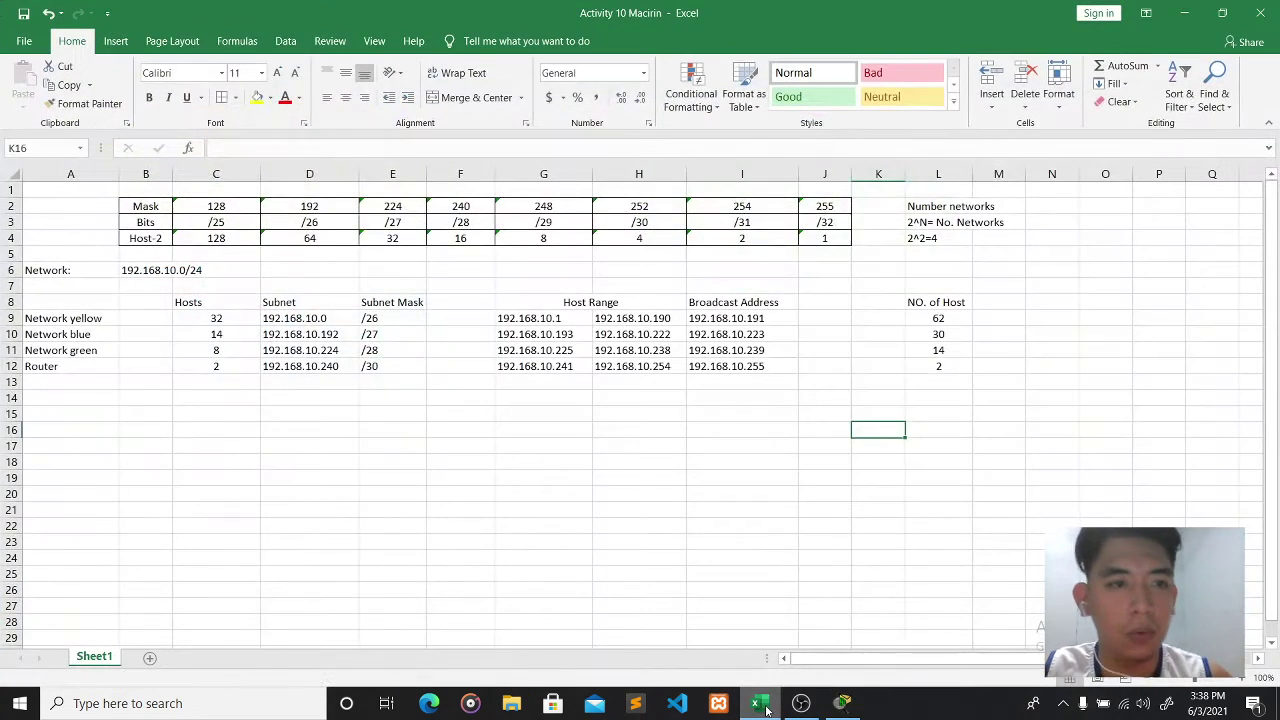
left_click(764, 705)
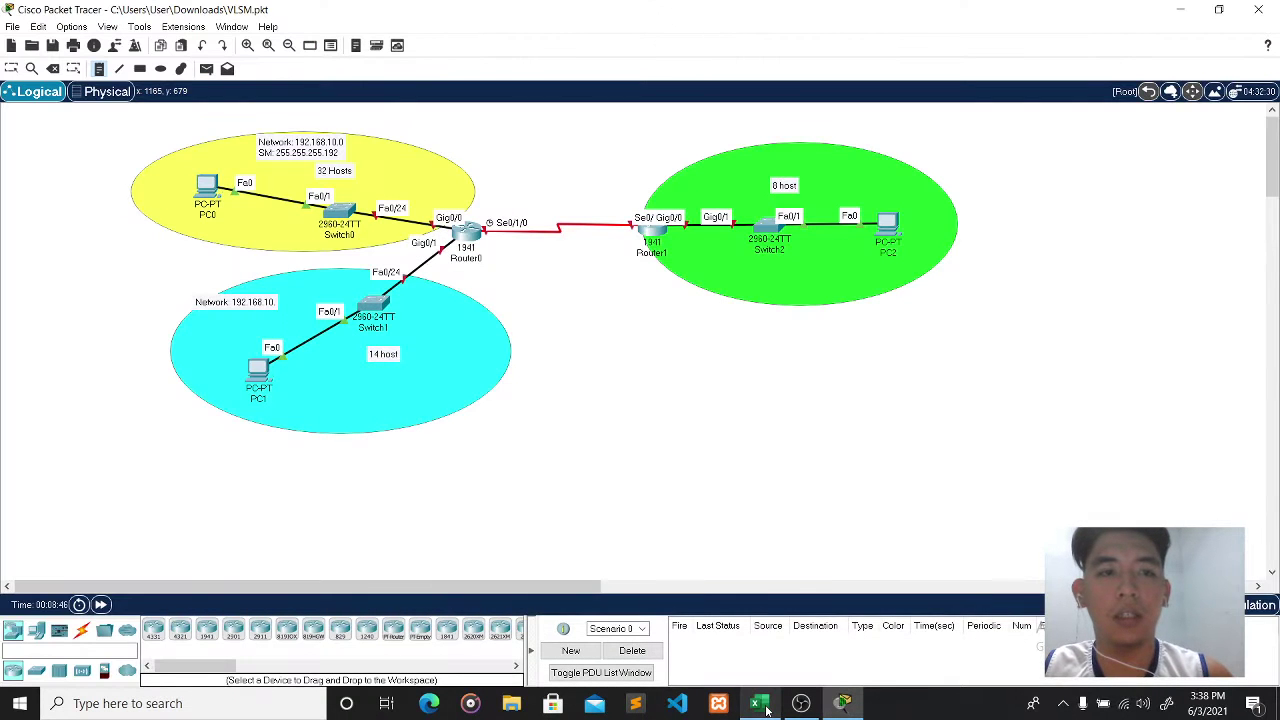
key("Escape")
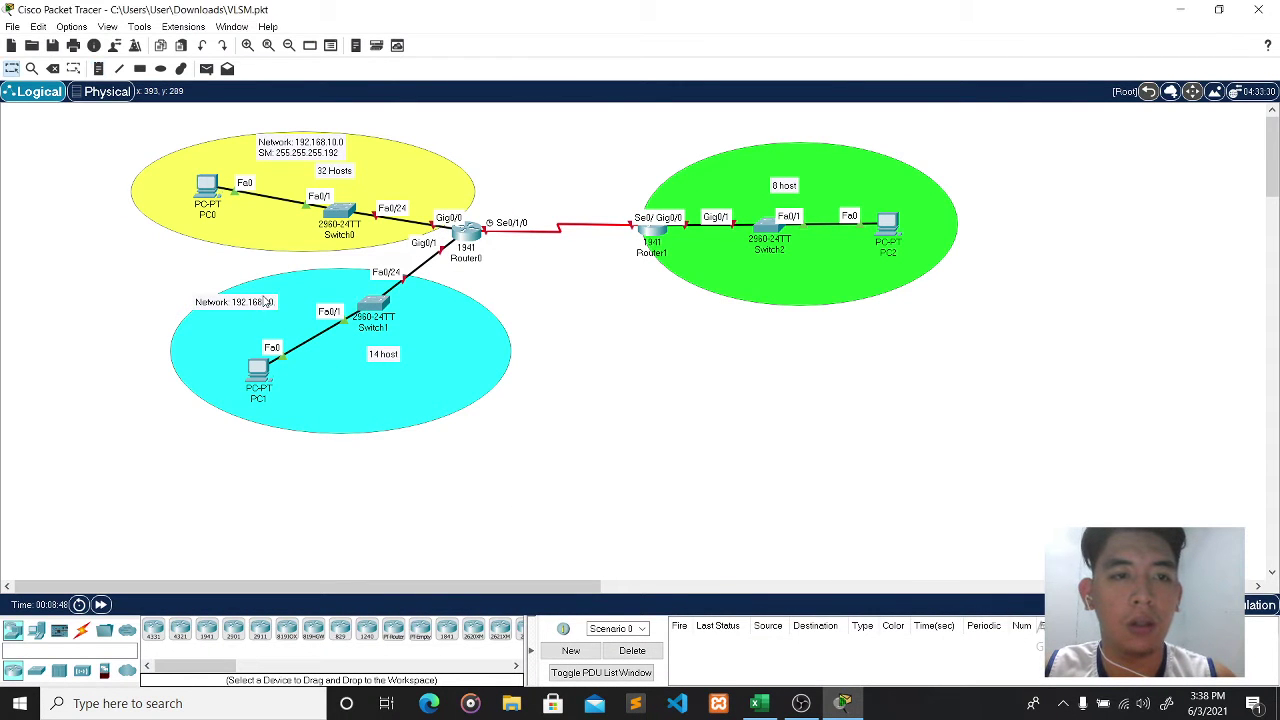
- Complete the blue note as Network: 192.168.10.192 and SM: 255.255.255.224, then move it to the top edge
left_click(276, 300)
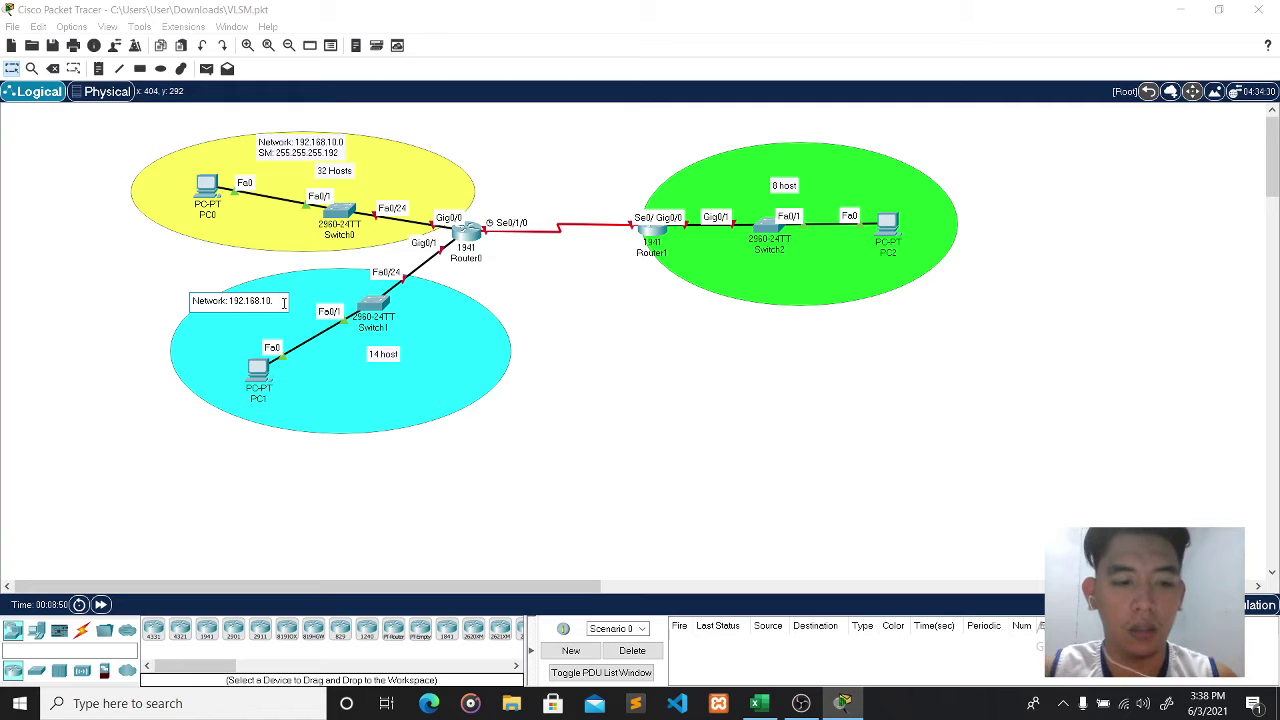
type("192")
key("Return")
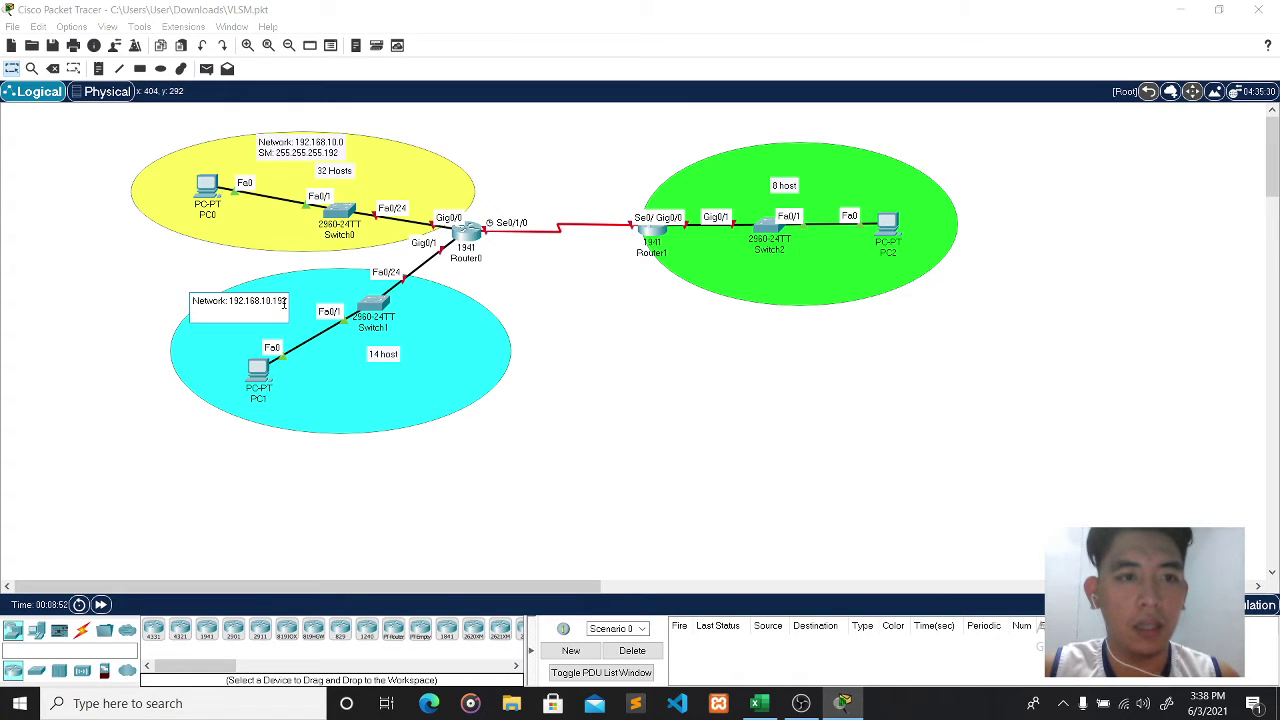
type("SM")
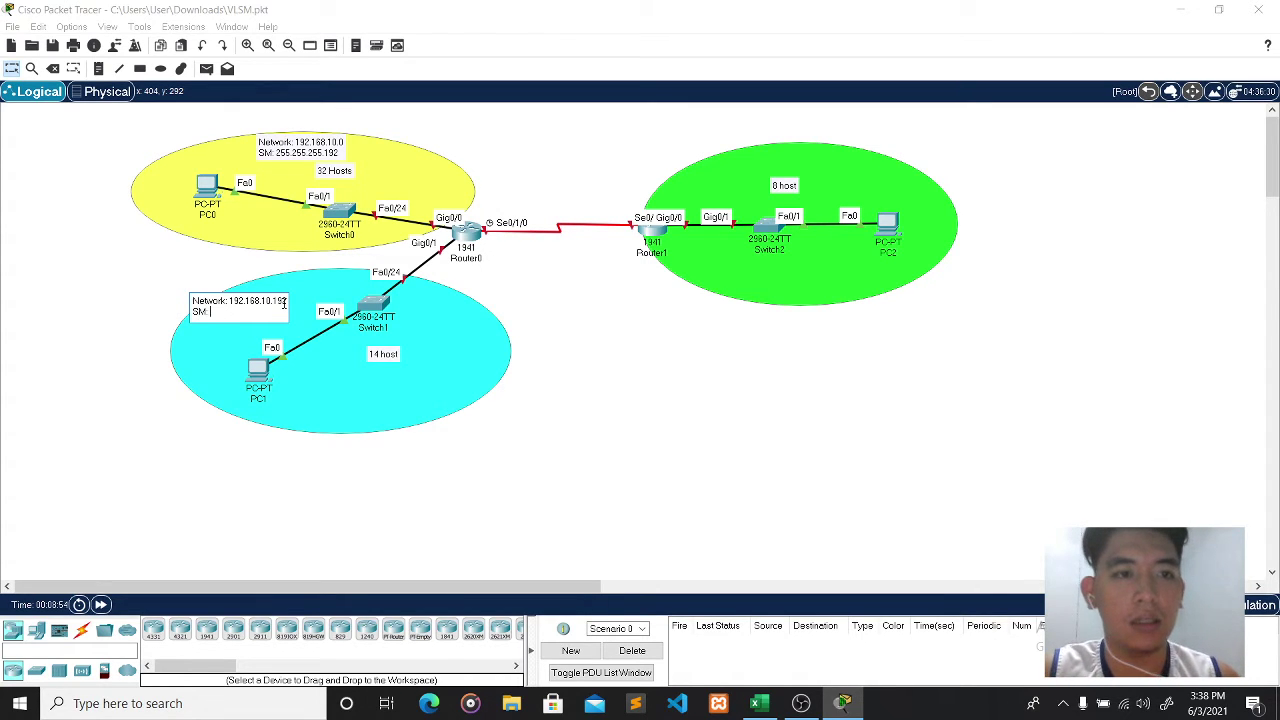
type(": 255.25")
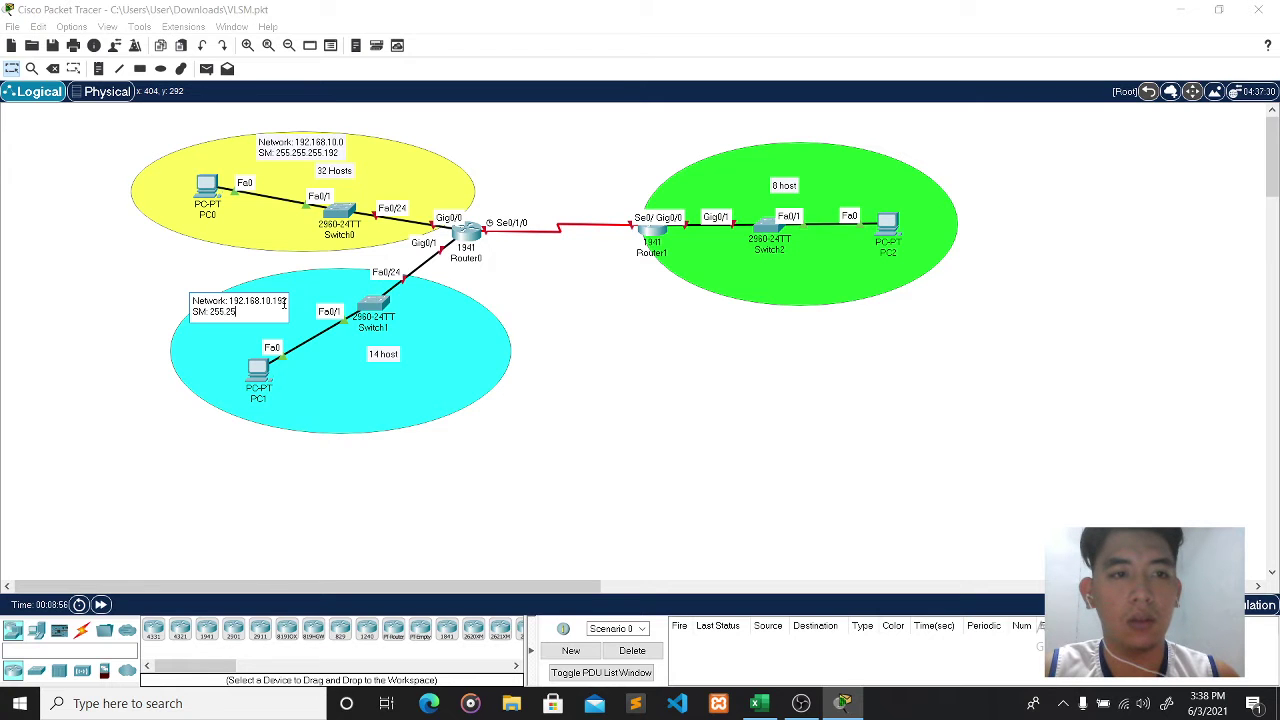
type("5.255")
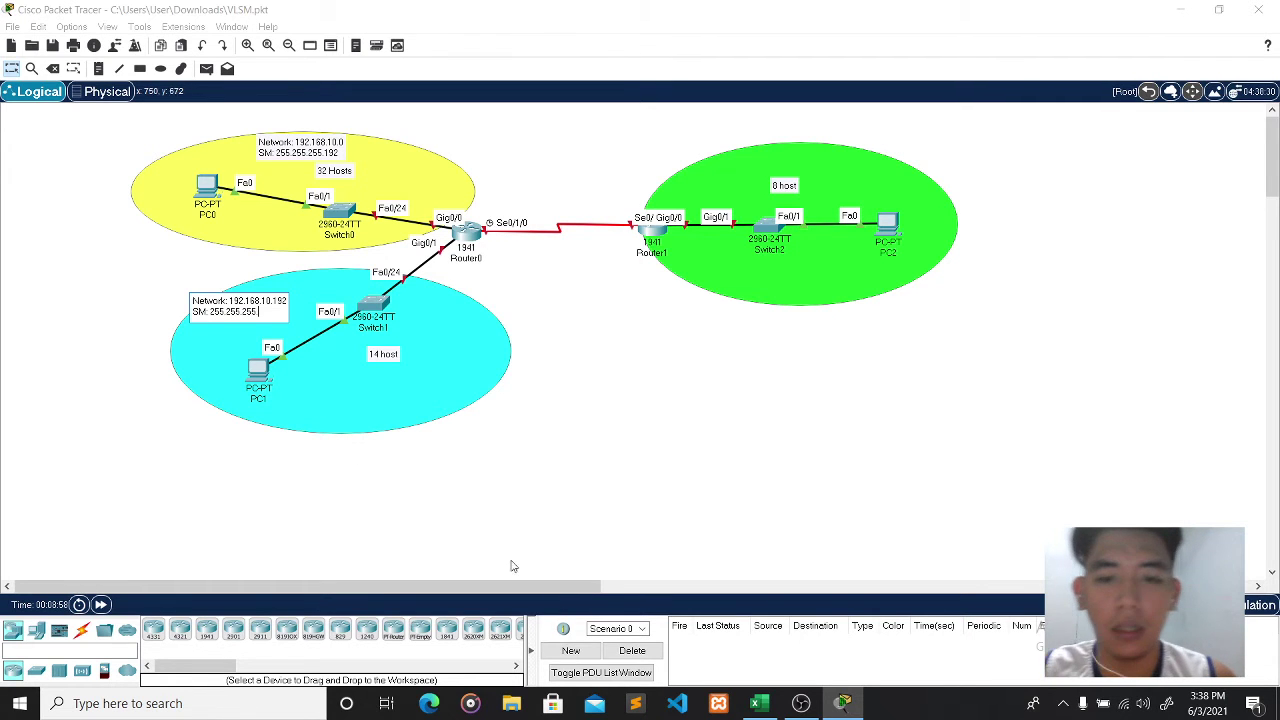
left_click(759, 703)
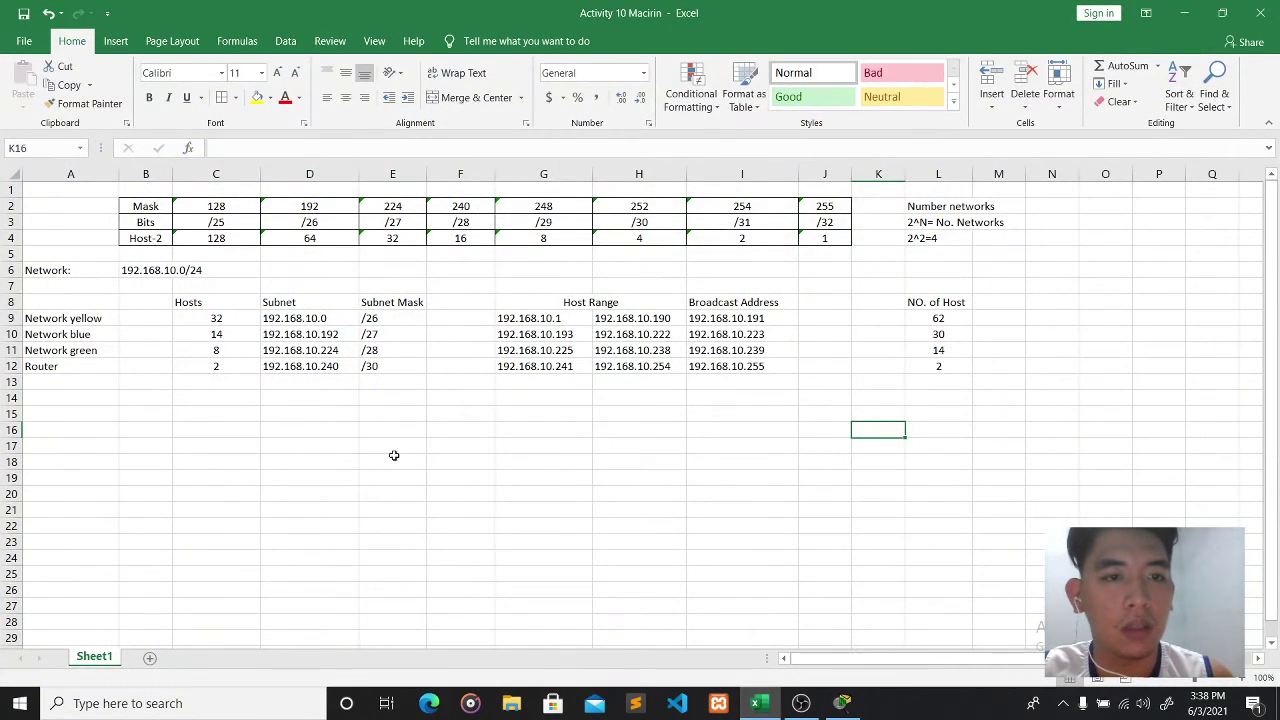
left_click(840, 705)
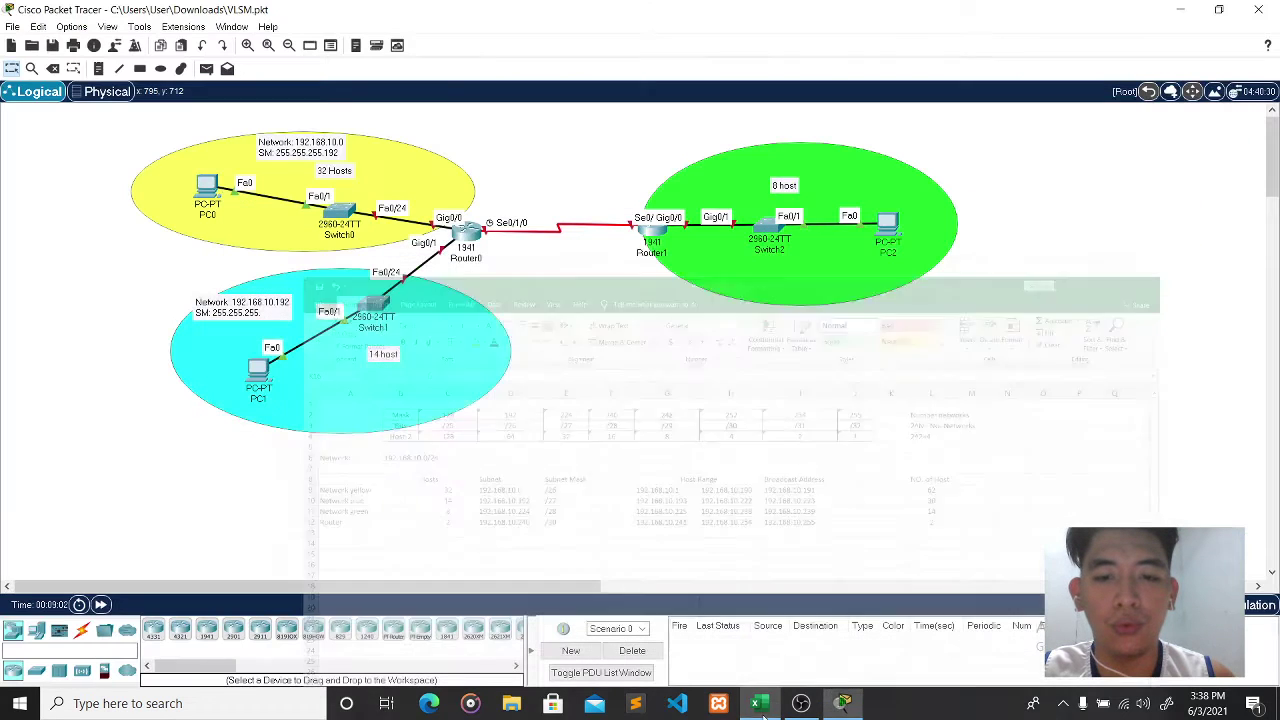
left_click(266, 311)
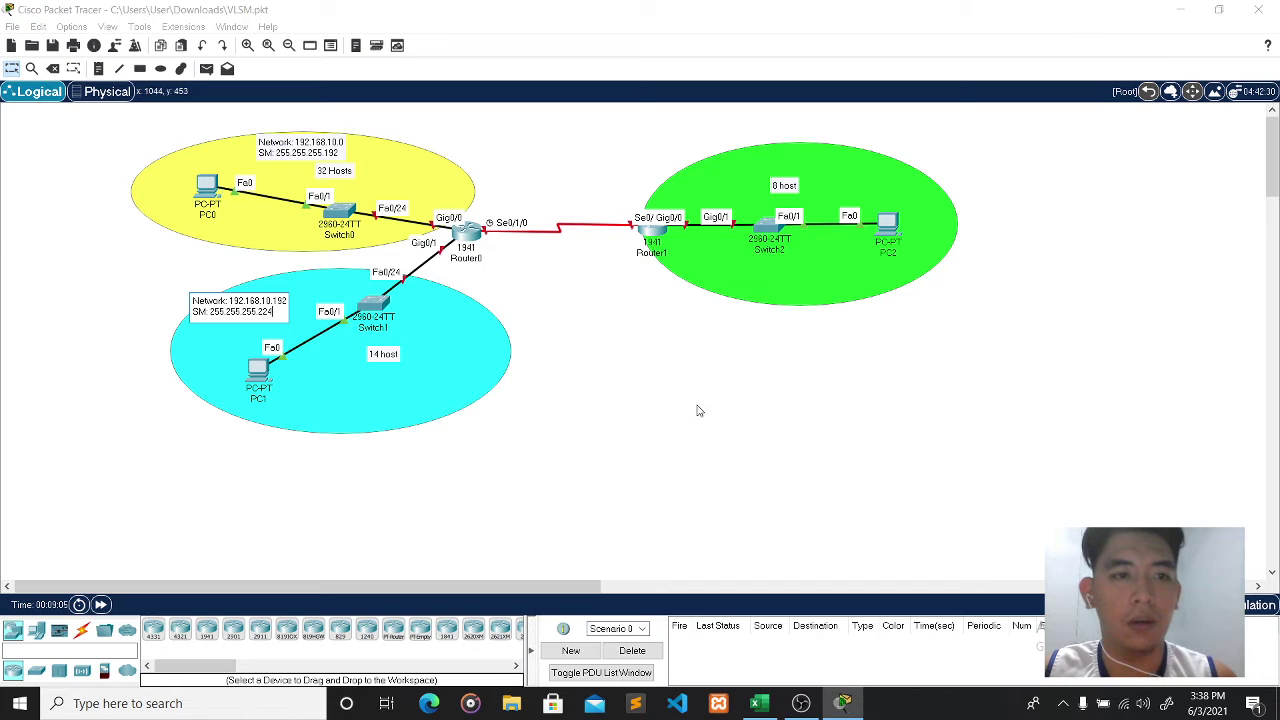
left_click(663, 413)
left_click_drag(261, 304, 295, 271)
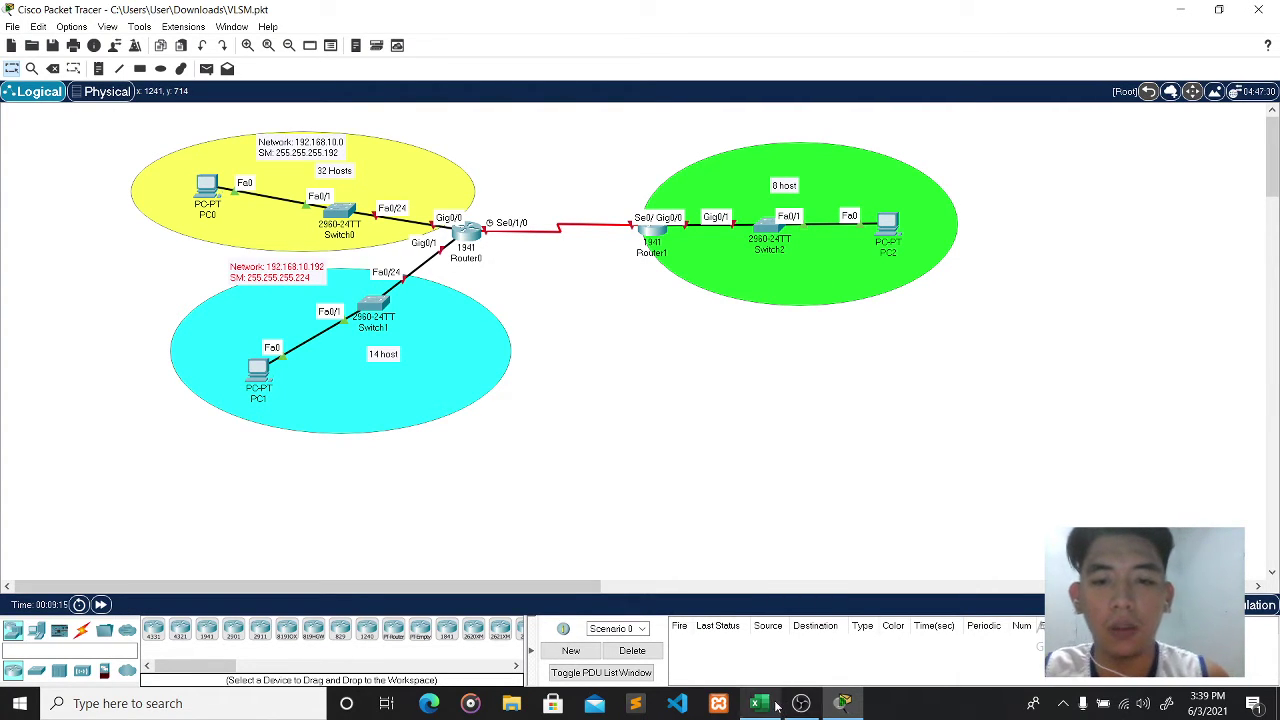
- Add a green network note reading Network: 192.168.10.240
left_click(98, 68)
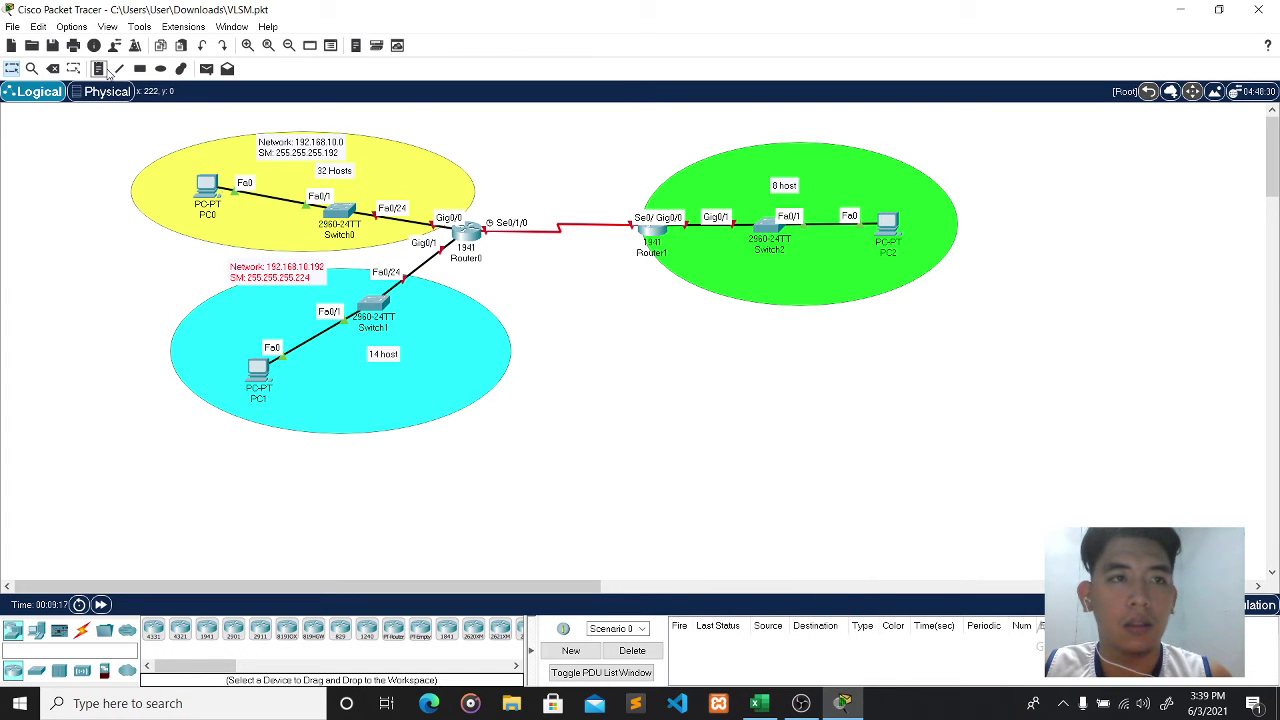
left_click(760, 155)
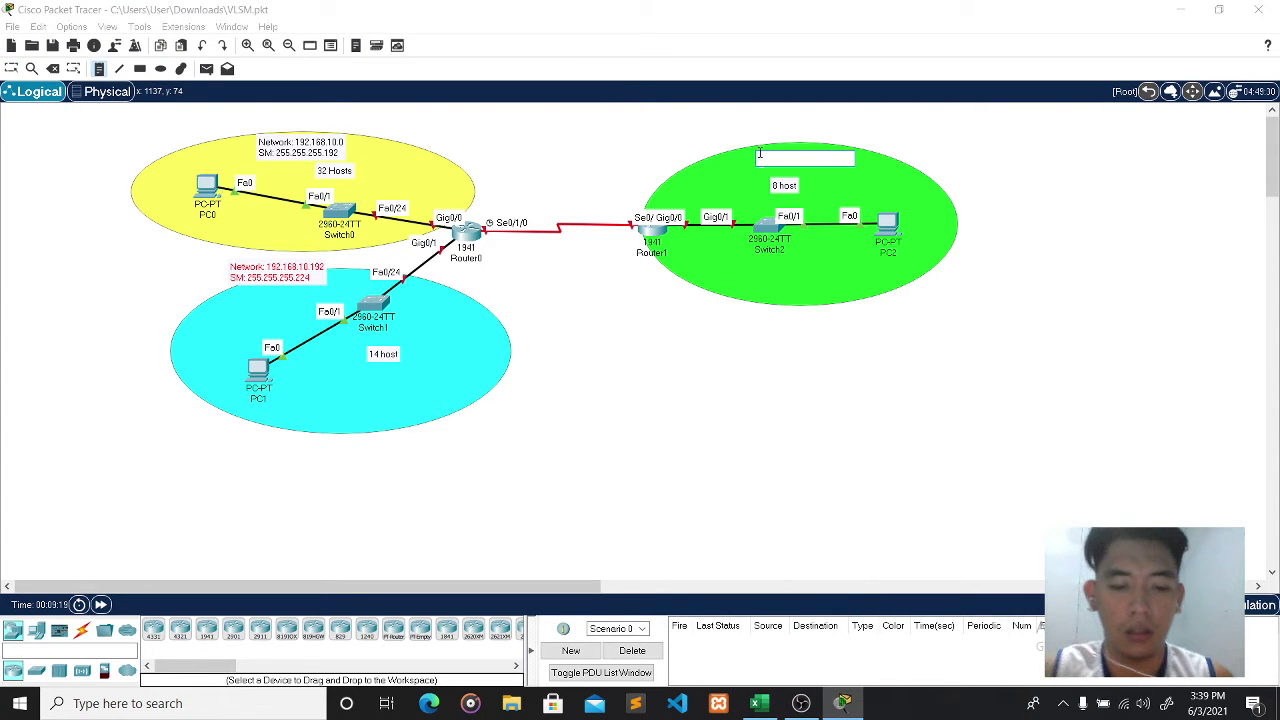
type("NET")
key("BackSpace")
key("BackSpace")
key("BackSpace")
type("Ne")
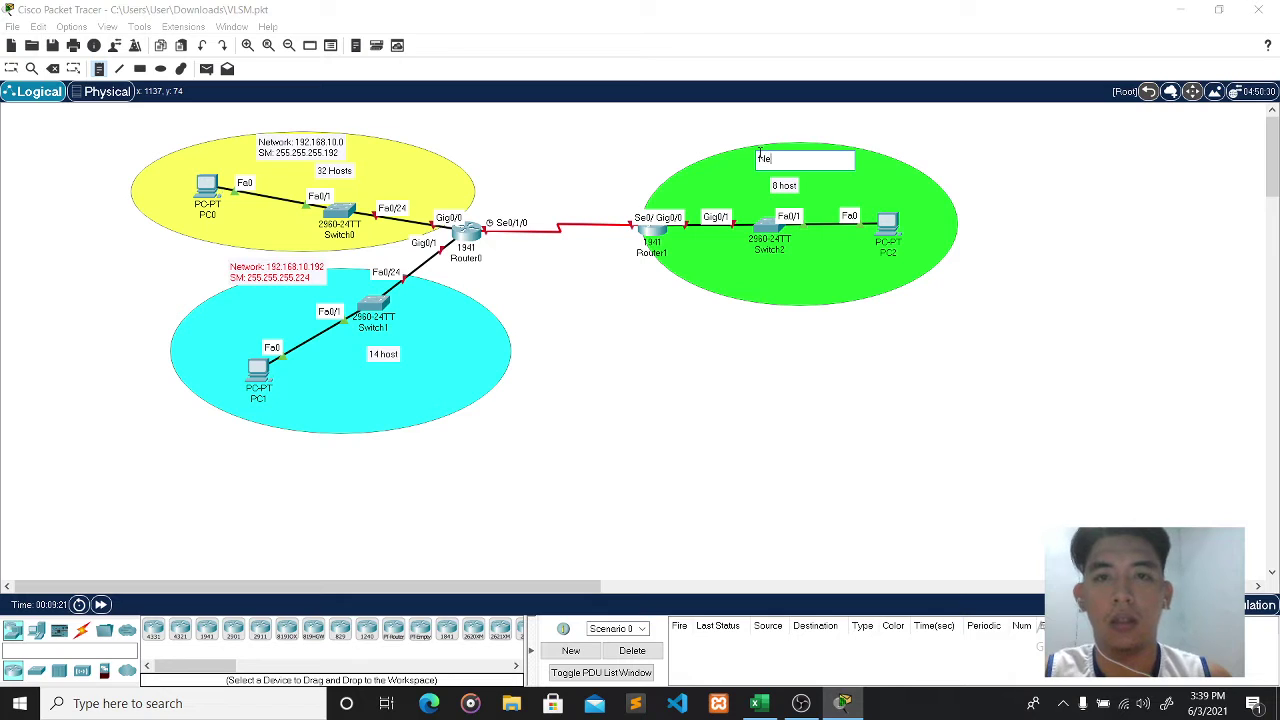
type("twork: 192")
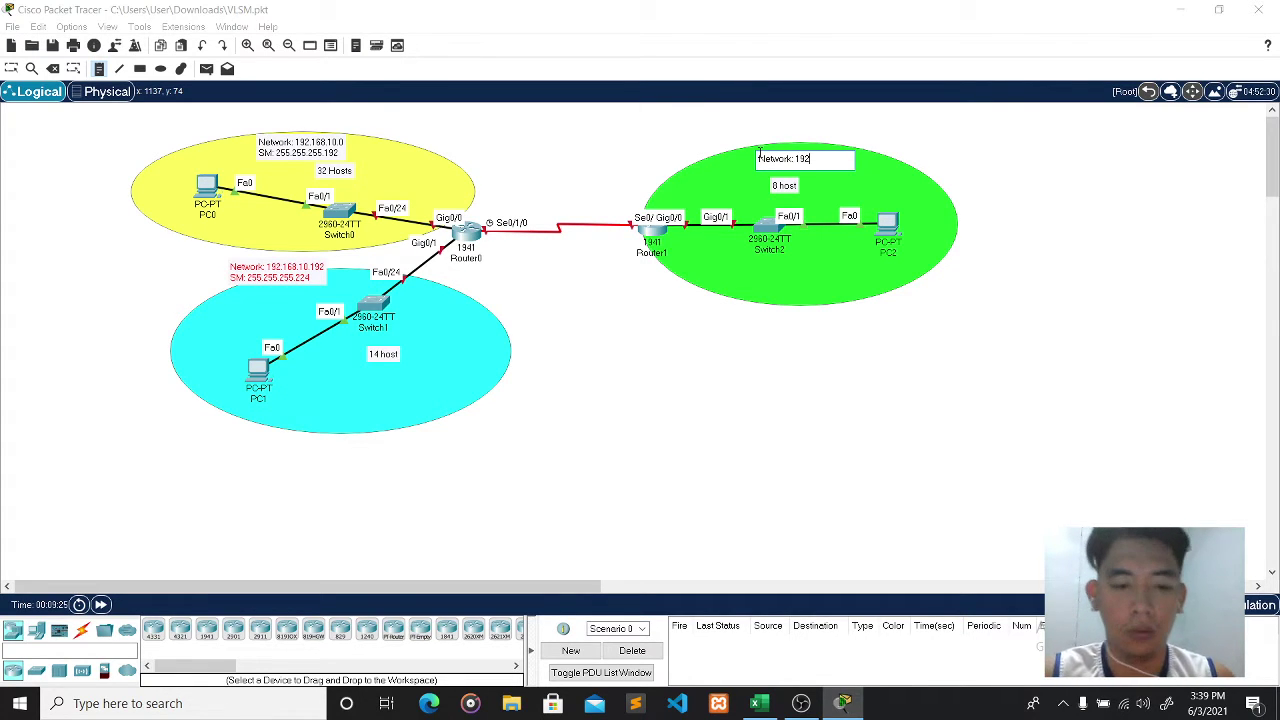
type(".168.10.")
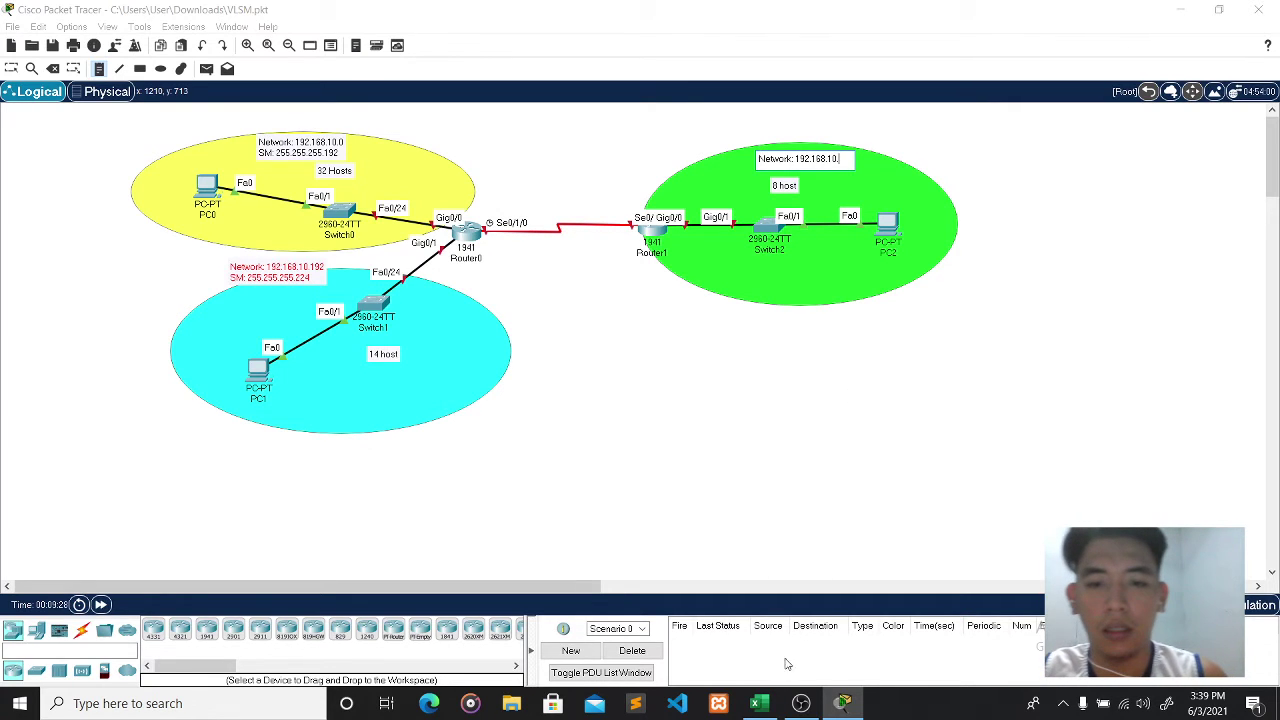
left_click(775, 710)
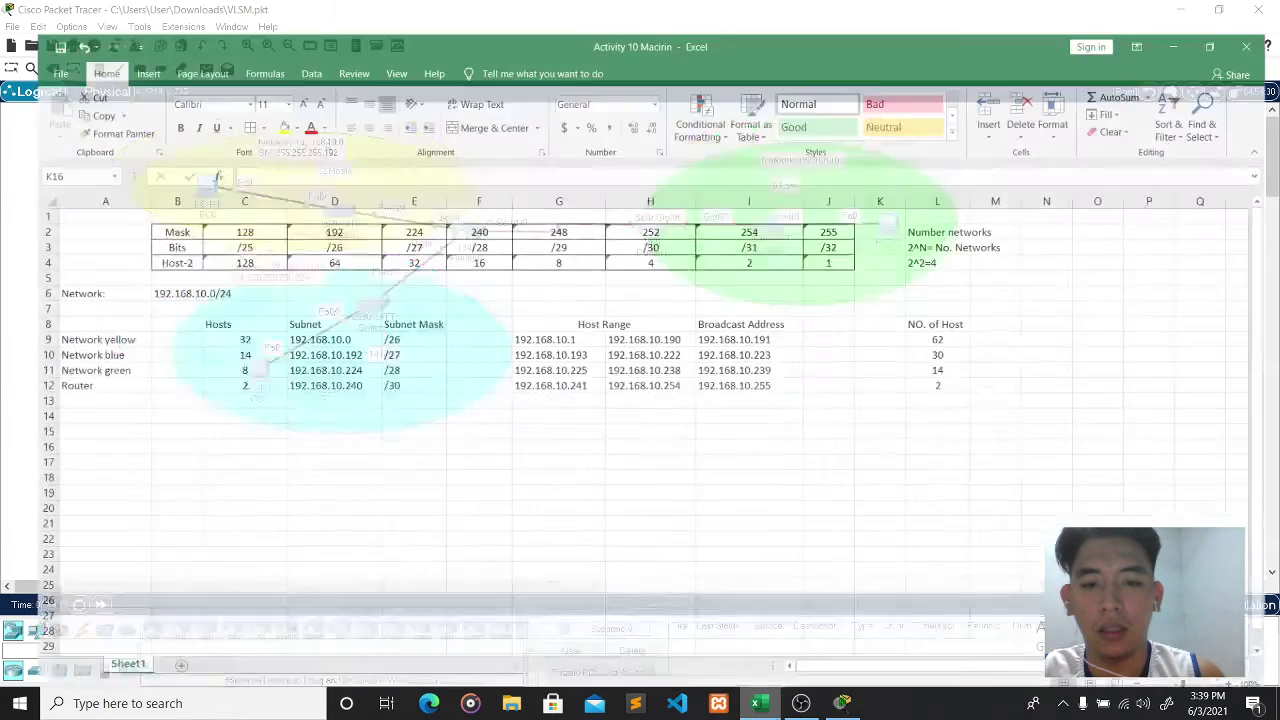
left_click(842, 703)
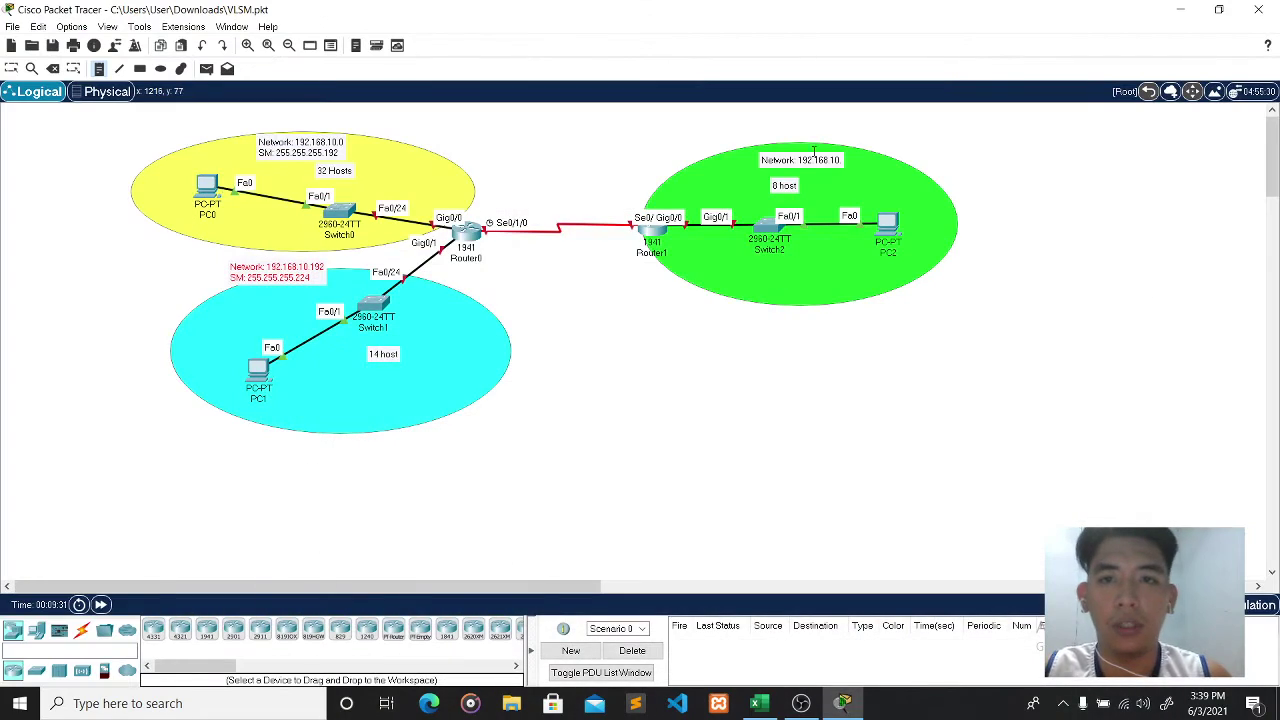
type("0.")
key("Escape")
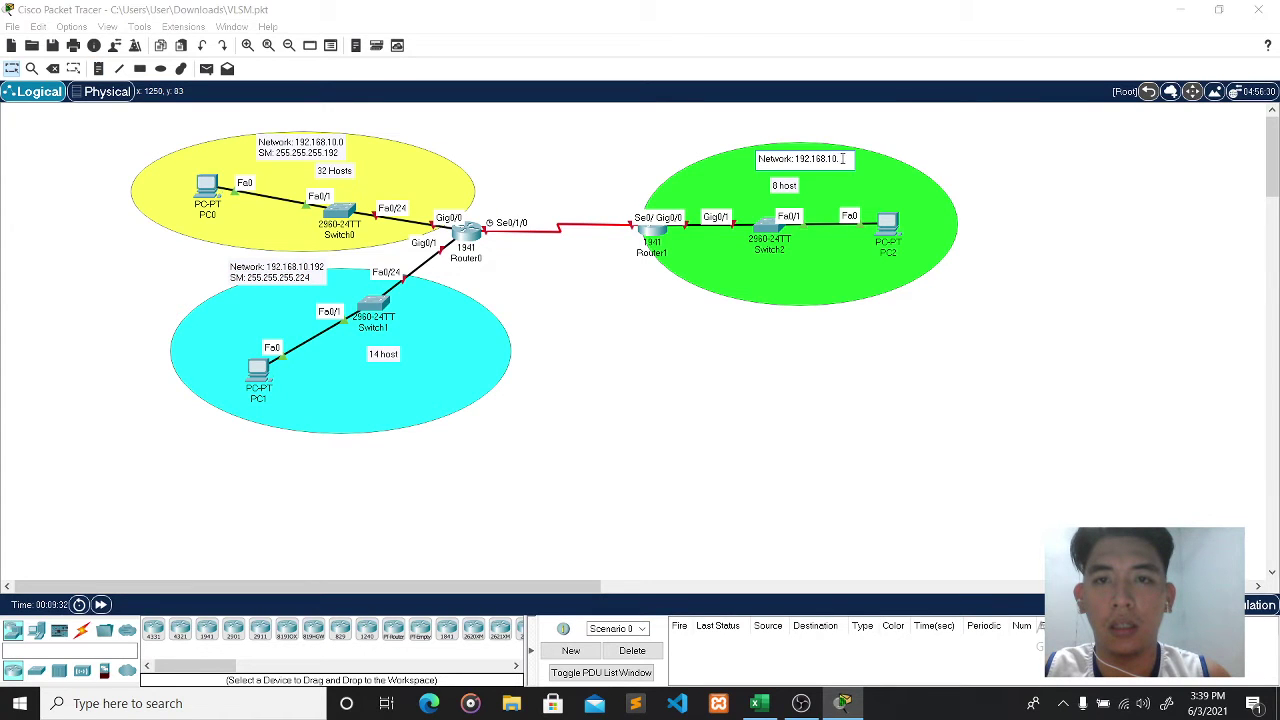
type("2")
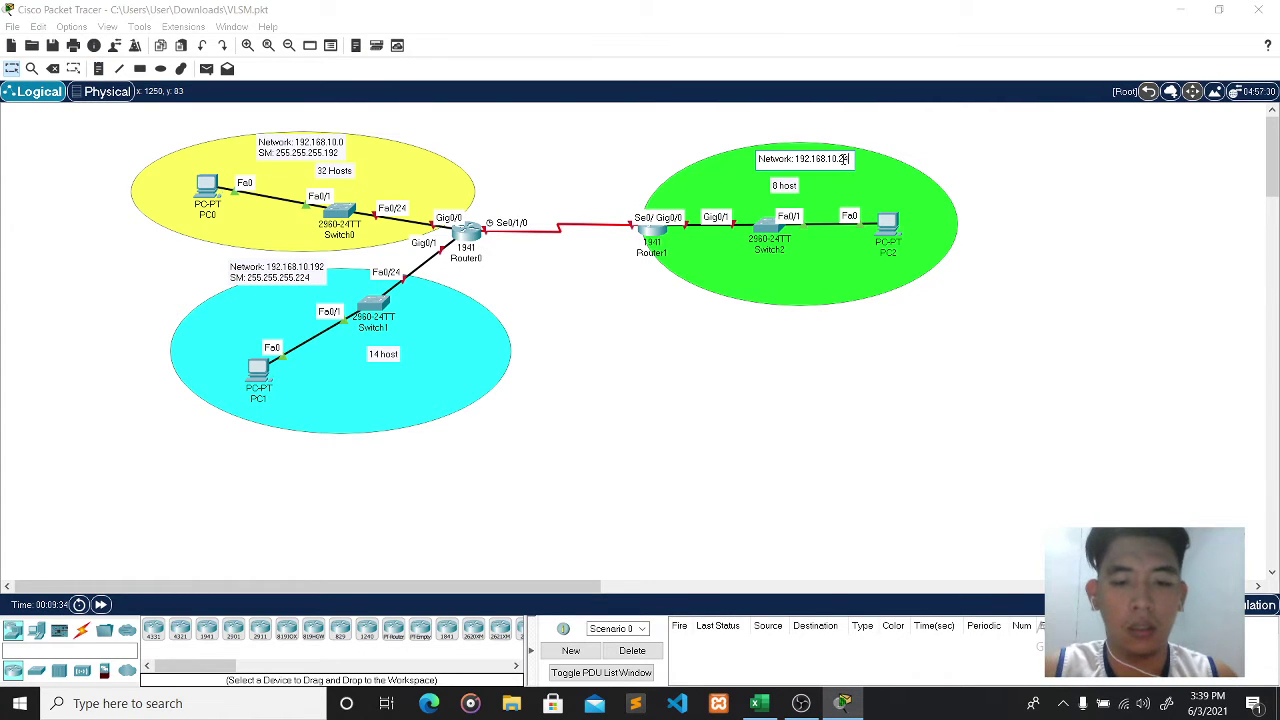
type("40")
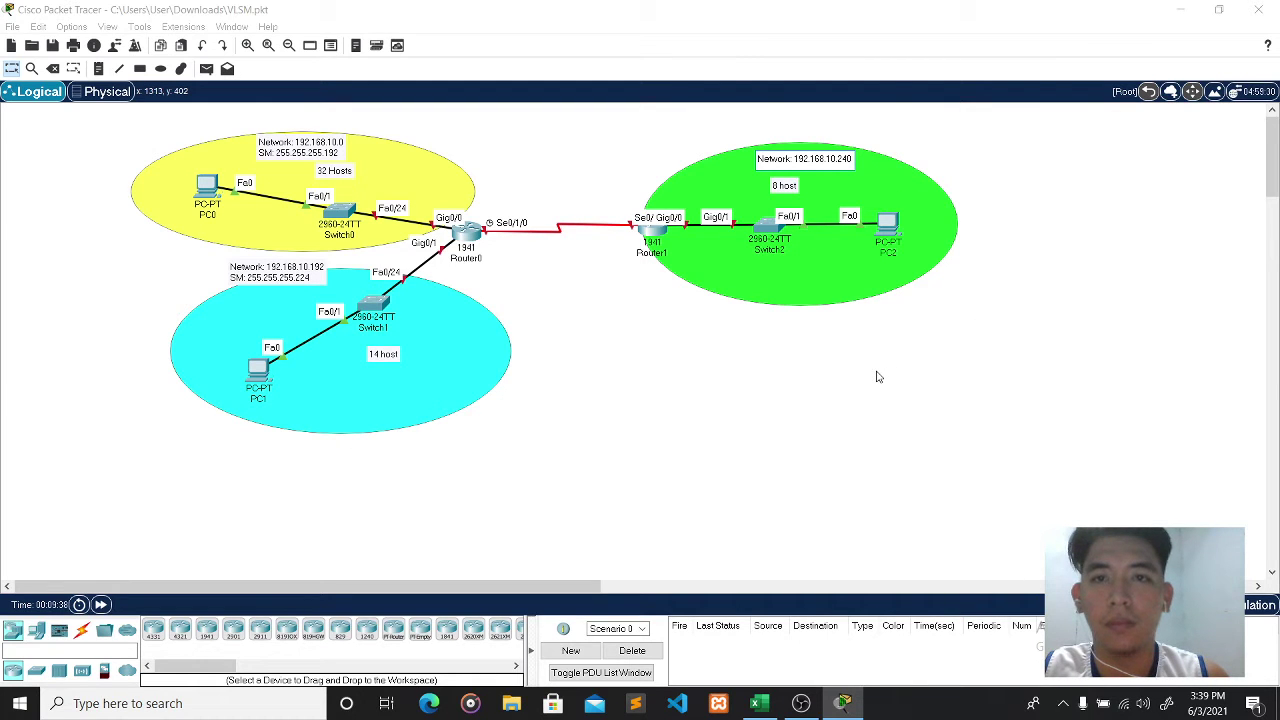
- Add the second line SM: 255.255.255.248 to the green note
key("Return")
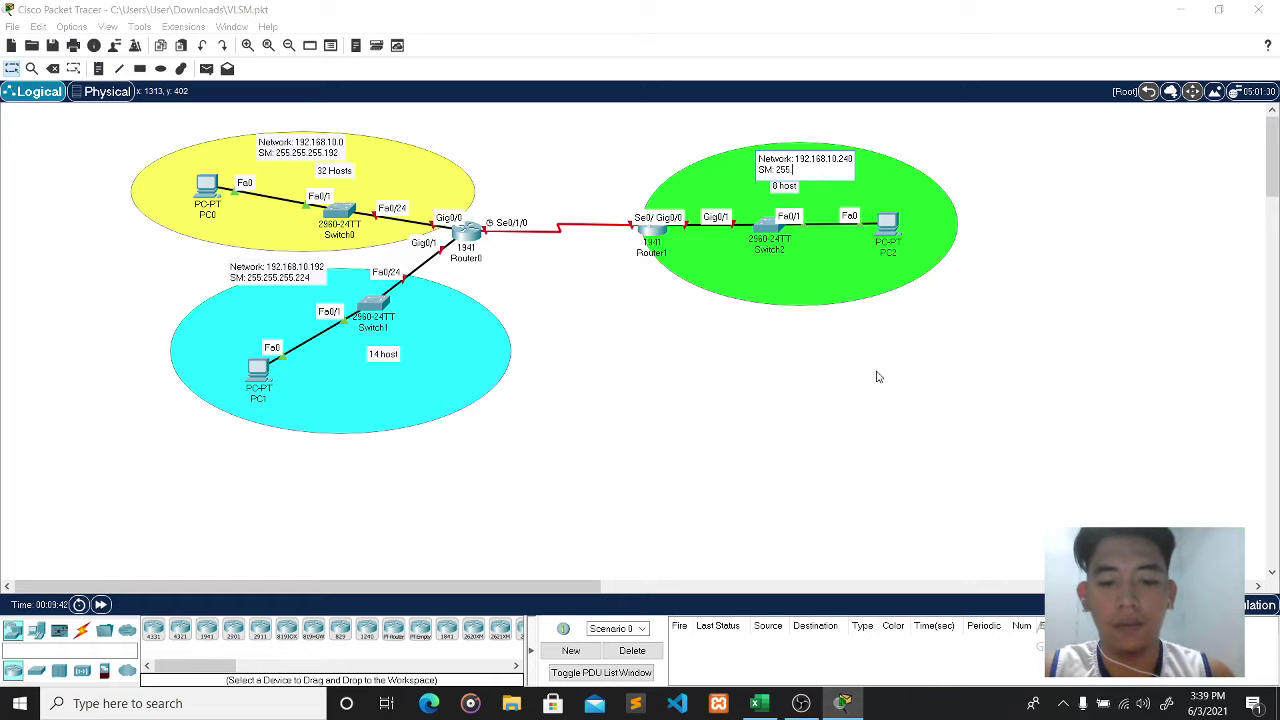
type("SM: 255.255.255.")
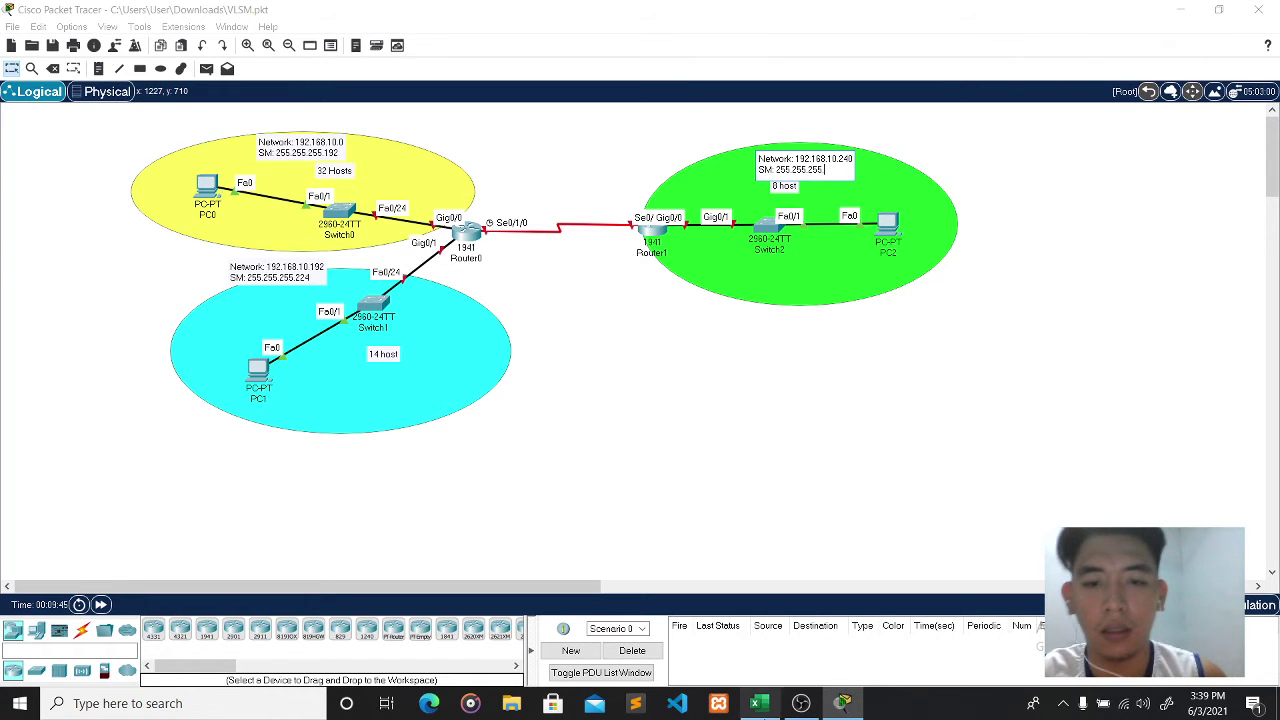
left_click(759, 703)
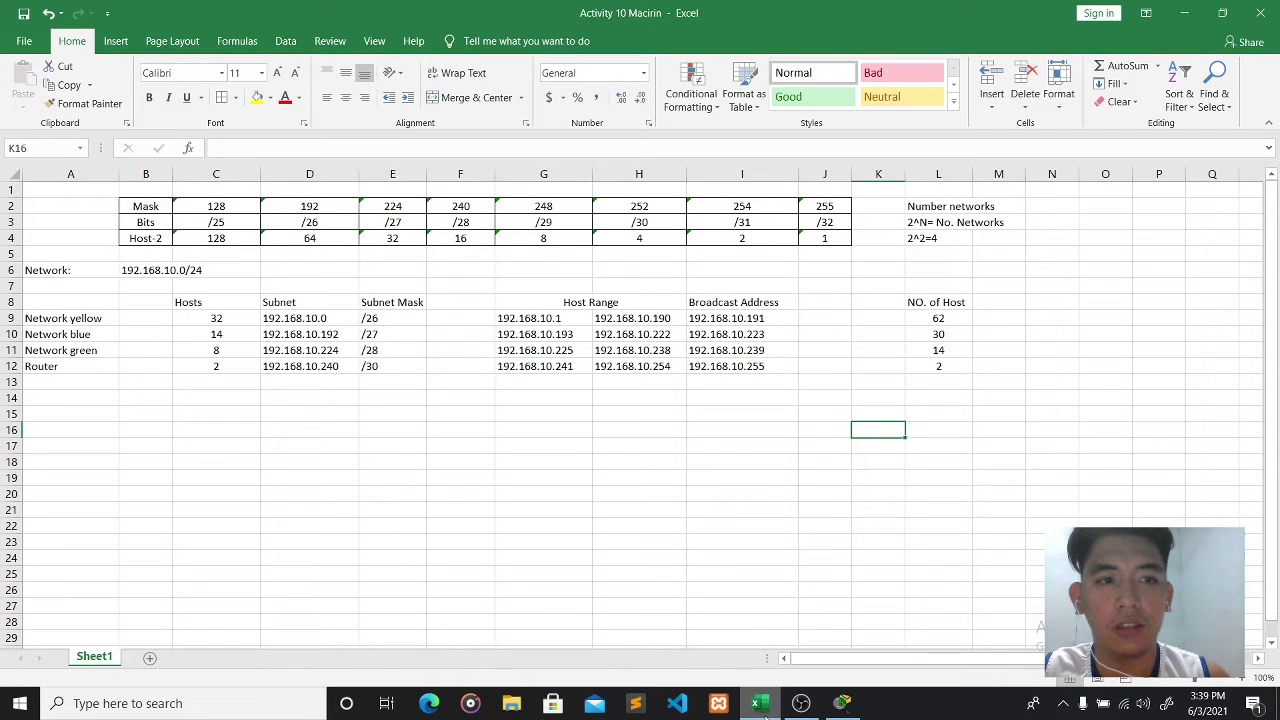
left_click(762, 705)
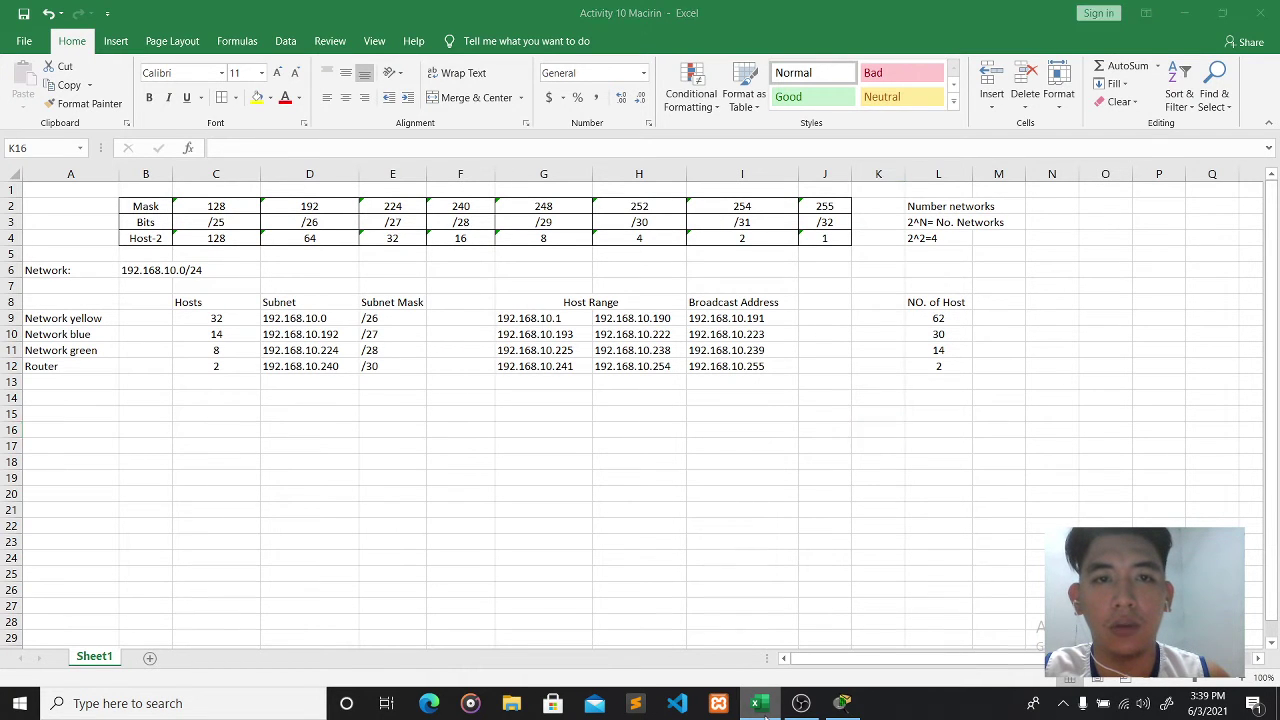
left_click(831, 172)
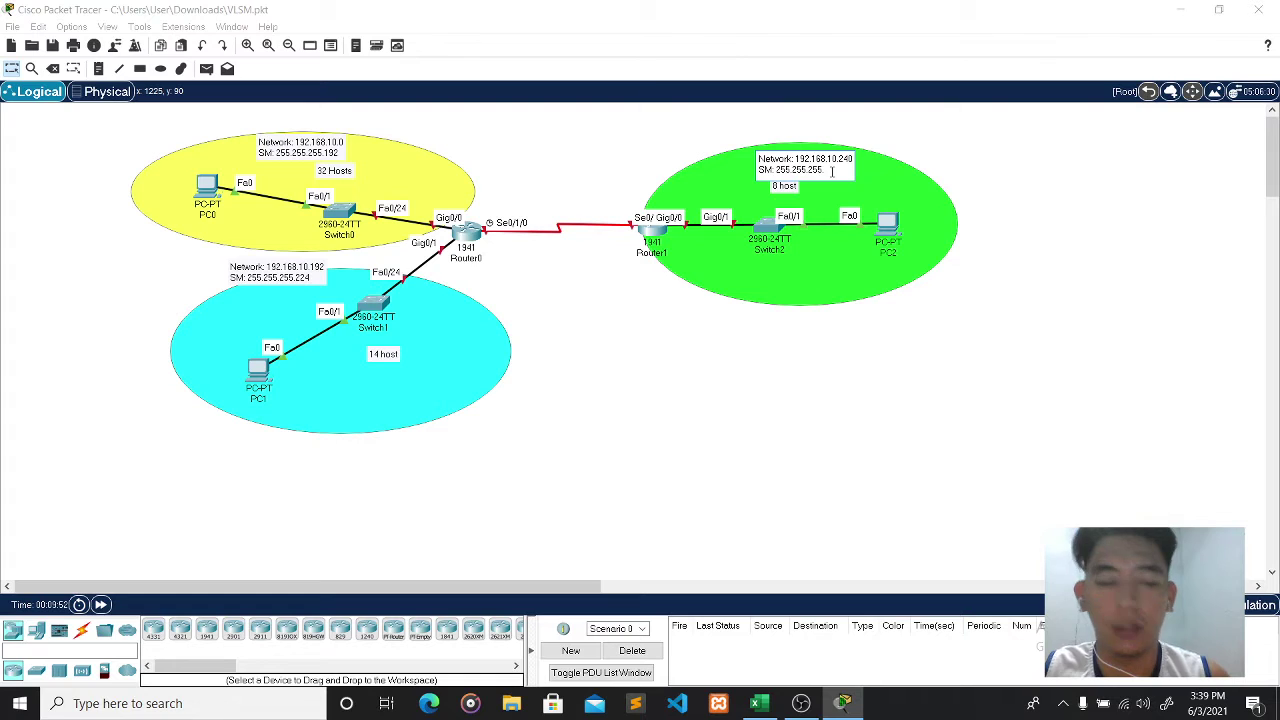
type("248")
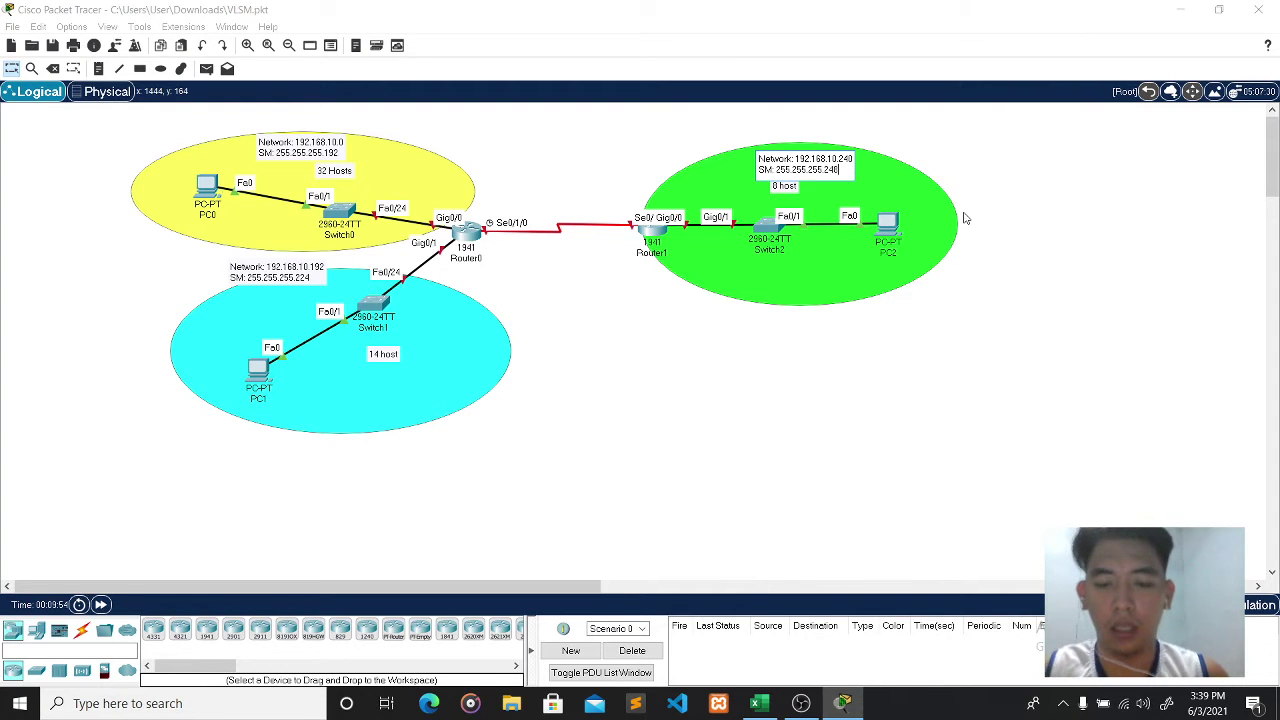
left_click(979, 216)
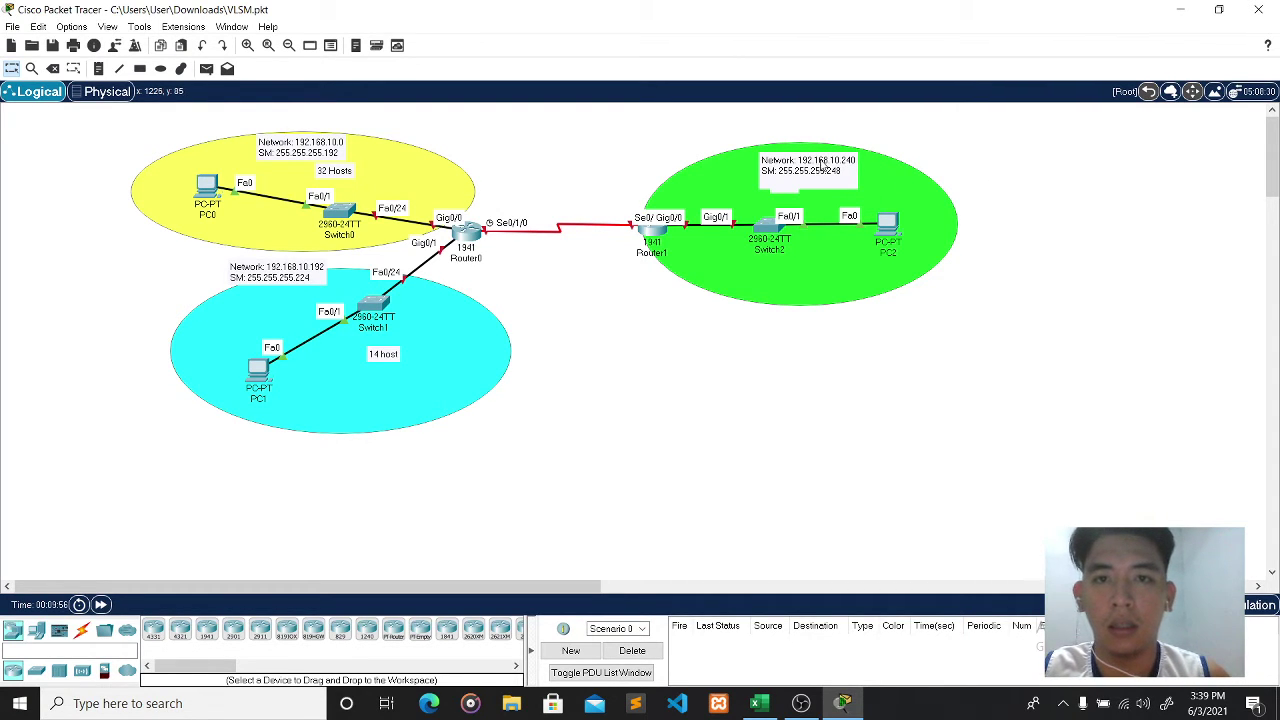
- Add '8 host' to the green note, move it above the ellipse, and shift the blue note down-left
left_click(814, 176)
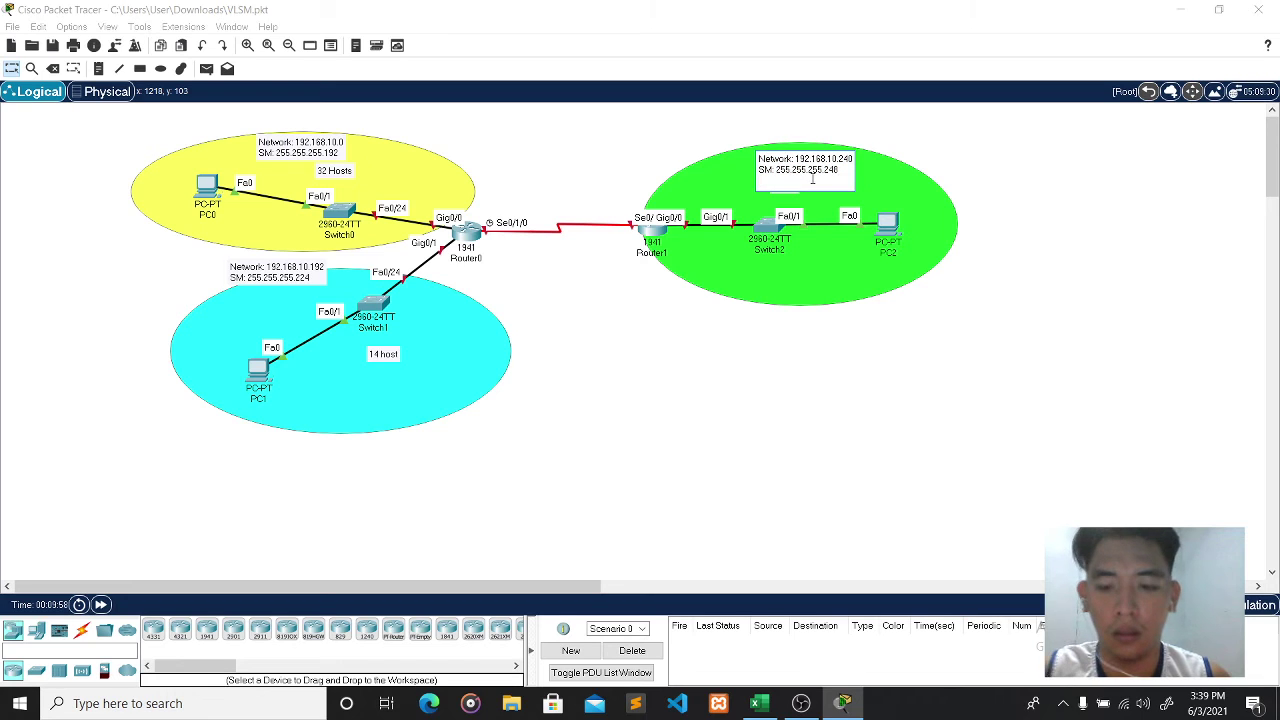
type("8 host")
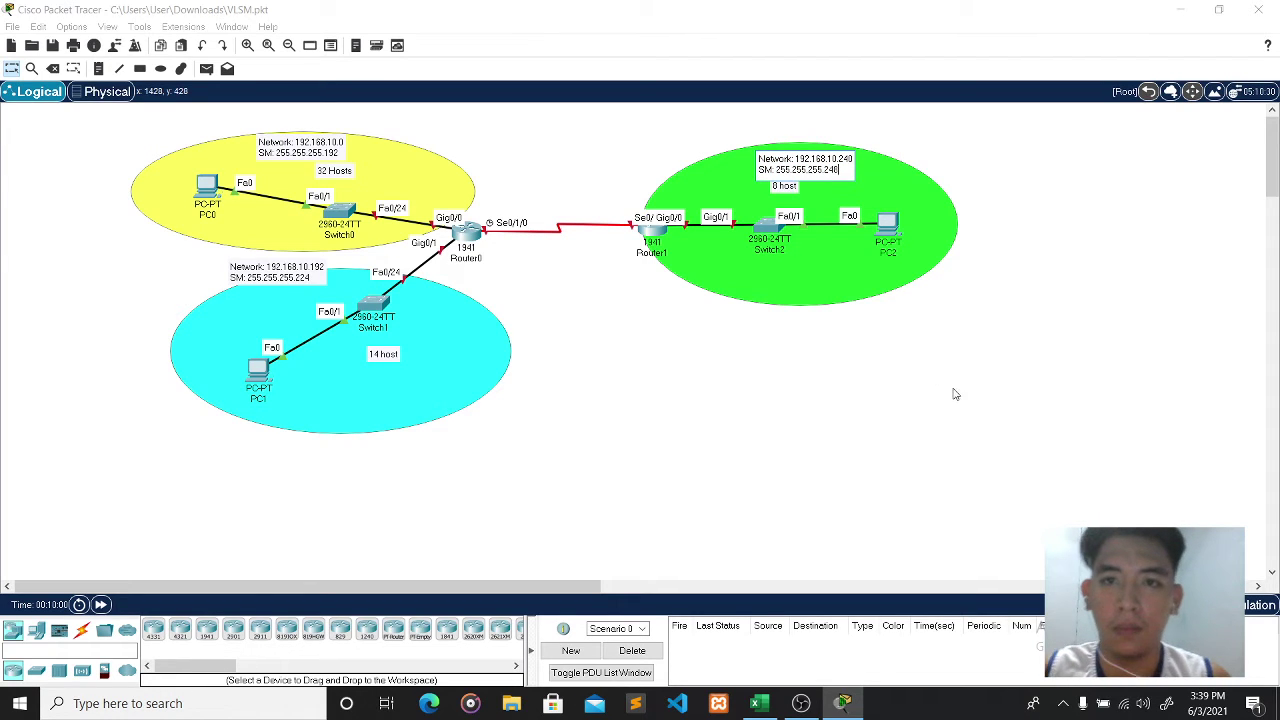
left_click_drag(812, 177, 821, 141)
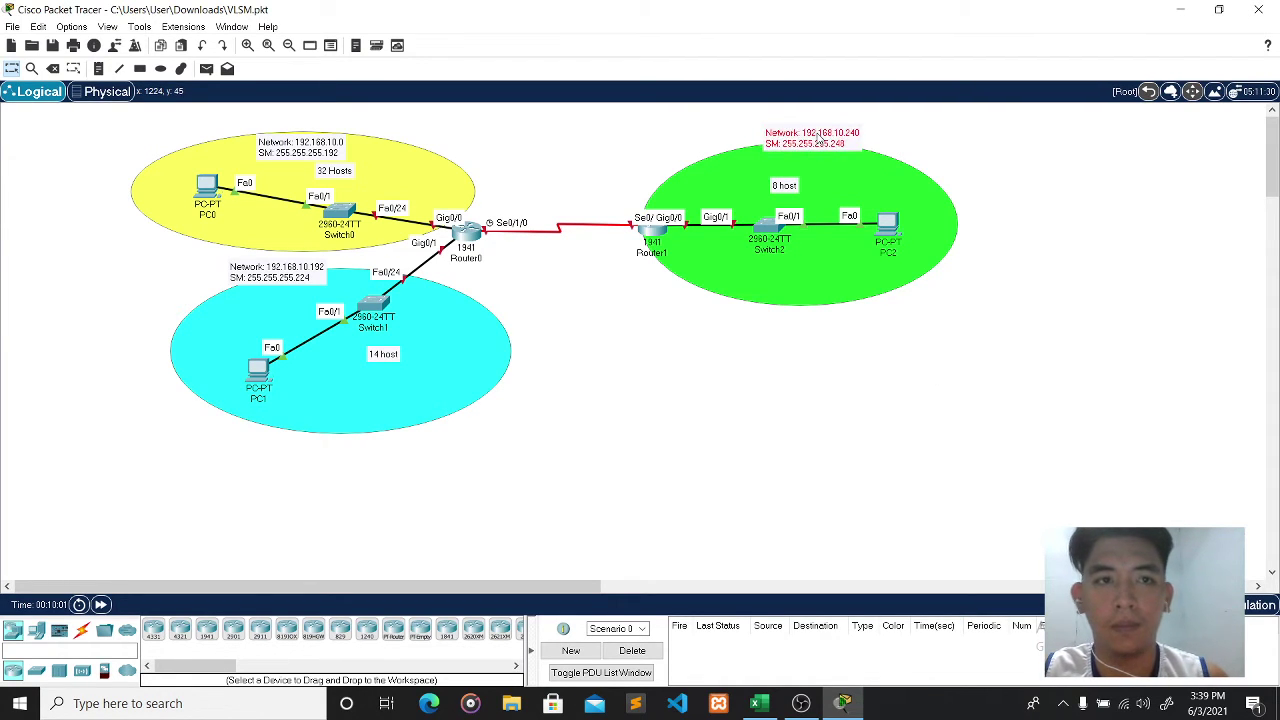
left_click_drag(298, 278, 266, 300)
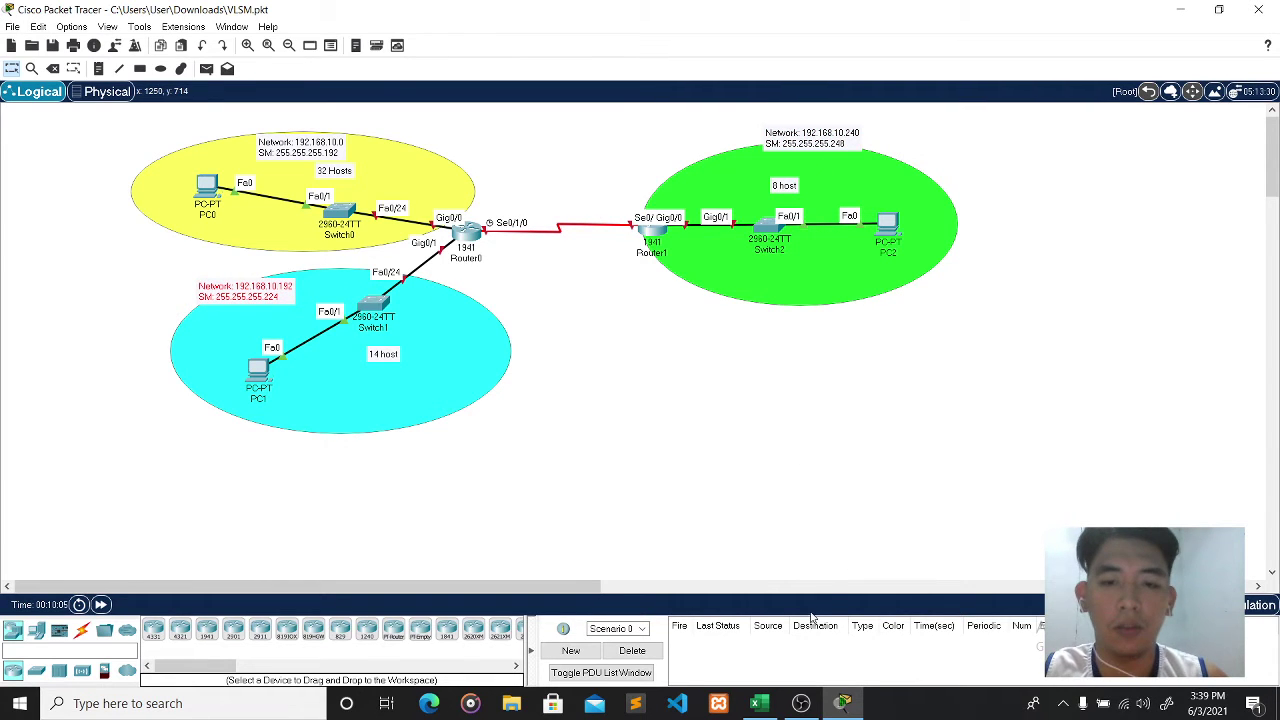
left_click(101, 71)
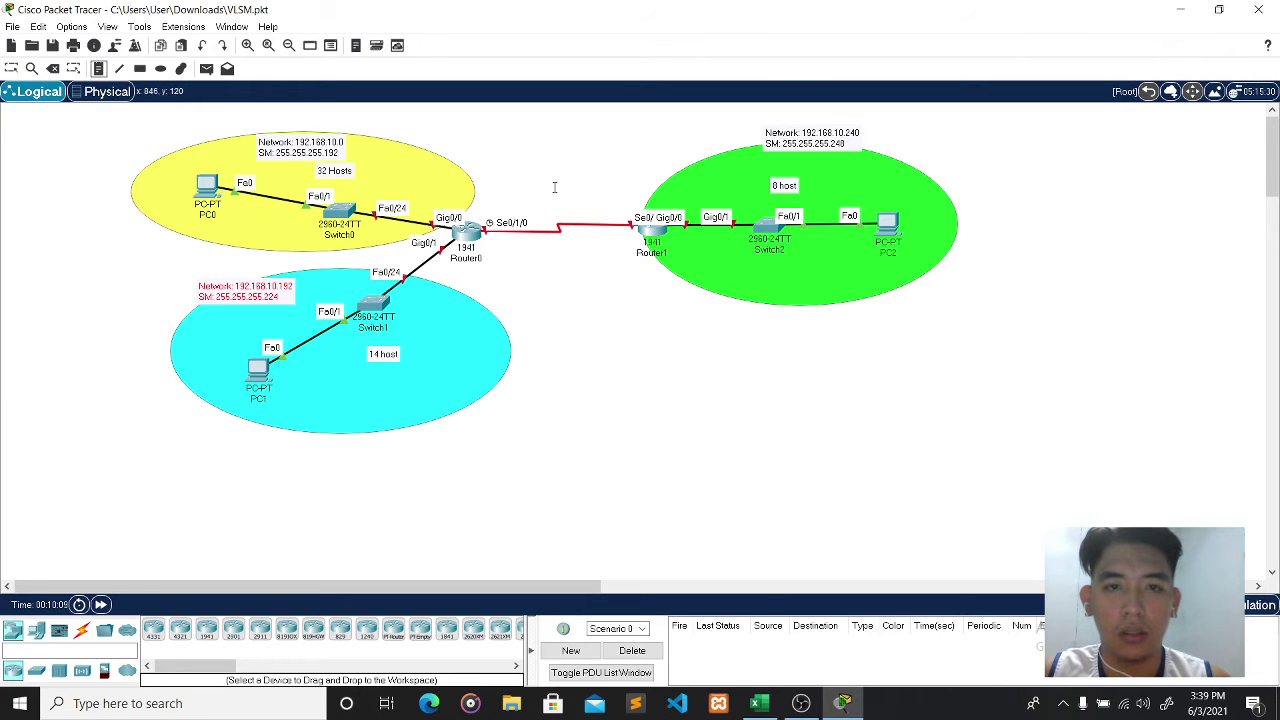
- Start a 'Network' note above the serial link between the routers
left_click(509, 198)
type("NET")
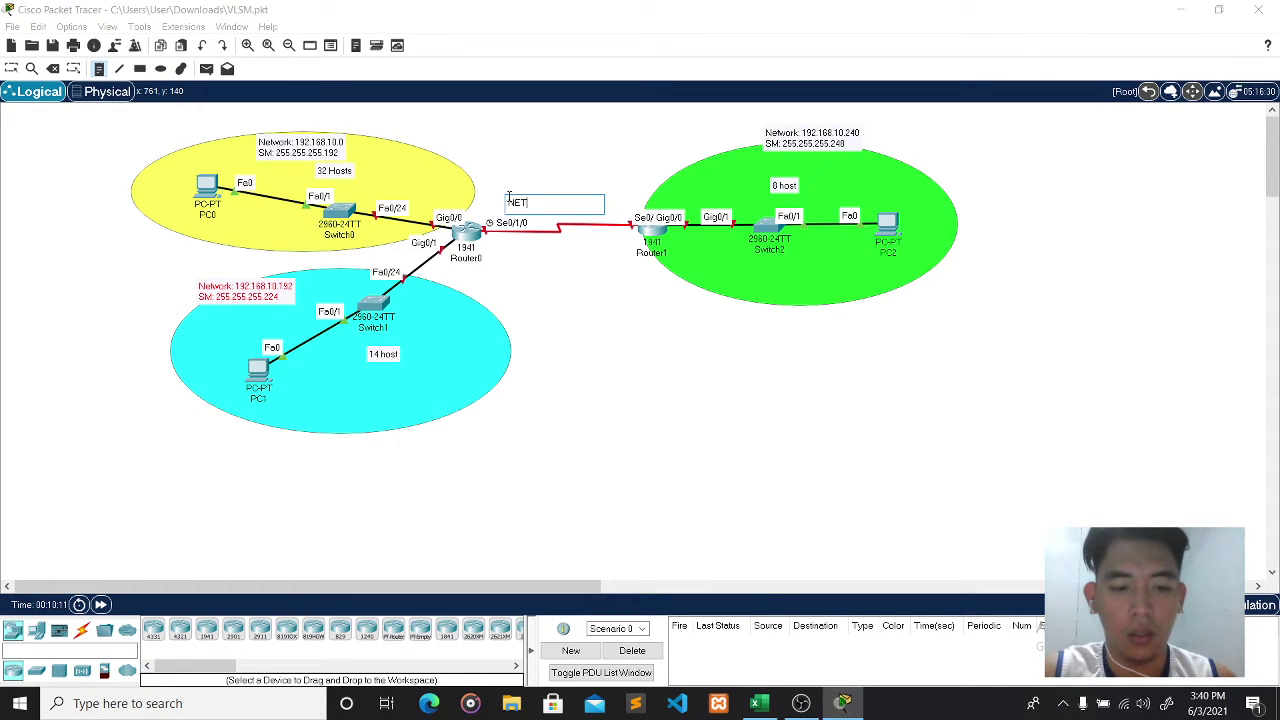
key("BackSpace")
key("BackSpace")
type("etwork")
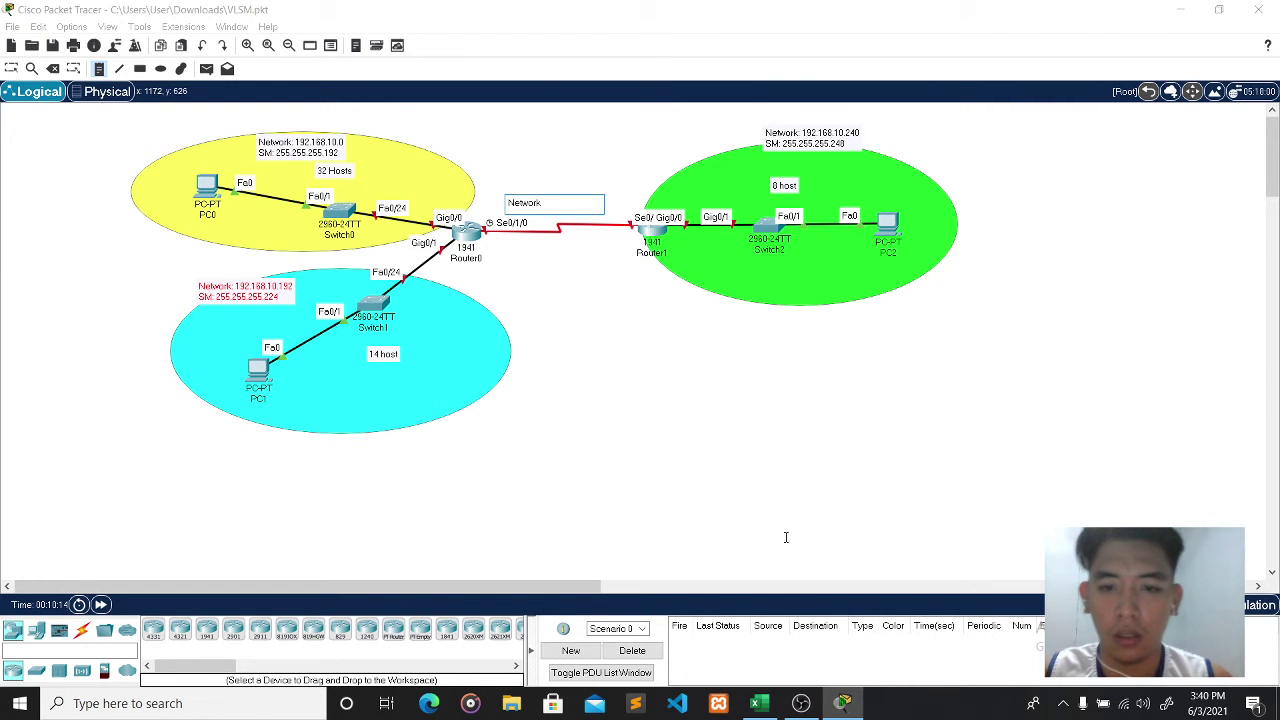
left_click(800, 704)
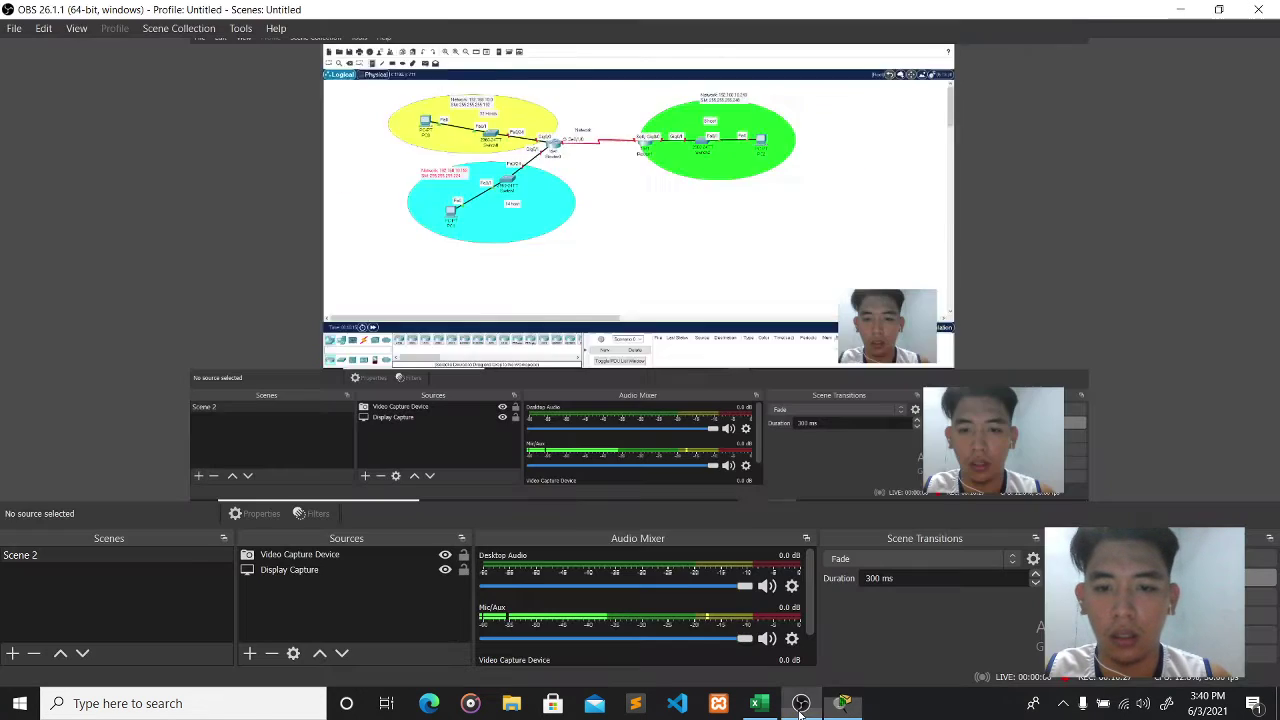
left_click(800, 706)
left_click(542, 205)
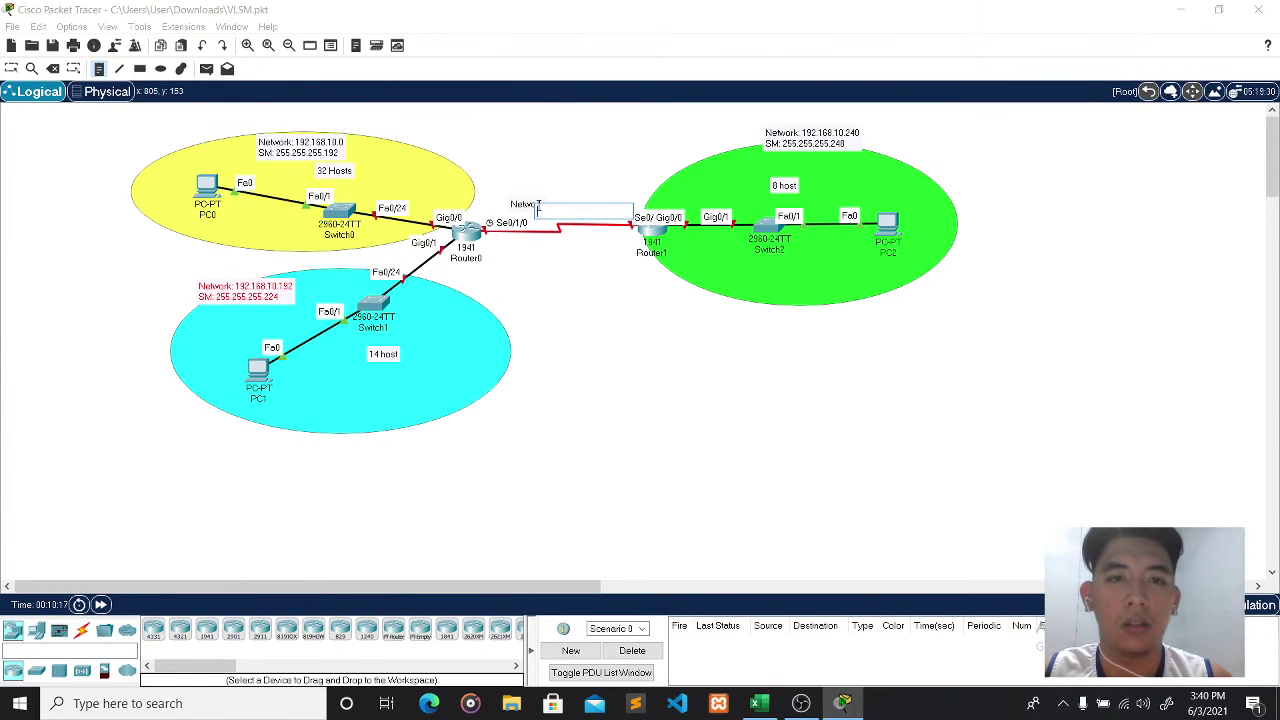
key("Escape")
double_click(544, 205)
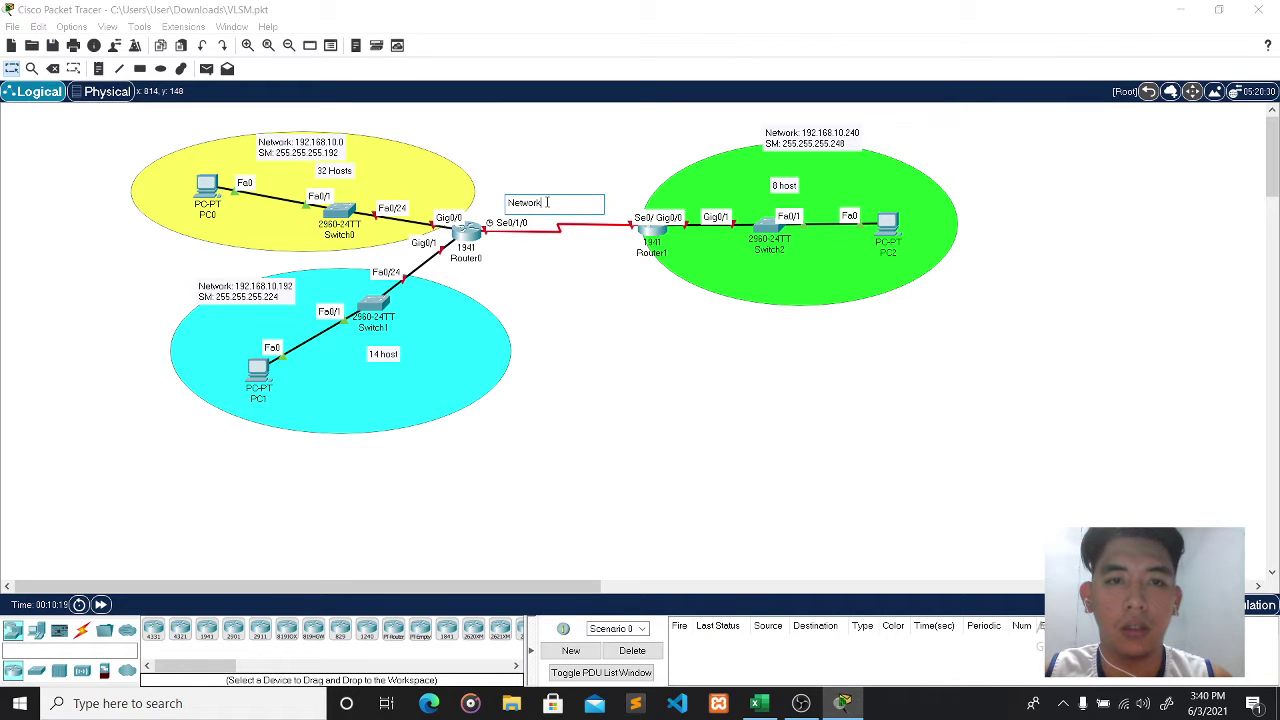
- Enter the link's network address and begin the SM: 255.255.255 line, checking the VLSM table
type("19")
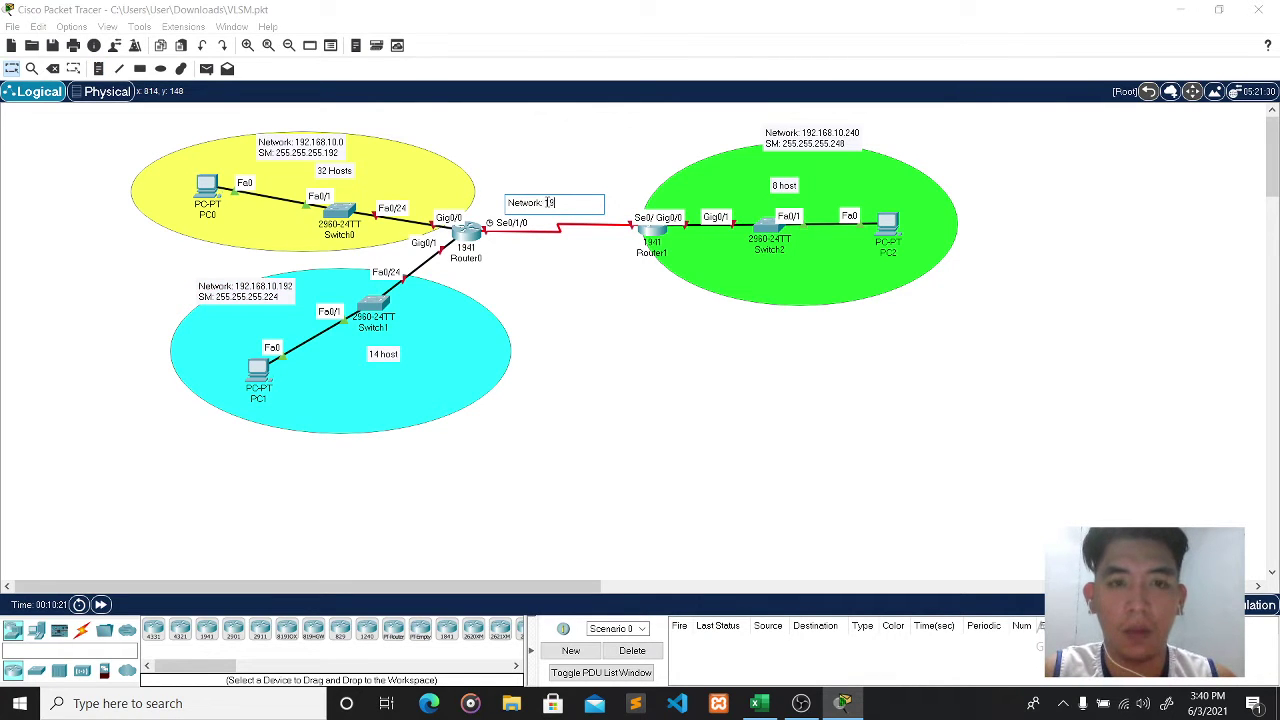
type("2.168.1")
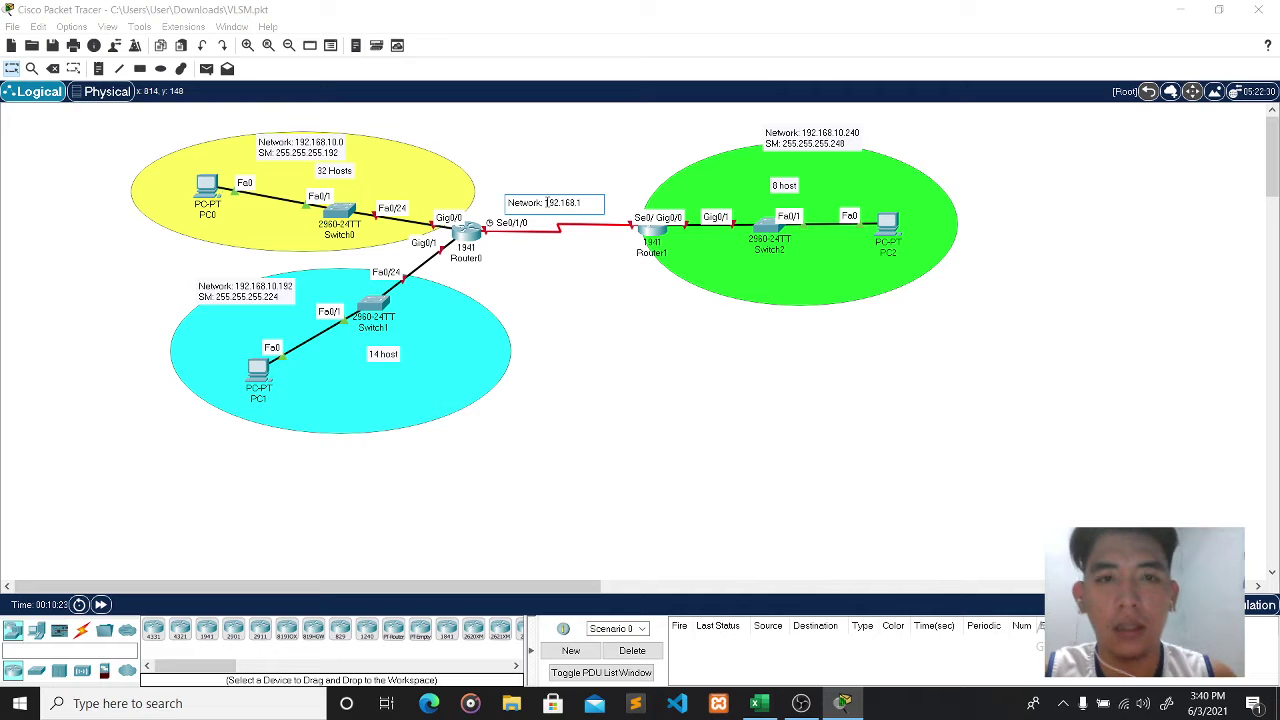
type("0.")
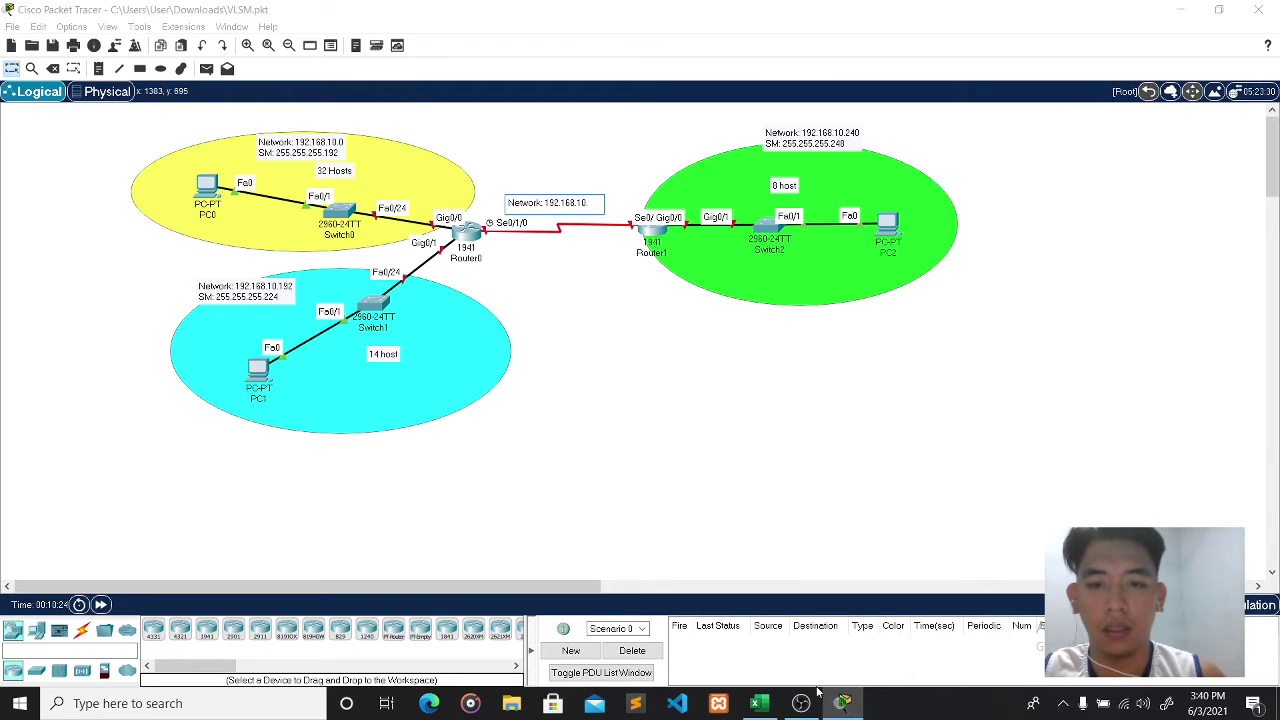
mouse_move(770, 710)
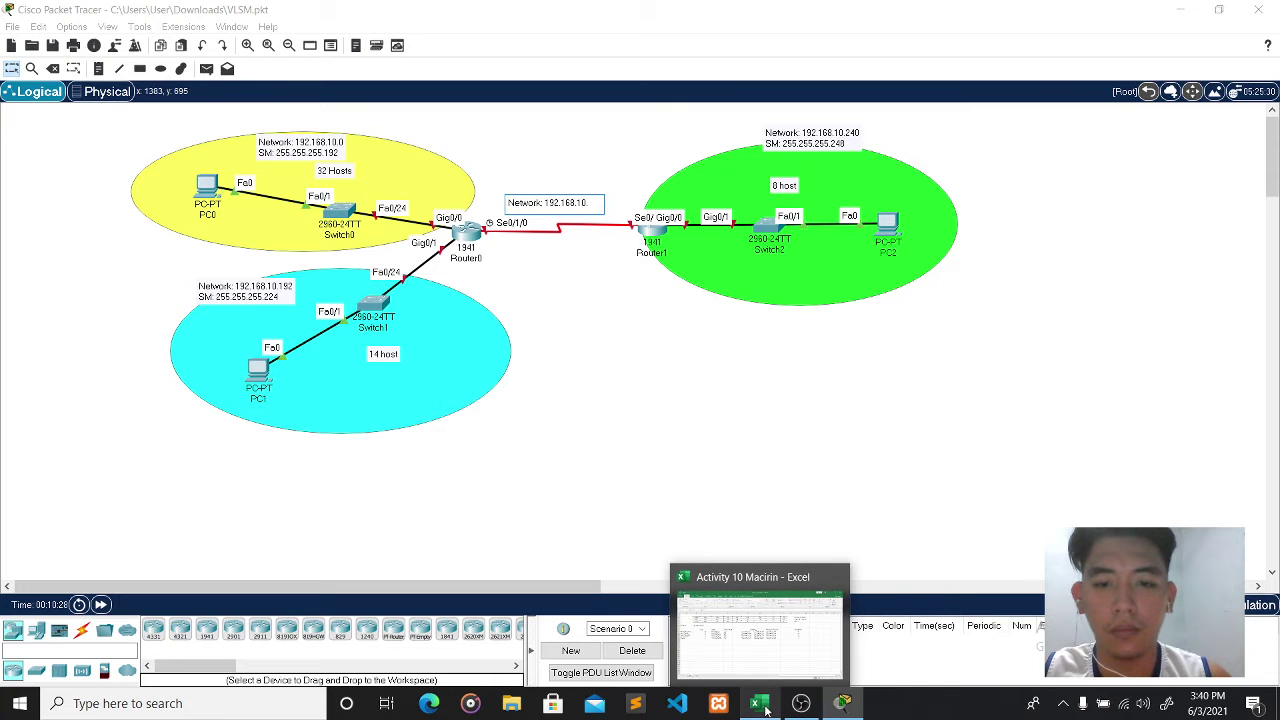
left_click(765, 707)
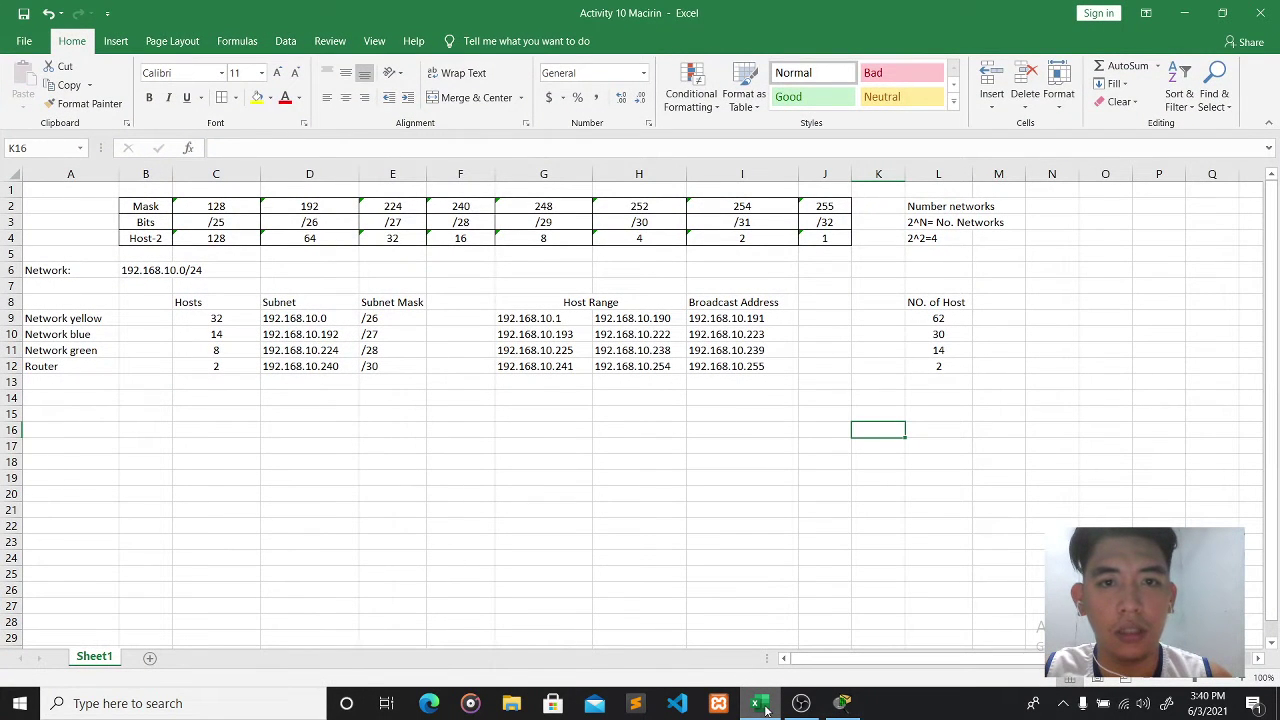
left_click(765, 707)
double_click(598, 202)
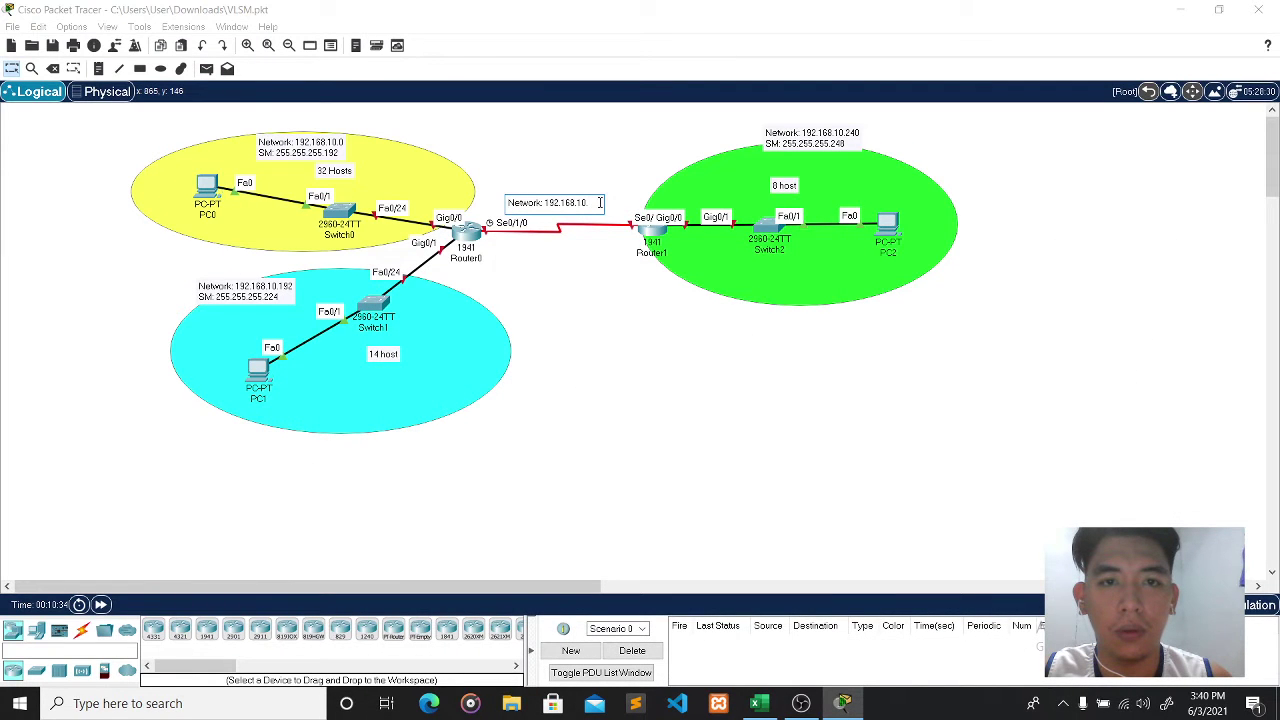
type("252")
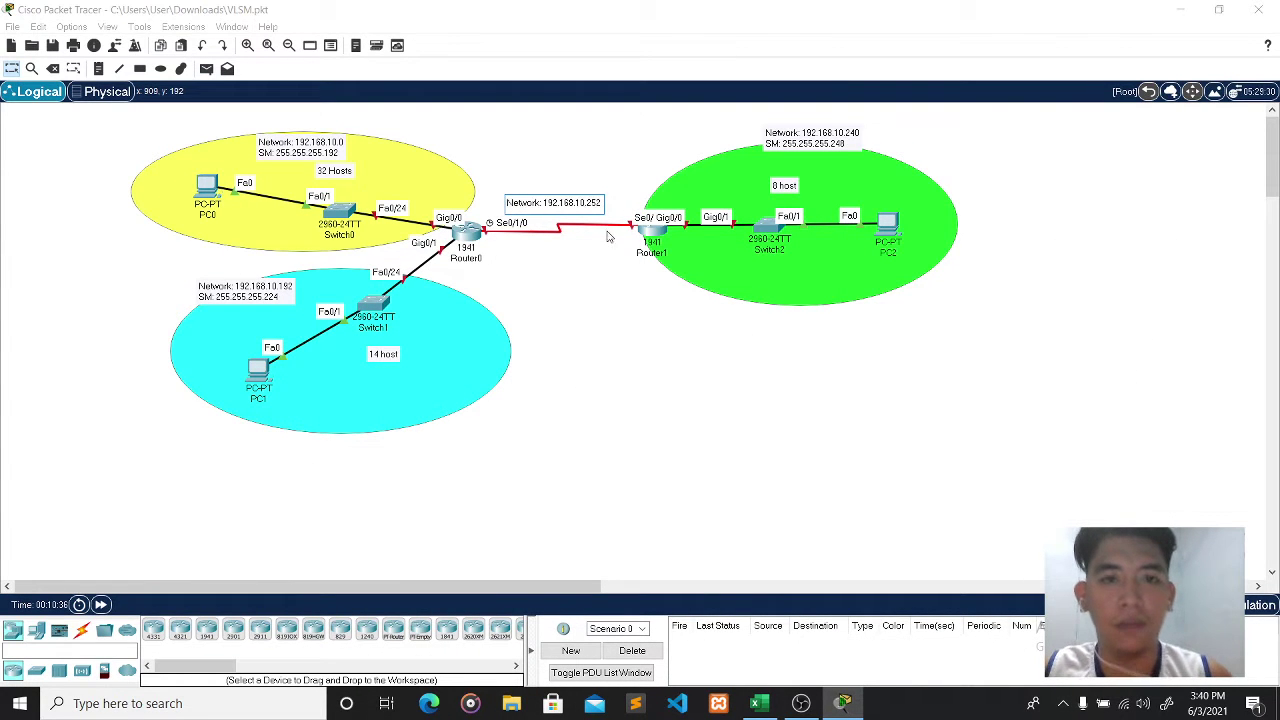
key("Return")
type("SM")
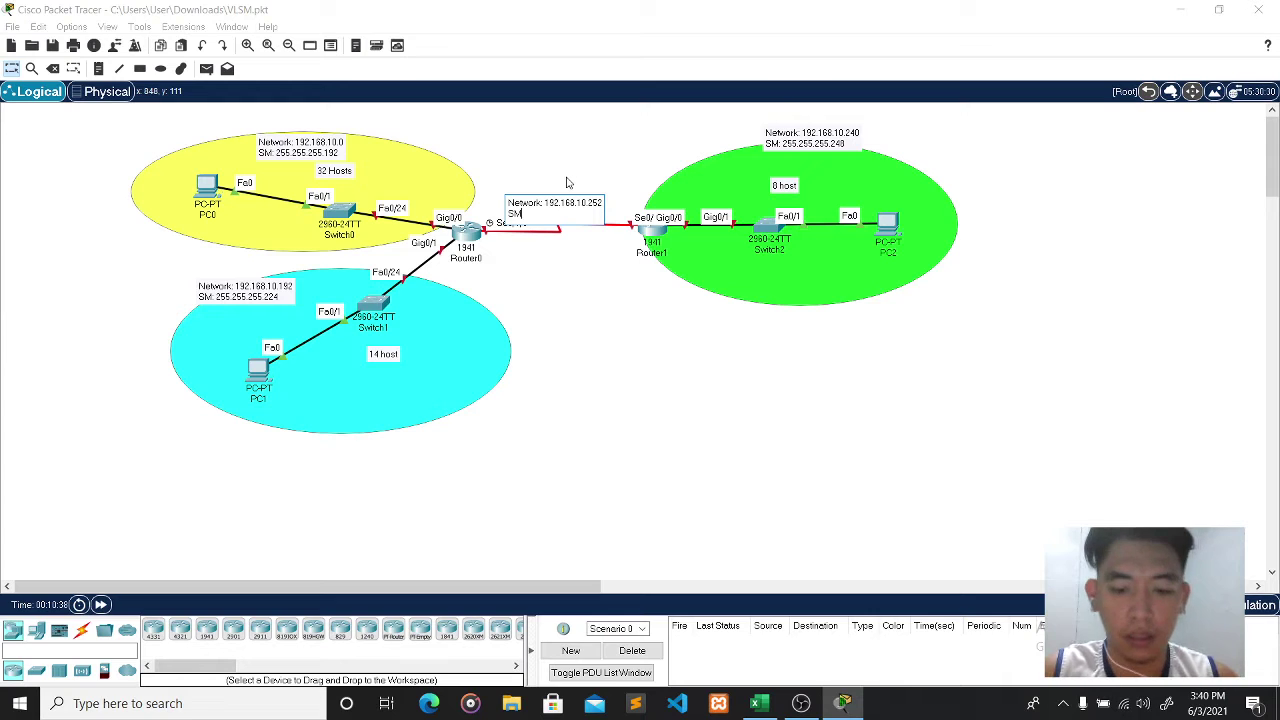
type(": 255")
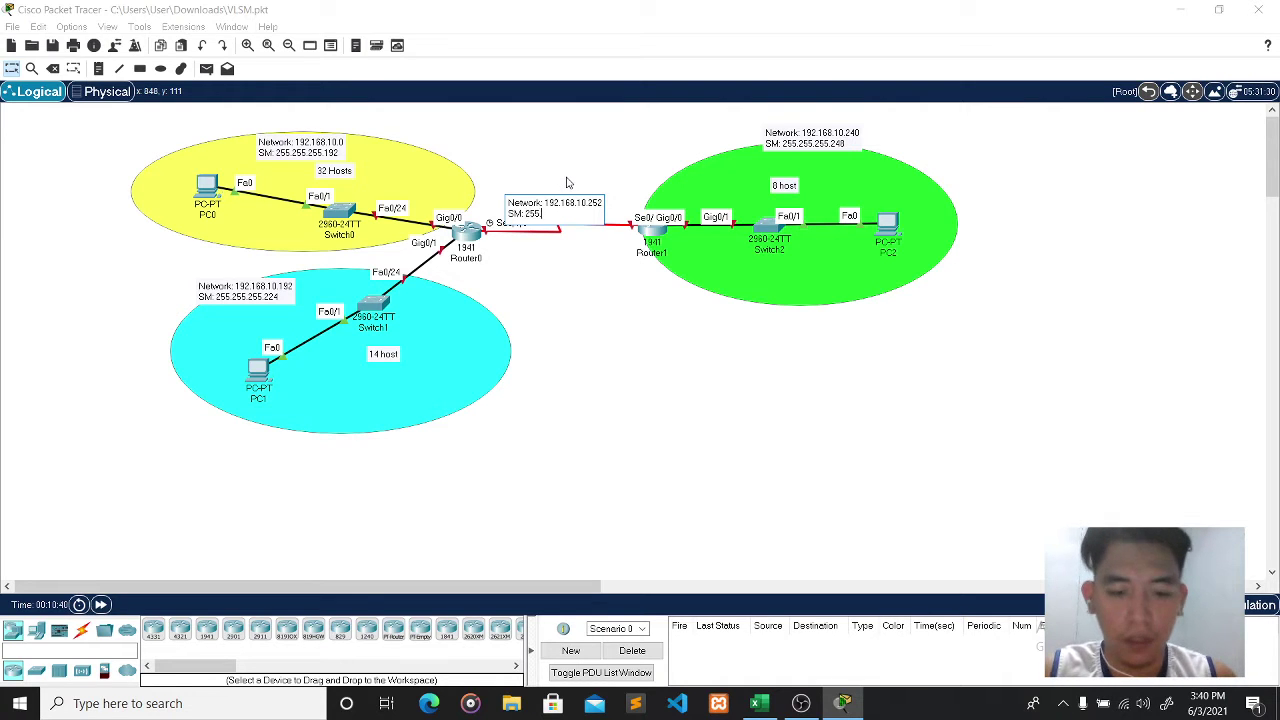
type(".255.255.")
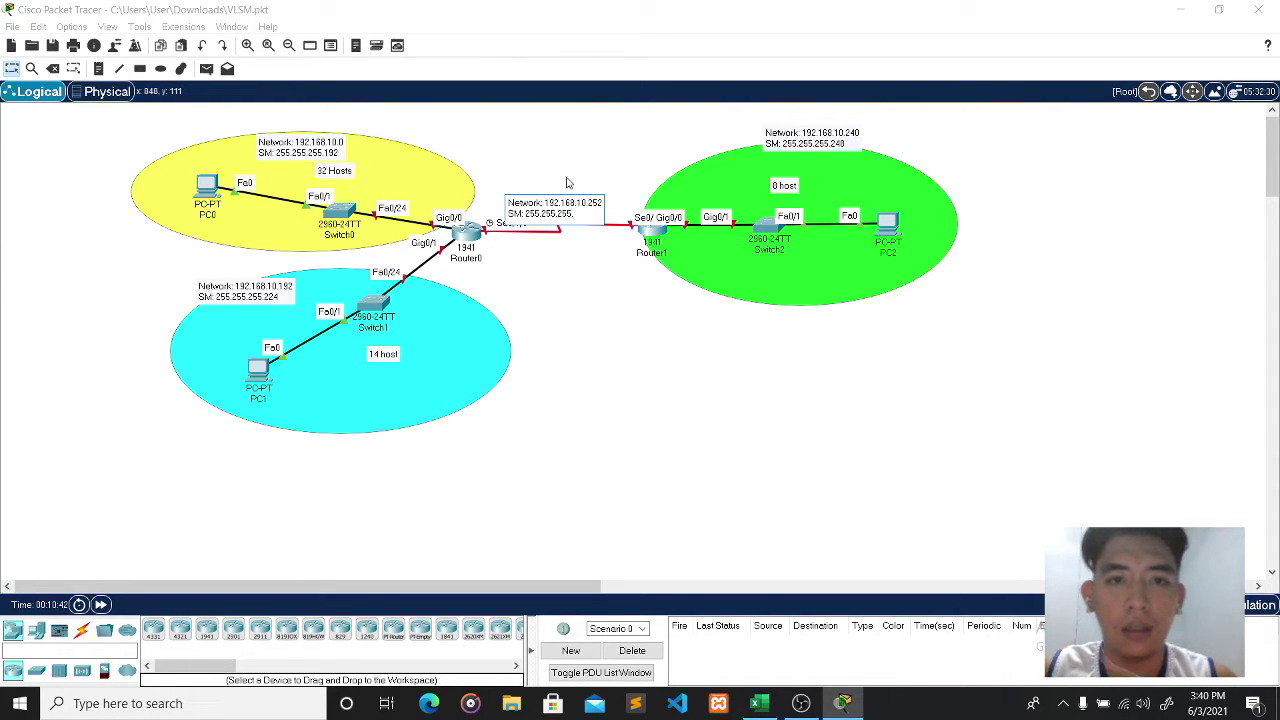
left_click(764, 704)
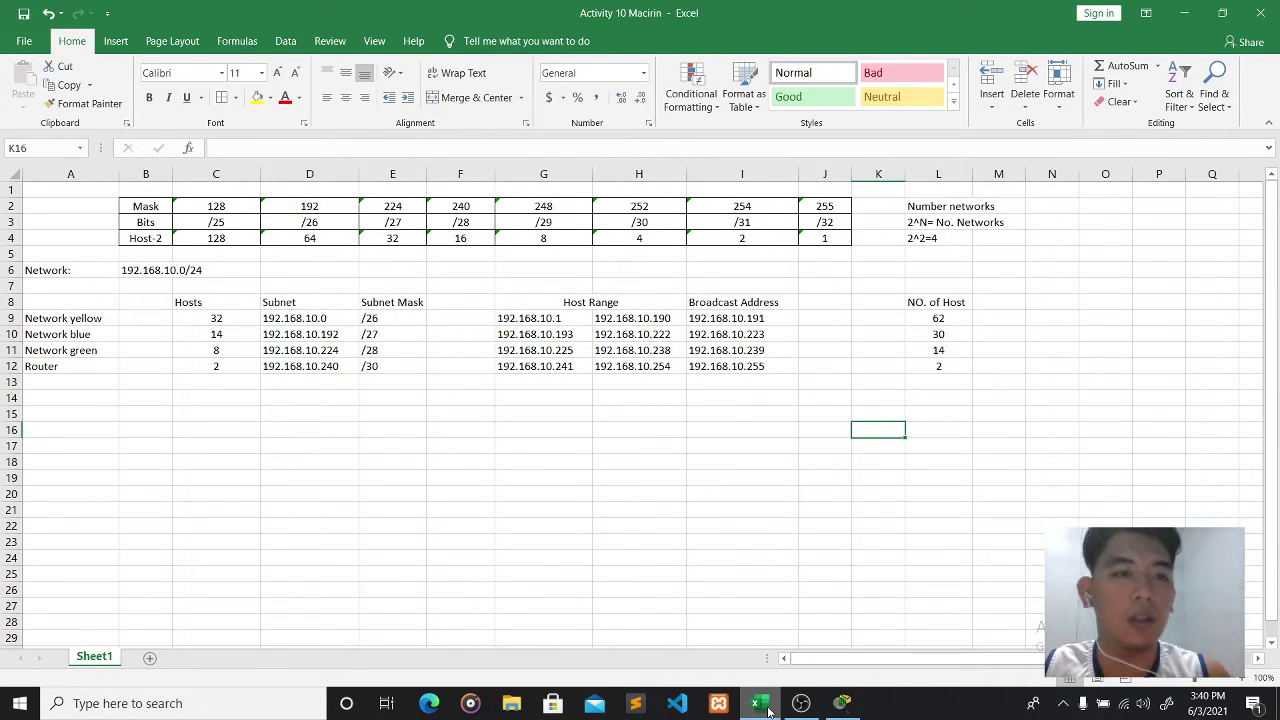
left_click(766, 706)
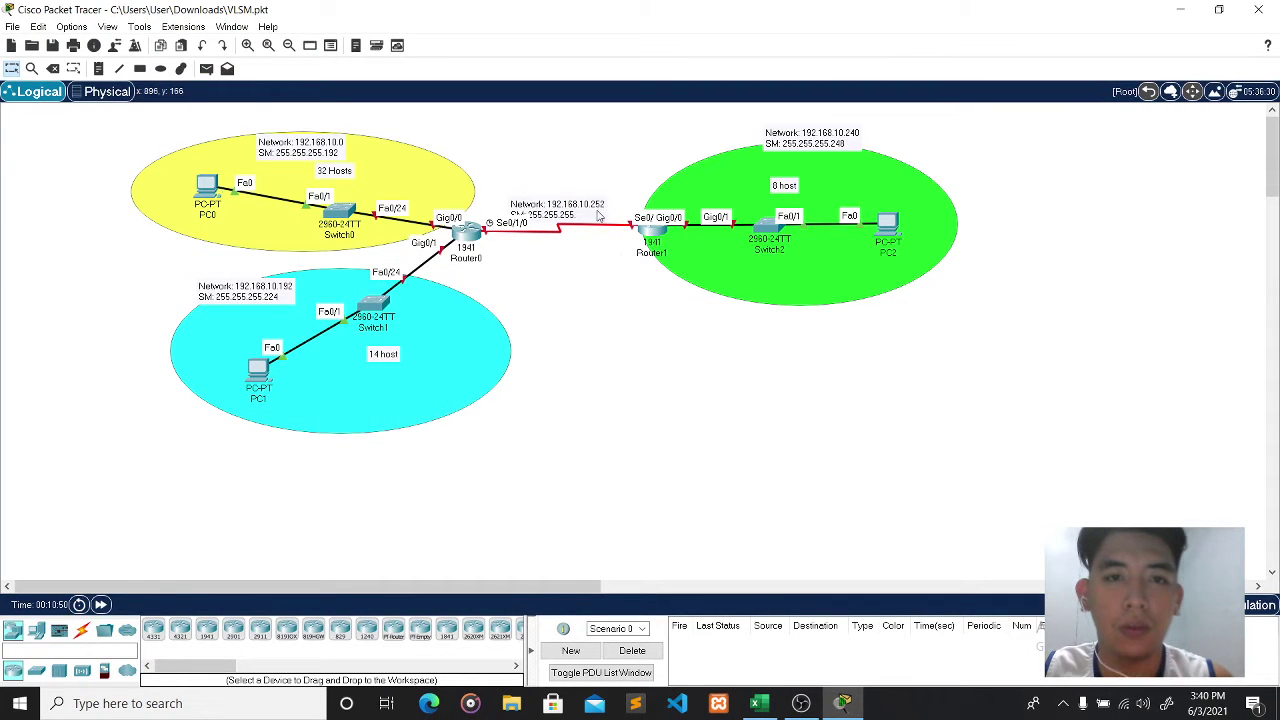
- Finish the mask as 255.255.255.252, correct the address to 192.168.10.240, and place the note above the link
left_click(588, 213)
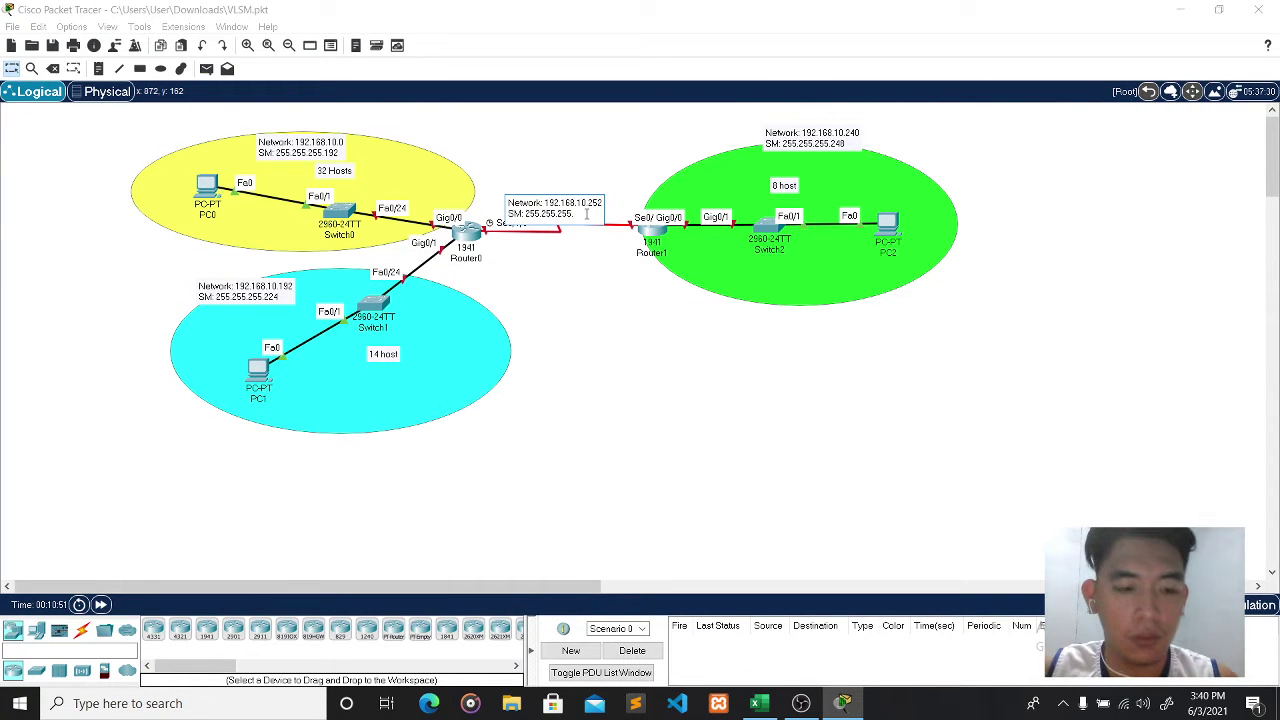
type("252")
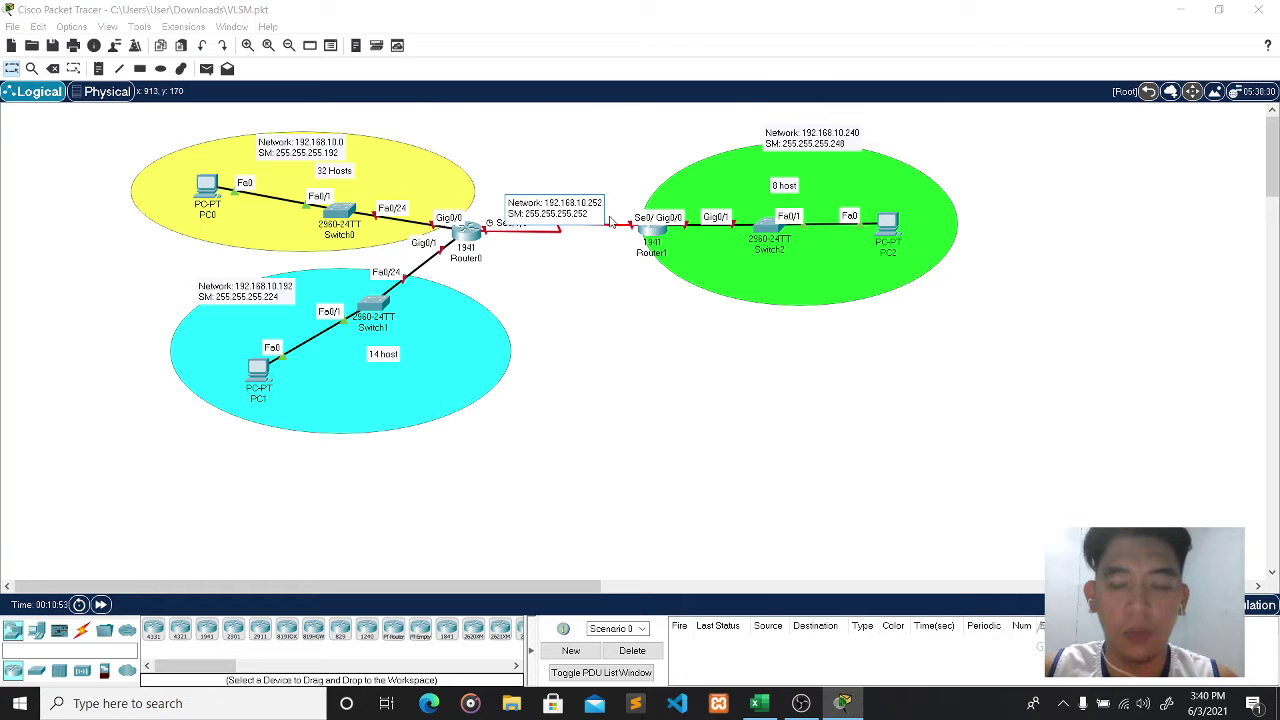
key("Up")
key("BackSpace")
key("BackSpace")
type("40")
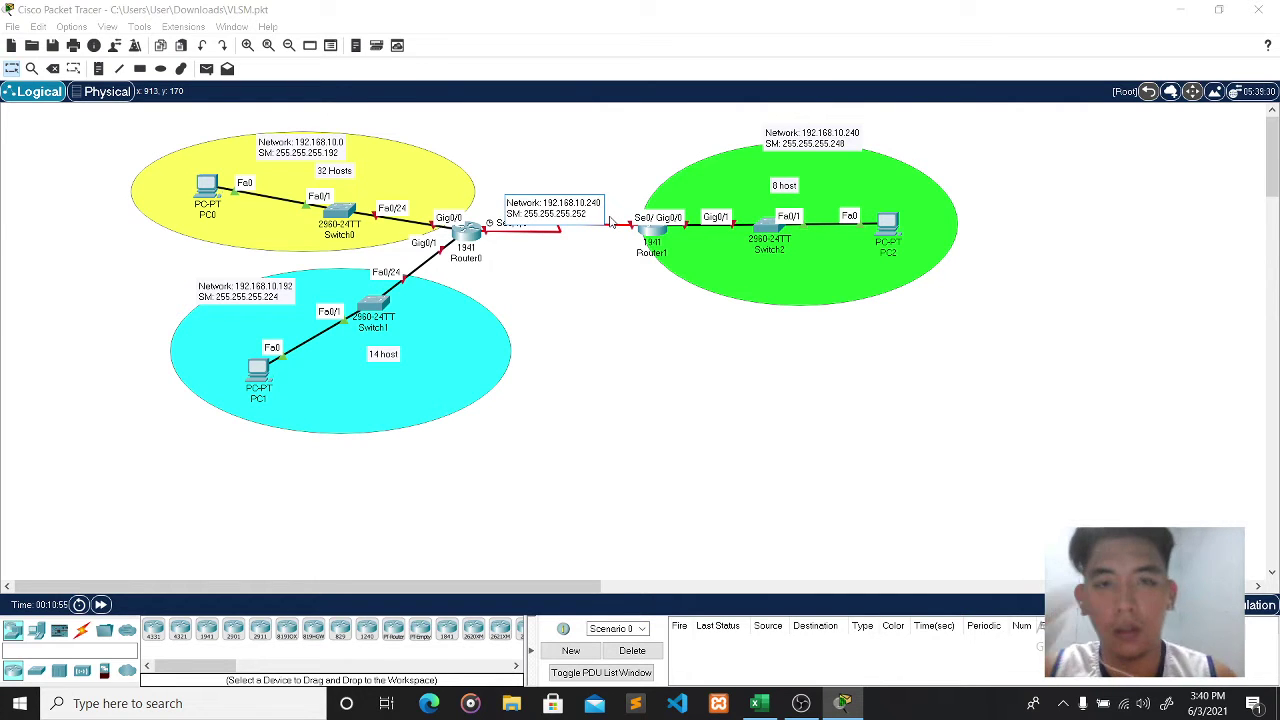
left_click(613, 278)
left_click_drag(575, 215, 587, 181)
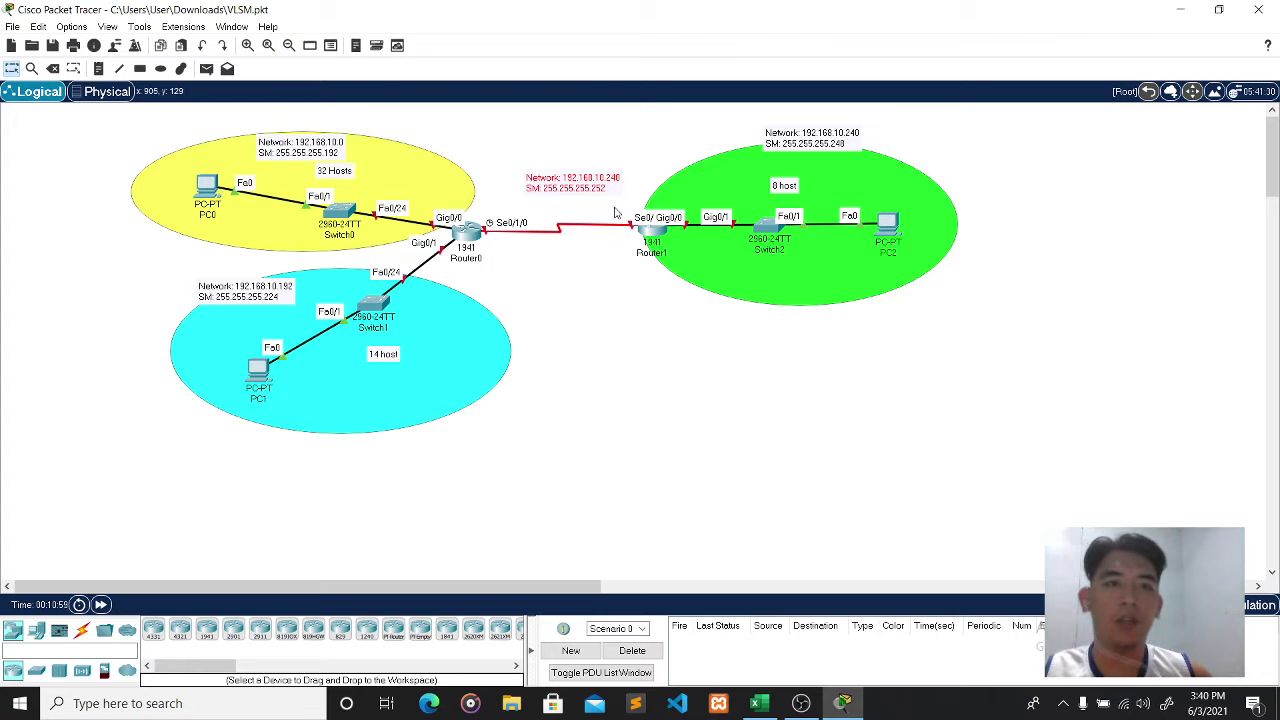
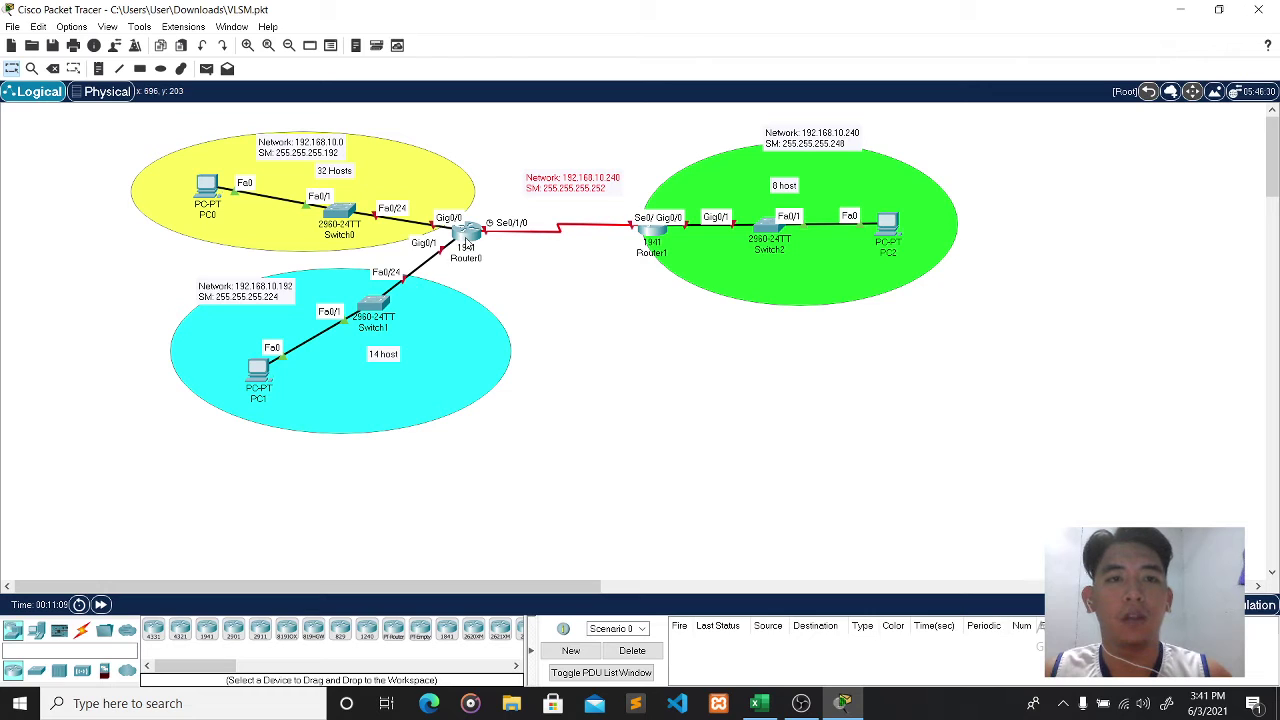
- After checking PC0's settings, add a 192.168.10.2 note beside PC0
mouse_move(206, 199)
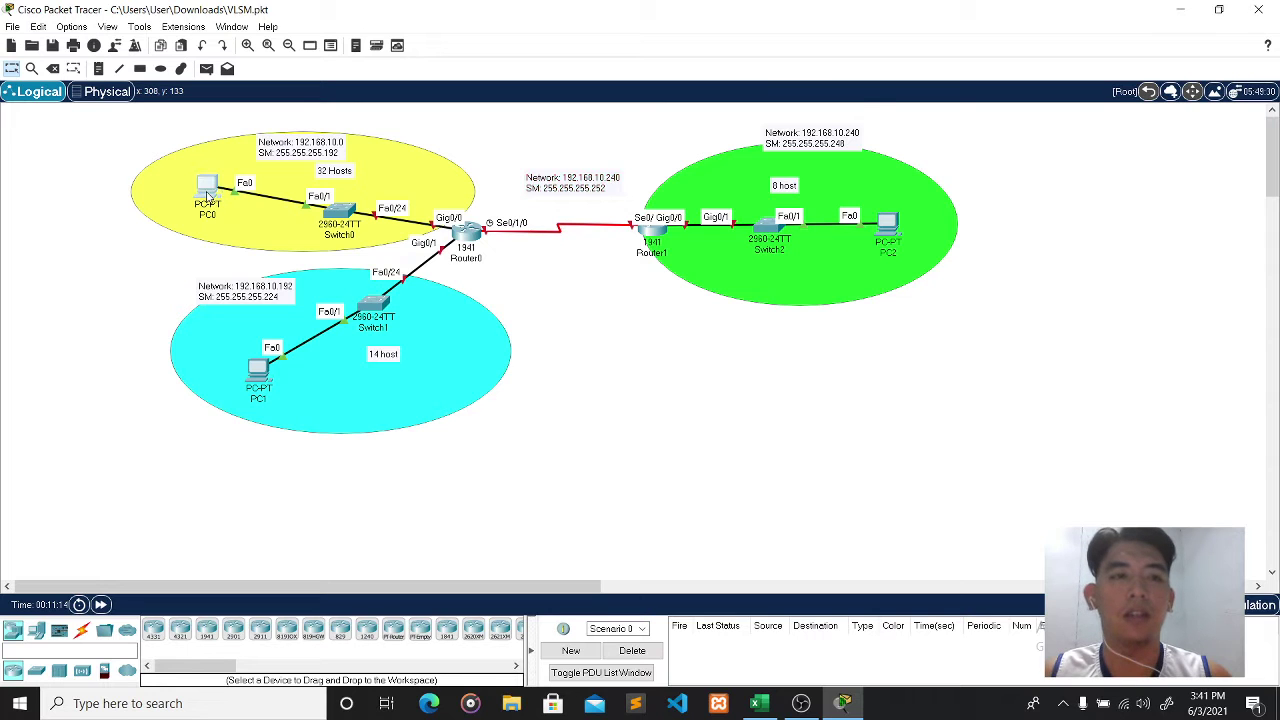
left_click(207, 188)
left_click_drag(725, 128, 906, 136)
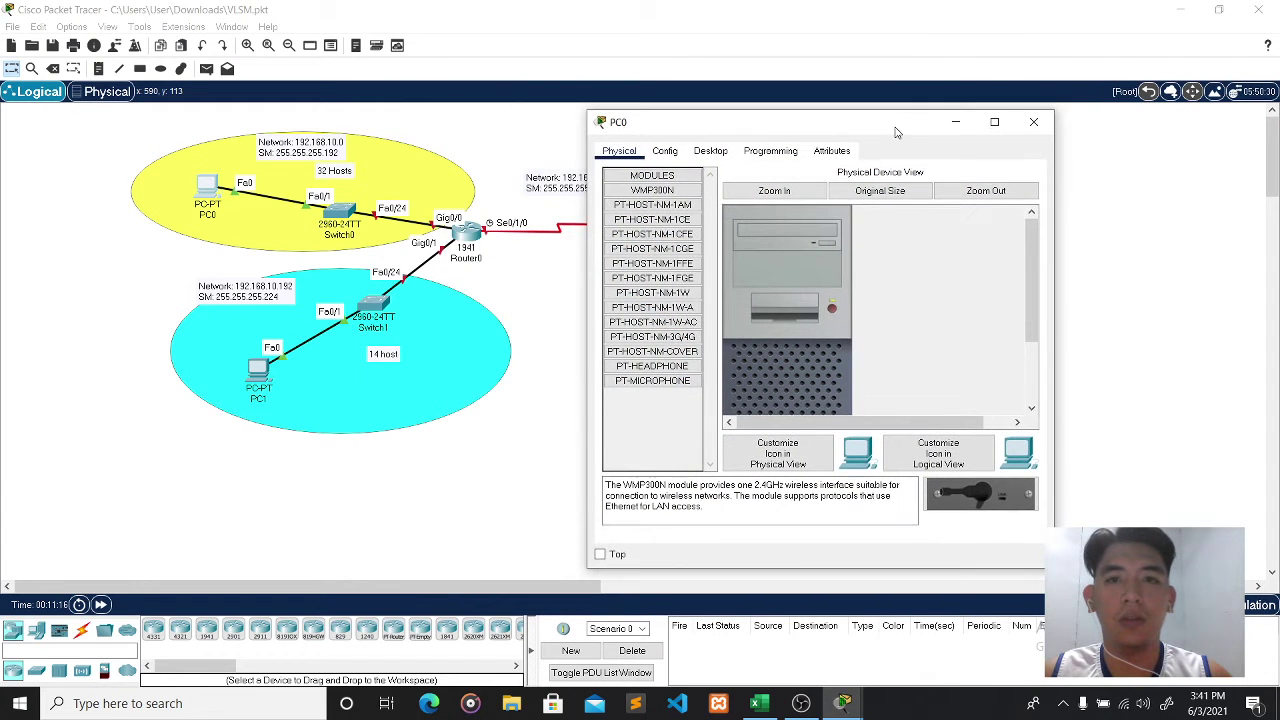
left_click(1033, 122)
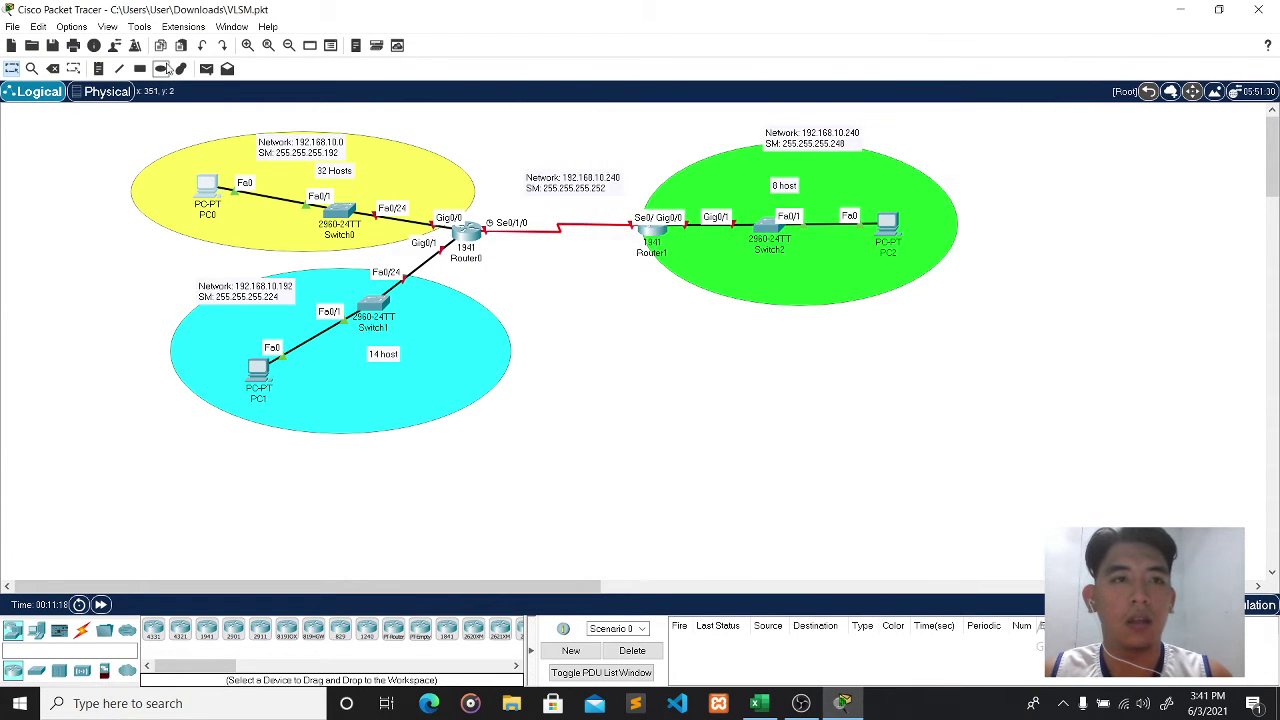
left_click(98, 68)
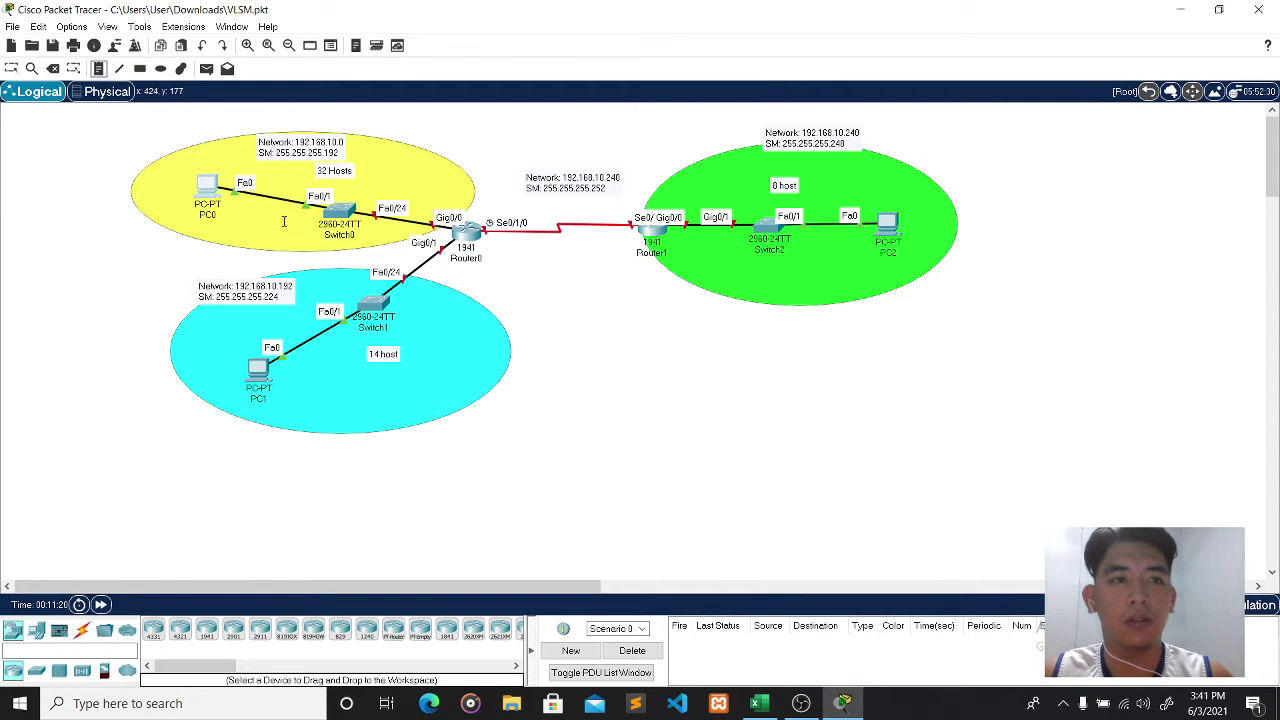
left_click(153, 229)
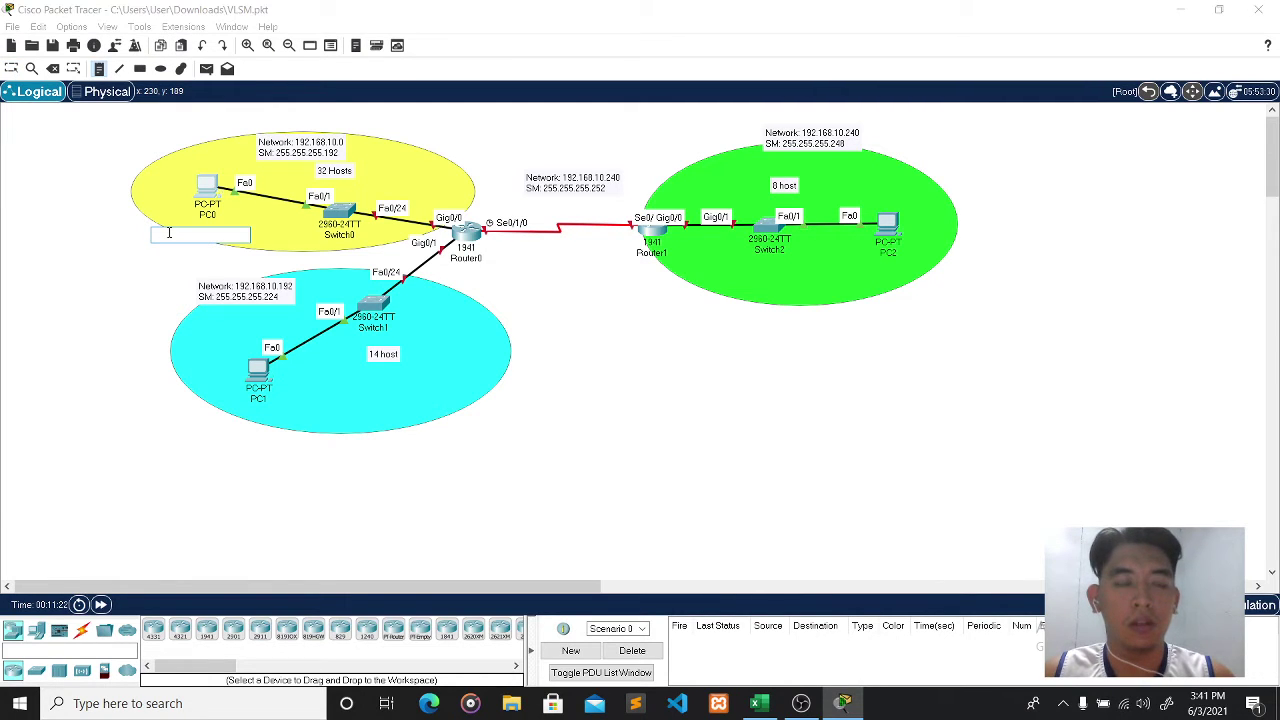
type("192.168.10.")
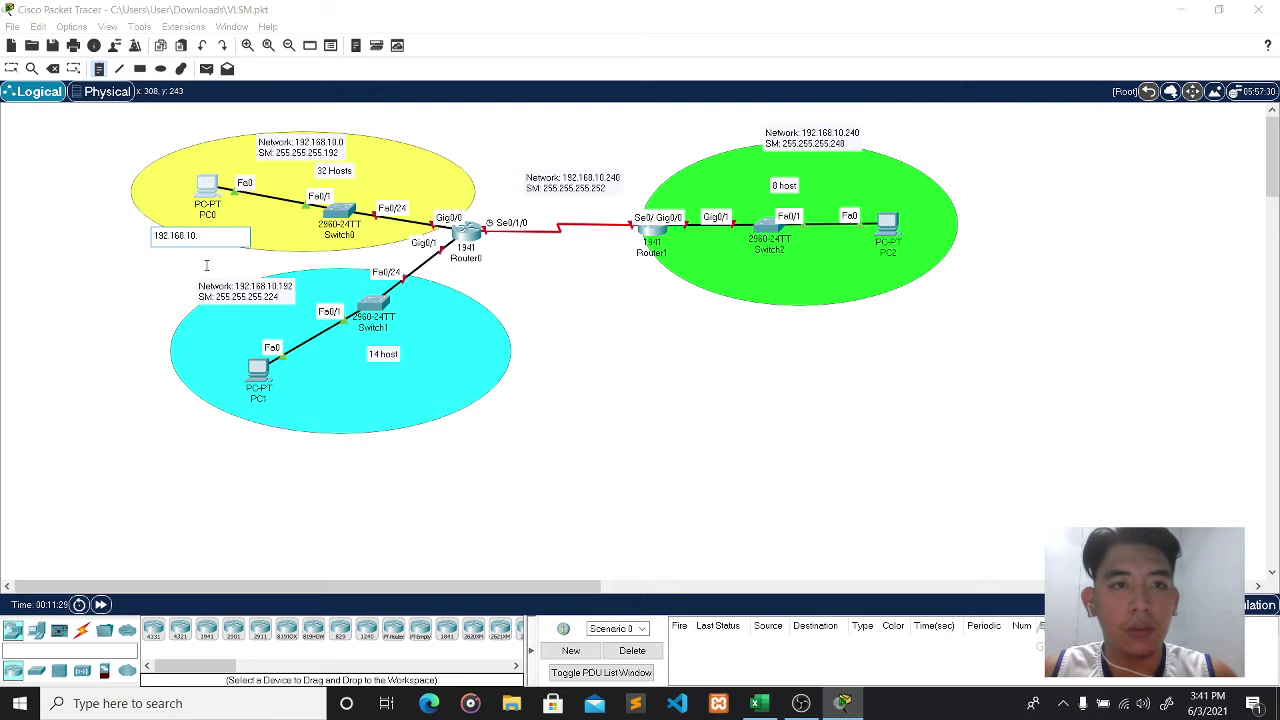
type("2")
left_click(186, 241)
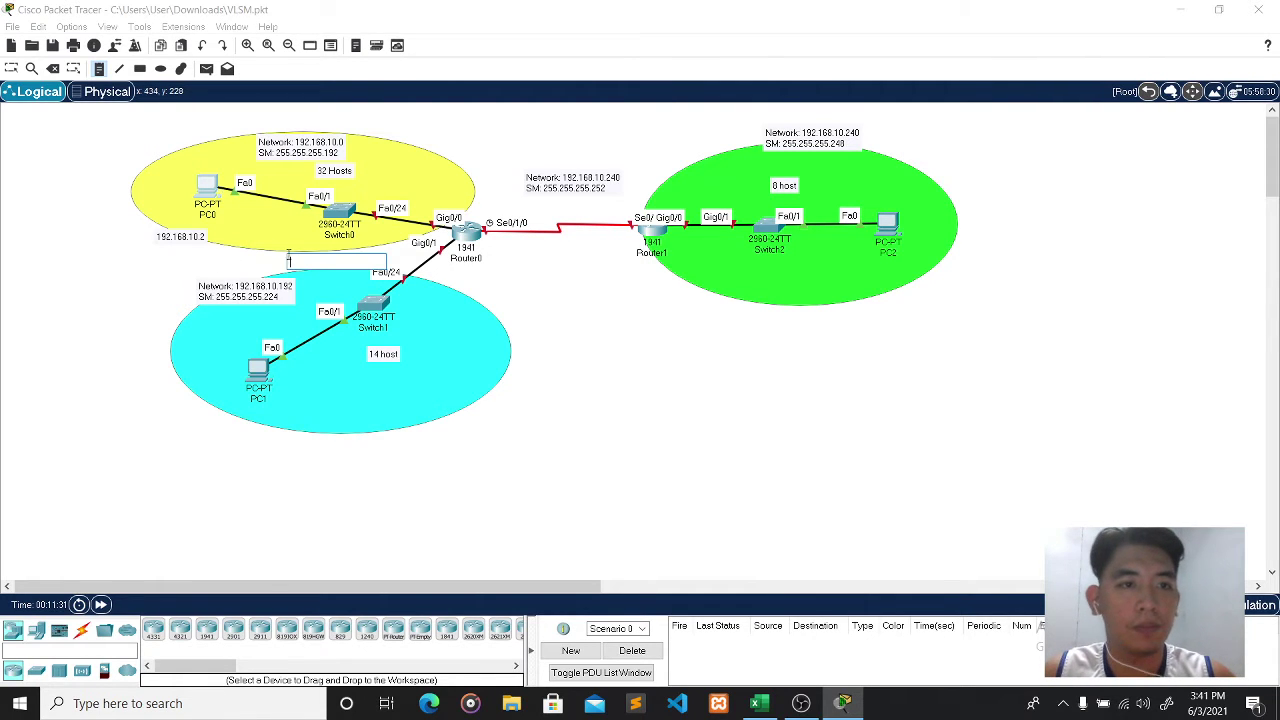
key("Escape")
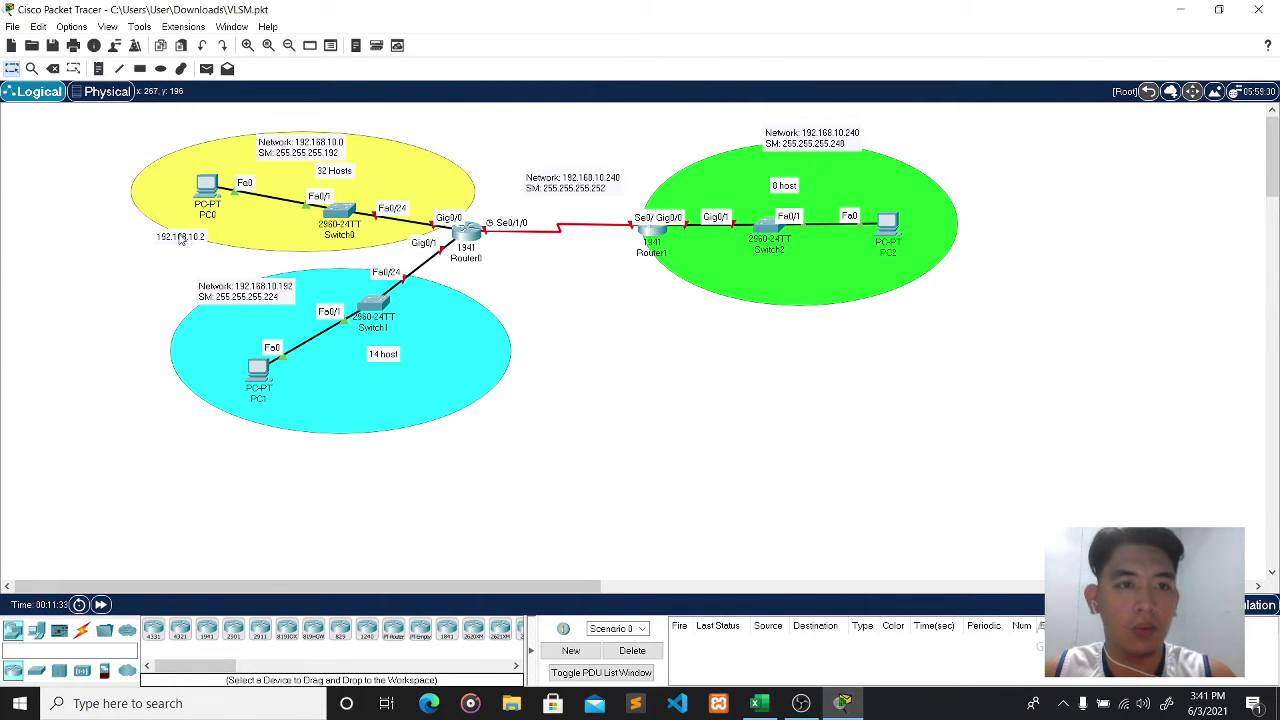
left_click_drag(186, 237, 203, 230)
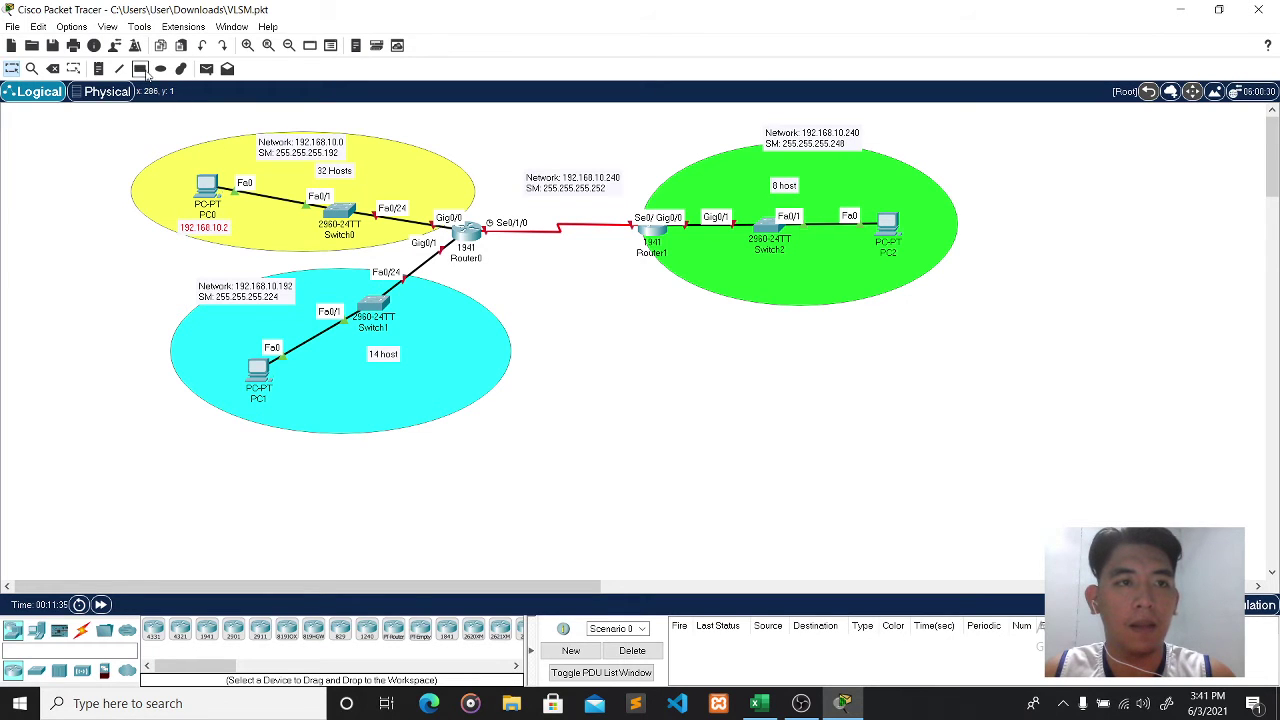
- Add a 192.168.10.194 address note and position it under PC1
left_click(100, 69)
left_click(231, 442)
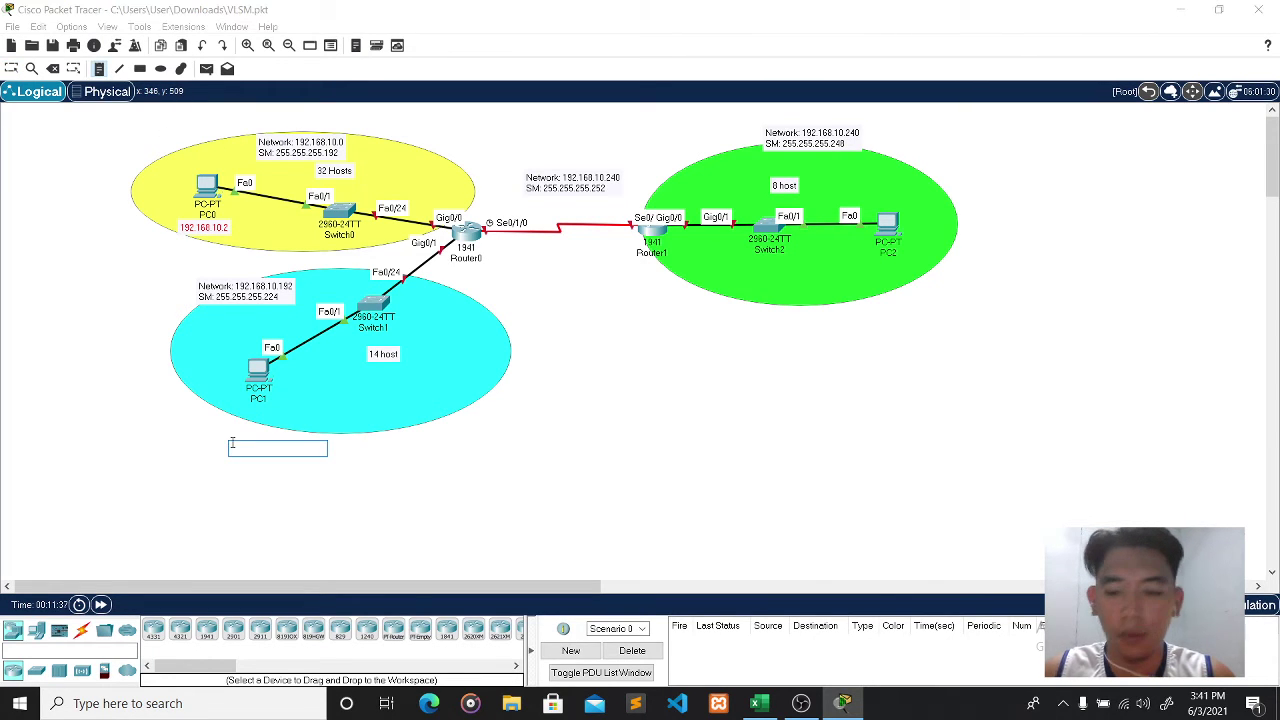
type("192.168.10.194")
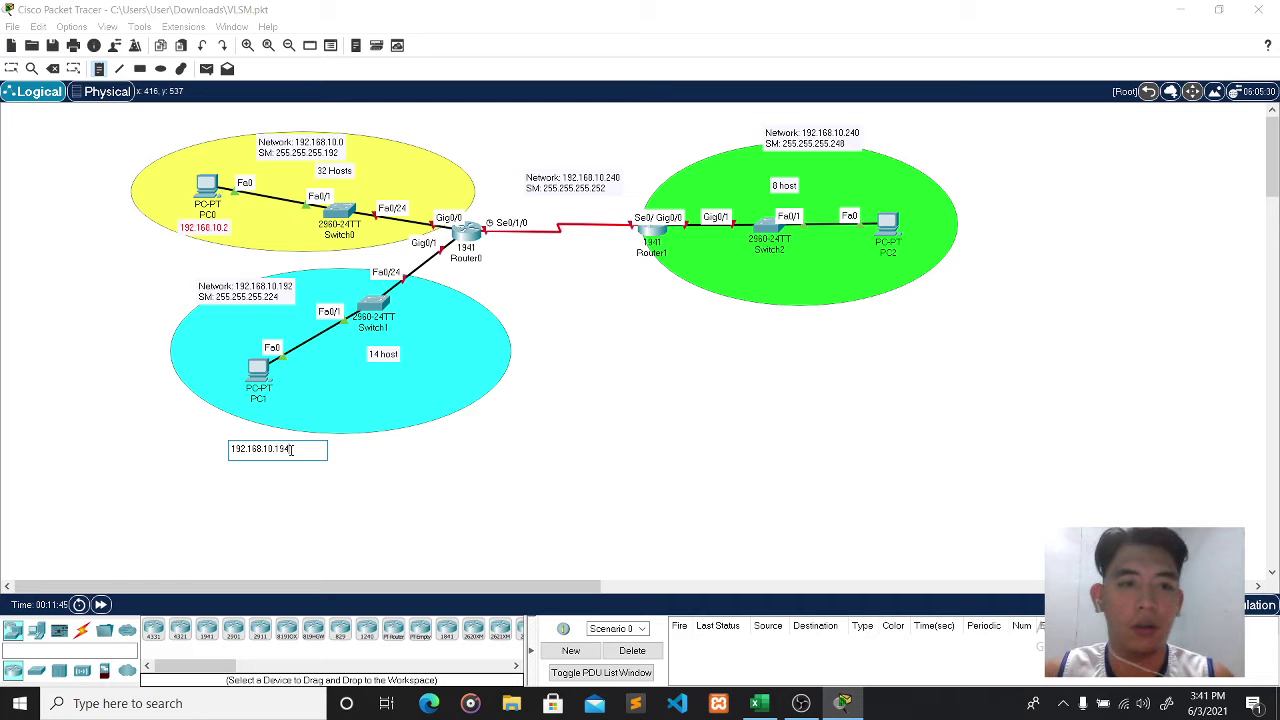
left_click(458, 462)
left_click(277, 449)
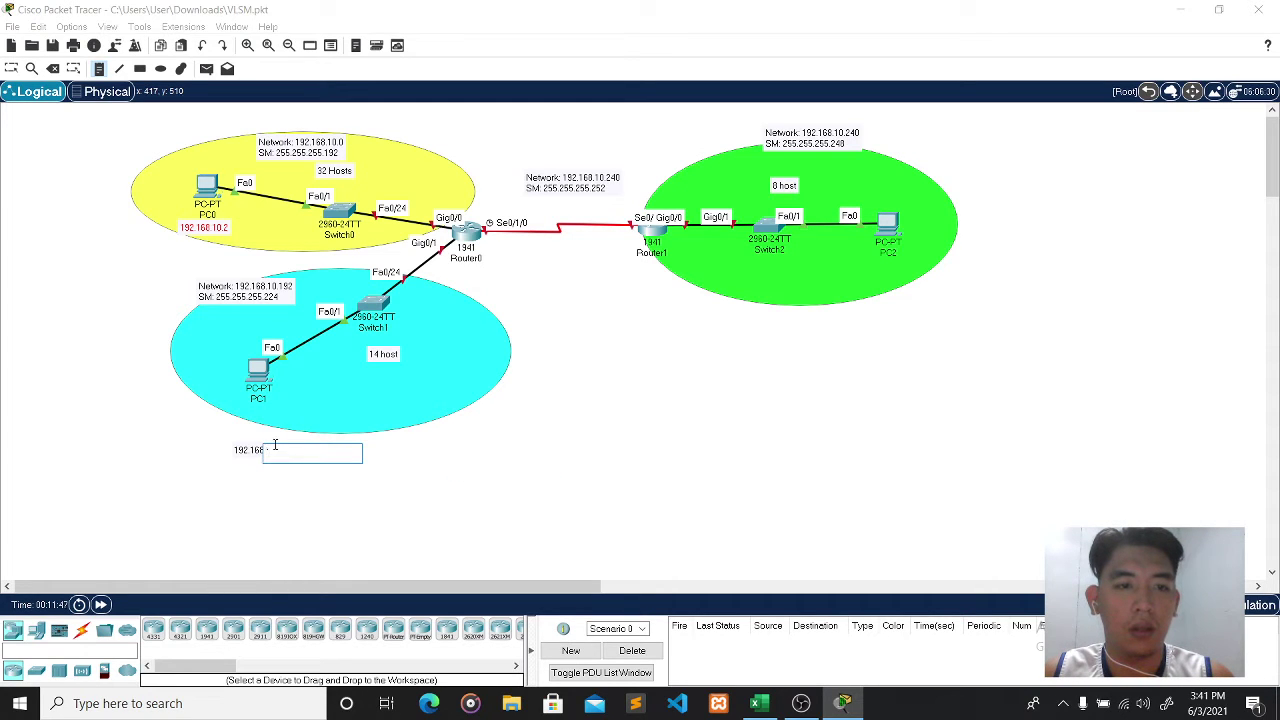
type("194")
key("Escape")
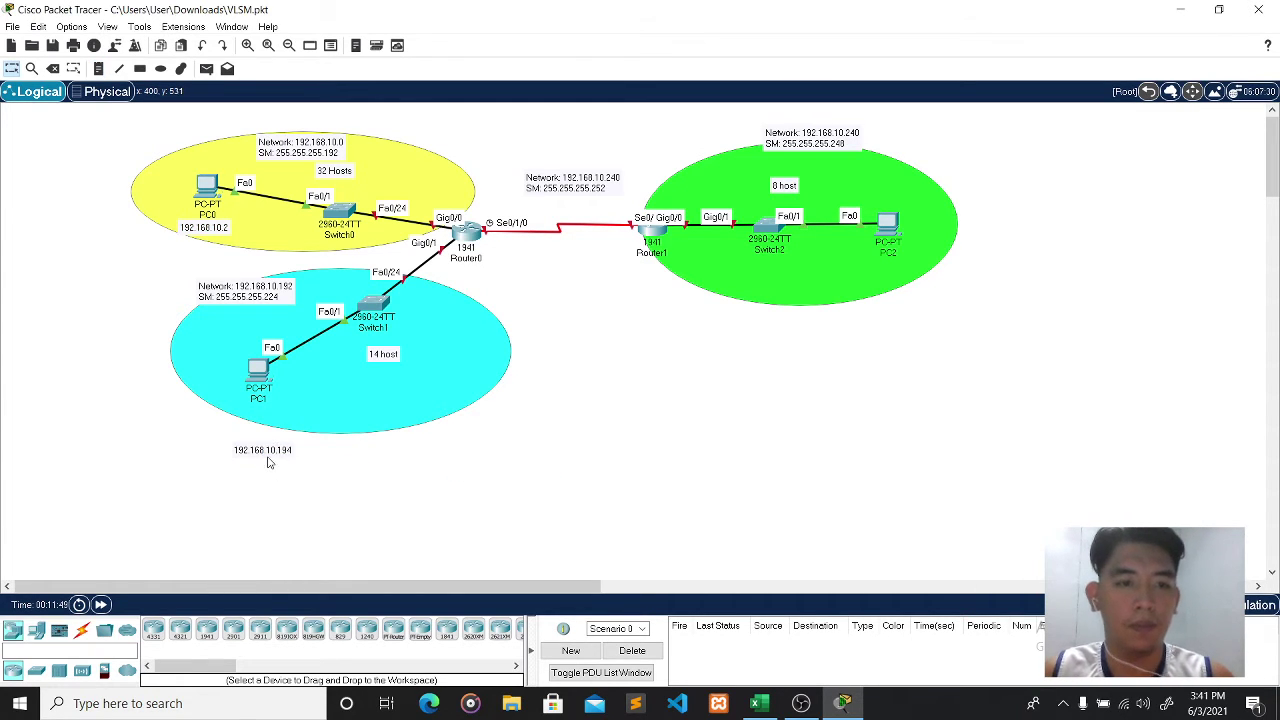
left_click_drag(270, 463, 261, 430)
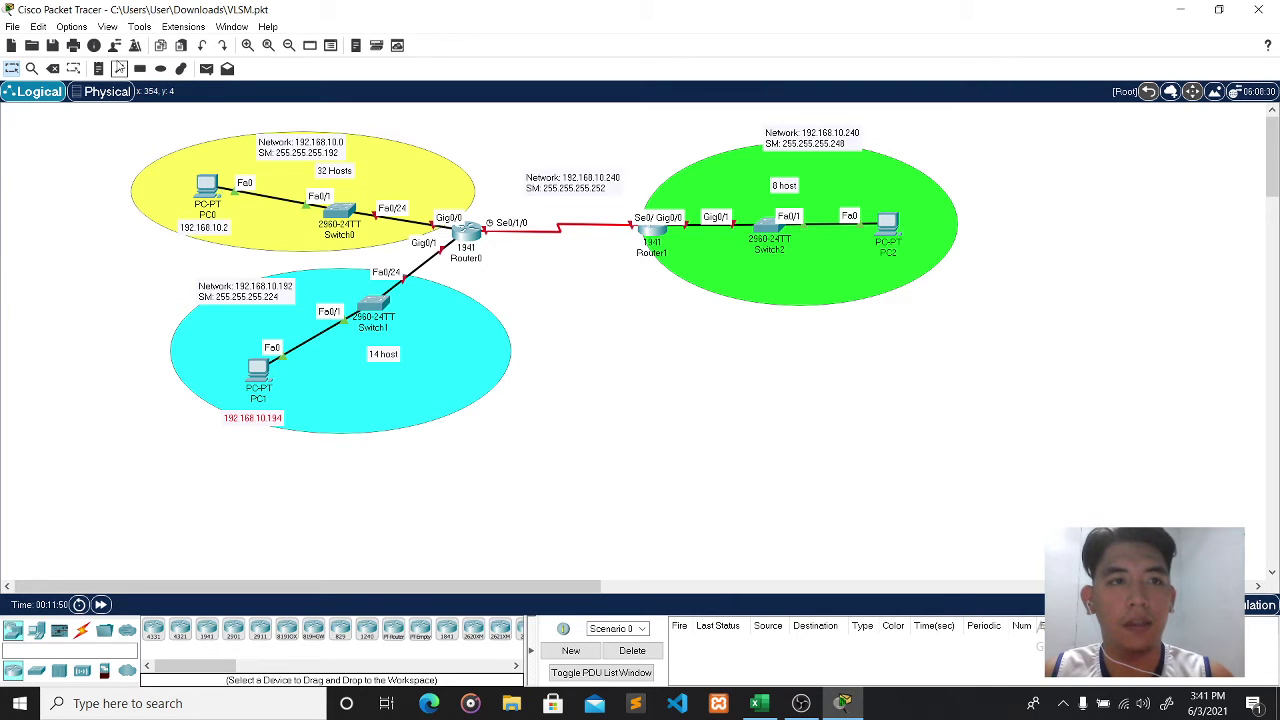
- Add a 192.168.10.242 address note and place it beside PC2
left_click(98, 68)
left_click(887, 278)
type("192.168.10.242")
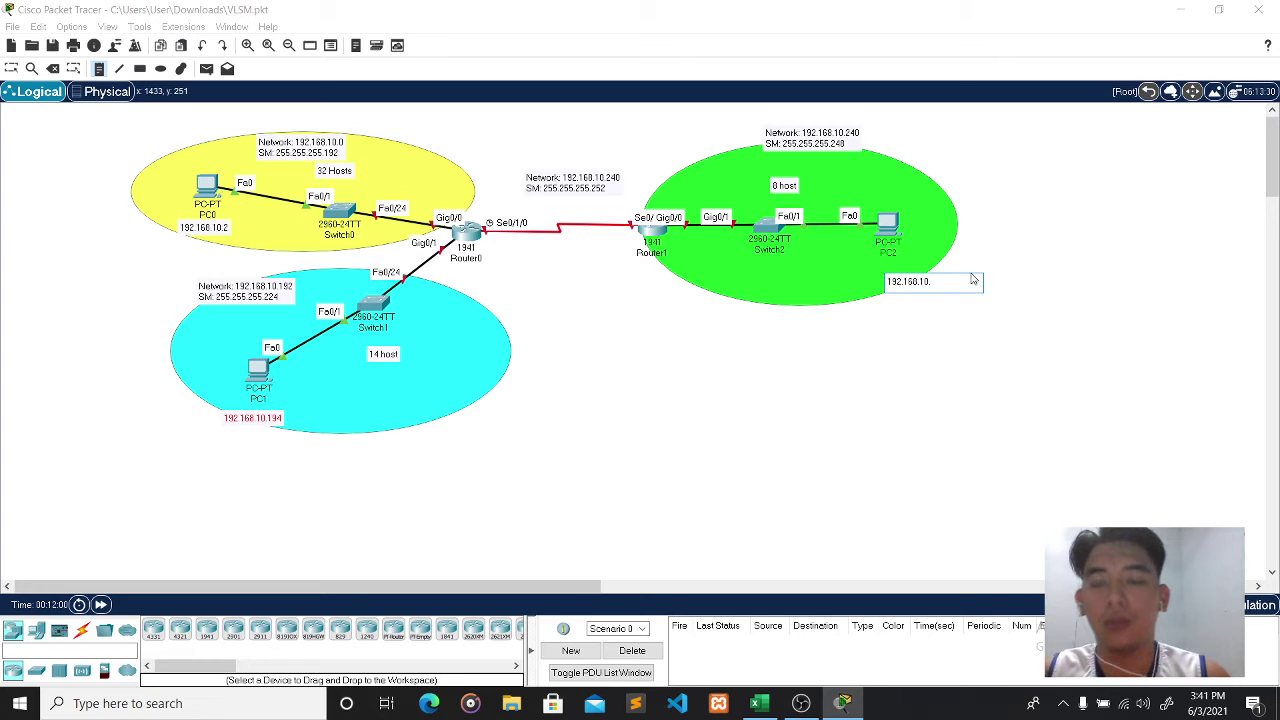
left_click(956, 343)
key("Escape")
left_click_drag(930, 284, 958, 230)
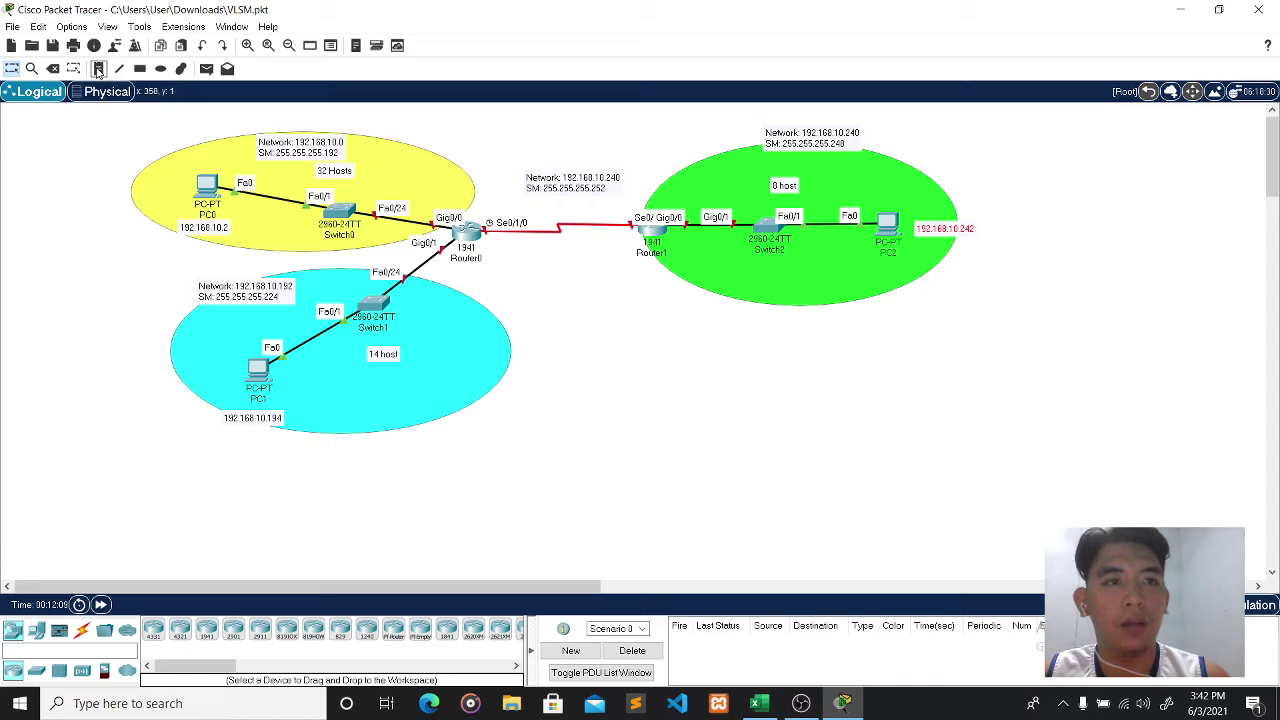
- Start a 'Router 0' note with the line Gig0/0: 192.168.10.1
left_click(98, 68)
left_click(530, 308)
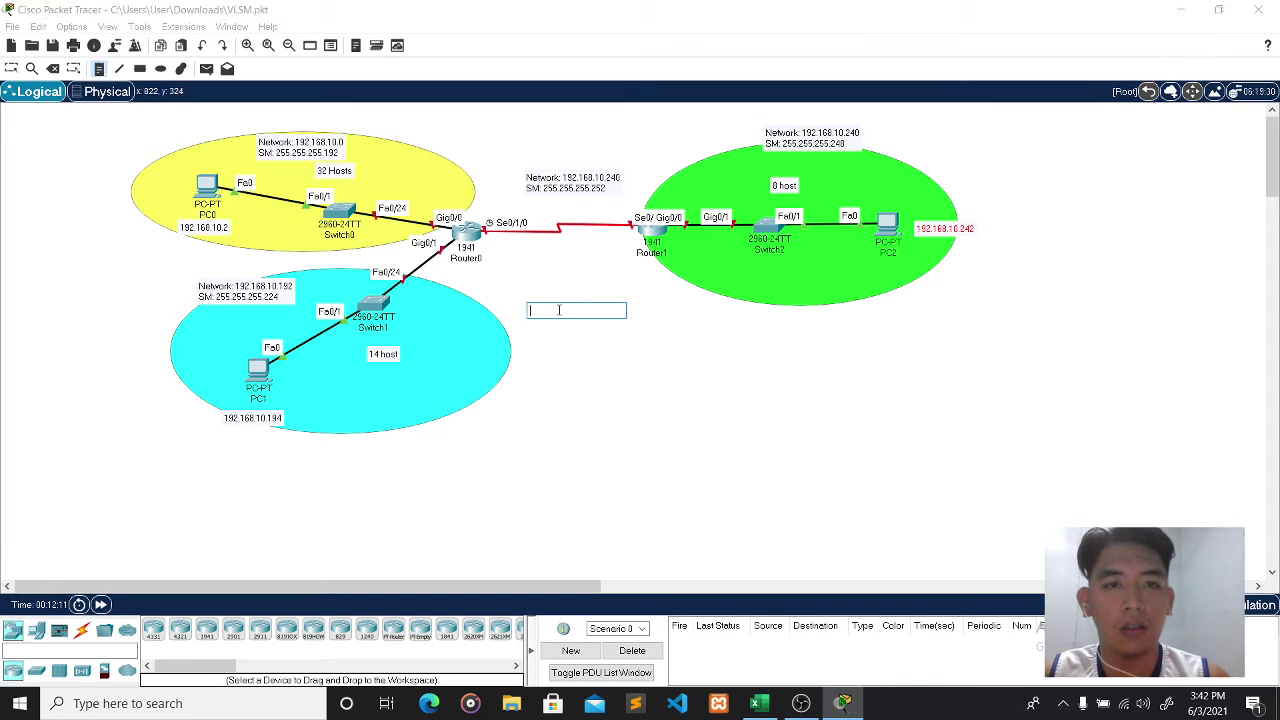
type("Rout")
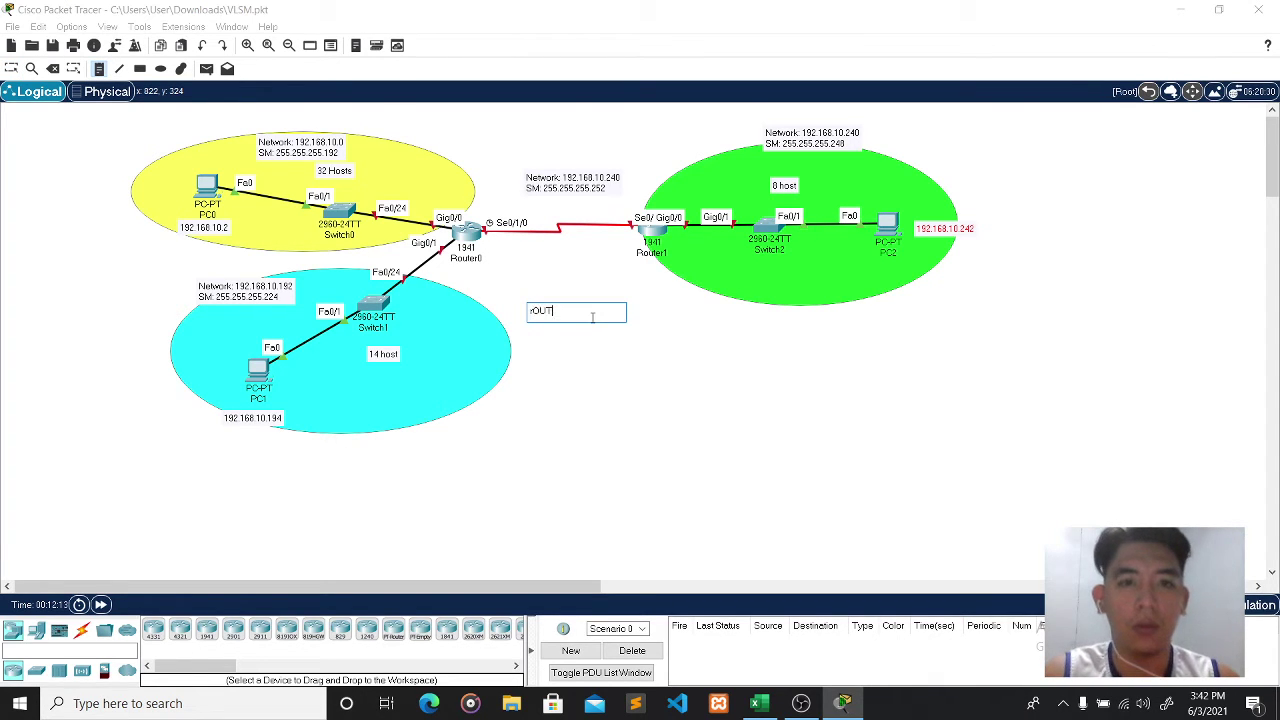
key("BackSpace")
key("BackSpace")
key("BackSpace")
type("outer")
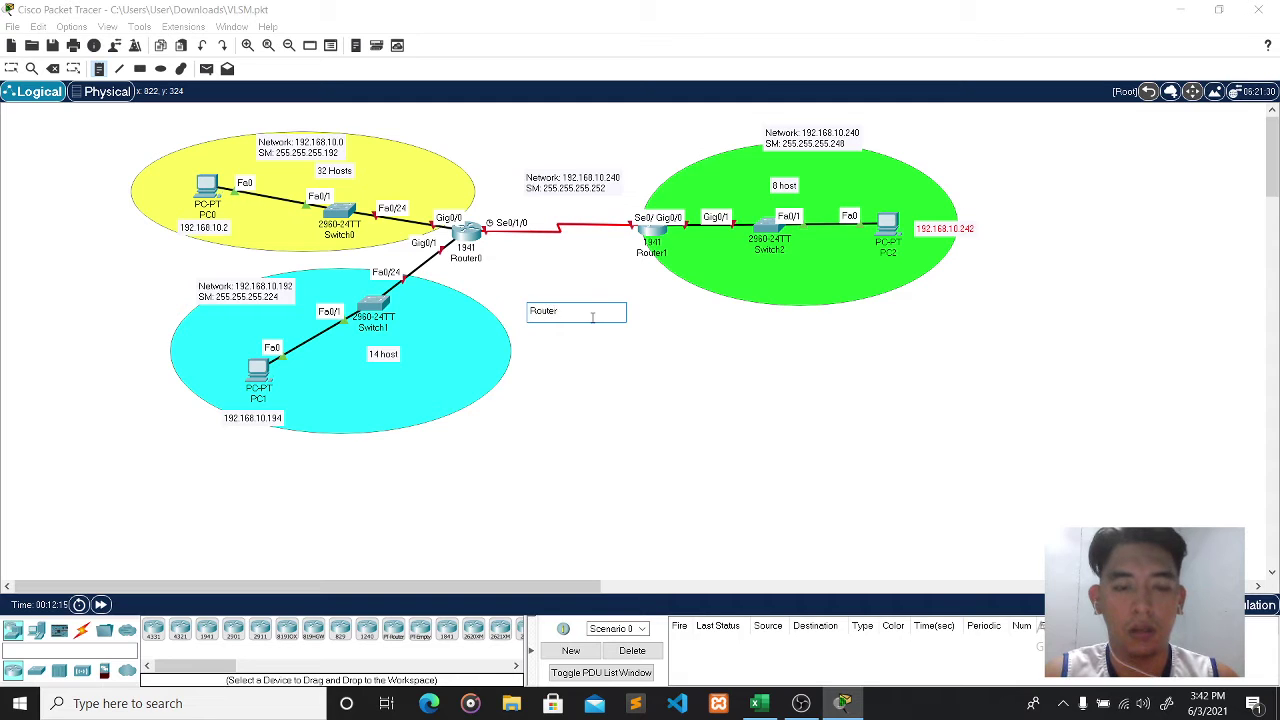
type(" 0")
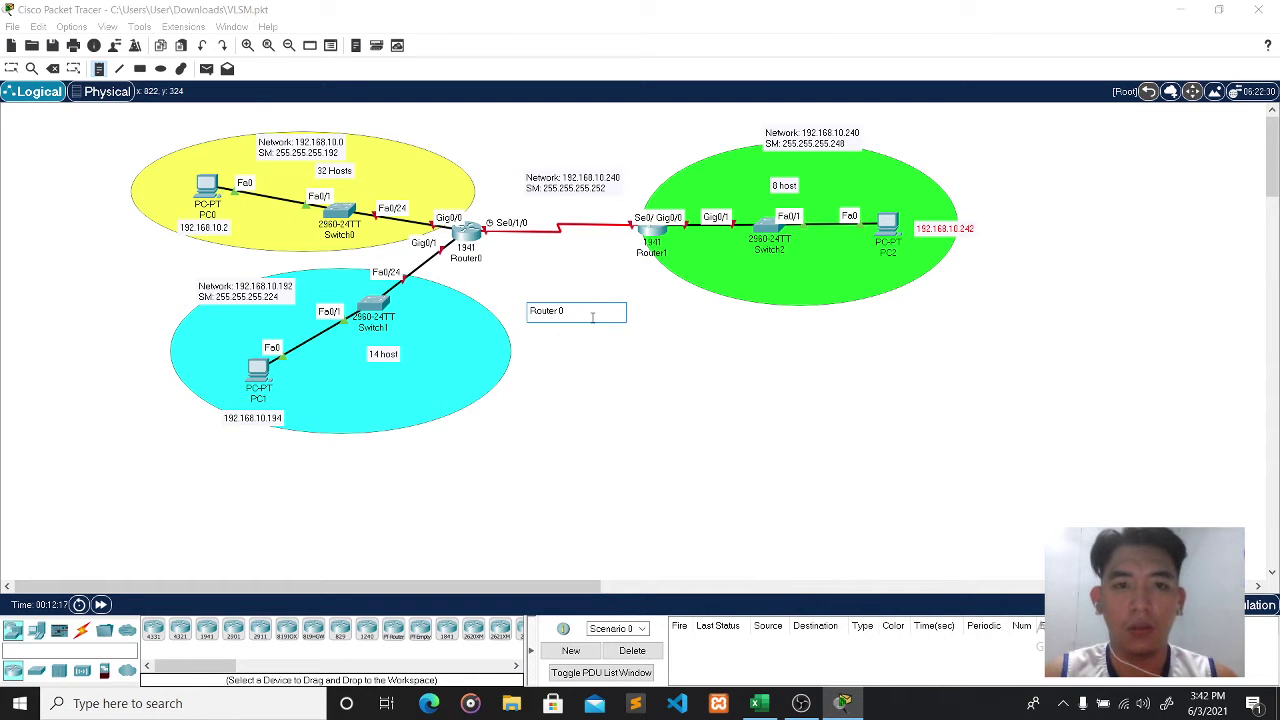
key("Return")
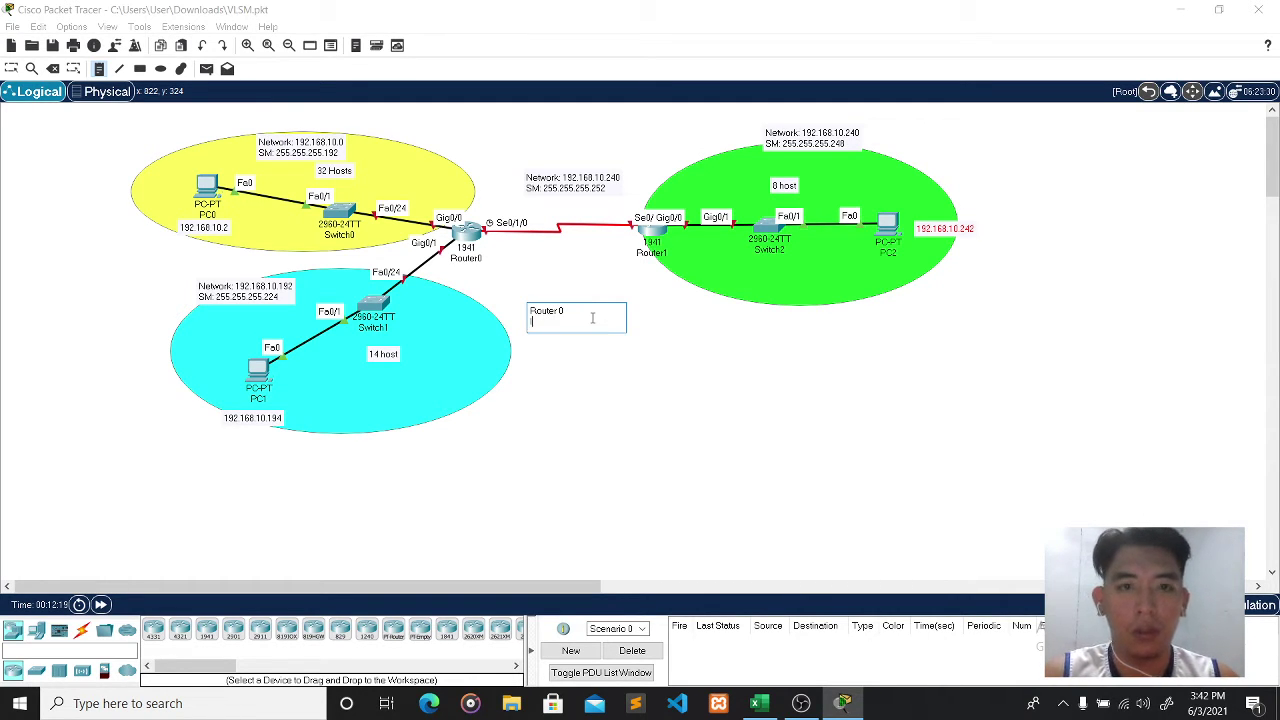
type("Gig")
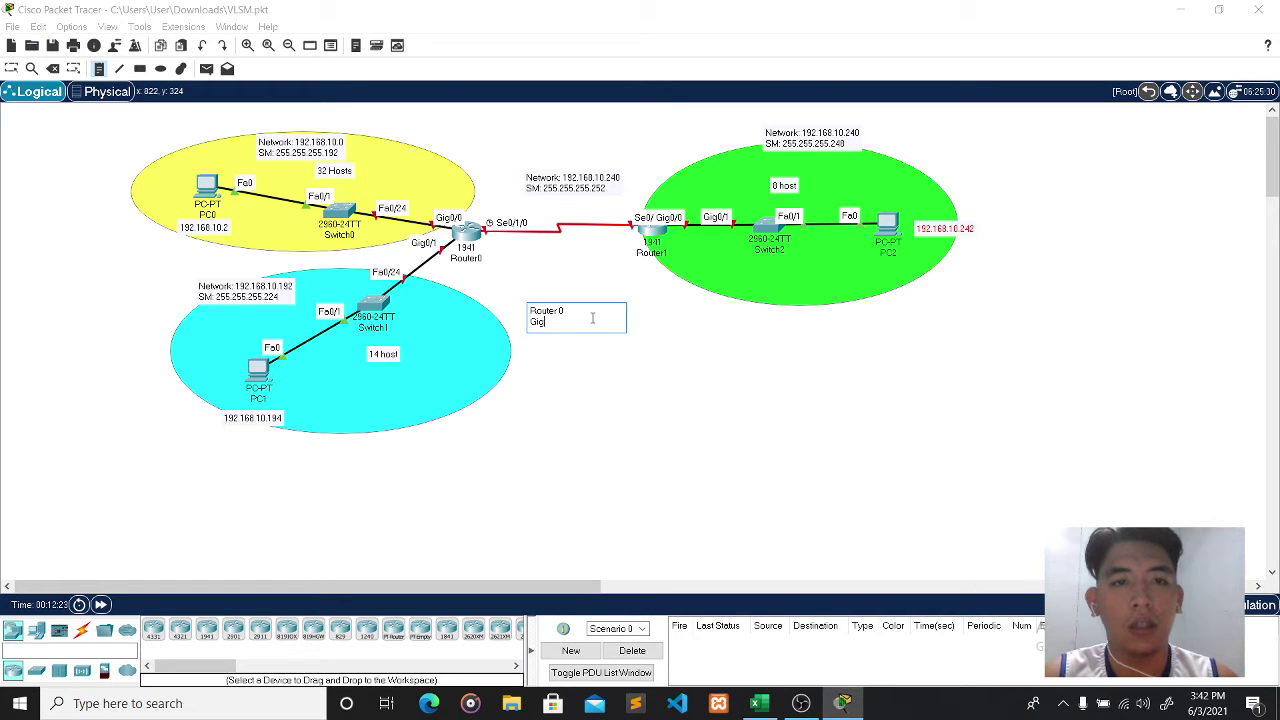
type("0/0")
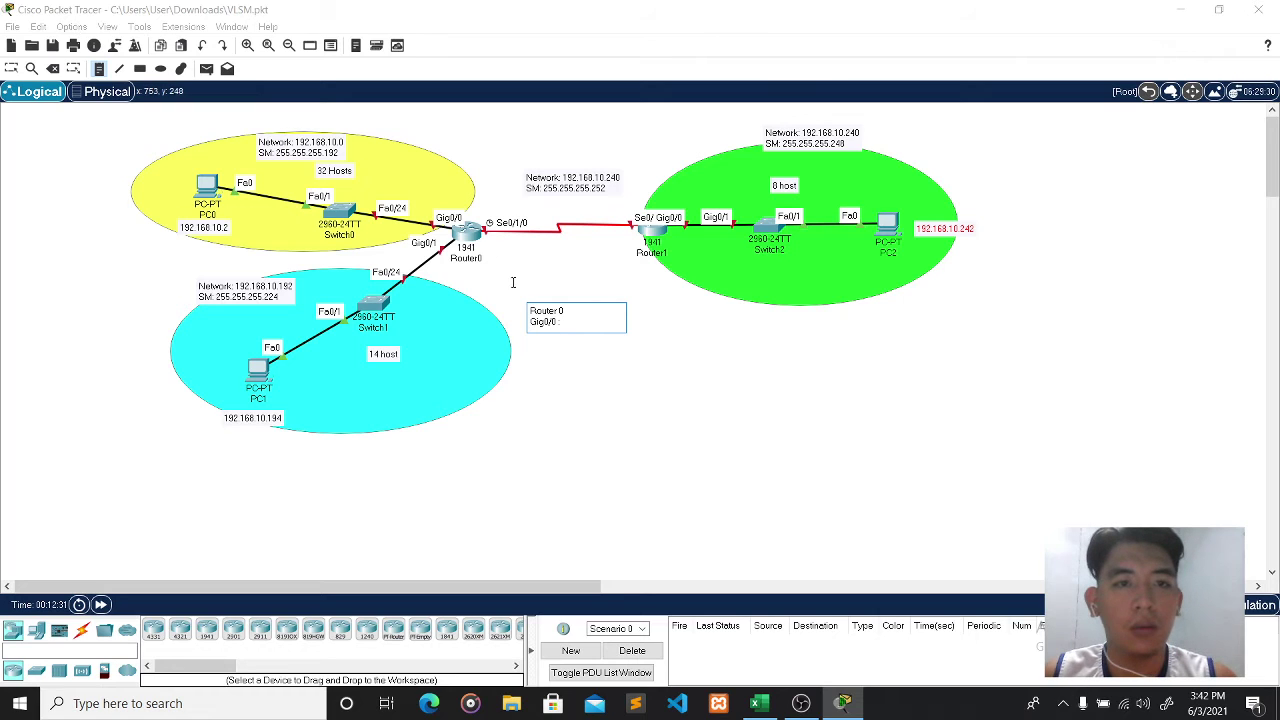
type(": 192.168.1")
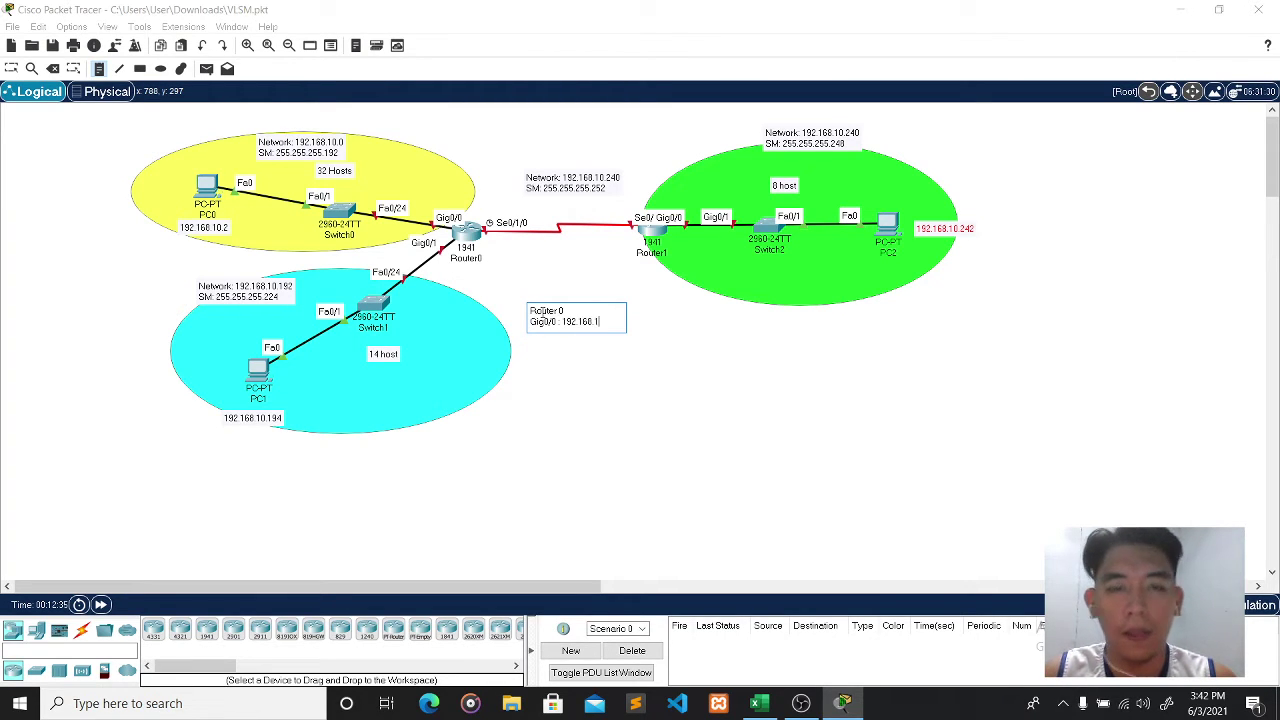
type("0.1")
- Add Gig0/1 192.168.10.193 and Se0/1/0 192.168.10.241 lines, then move the note beside Router0
key("Return")
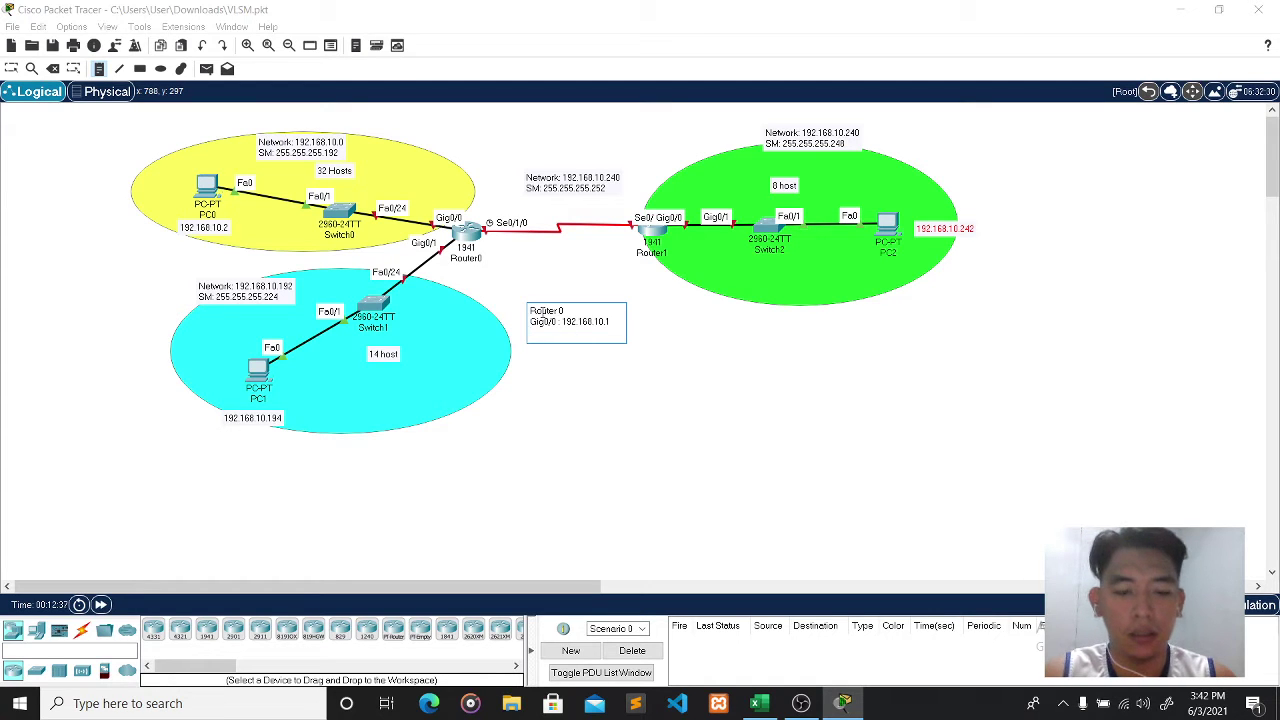
type("Gig")
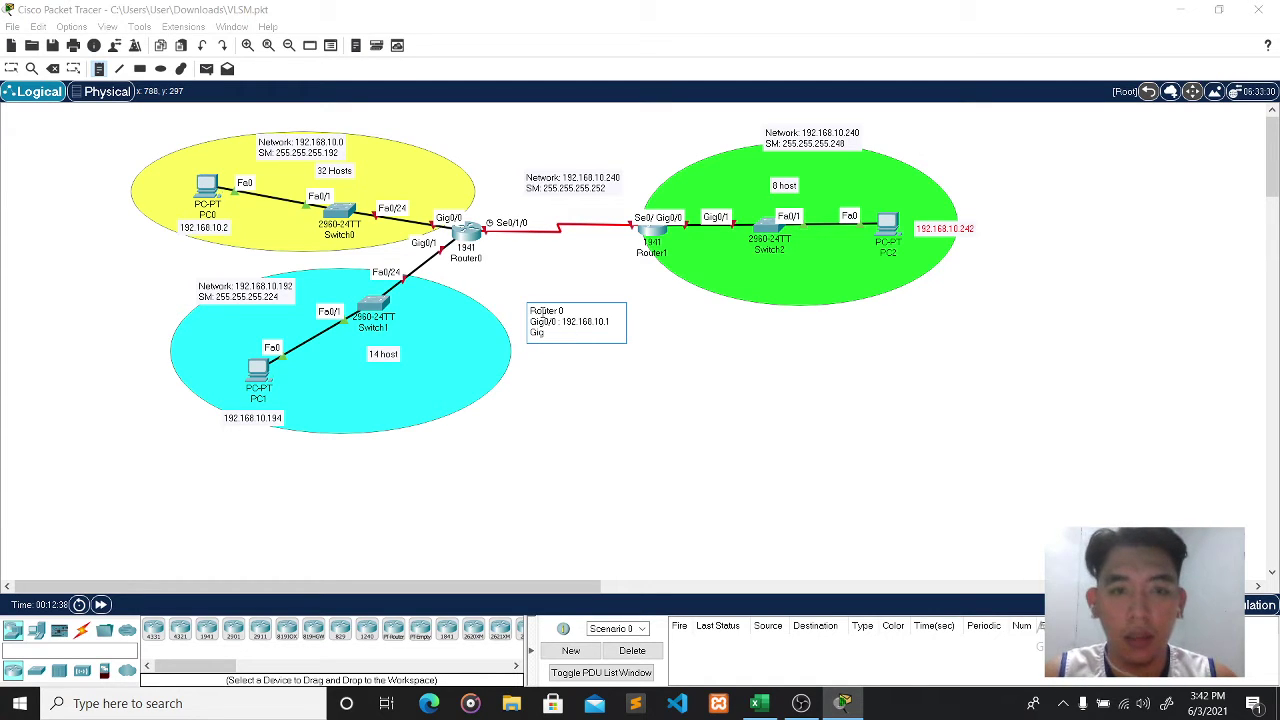
type("0/")
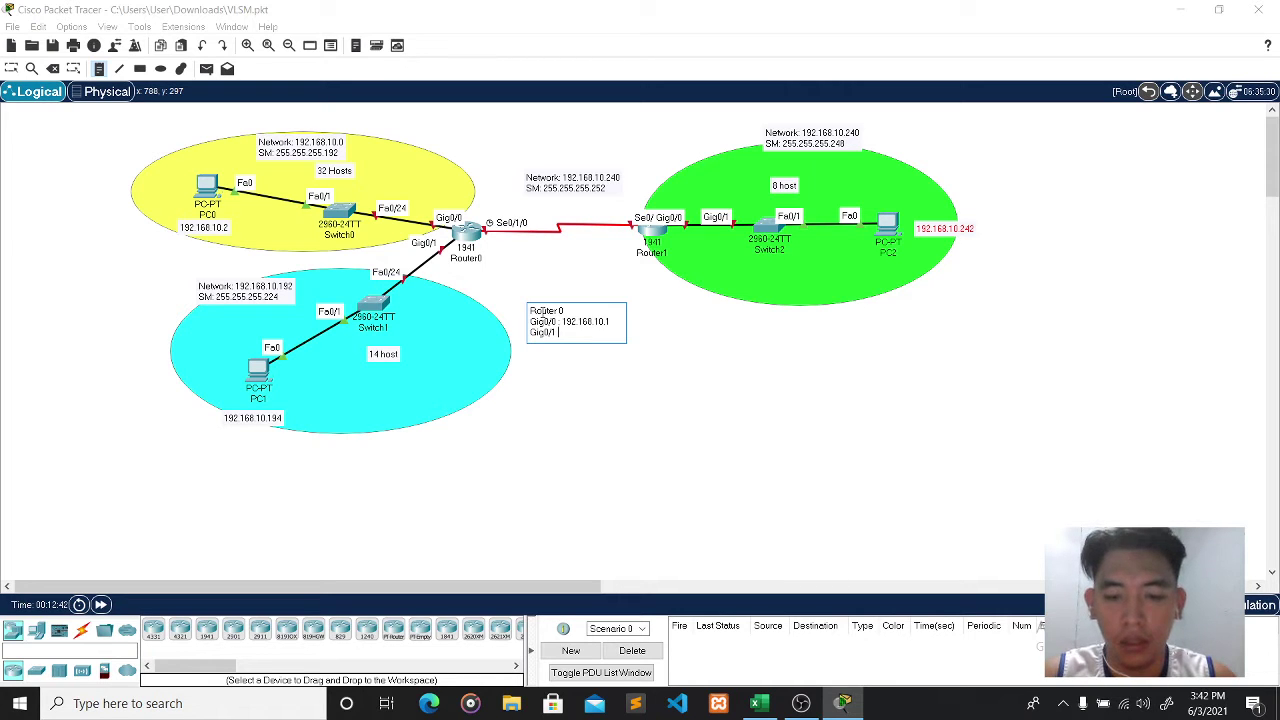
type("1 : 192.168.10.193")
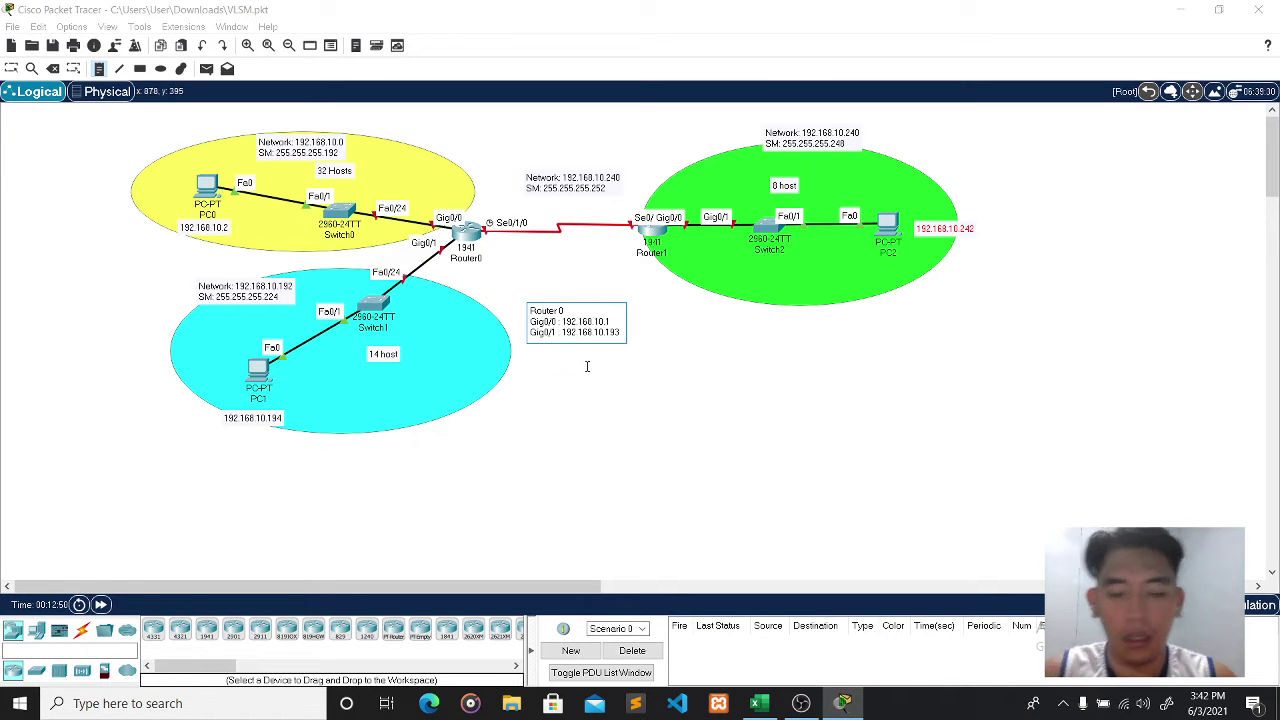
key("Return")
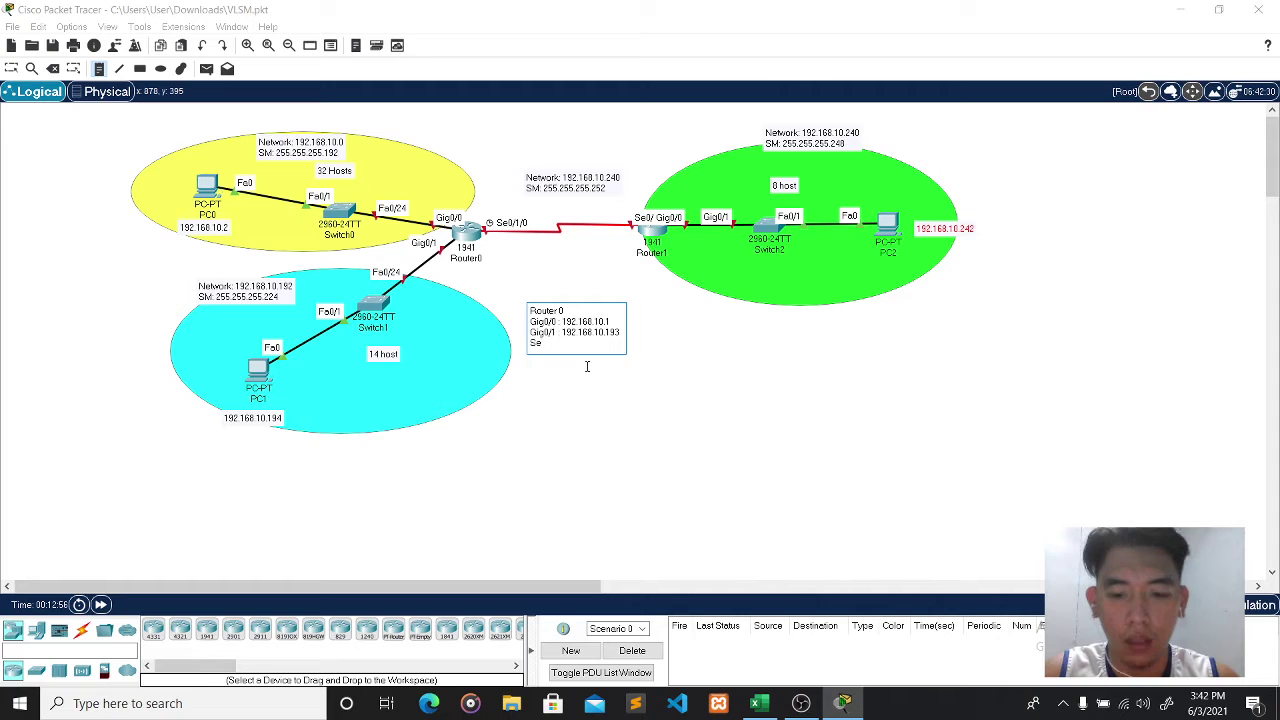
type("Se 0/1/")
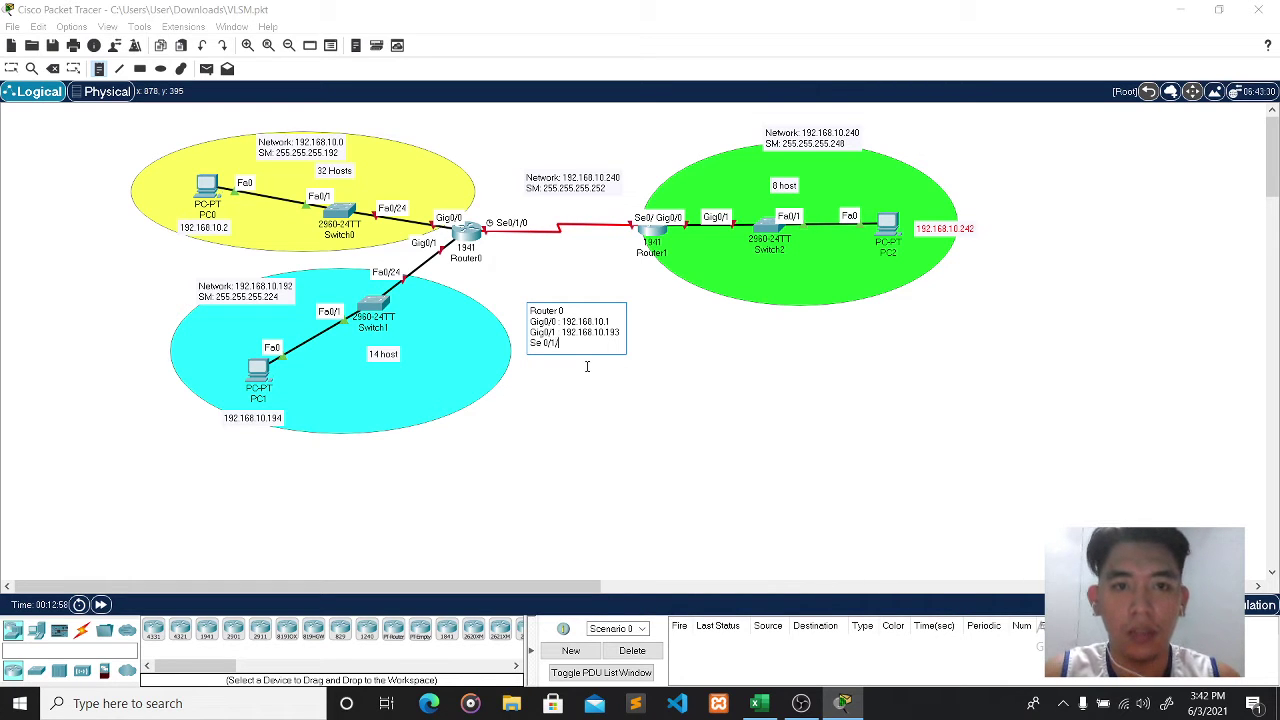
type("0")
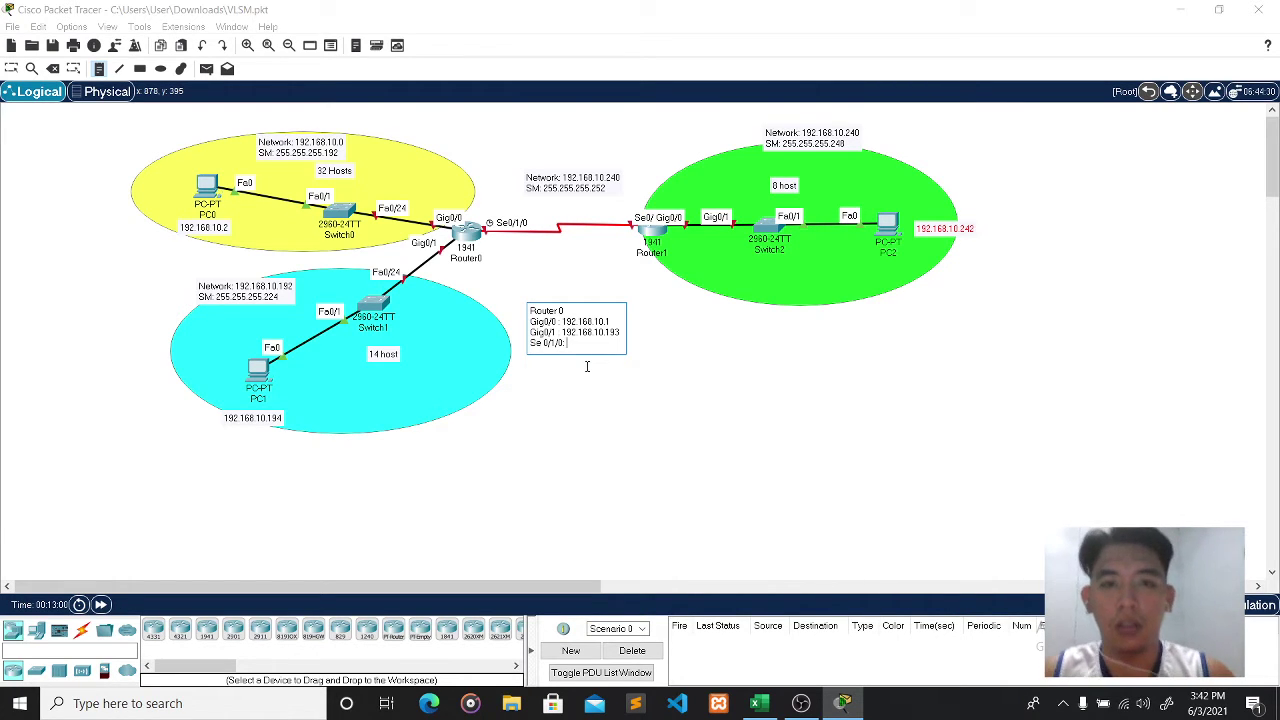
type(": 192.168.10.241")
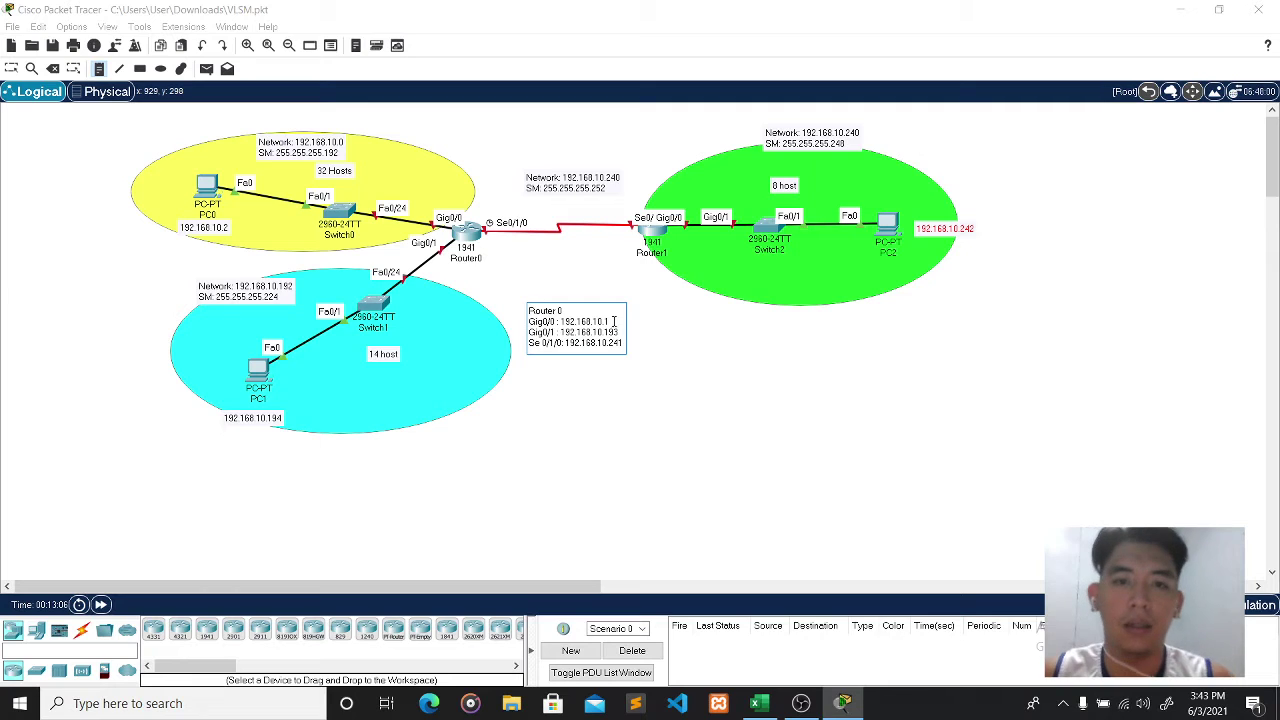
left_click(630, 420)
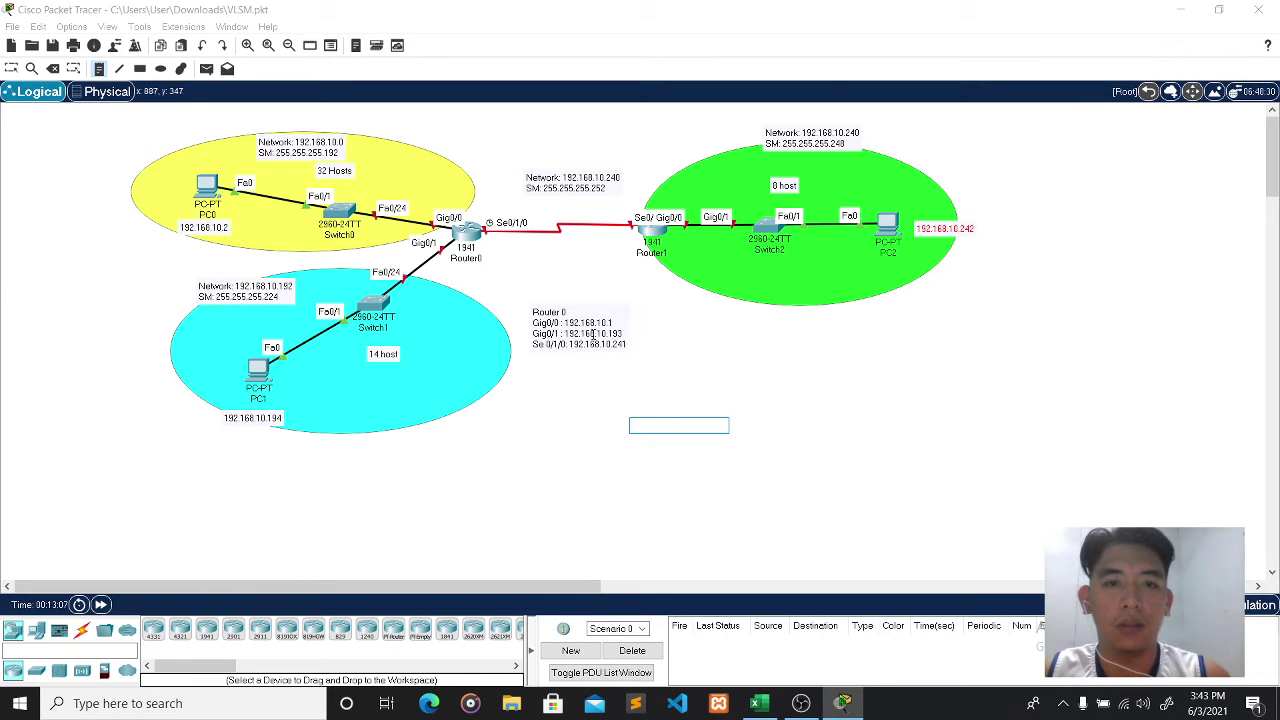
left_click(590, 327)
key("Escape")
left_click_drag(568, 328, 485, 290)
left_click(100, 68)
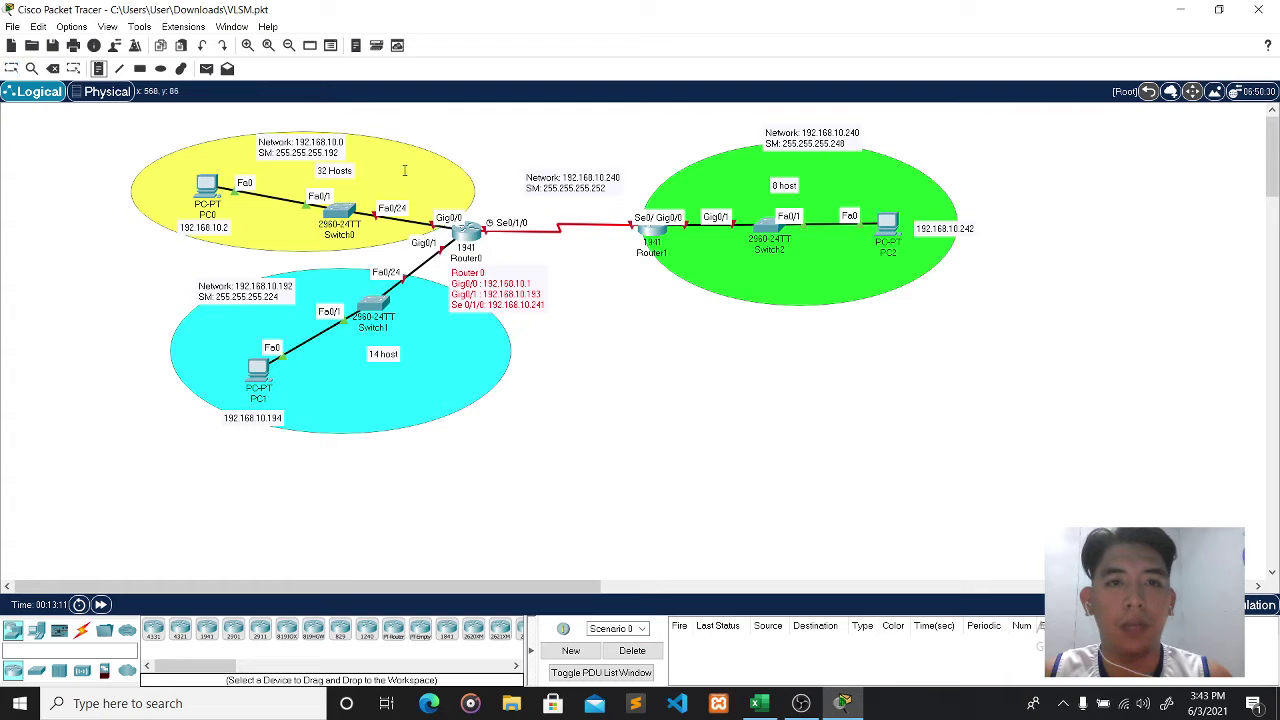
- Start a 'Router1' note below Router1 with Gig0/1: 192.168.10.241 and begin the serial line
left_click(618, 290)
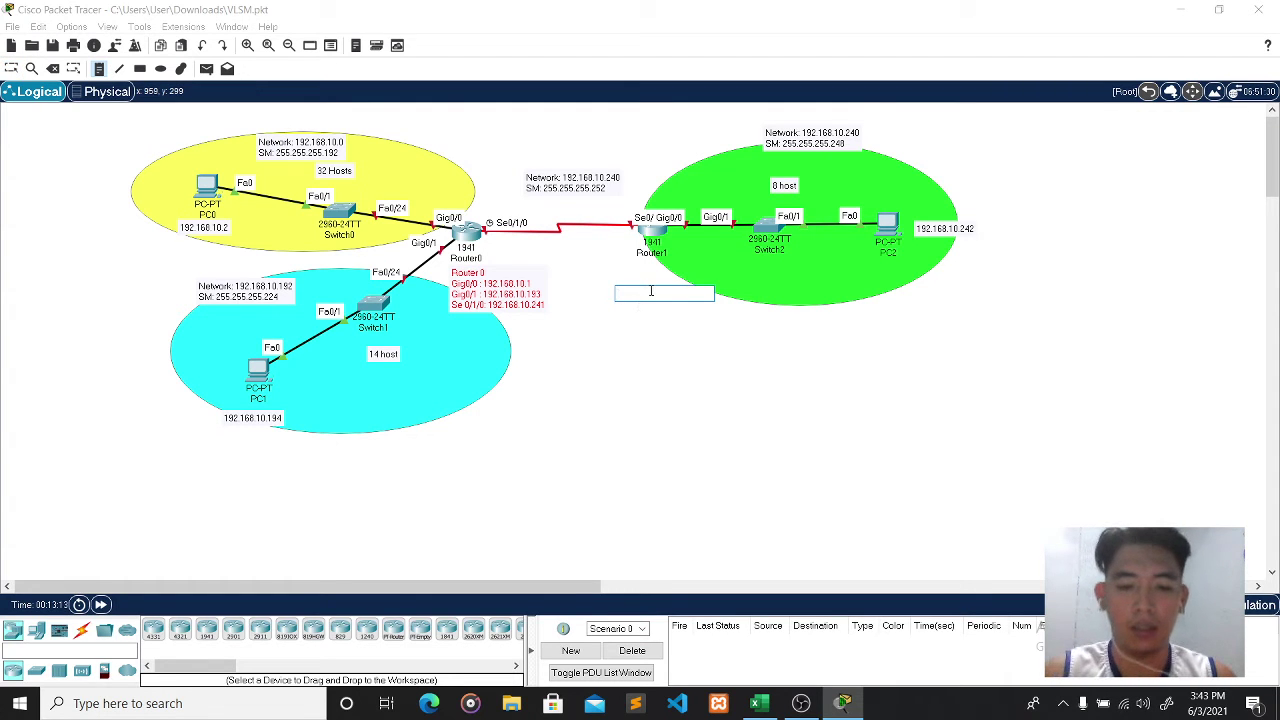
type("Router1")
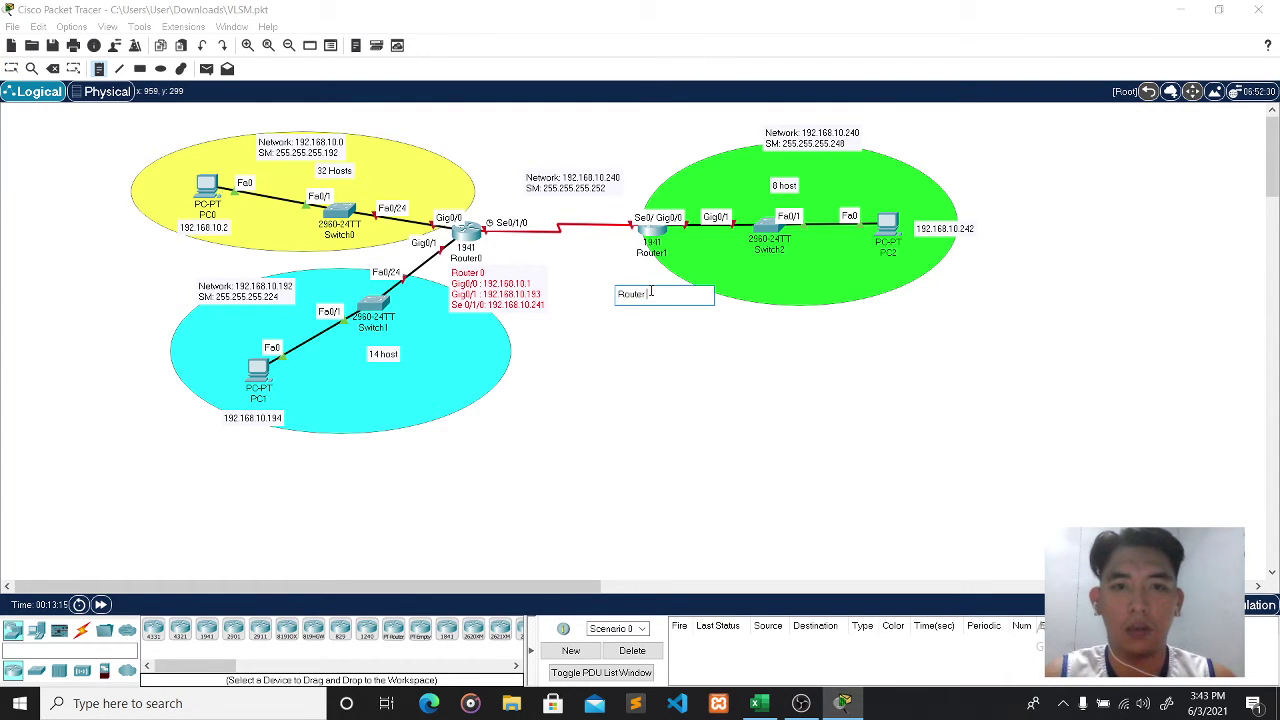
key("Return")
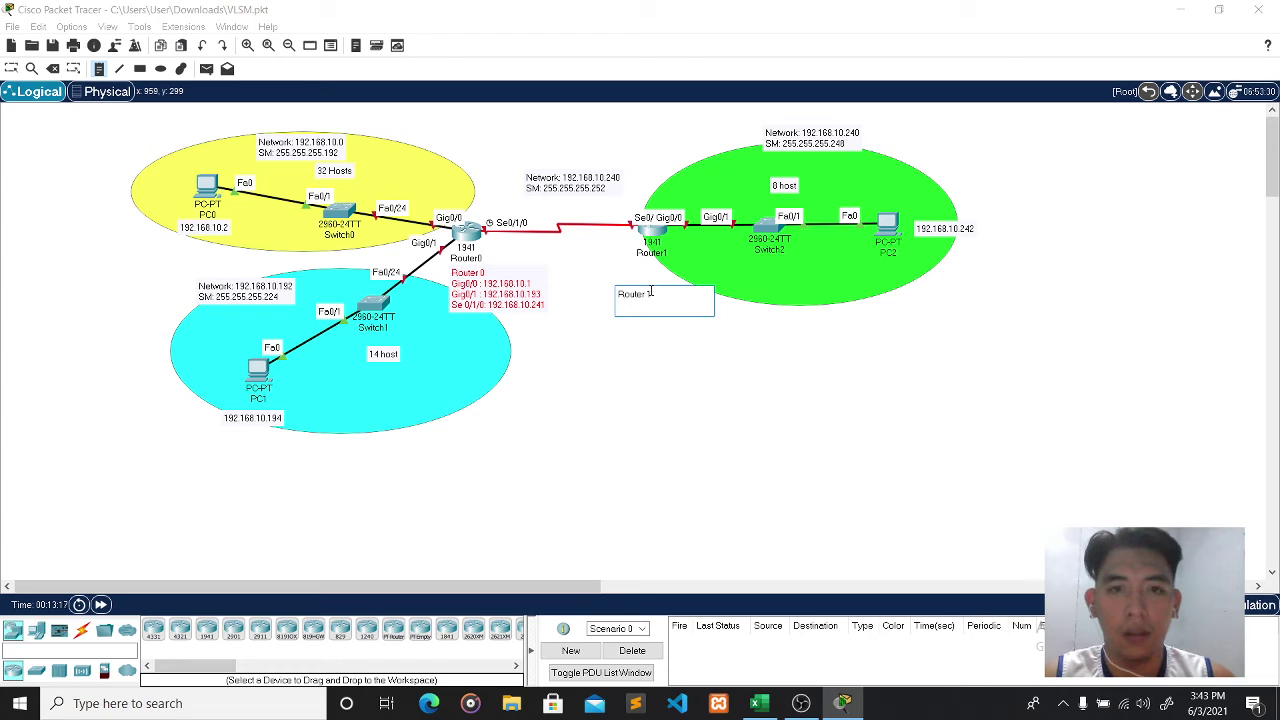
type("Gi")
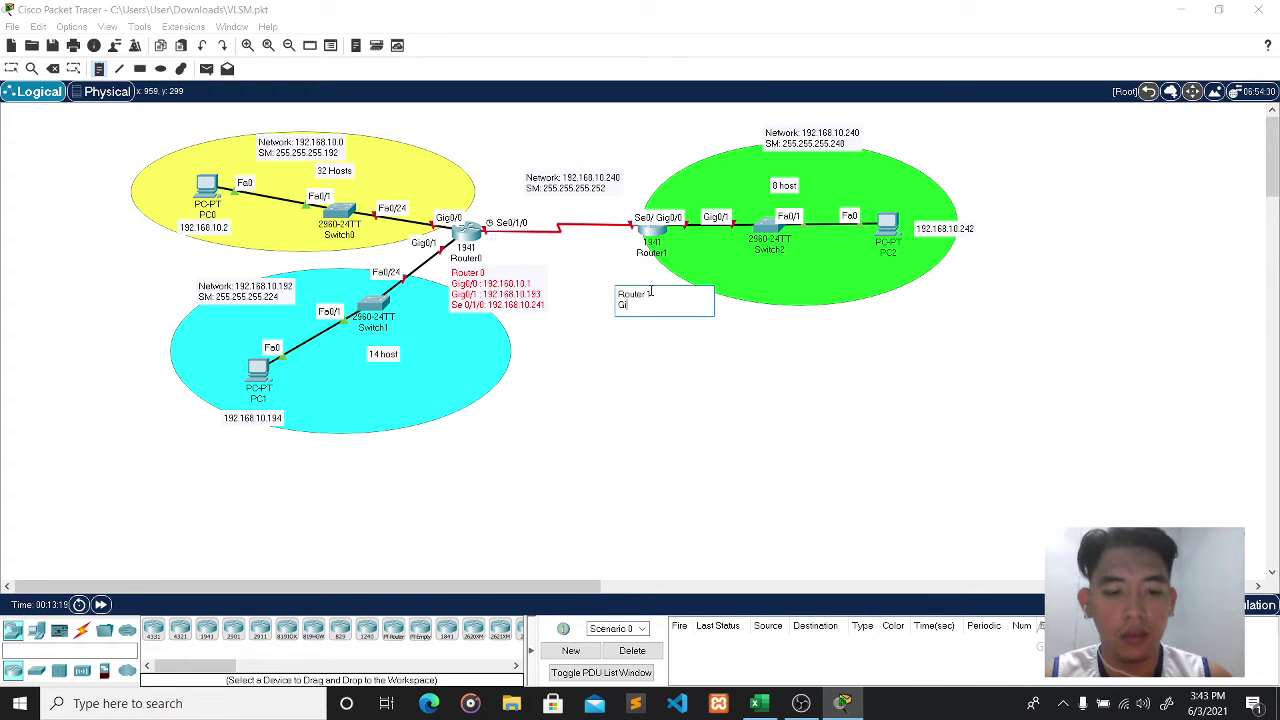
type("g")
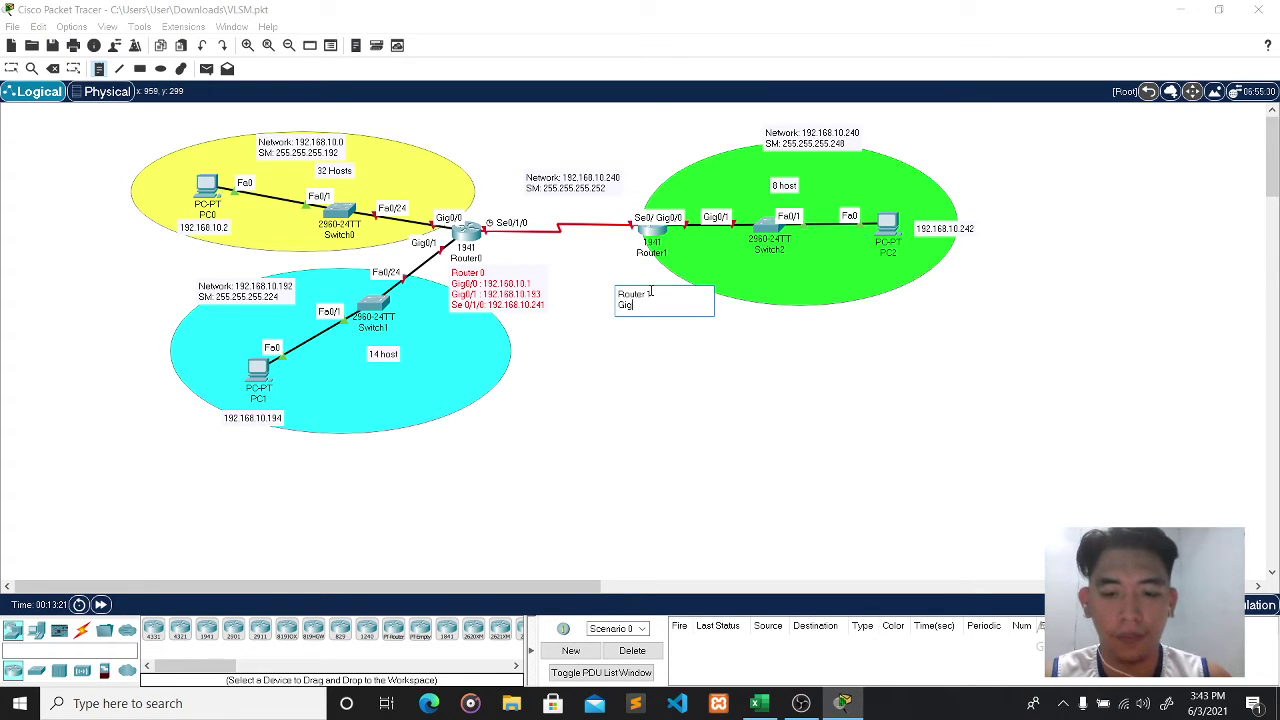
type("0/")
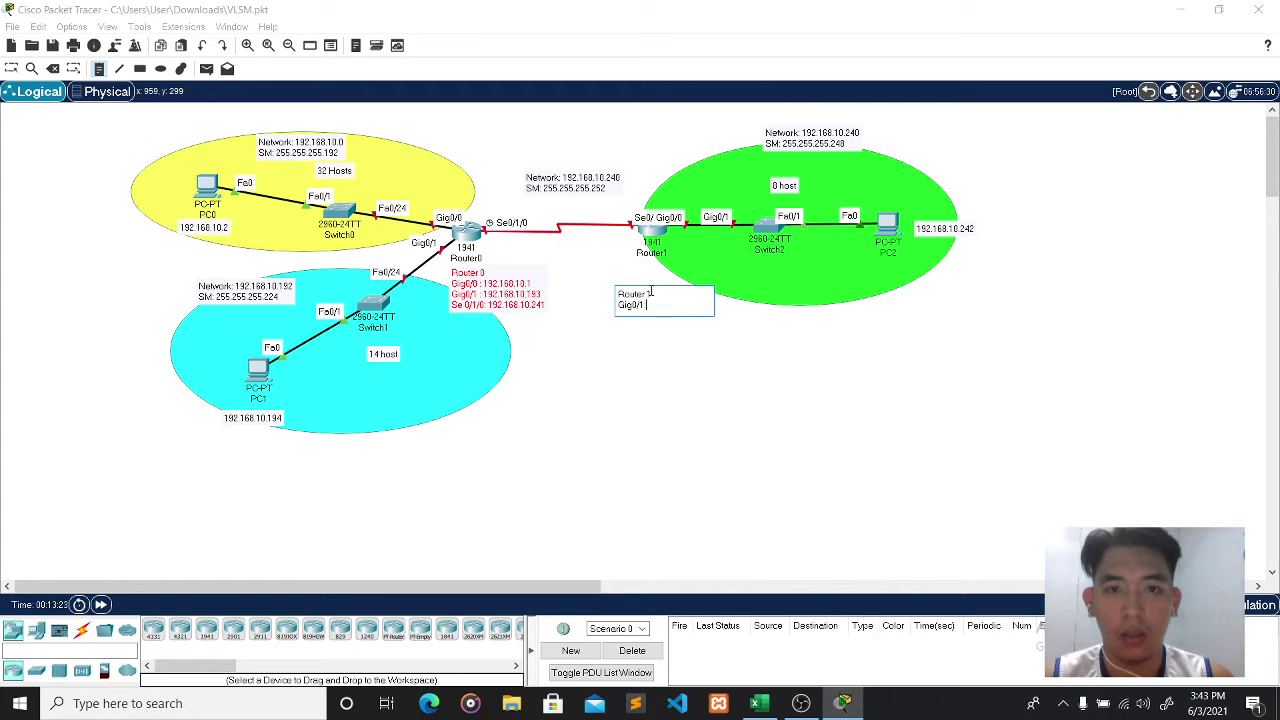
type("1: 1")
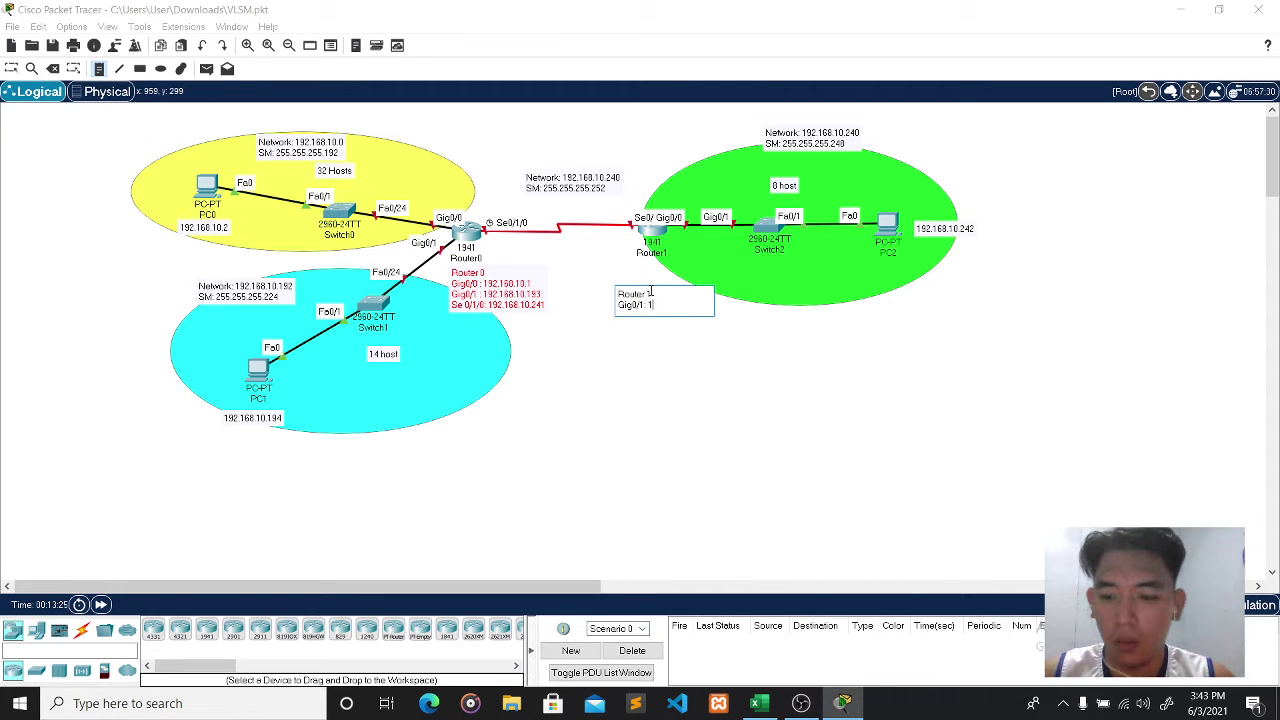
type("92.168.10")
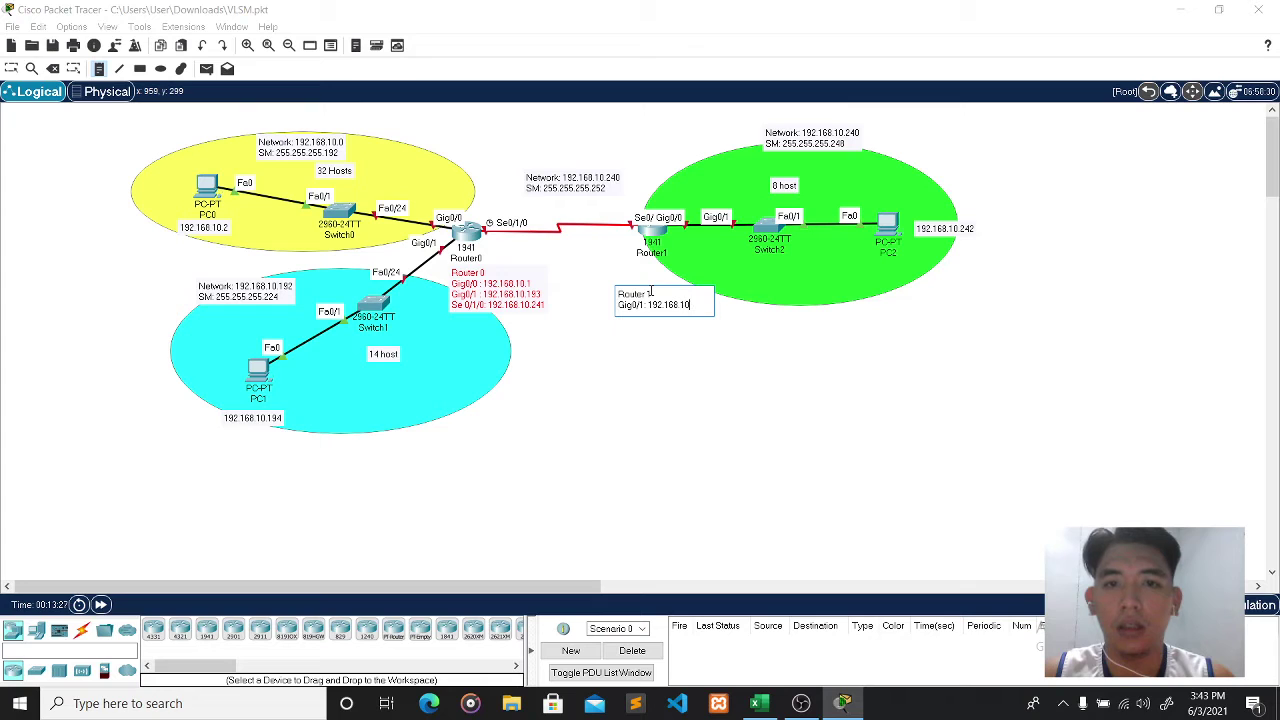
type(".2")
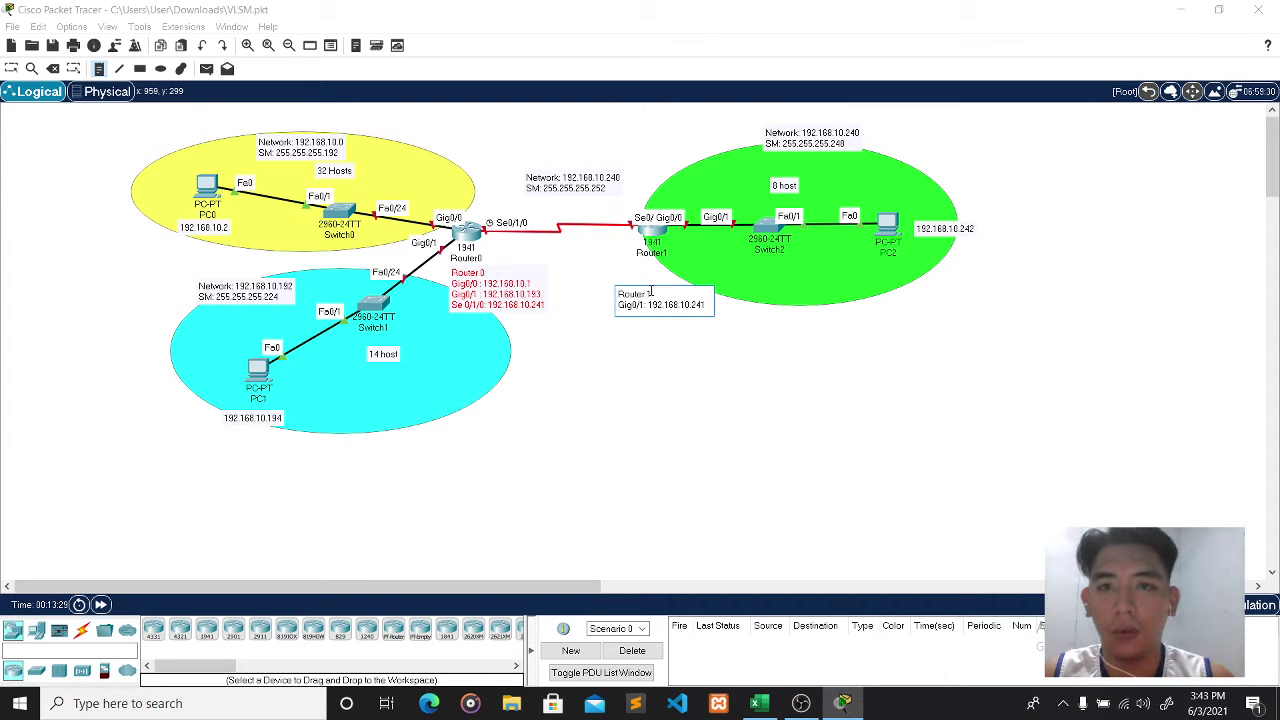
type("41")
key("Return")
type("s")
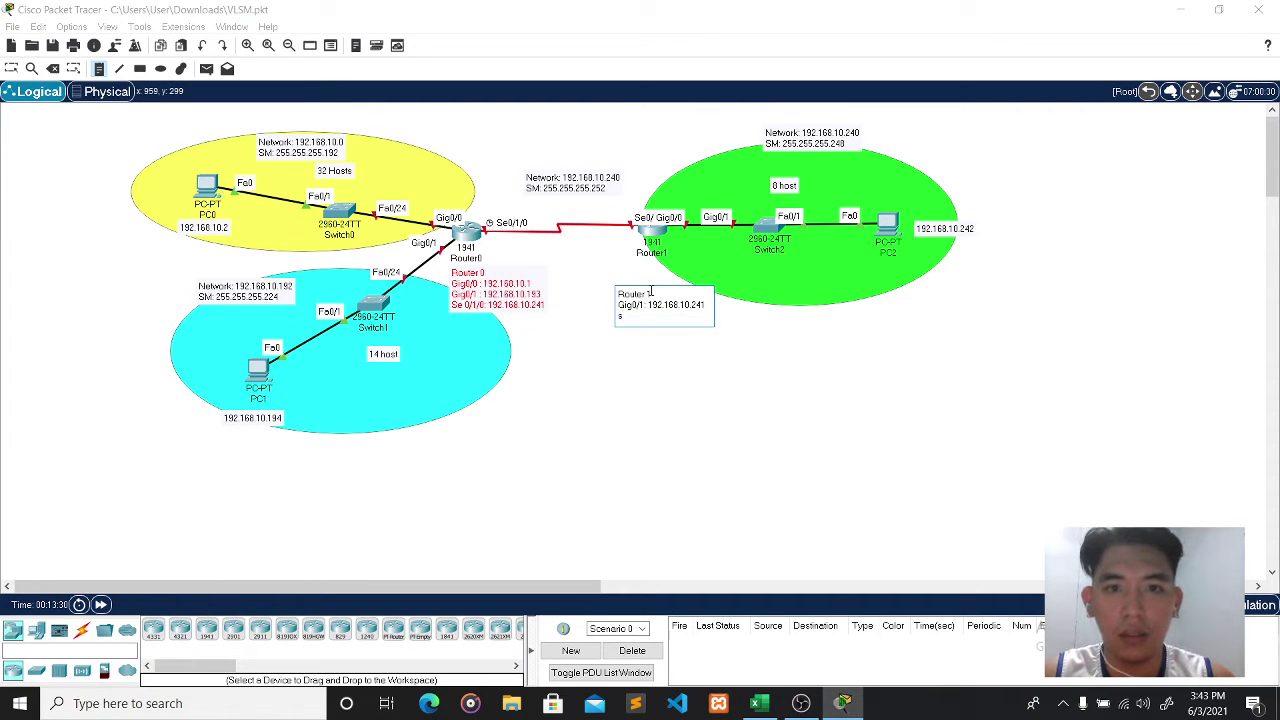
type("S")
key("BackSpace")
key("BackSpace")
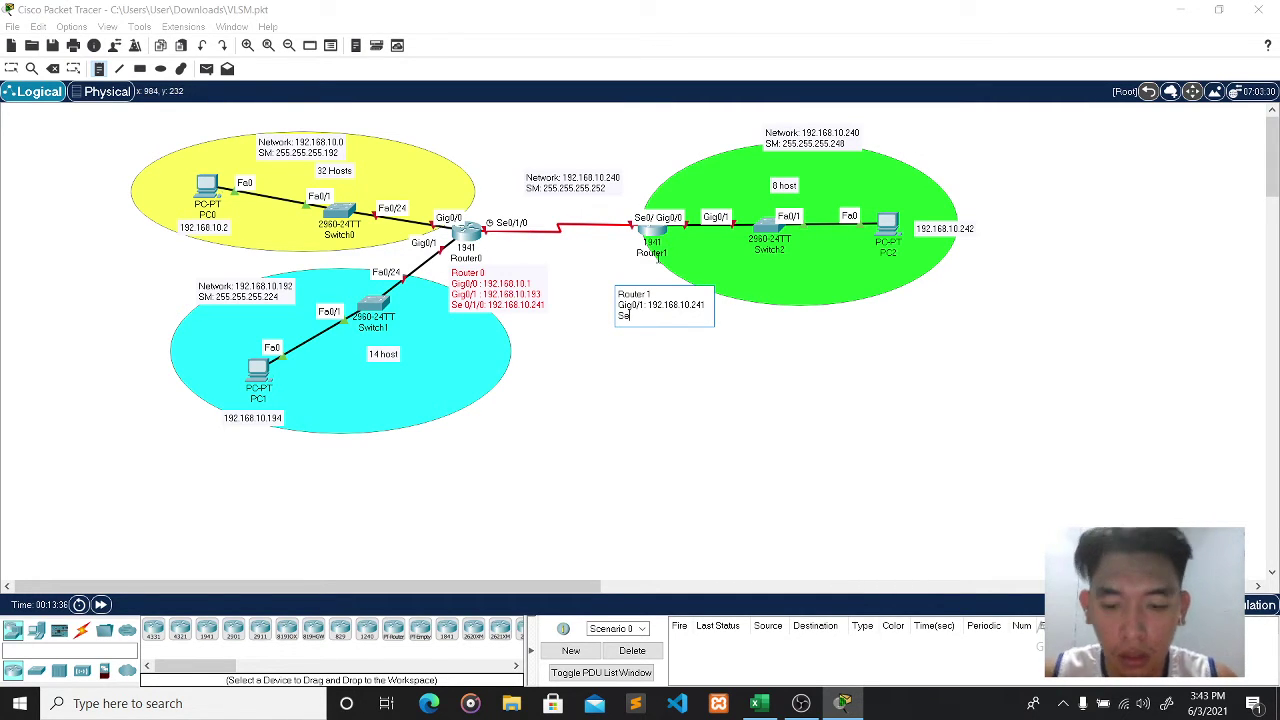
type("0/")
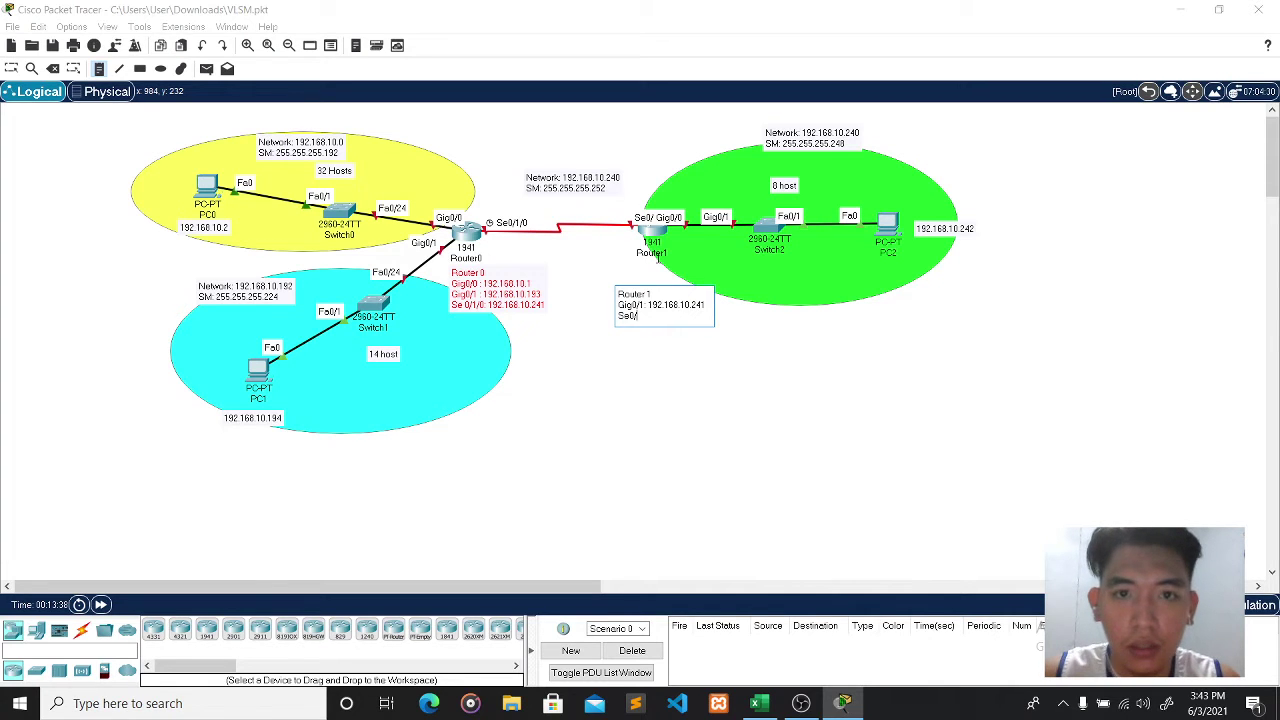
- Complete the Se0/1/0: 192.168.10.242 line and adjust Router1's position slightly
left_click(98, 68)
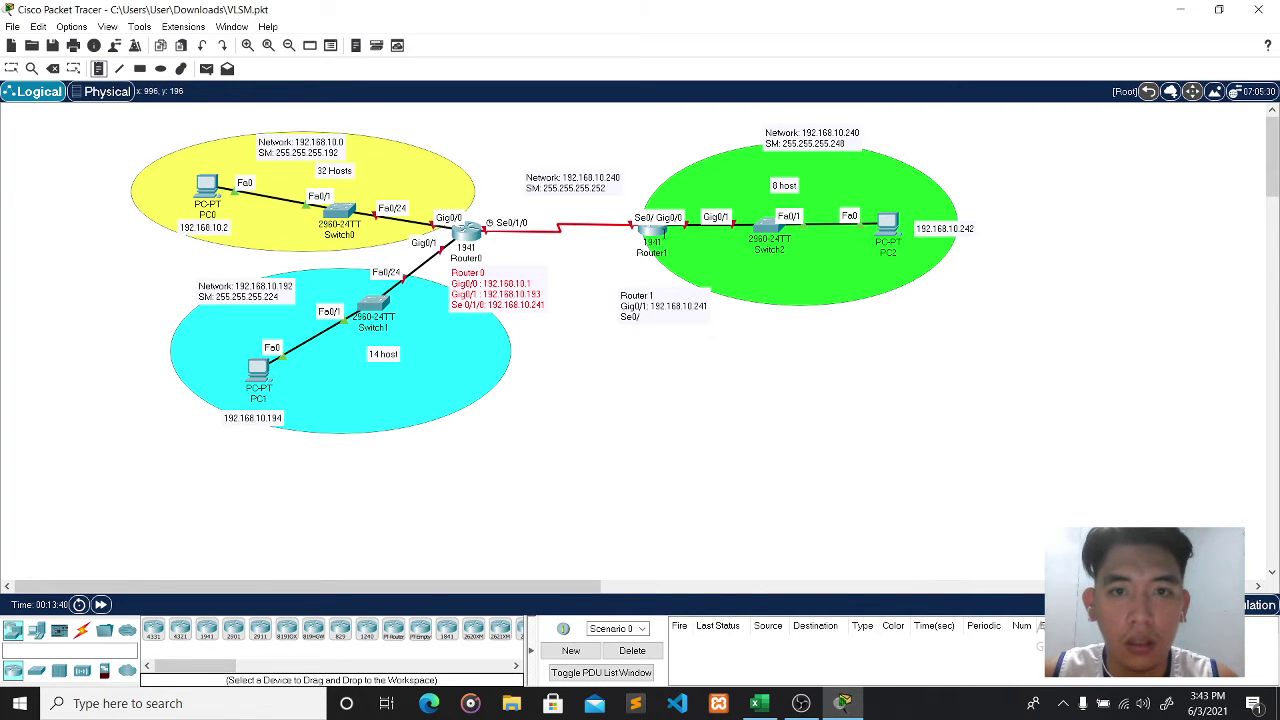
key("Escape")
mouse_move(651, 238)
left_mouse_down()
mouse_move(636, 212)
mouse_move(646, 226)
left_mouse_up()
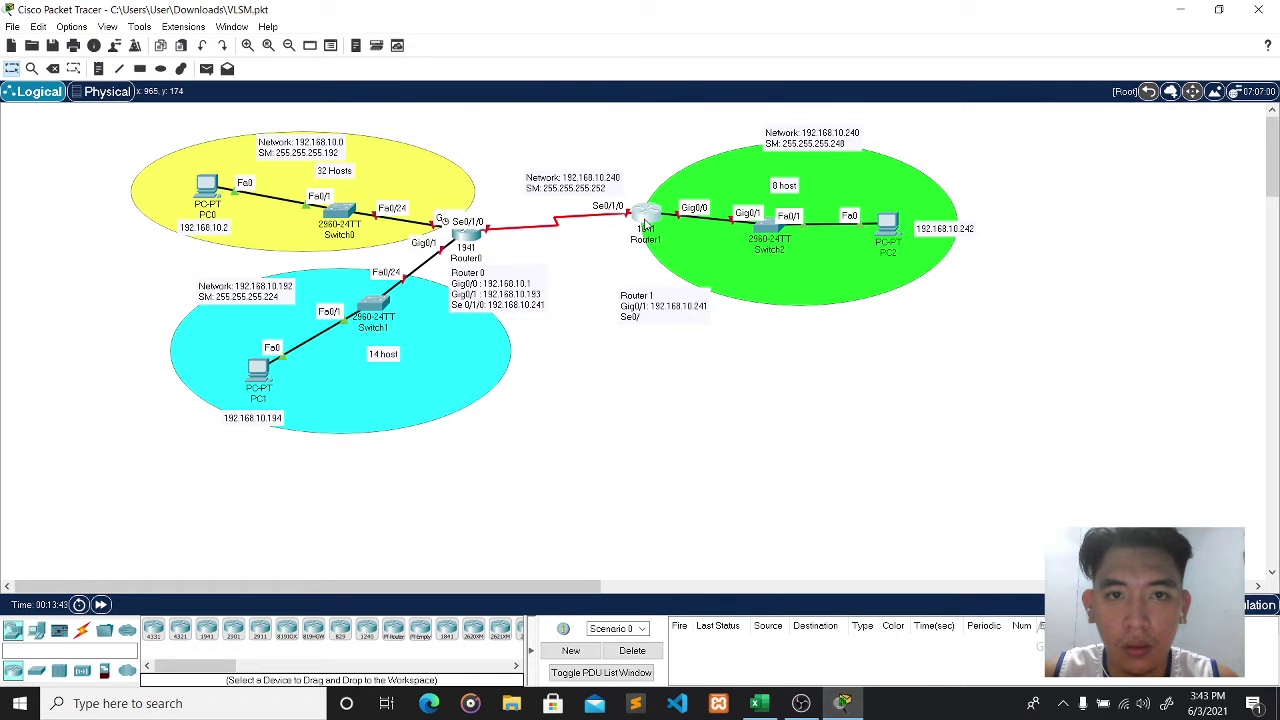
left_click(641, 318)
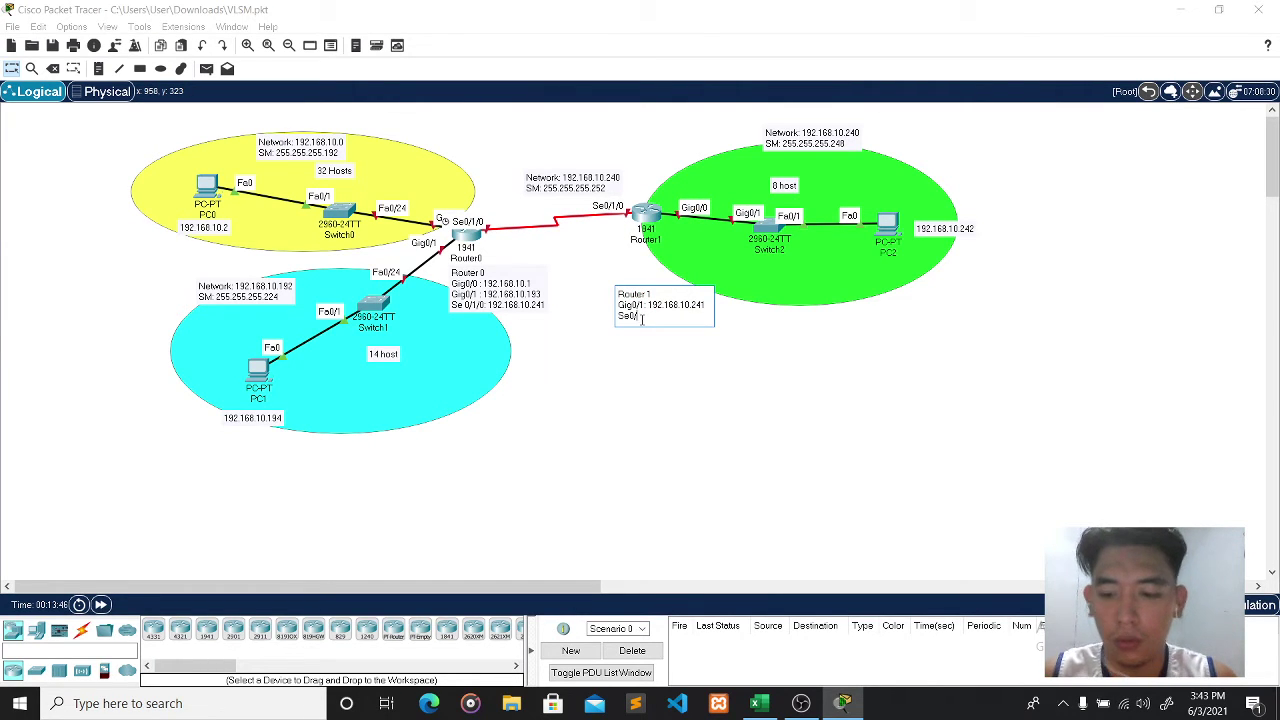
type("1/0")
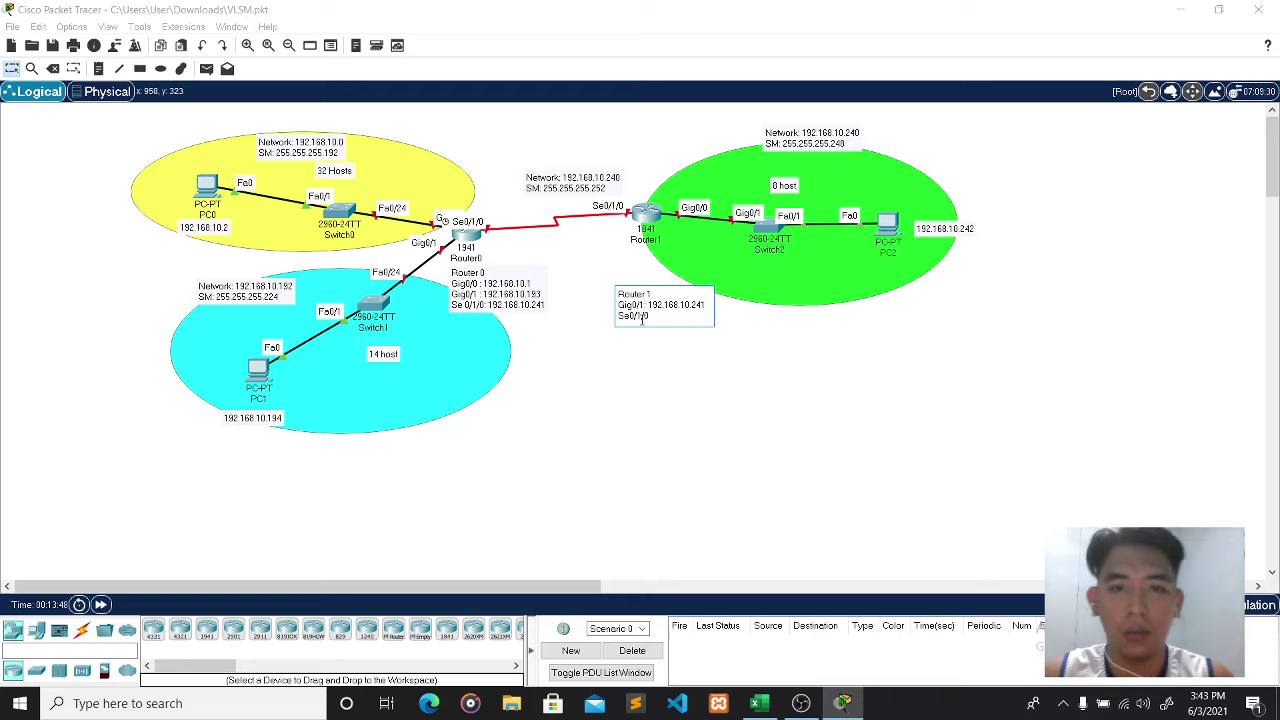
type(" : 192.1")
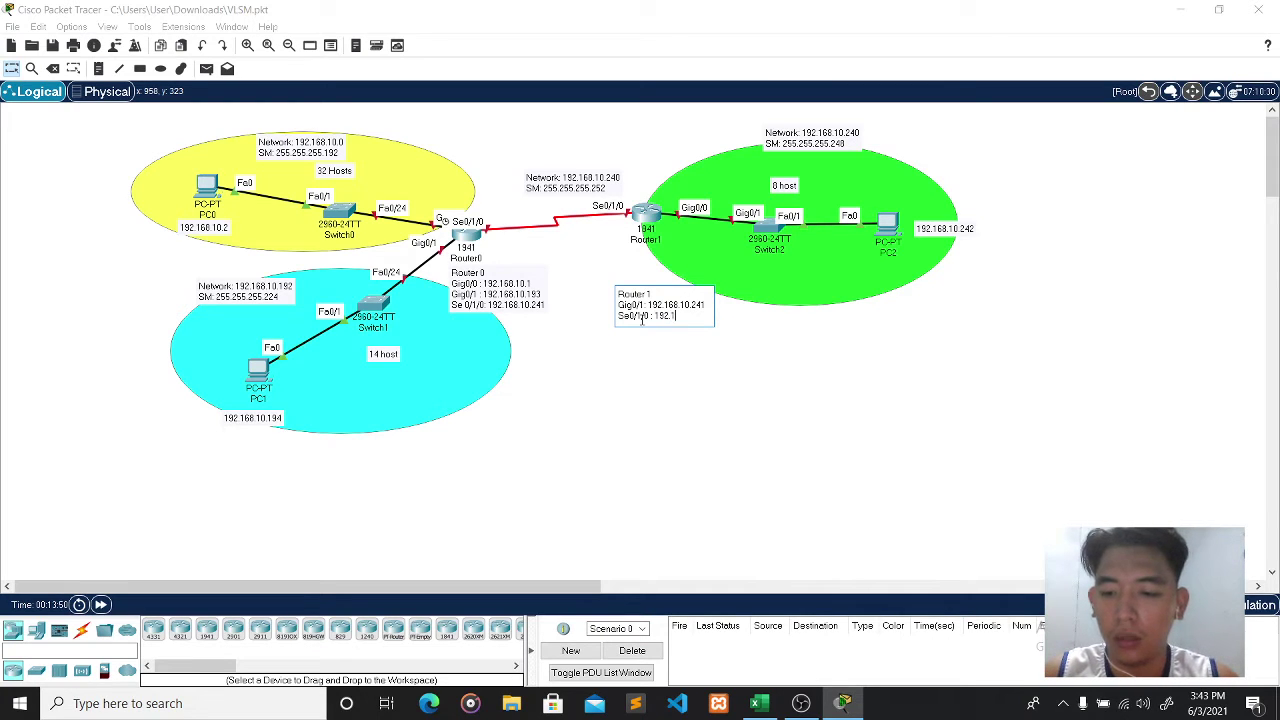
type("68.10")
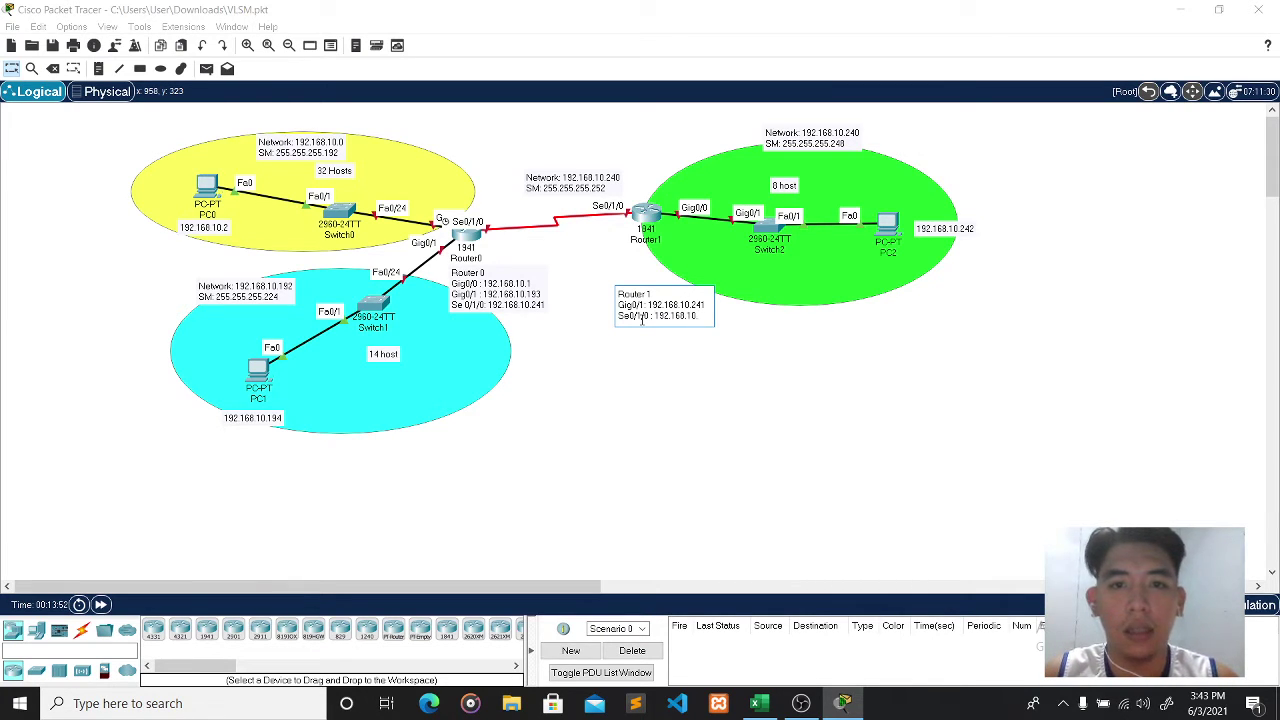
type(".")
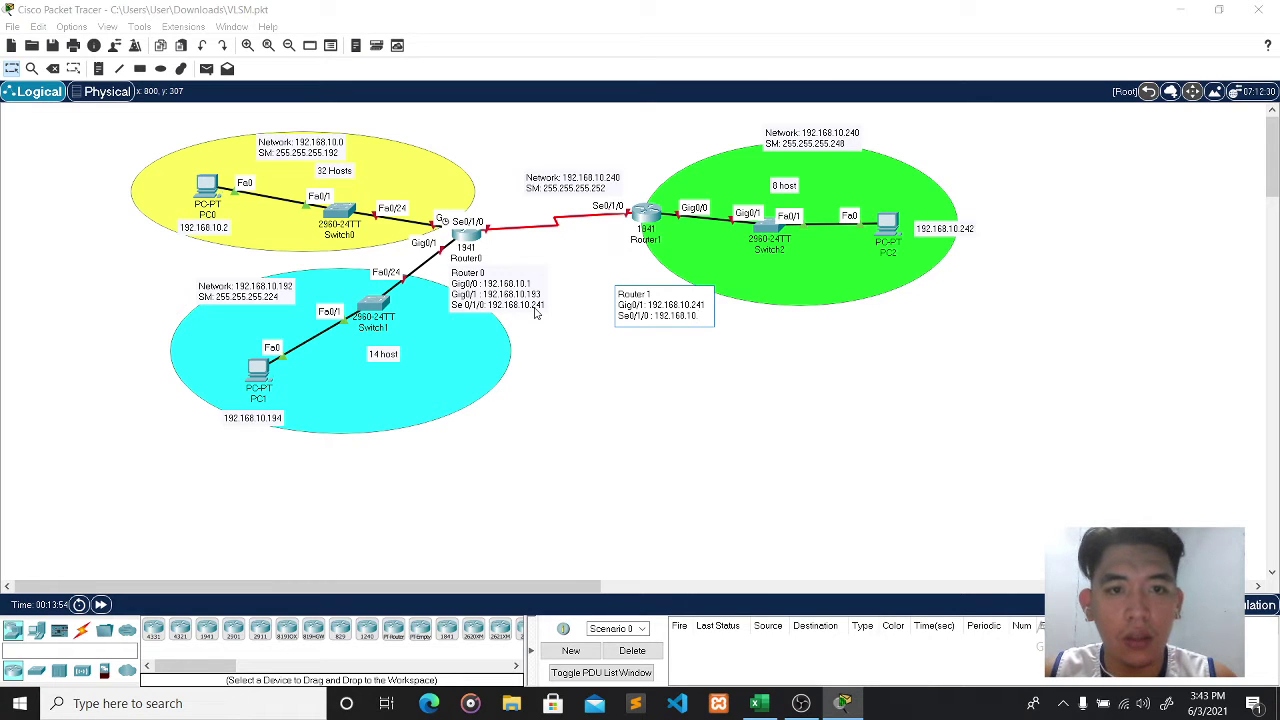
type("242")
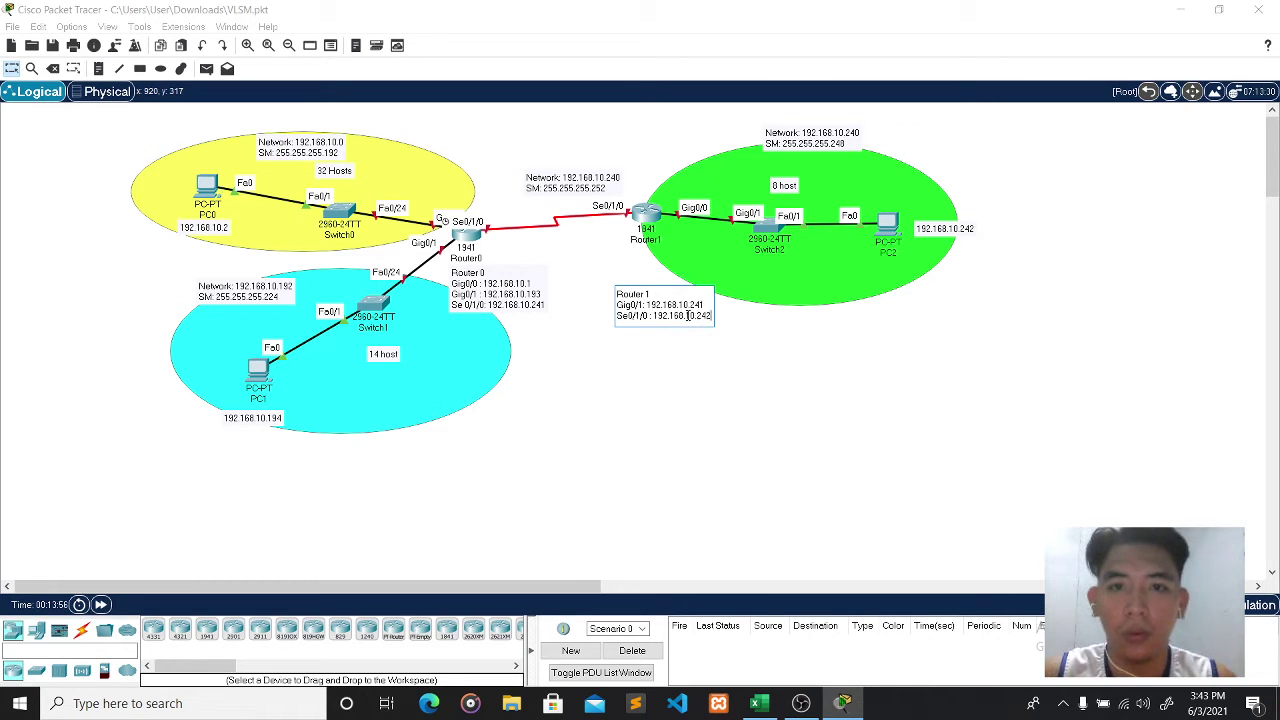
left_click(715, 386)
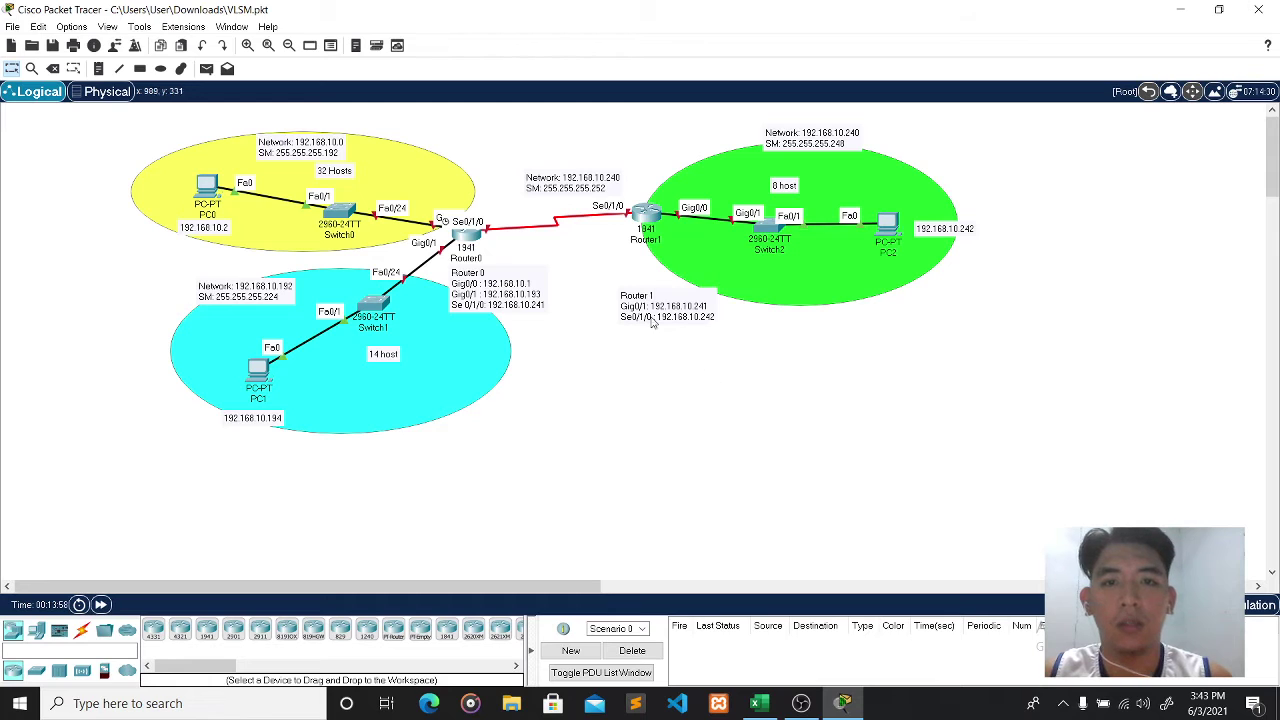
left_click_drag(643, 211, 632, 224)
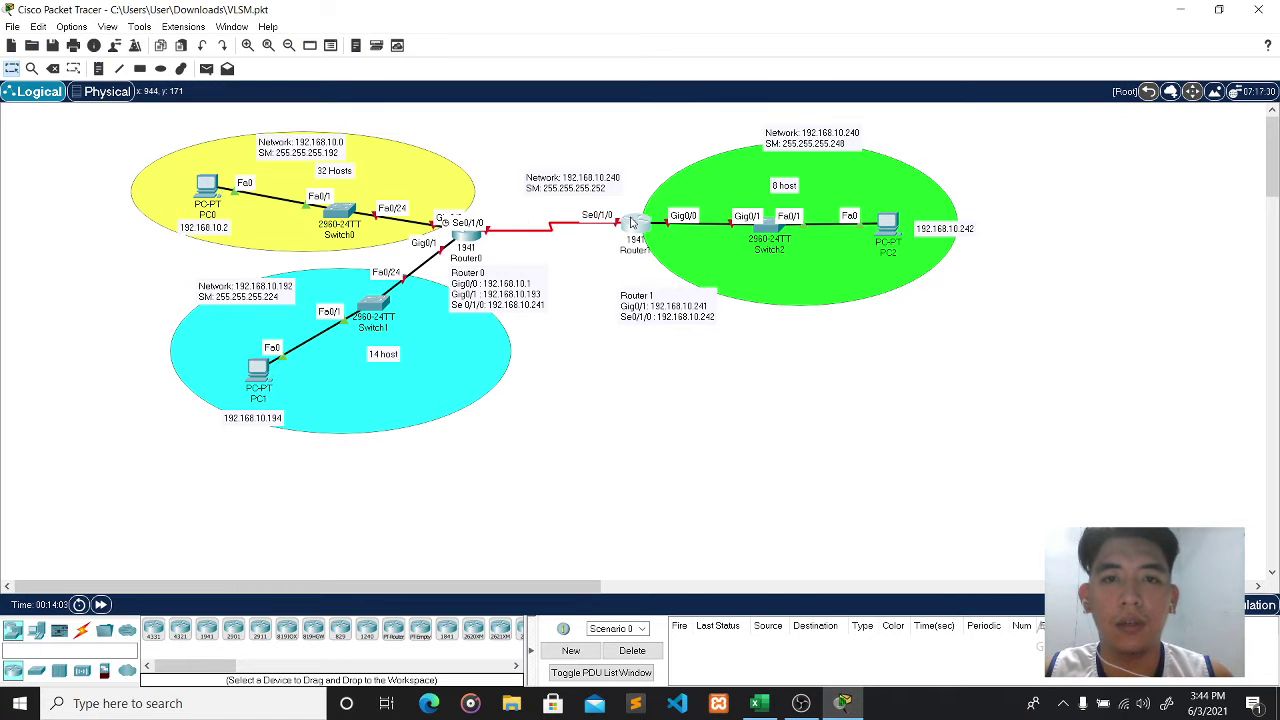
- In PC0's IP Configuration, enter address 192.168.10.2 with mask 255.255.255.192
left_click(210, 185)
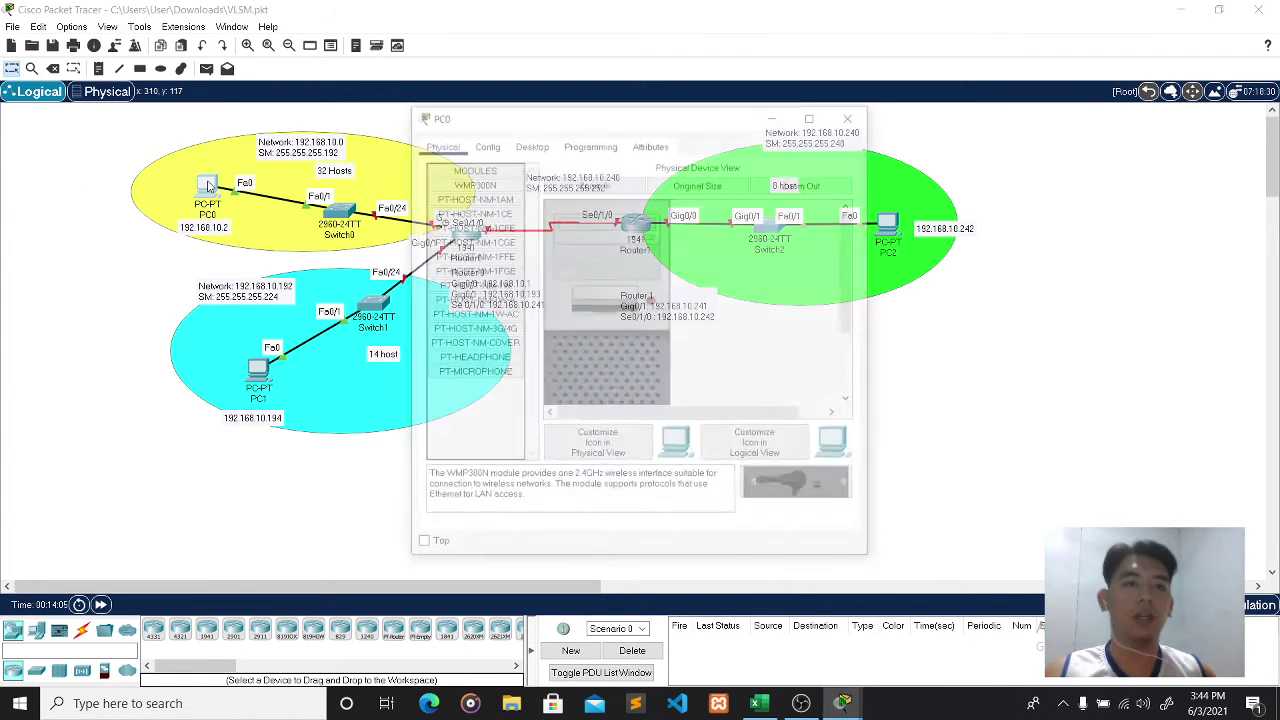
left_click(530, 144)
left_click(478, 195)
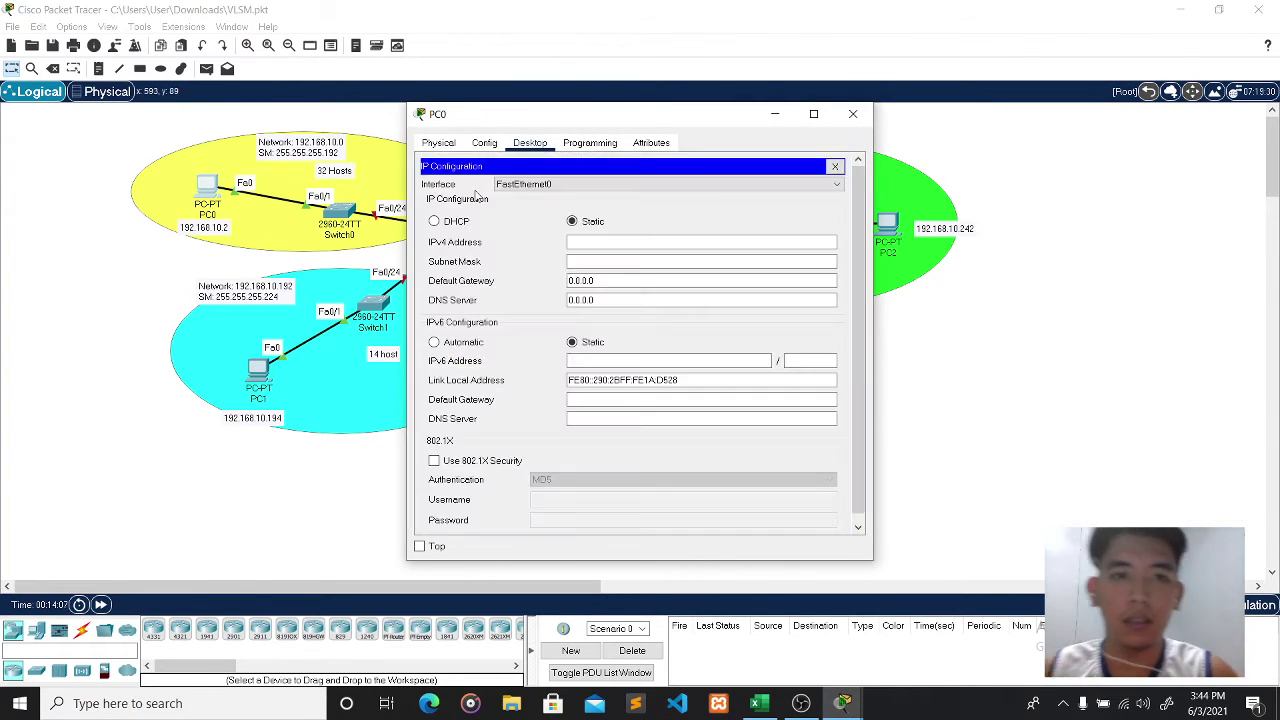
left_click(604, 241)
type("192.")
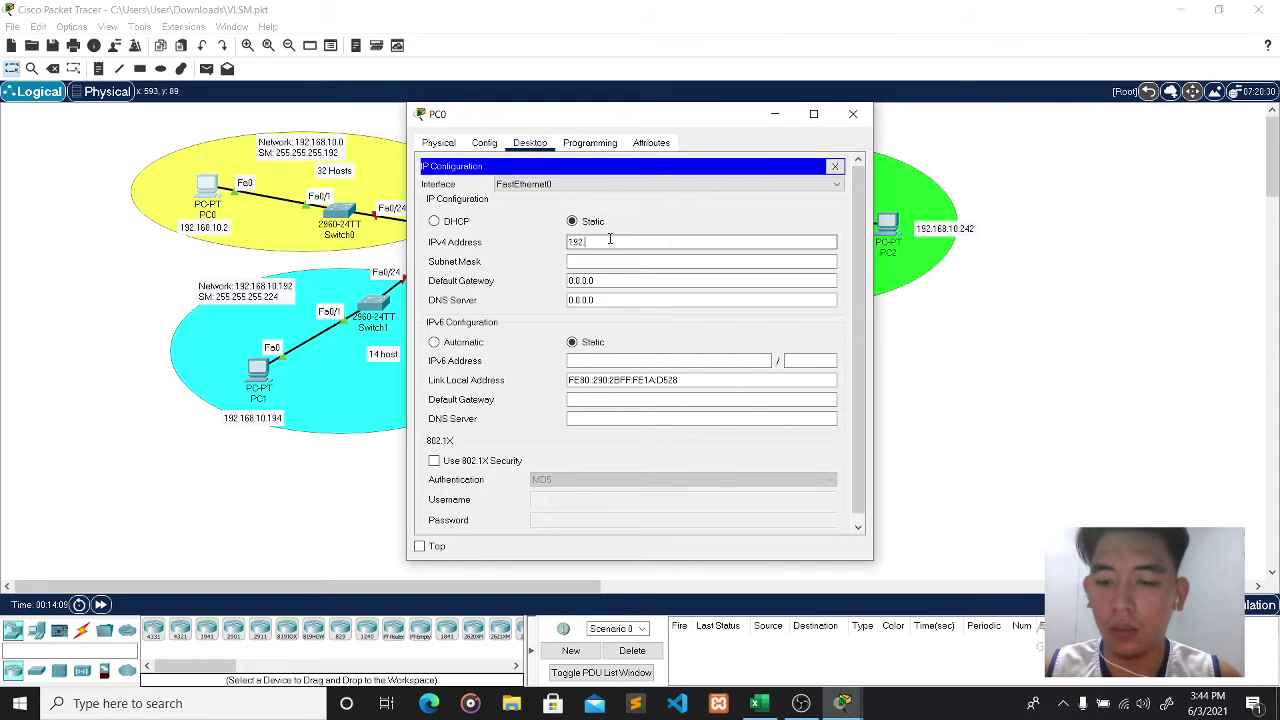
type("168.10")
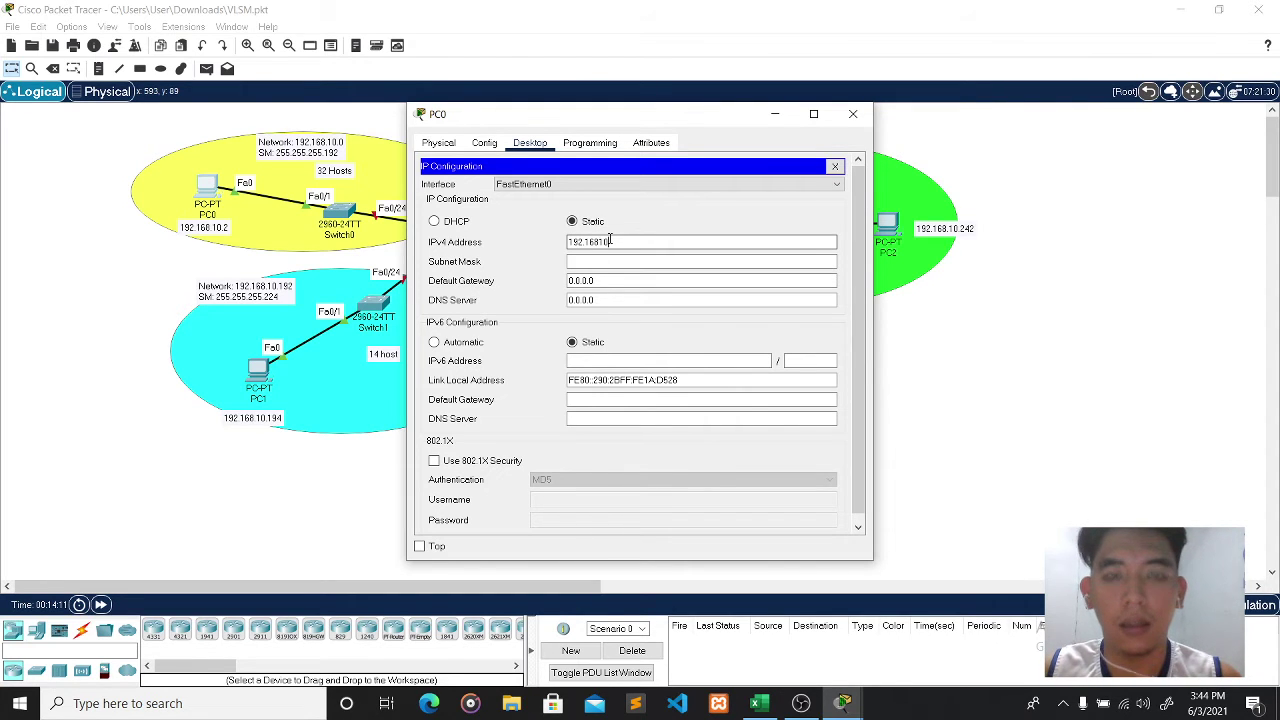
type(".2")
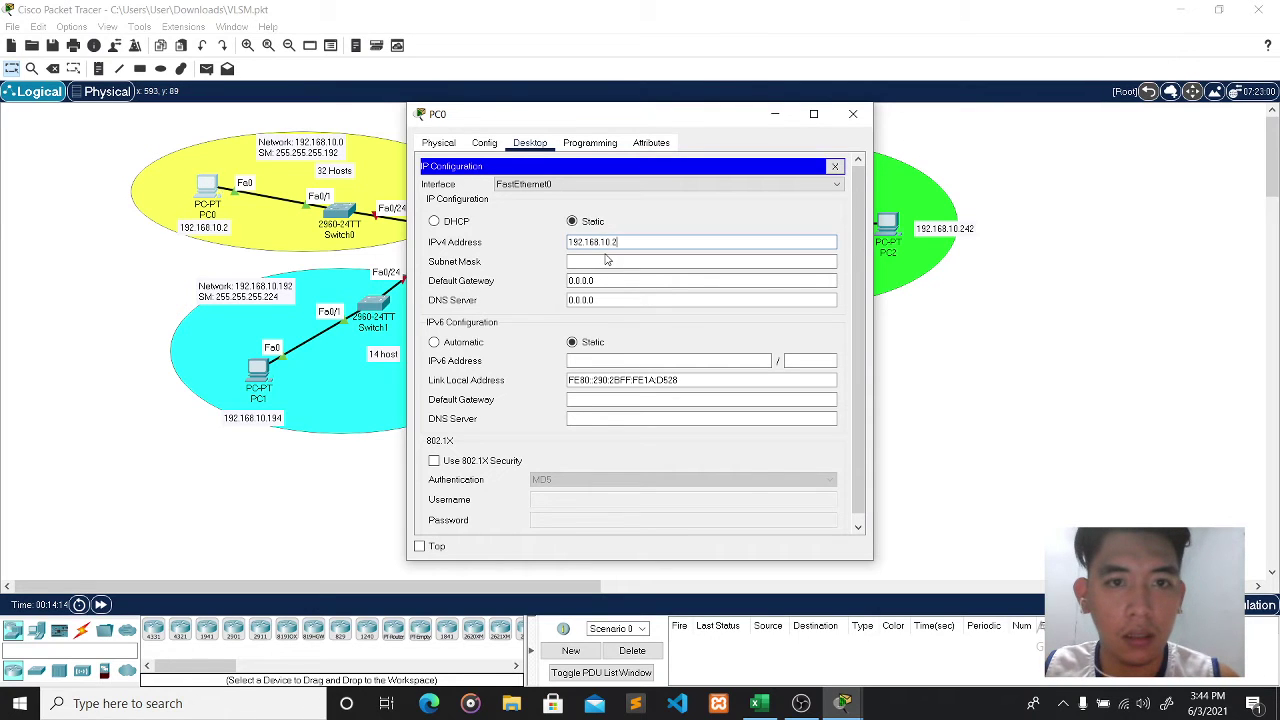
left_click(609, 260)
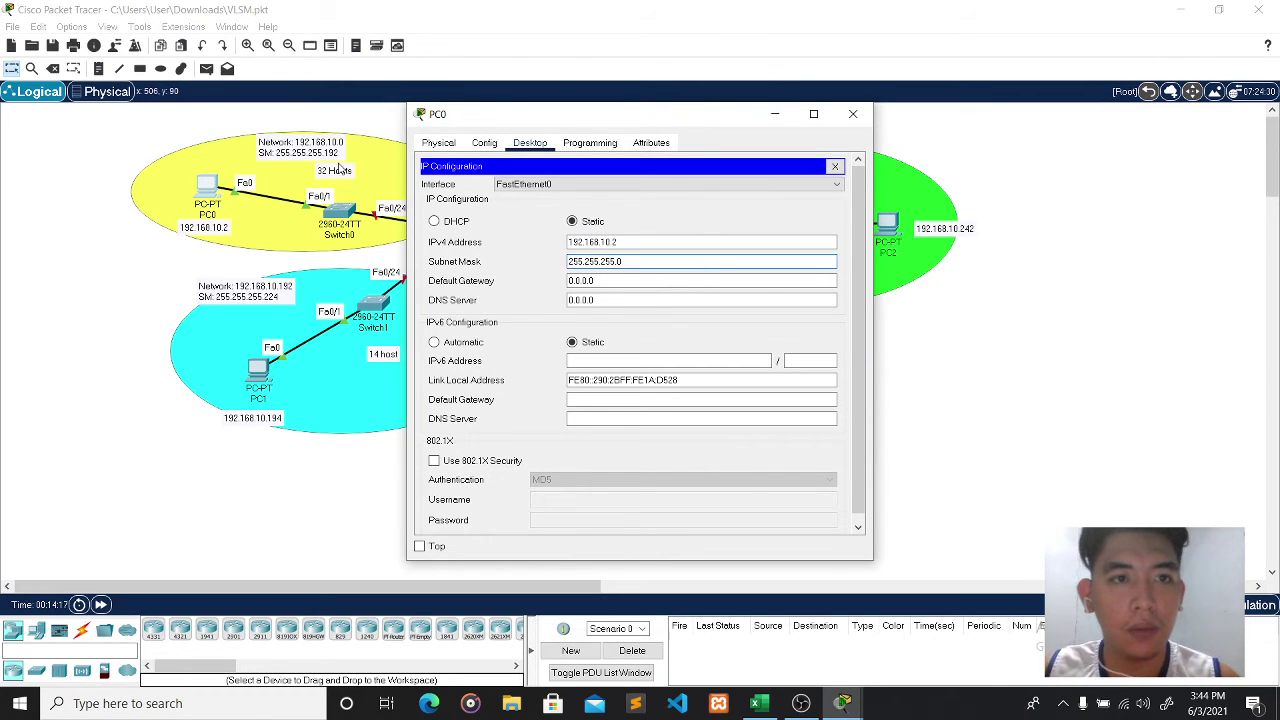
type("192")
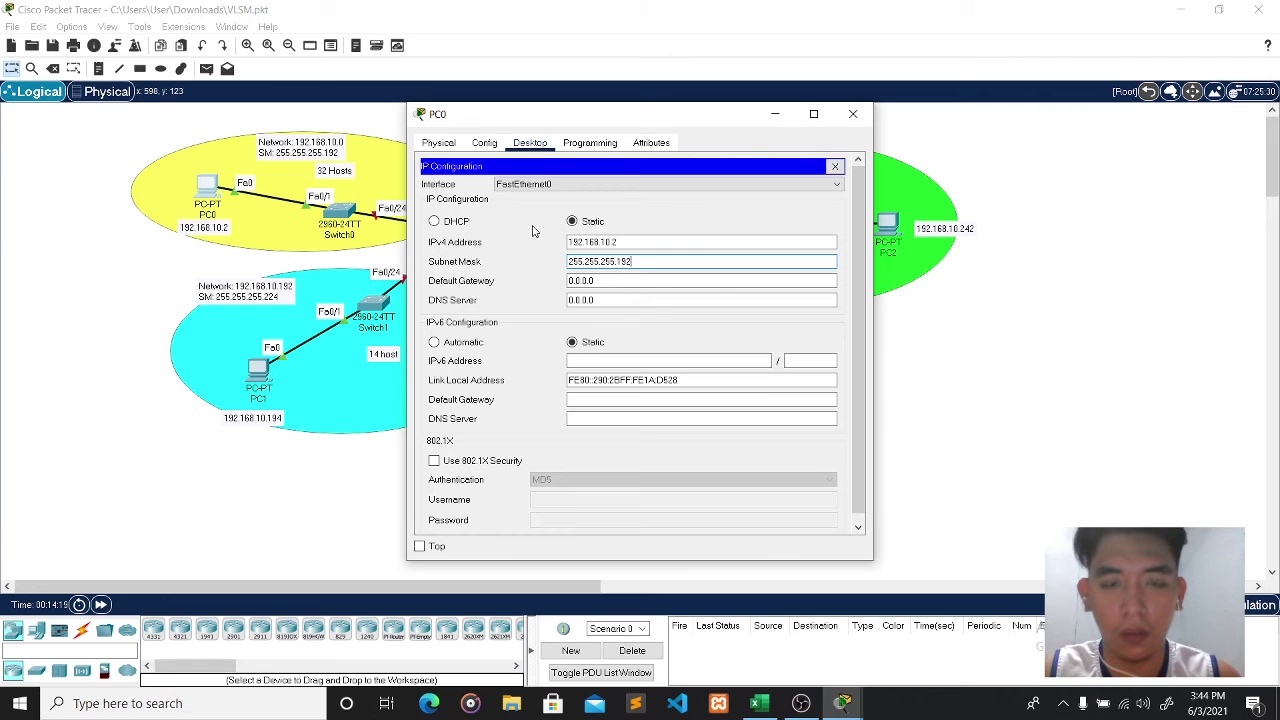
- Set PC0's default gateway to 192.168.10.1 and close its window
key("Tab")
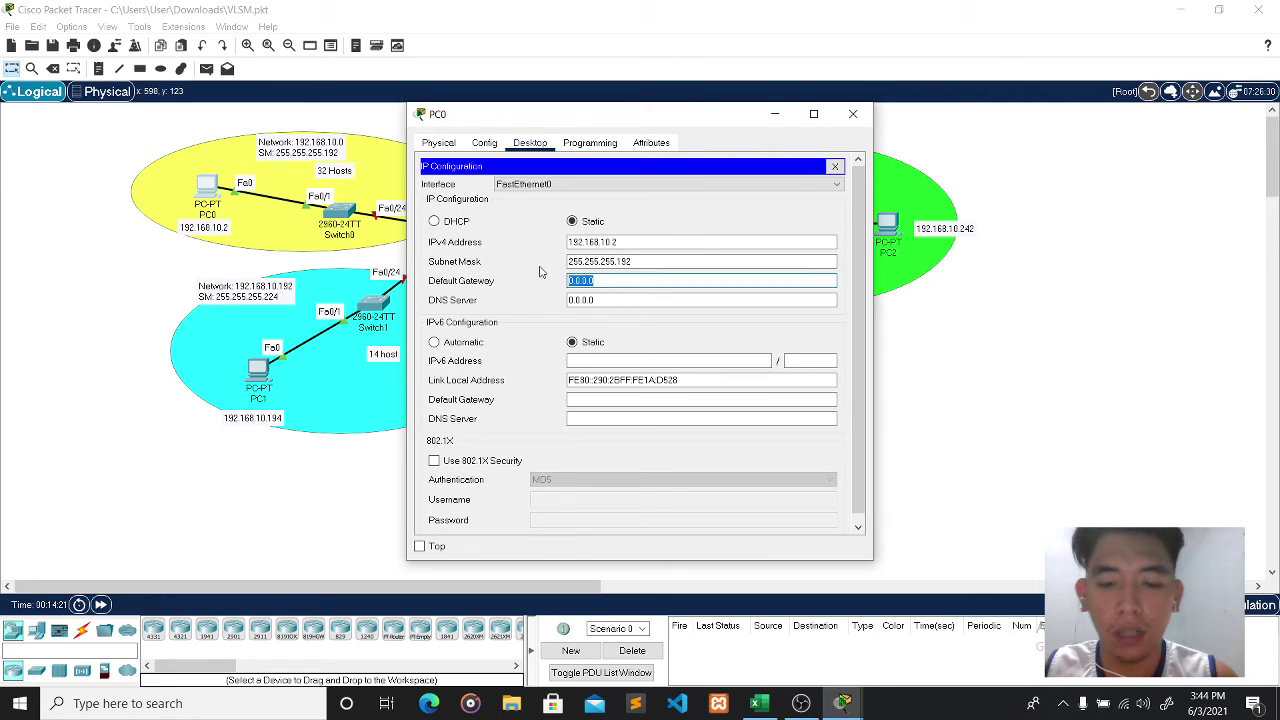
key("BackSpace")
type("192.10")
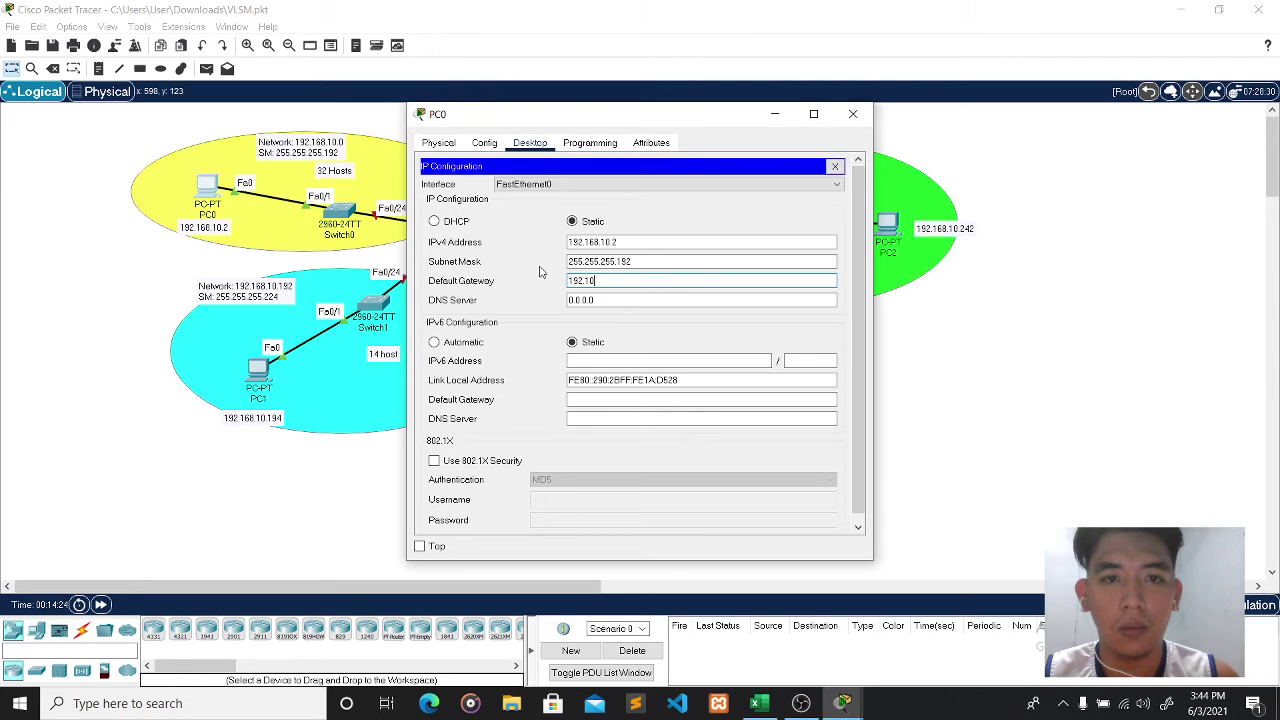
key("BackSpace")
key("BackSpace")
type("168.1")
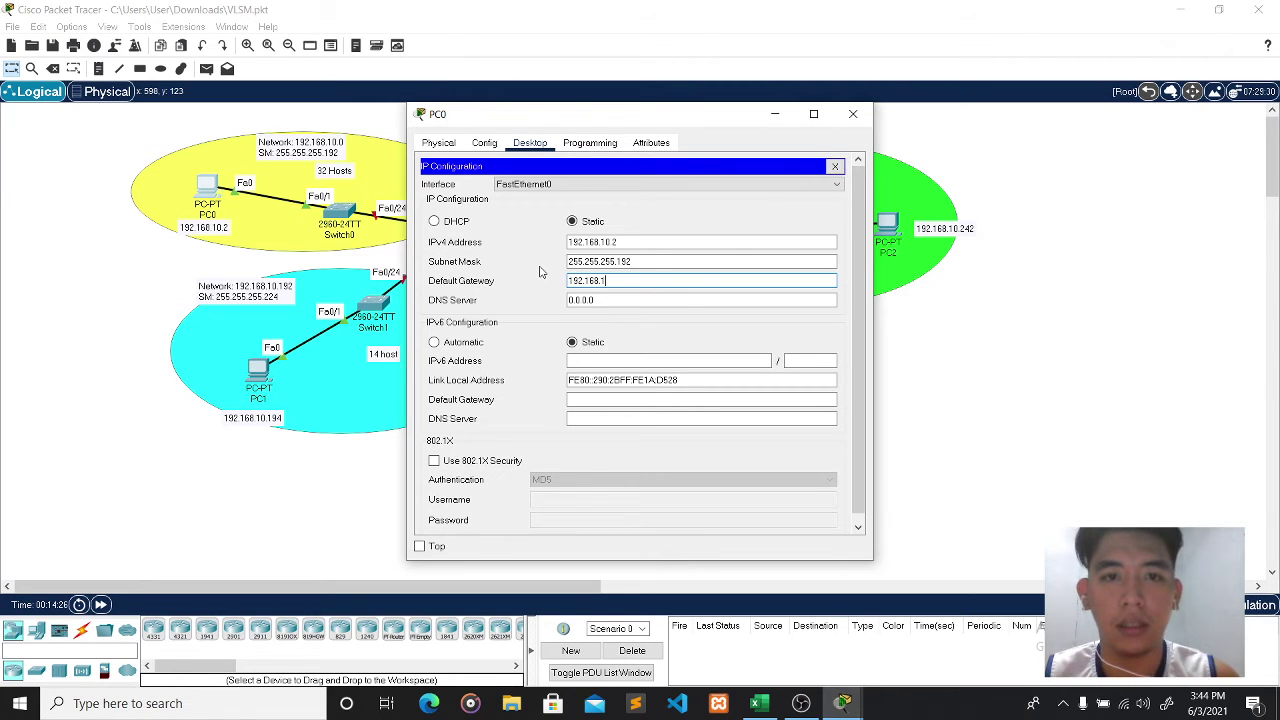
type("0.1")
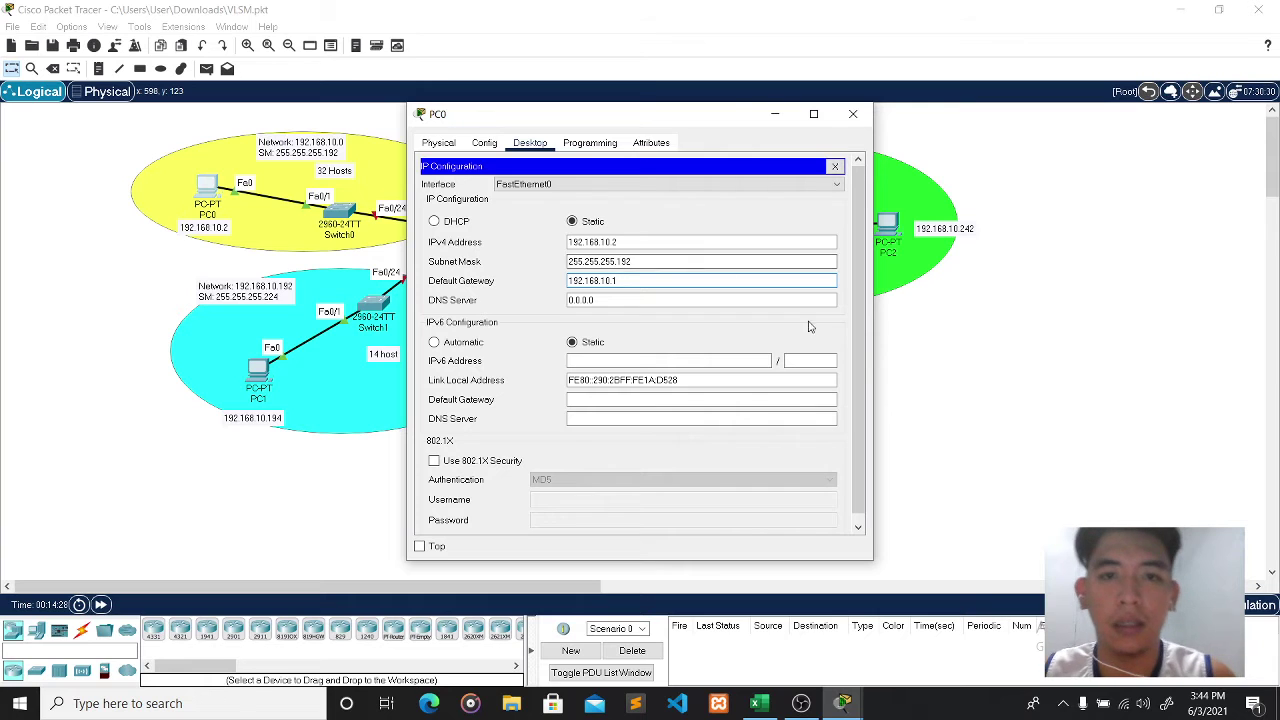
left_click(841, 338)
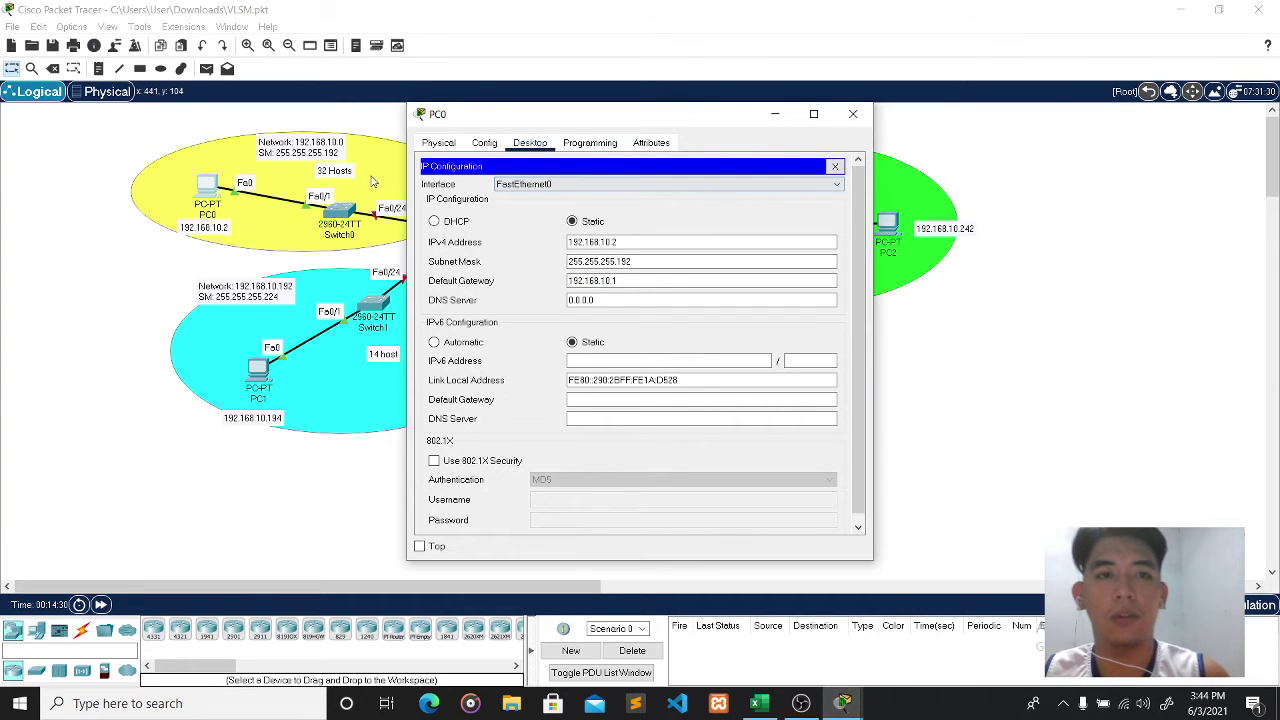
left_click(852, 115)
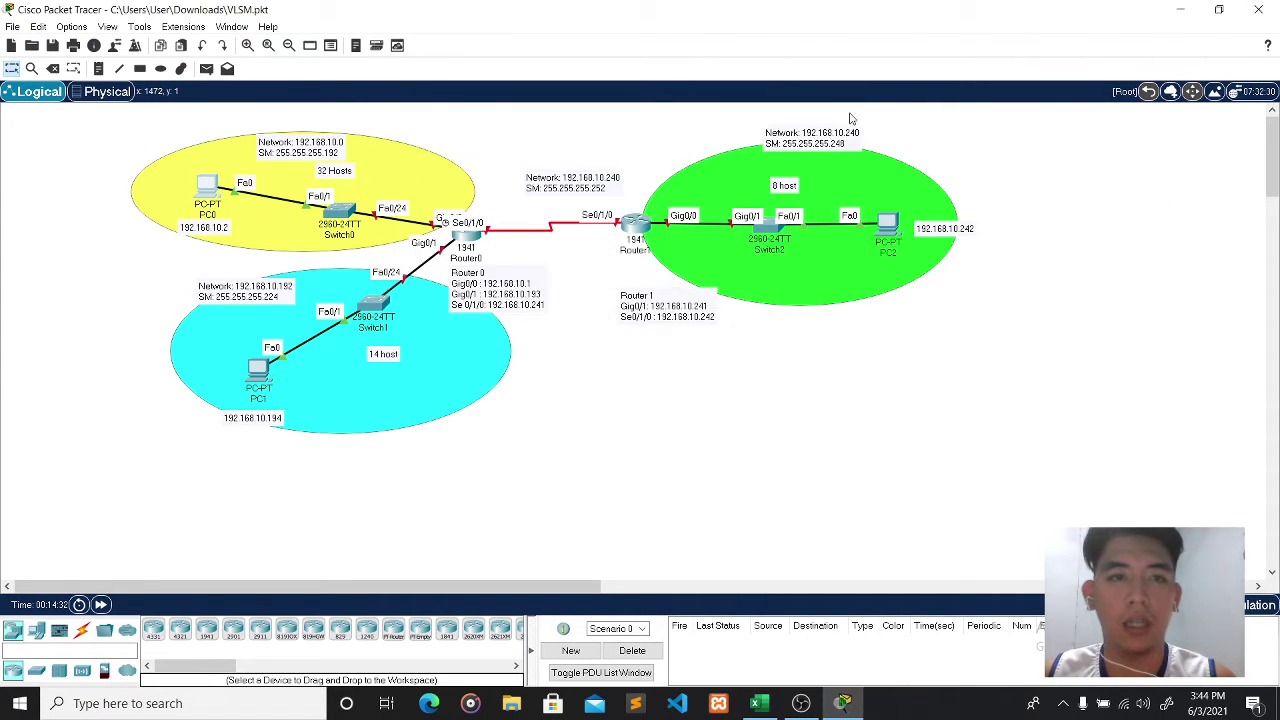
- In PC1's IP Configuration, enter IPv4 address 192.168.10.194
left_click(258, 373)
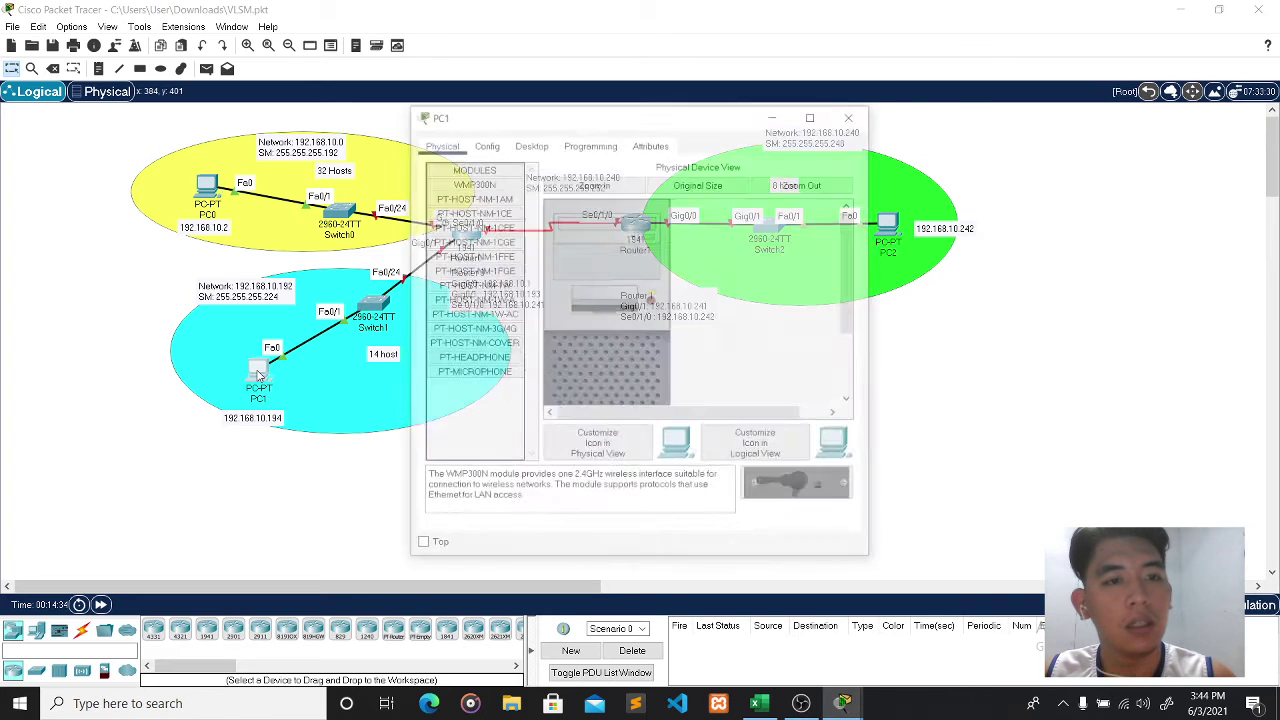
left_click(486, 143)
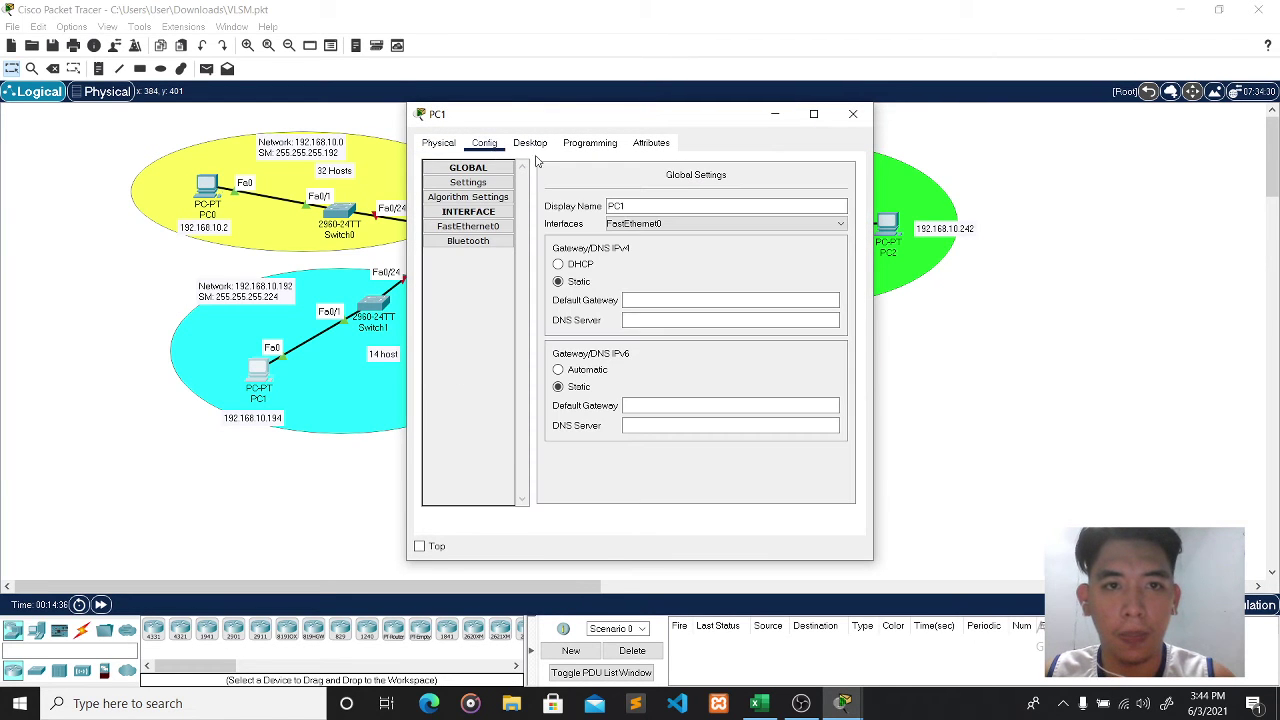
left_click(530, 143)
left_click(484, 210)
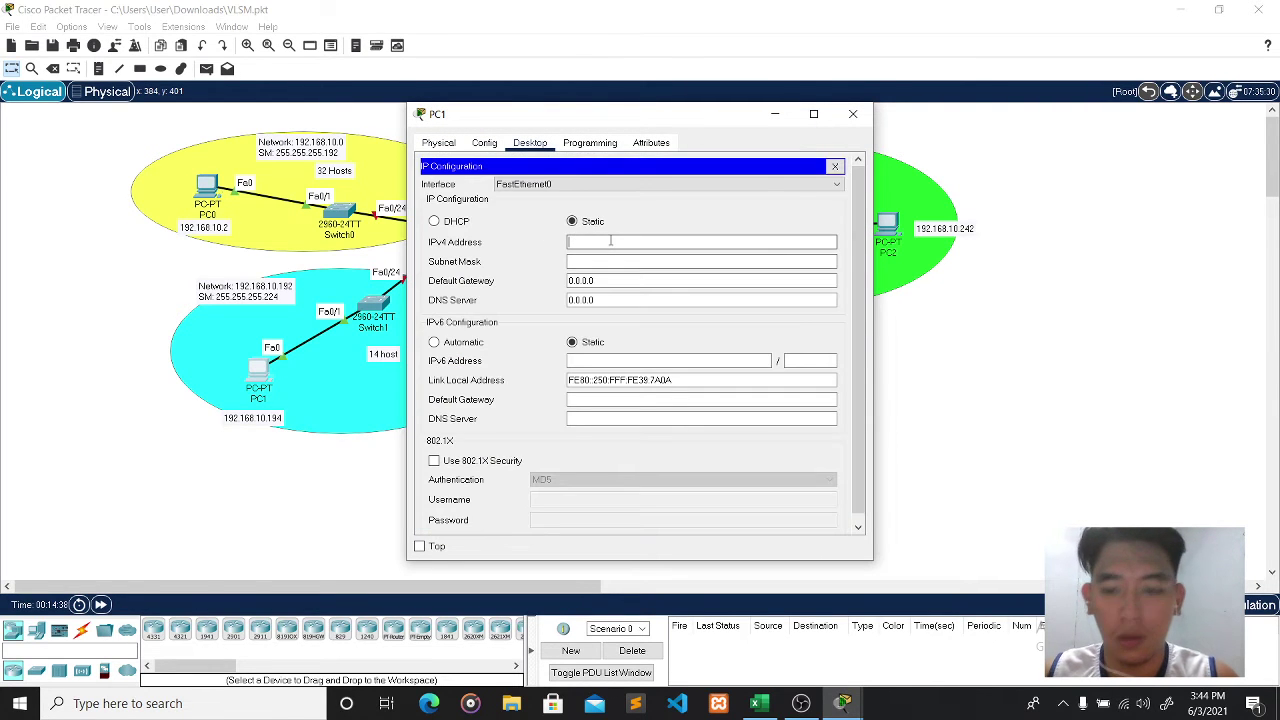
type("192.168.")
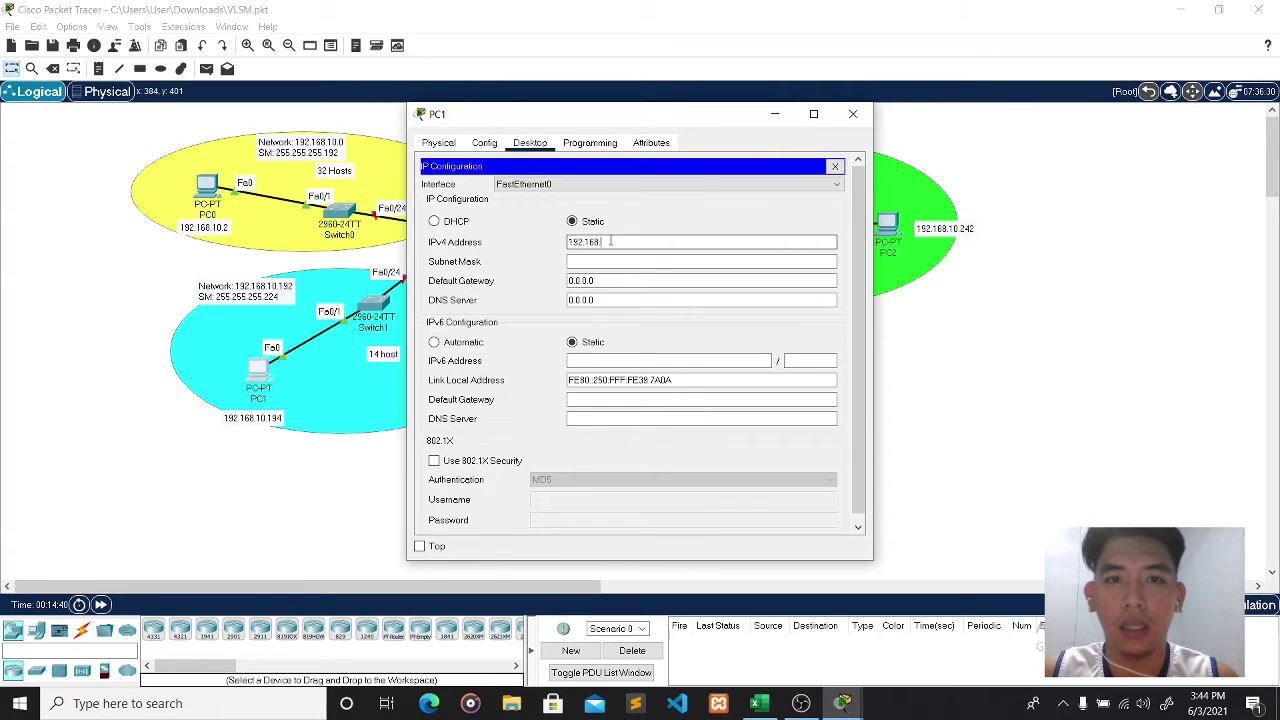
type("10")
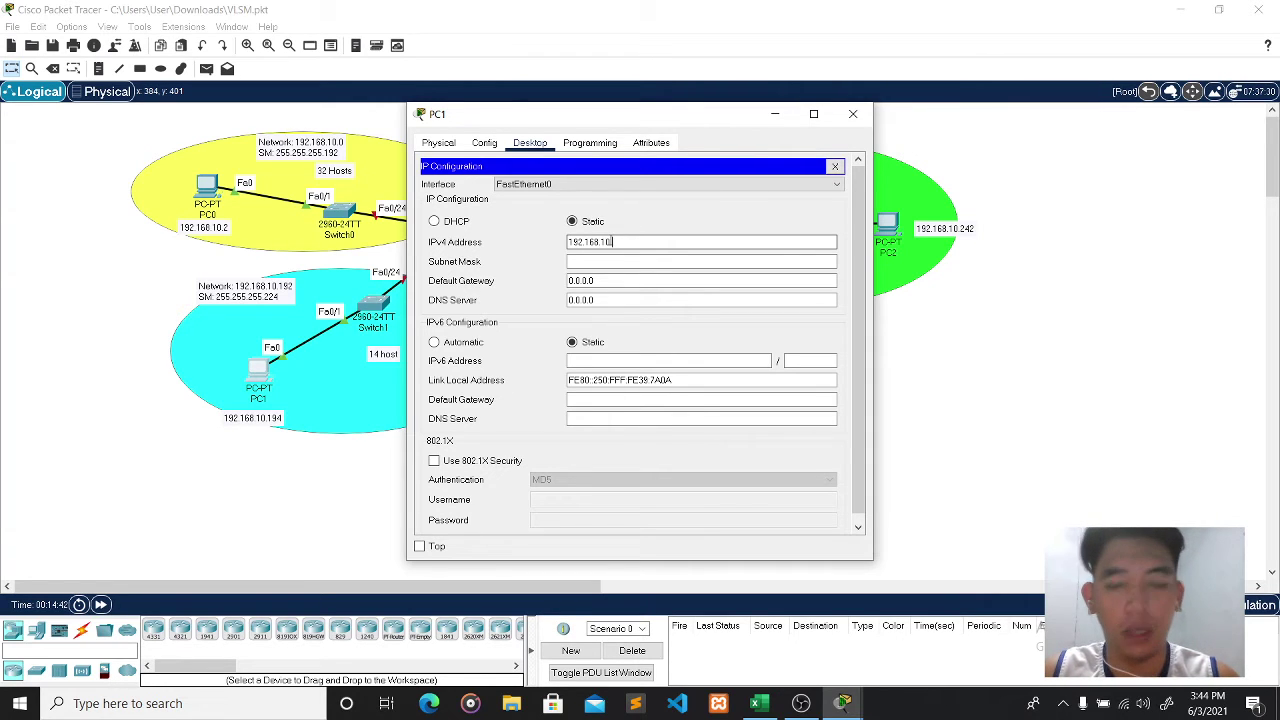
type(".19")
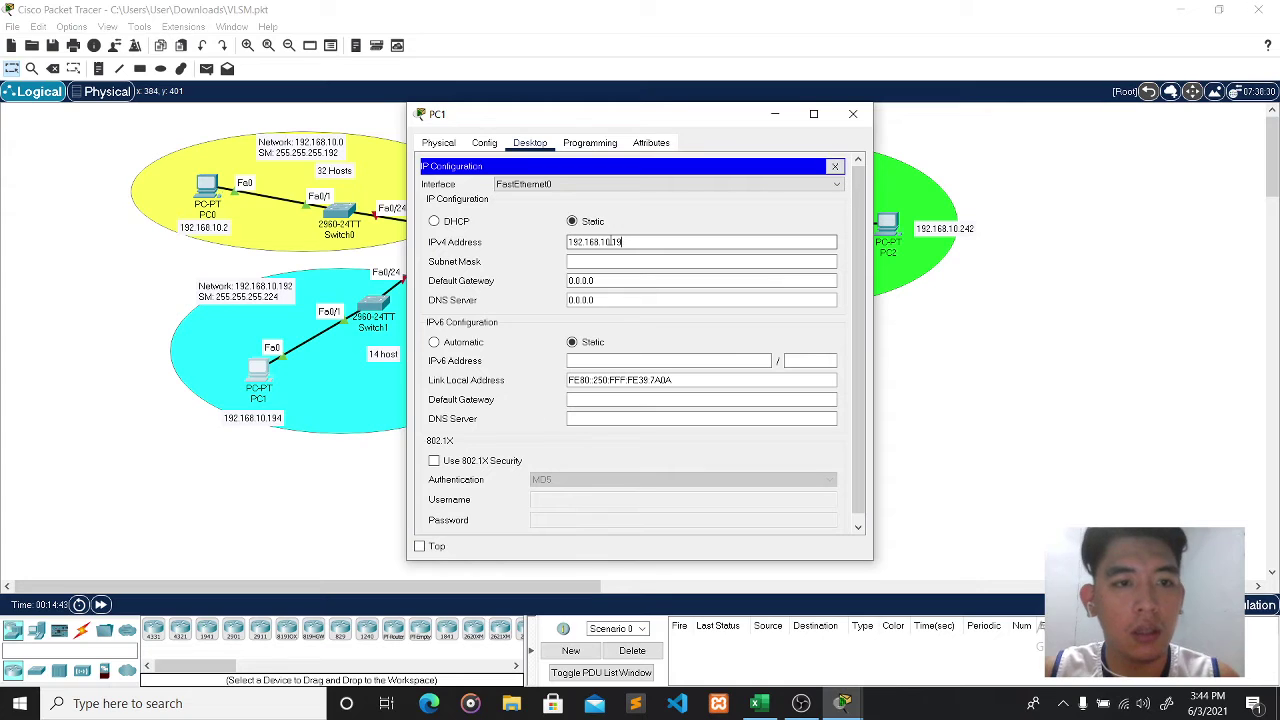
key("BackSpace")
type("4")
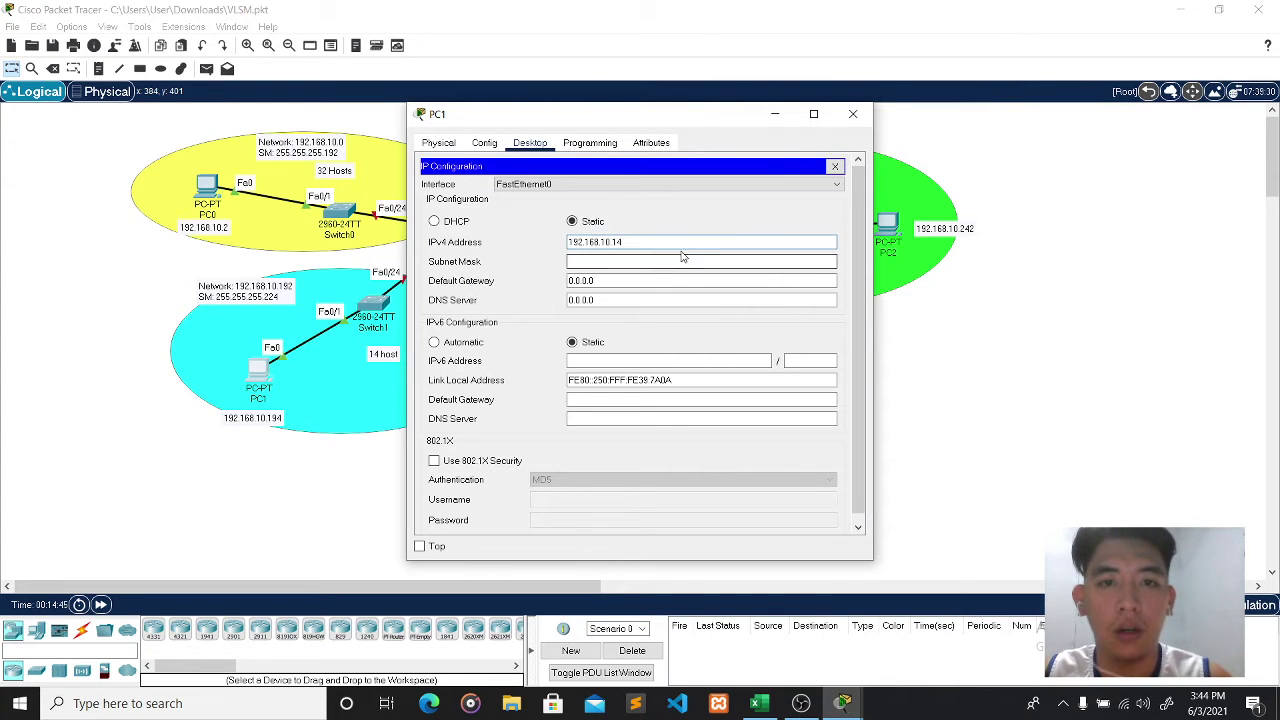
key("BackSpace")
type("94")
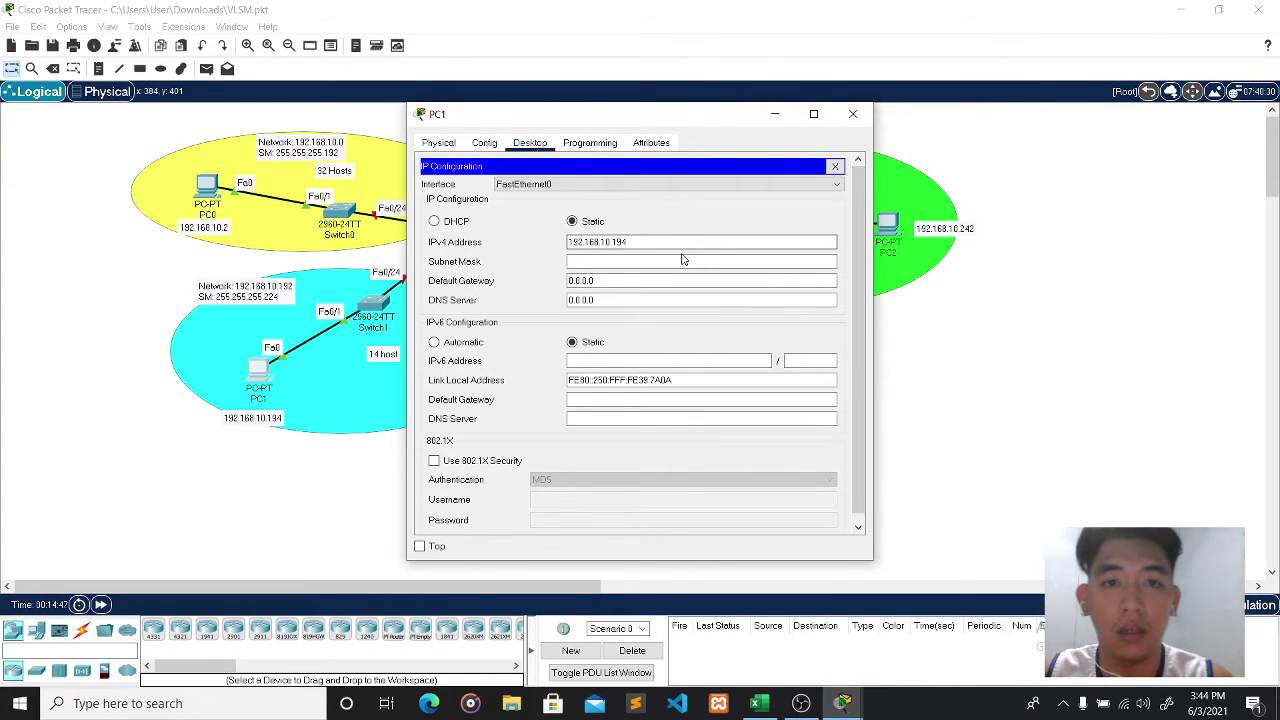
- Give PC1 mask 255.255.255.224 and gateway 192.168.10.193, then close its window
left_click(683, 258)
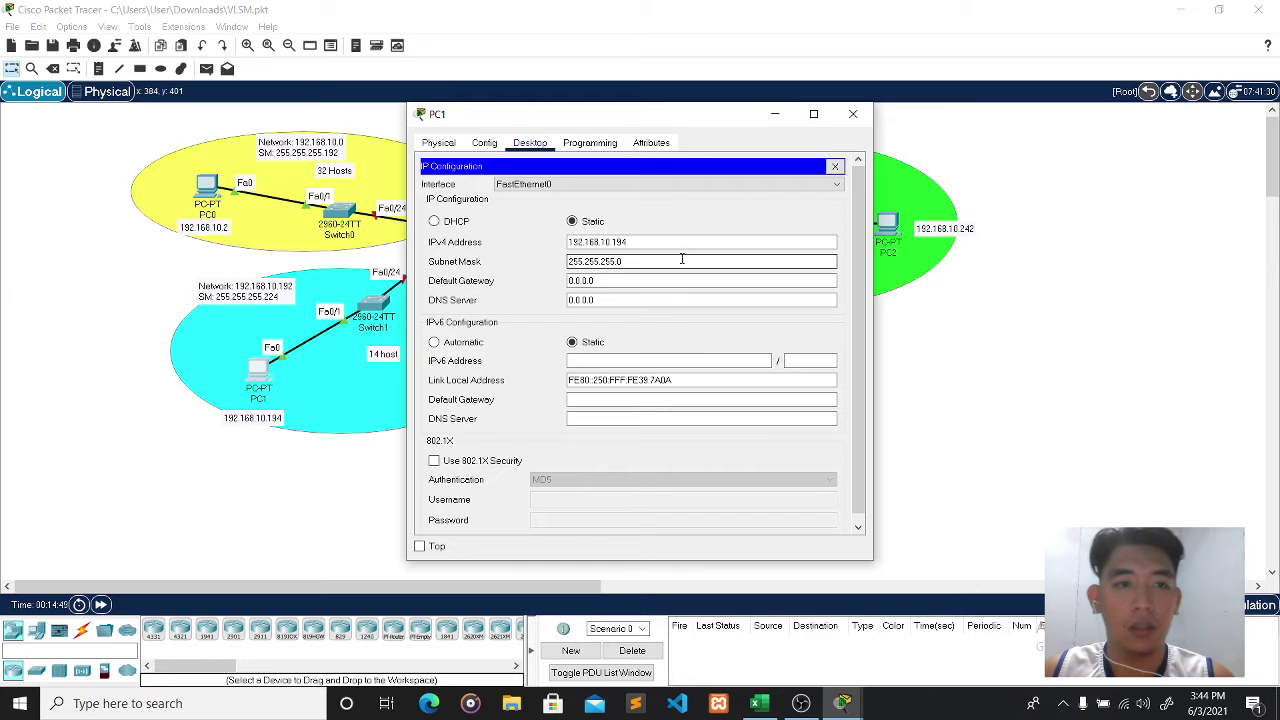
type("224")
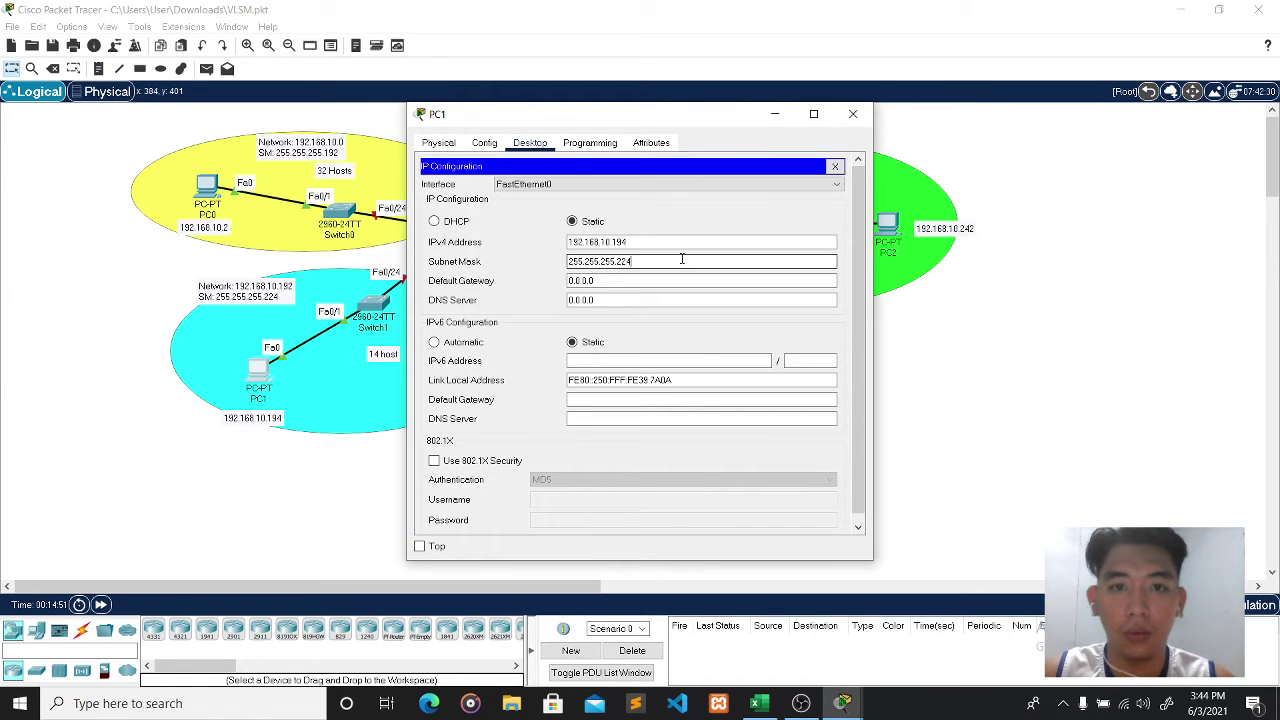
left_click(623, 280)
key("BackSpace")
key("BackSpace")
key("BackSpace")
key("BackSpace")
key("BackSpace")
key("BackSpace")
key("BackSpace")
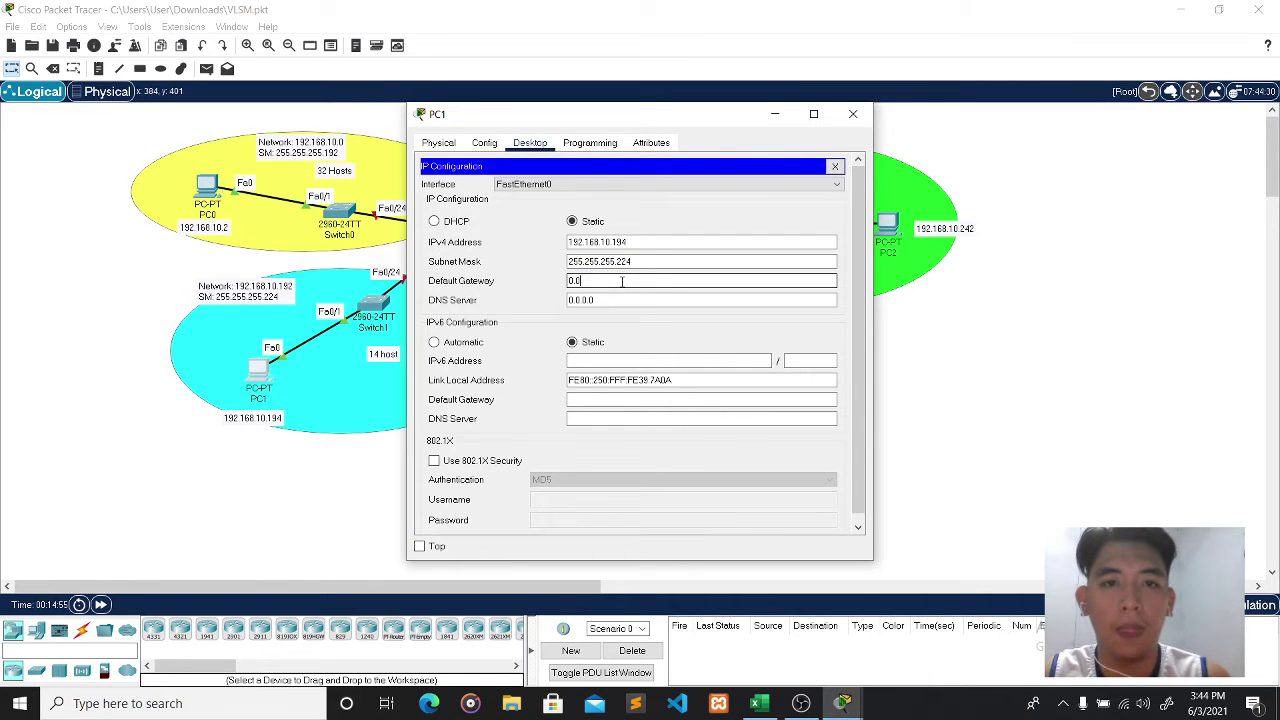
left_click_drag(657, 122, 883, 131)
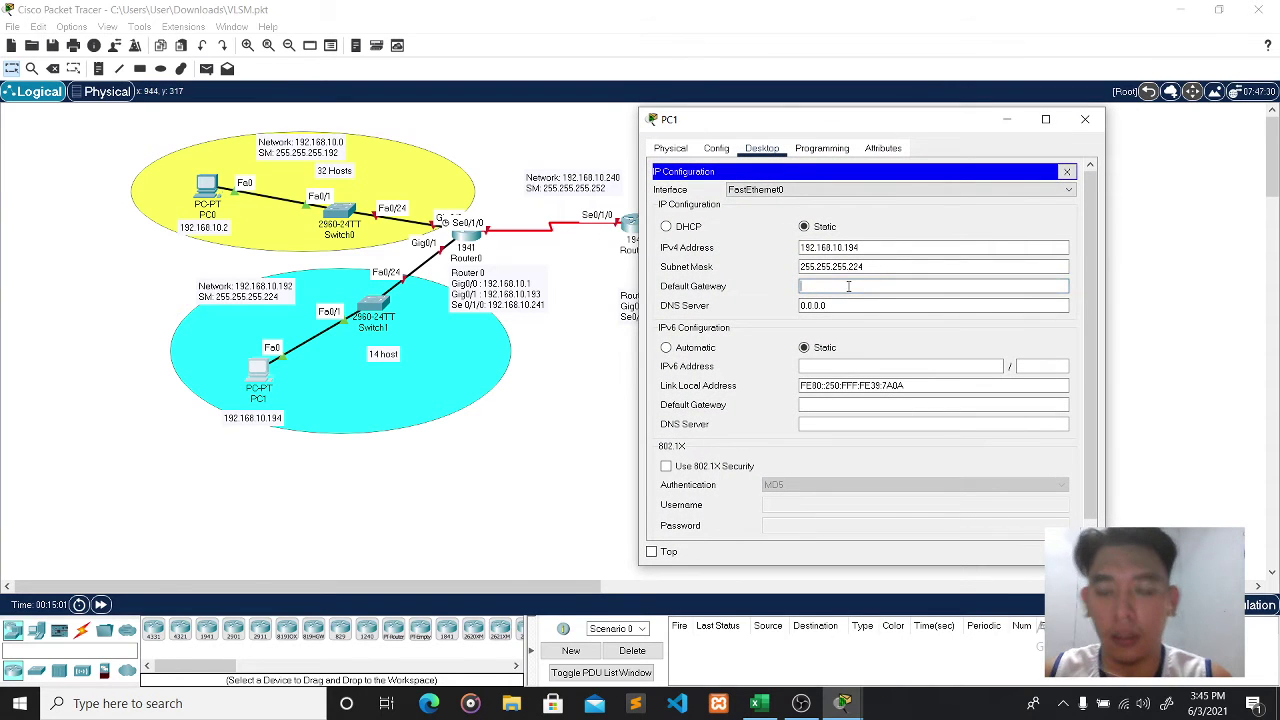
type("92.1")
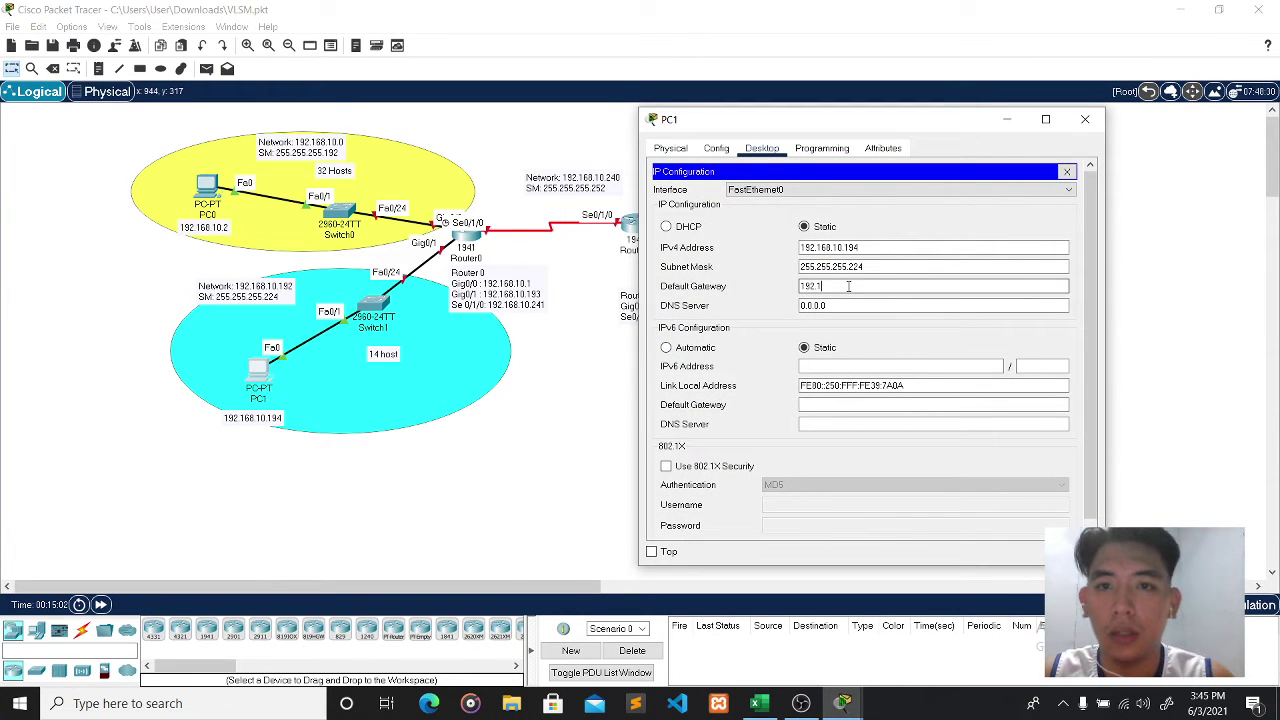
type("68.10.193")
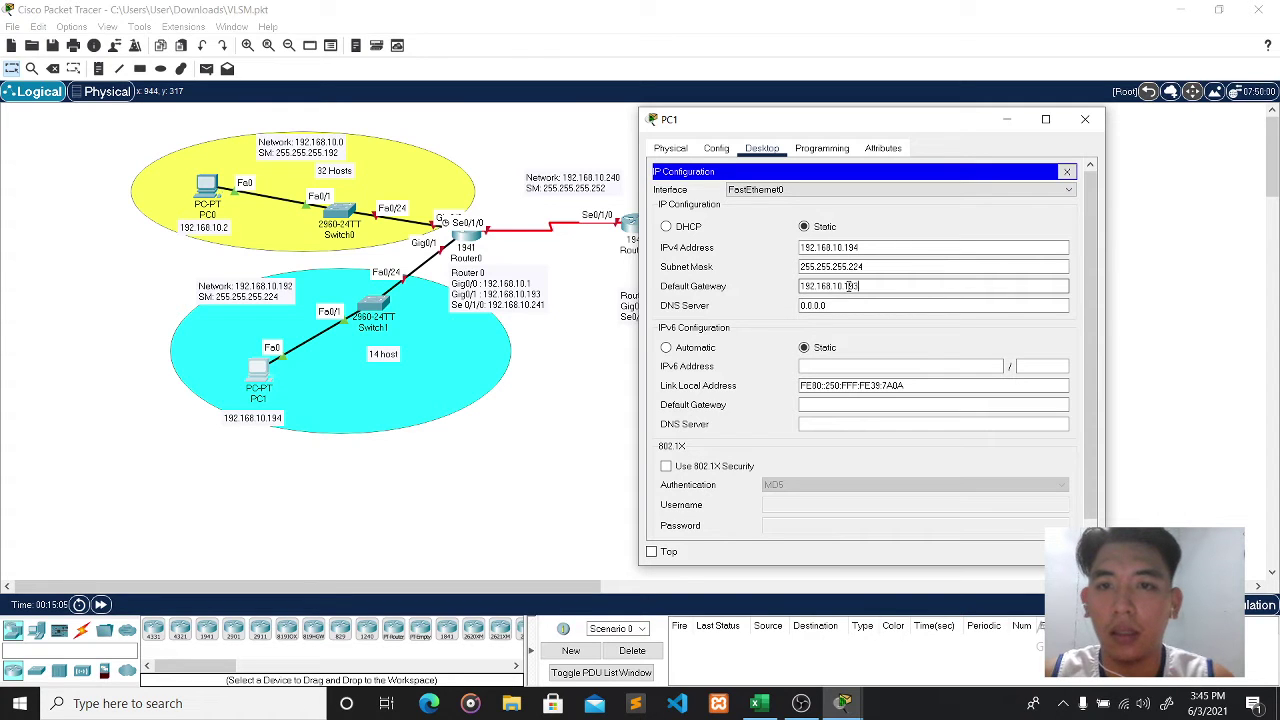
left_click(995, 304)
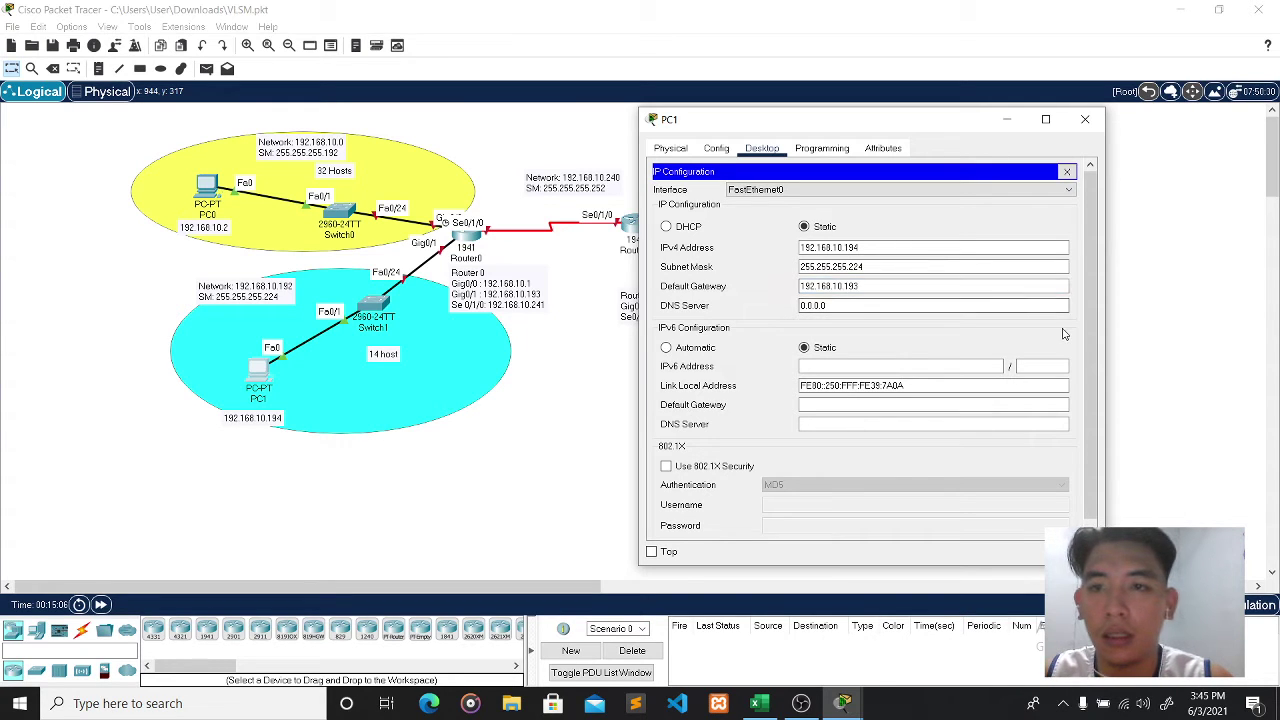
left_click(1086, 128)
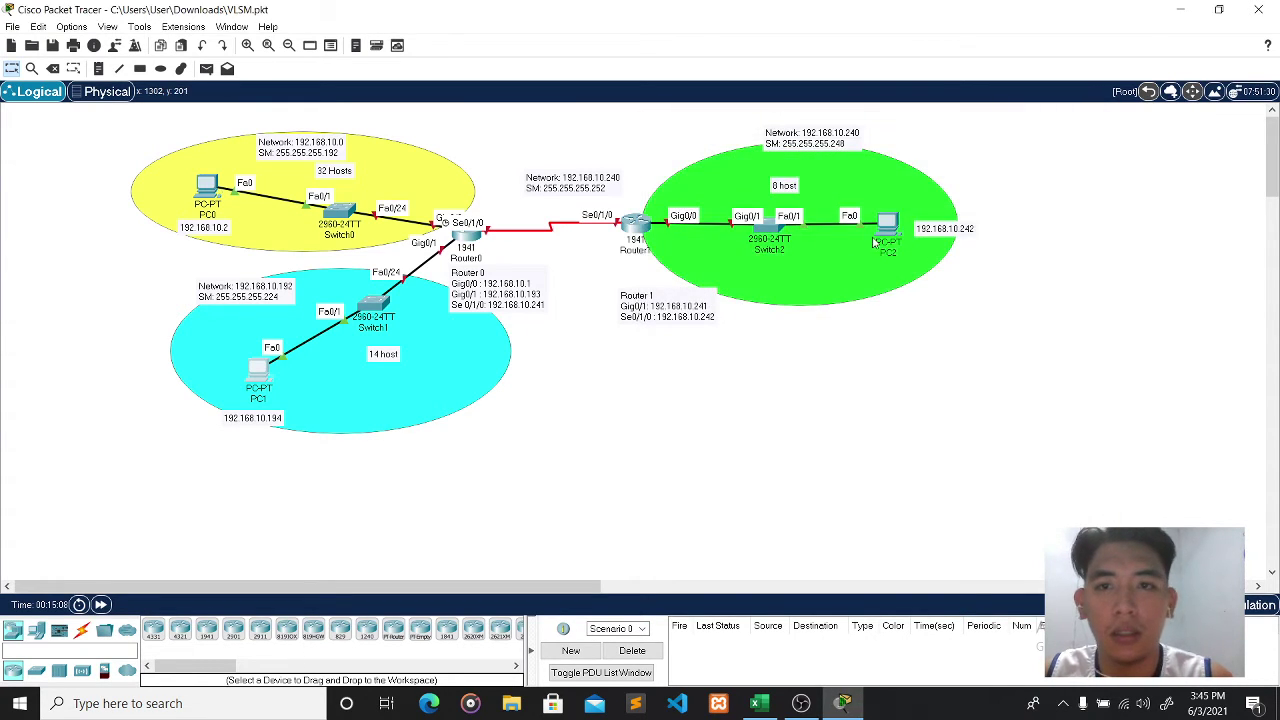
left_click(887, 226)
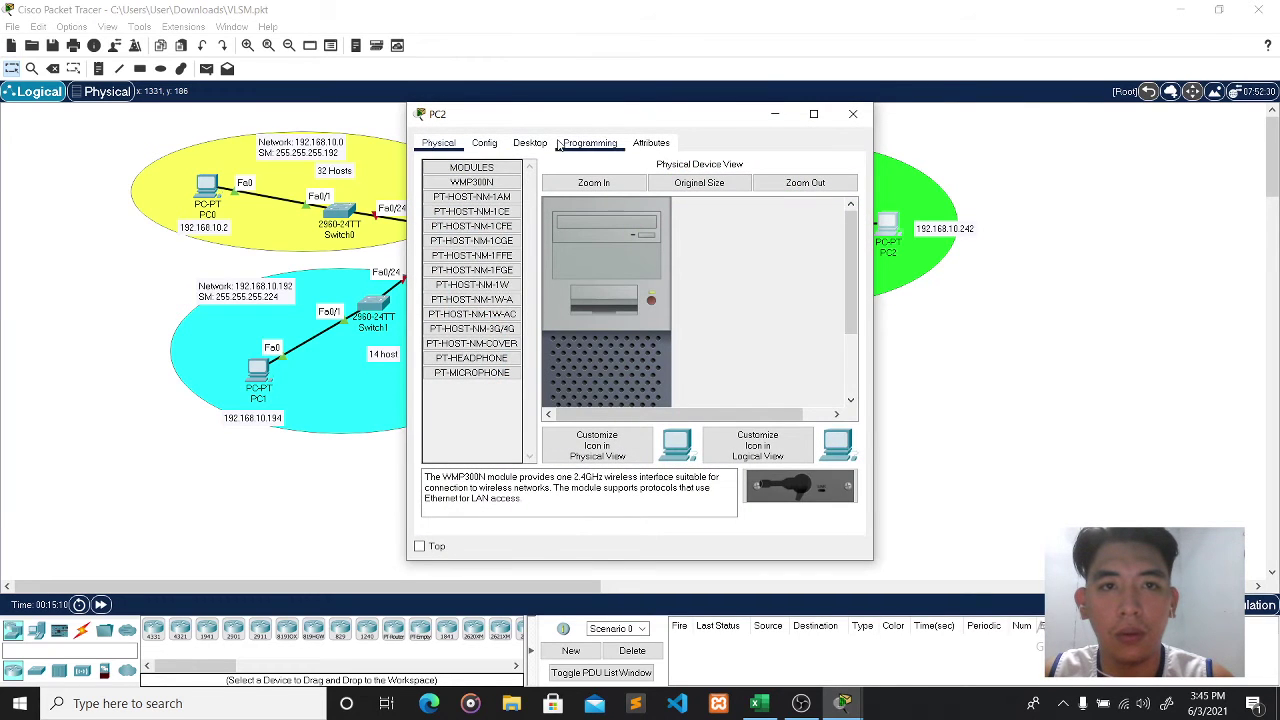
- In PC2's IP Configuration, enter IPv4 address 192.168.10.242
left_click(530, 143)
left_click(467, 198)
left_click_drag(630, 118, 385, 132)
left_click(362, 260)
type("1")
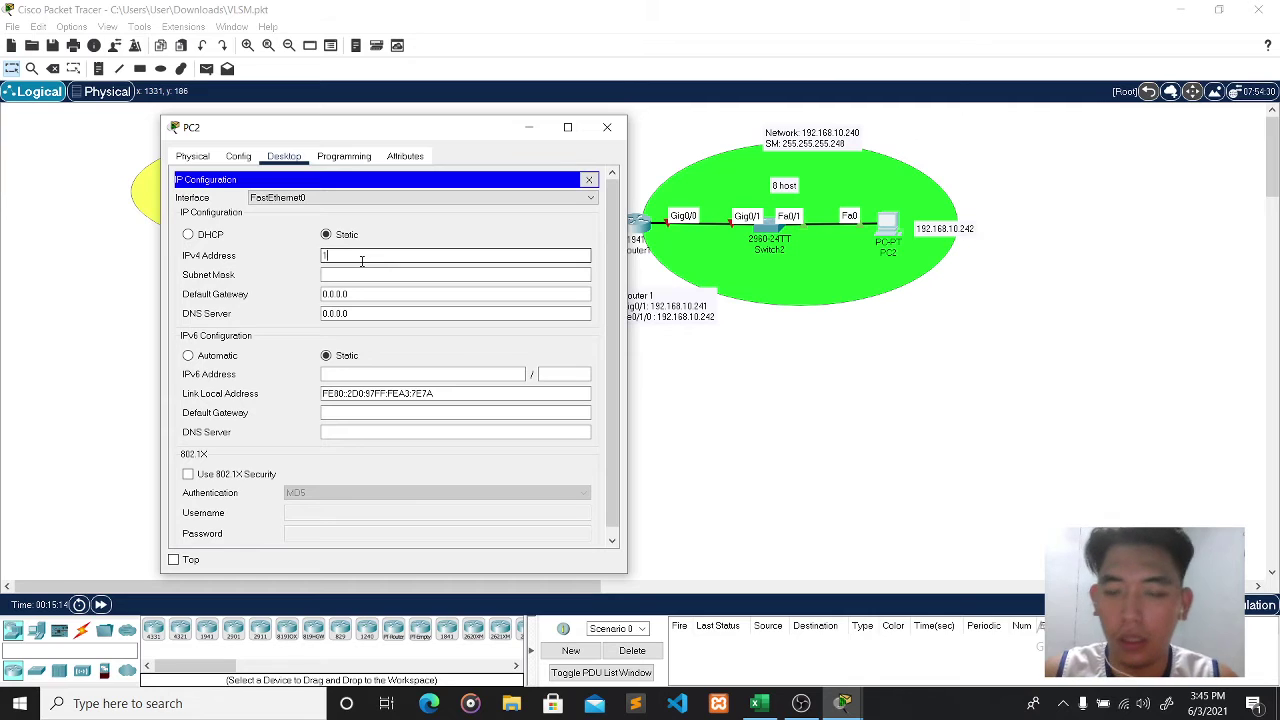
type("92.168.")
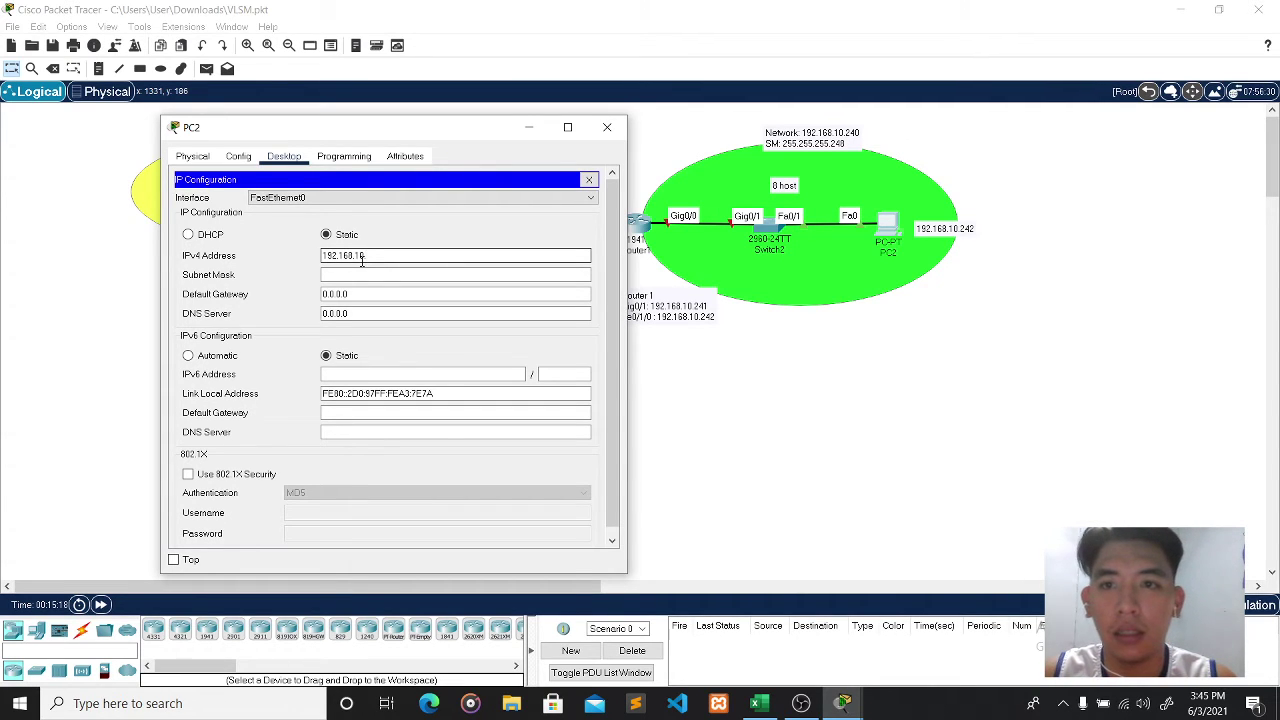
type("10.242")
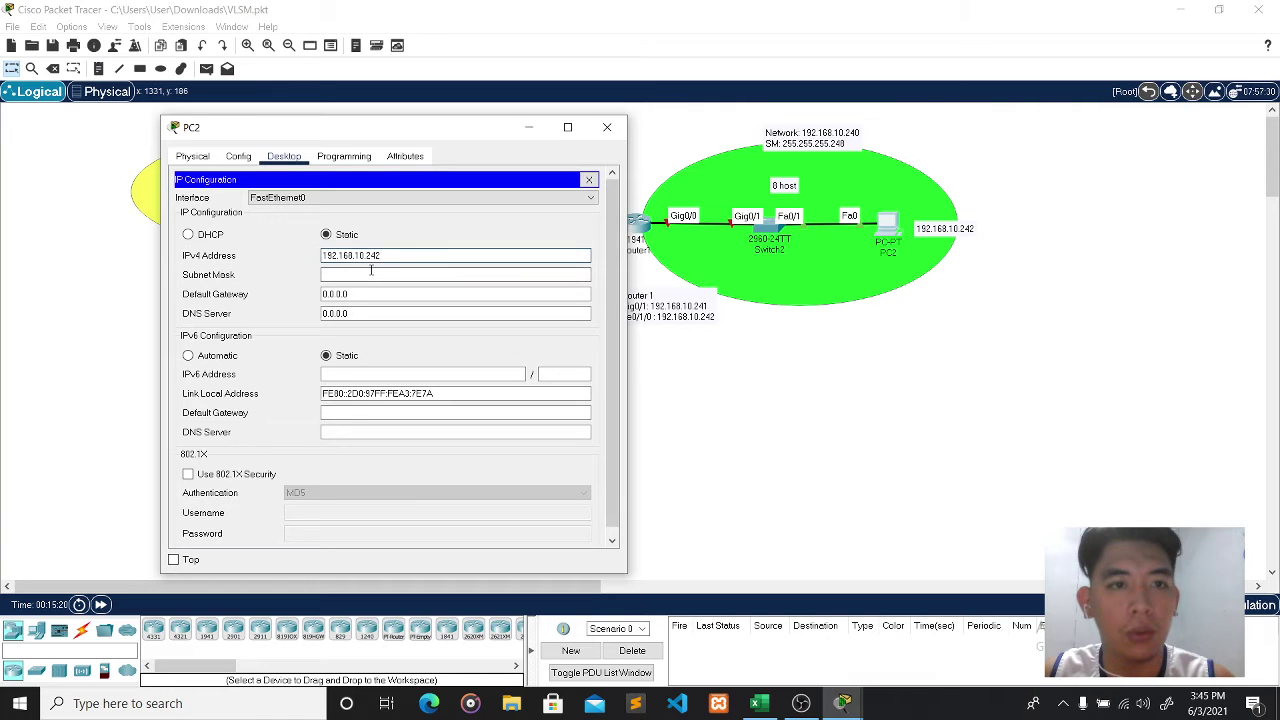
- Give PC2 mask 255.255.255.248 and gateway 192.168.10.241, then close its window
left_click(370, 273)
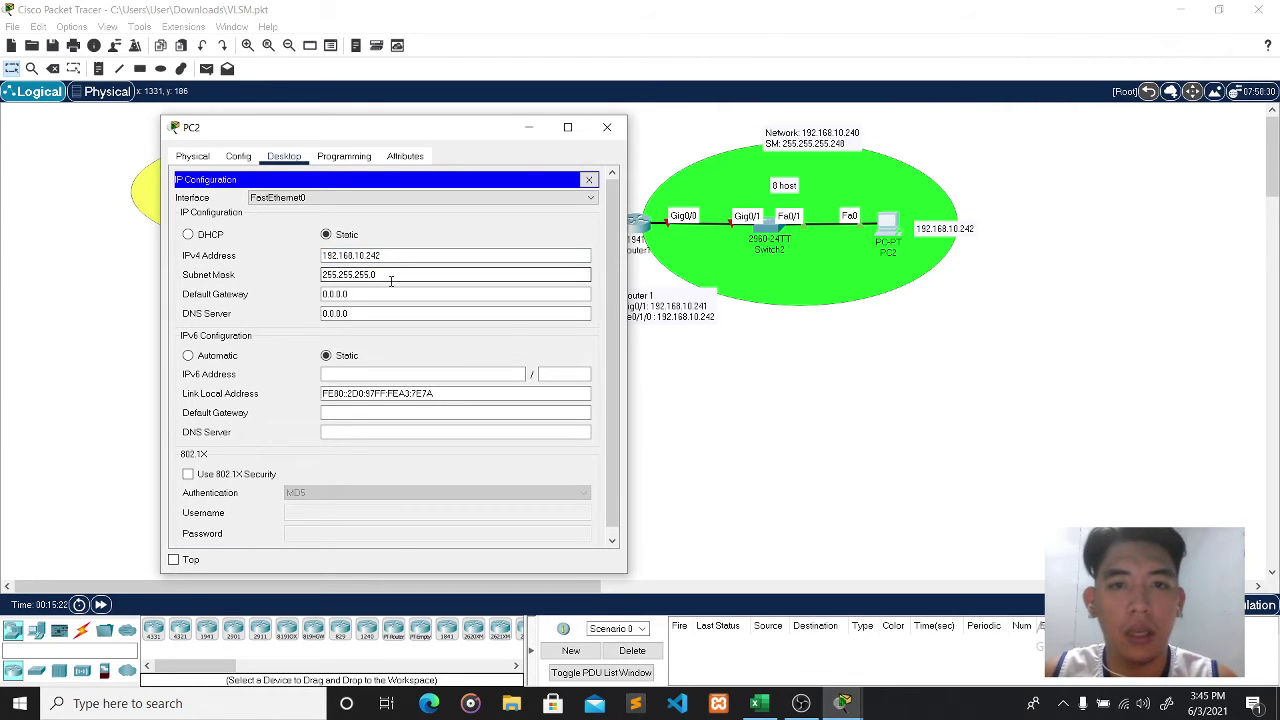
key("BackSpace")
type("4")
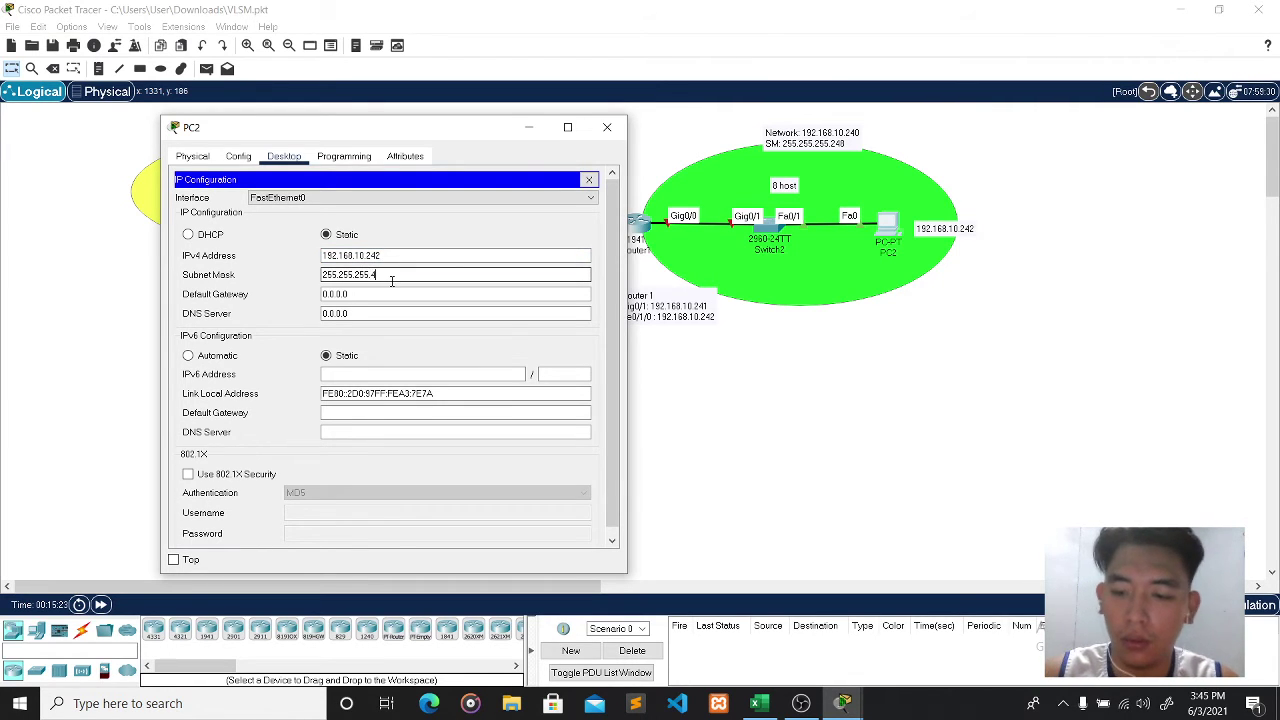
type("8")
key("BackSpace")
key("BackSpace")
type("248")
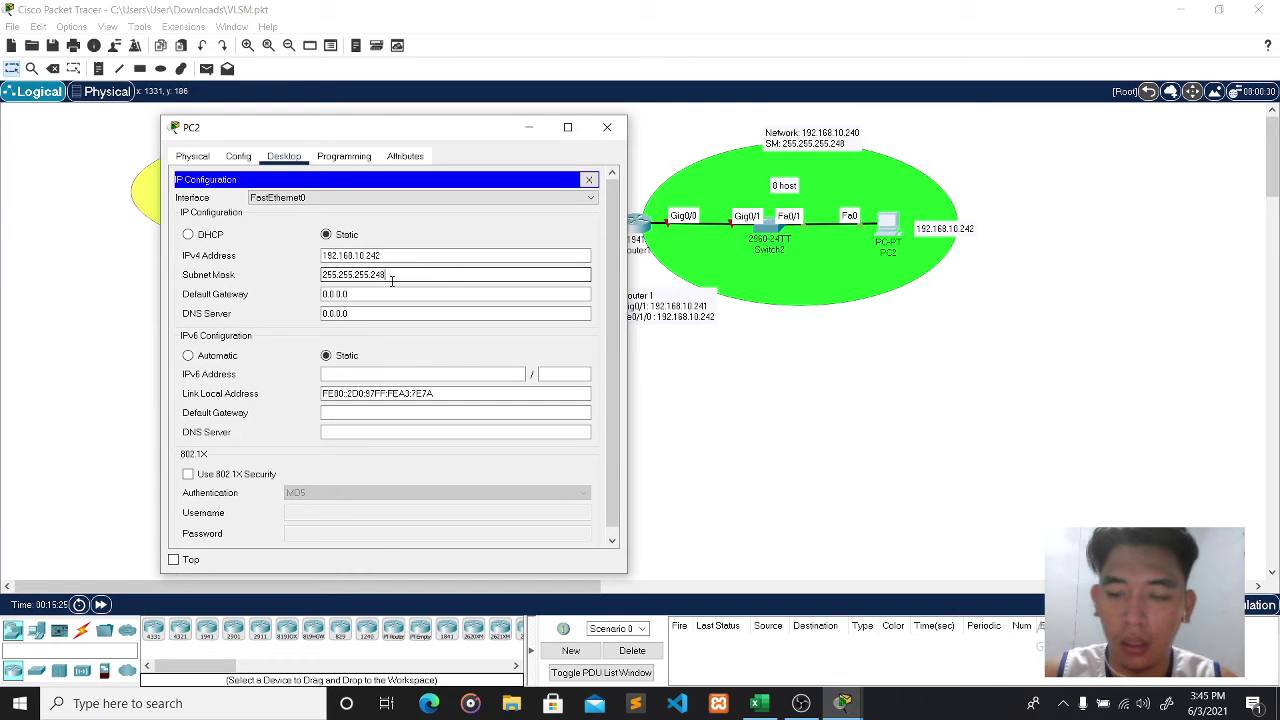
left_click(394, 294)
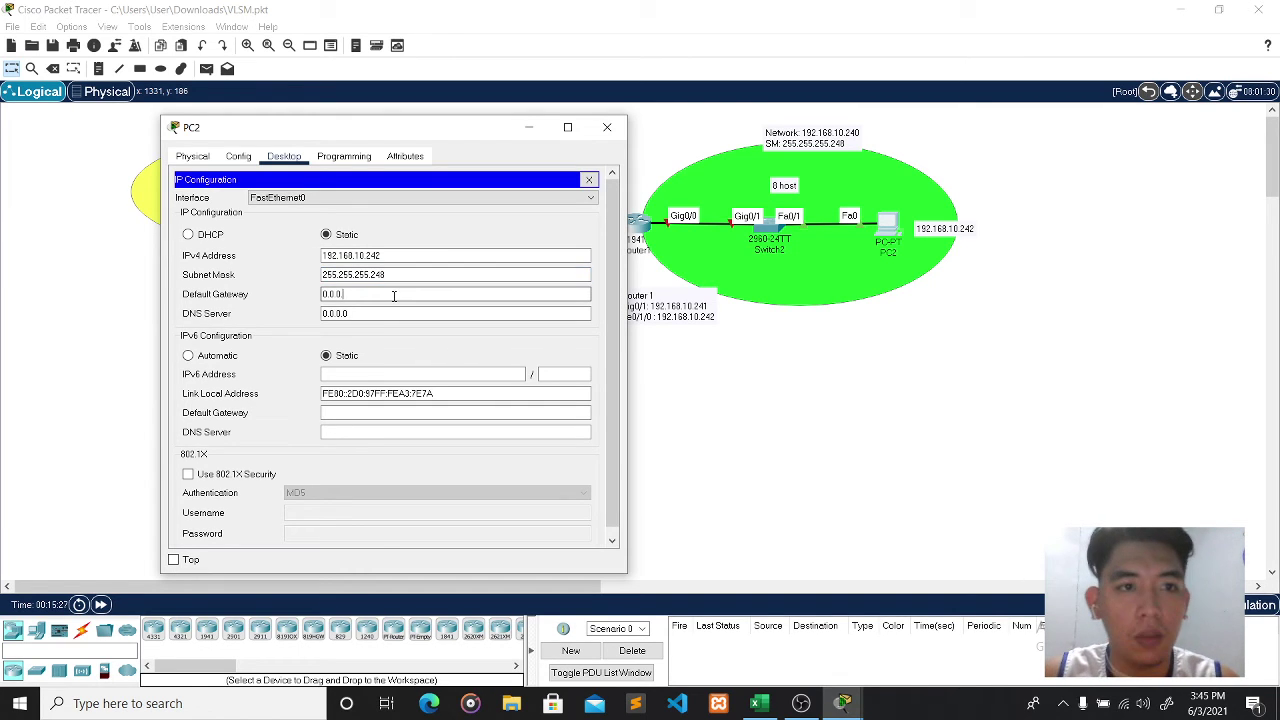
key("BackSpace")
key("BackSpace")
key("BackSpace")
key("BackSpace")
key("BackSpace")
key("BackSpace")
type("192")
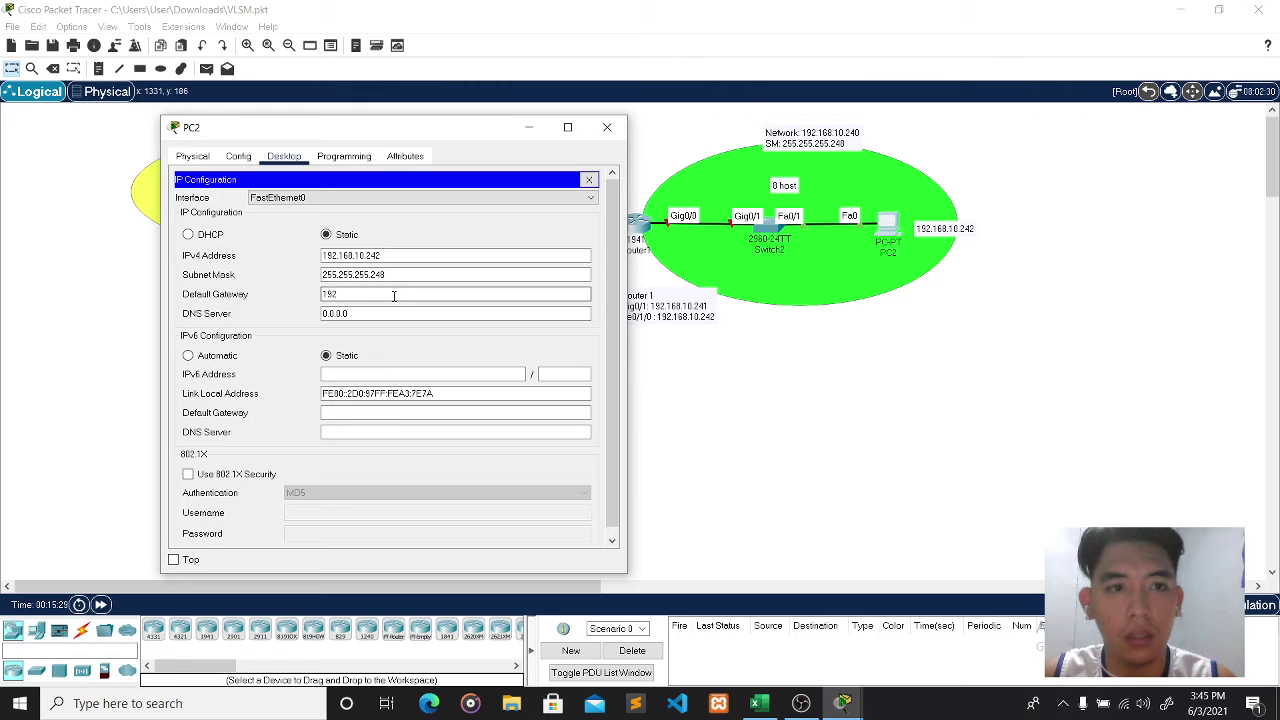
type(".168")
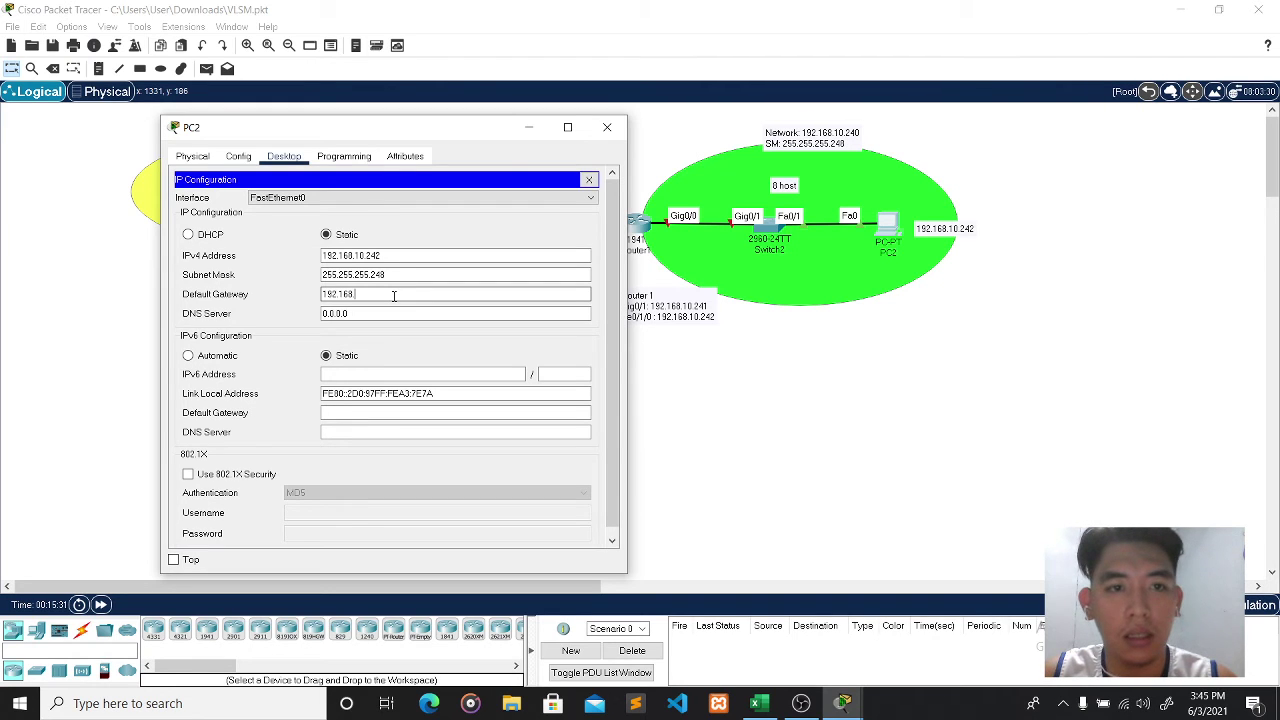
type(".10")
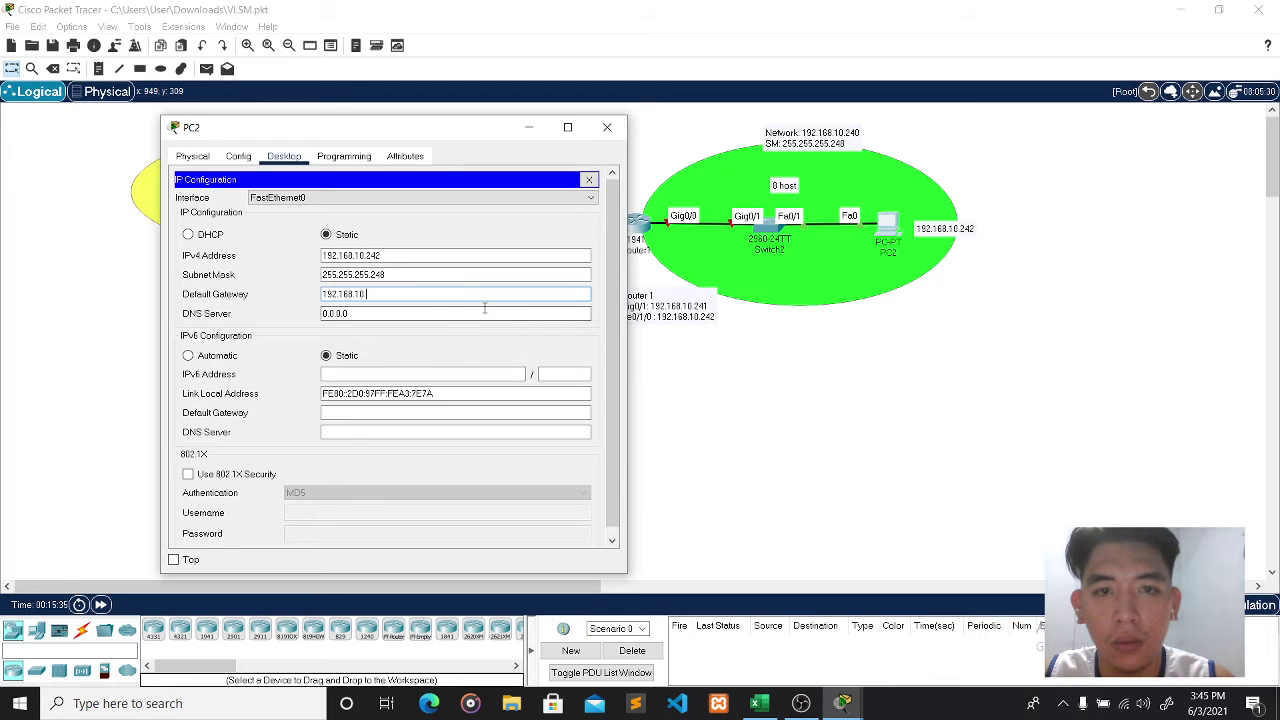
type(".241")
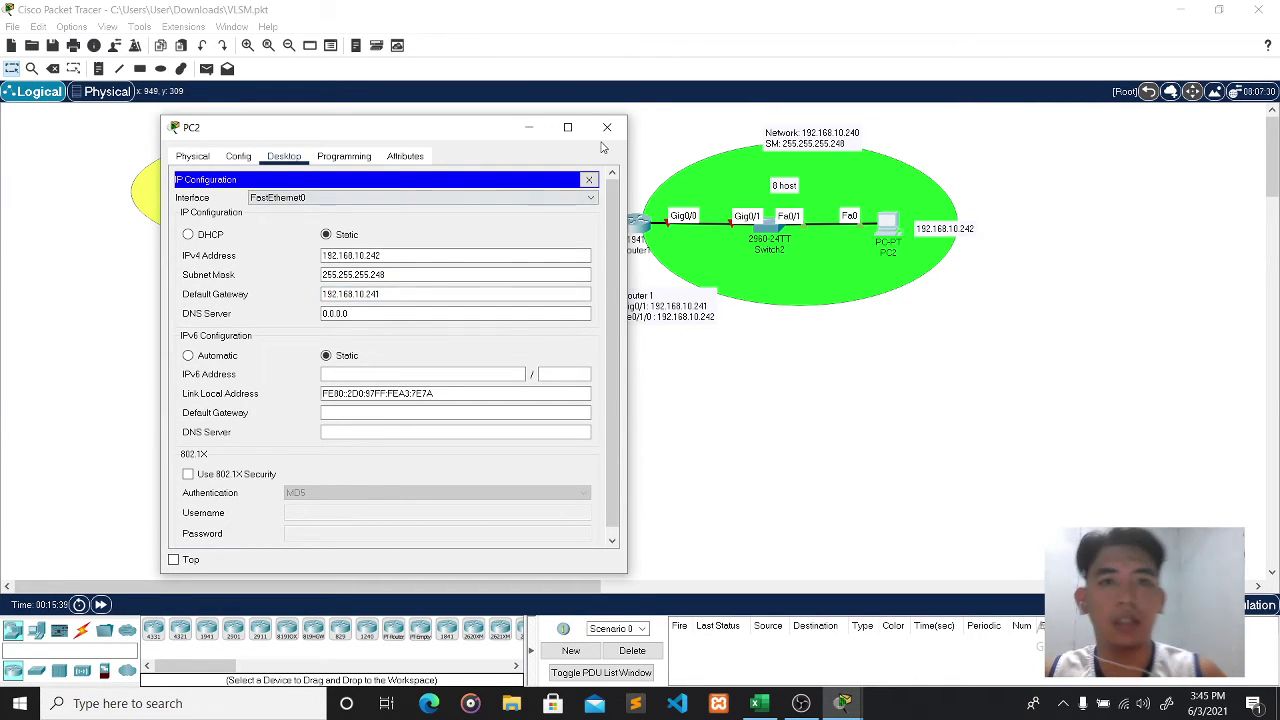
left_click(607, 127)
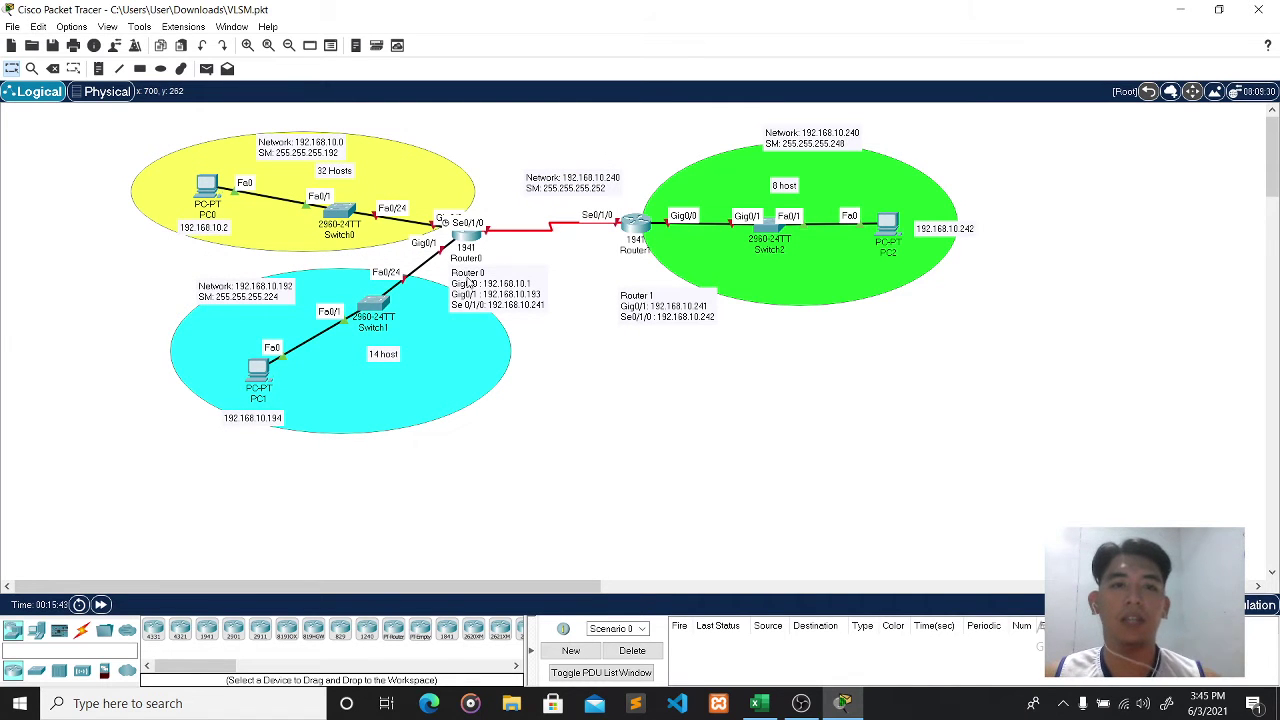
- In Router0's CLI, enter enable and configure terminal to reach global configuration mode
mouse_move(476, 242)
left_mouse_down()
mouse_move(478, 255)
mouse_move(470, 228)
left_mouse_up()
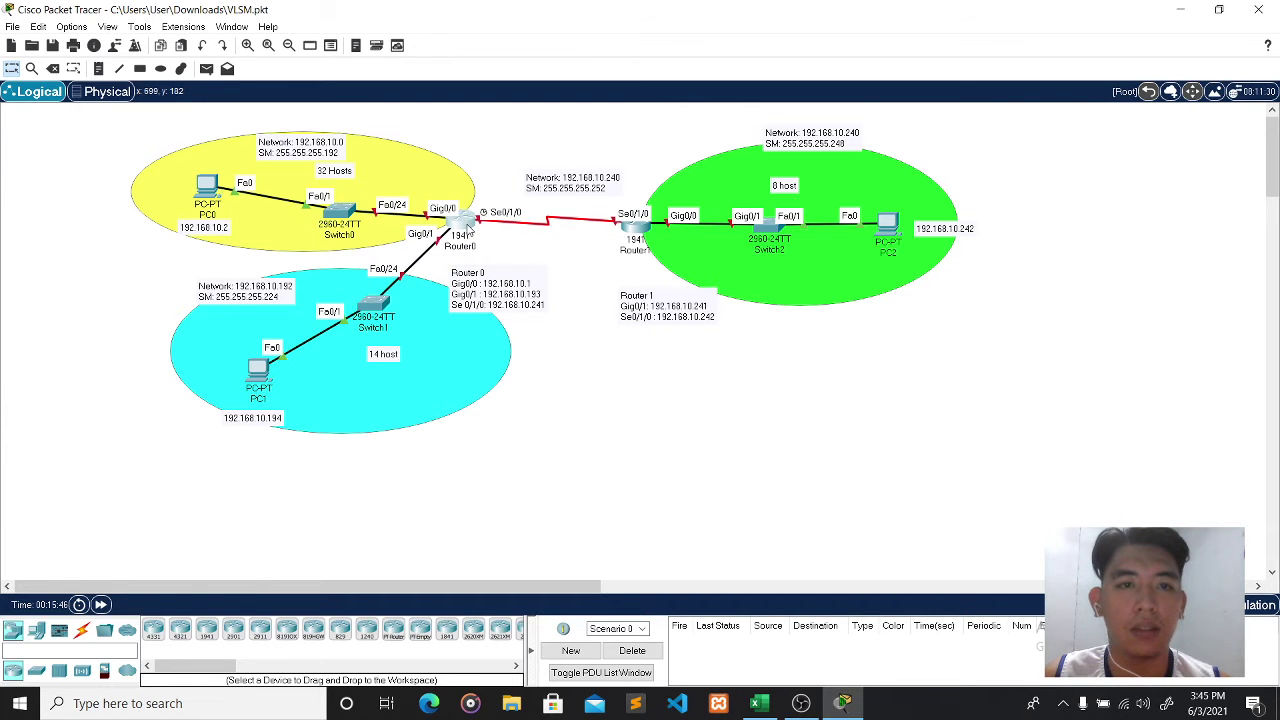
left_click(466, 224)
left_click(519, 142)
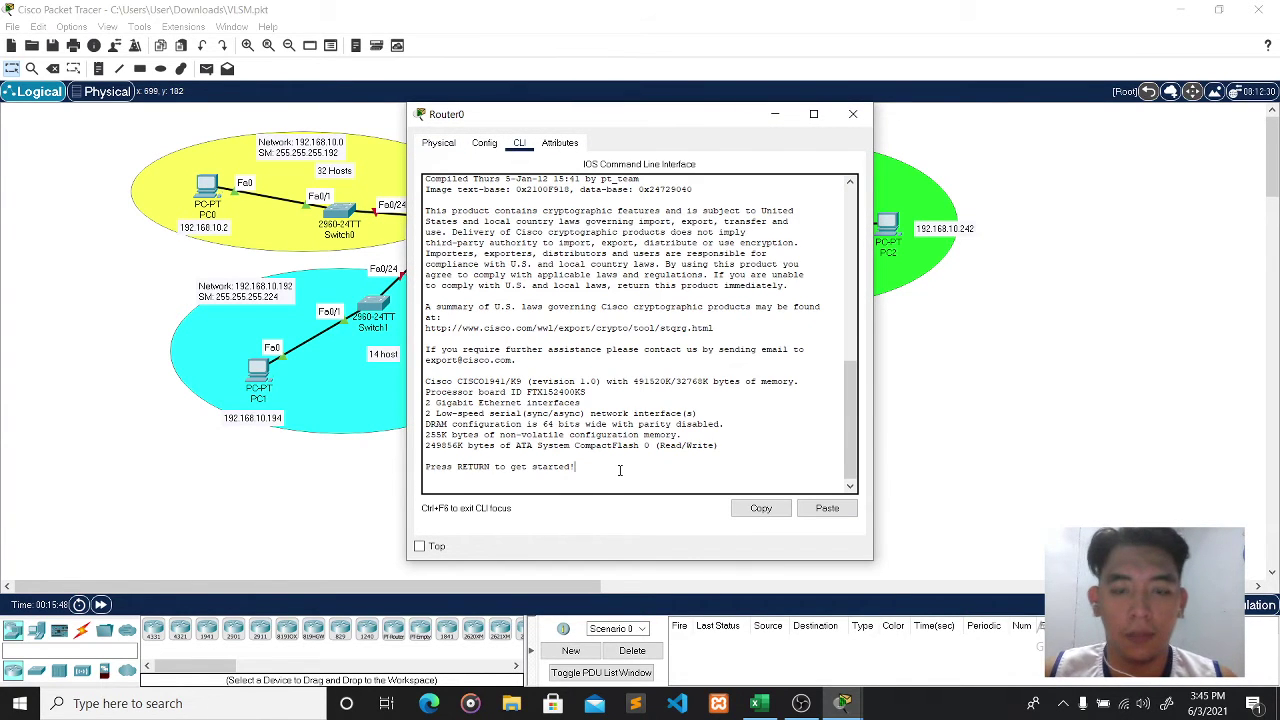
key("Return")
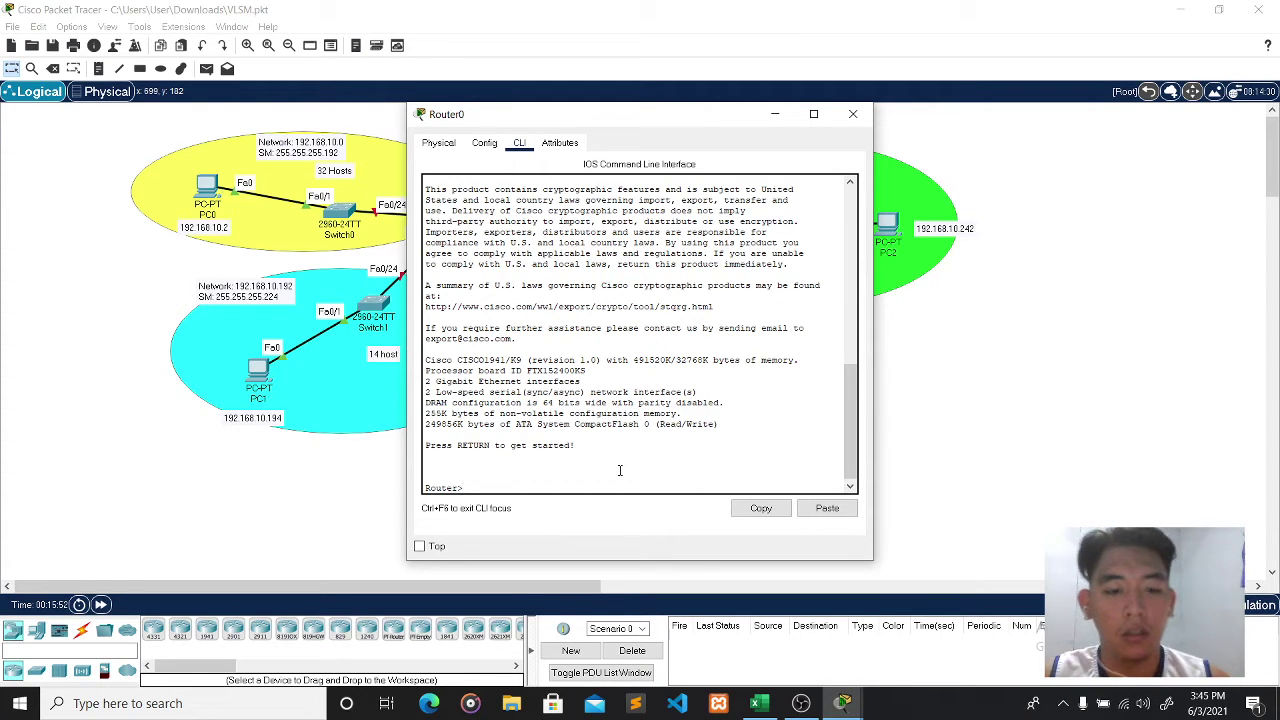
type("en")
key("Tab")
key("Return")
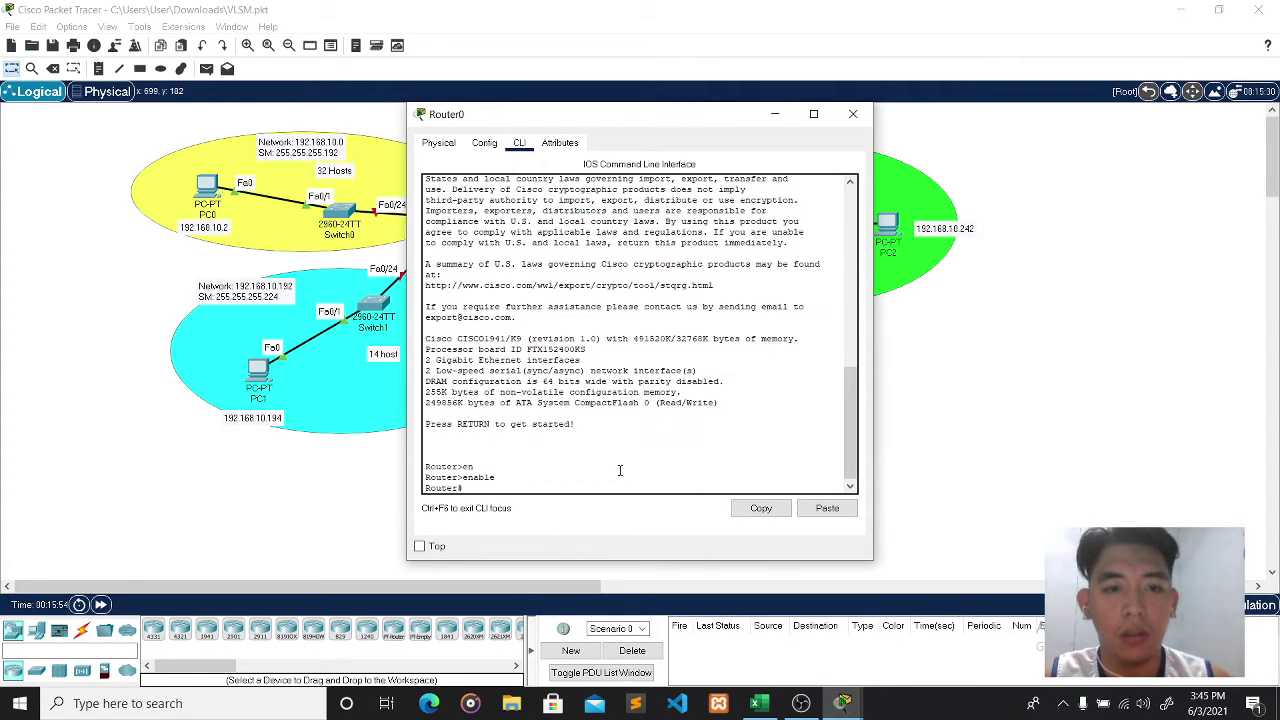
type("conf")
key("Tab")
type("te")
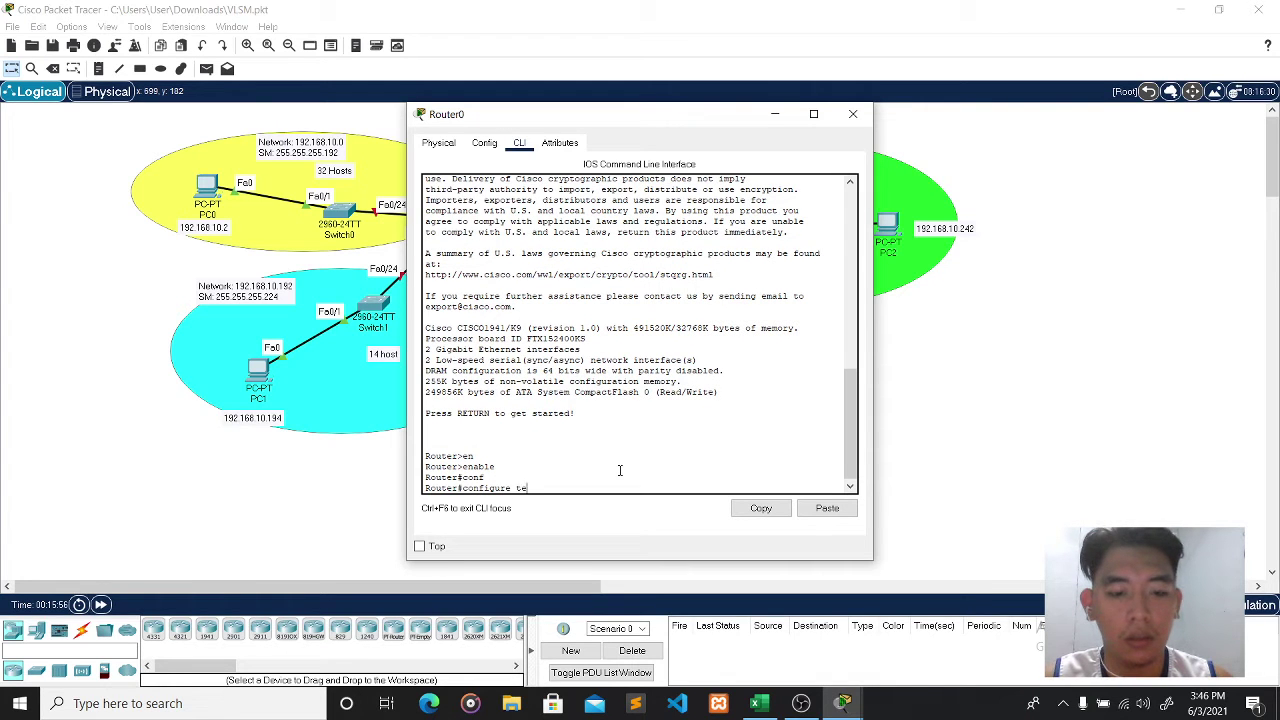
type("r")
key("Tab")
key("Return")
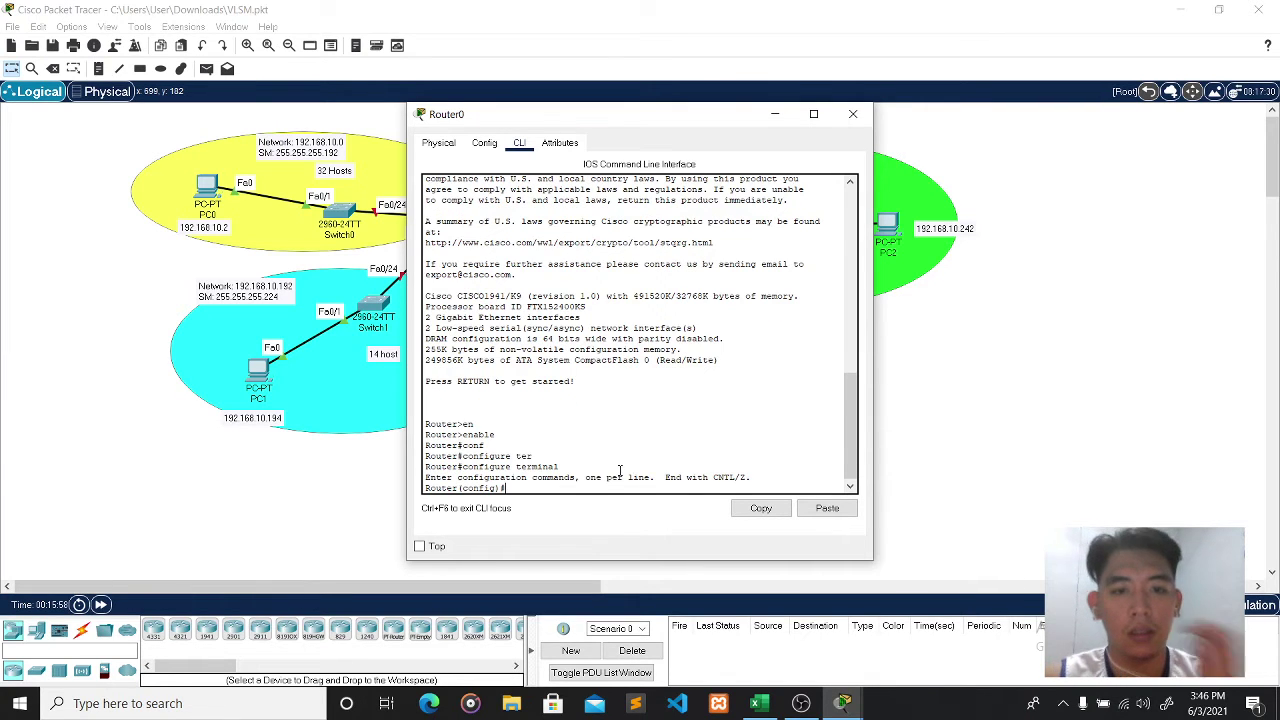
- Enter interface gigabitEthernet 0/0 configuration mode
left_click_drag(617, 123, 872, 138)
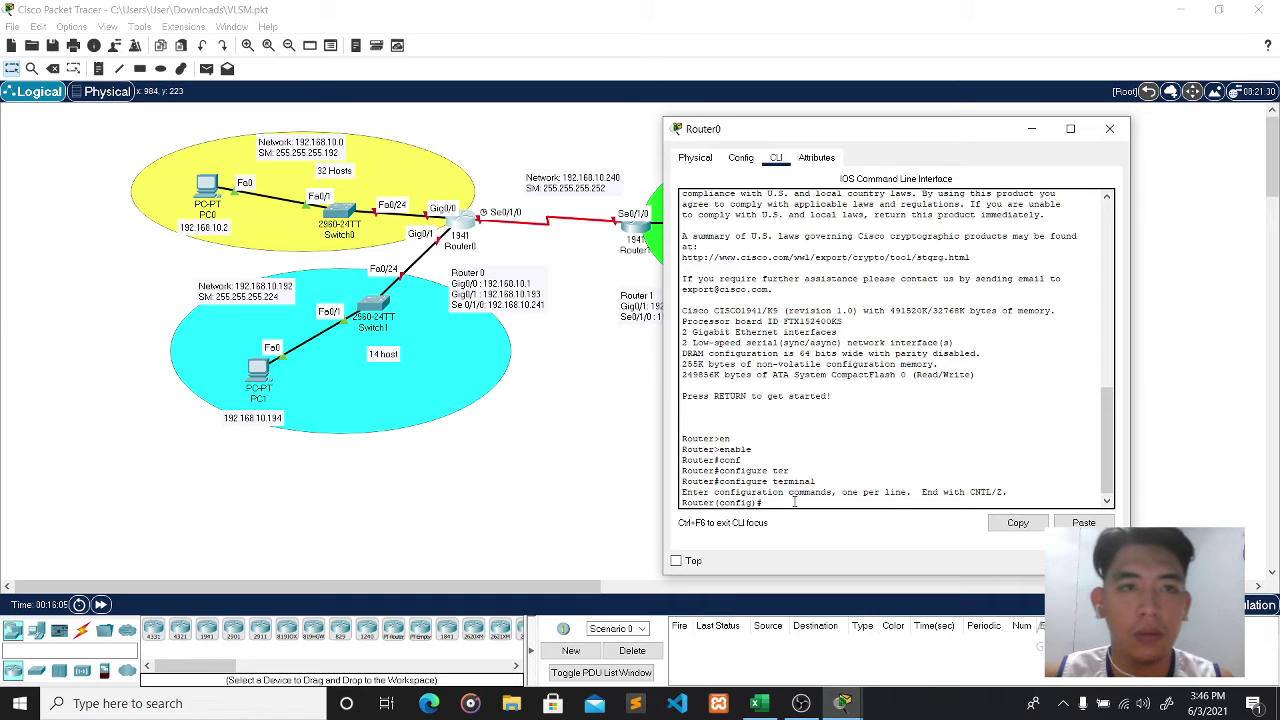
type("in")
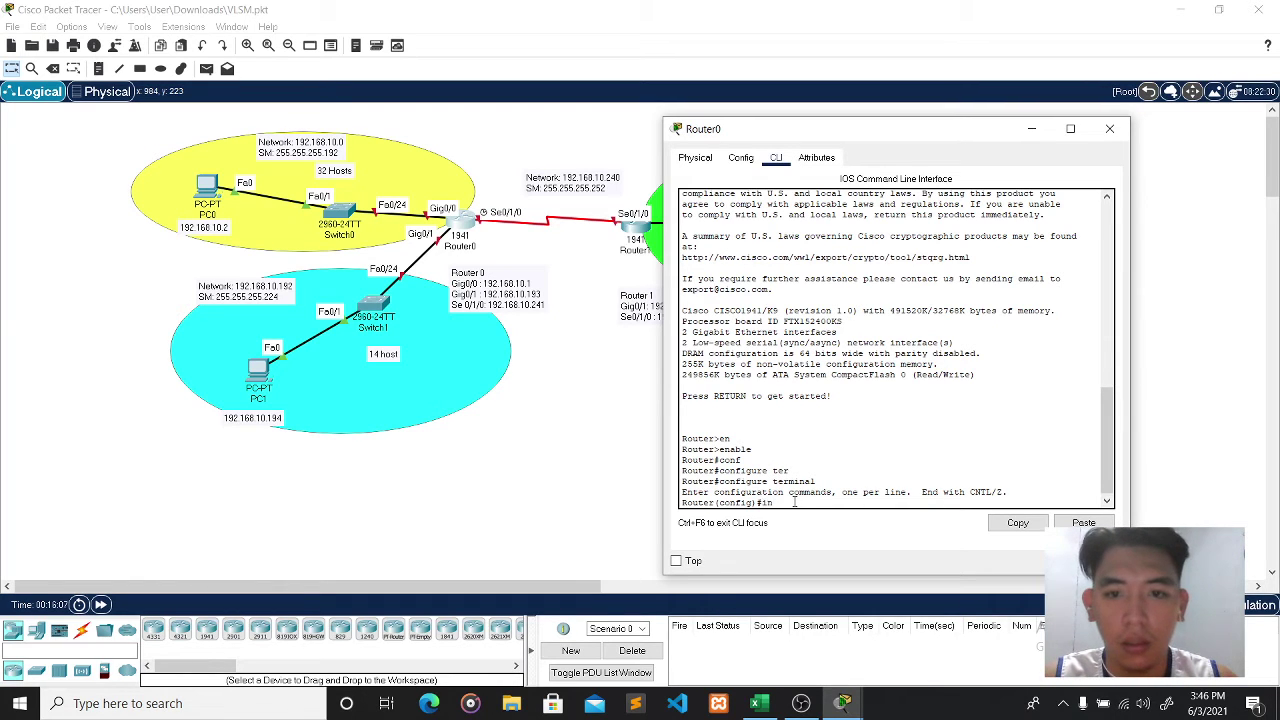
key("Tab")
type("gi")
key("Tab")
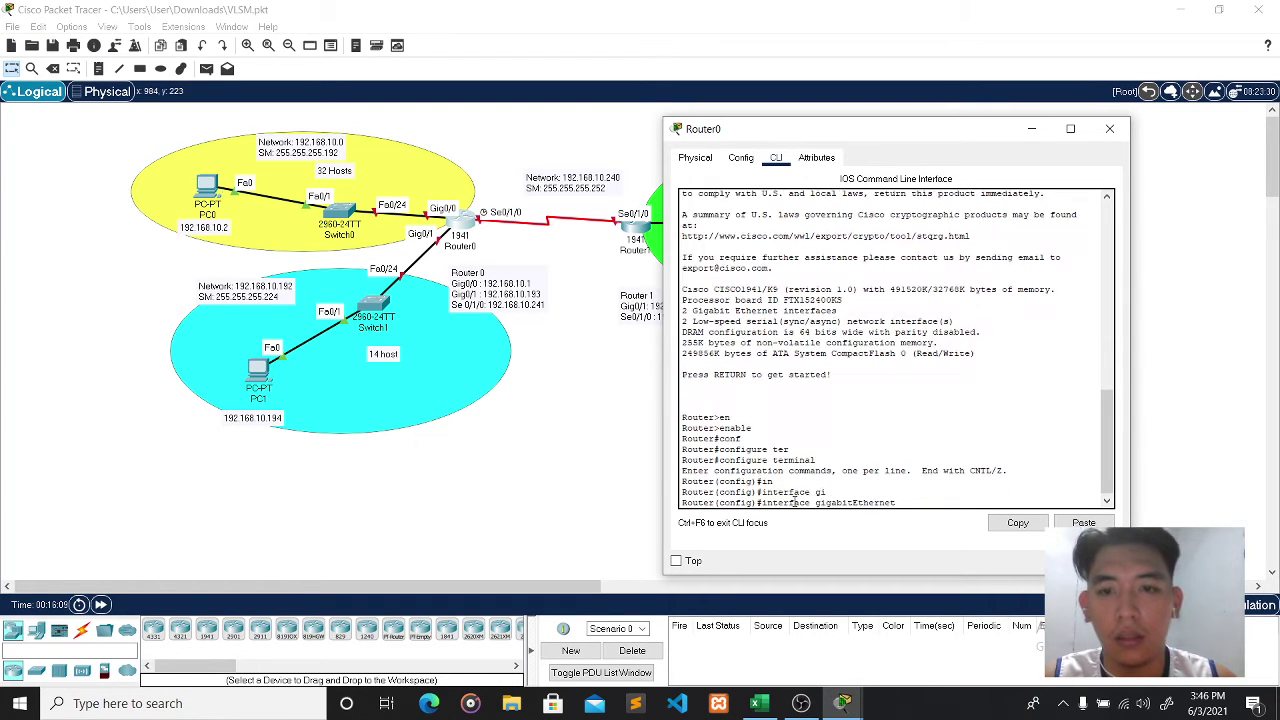
type("0")
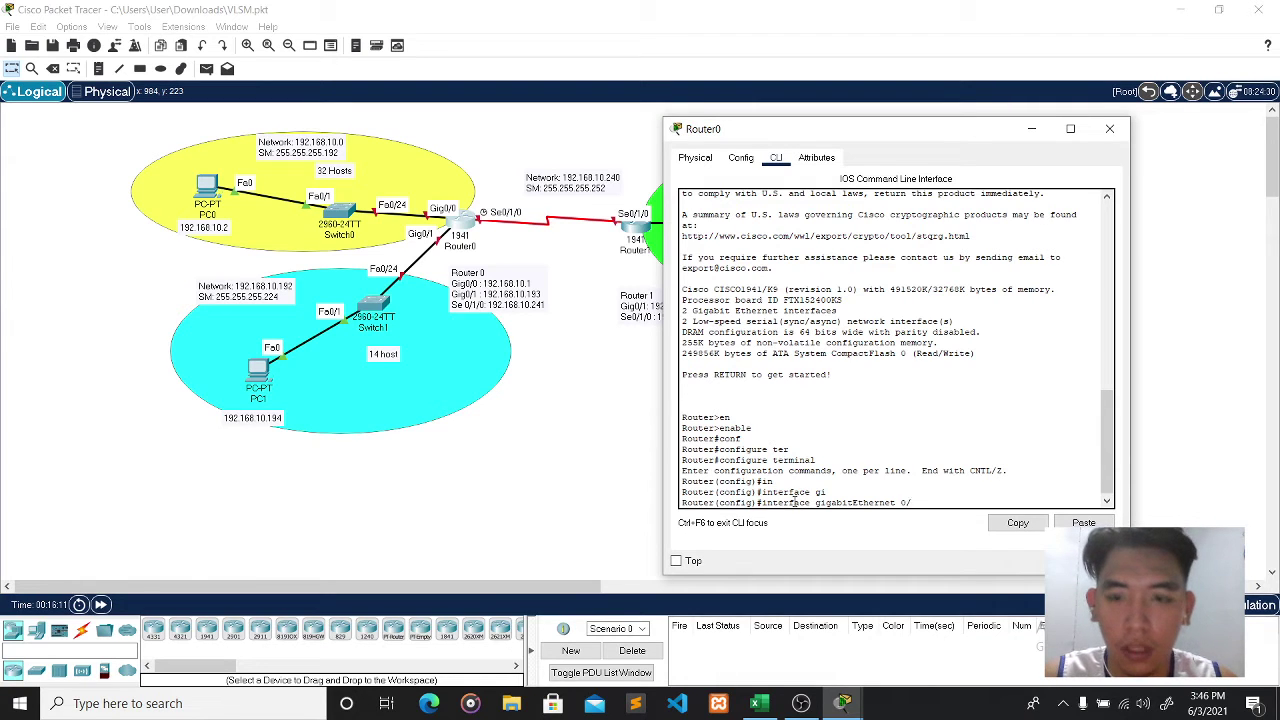
type("/0")
key("Return")
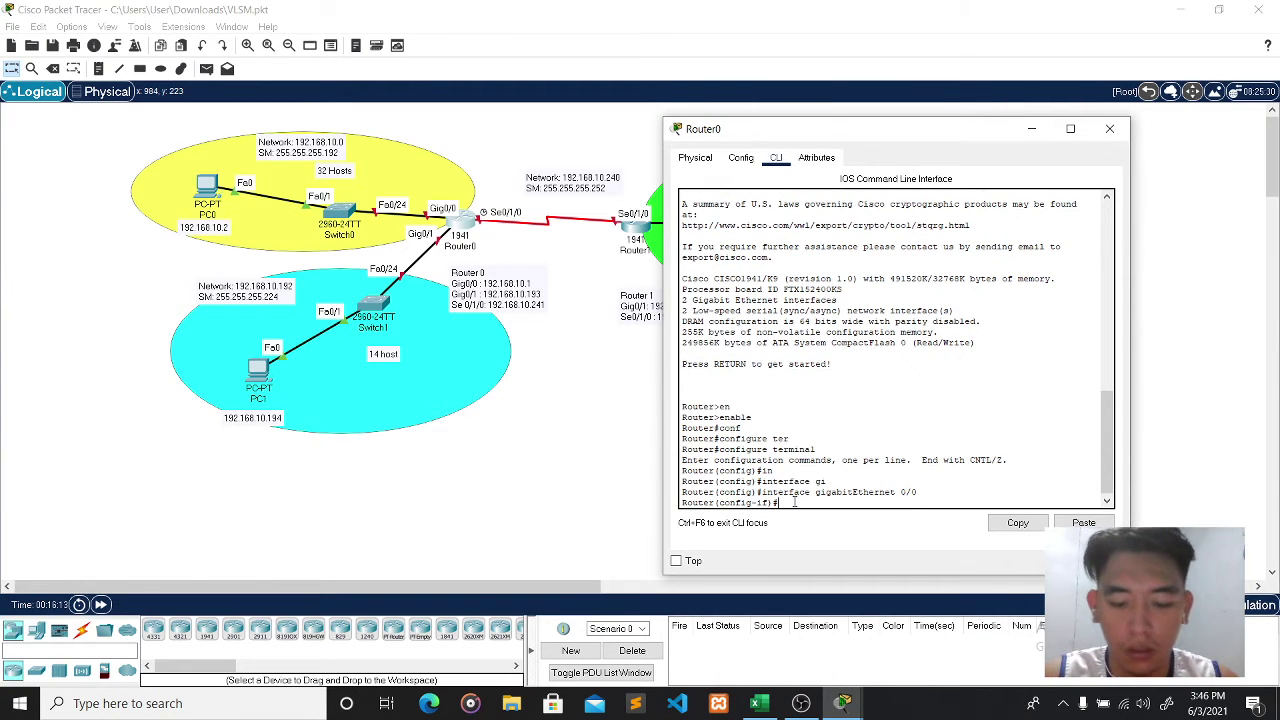
- Assign ip address 192.168.10.1 255.255.255.192, run no shutdown, and exit the interface
type("ip address")
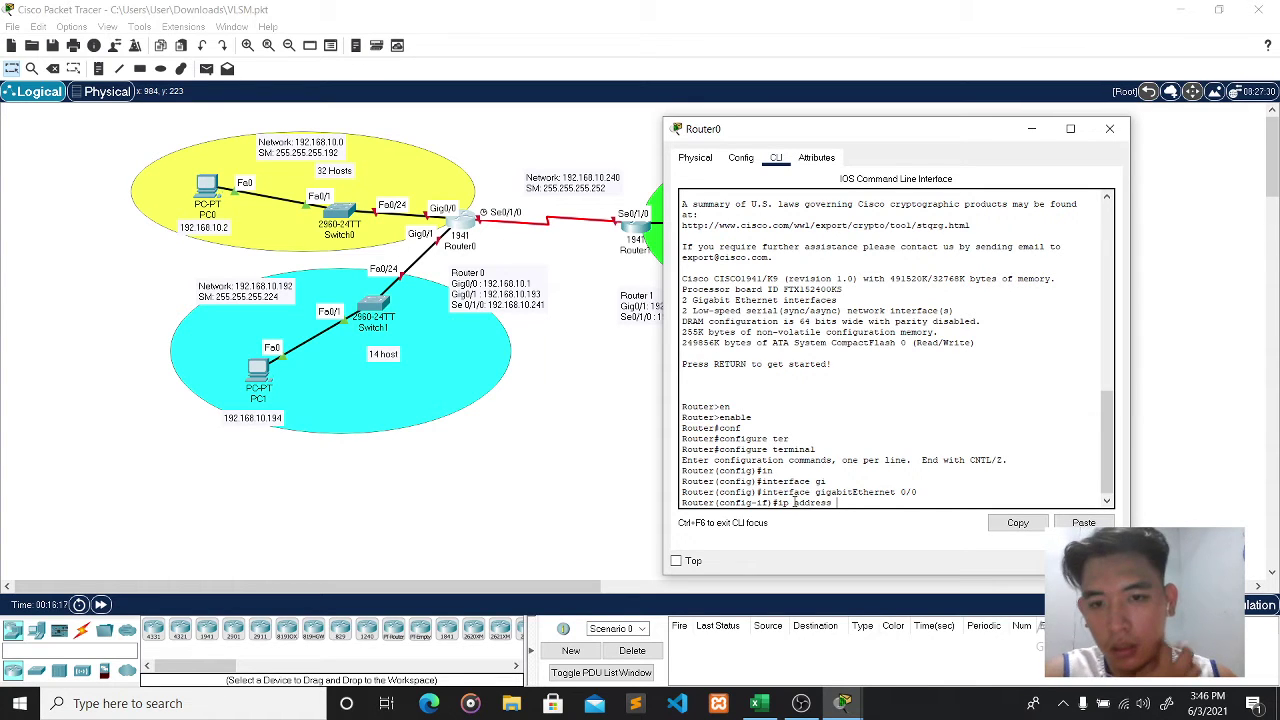
type(" 192")
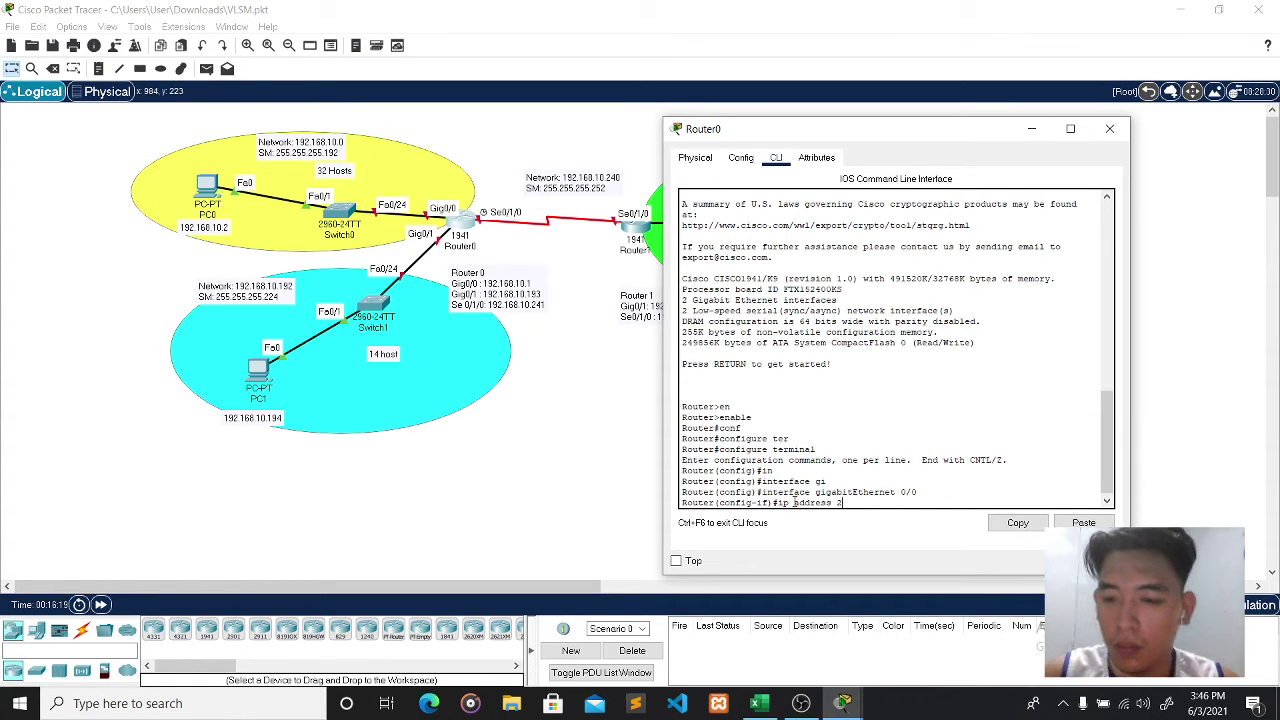
key("BackSpace")
key("BackSpace")
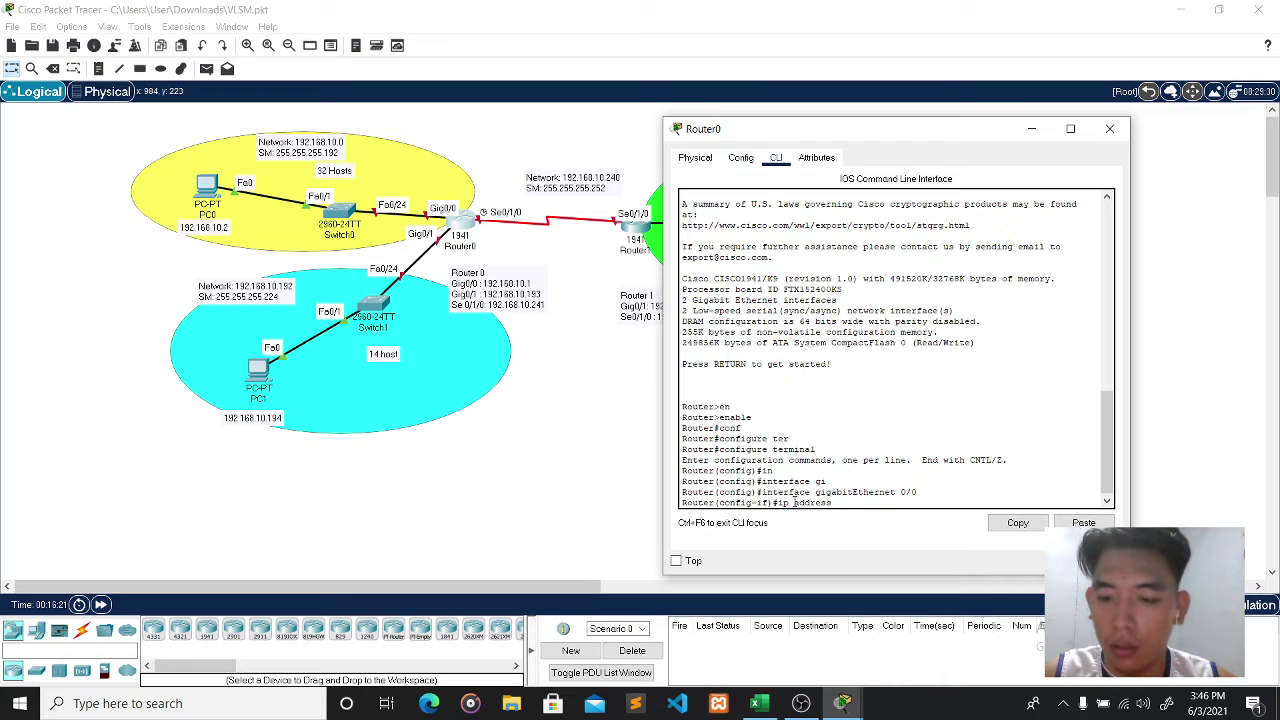
type("192.1")
type("68.10.1")
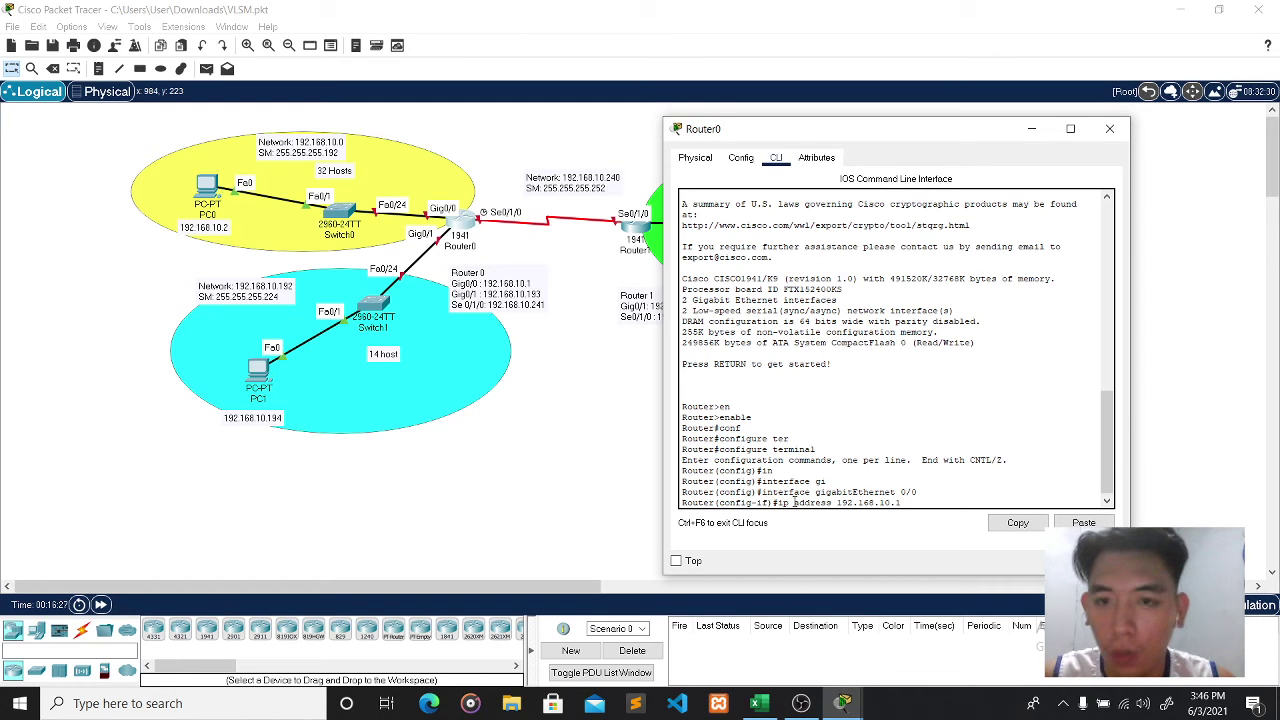
type(" 255.2")
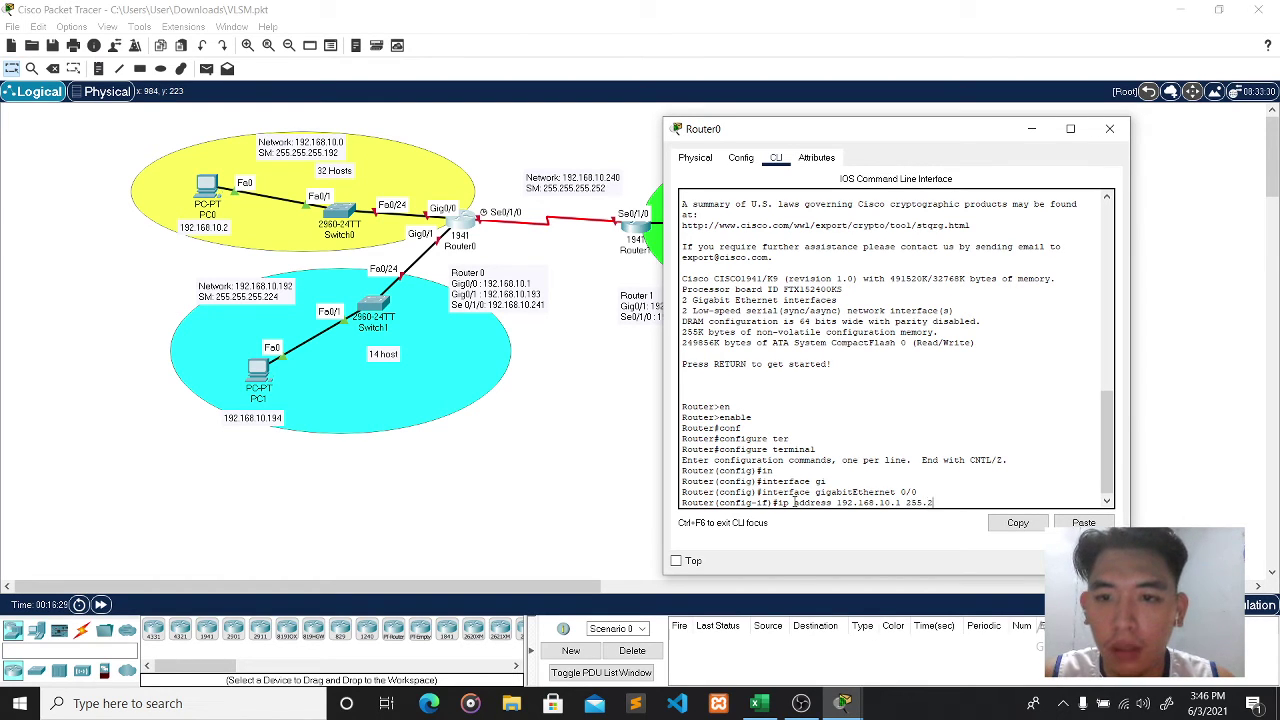
type("55.255")
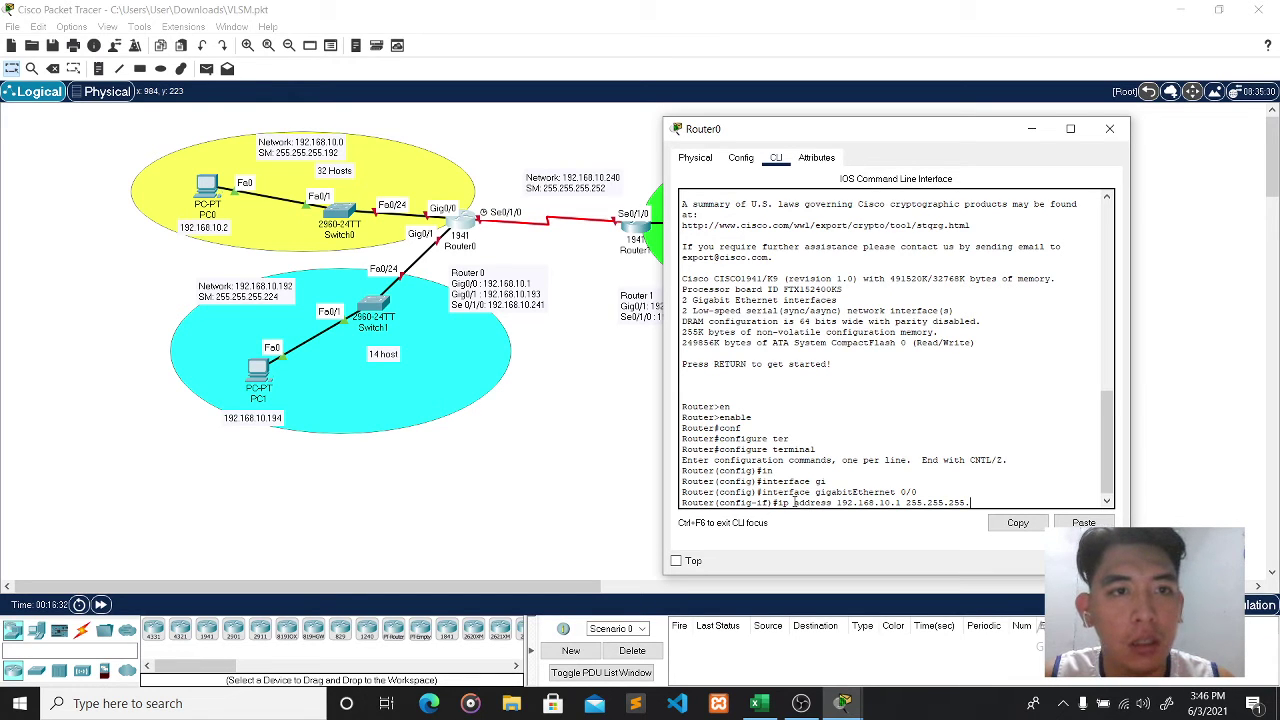
type(".192")
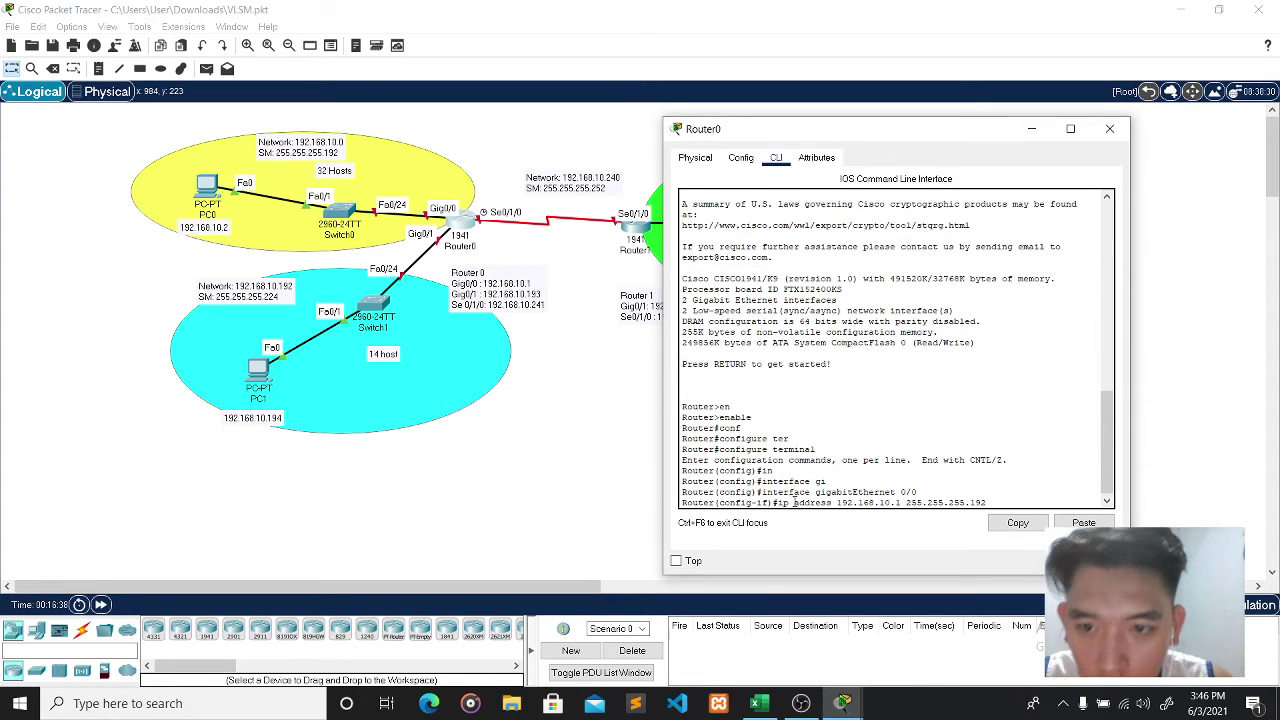
key("Return")
type("no shut")
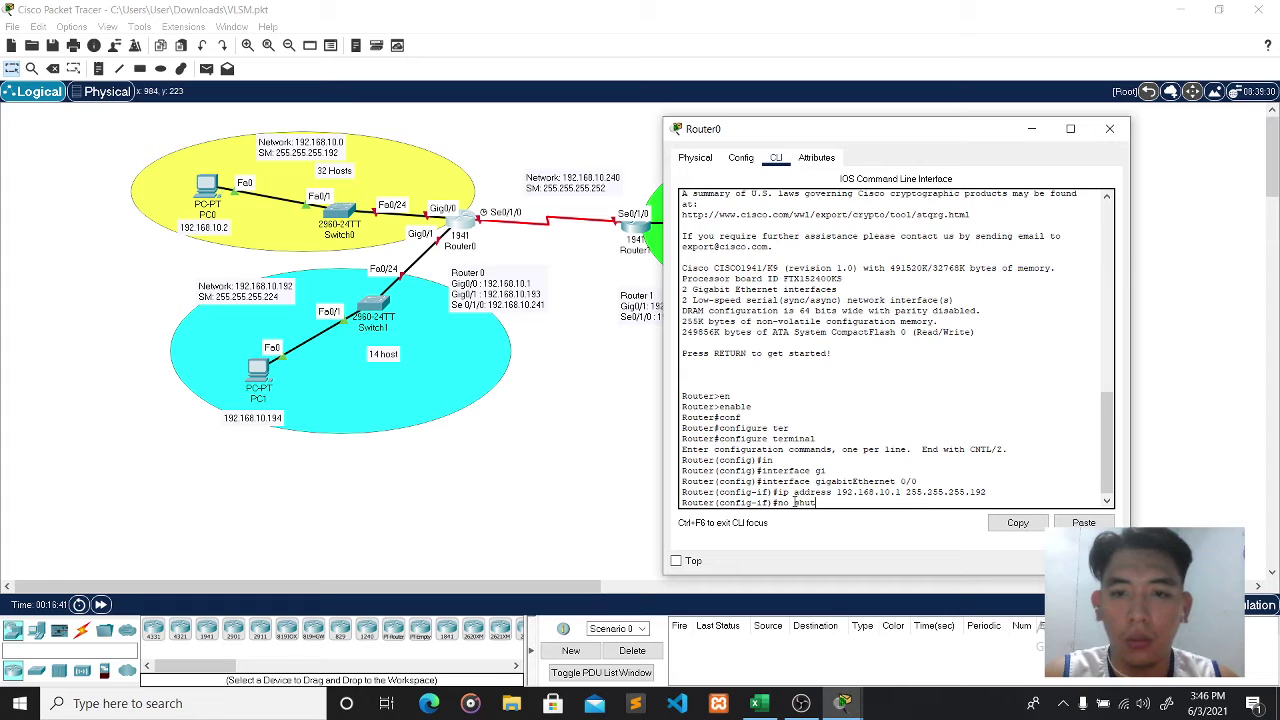
key("Return")
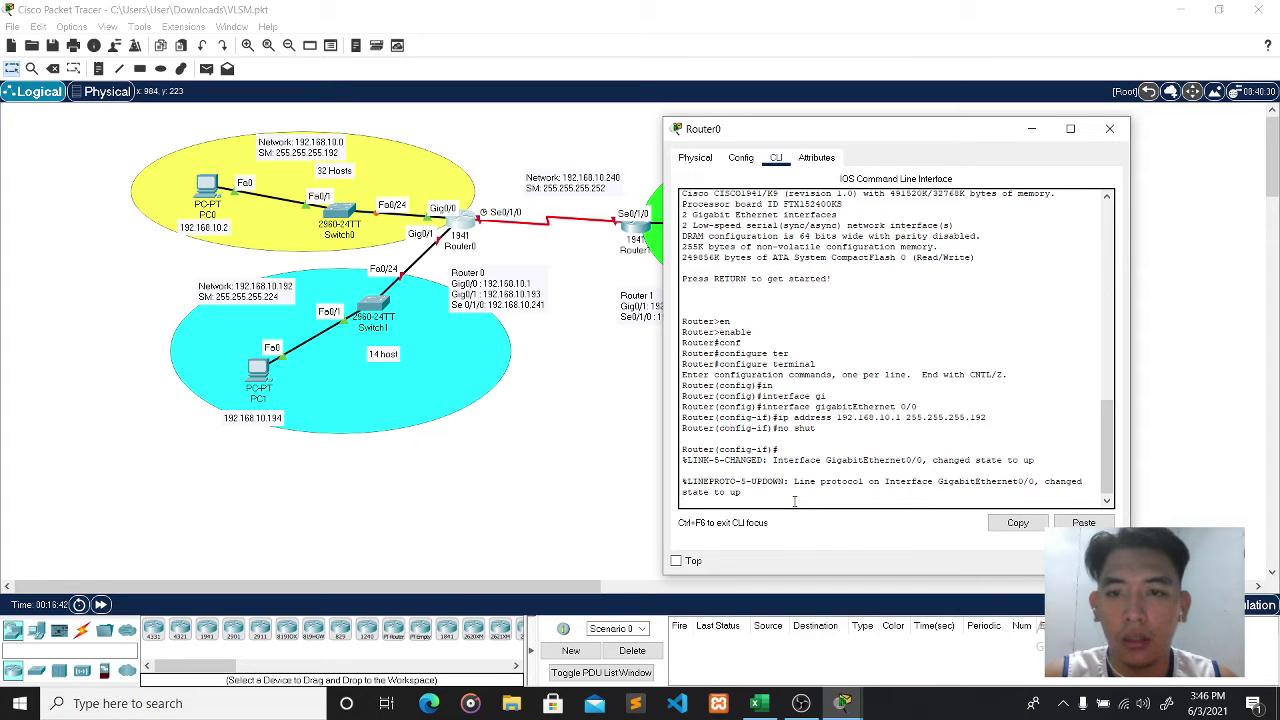
key("Return")
type("exit")
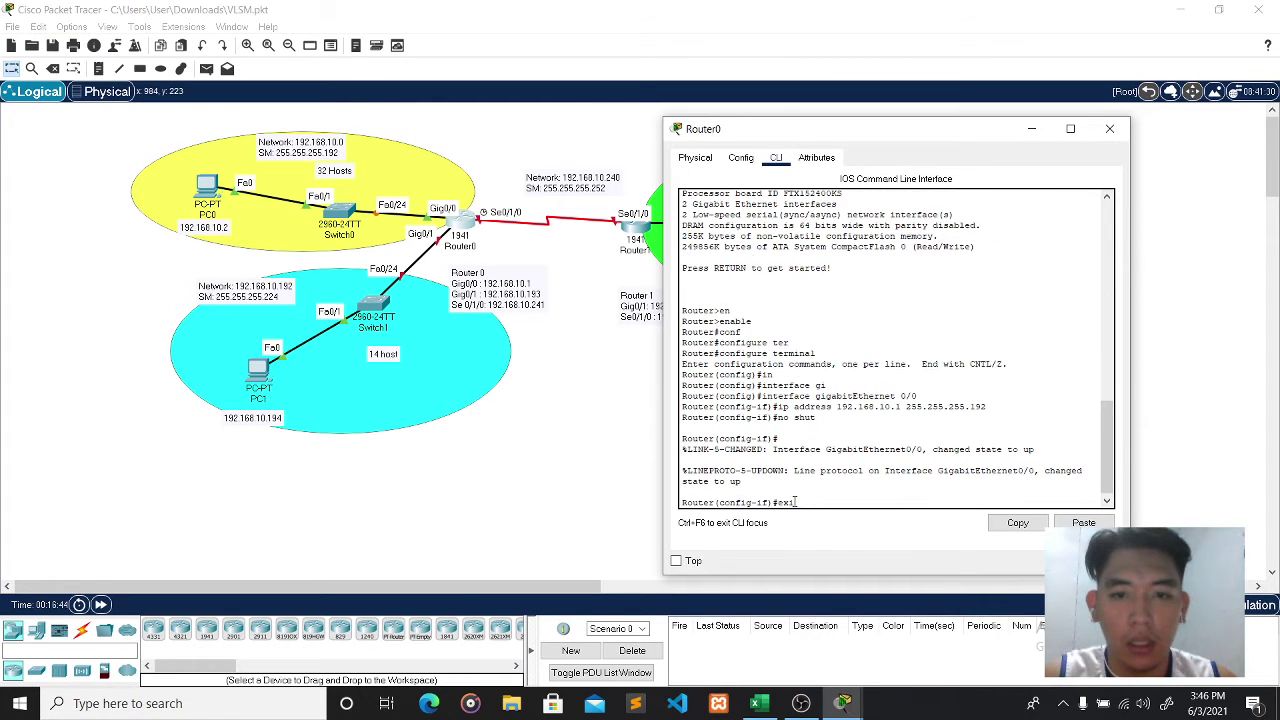
key("Return")
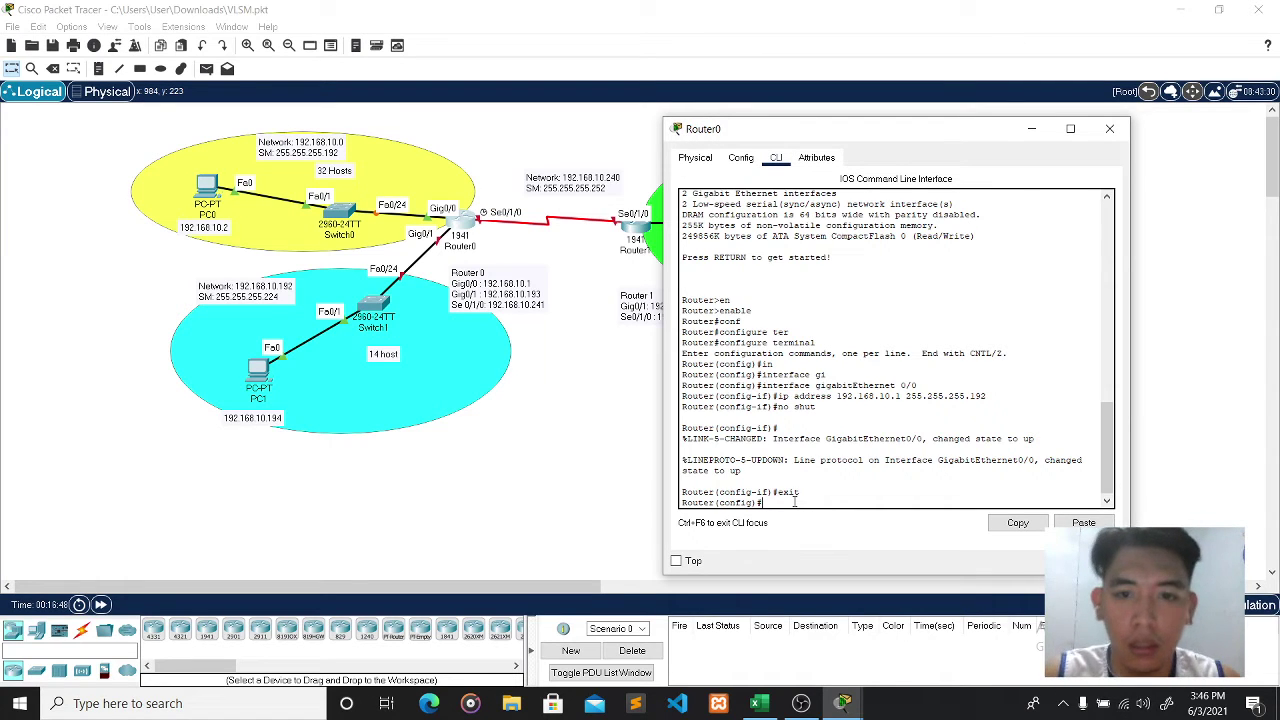
- Assign 192.168.10.193 255.255.255.224 to Router0's GigabitEthernet0/1
type("int")
key("Tab")
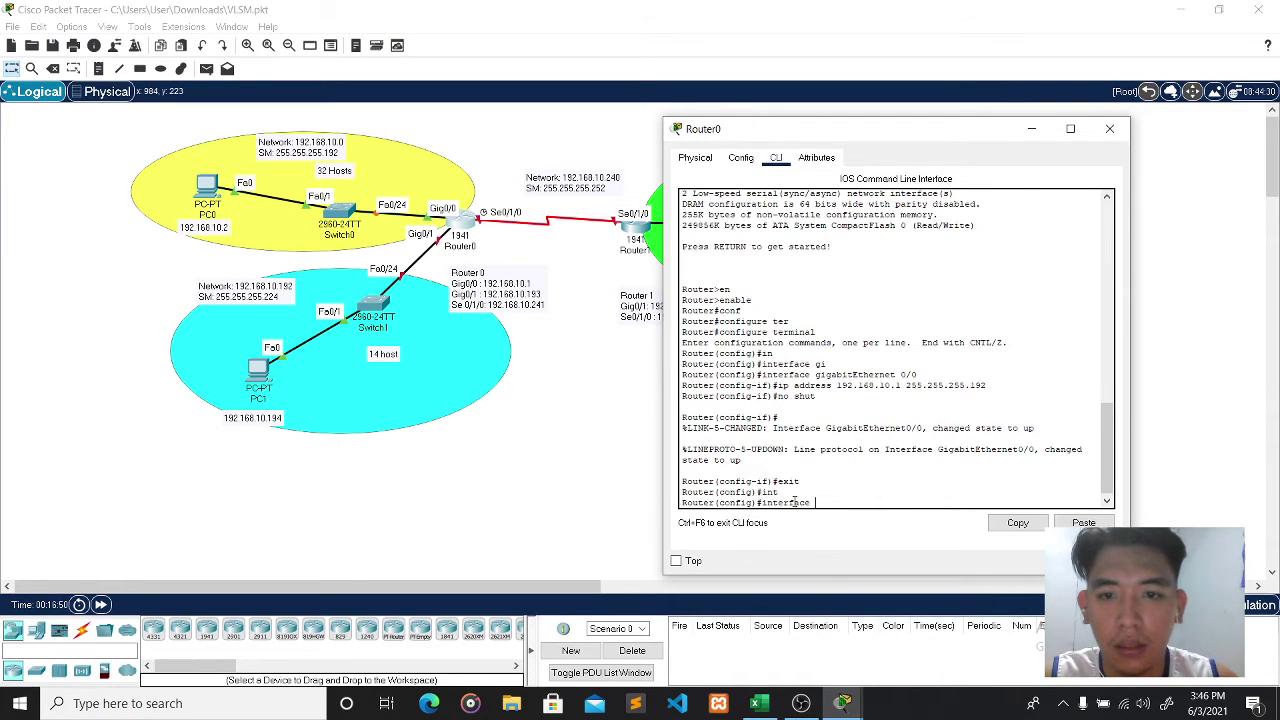
type("gi")
key("Tab")
type("0/")
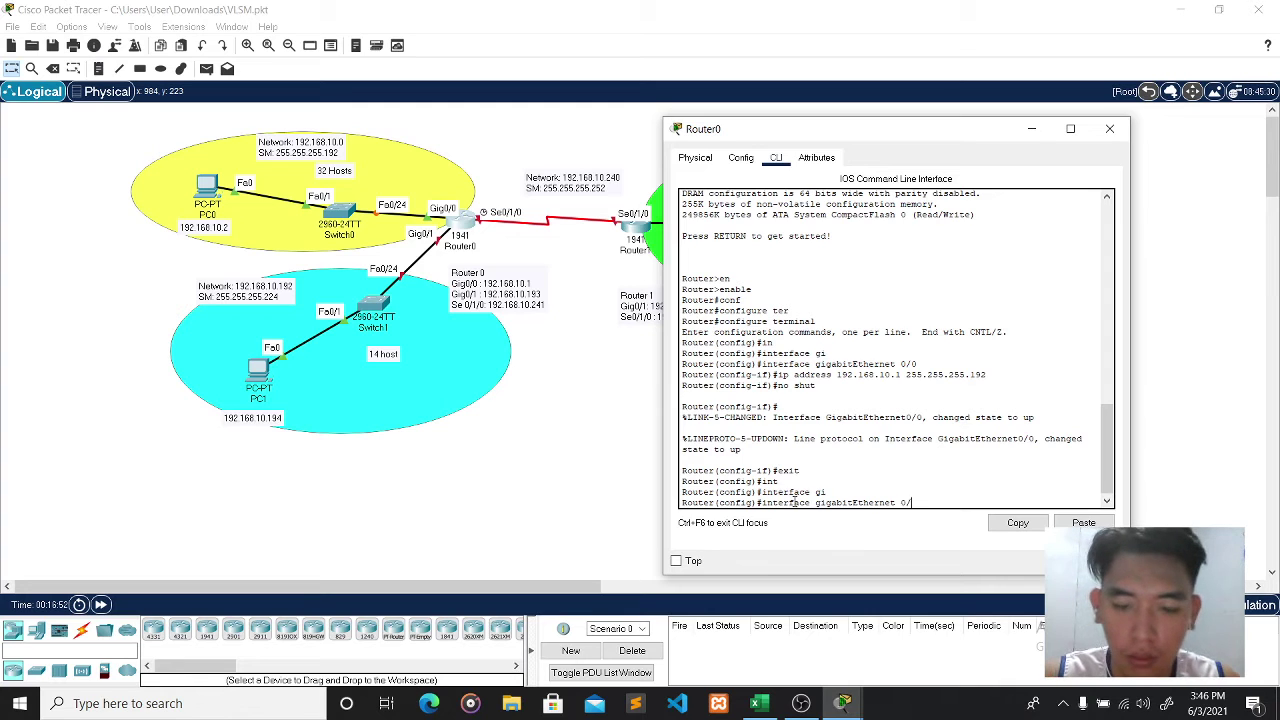
type("1")
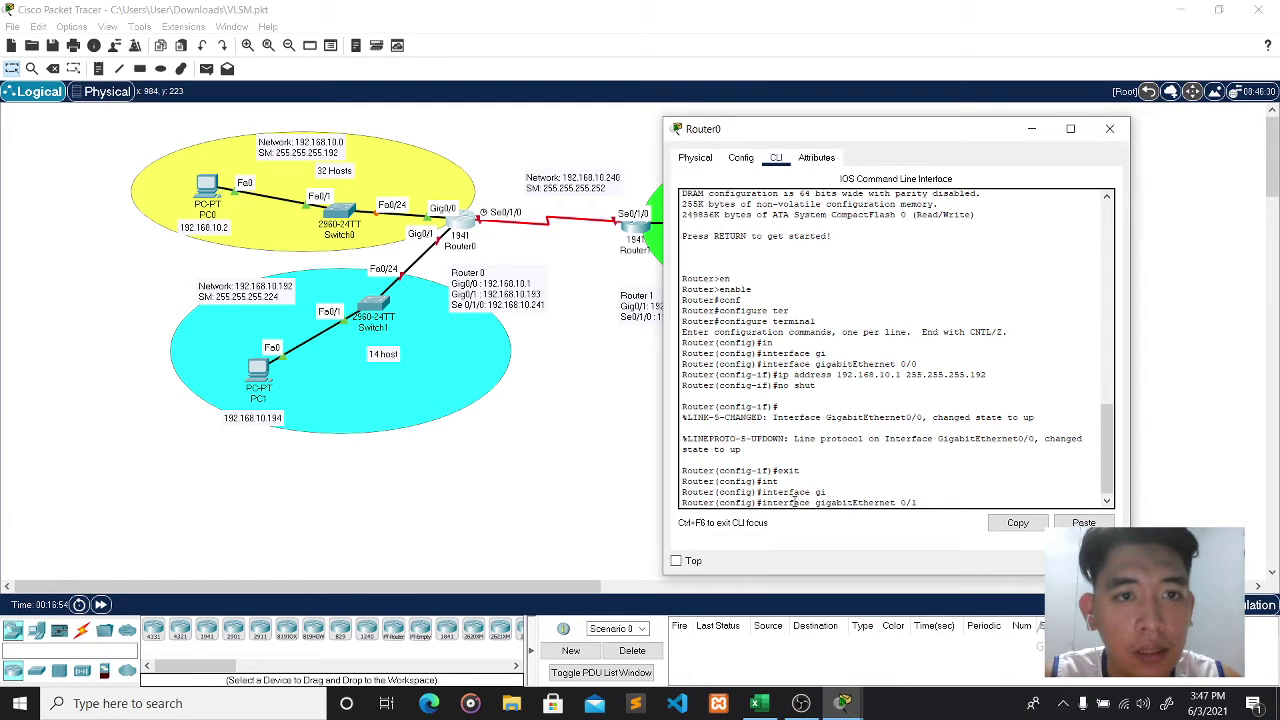
key("Return")
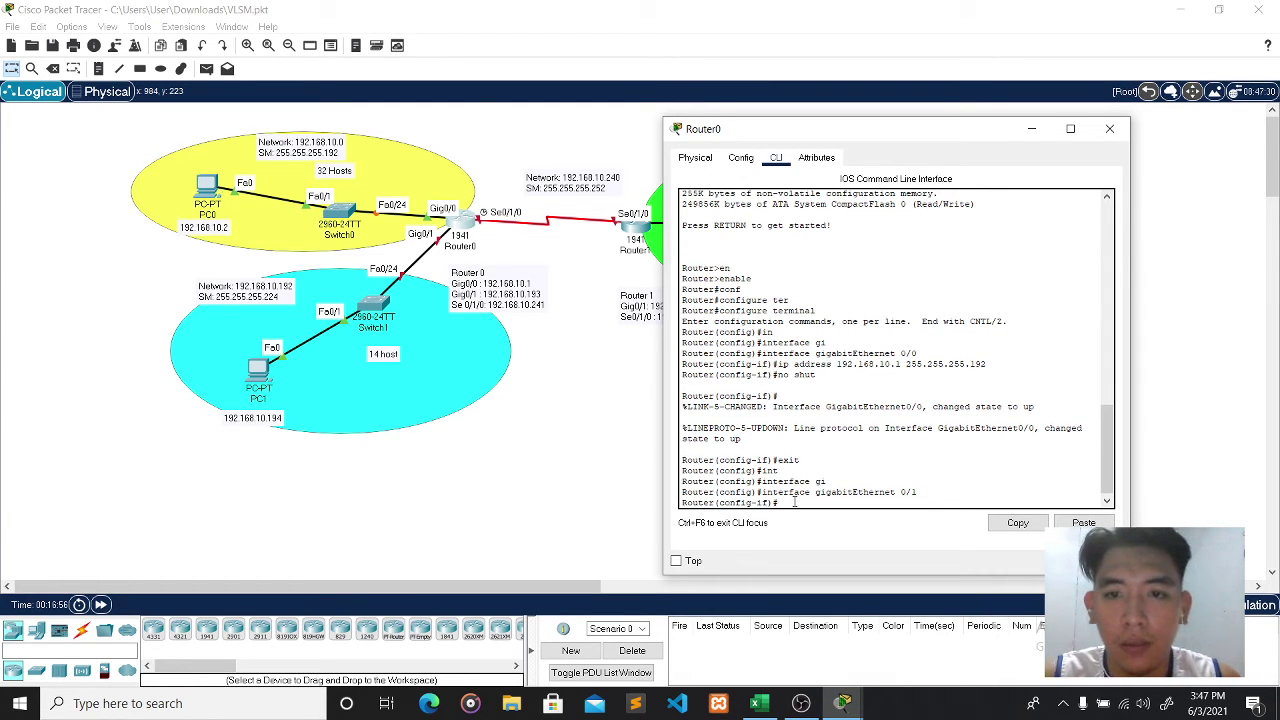
type("ip addres")
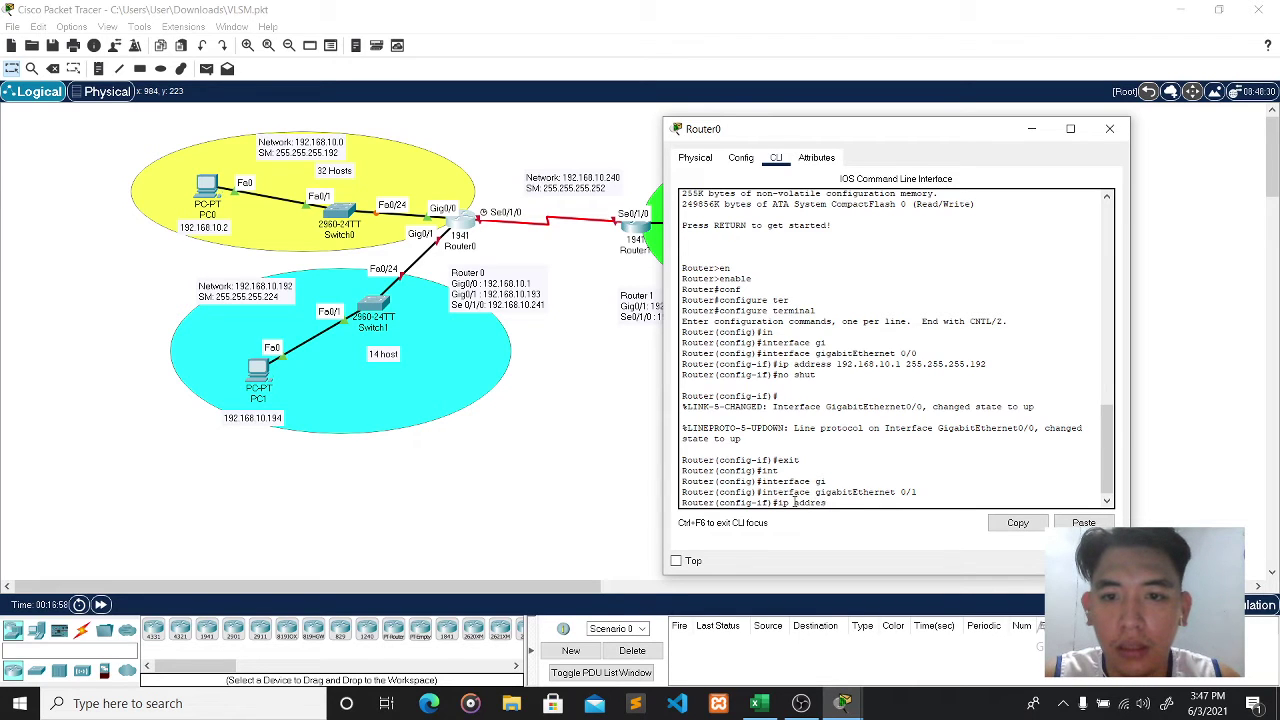
type("s")
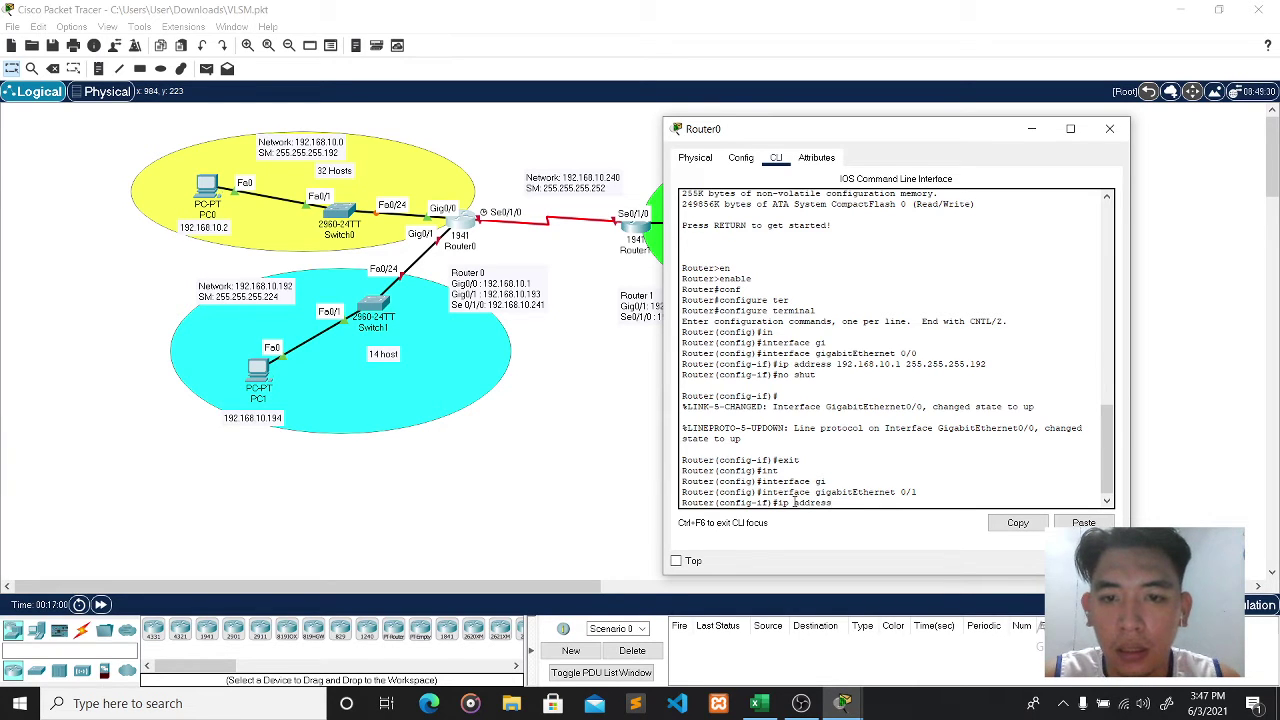
key("Tab")
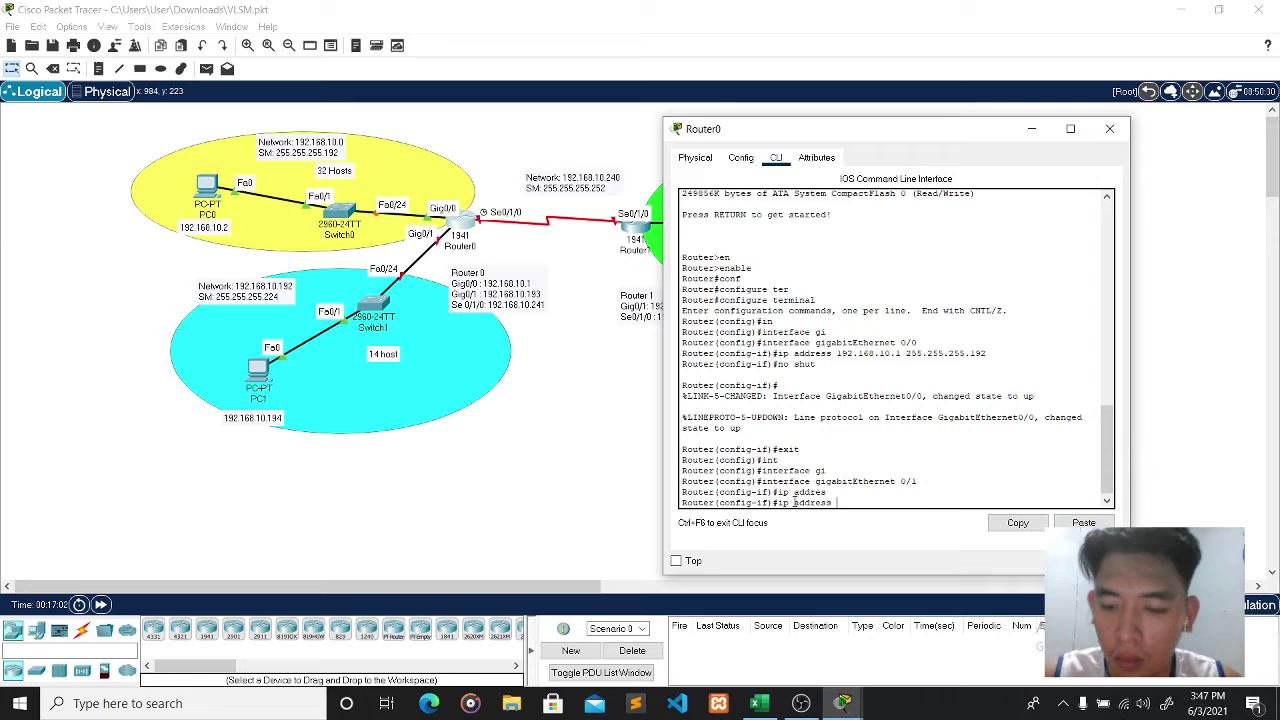
type("192.168.10.")
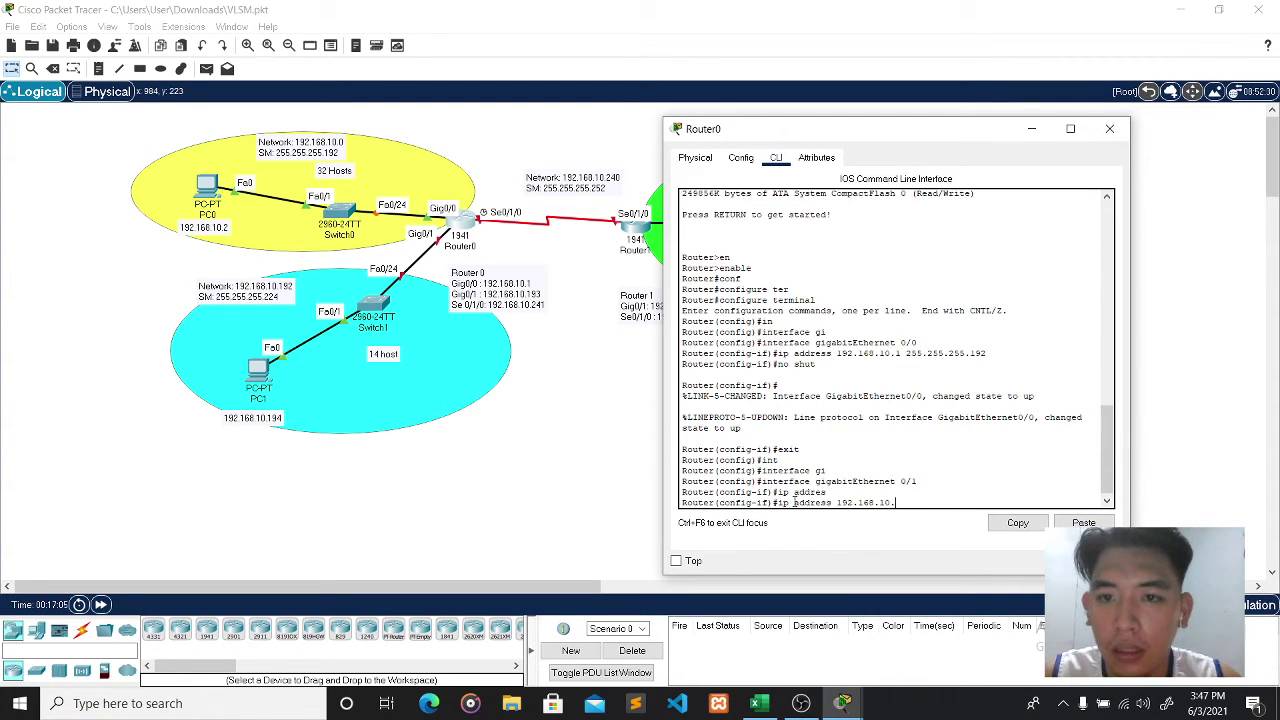
type("1")
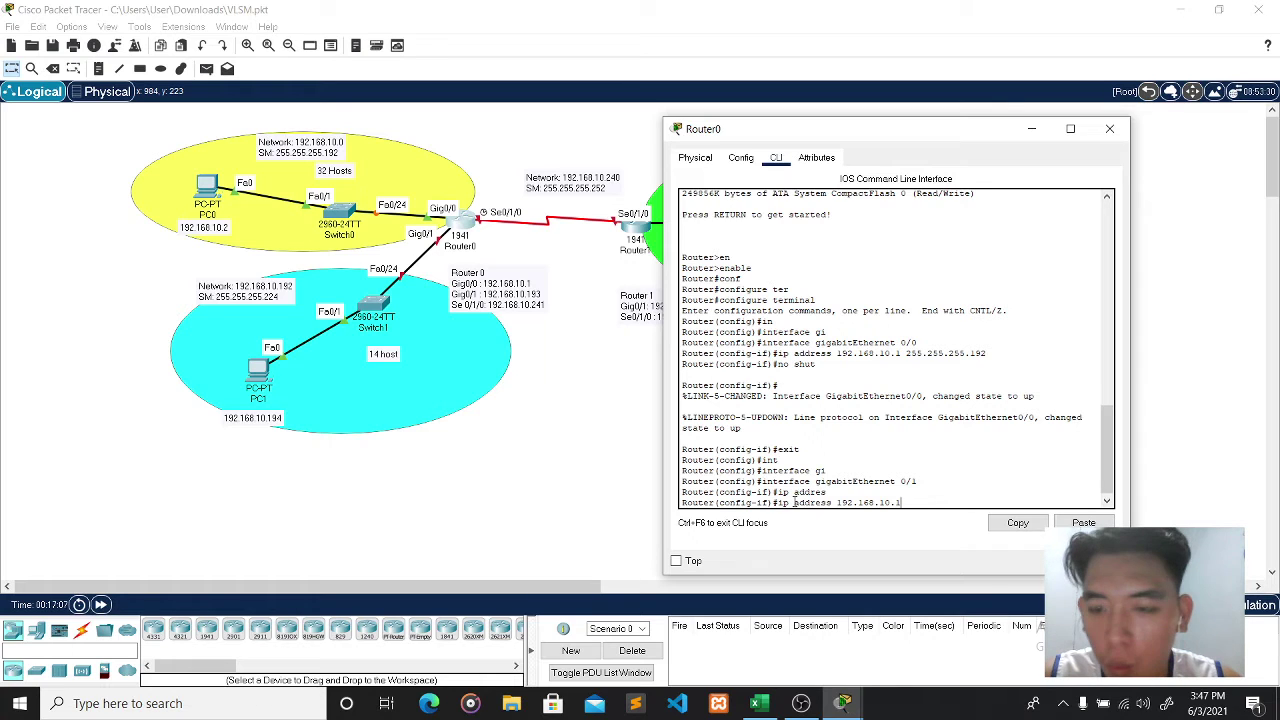
type("93")
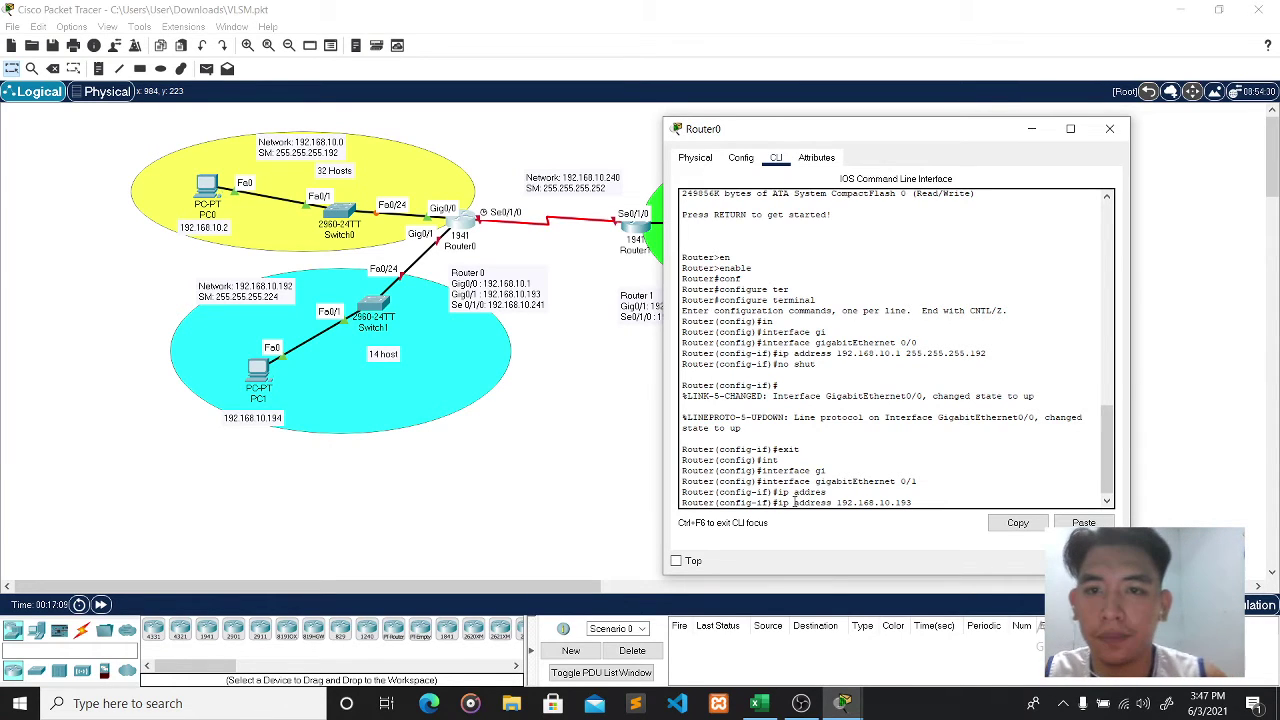
type(" 255.")
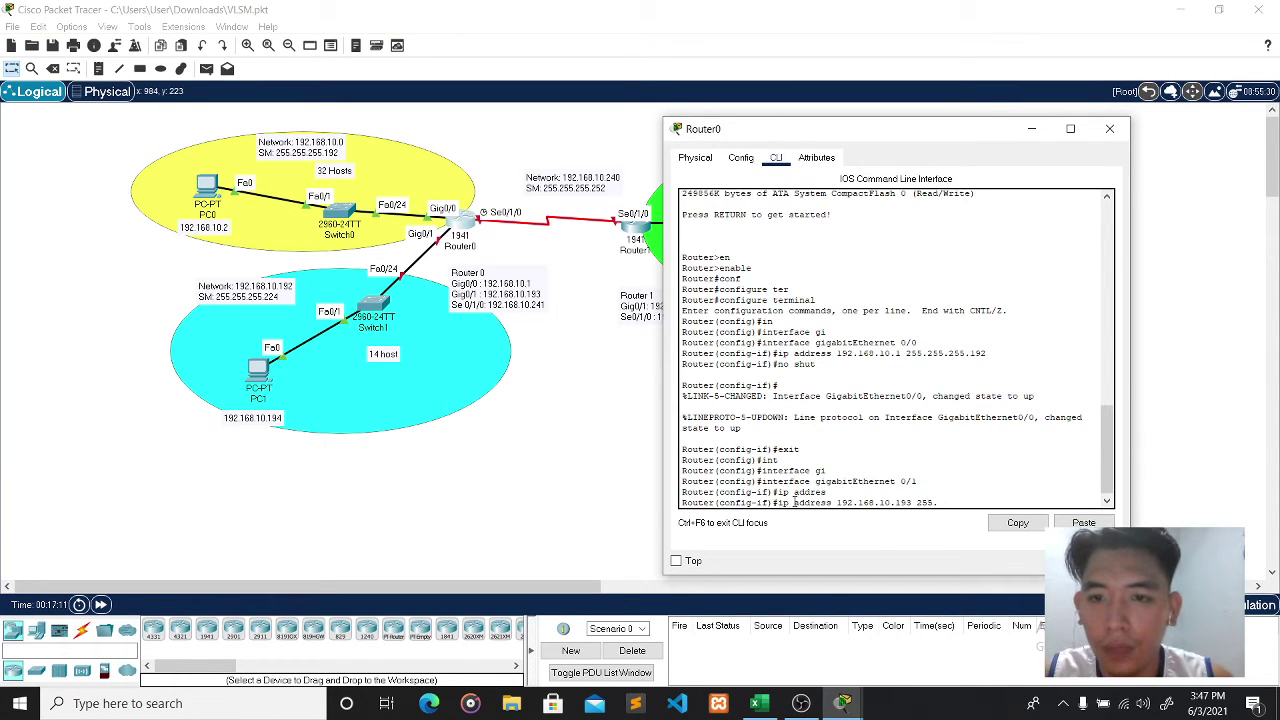
type("255.255.")
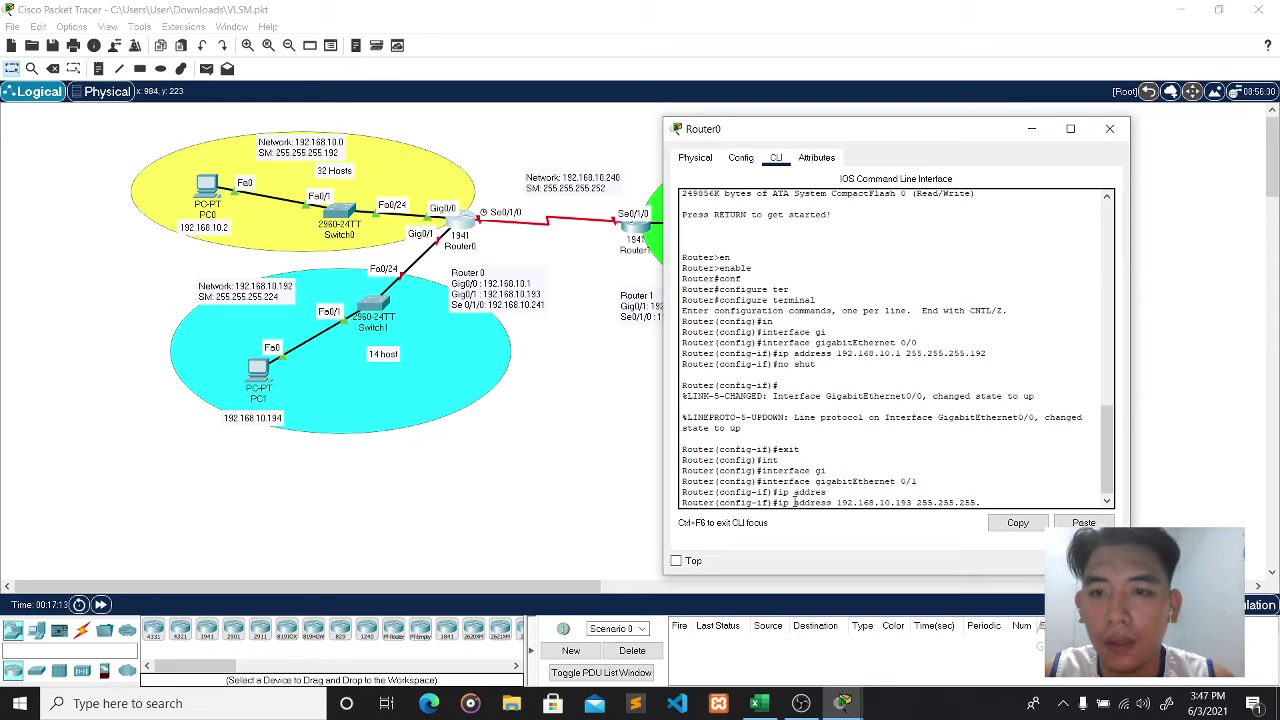
type("224")
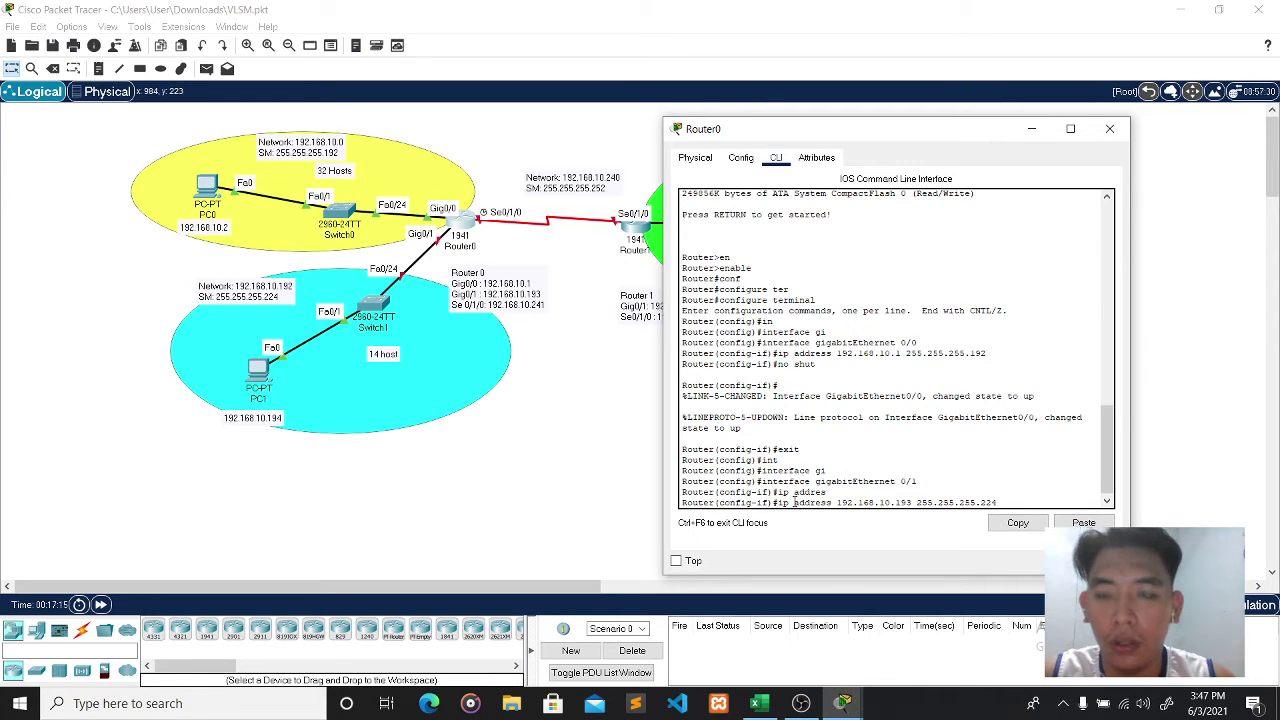
key("Return")
- Bring GigabitEthernet0/1 up with no shut and return to global configuration
type("no shut")
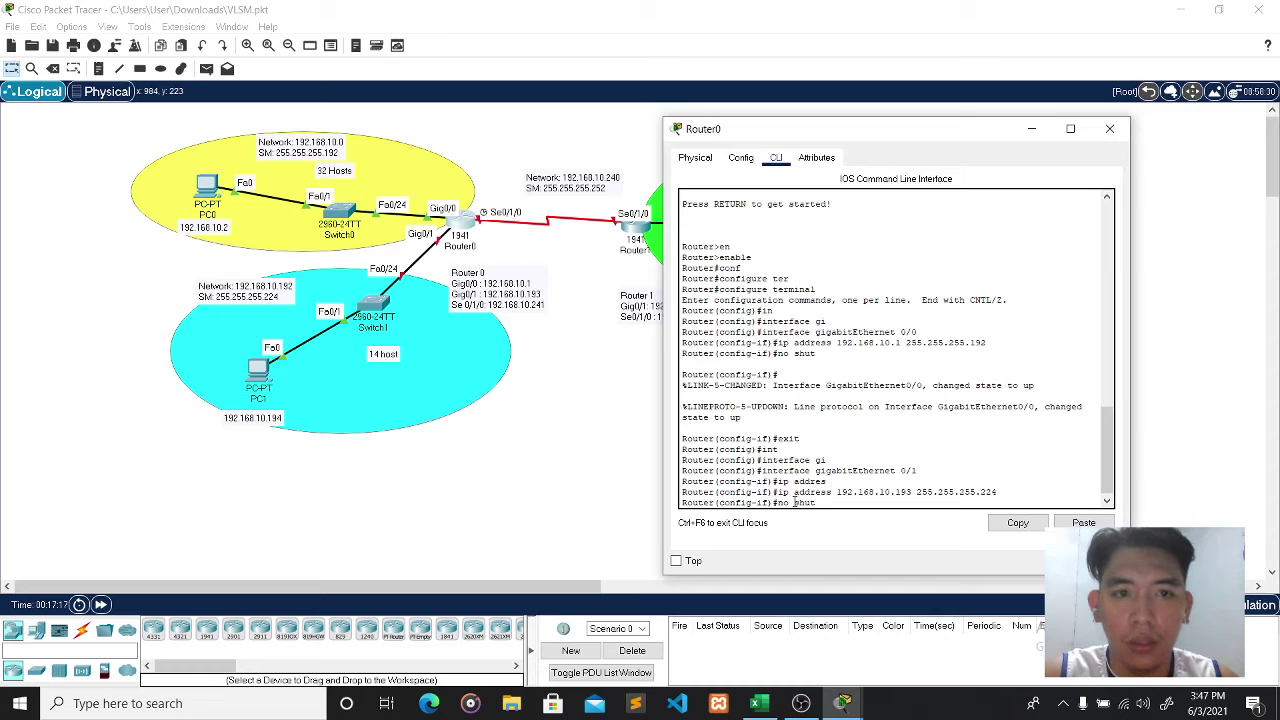
key("Return")
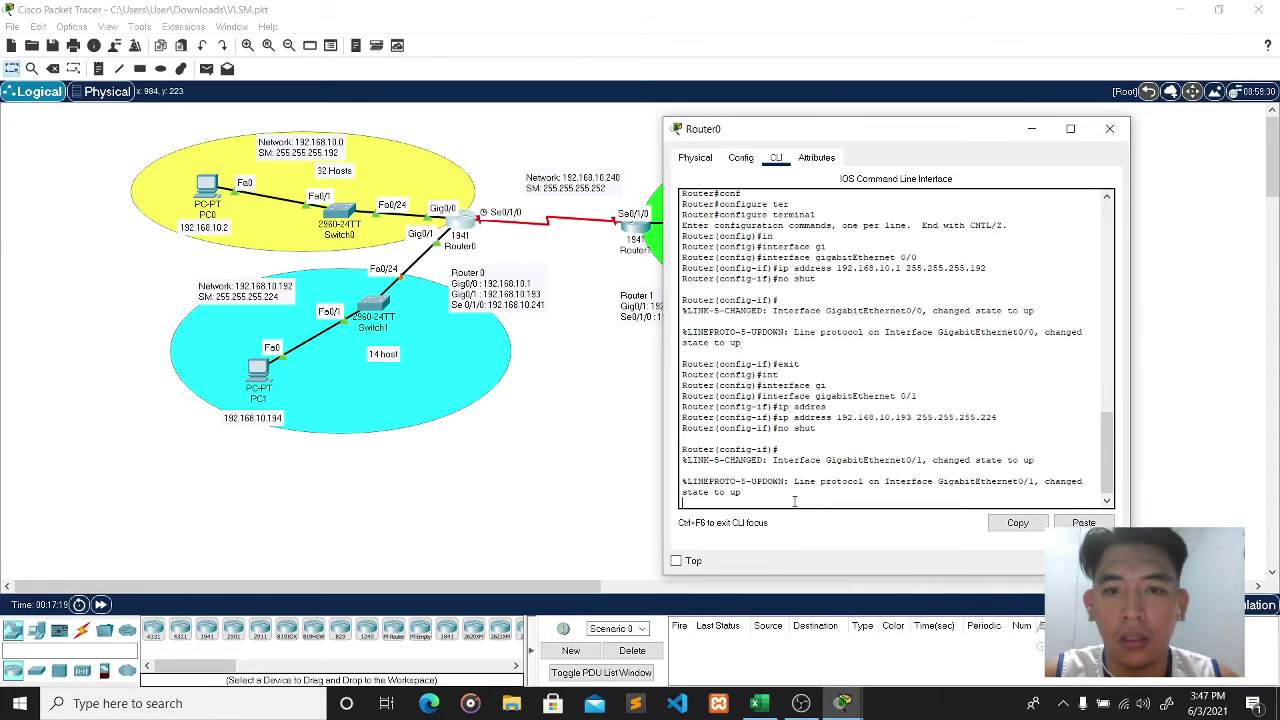
key("Return")
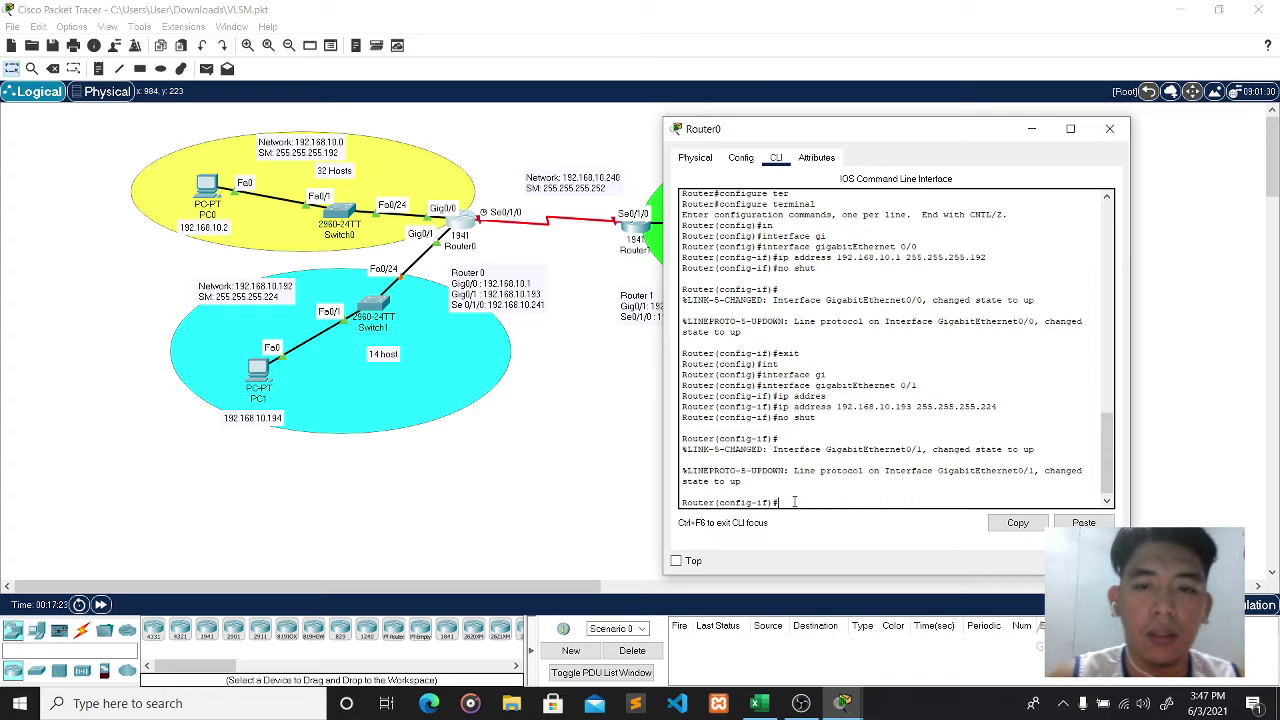
type("exit")
key("Return")
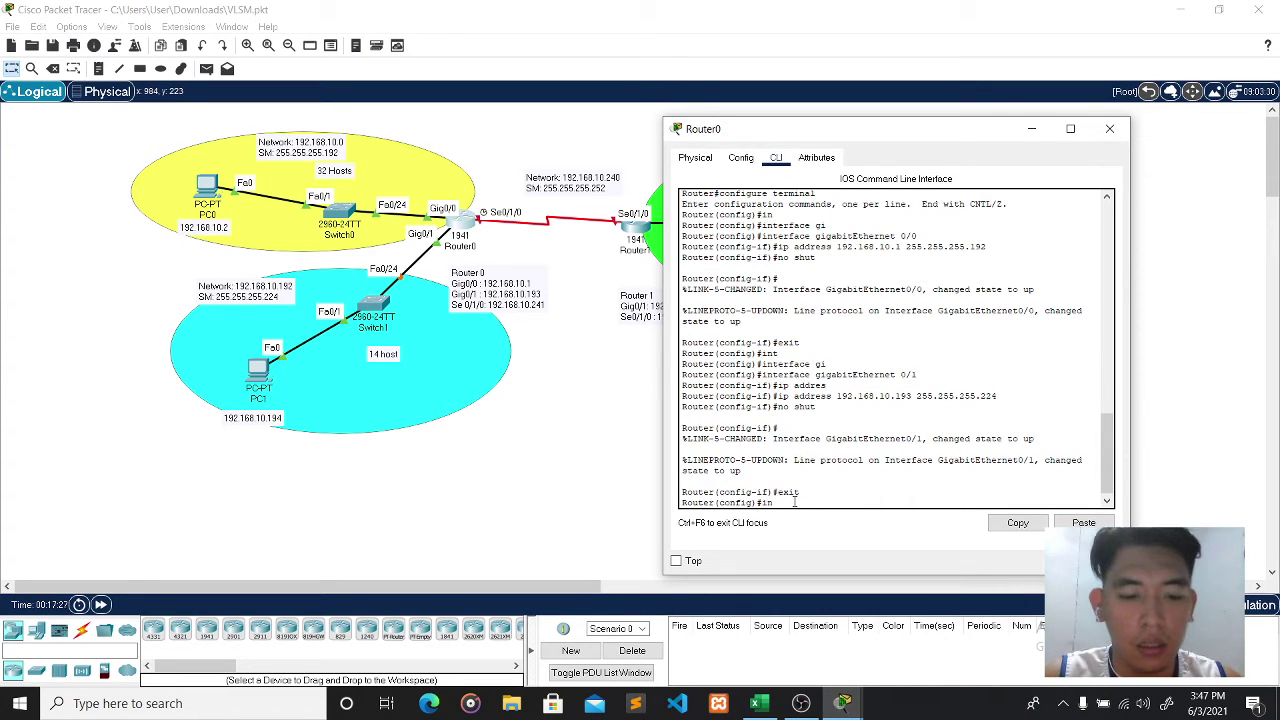
- Give Router0's Serial0/1/0 192.168.10.241 255.255.255.252 and enable it with no shut
type("int")
key("Tab")
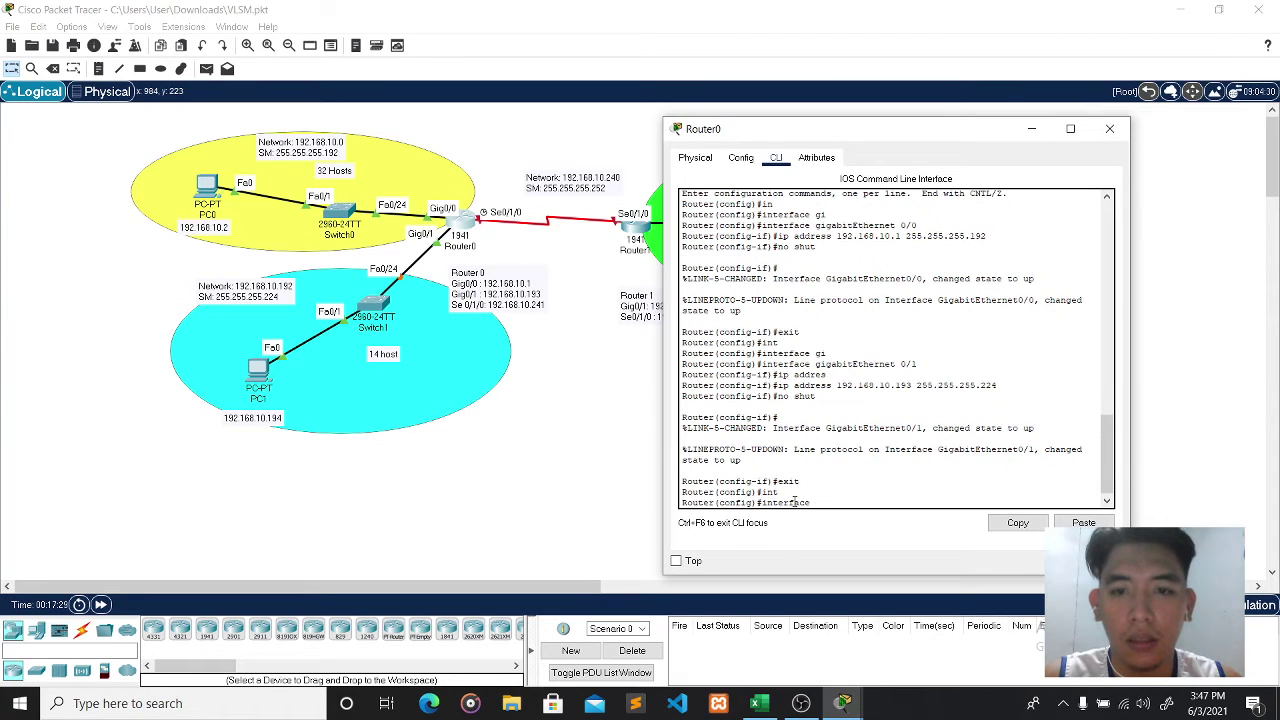
type("se")
key("Tab")
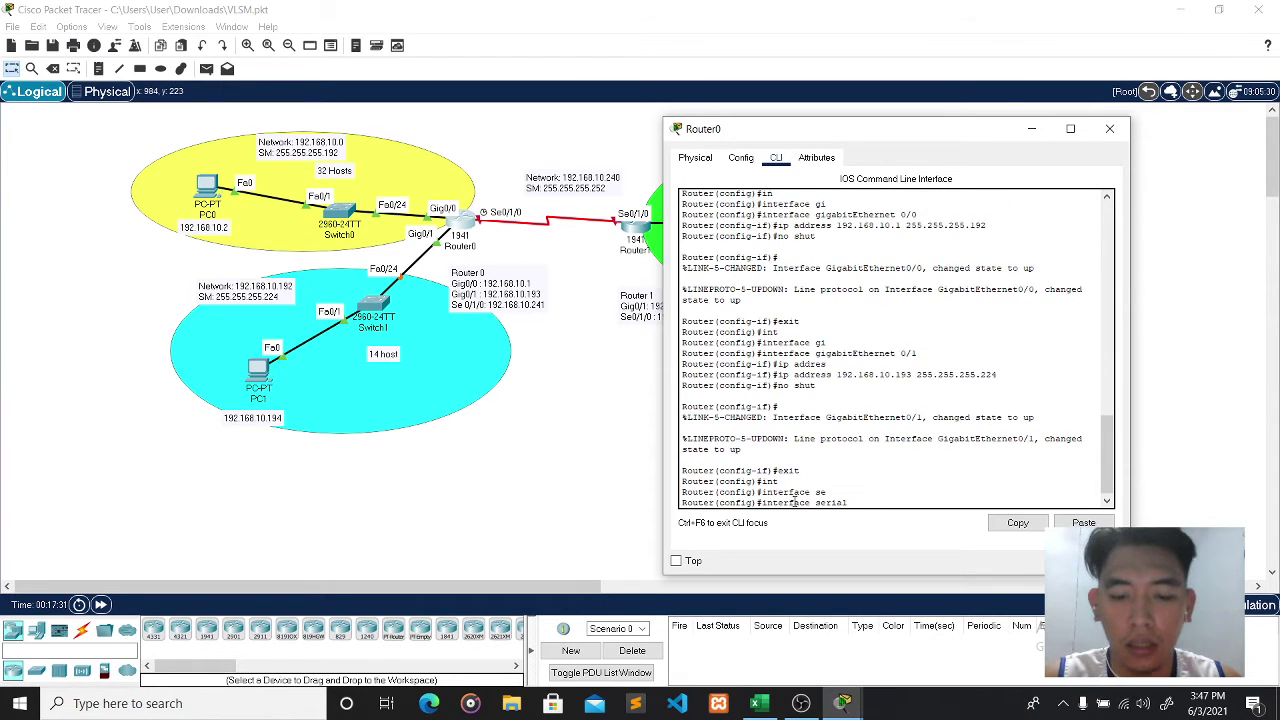
type("0/")
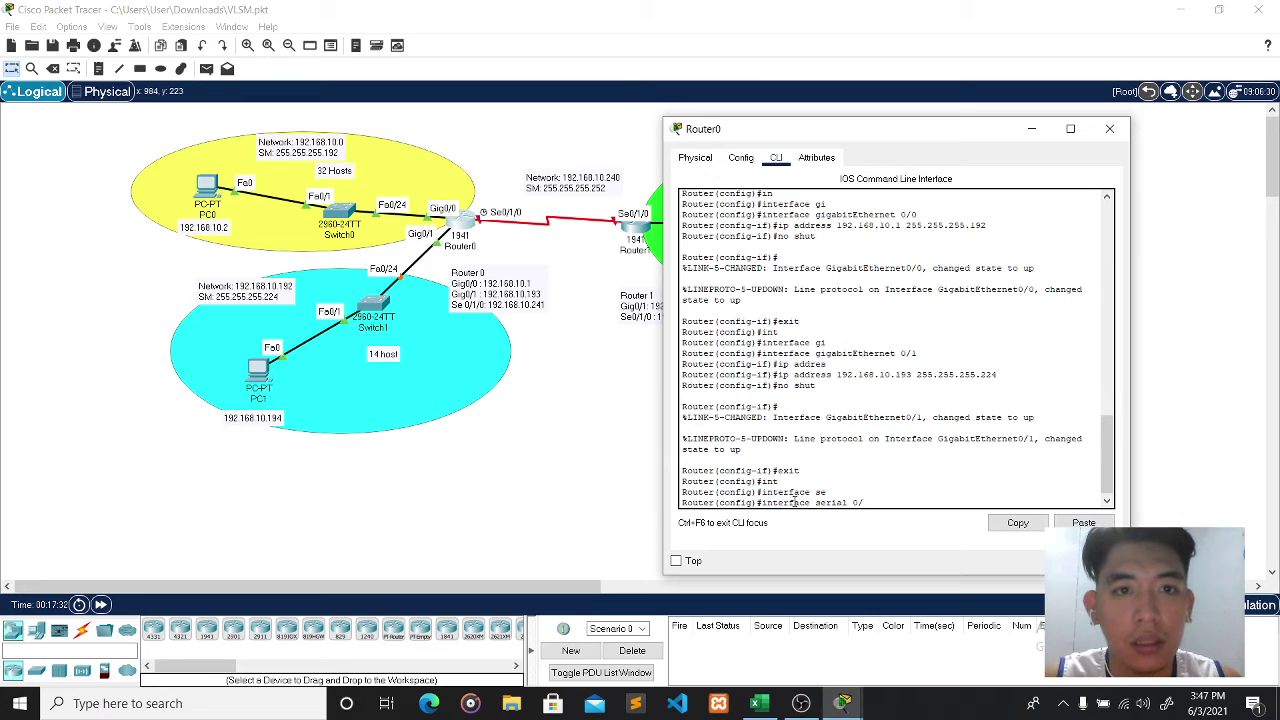
type("1")
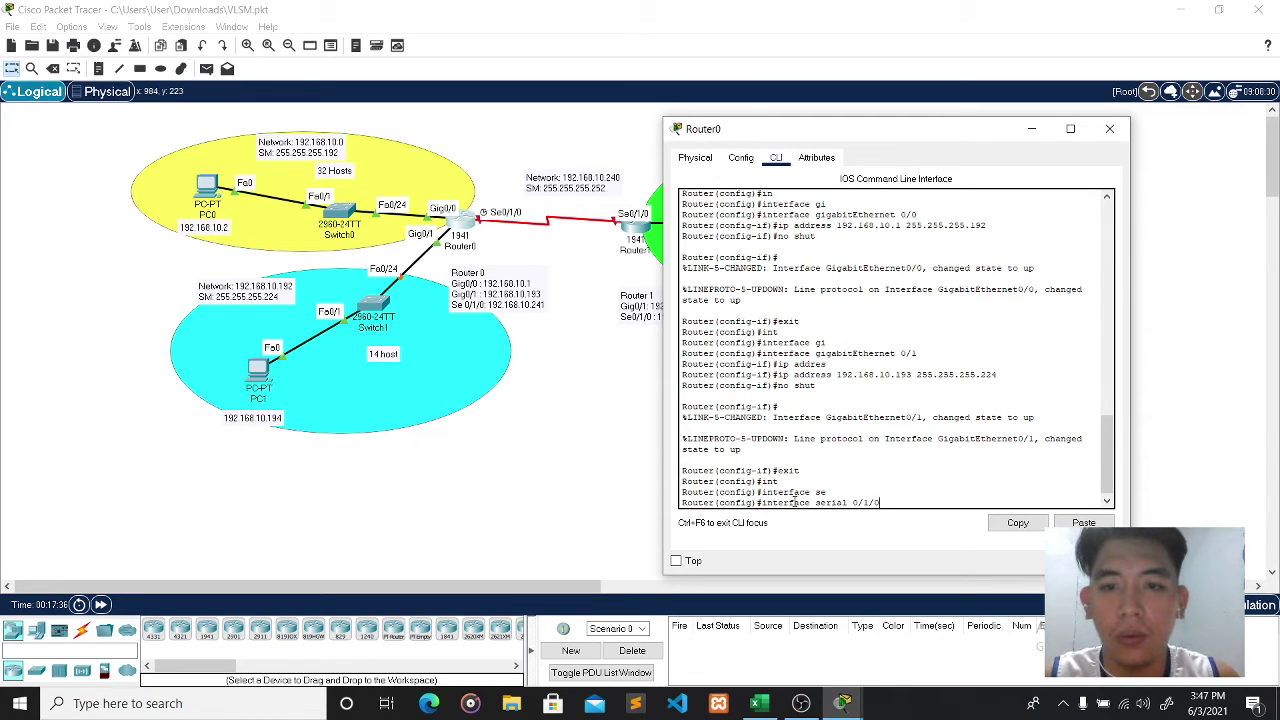
type("/0")
key("Return")
type("ip ad")
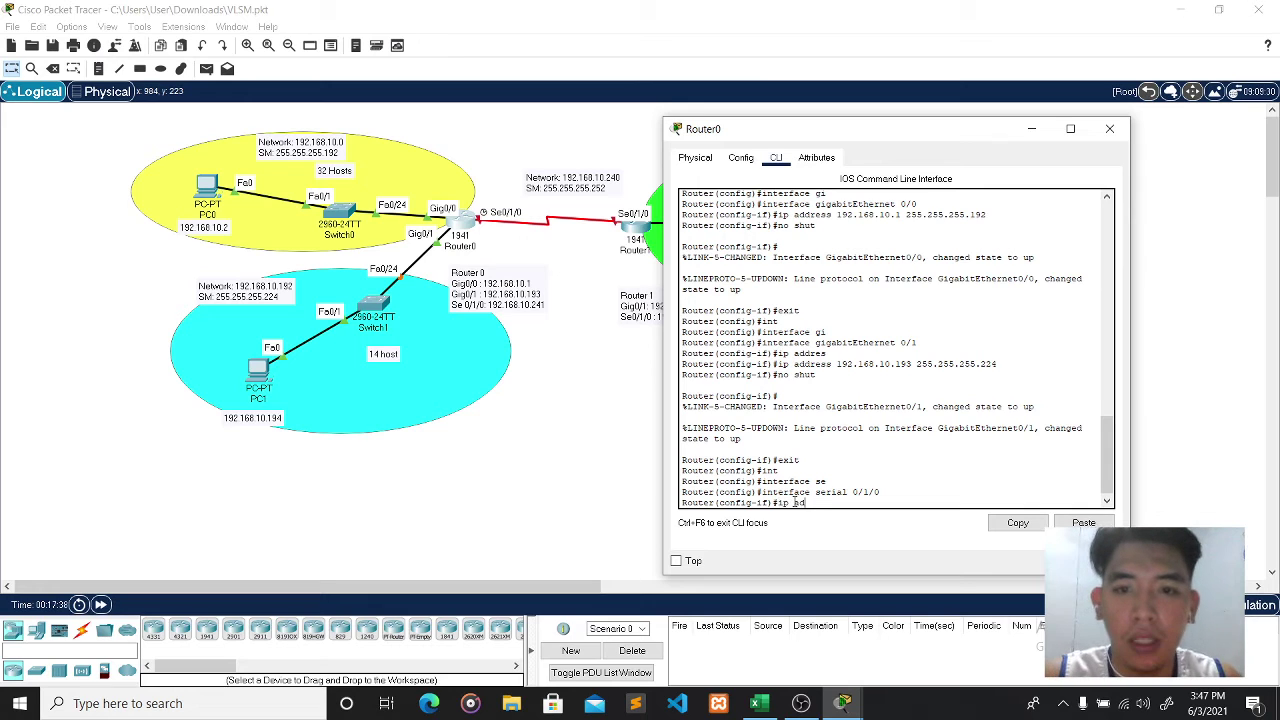
type("dress 19")
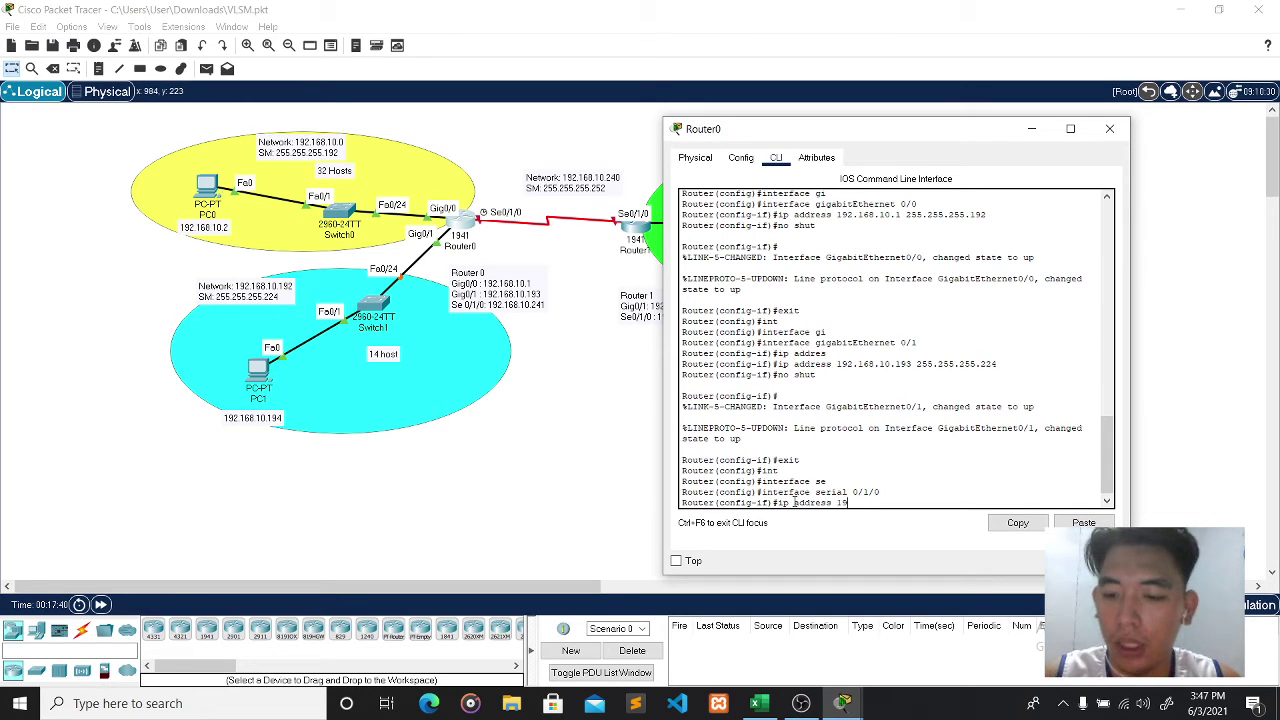
type("2.168.10")
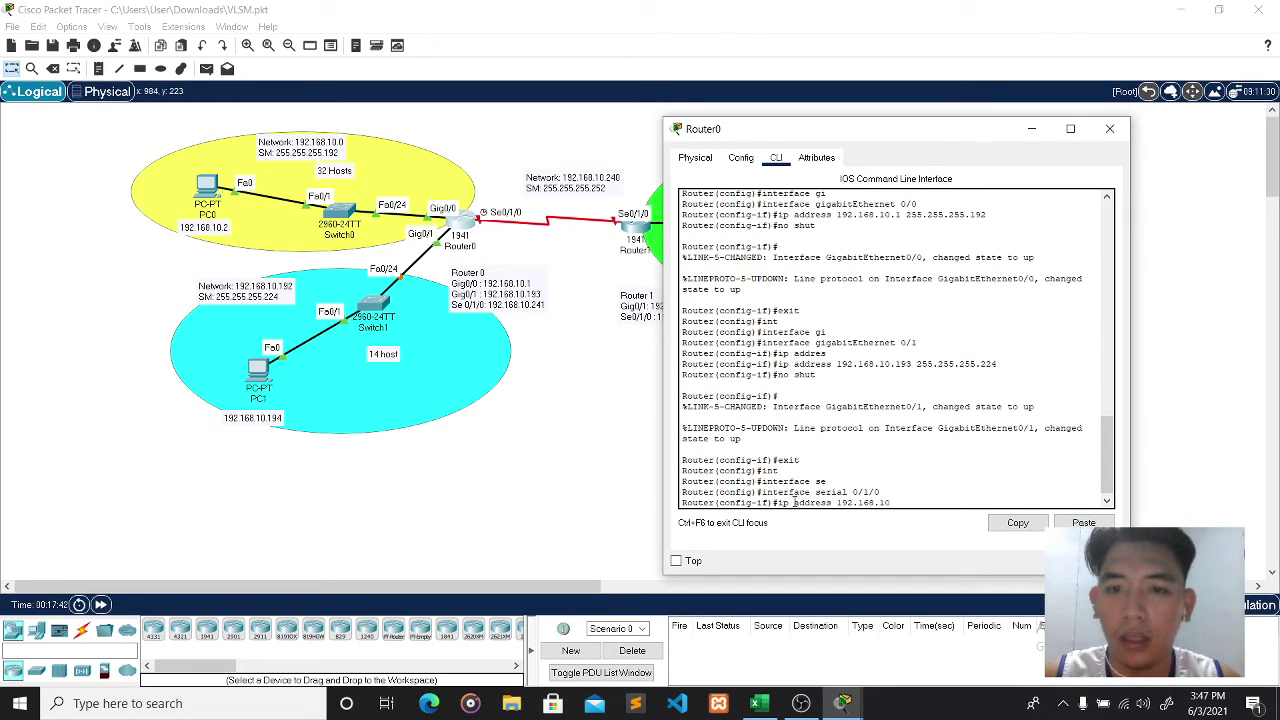
type(".")
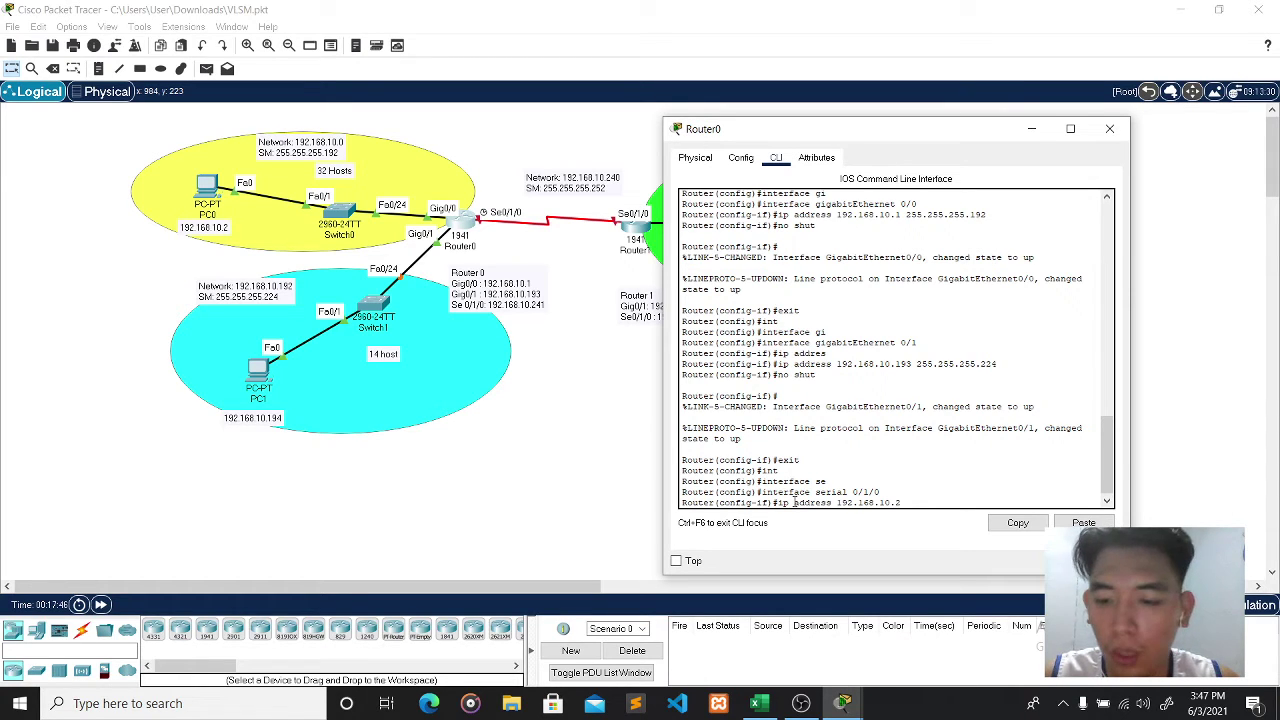
type("241 25")
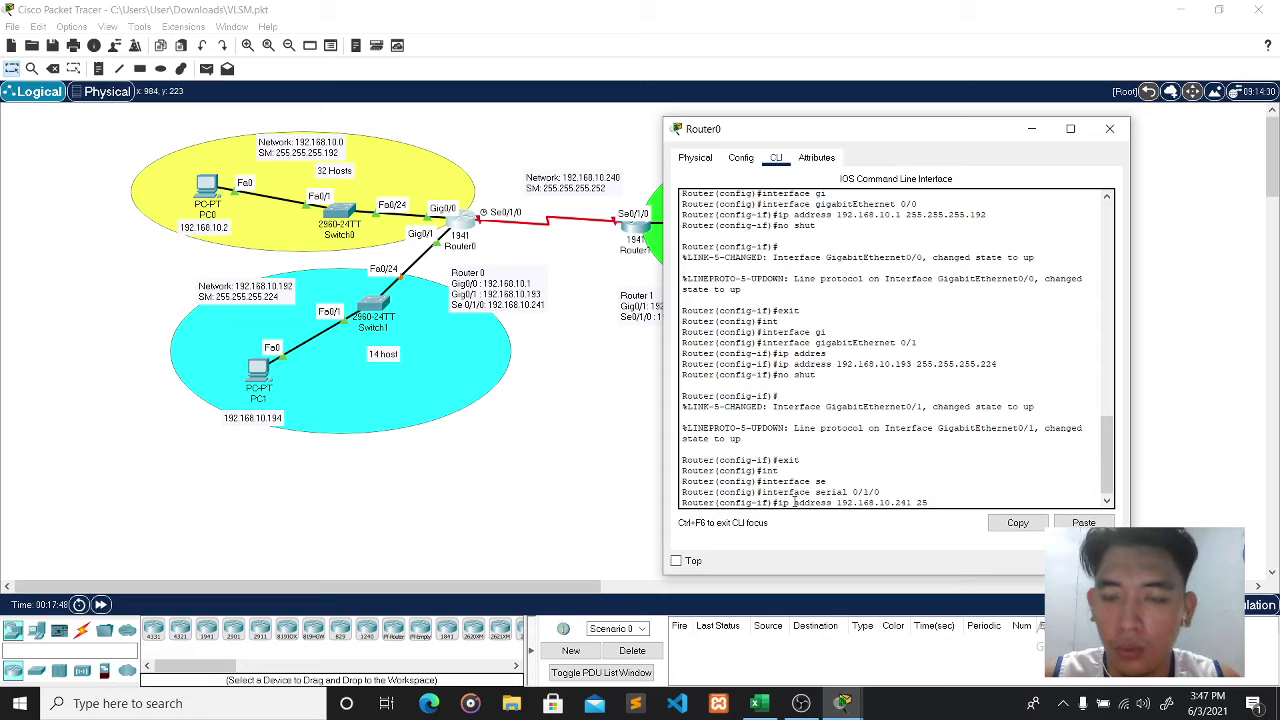
type("5.255.255")
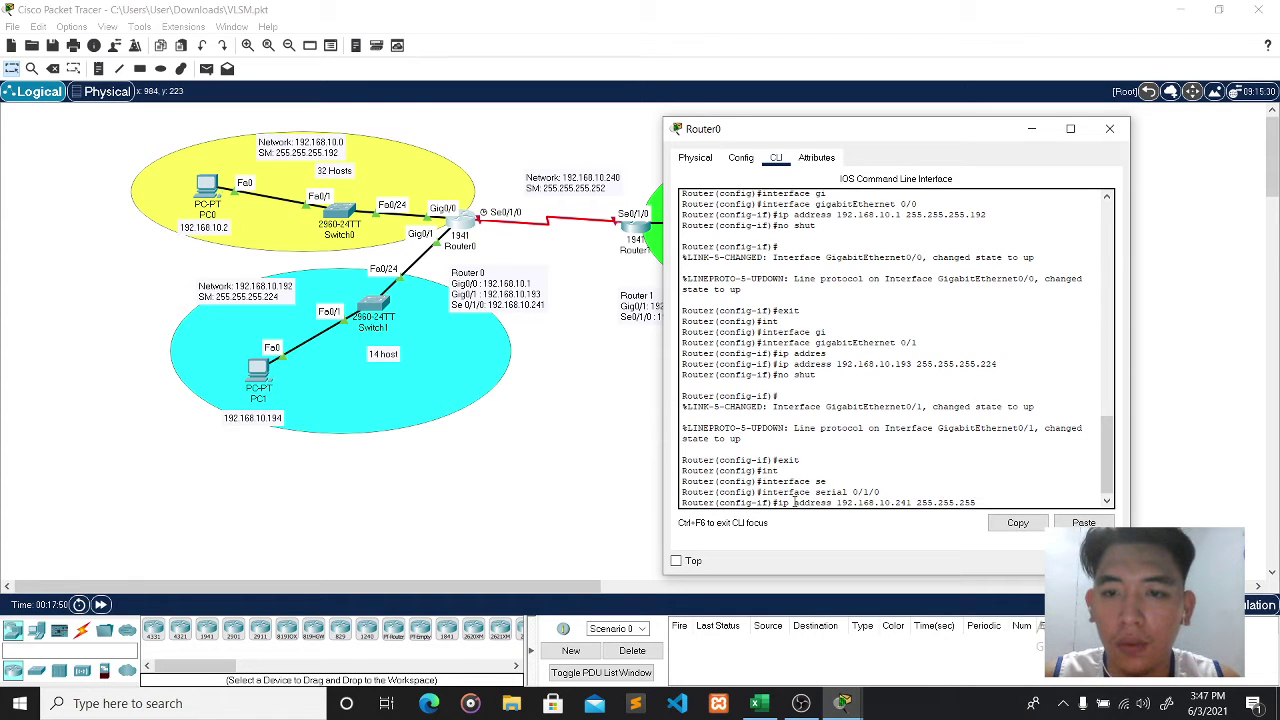
type(".252")
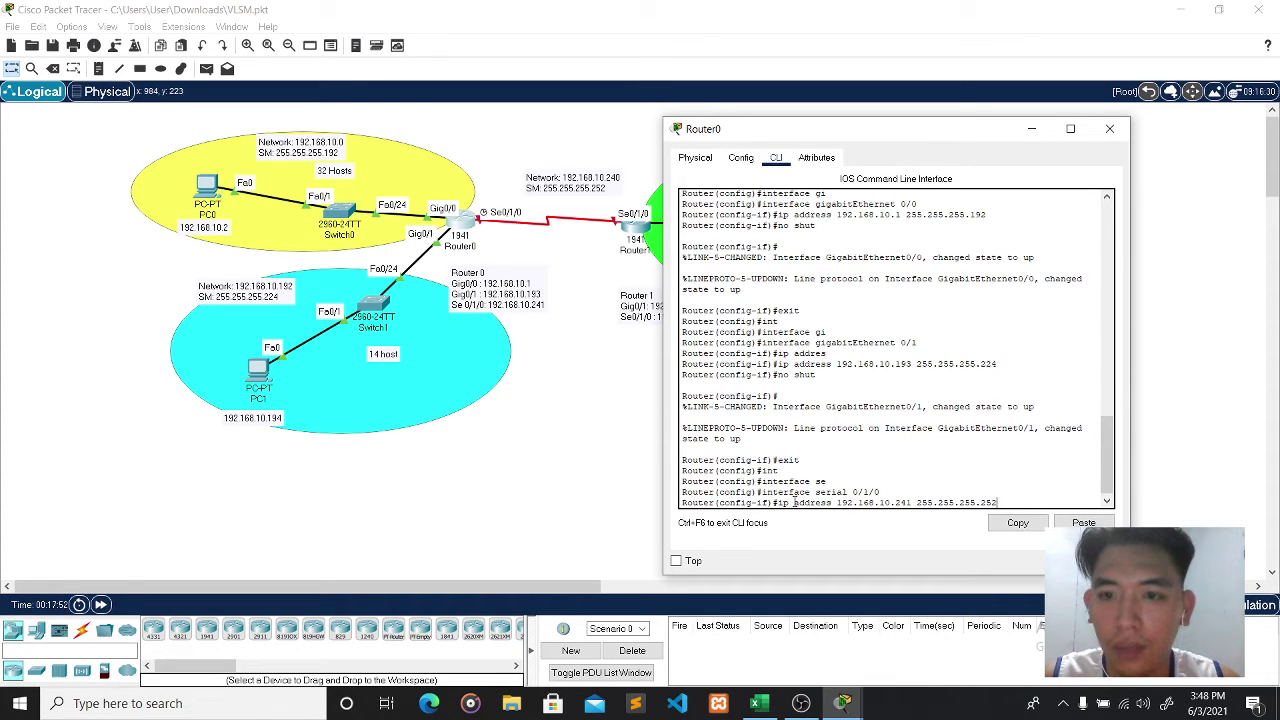
key("Return")
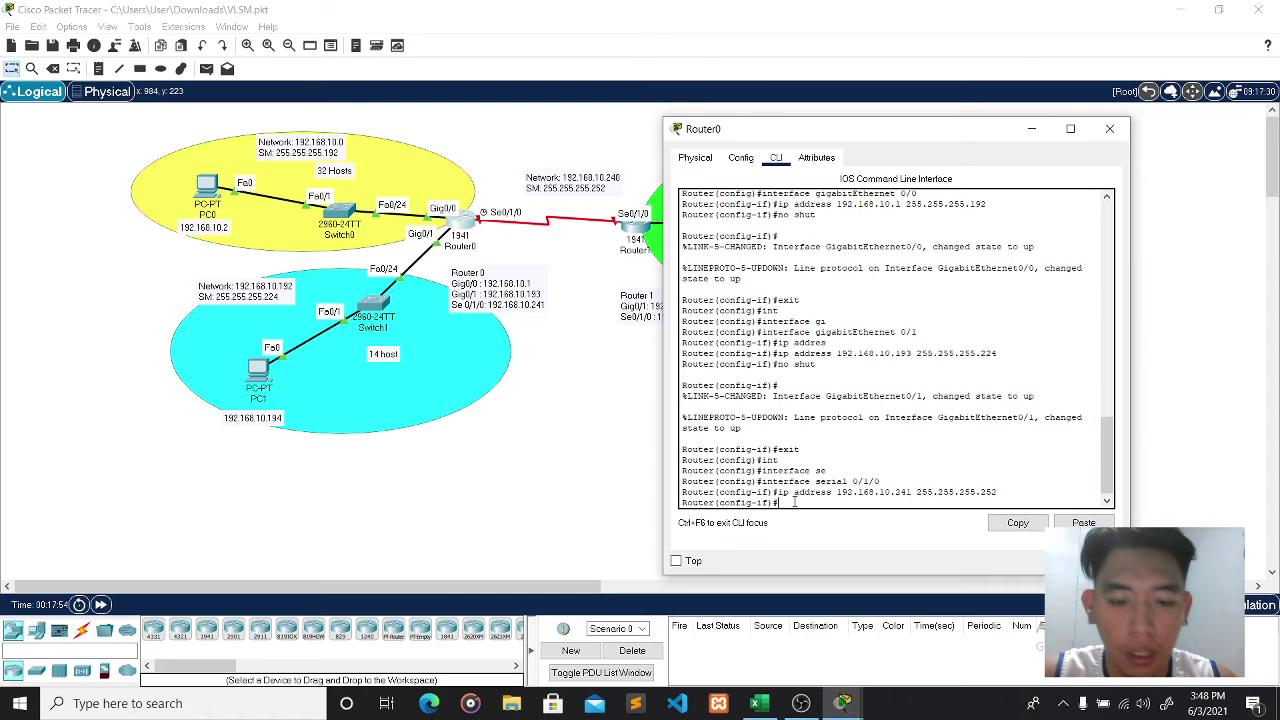
type("no shut")
key("Return")
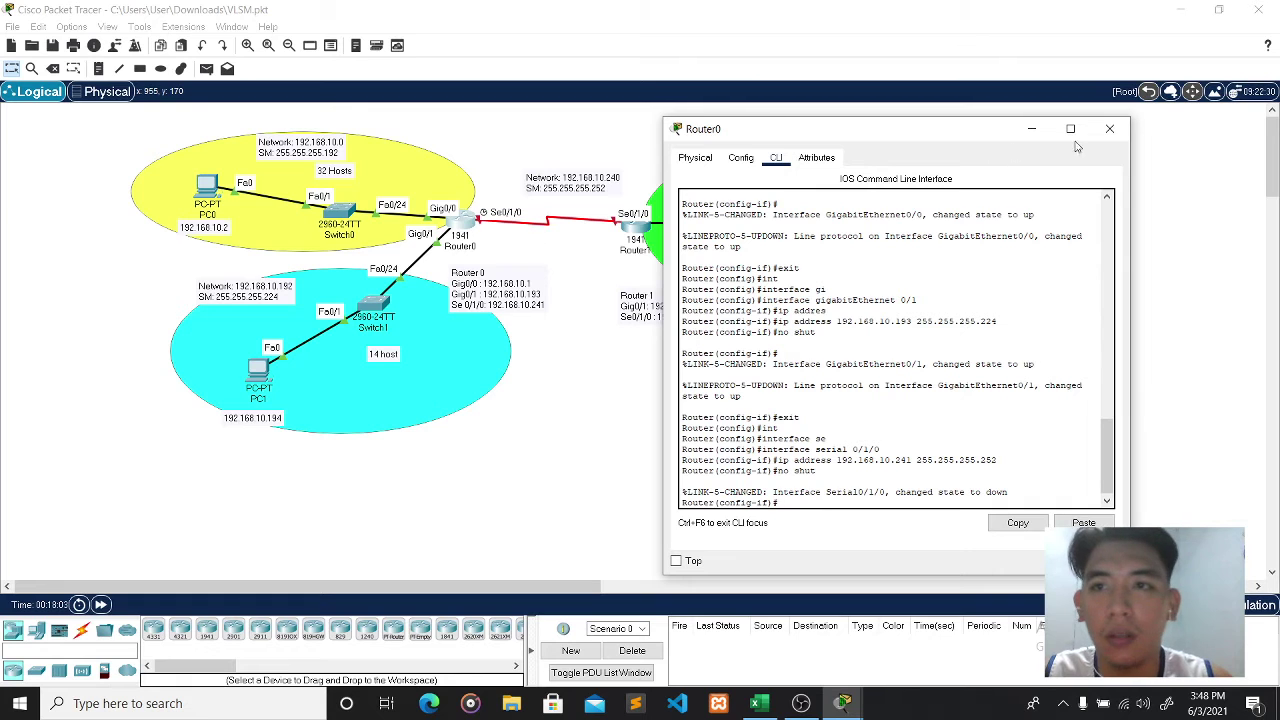
- Close Router0's window and open Router1's command line
left_click(1110, 128)
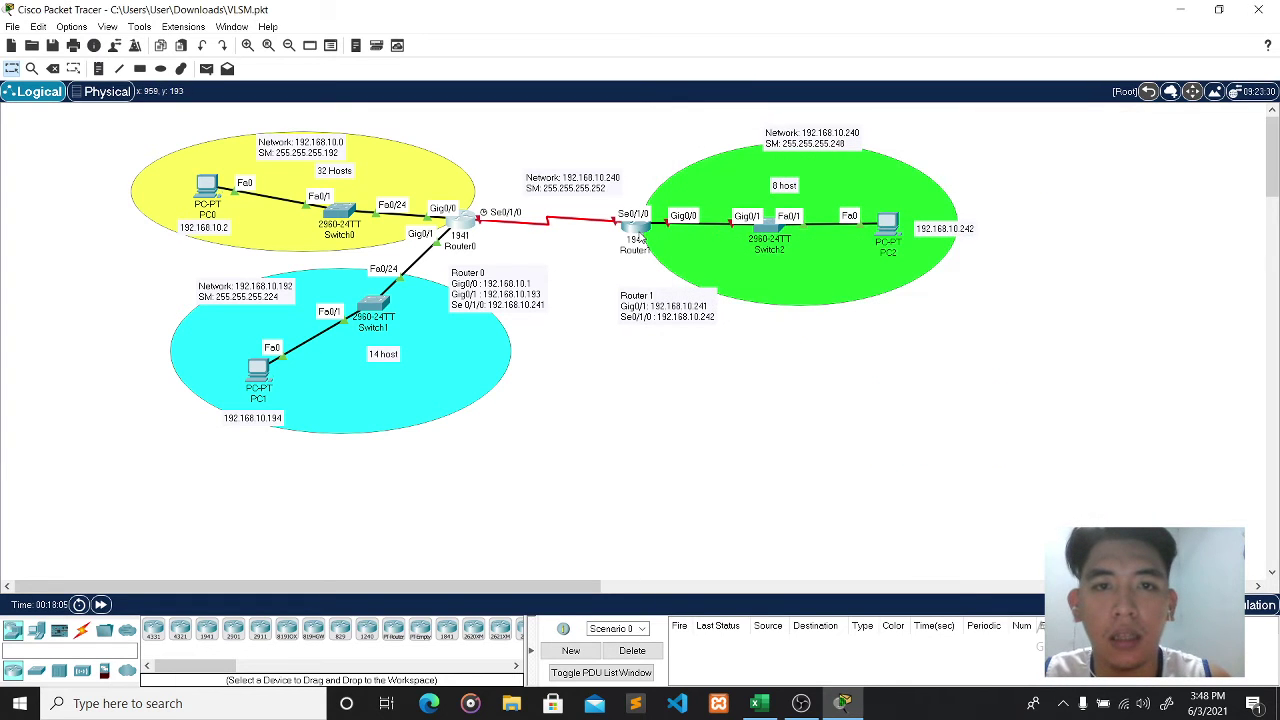
left_click(638, 234)
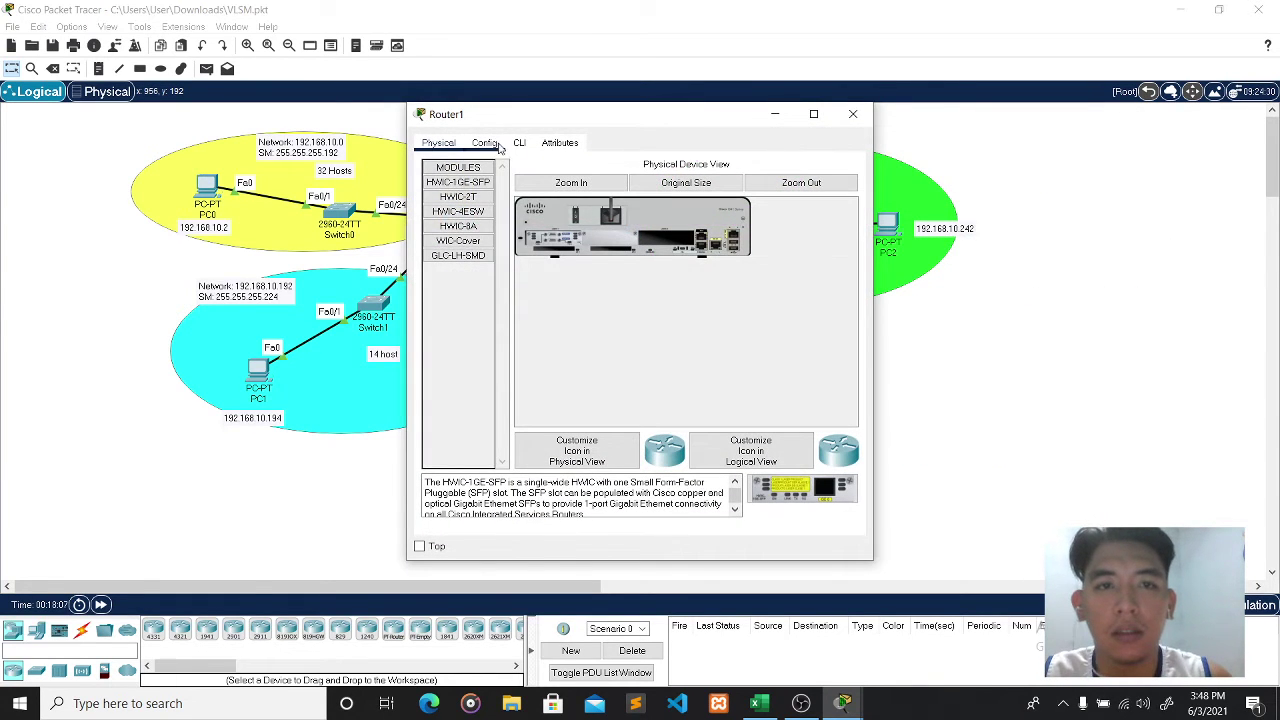
left_click(518, 146)
left_click_drag(586, 123, 854, 136)
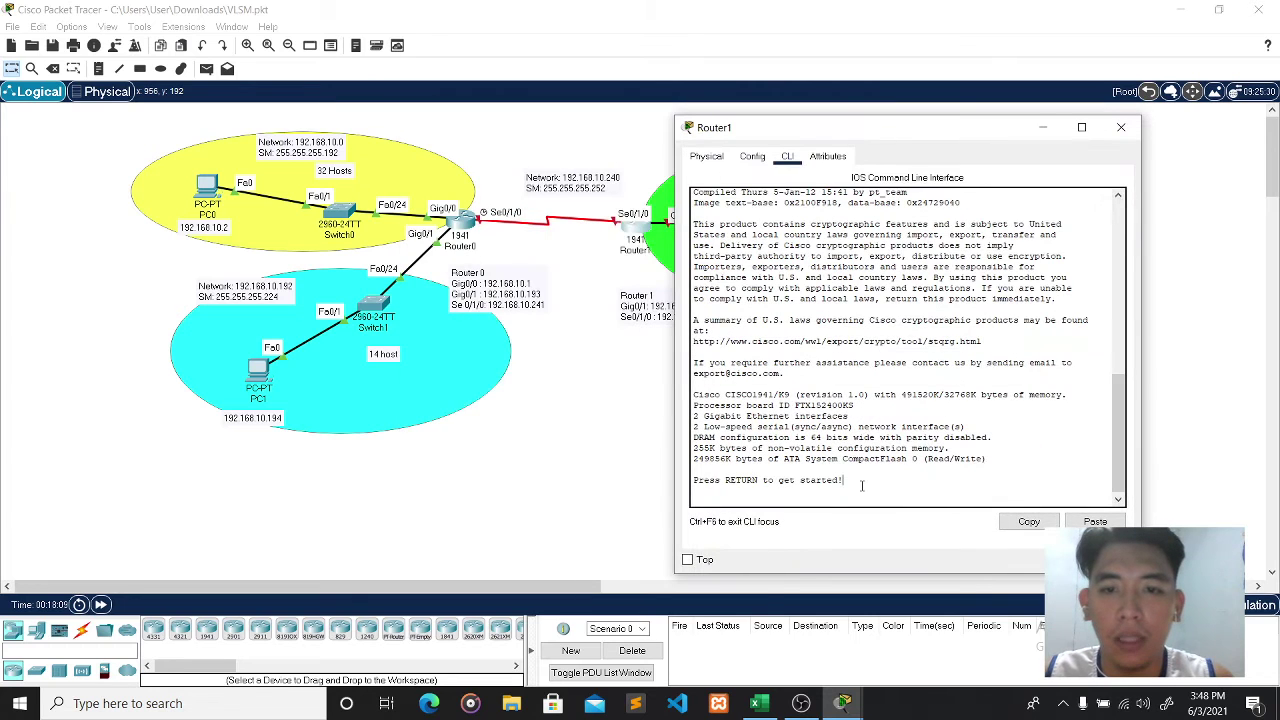
key("Return")
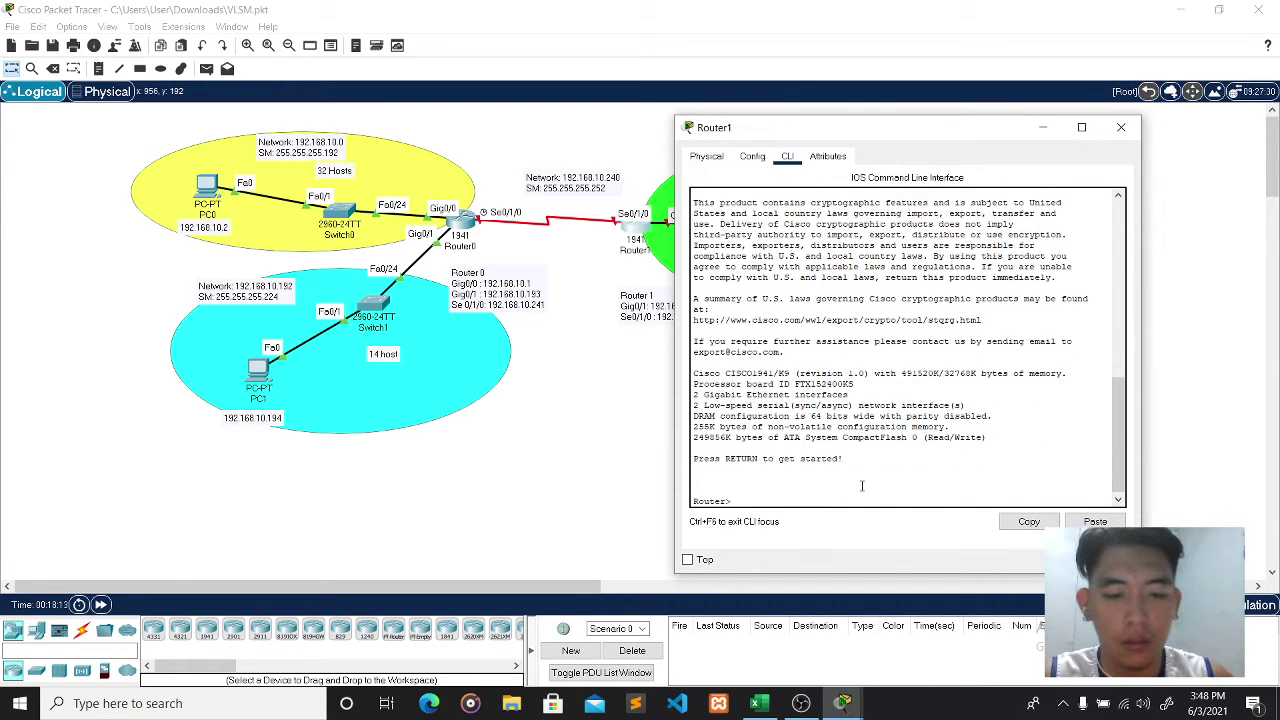
- Enter enable and configure terminal on Router1, then begin an interface GigabitEthernet command
type("en")
key("Tab")
key("Return")
type("c")
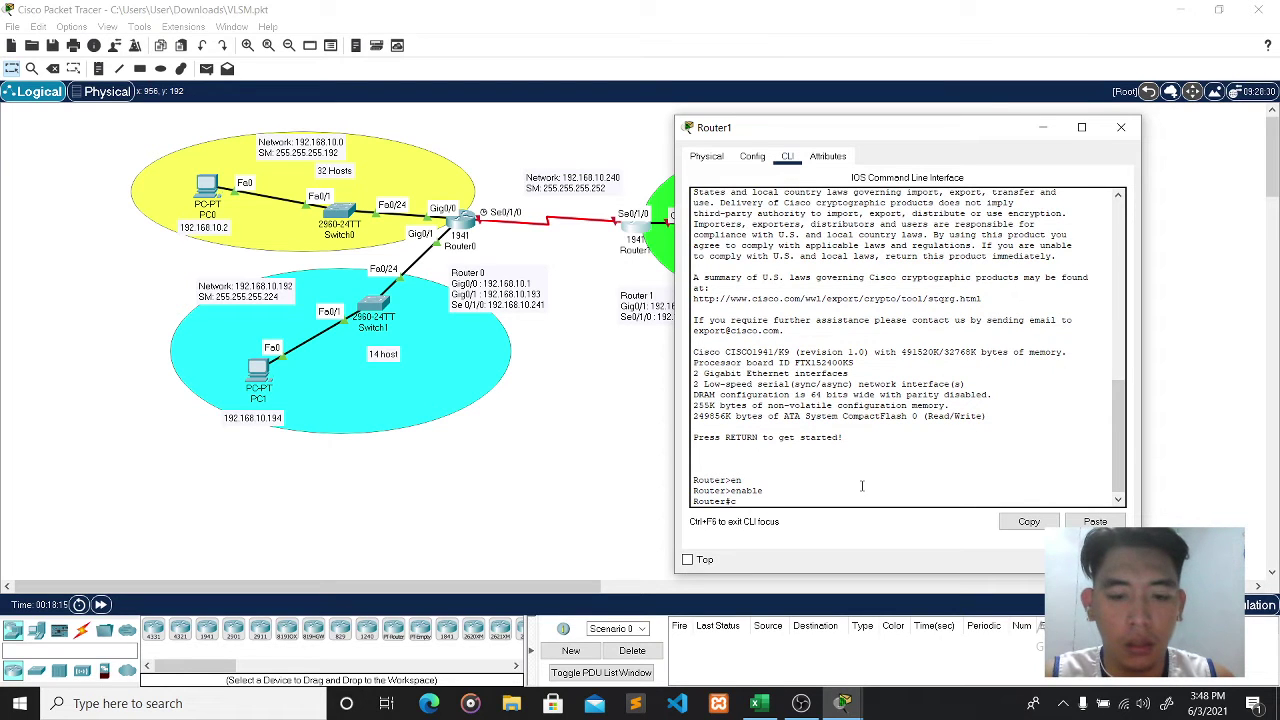
type("onf")
key("Tab")
type("ter")
key("Tab")
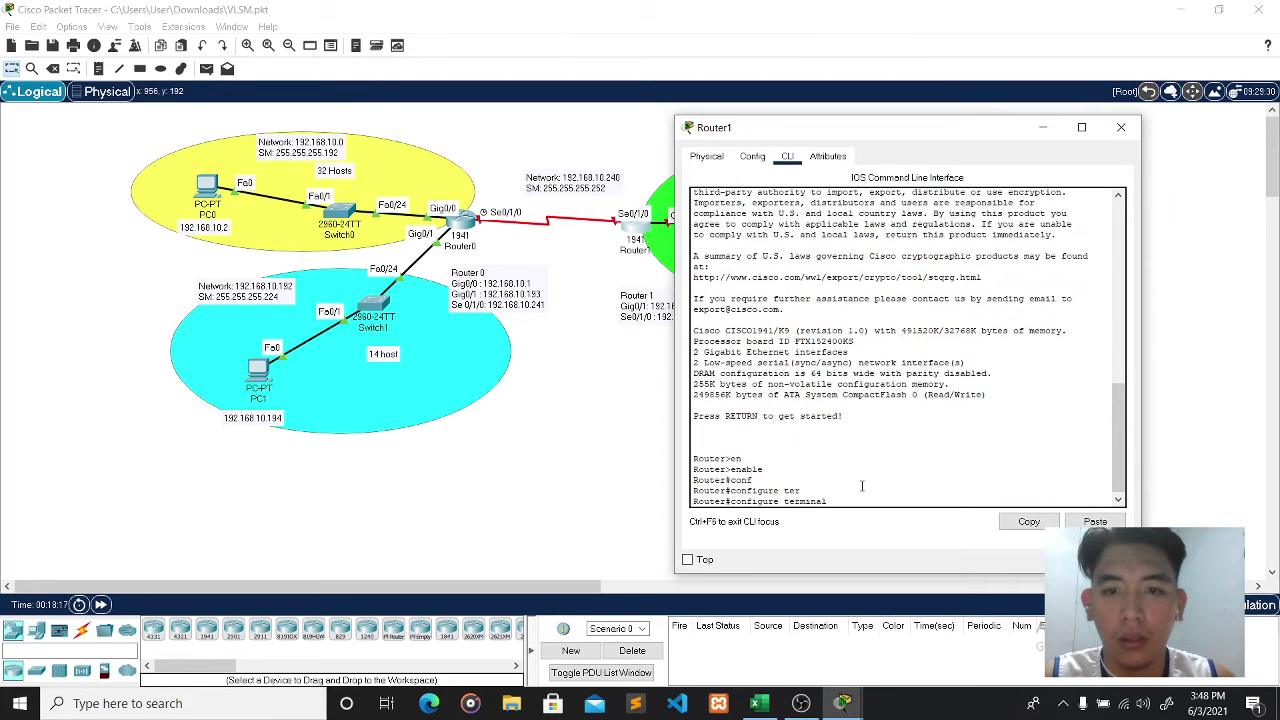
key("Return")
type("ip")
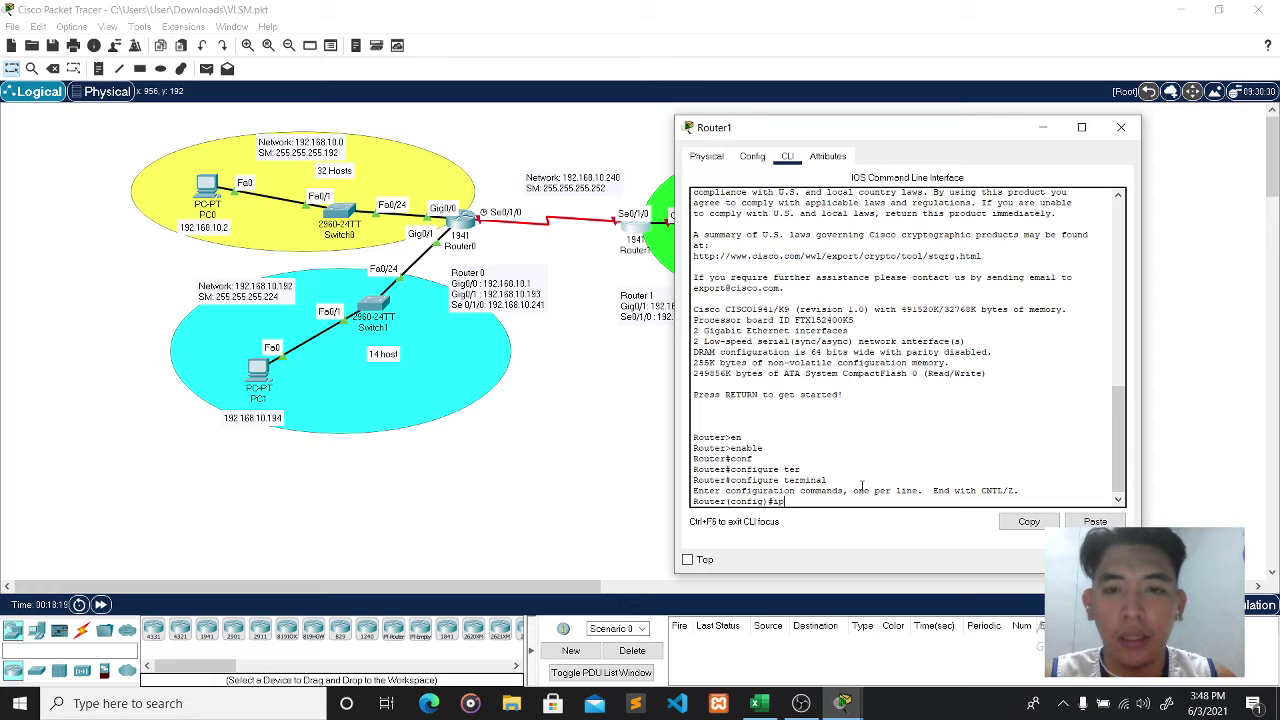
key("BackSpace")
type("nt")
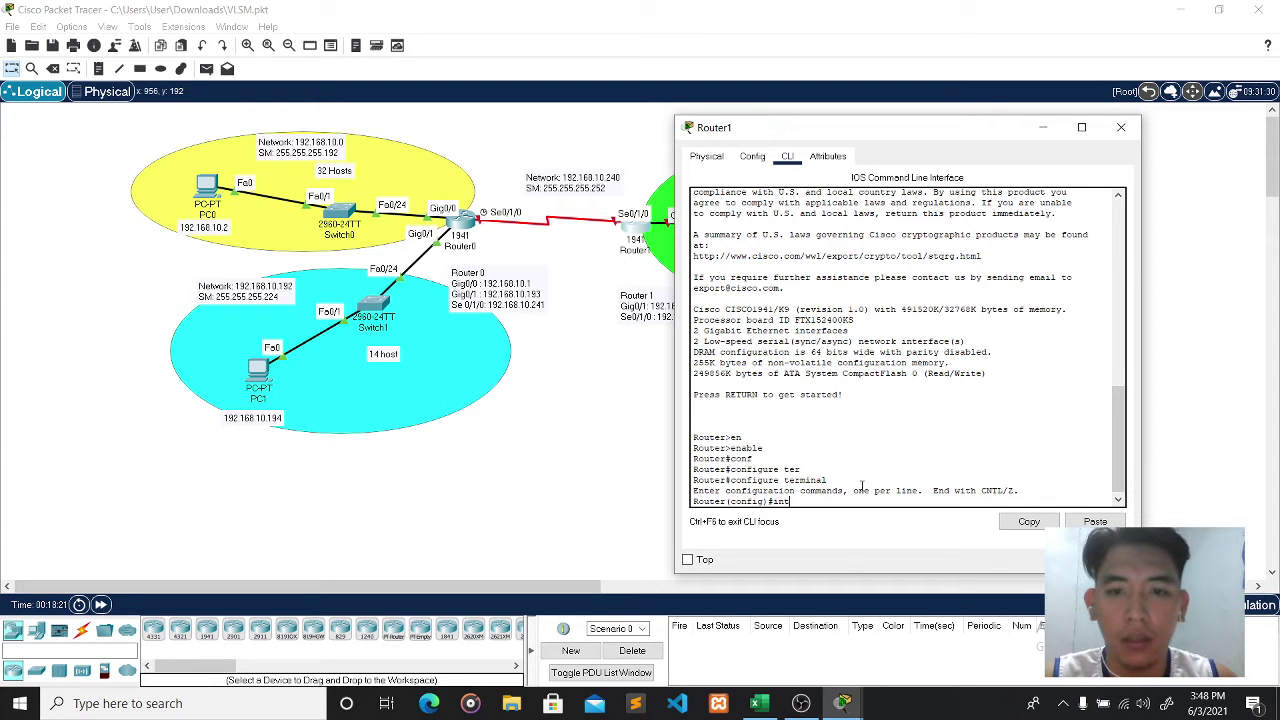
key("Tab")
type("g")
key("Tab")
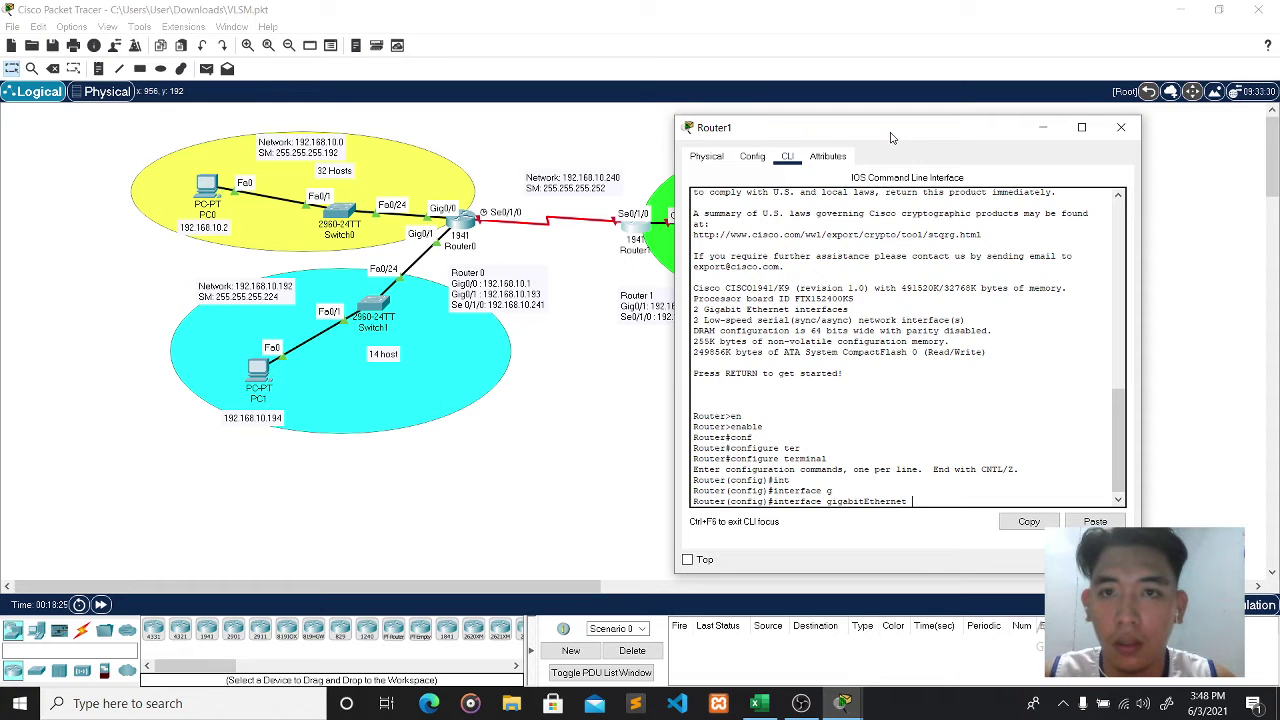
- Give Router1's GigabitEthernet0/0 192.168.10.241 255.255.255.248, enable it, and exit the interface
left_click_drag(894, 131, 337, 146)
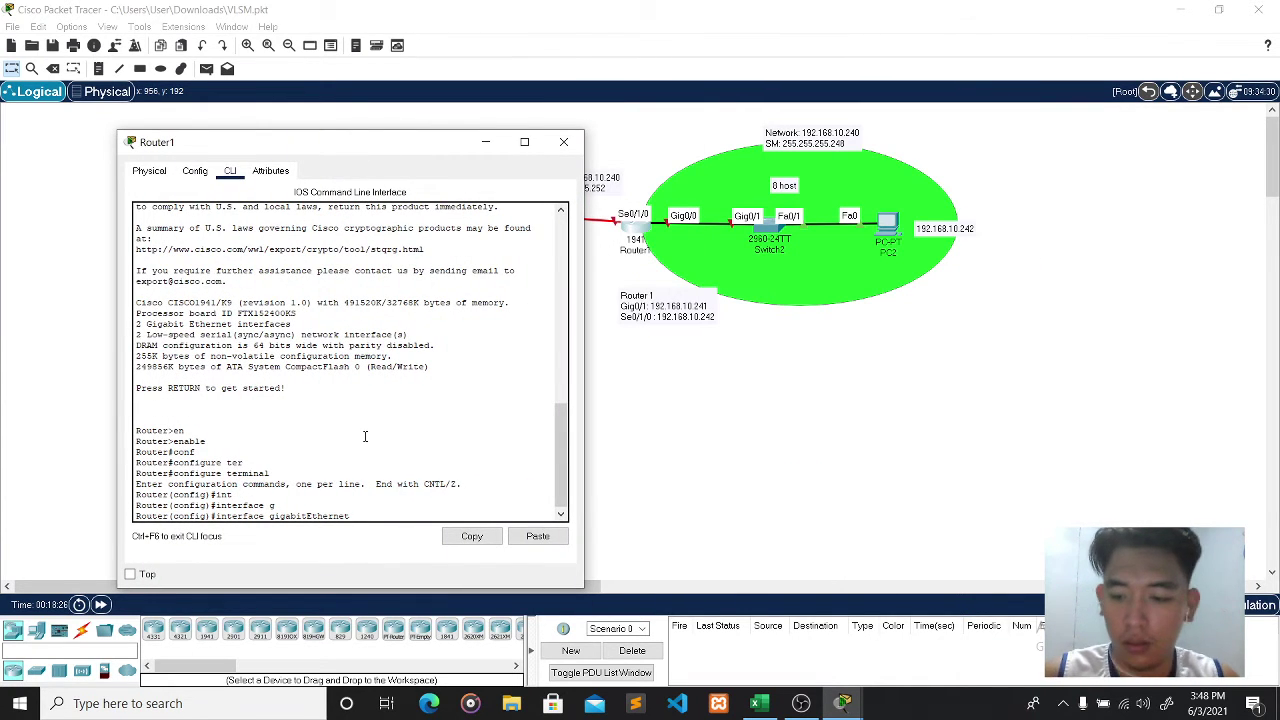
type("0")
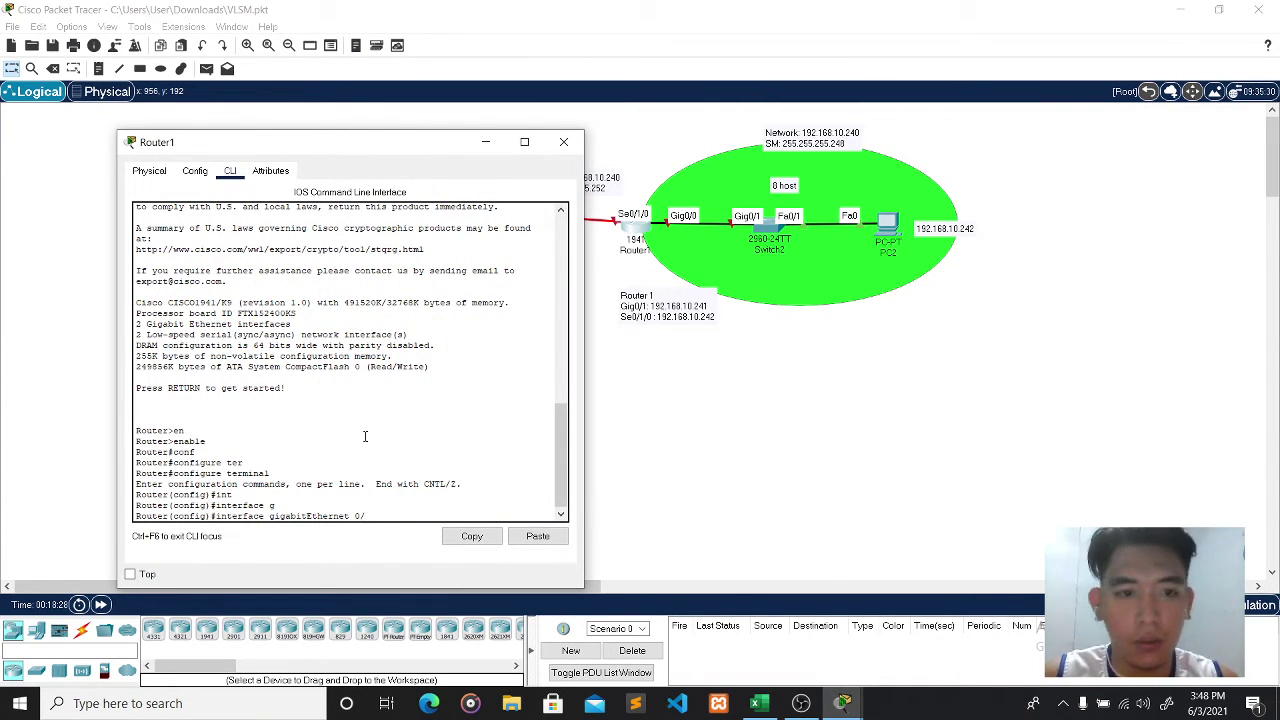
type("/0")
key("Return")
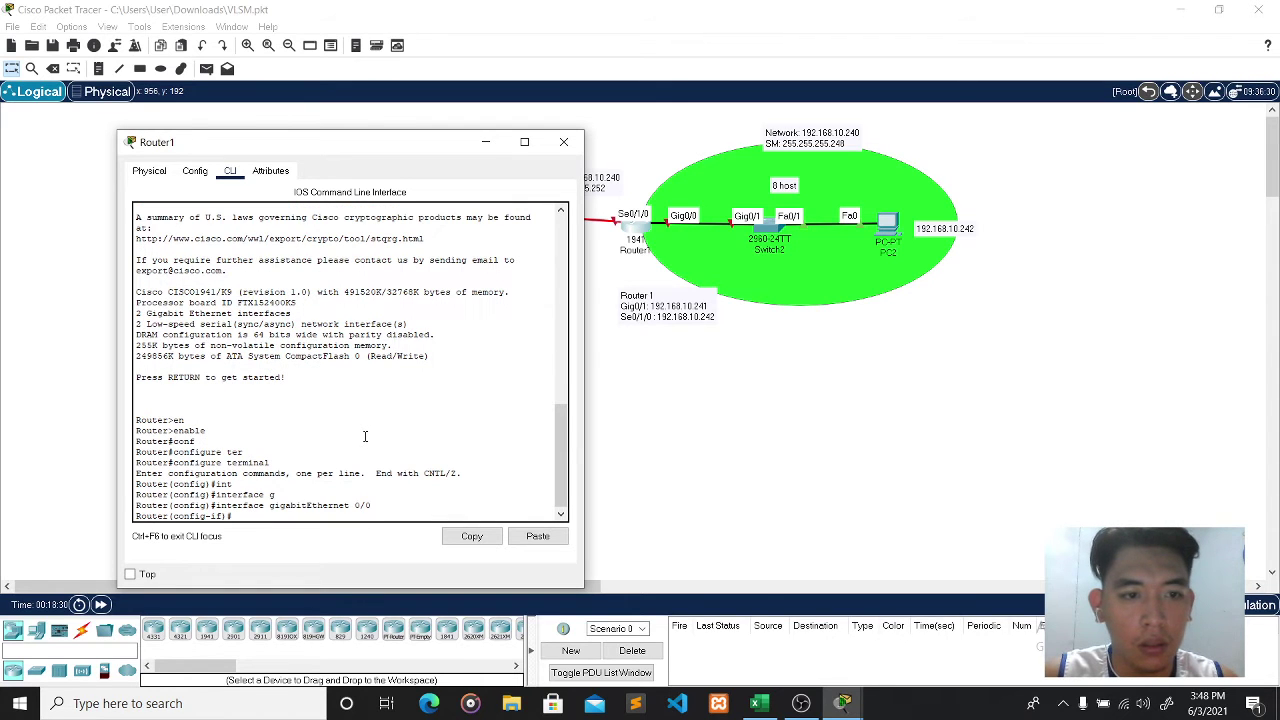
type("ip add")
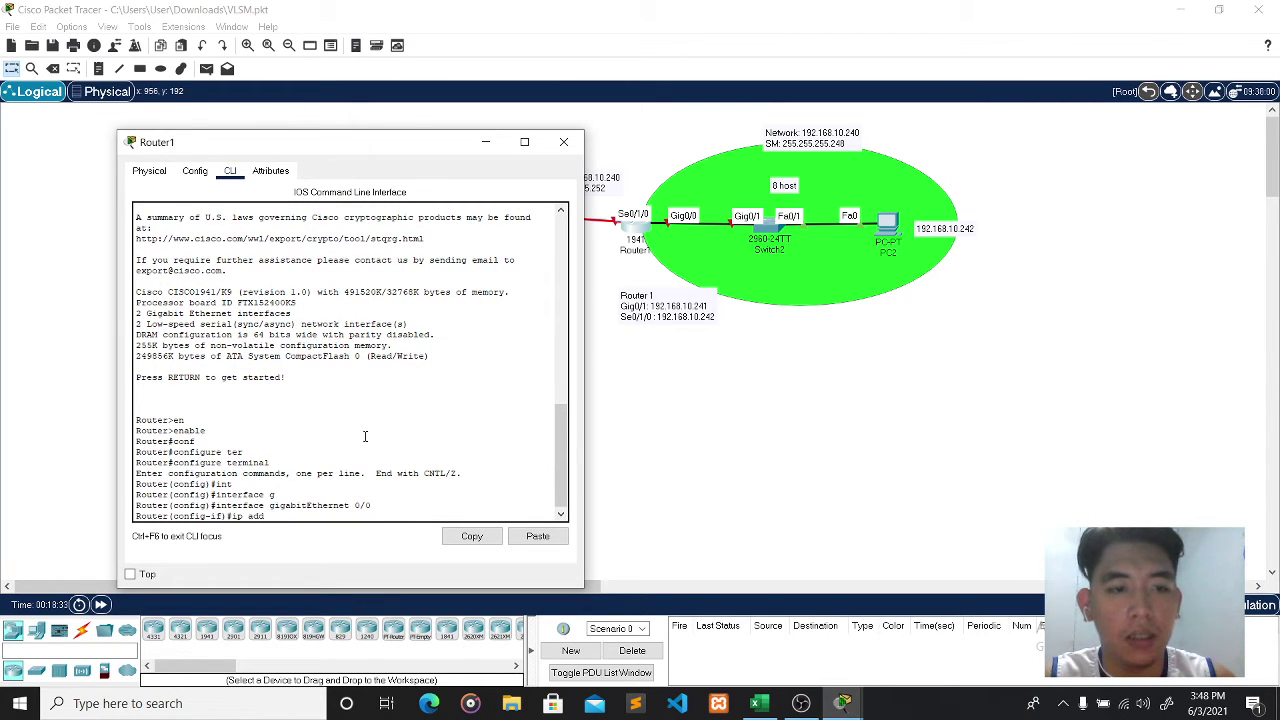
key("Tab")
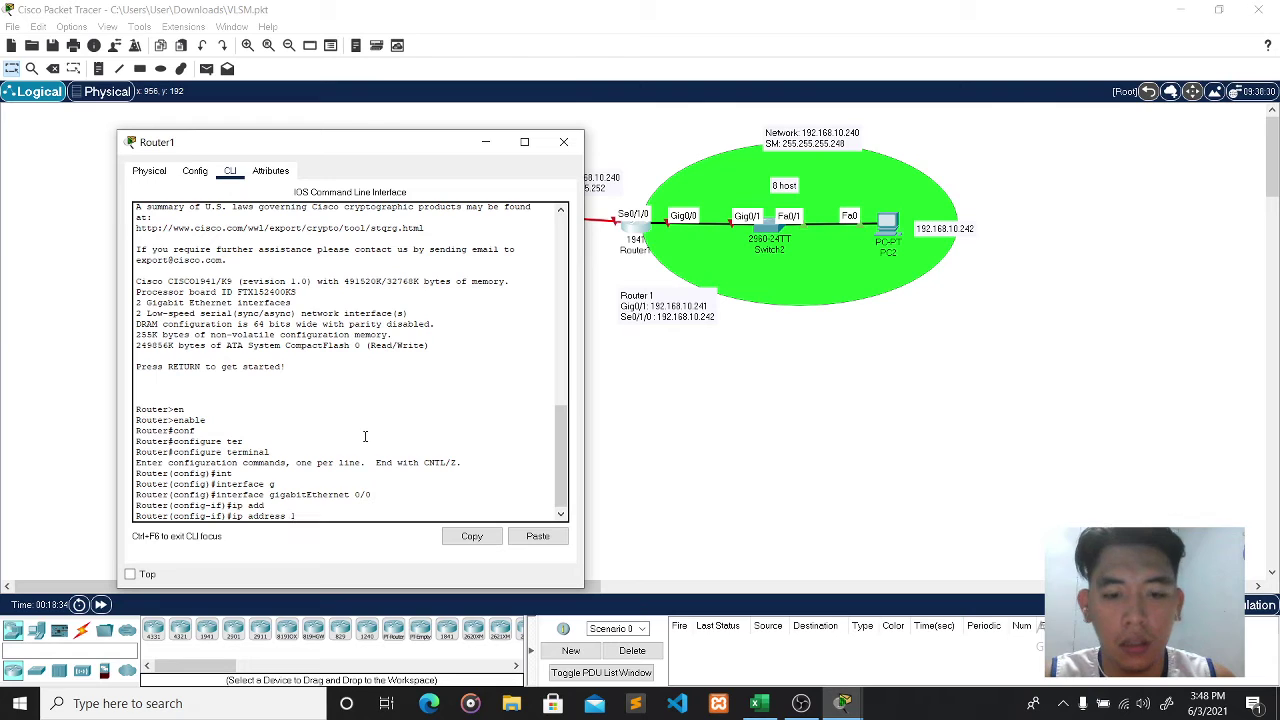
type("192.168")
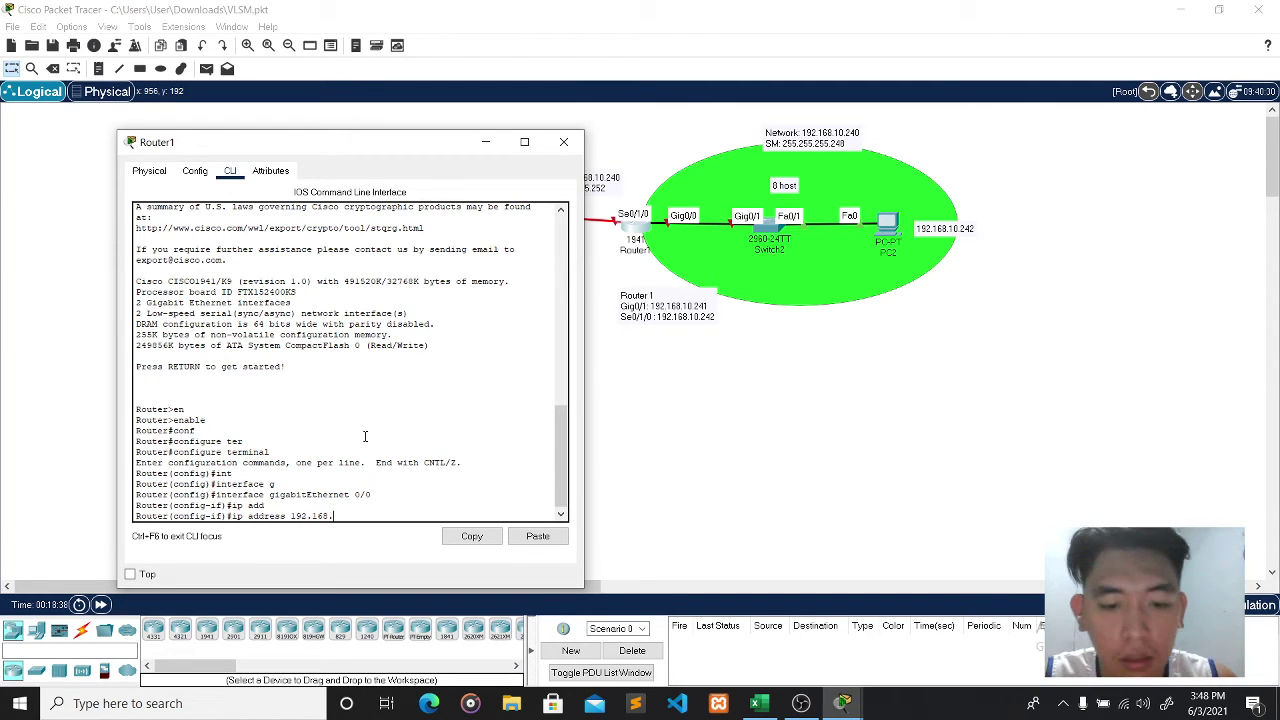
type(".10.")
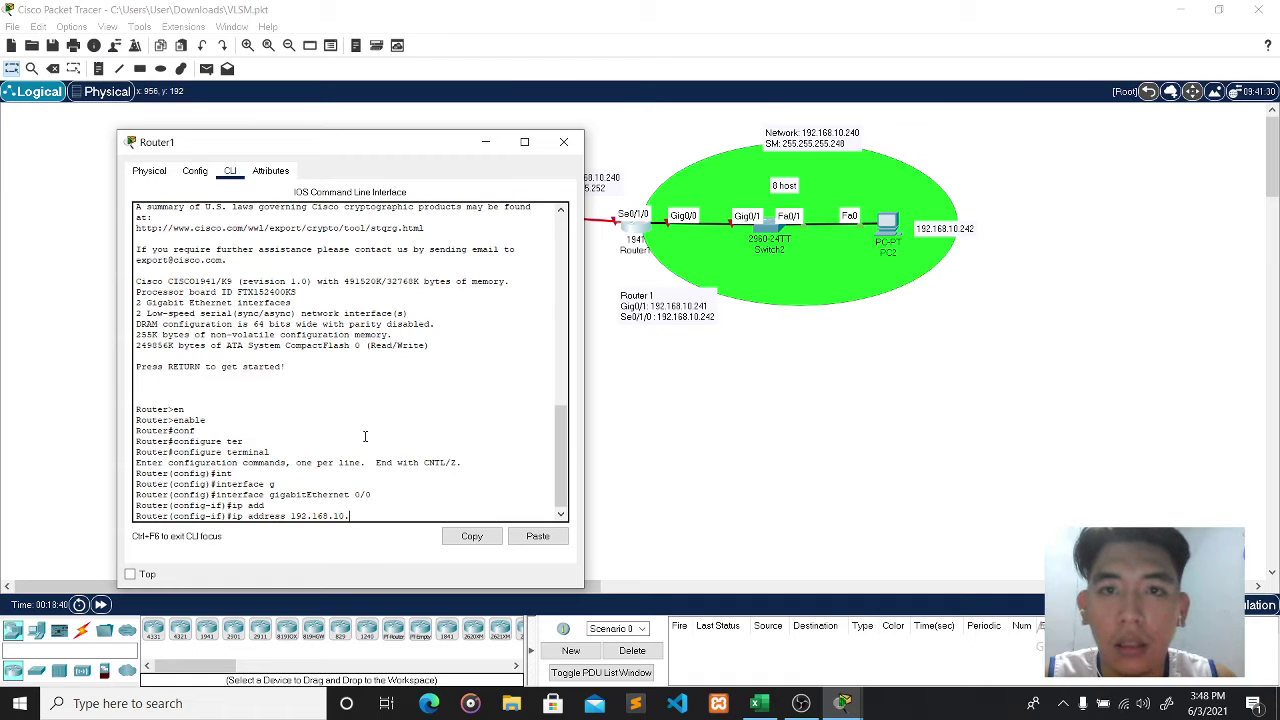
type("241")
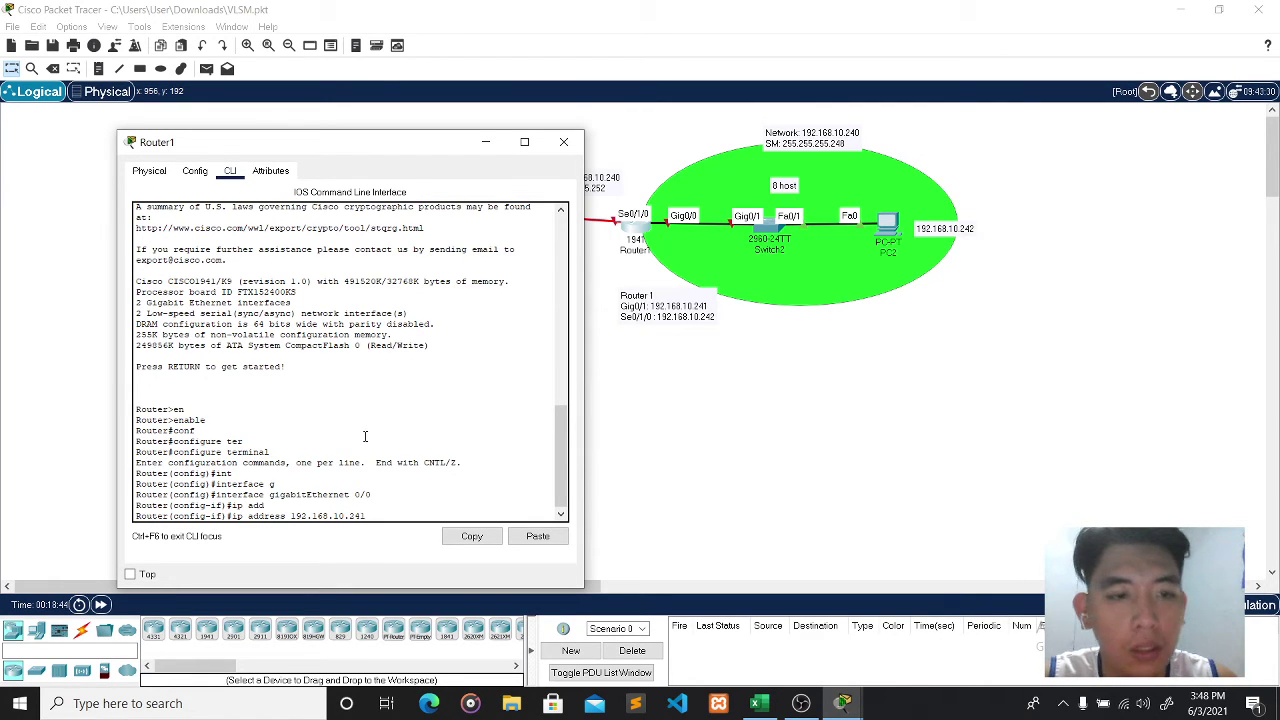
type(" 2")
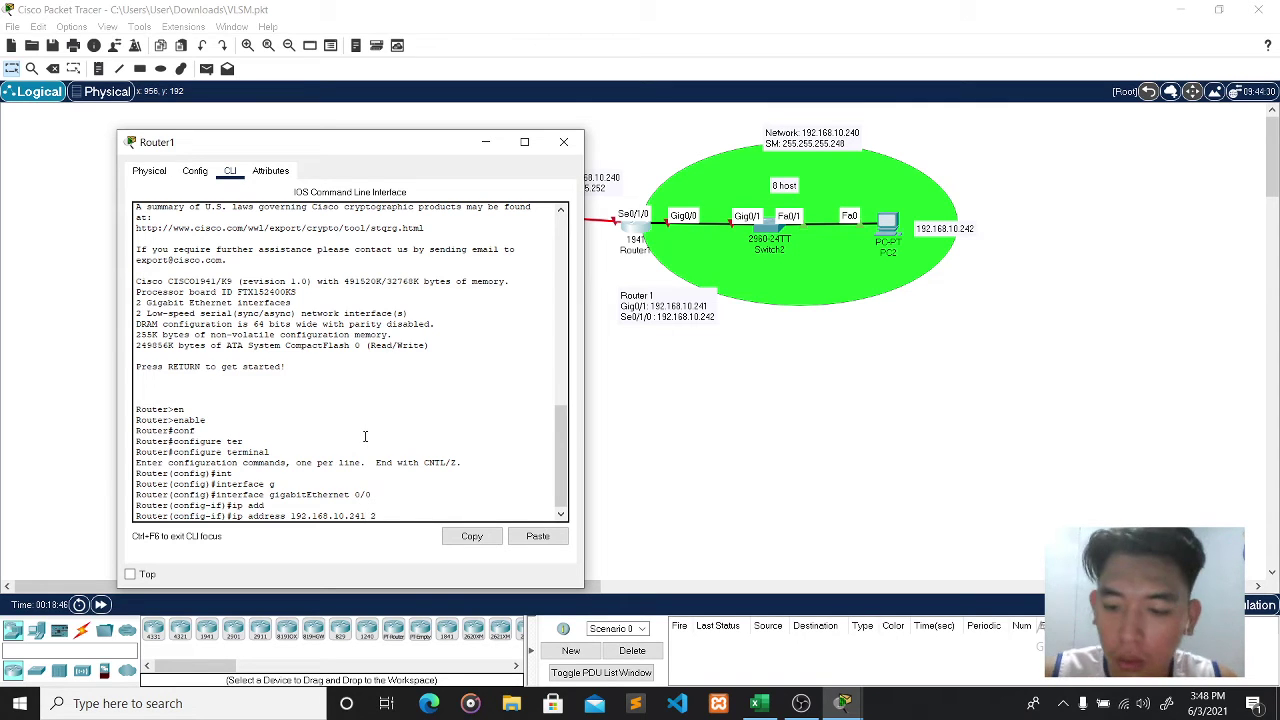
type("55.255.255")
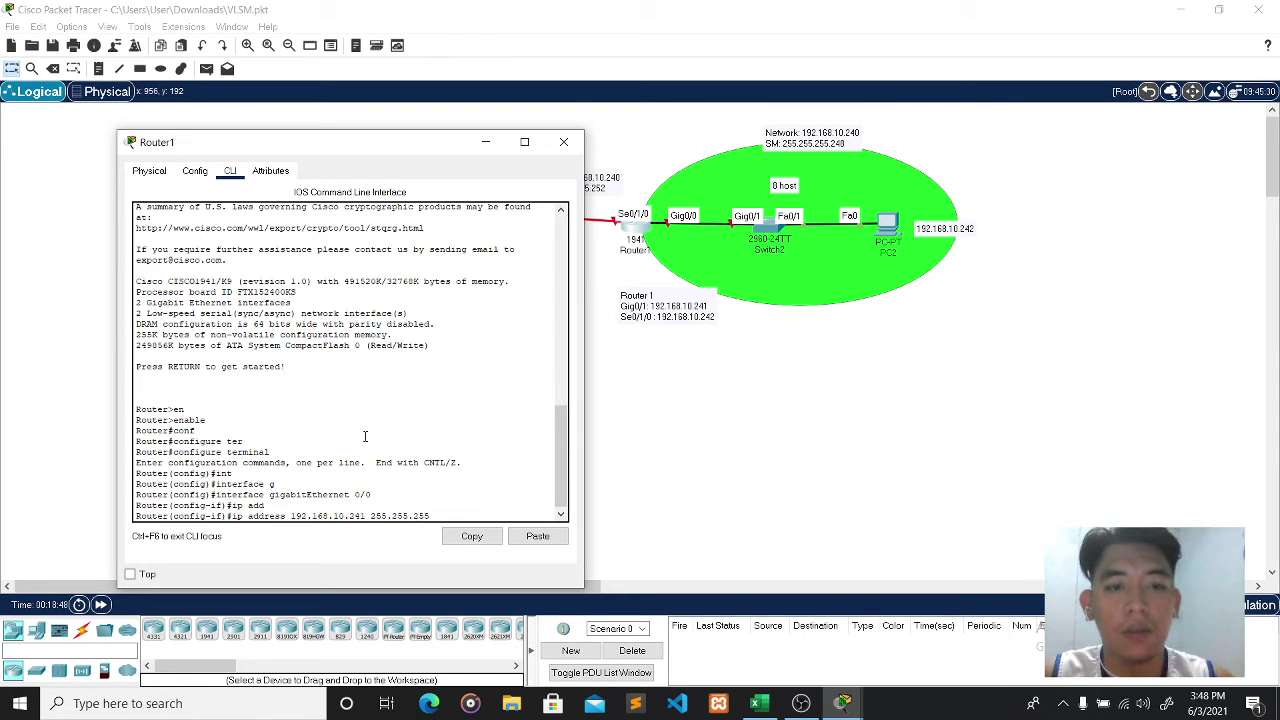
type(".")
type("248")
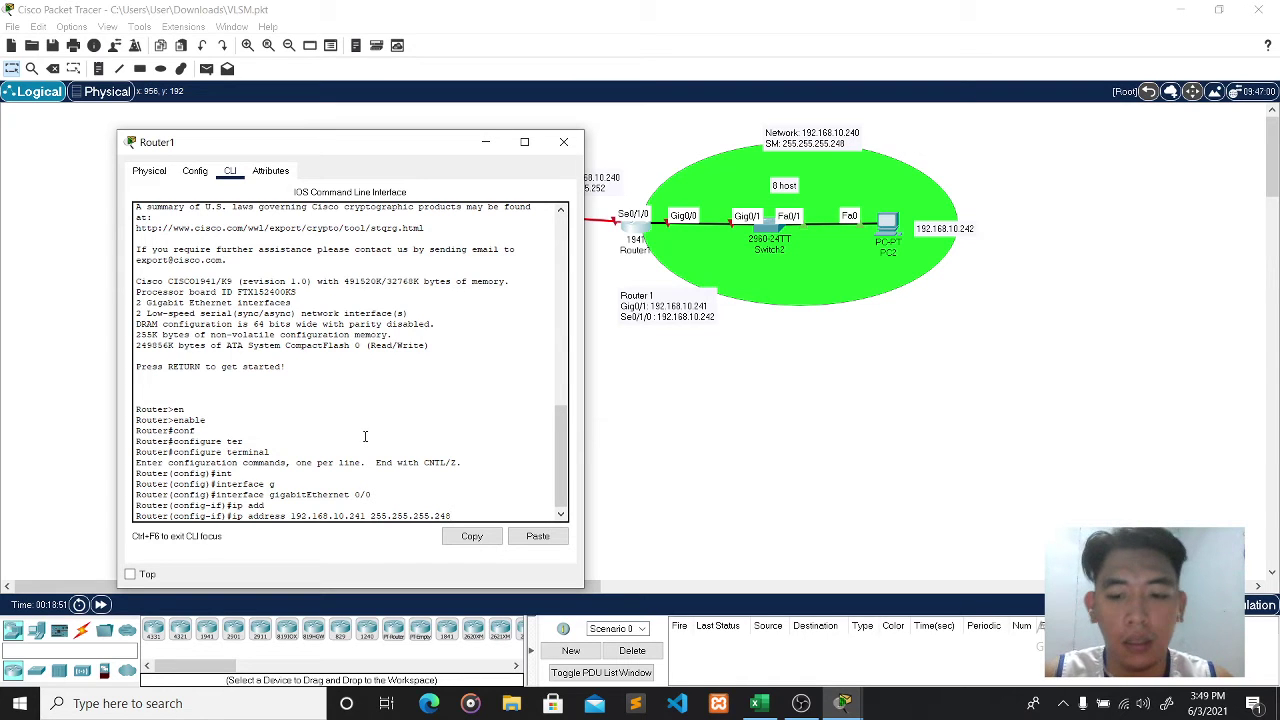
key("Return")
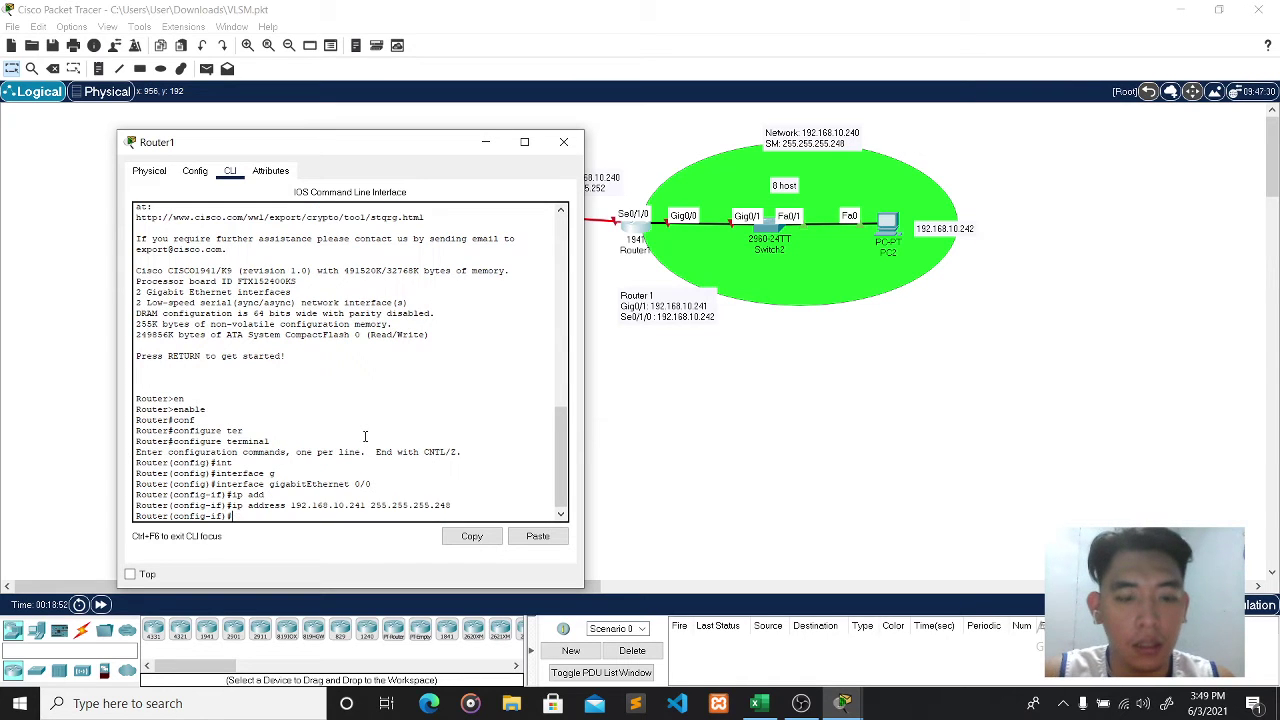
type("no shut")
key("Return")
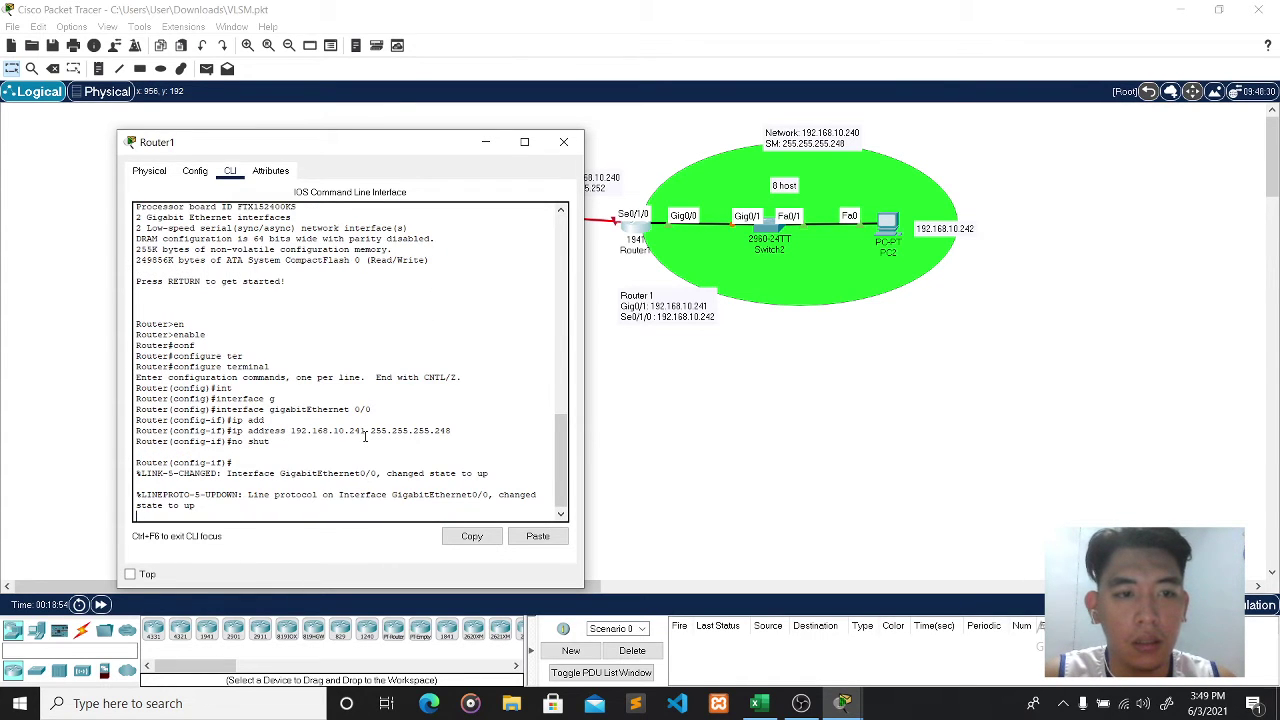
type("exit")
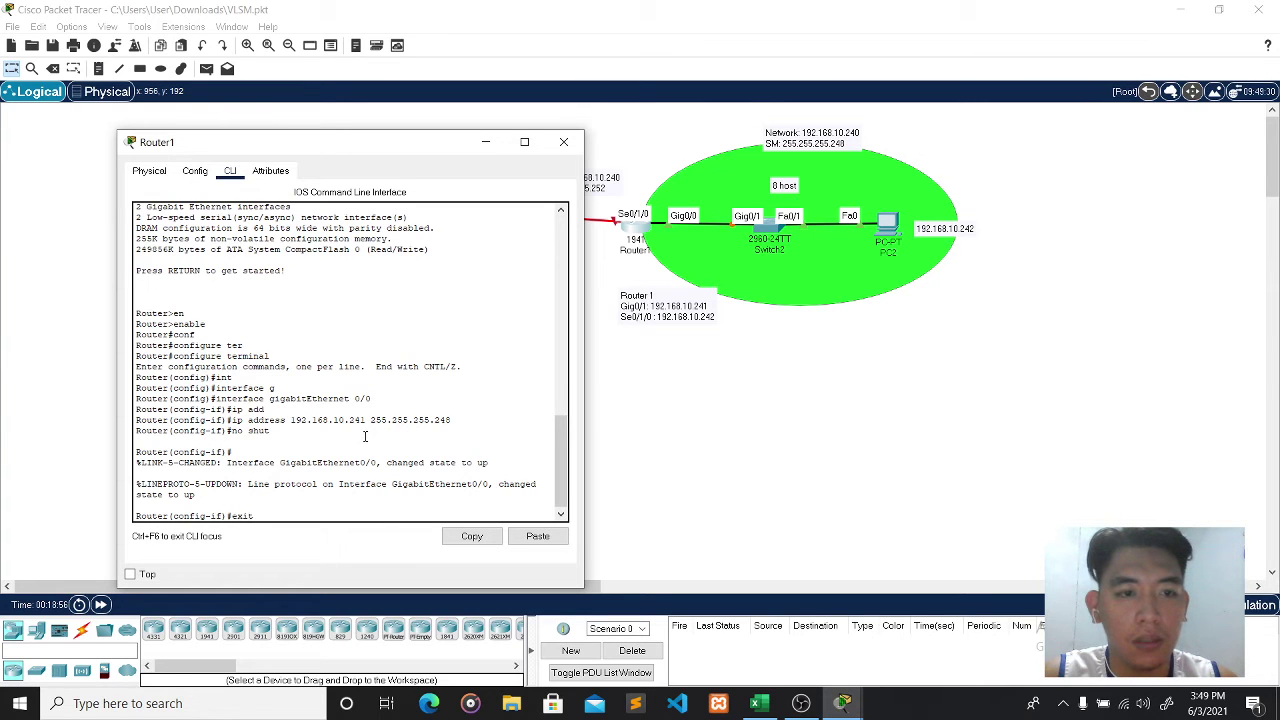
key("Return")
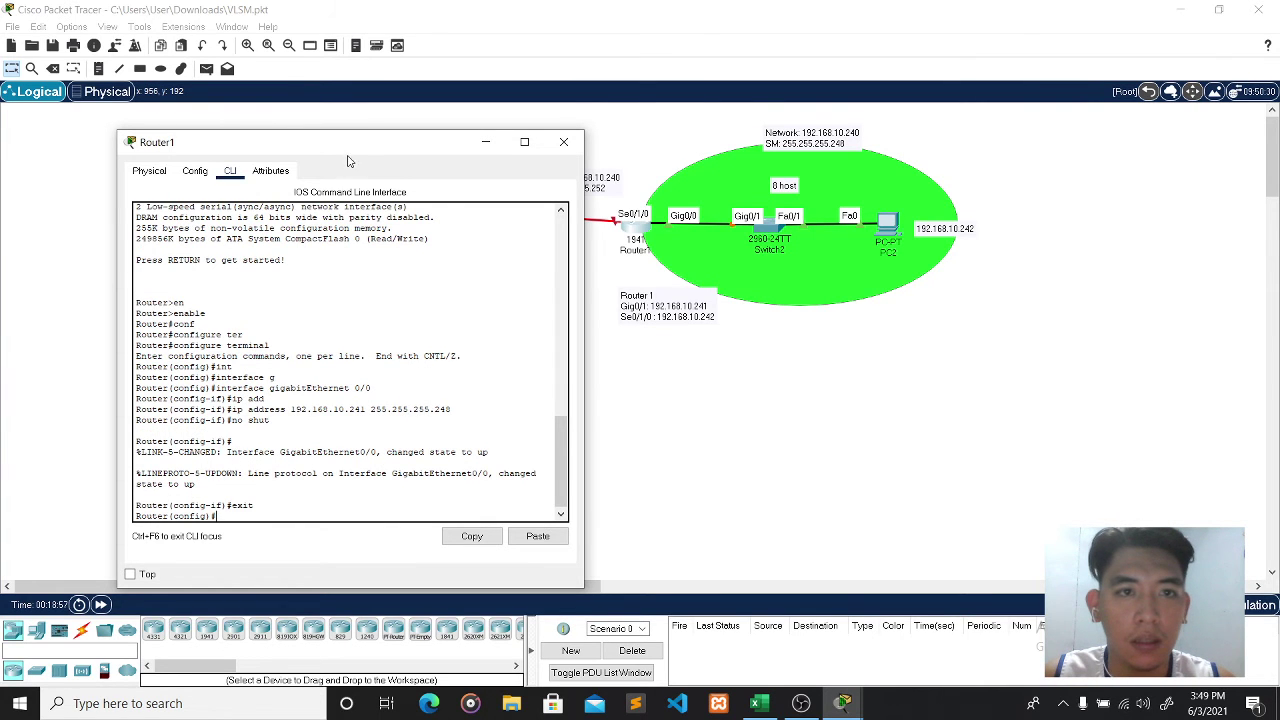
- Assign 192.168.10.242 255.255.255.252 to Router1's Serial0/1/0
left_click_drag(351, 150, 980, 138)
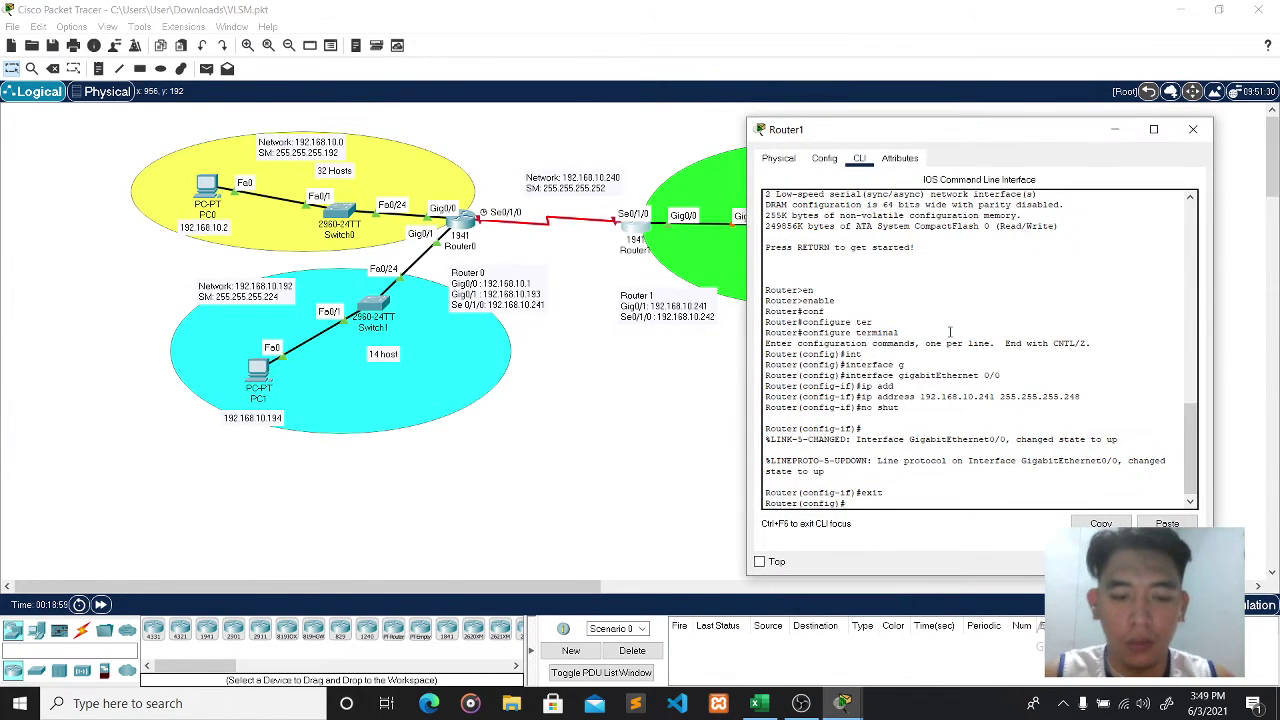
type("in s0")
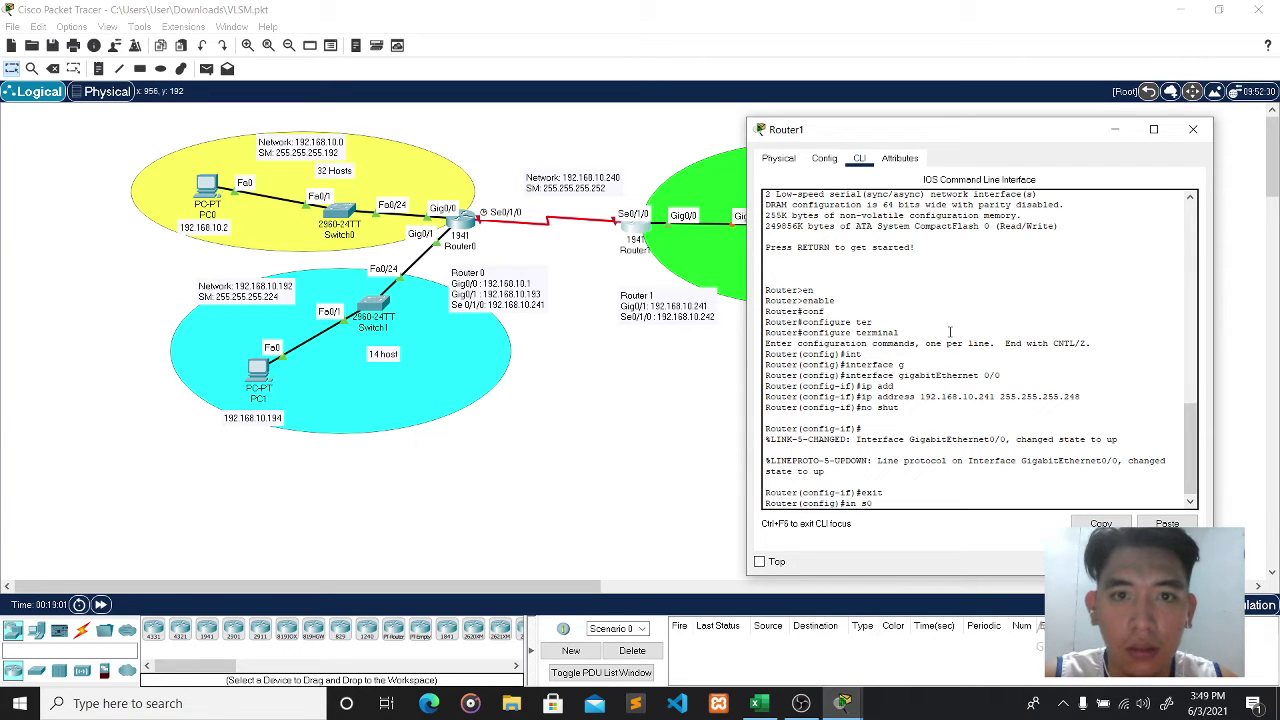
type("/1/")
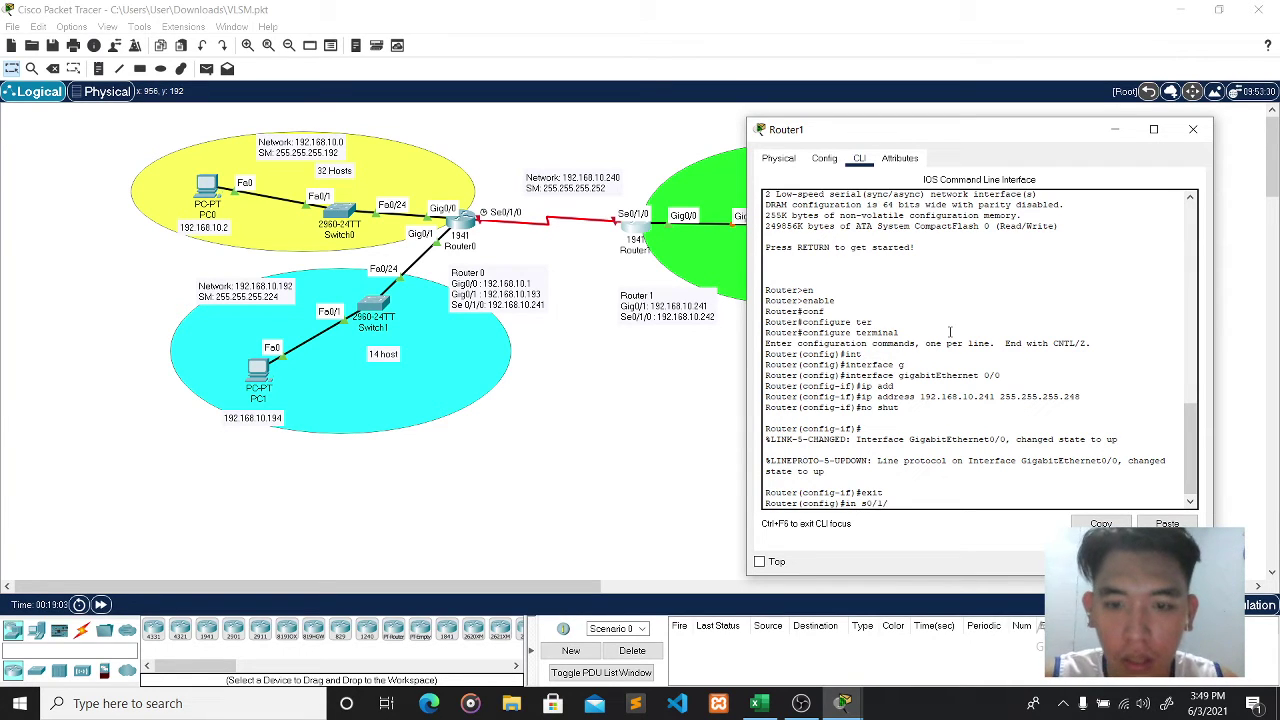
type("0")
key("Return")
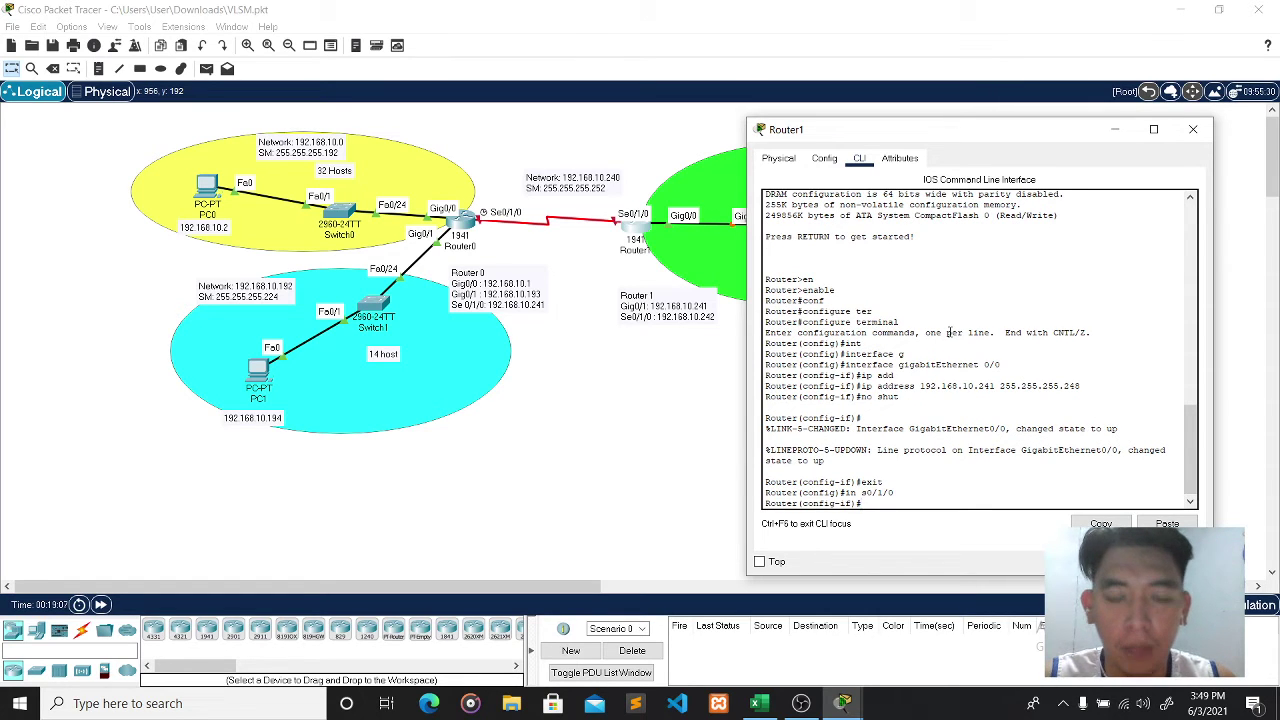
type("ip add")
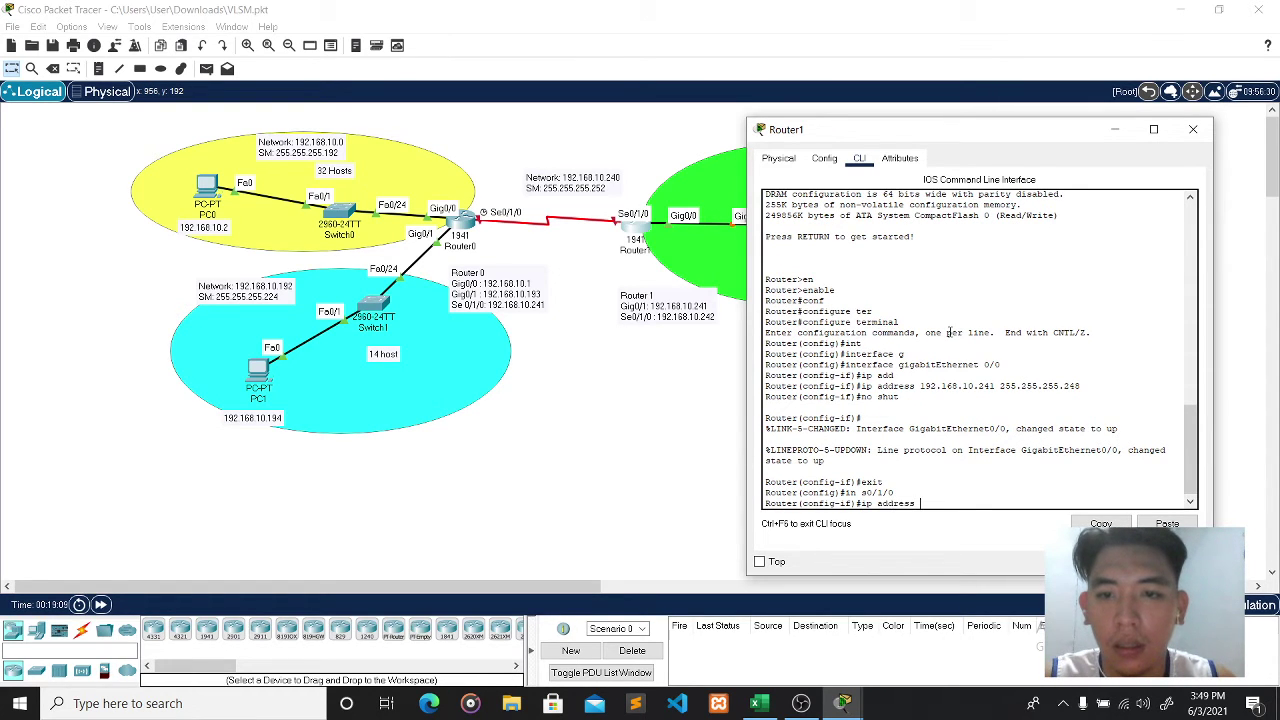
type("ress ")
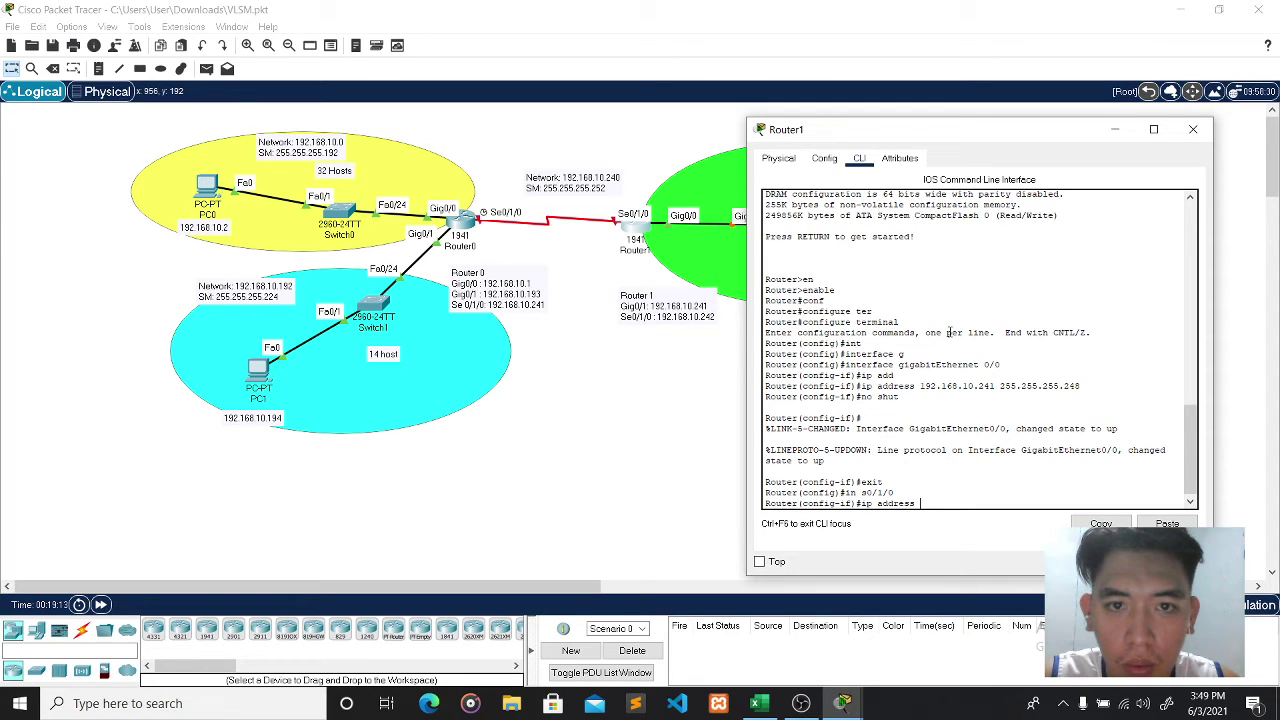
type("192.16")
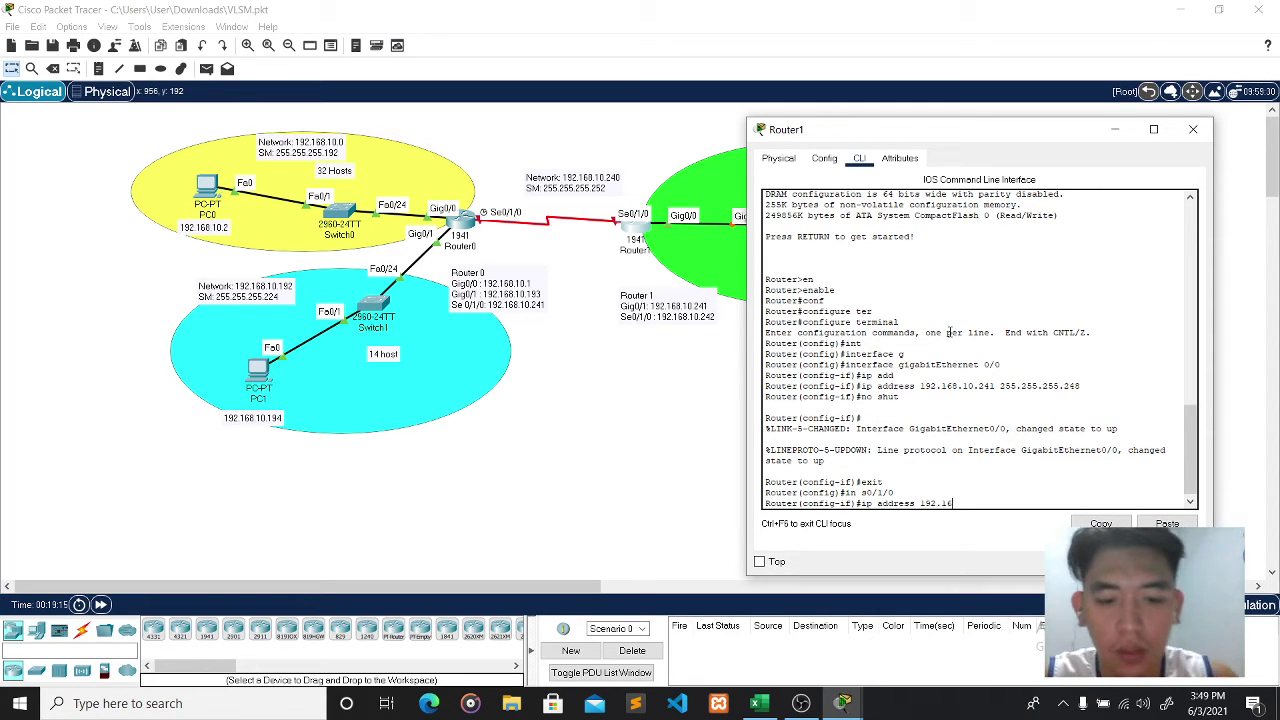
type("8.10")
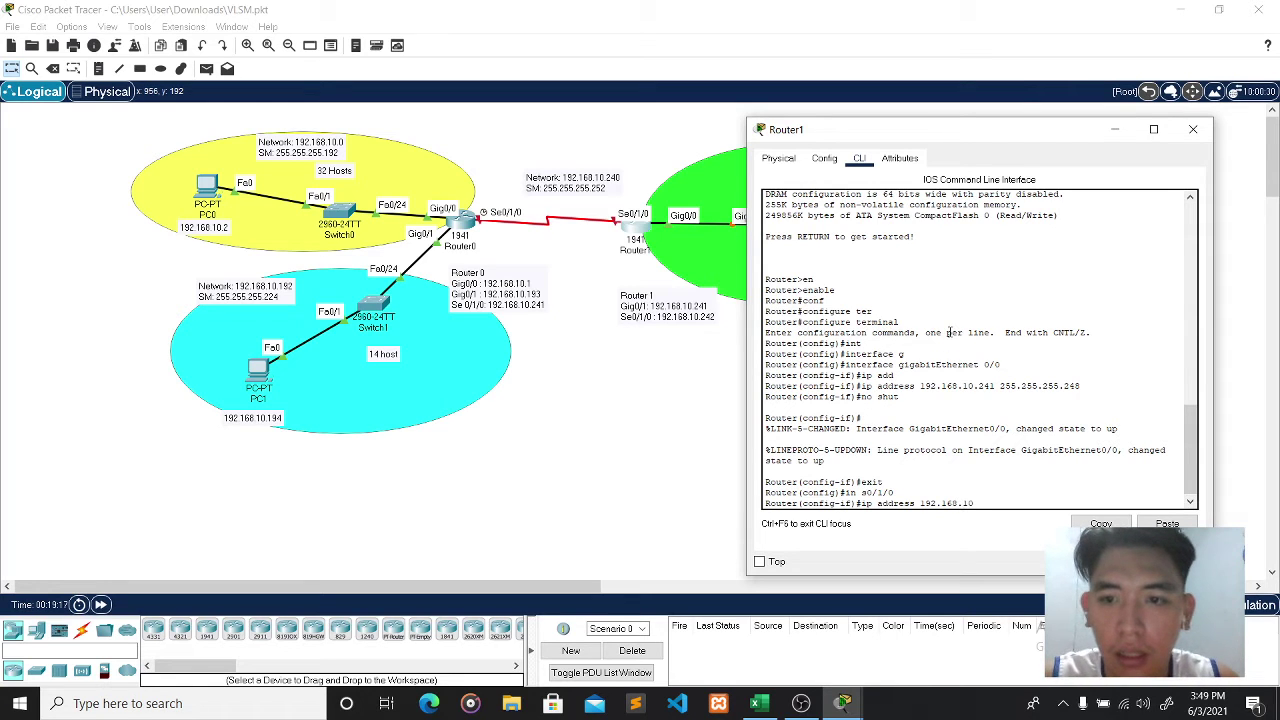
type(".24")
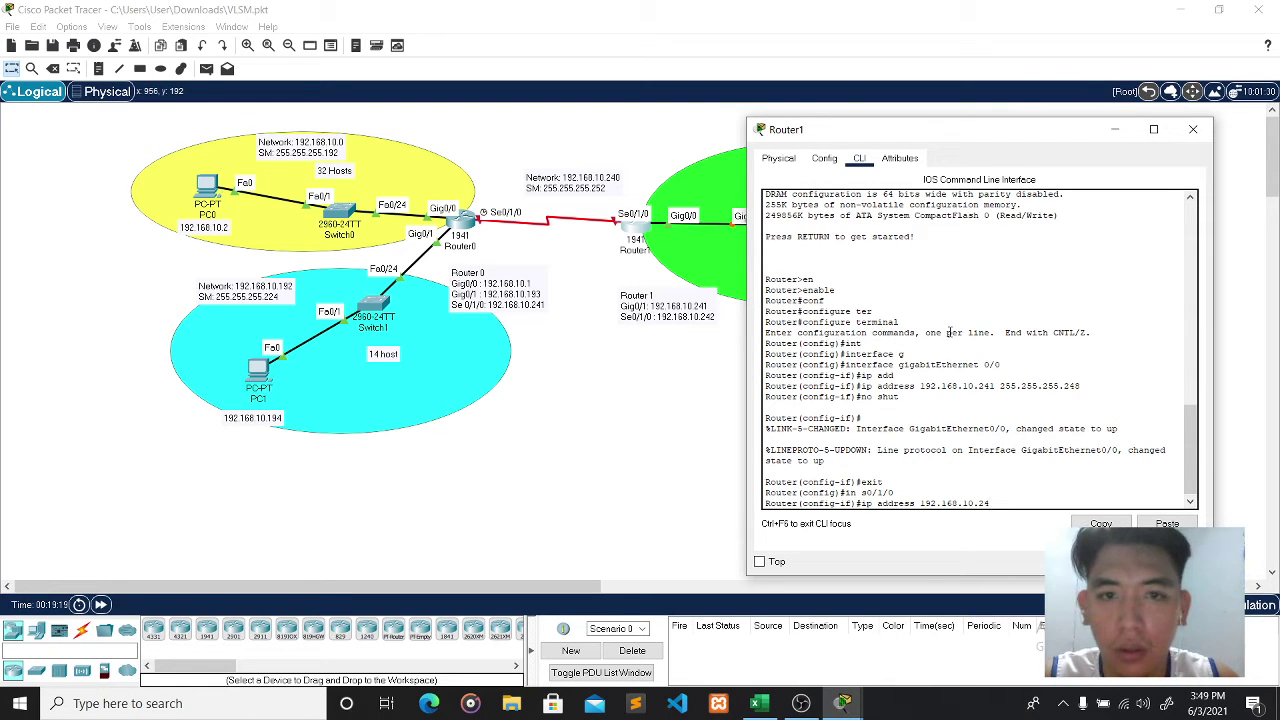
type("2 255.255.255.252")
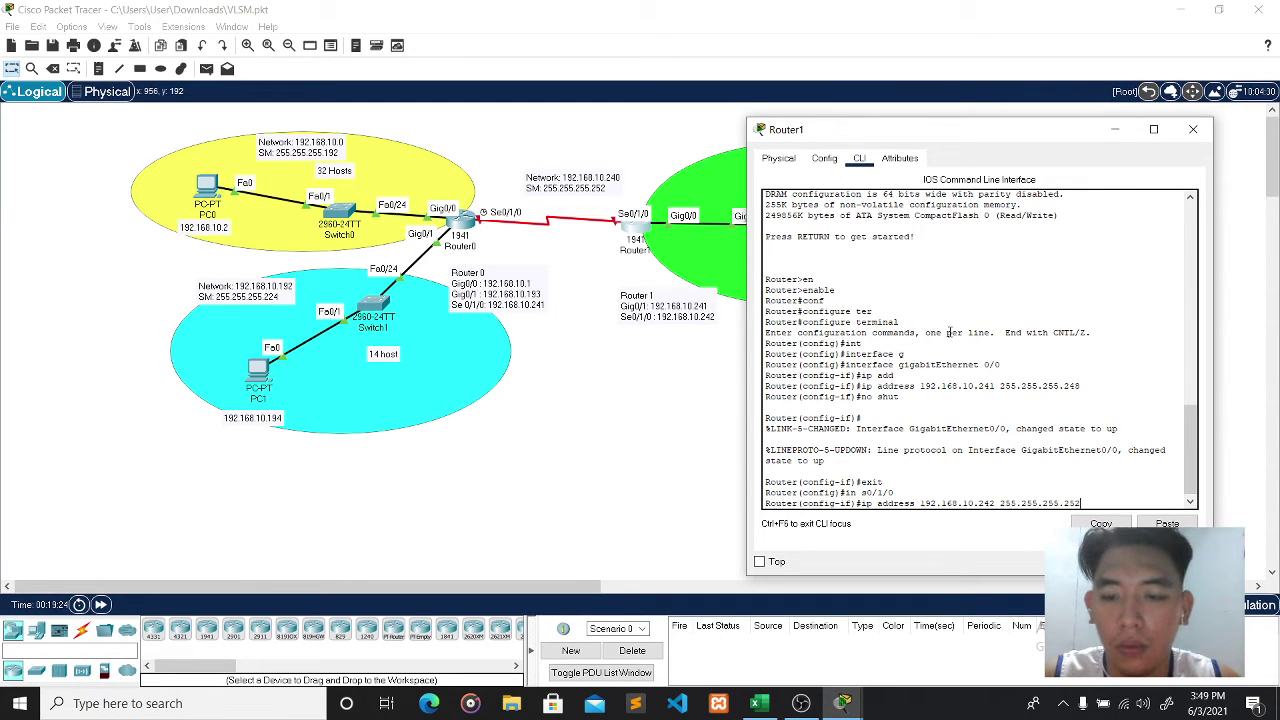
key("Return")
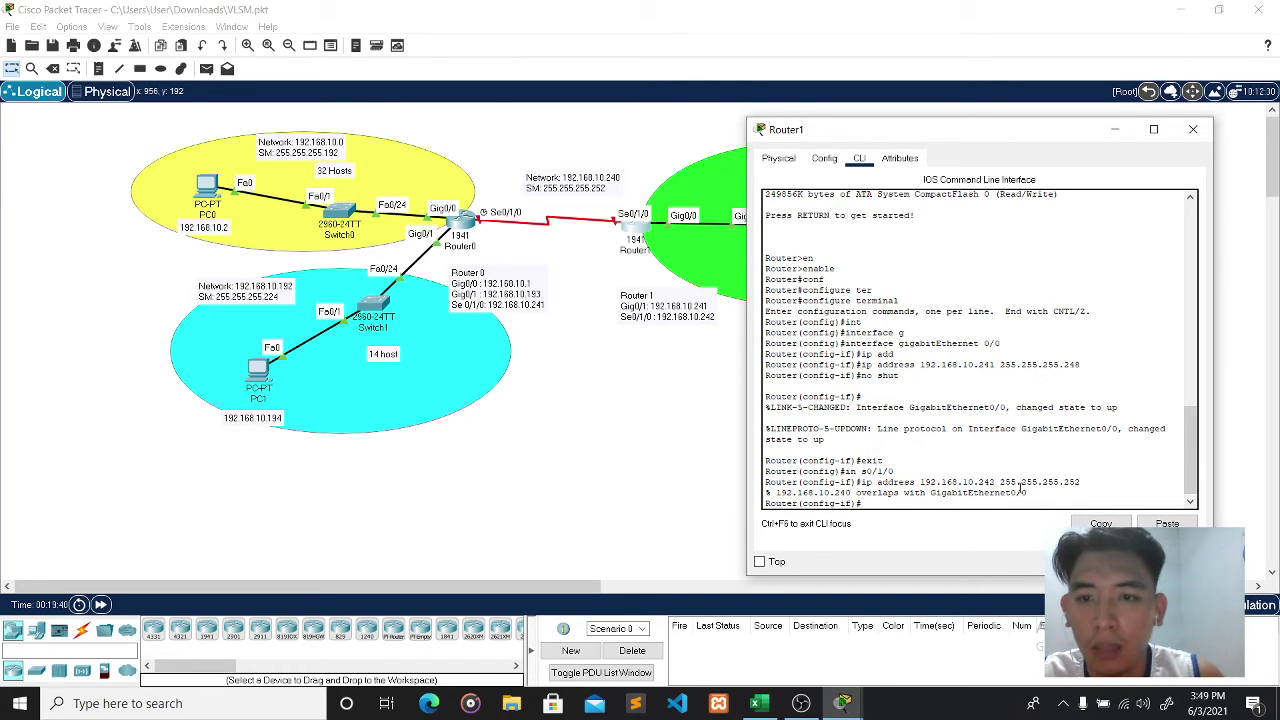
left_click_drag(986, 133, 759, 165)
left_click(966, 161)
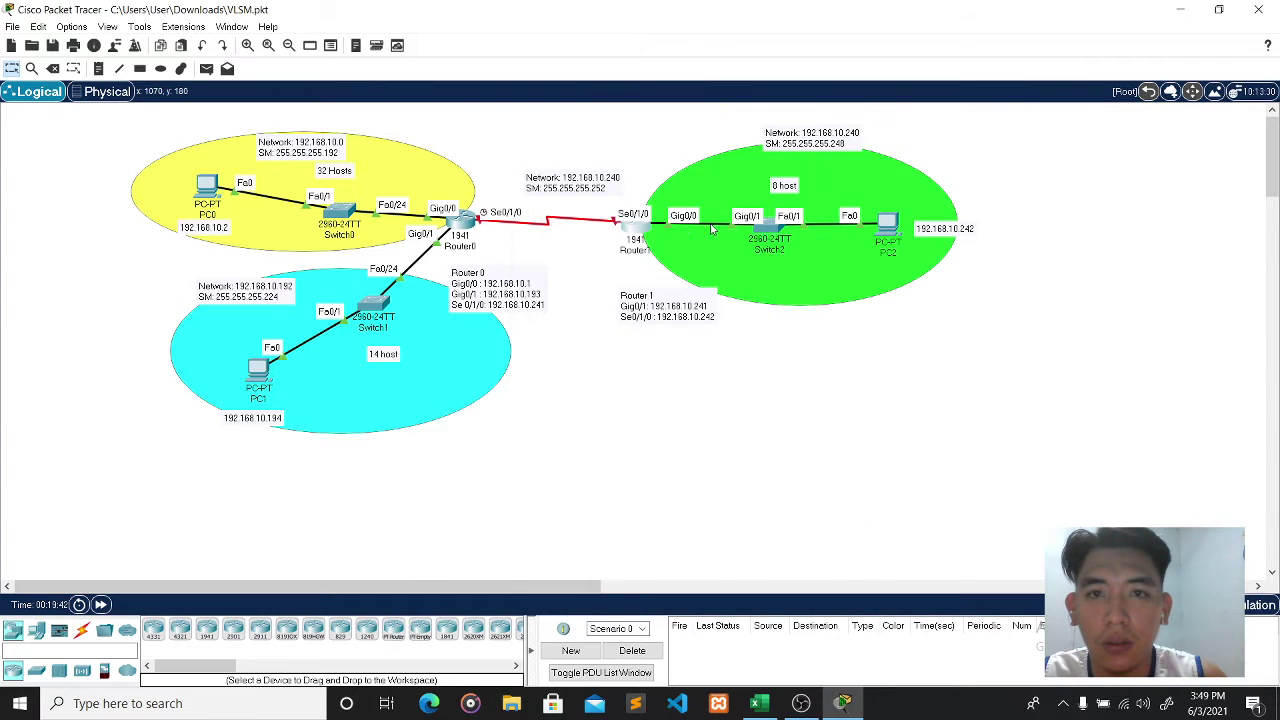
mouse_move(634, 229)
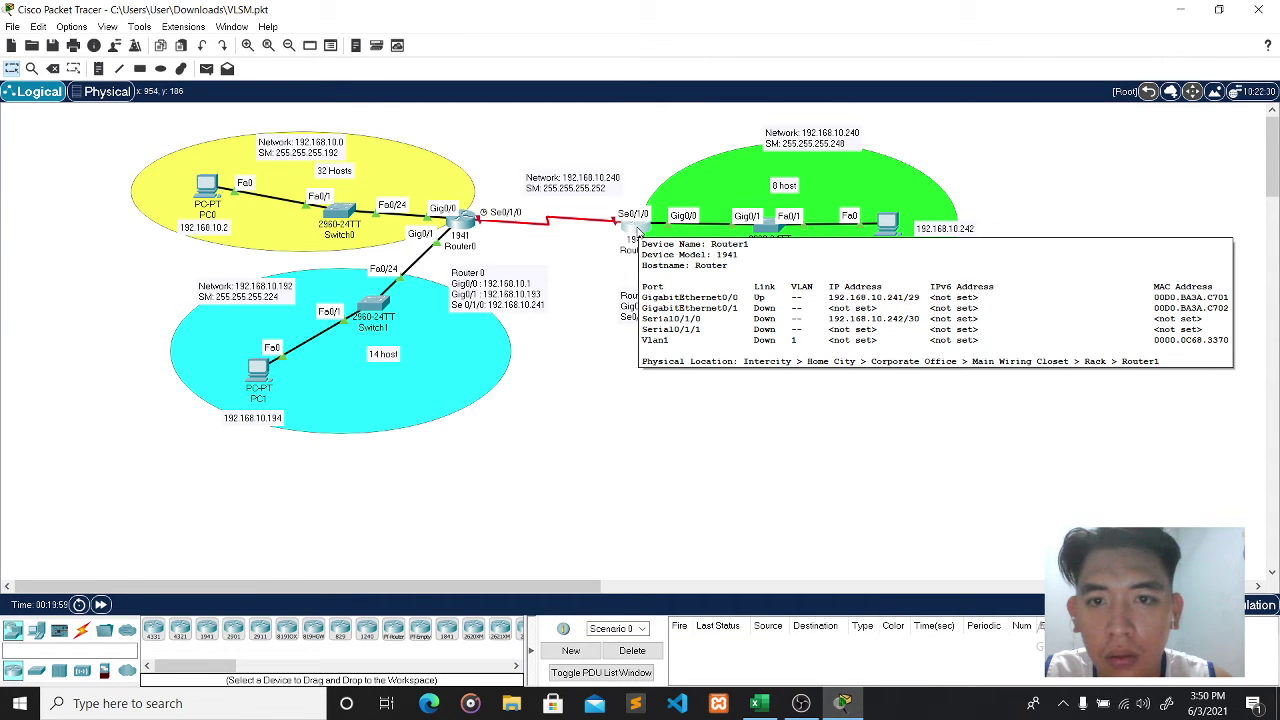
left_click(636, 230)
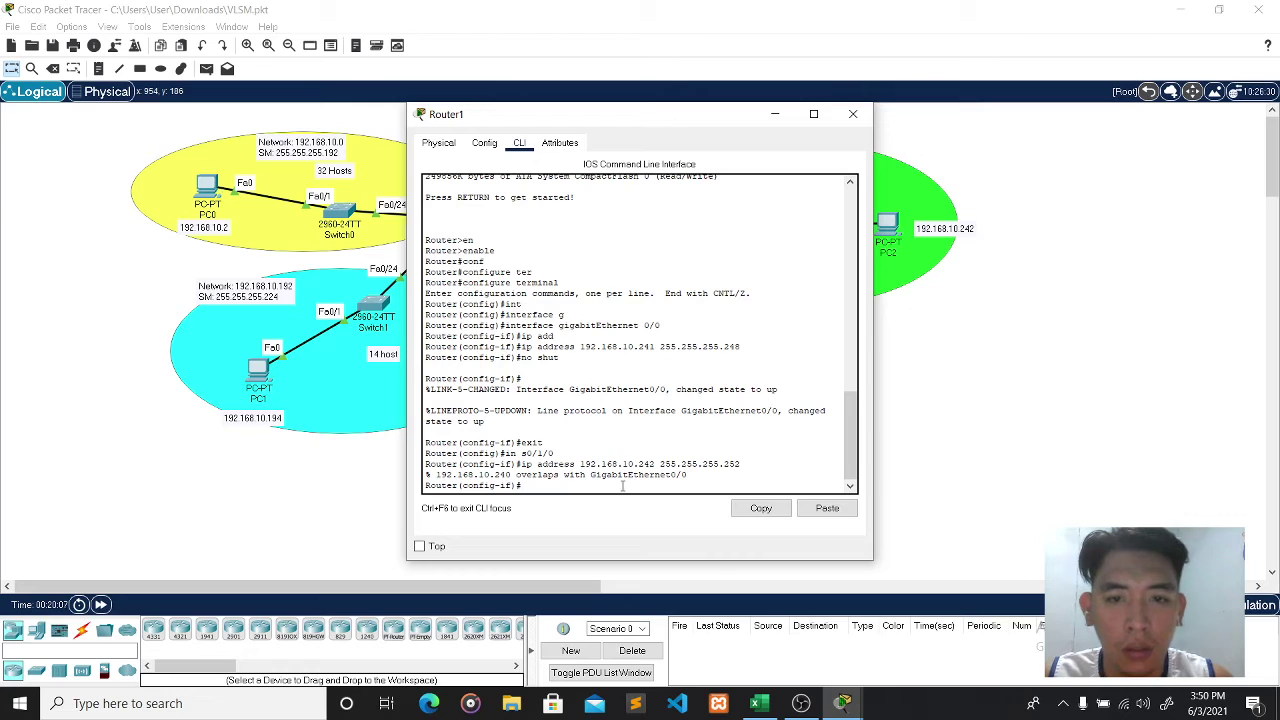
- Enable Serial0/1/0, then remove its 192.168.10.242 255.255.255.252 address and exit to privileged mode
left_click_drag(689, 131, 966, 140)
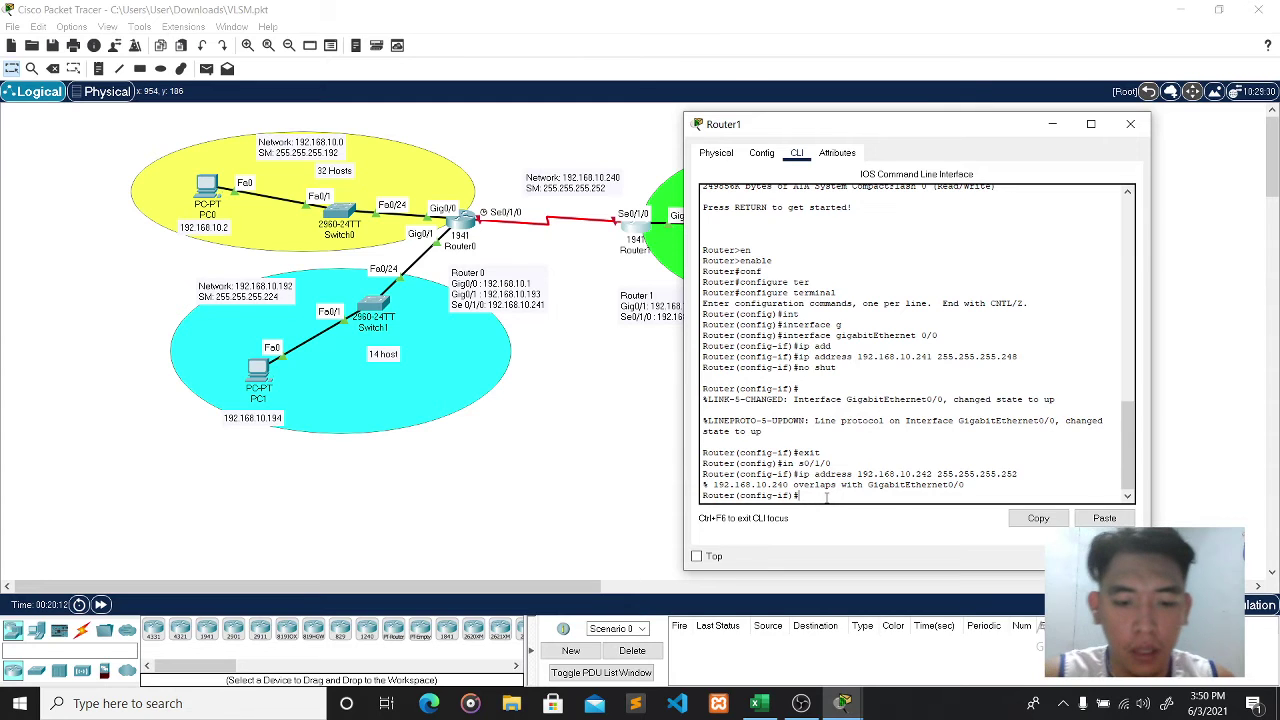
type("no shut")
key("Return")
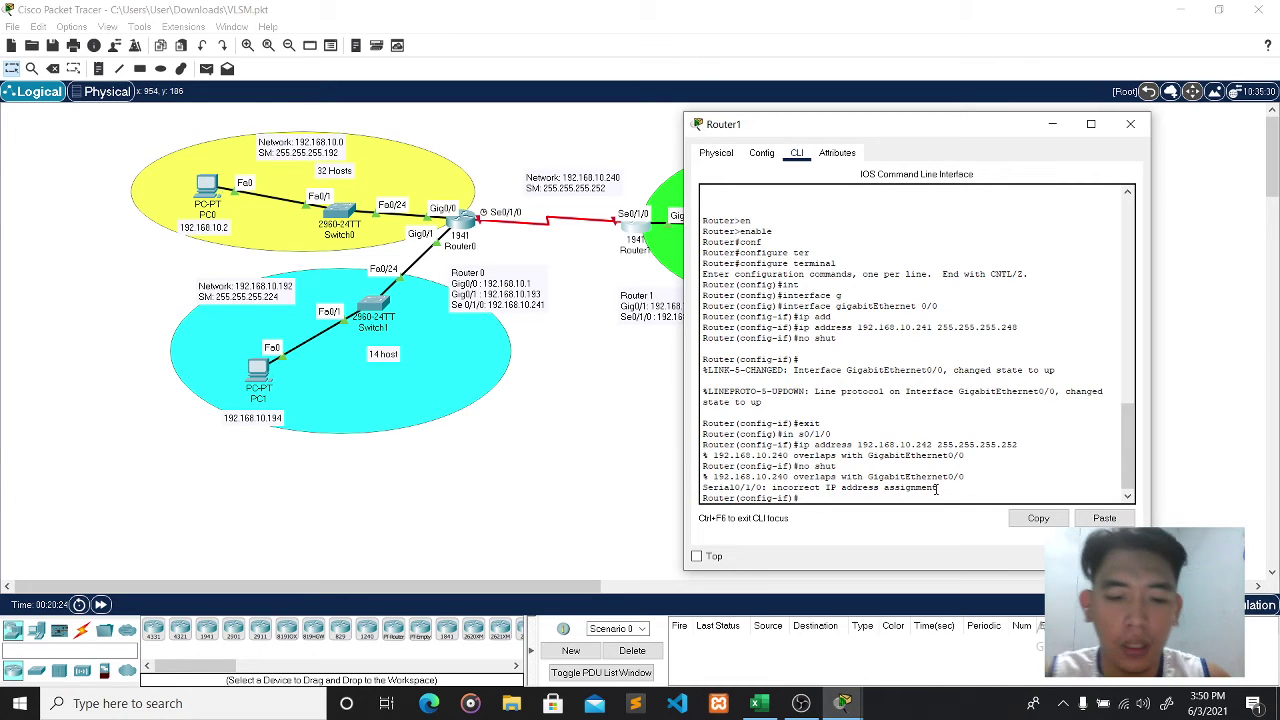
type("no")
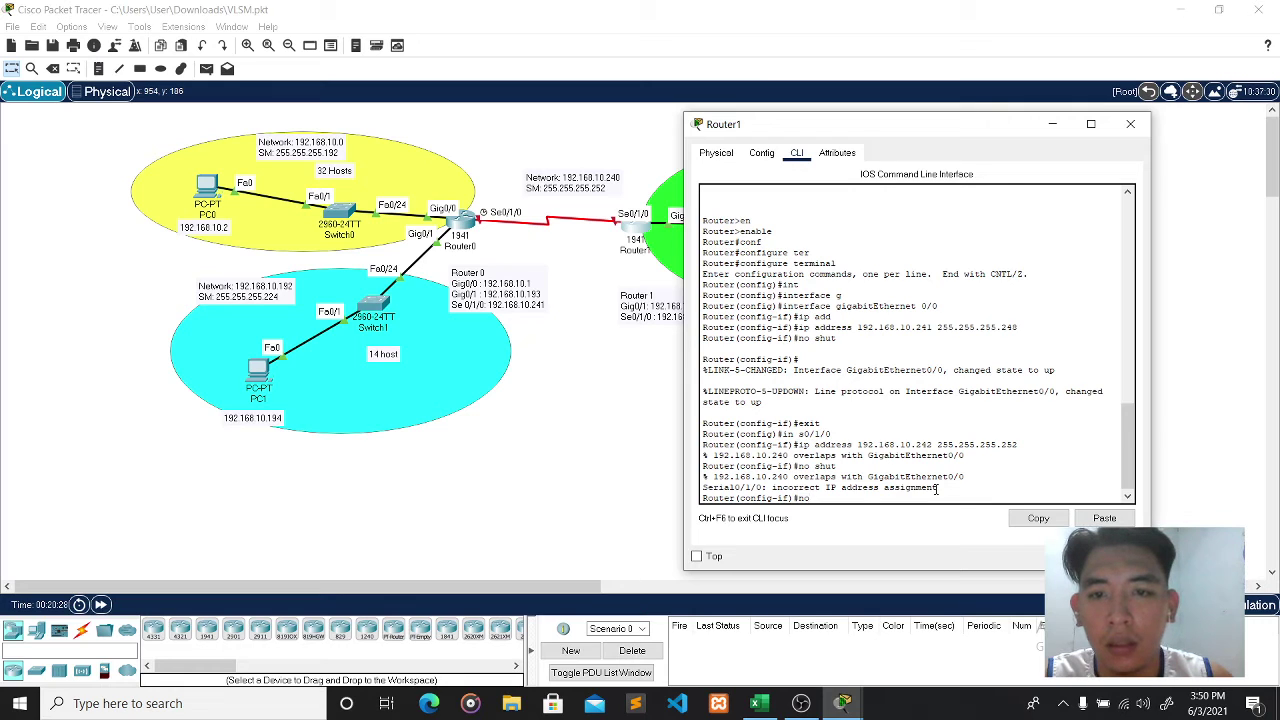
type(" ip add")
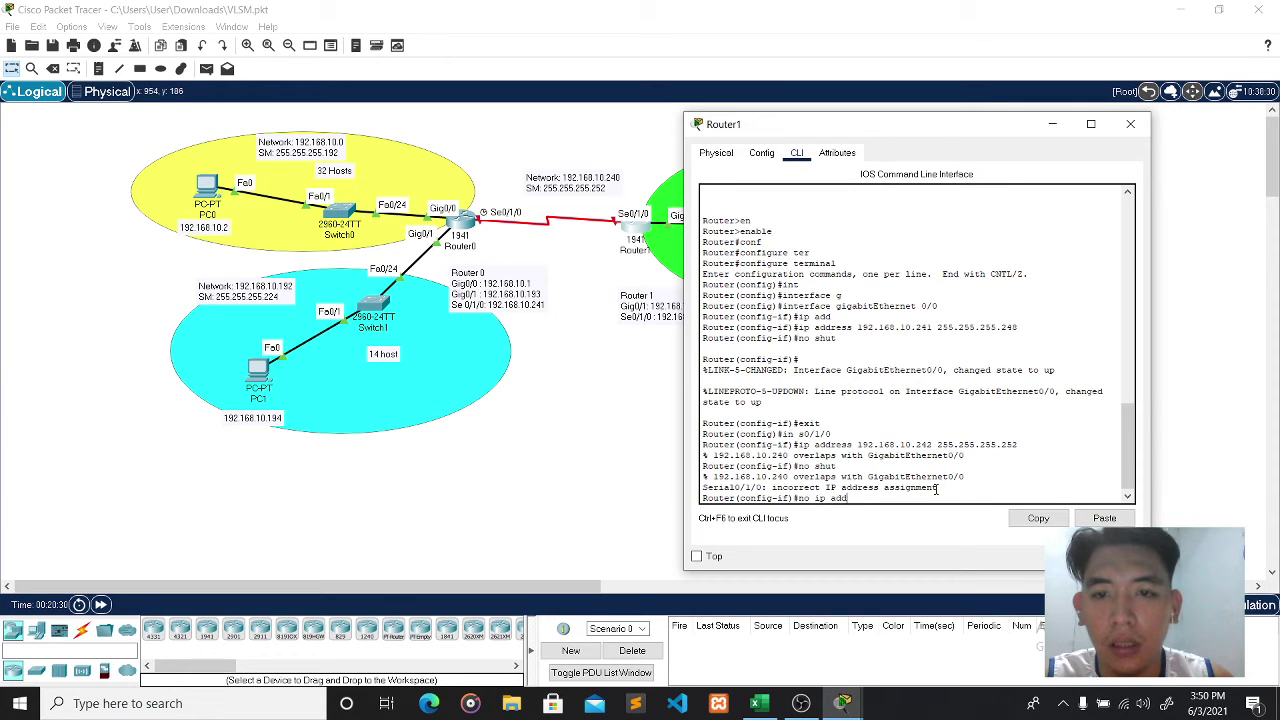
type("ress 192")
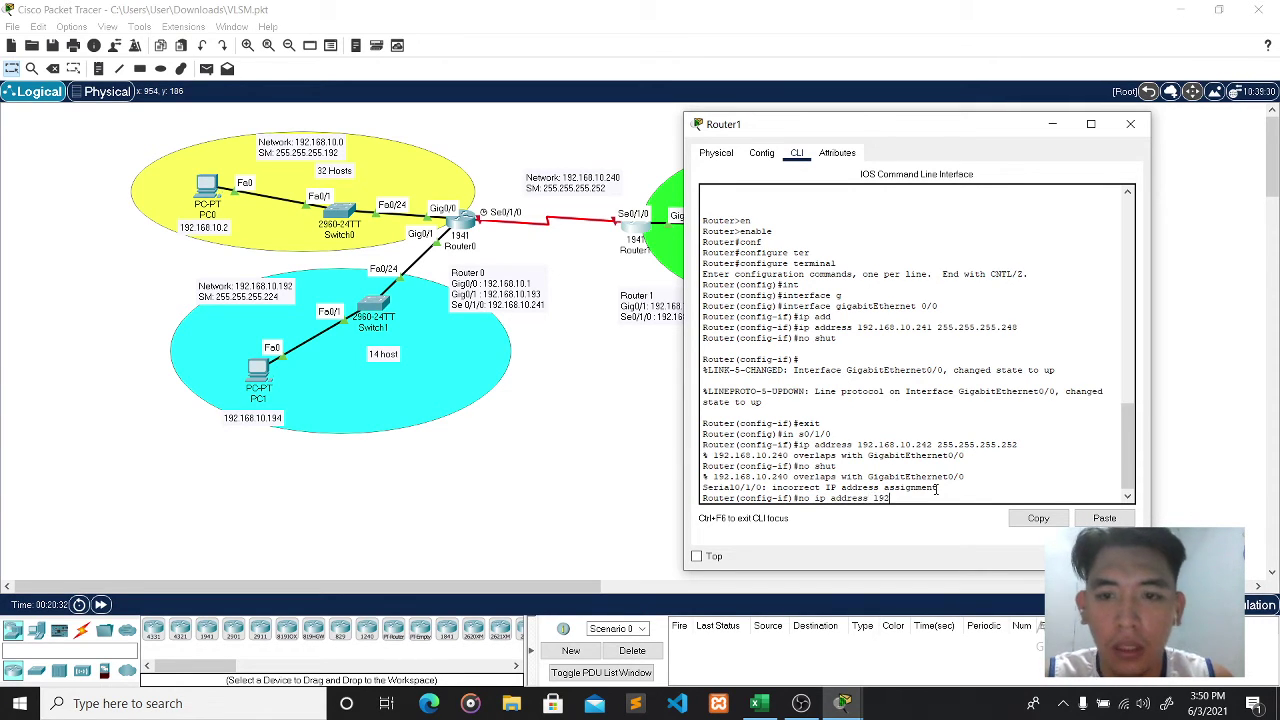
type(".168")
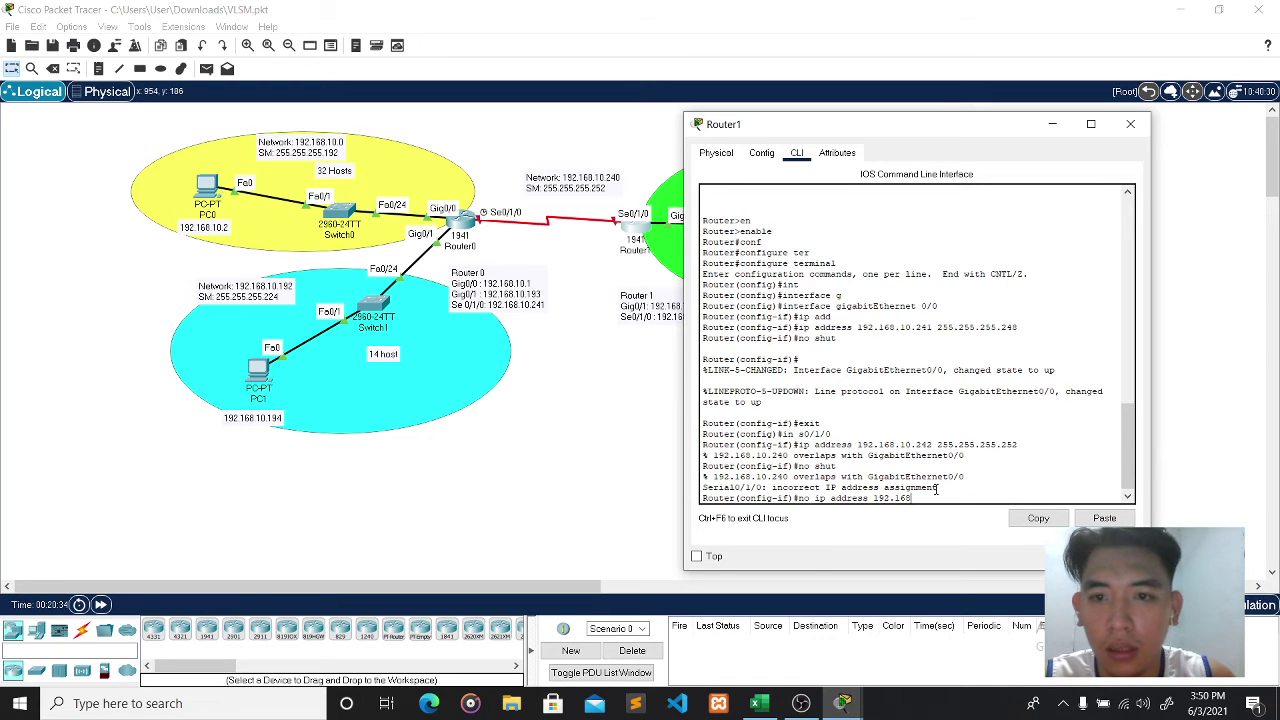
type(".10.242")
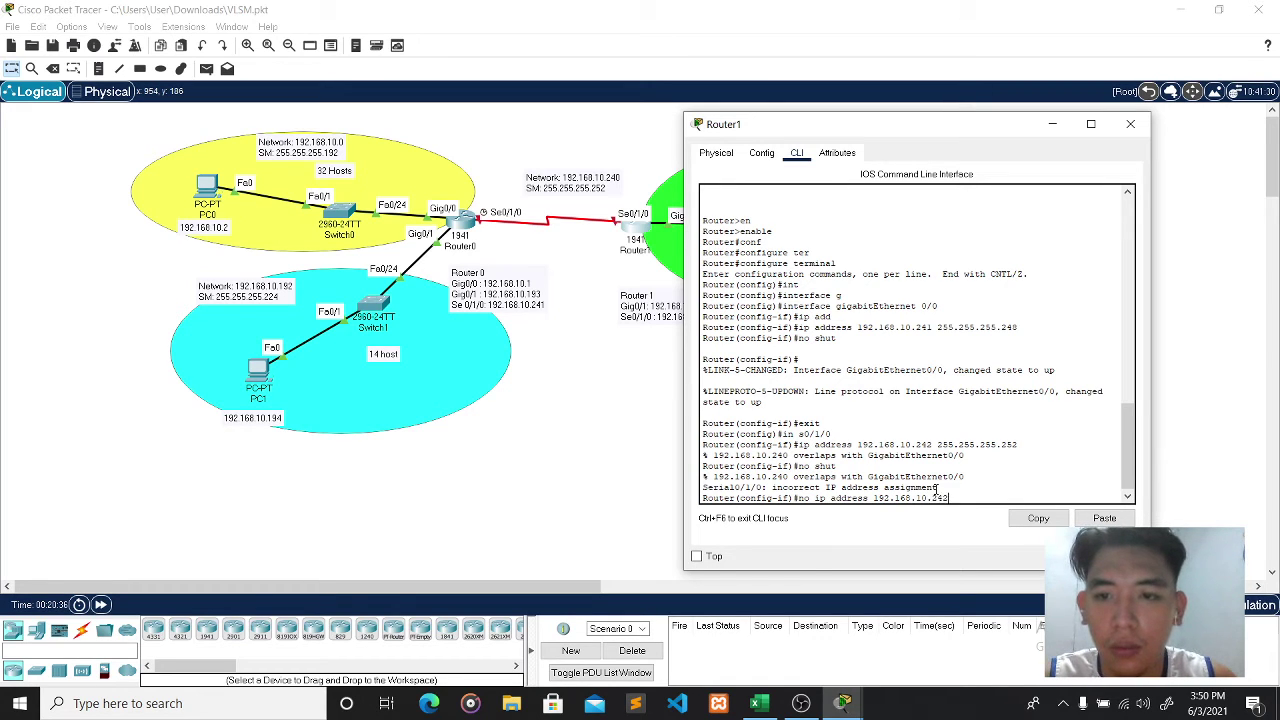
type(" 255.255")
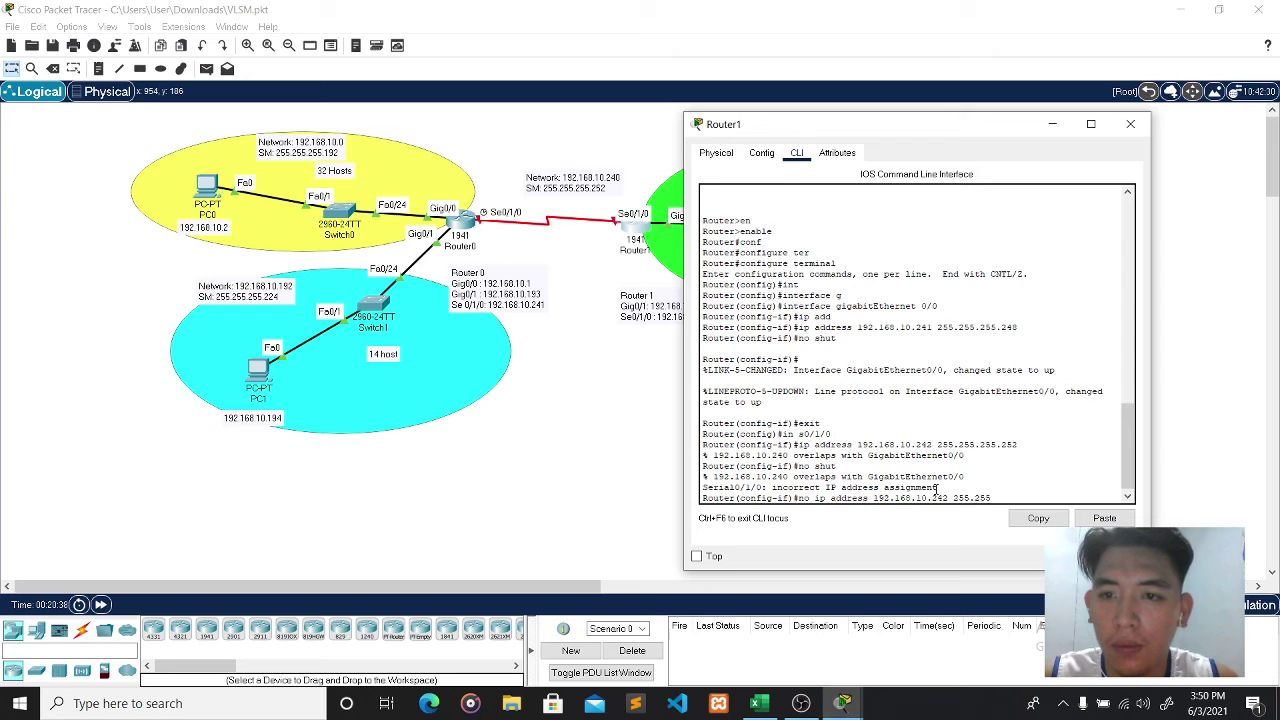
type(".2")
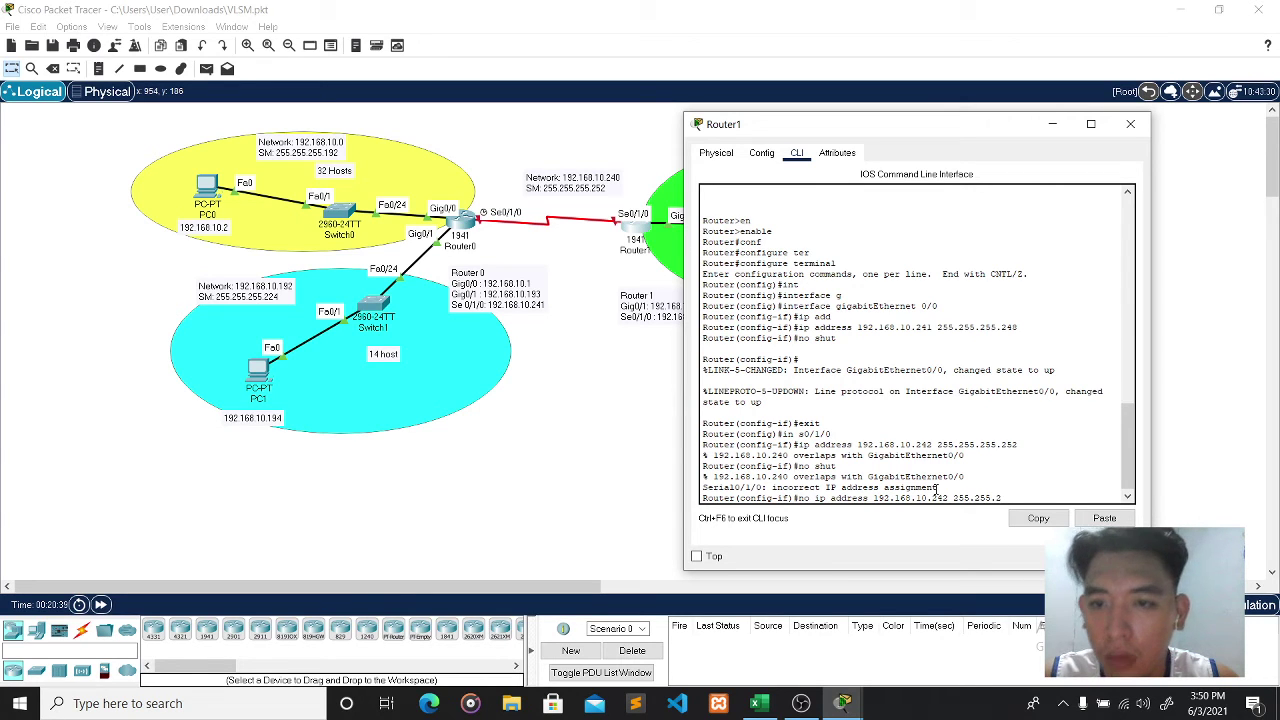
type("55.")
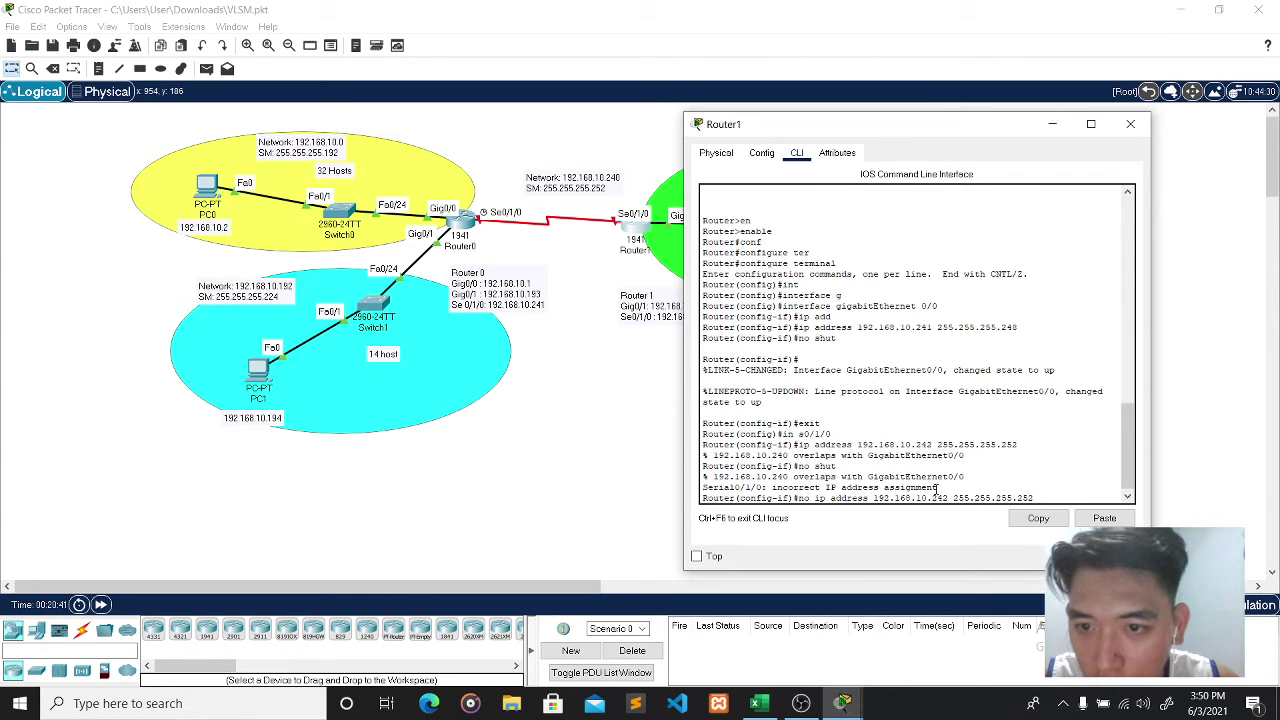
type("252")
key("Return")
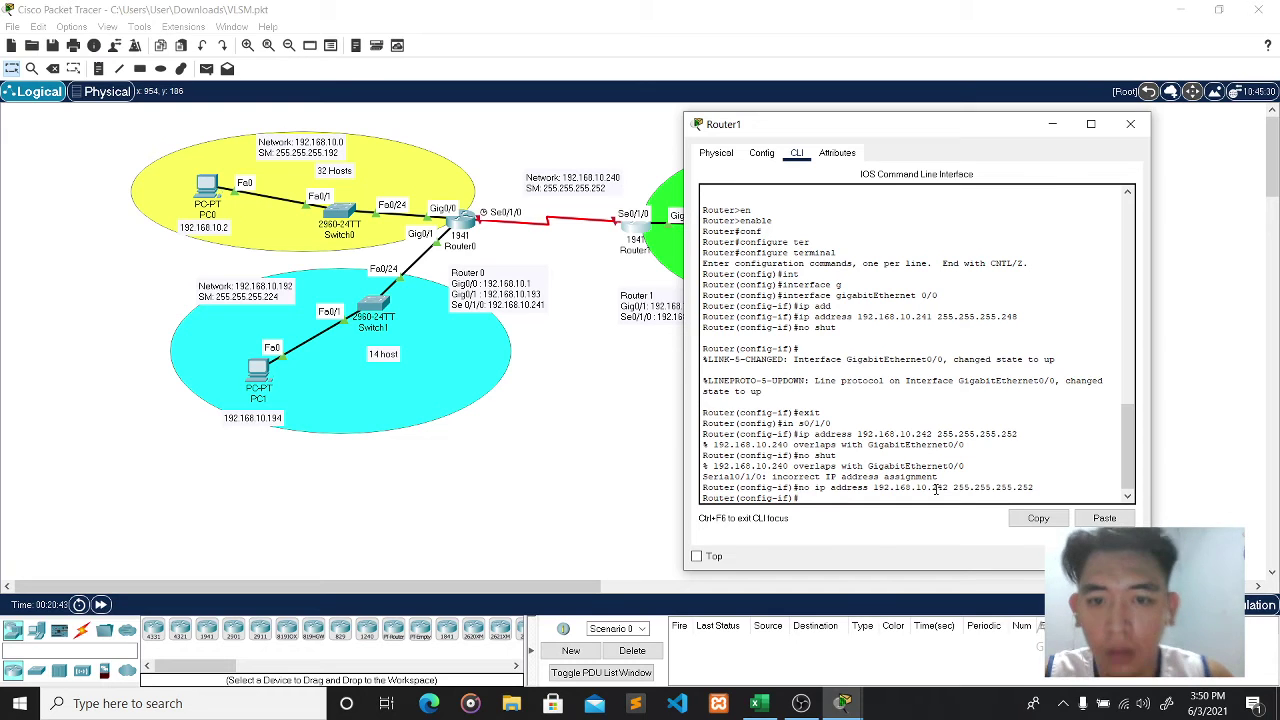
type("exit")
key("Return")
type("exit")
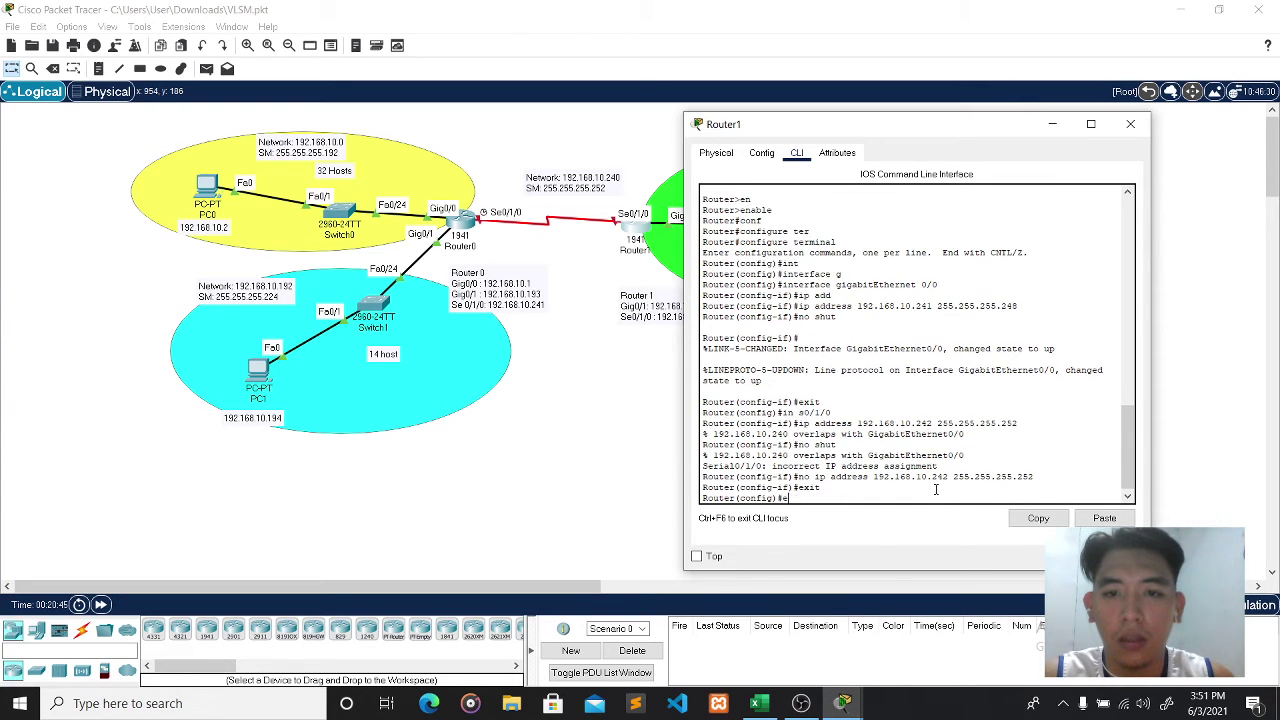
key("Return")
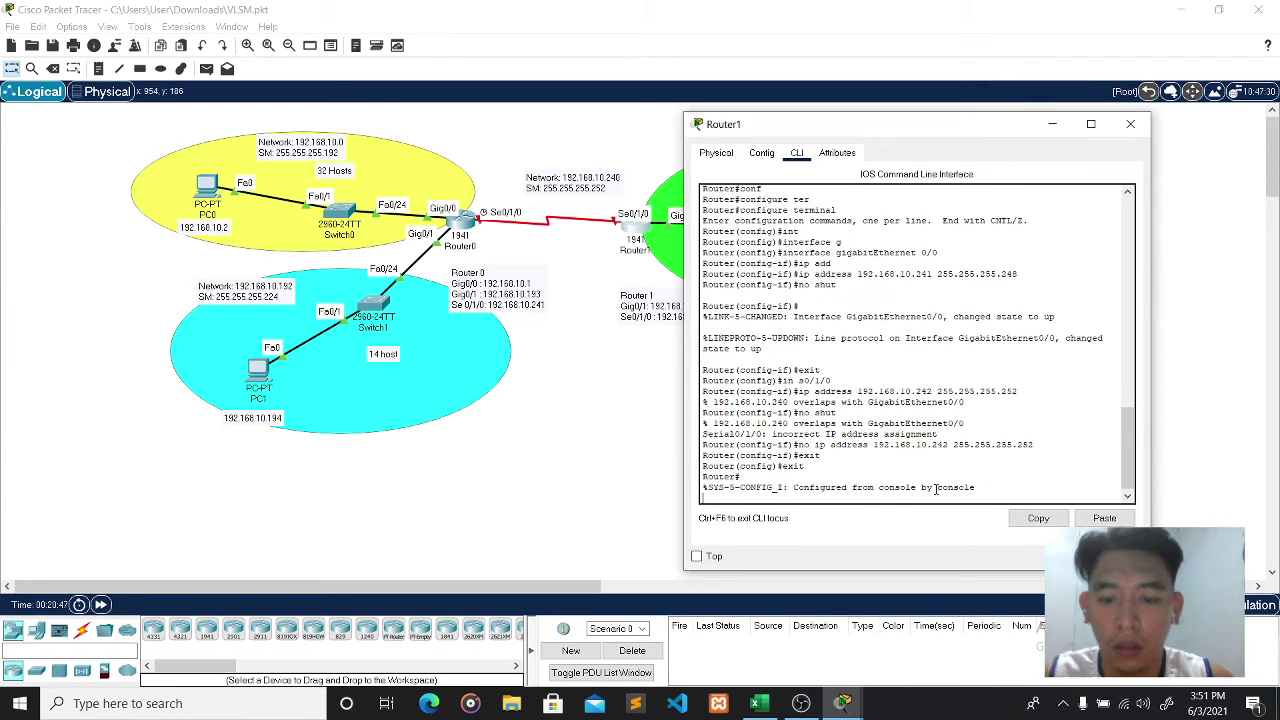
- Reopen Router1's command line and enter global configuration mode
left_click(1130, 124)
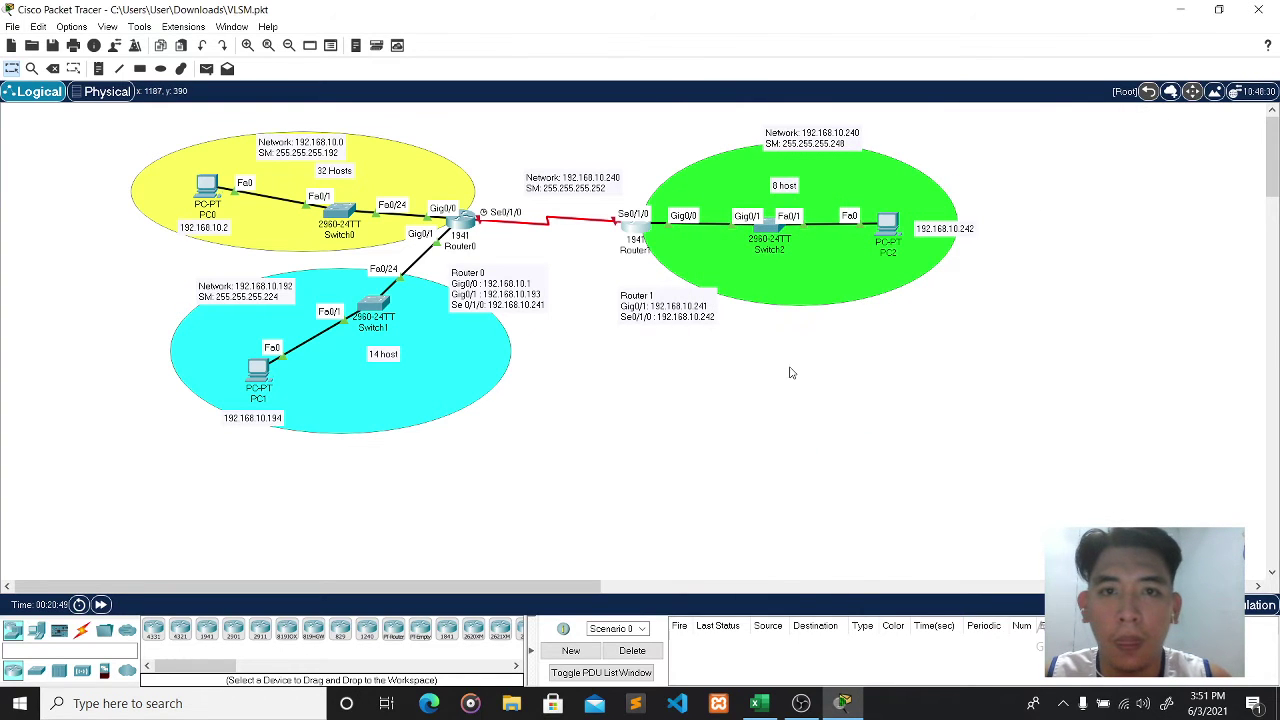
mouse_move(637, 227)
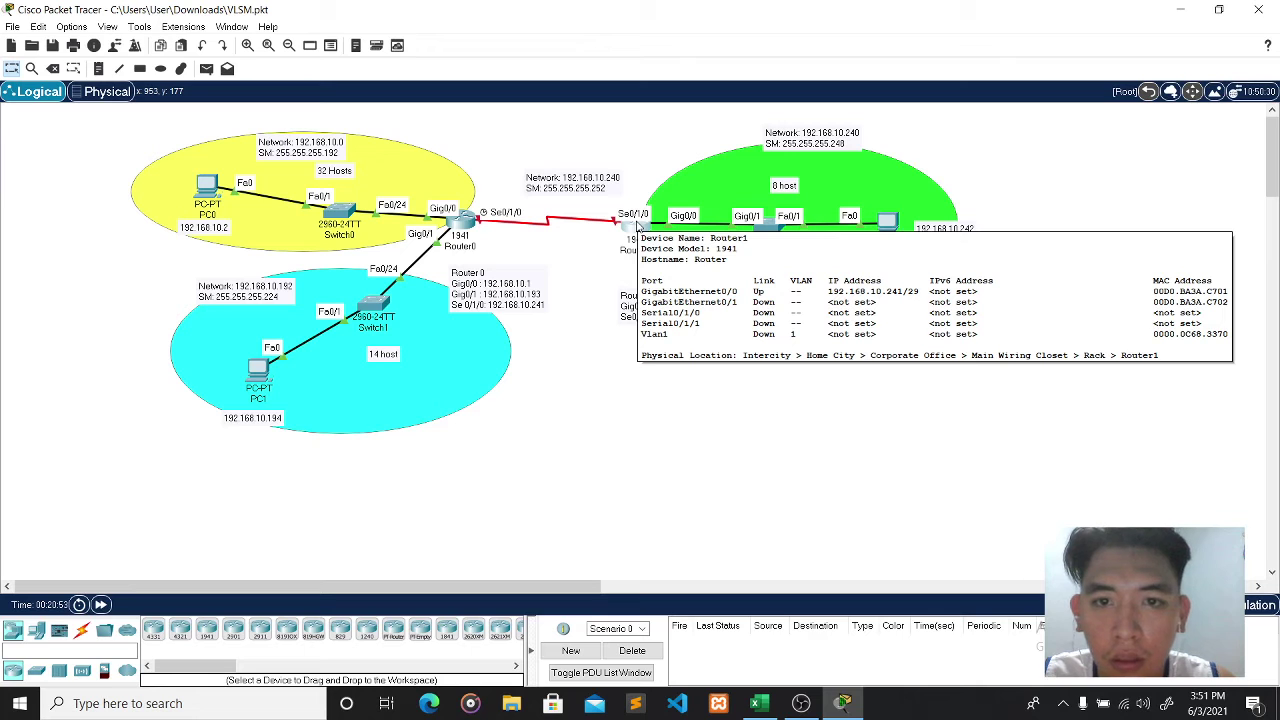
left_click(637, 227)
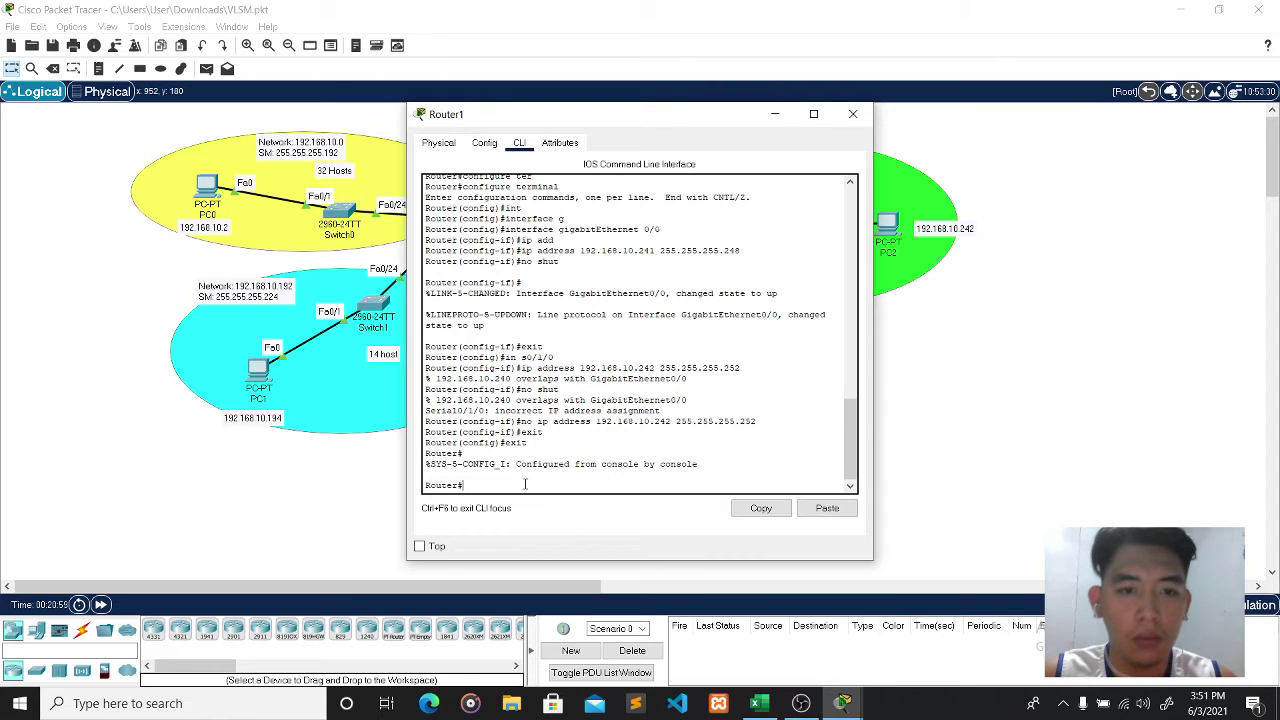
type("conf")
key("Tab")
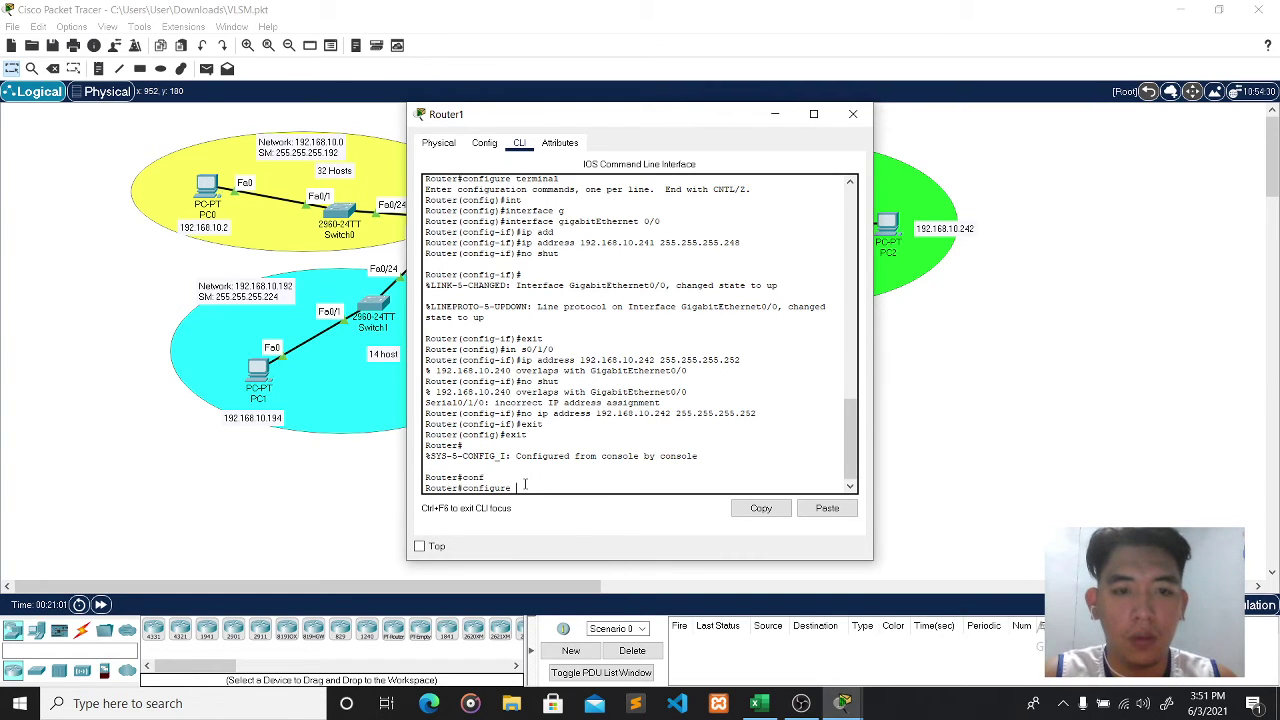
type("ter")
key("Tab")
key("Return")
- Select Router1's Serial0/1/0 and begin entering ip address 192.168.10.242
type("int")
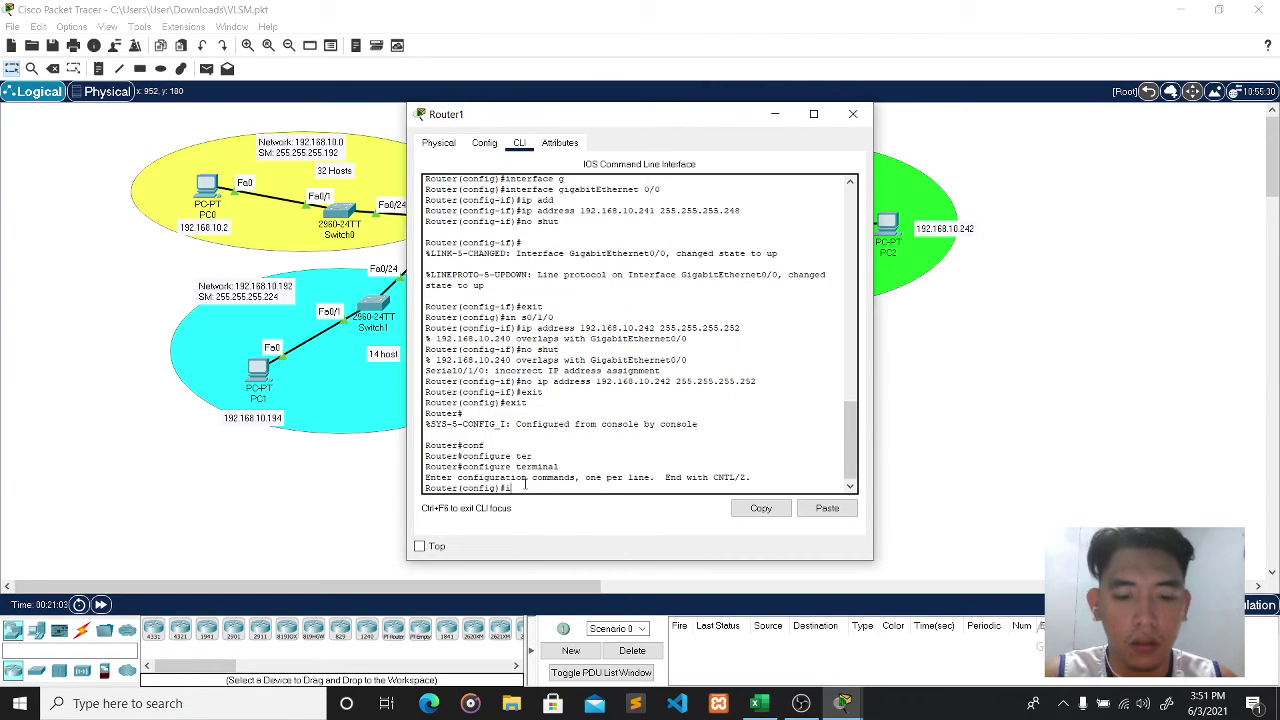
key("Tab")
type("se")
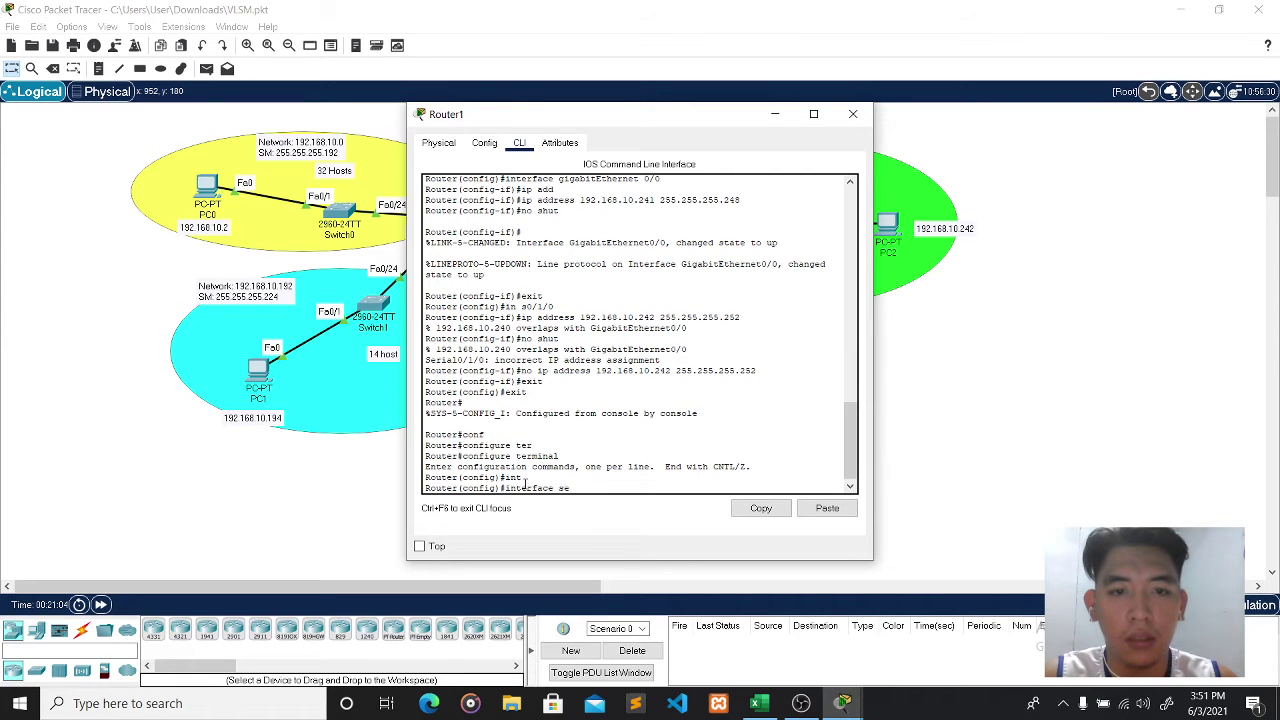
type("r")
key("Tab")
type("0")
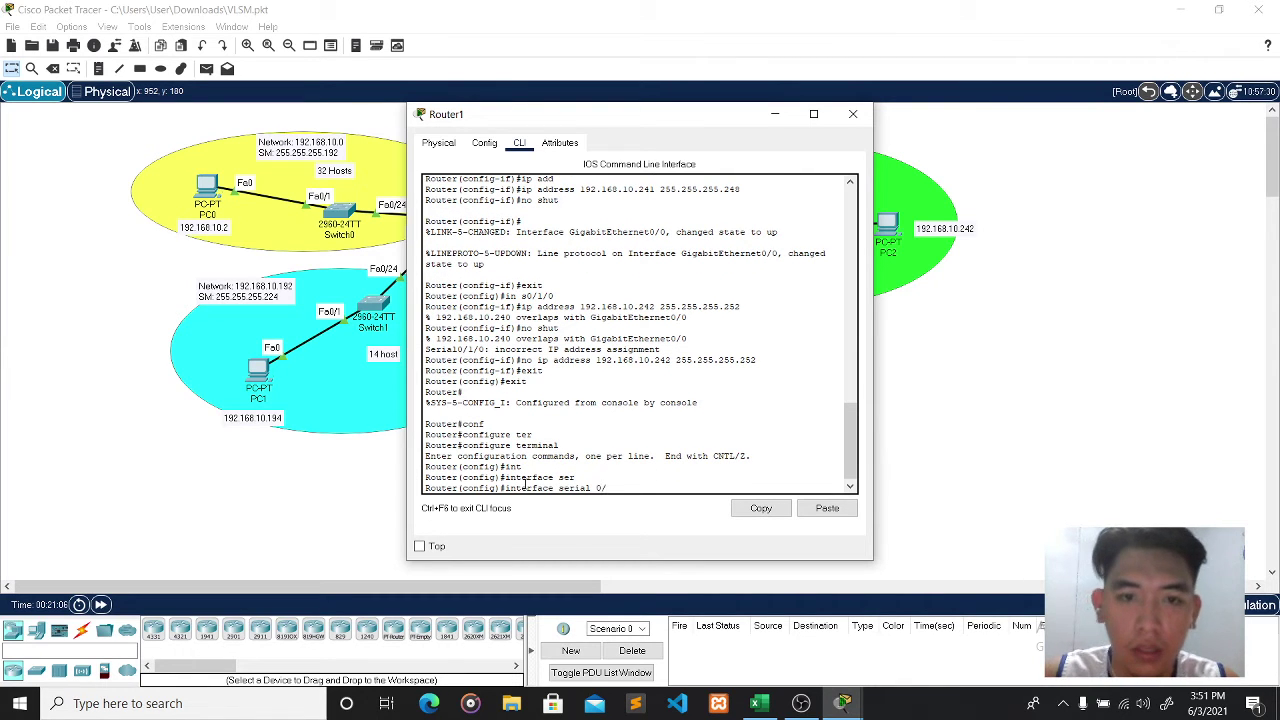
left_click_drag(603, 119, 911, 146)
type("/")
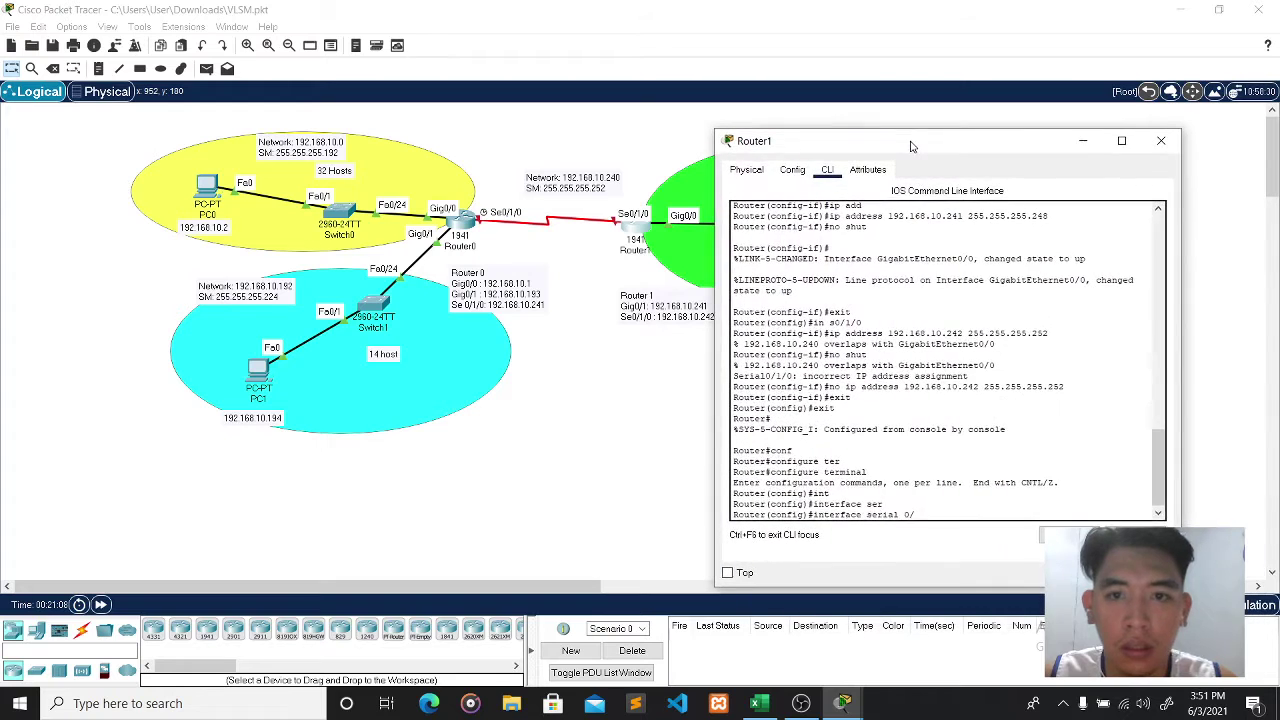
type("1/0")
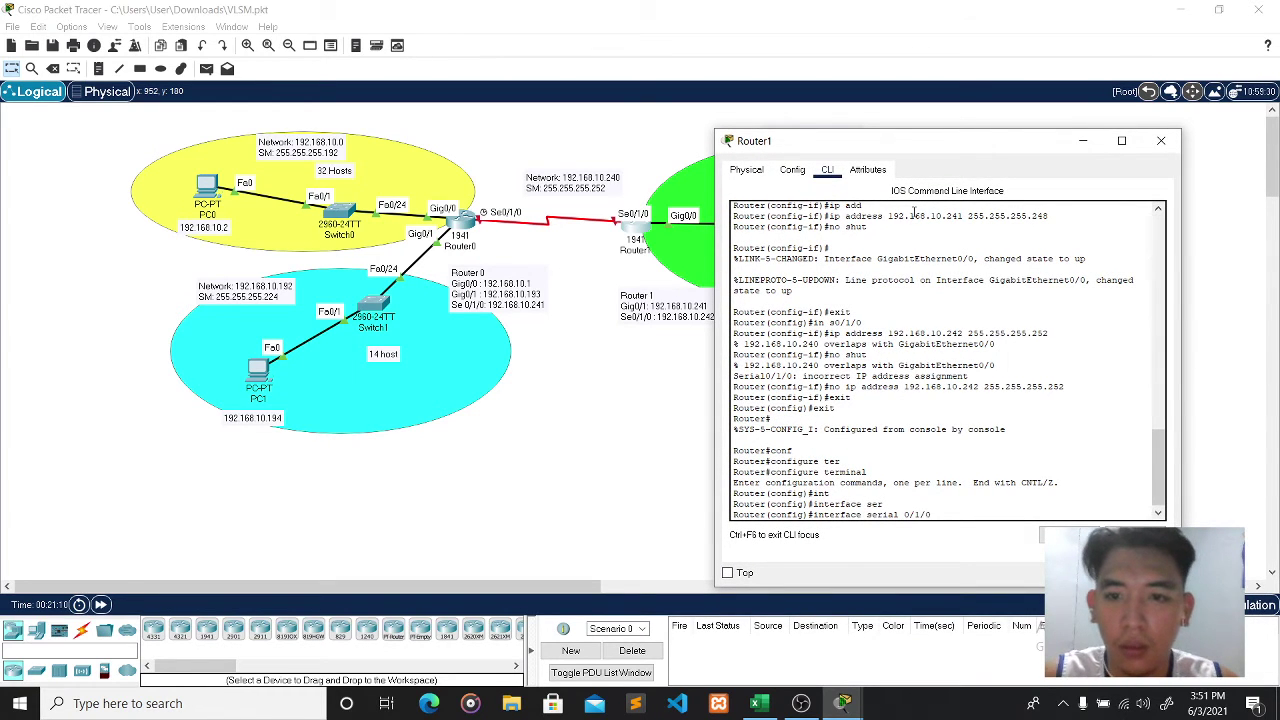
key("Return")
type("ip add")
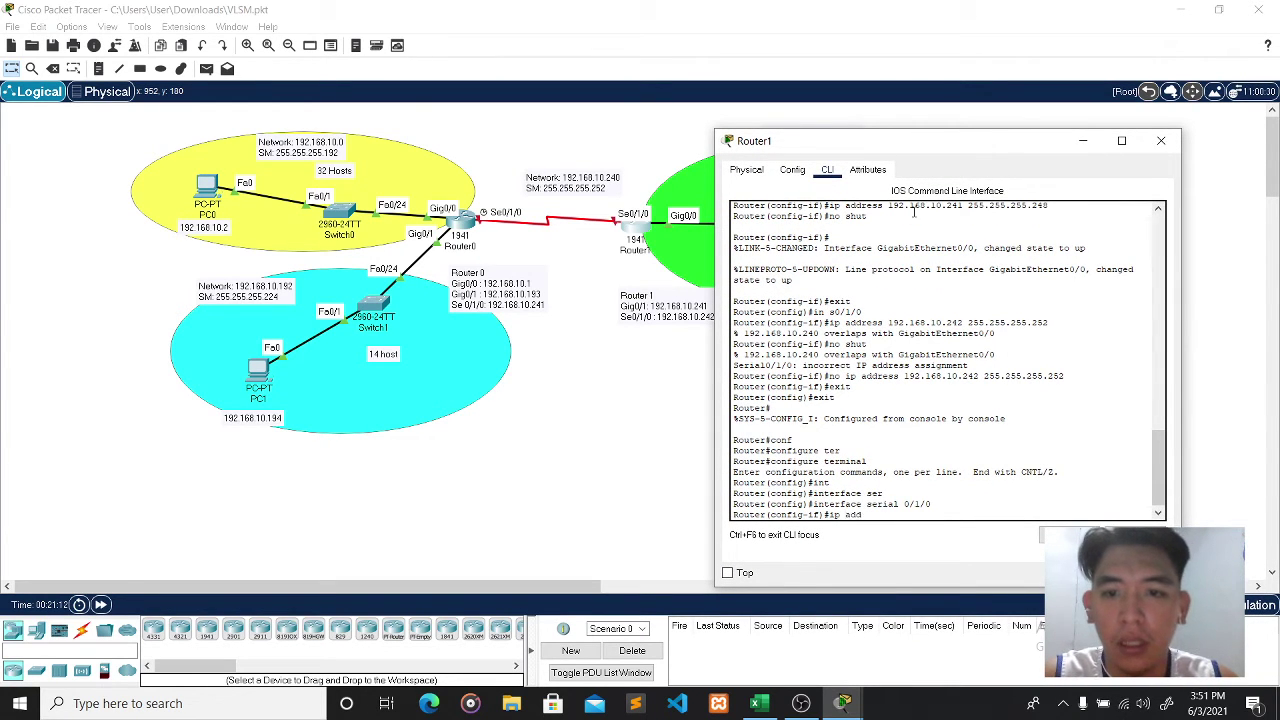
type("ress 19")
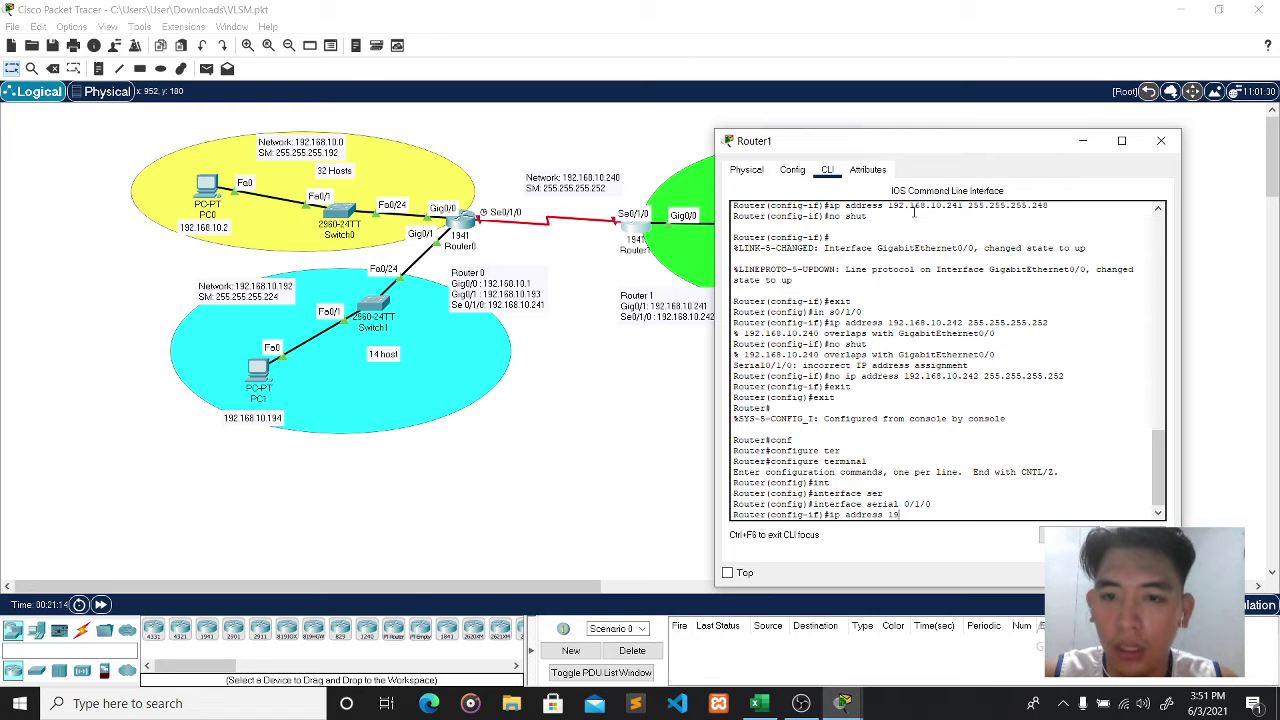
type("2.168.1")
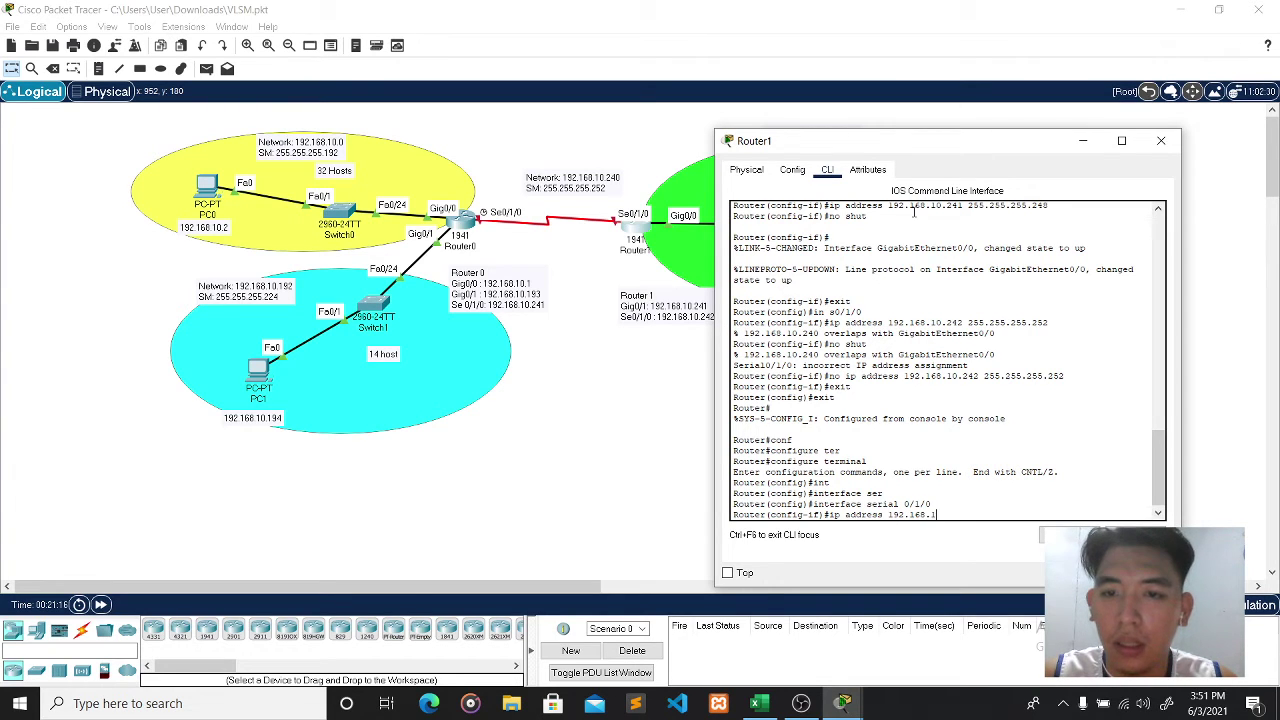
type("0")
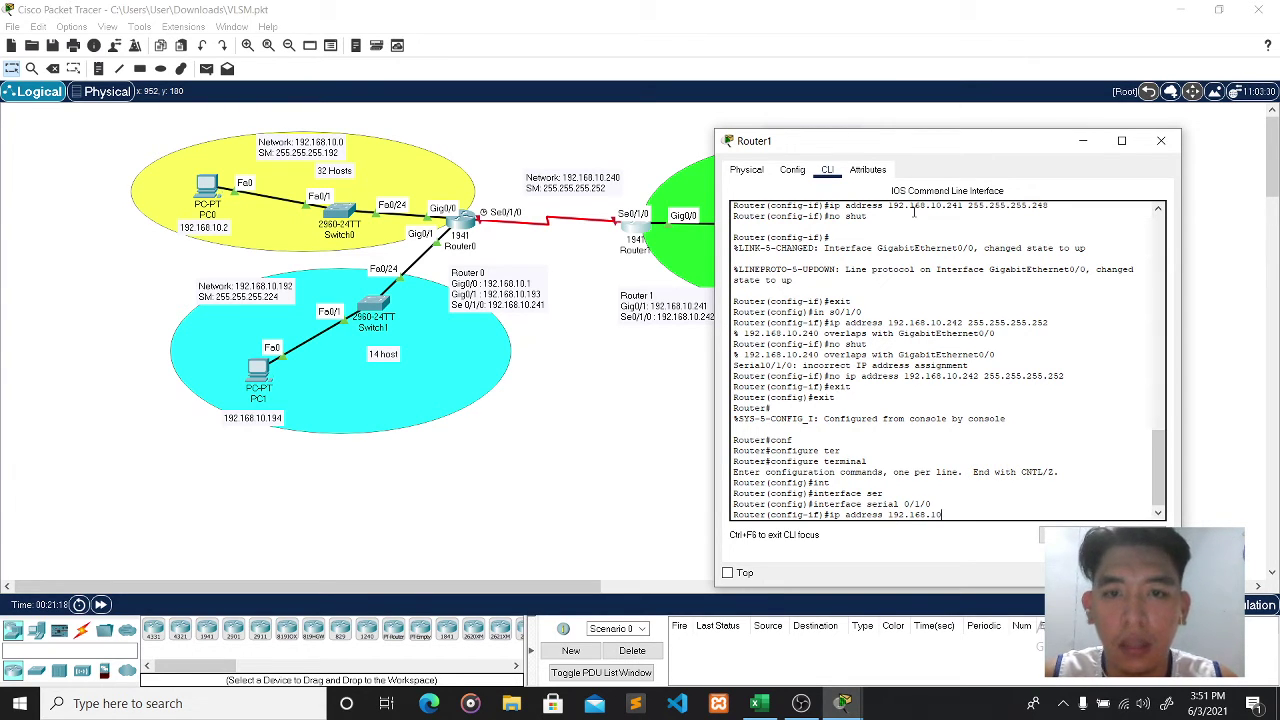
type(".24")
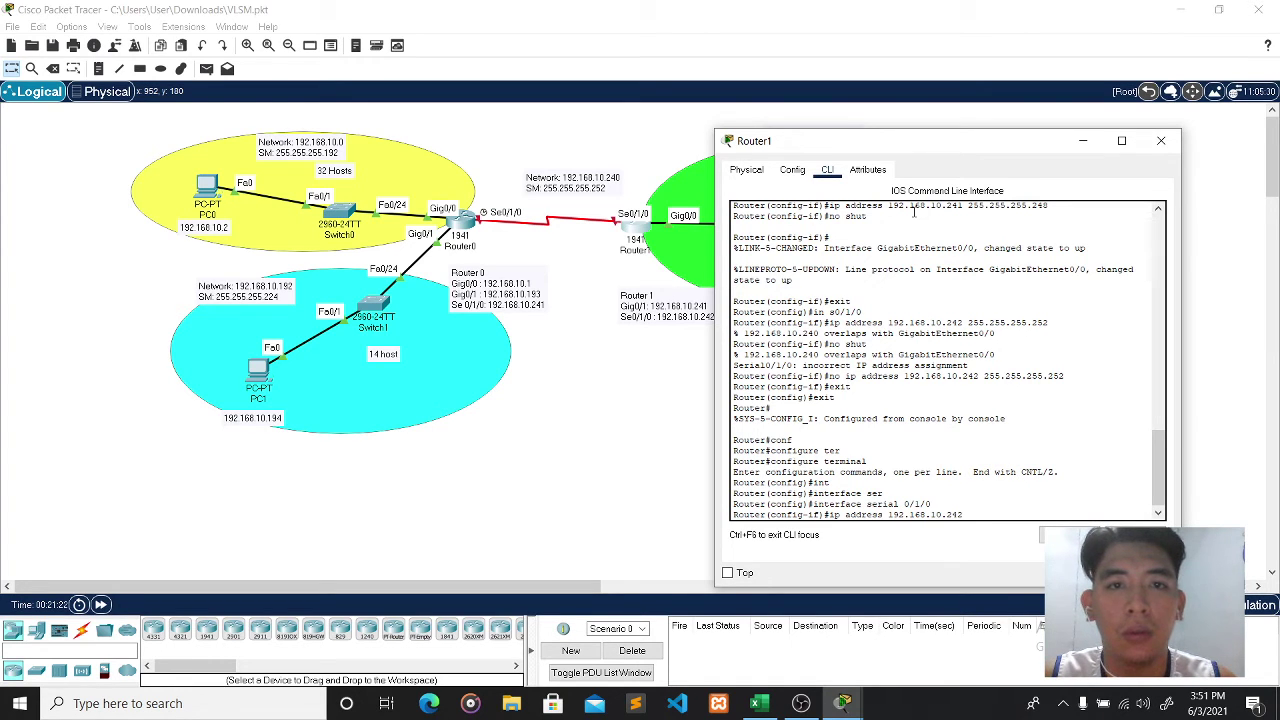
type("2")
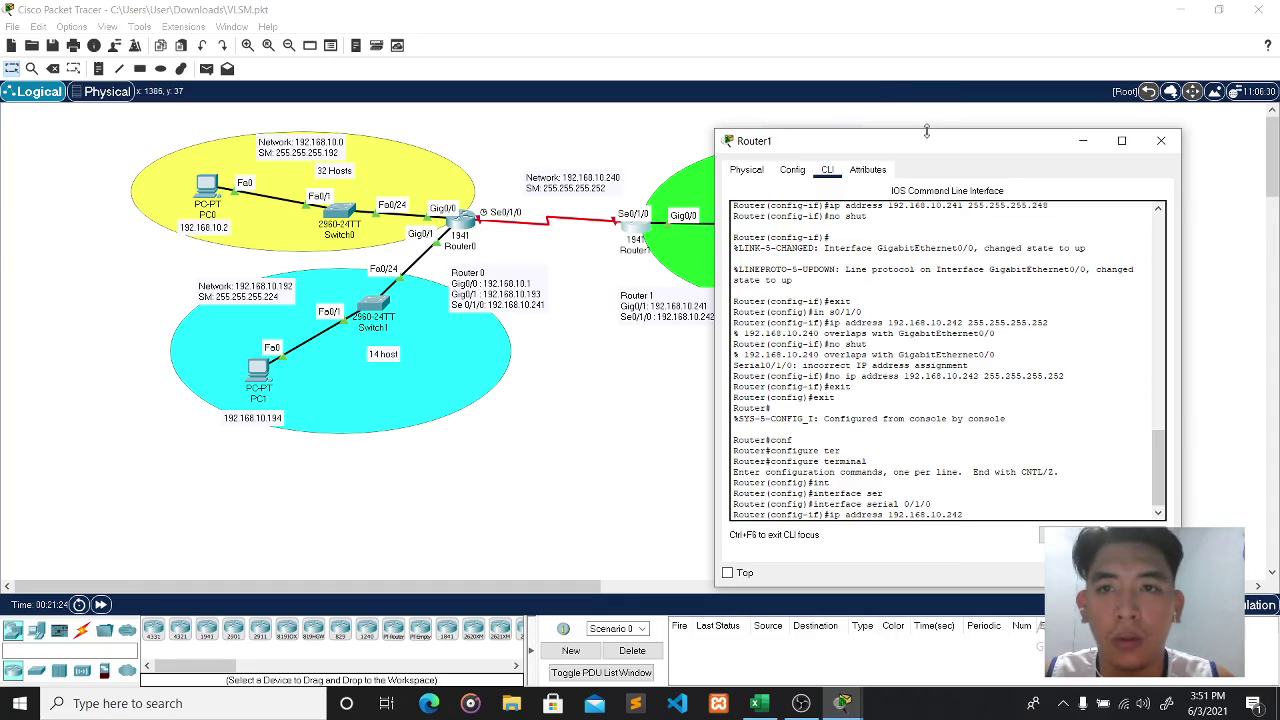
- Reposition Router1's console window to uncover the green network
left_click_drag(934, 146, 960, 149)
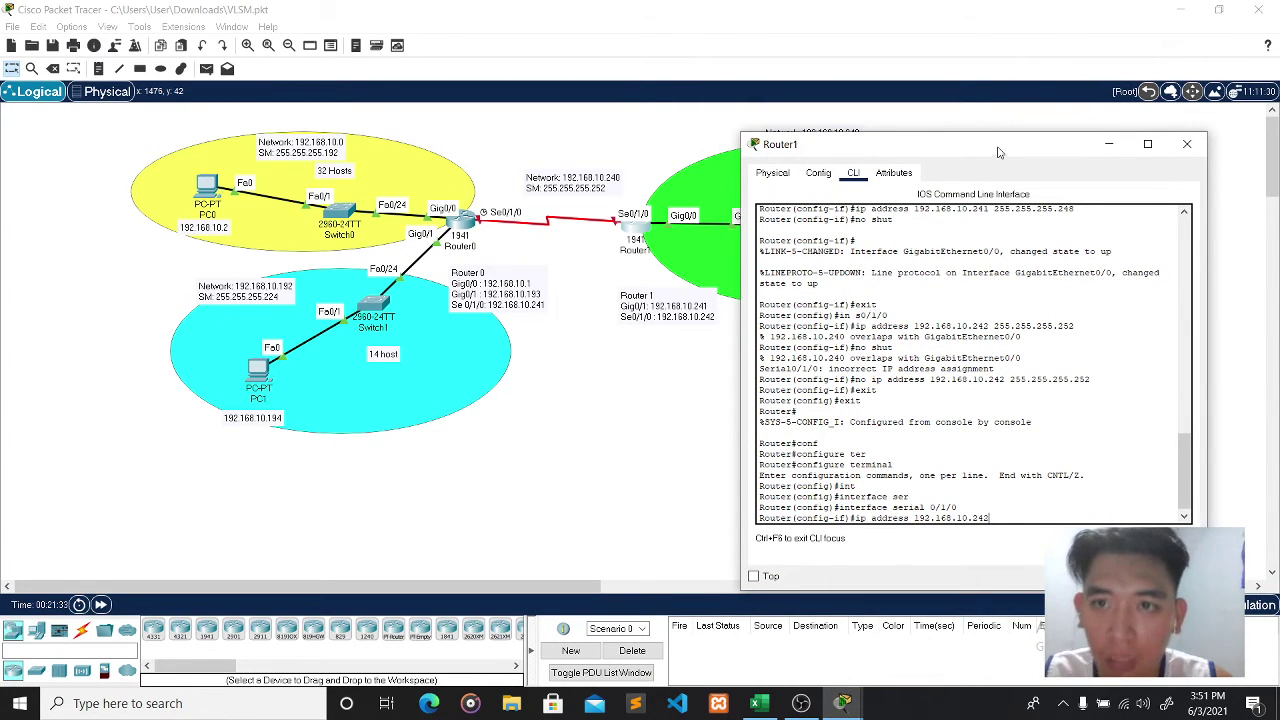
left_click_drag(1000, 150, 855, 326)
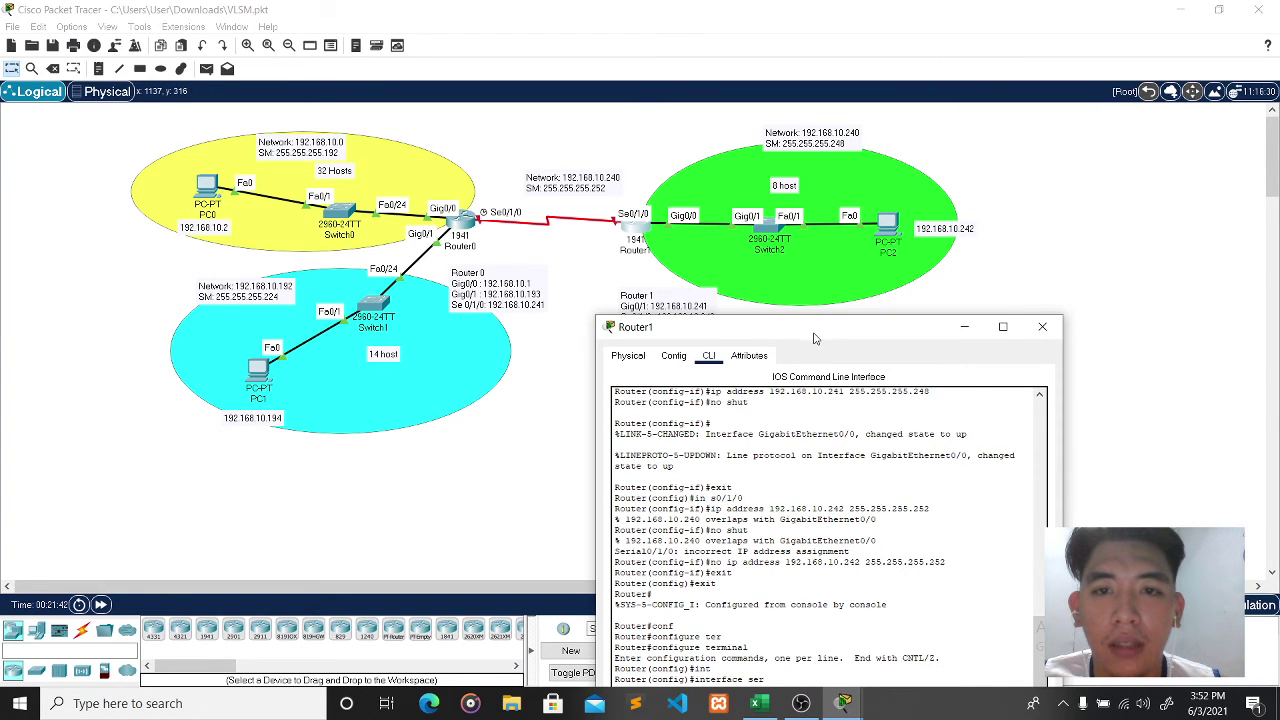
left_click_drag(814, 336, 836, 227)
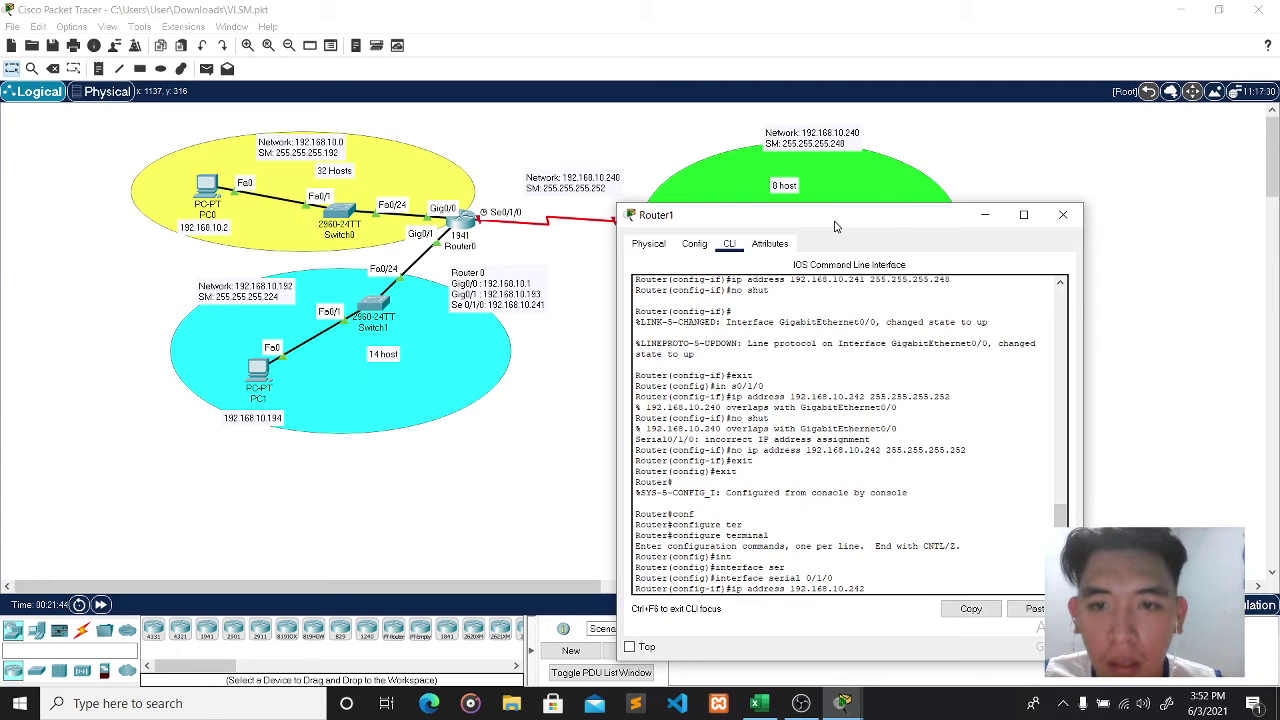
left_click_drag(836, 227, 845, 186)
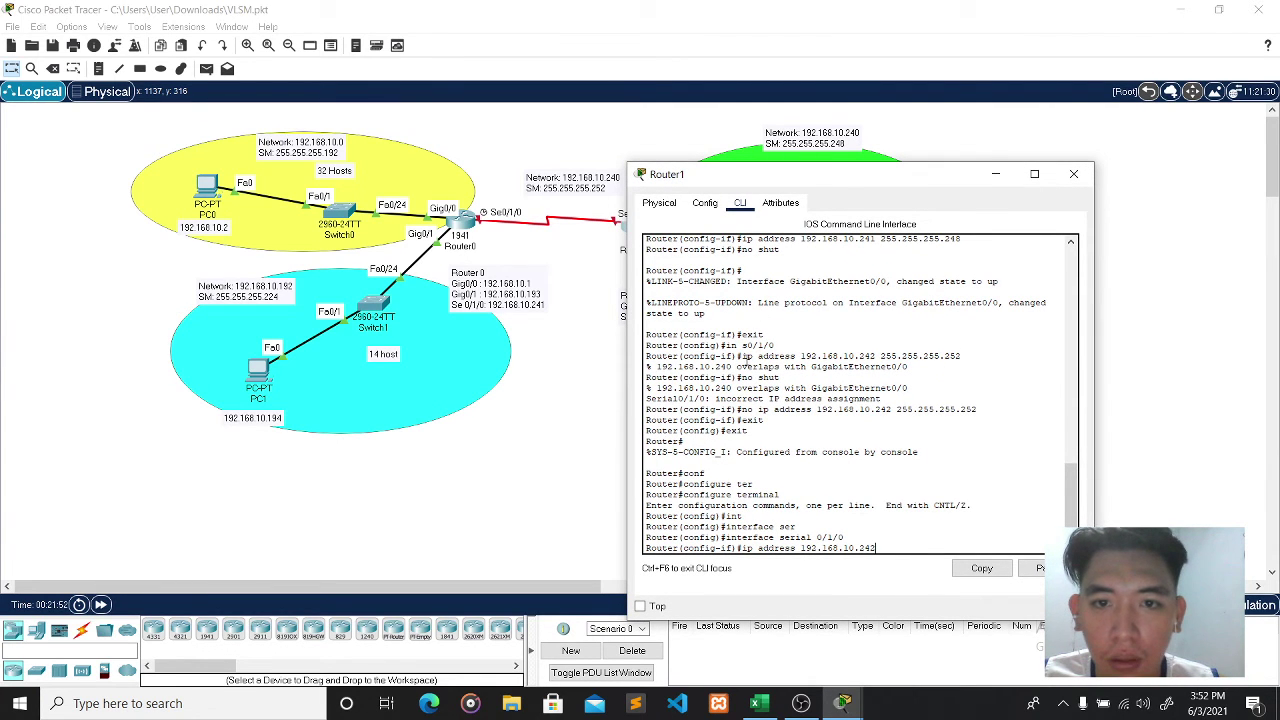
scroll(787, 357, "up", 1)
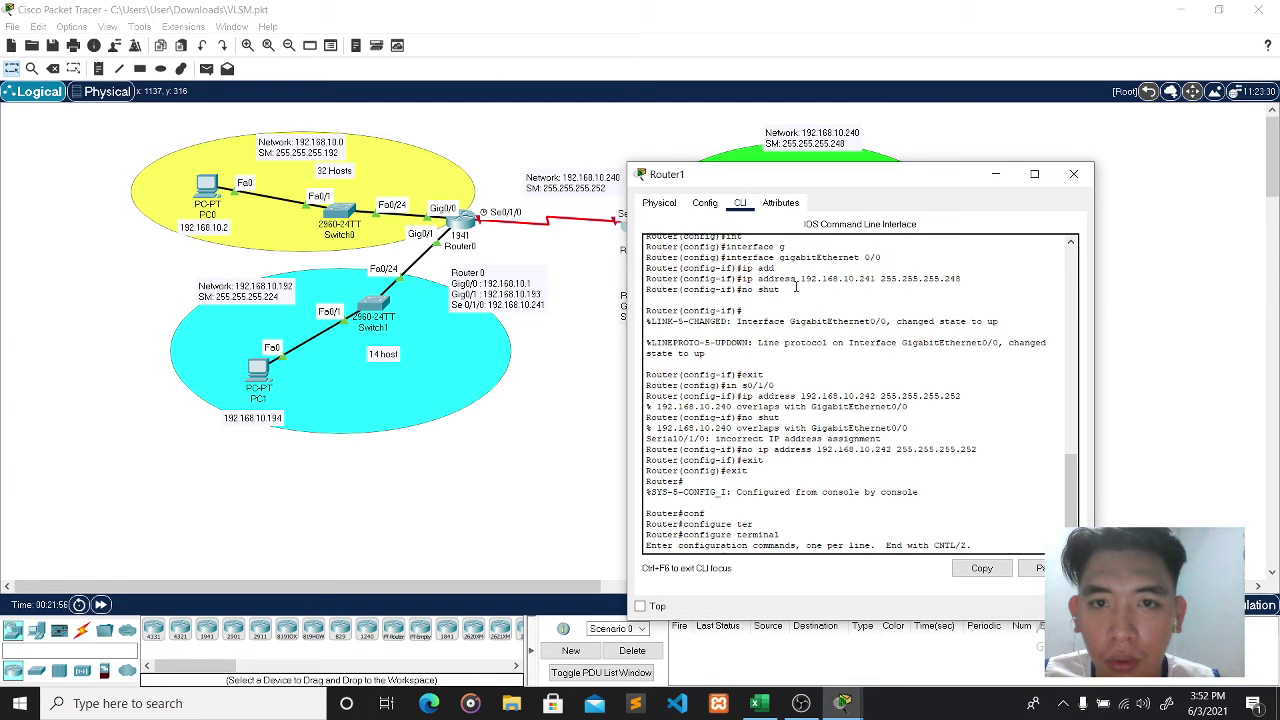
scroll(913, 497, "down", 1)
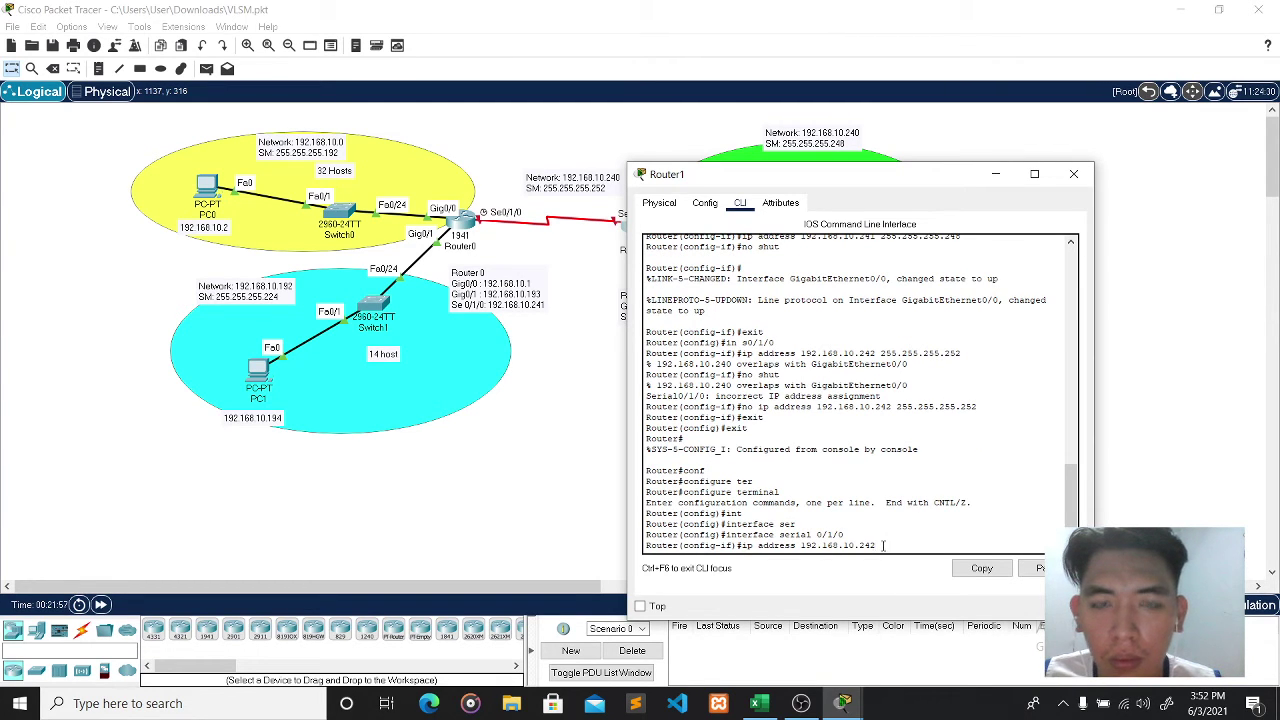
scroll(857, 290, "up", 1)
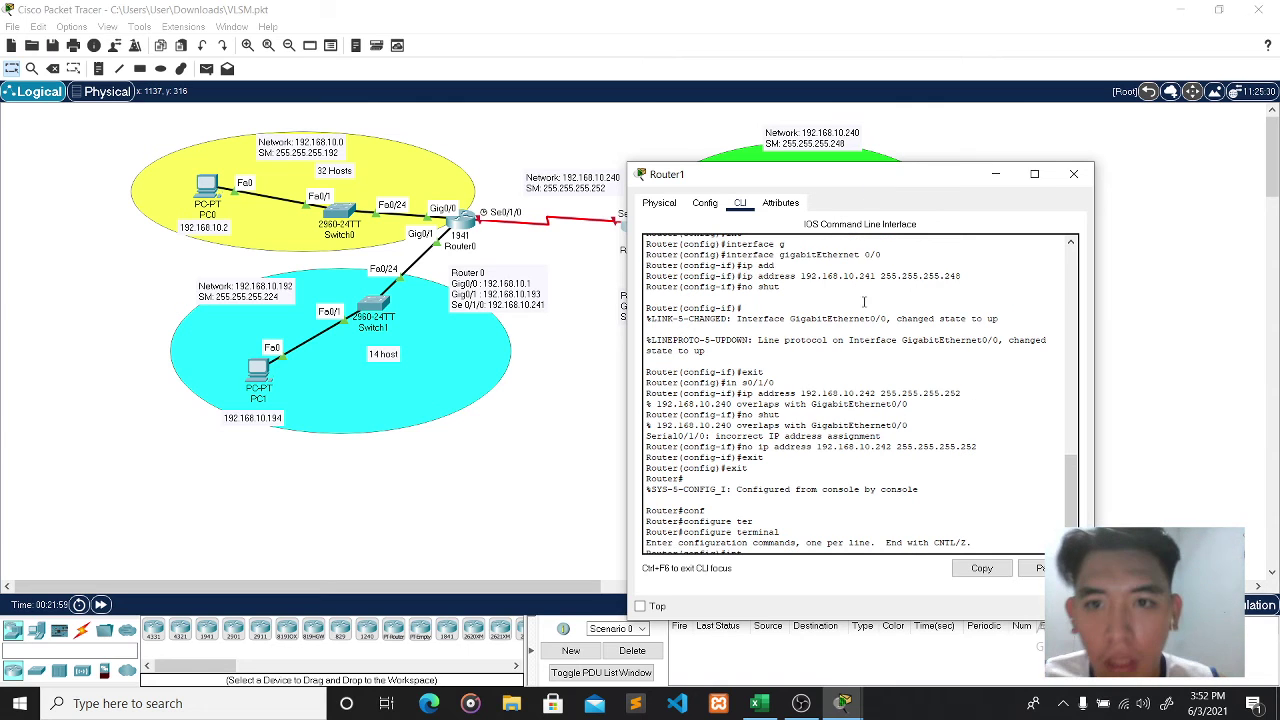
left_click_drag(869, 177, 813, 370)
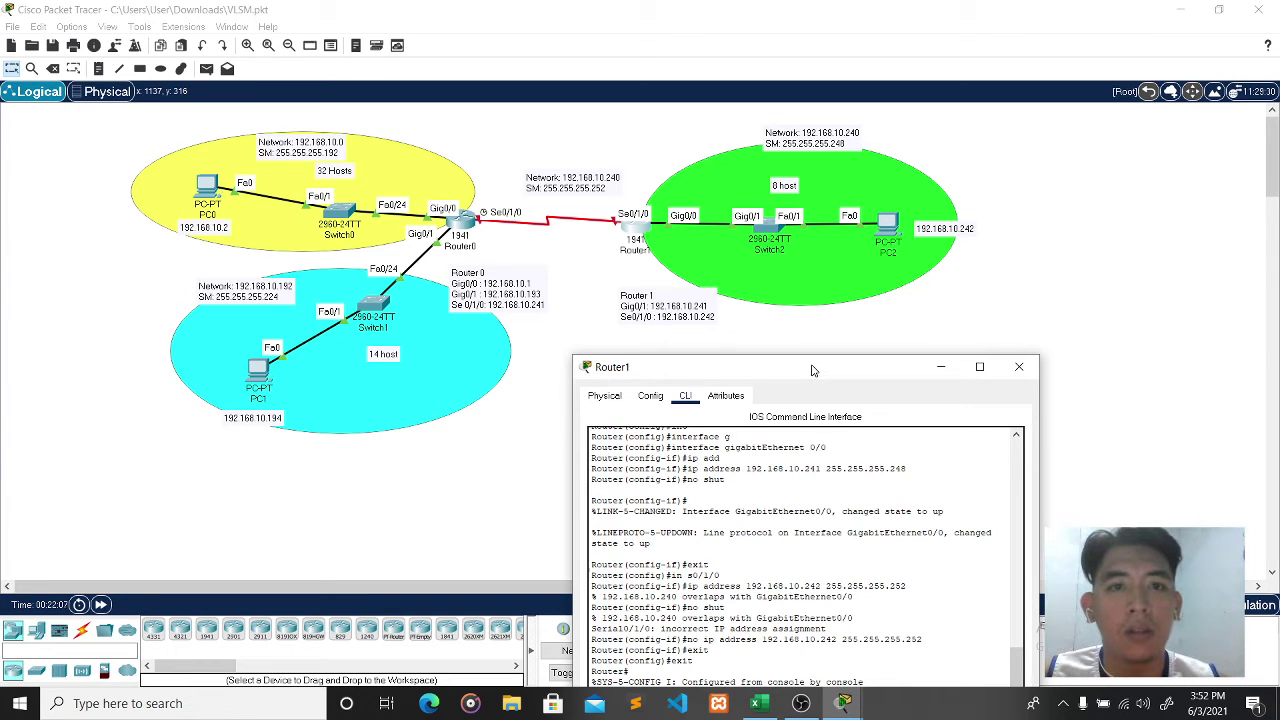
left_click_drag(813, 370, 825, 362)
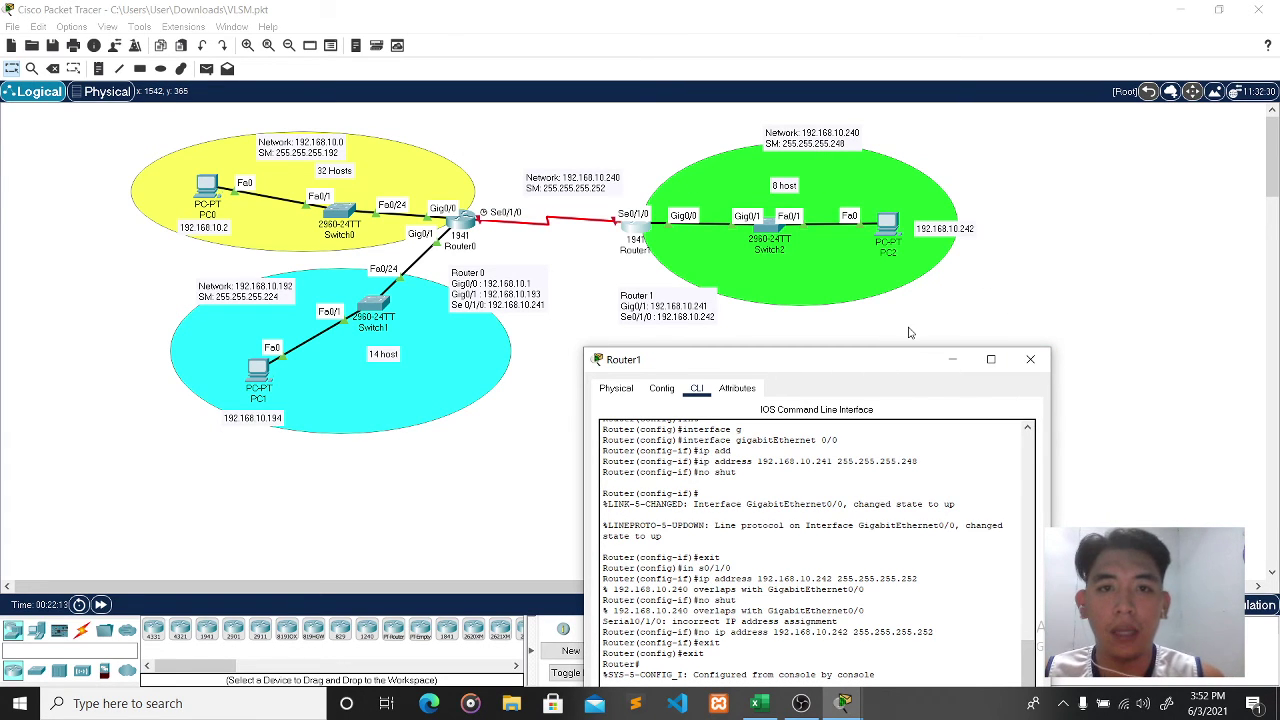
left_click_drag(875, 359, 951, 271)
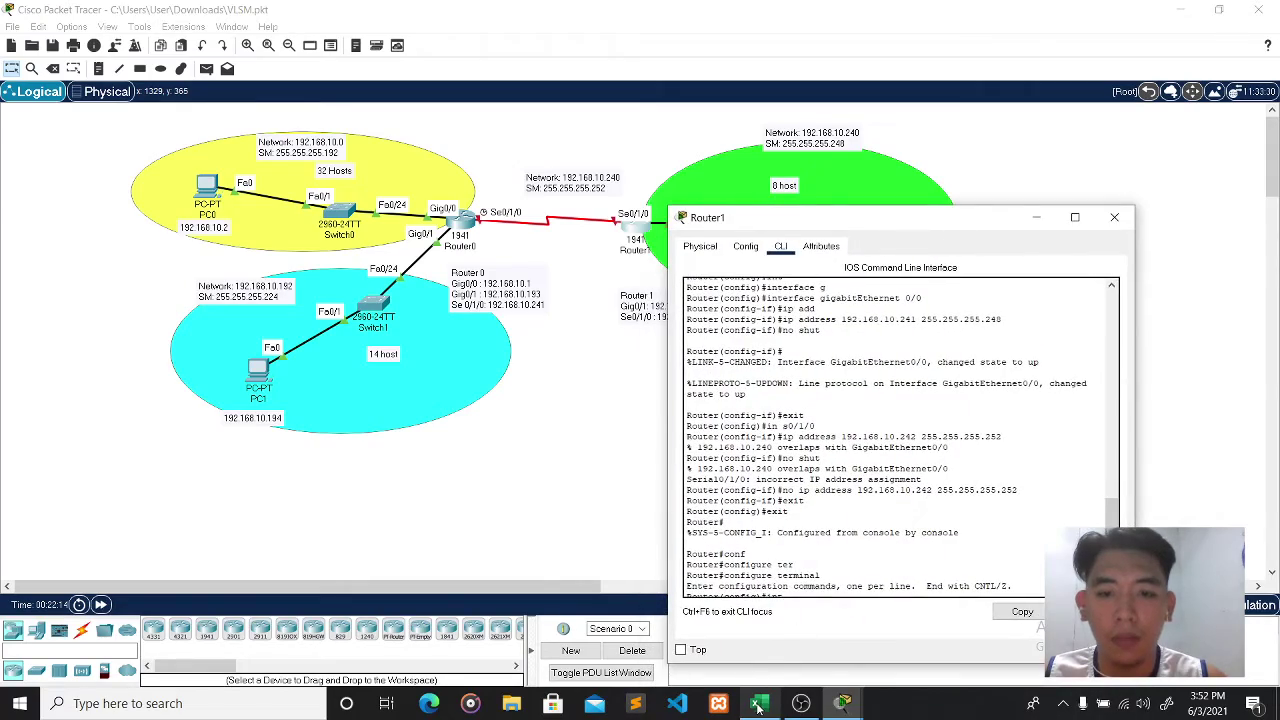
- Check the Excel VLSM table, close Router1's console, and relabel the green network 192.168.10.224
left_click(758, 706)
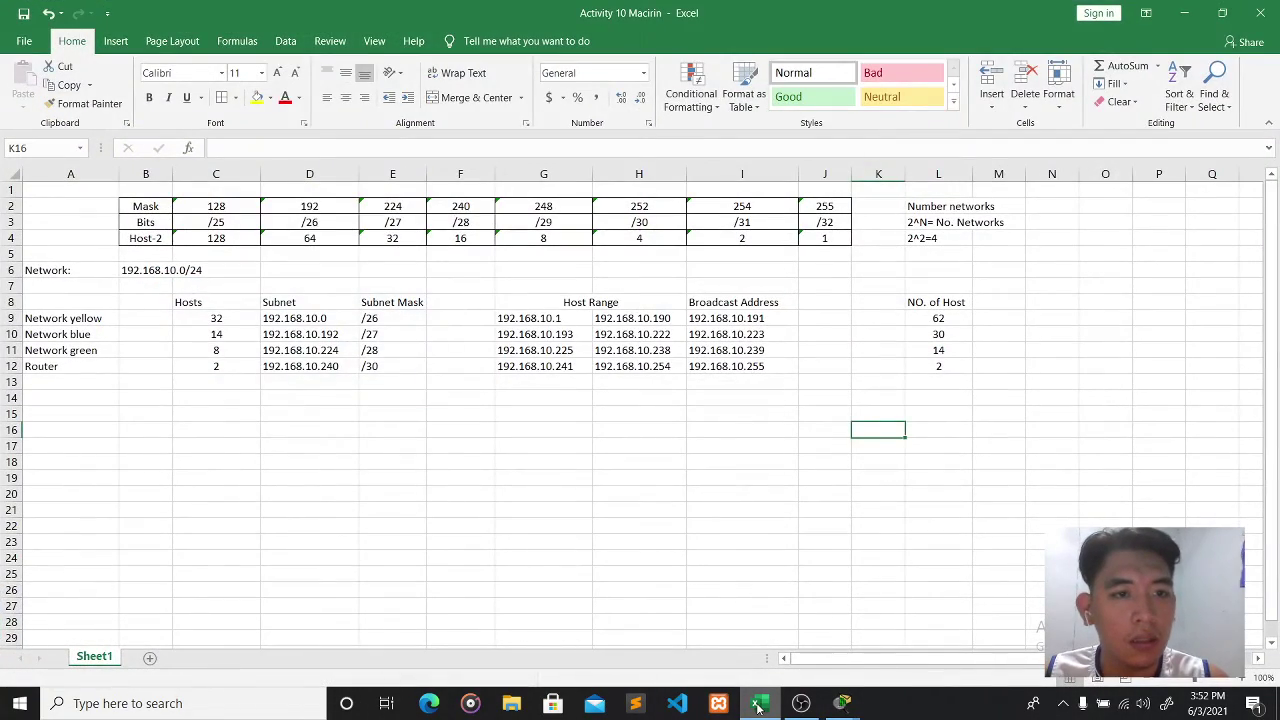
left_click(758, 706)
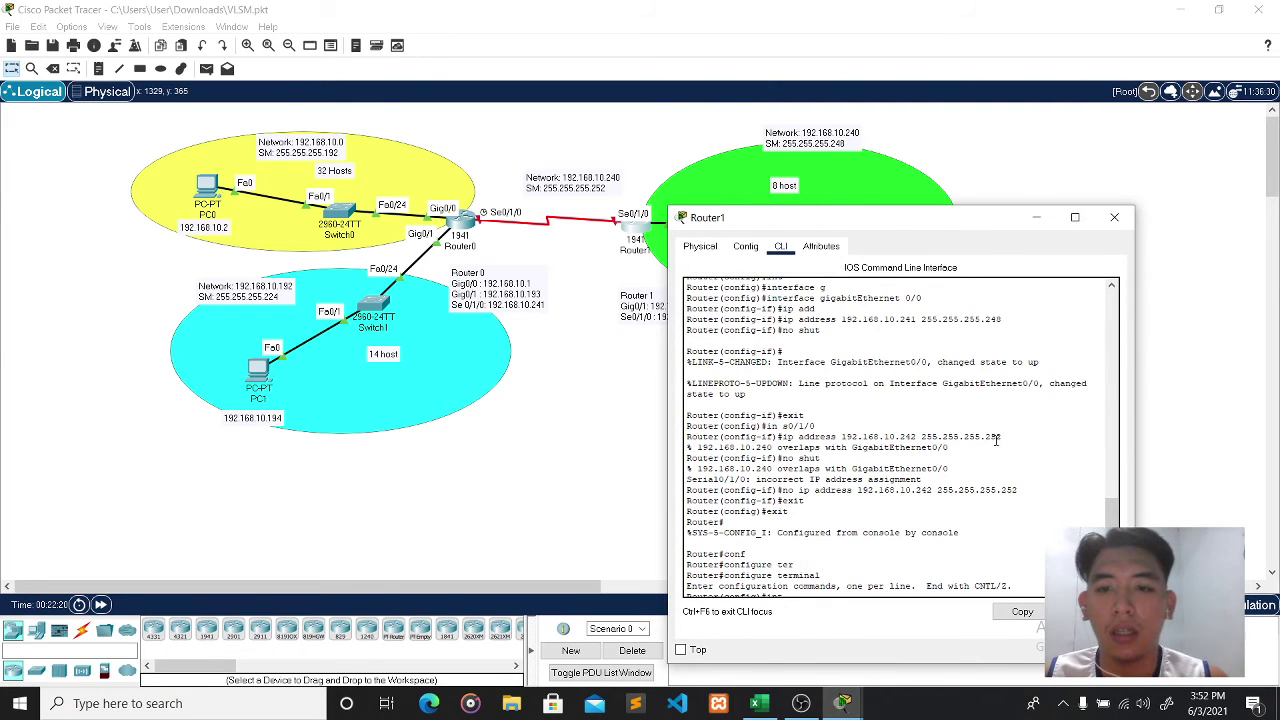
left_click(1110, 222)
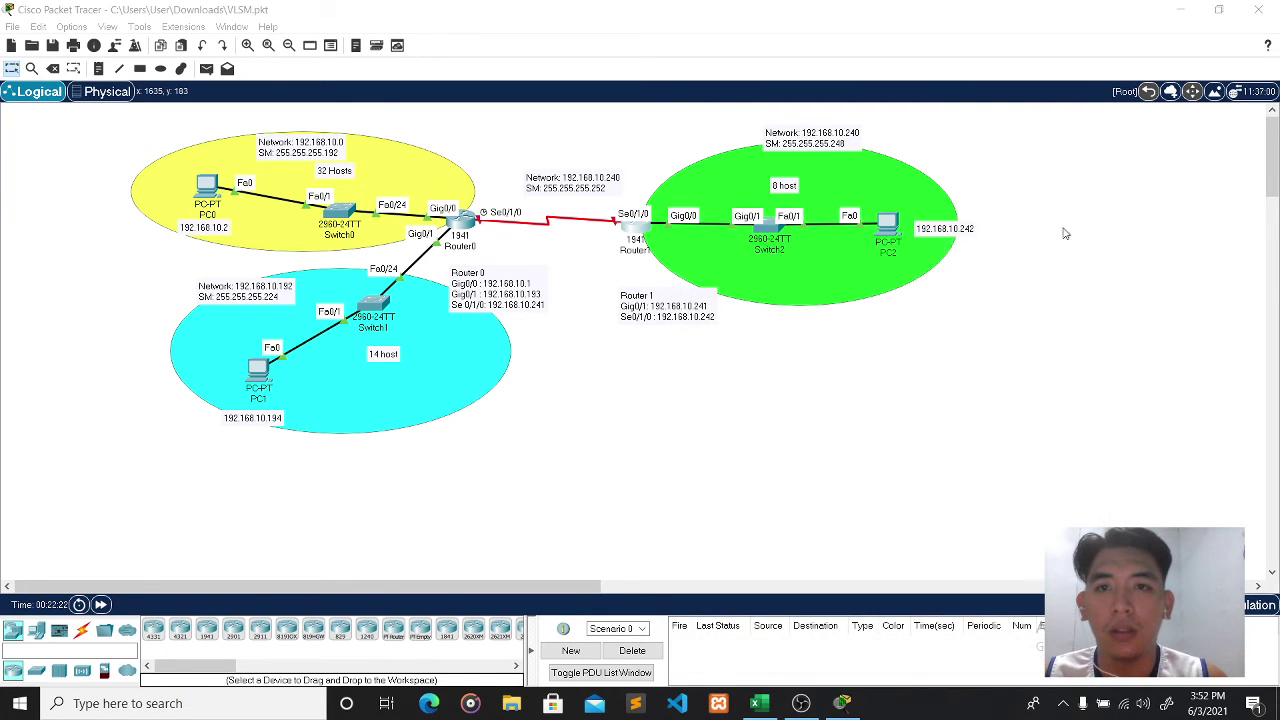
left_click(856, 131)
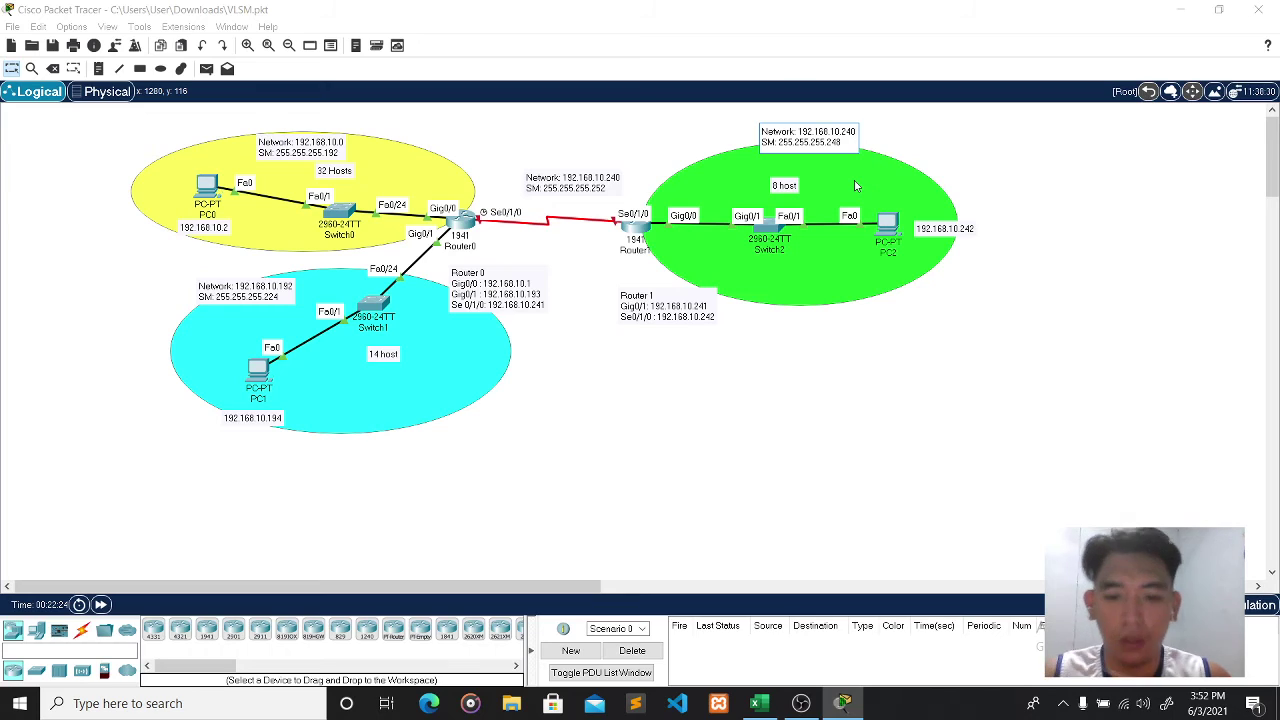
left_click(760, 703)
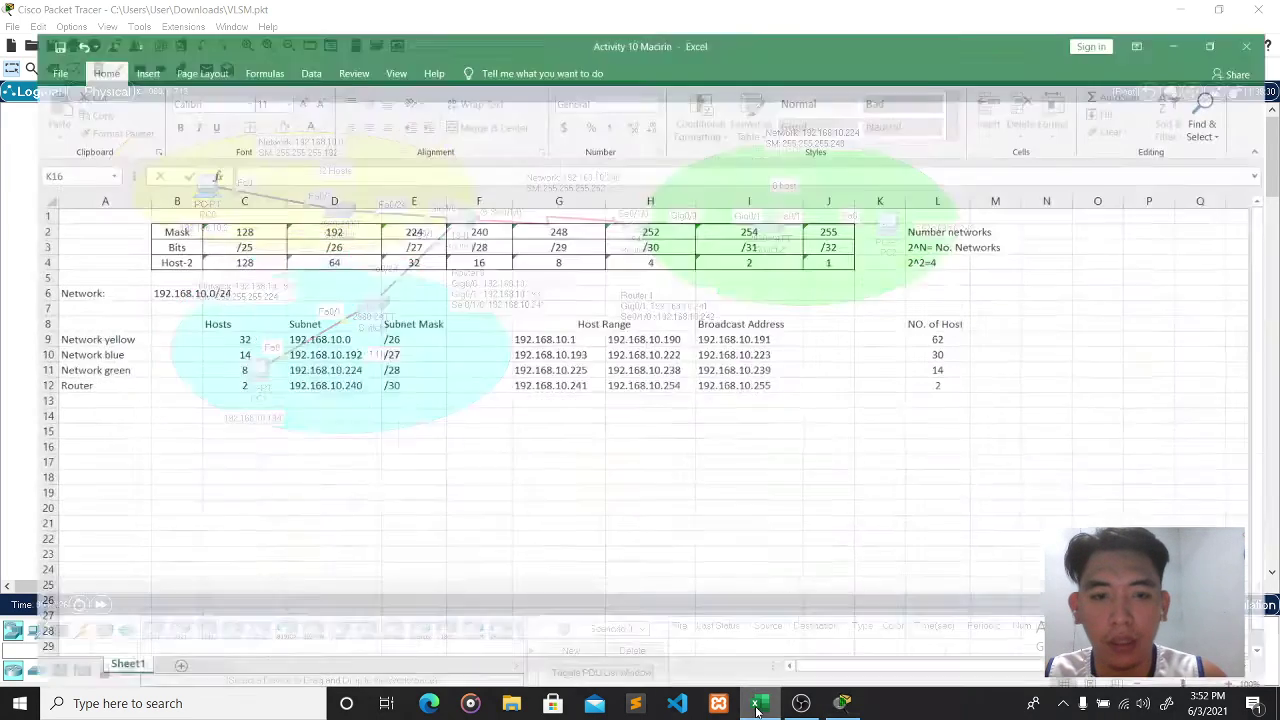
left_click(760, 703)
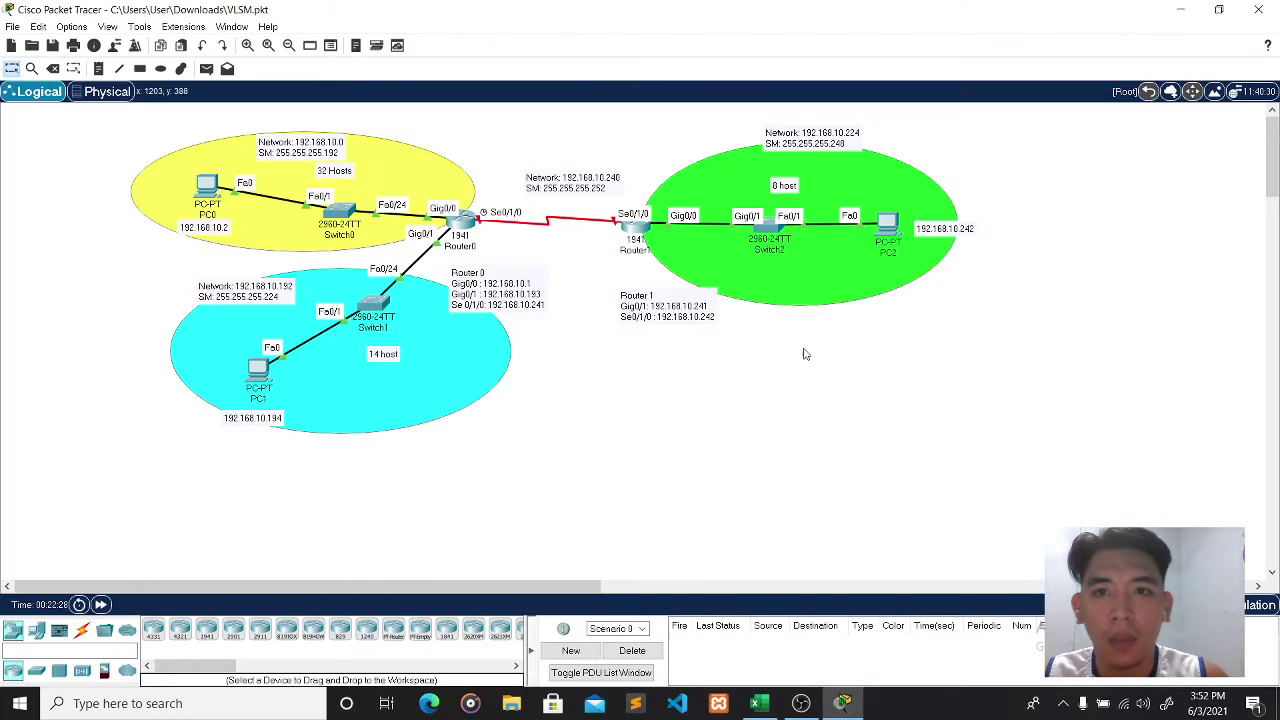
left_click(889, 222)
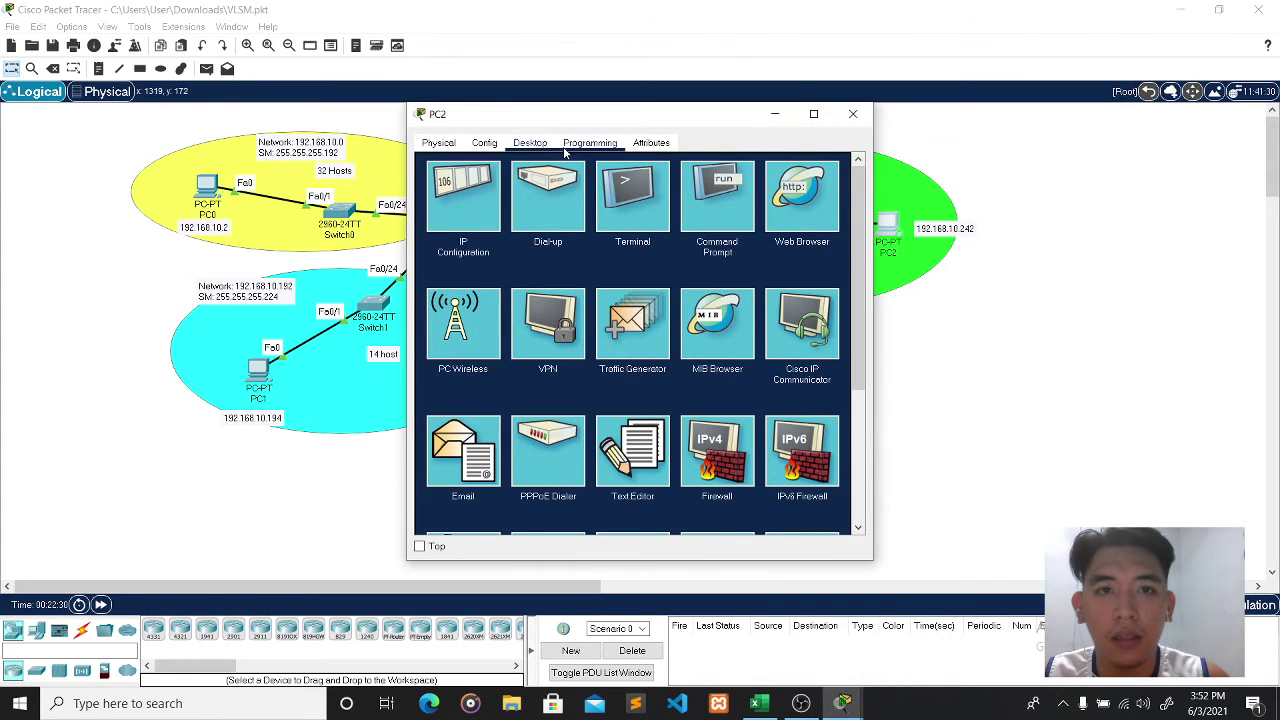
- Set PC2's IPv4 address to 192.168.10.226 and gateway to 192.168.10.225, then close it
left_click(477, 193)
left_click(634, 242)
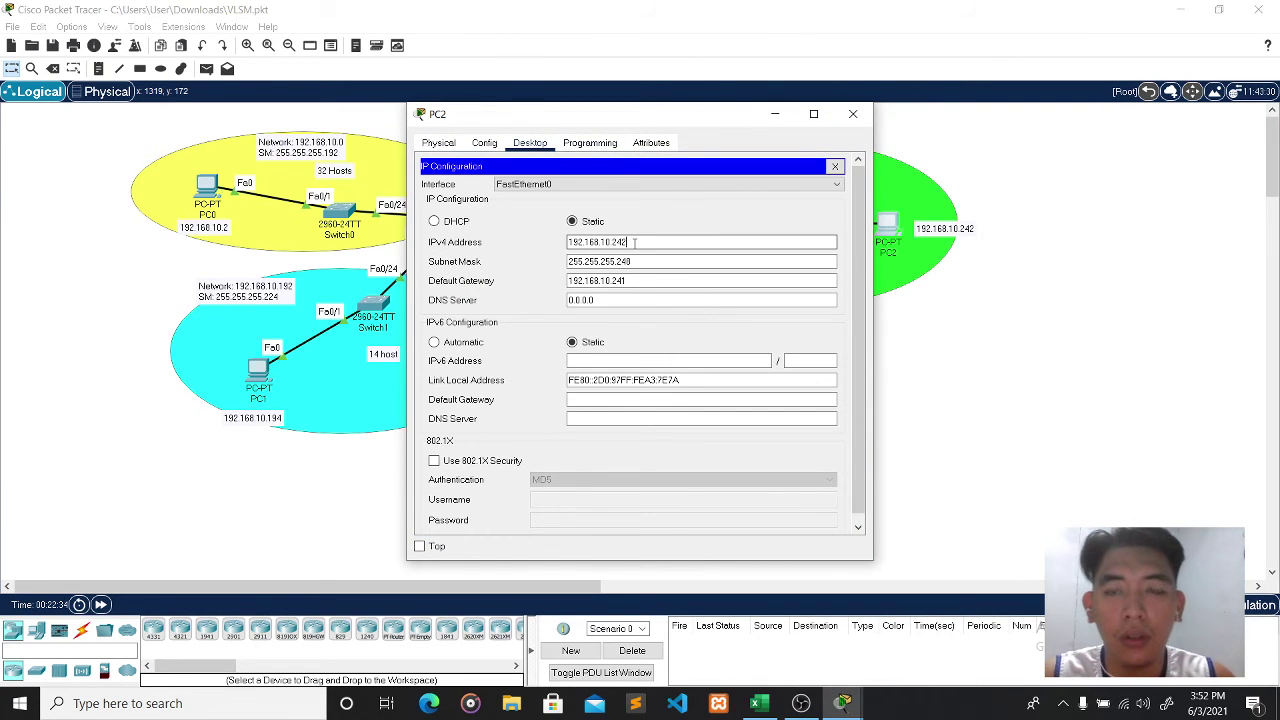
left_click_drag(681, 118, 941, 240)
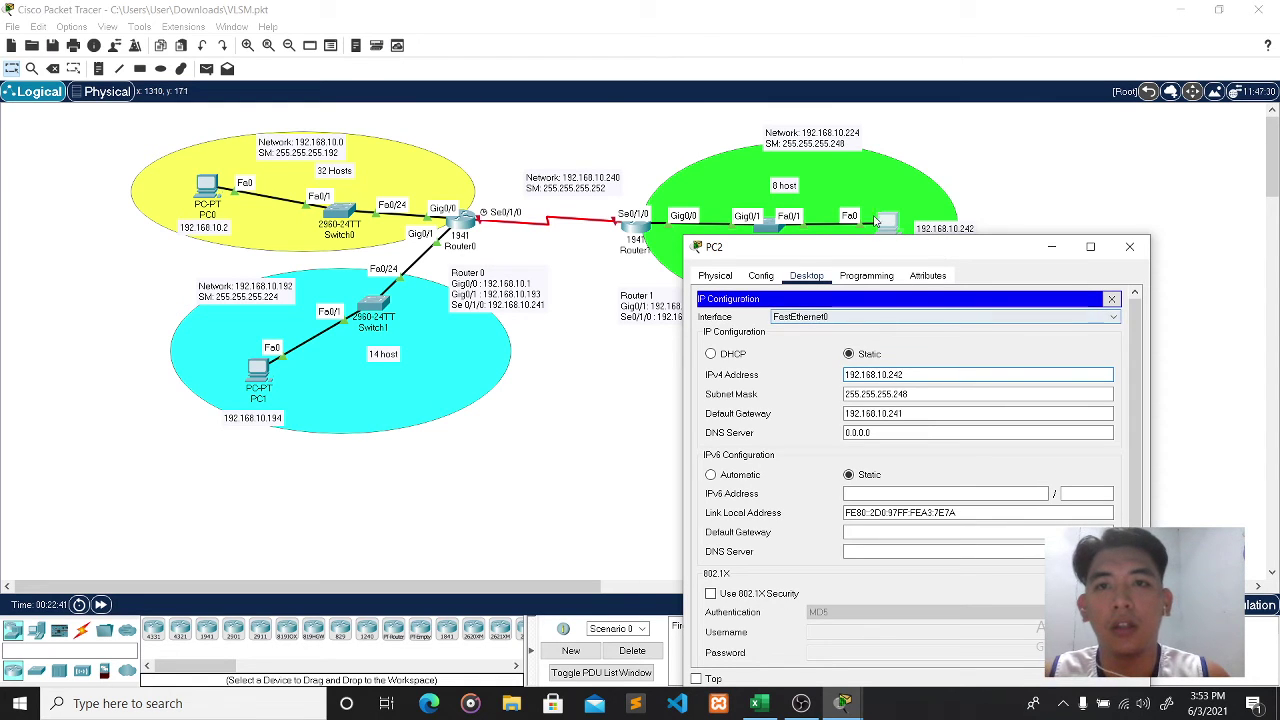
key("BackSpace")
key("BackSpace")
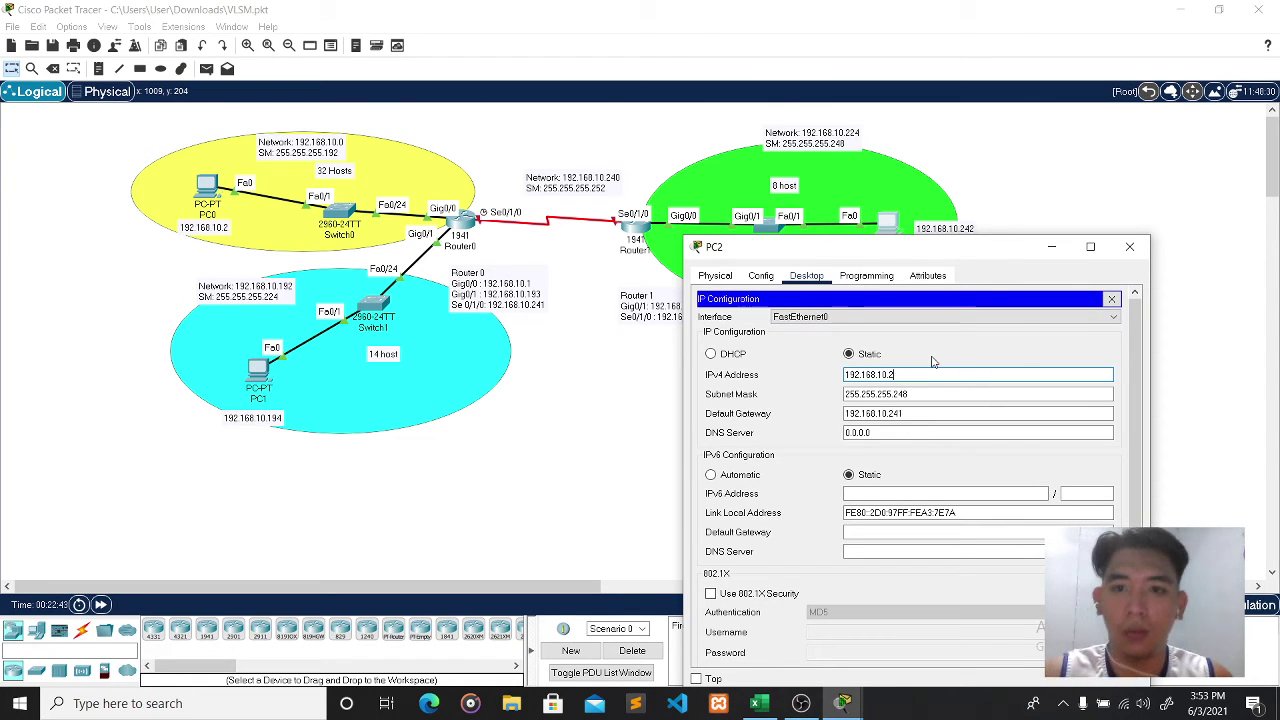
type("26")
left_click(921, 413)
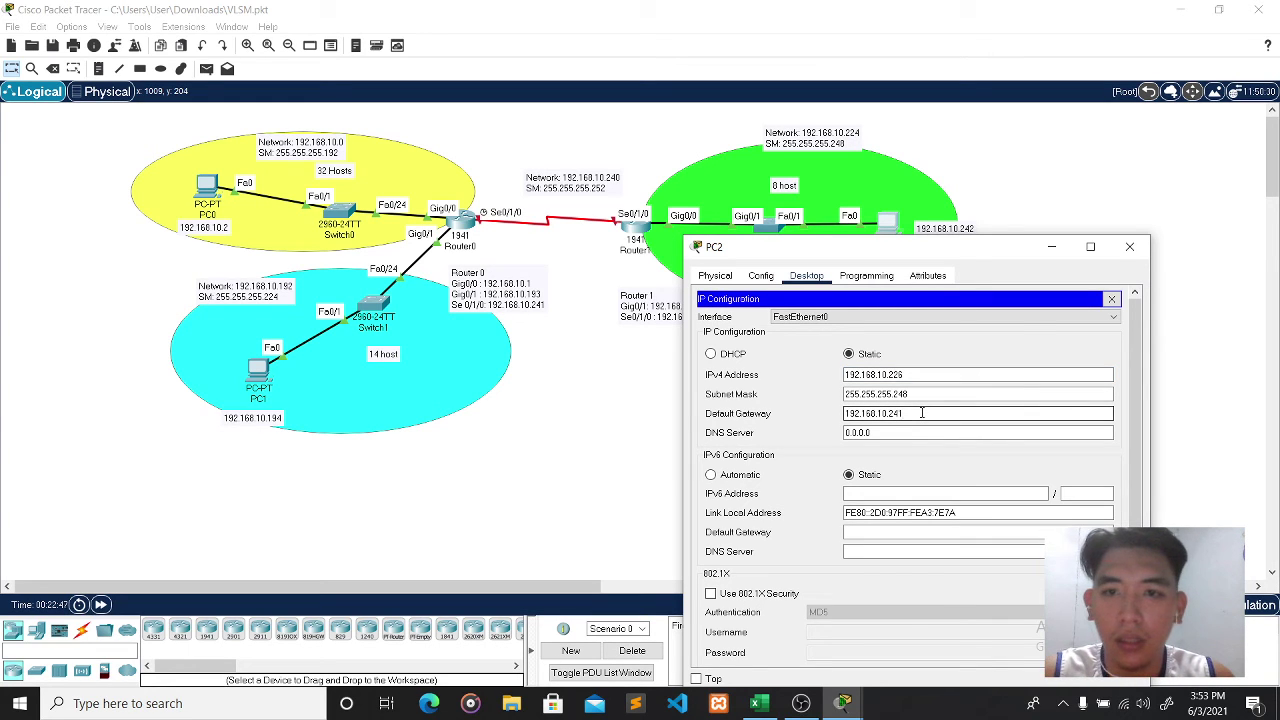
key("BackSpace")
key("BackSpace")
type("25")
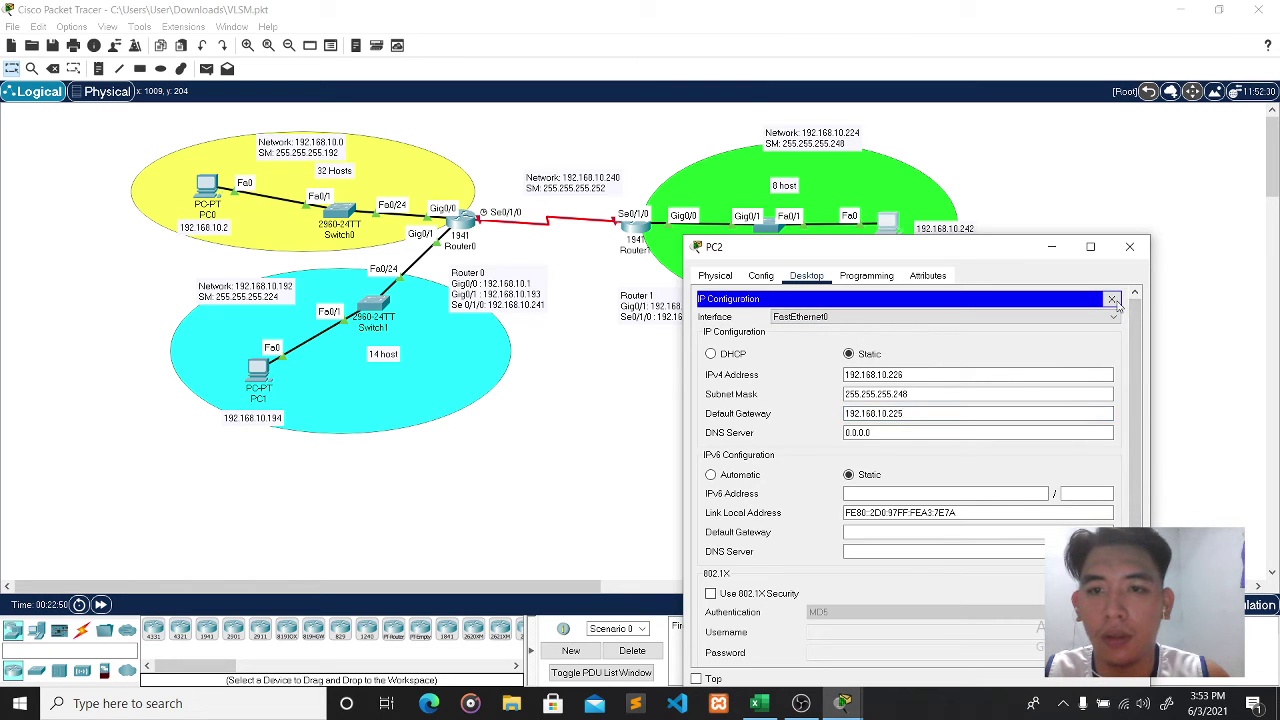
left_click(1130, 246)
left_click(972, 230)
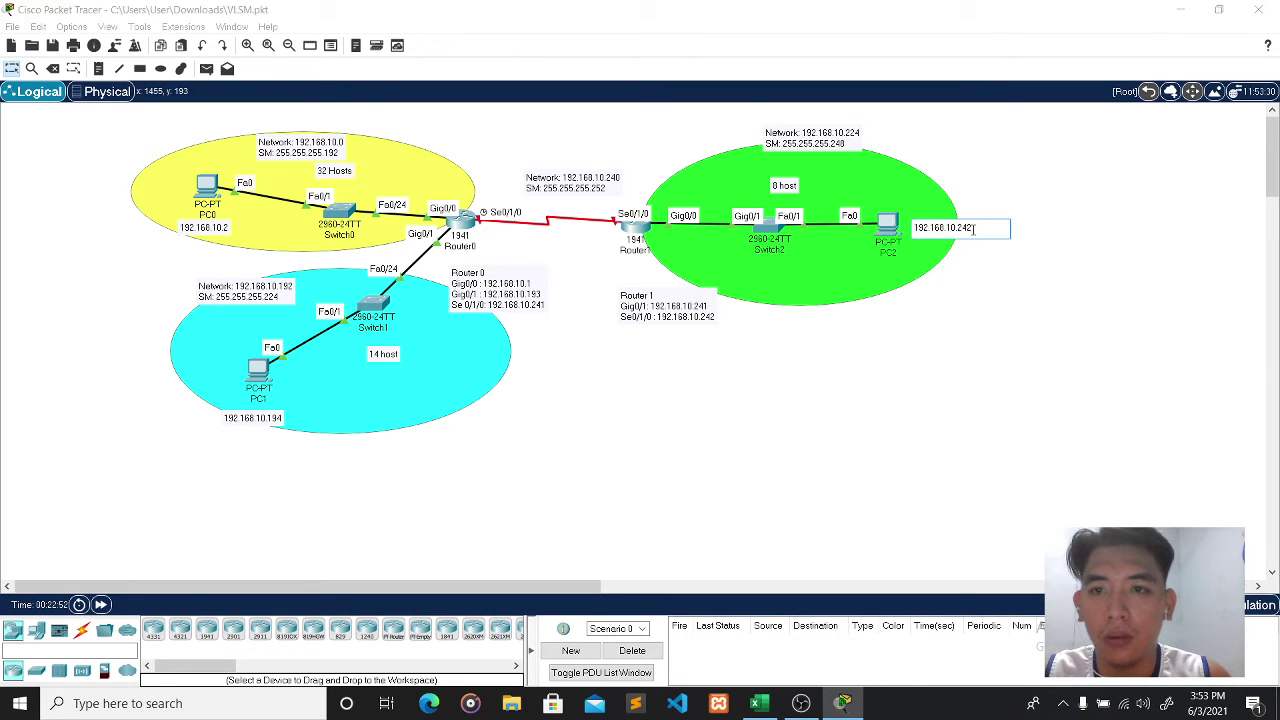
- Change the label beside PC2 to read 192.168.10.226
key("BackSpace")
key("BackSpace")
type("26")
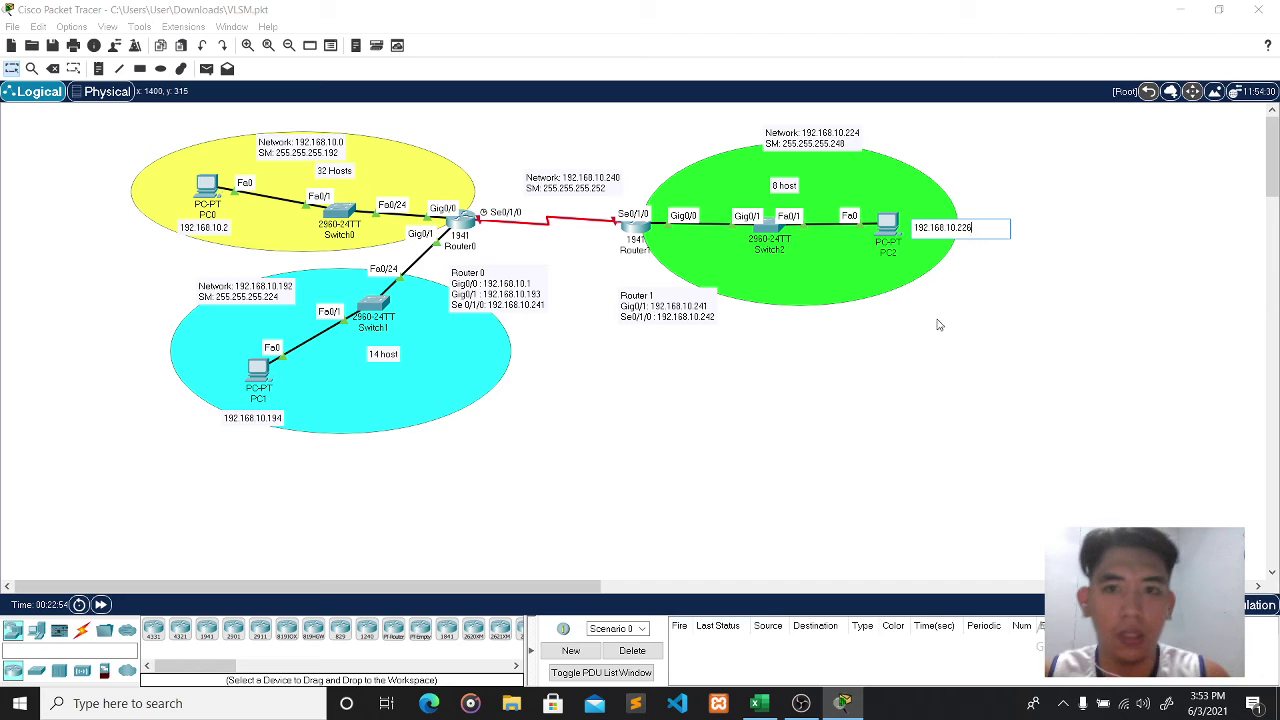
left_click(940, 325)
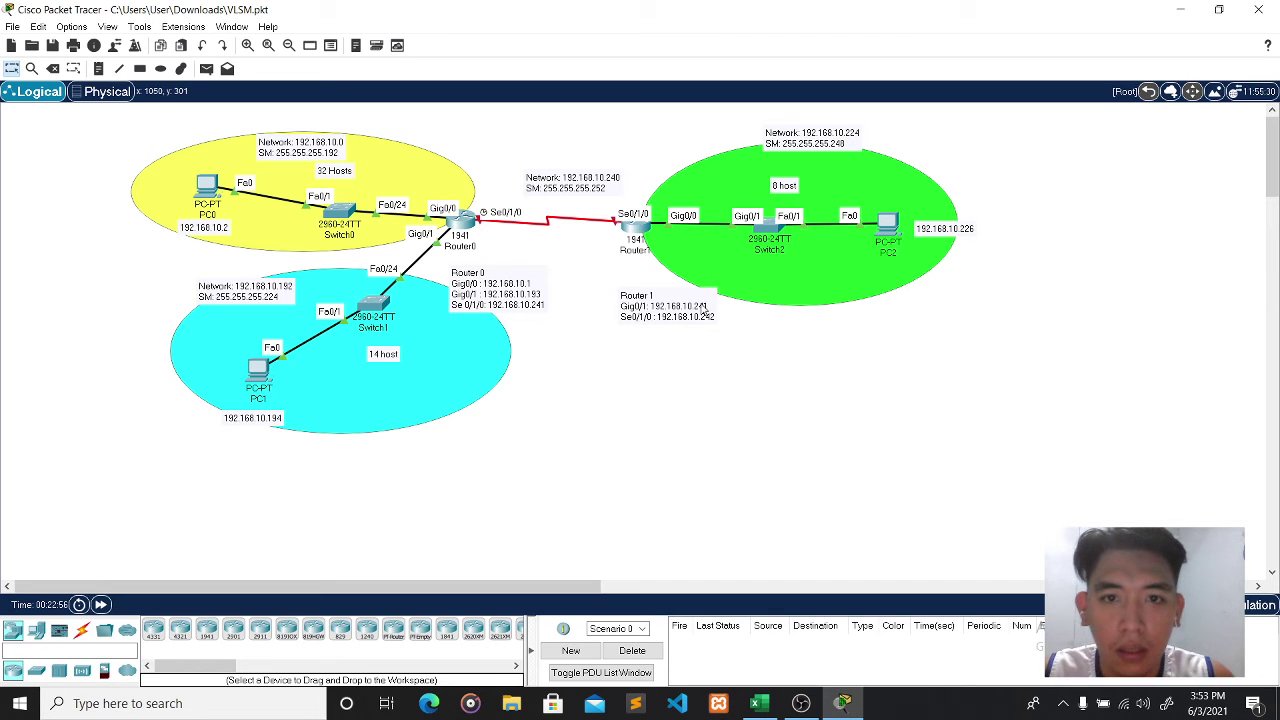
- Edit the Router 1 note so Gig0/1 reads 192.168.10.225
left_click(708, 305)
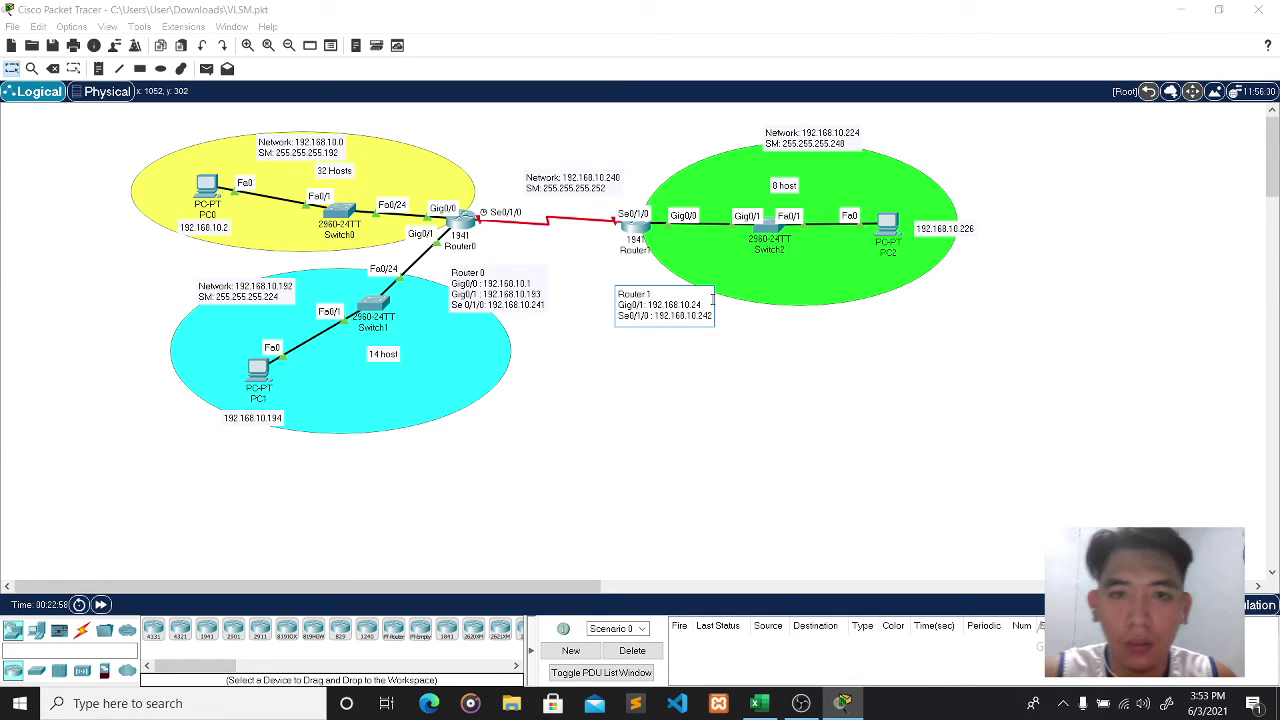
type("25")
left_click(620, 275)
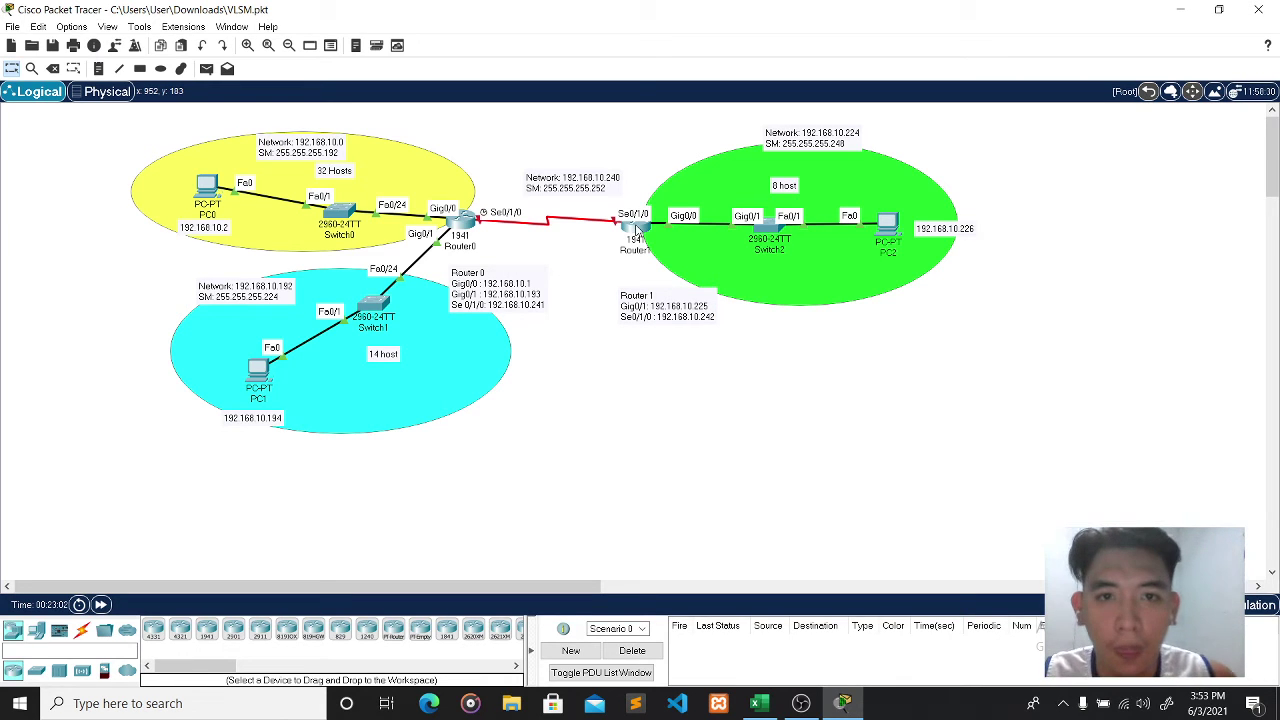
mouse_move(636, 229)
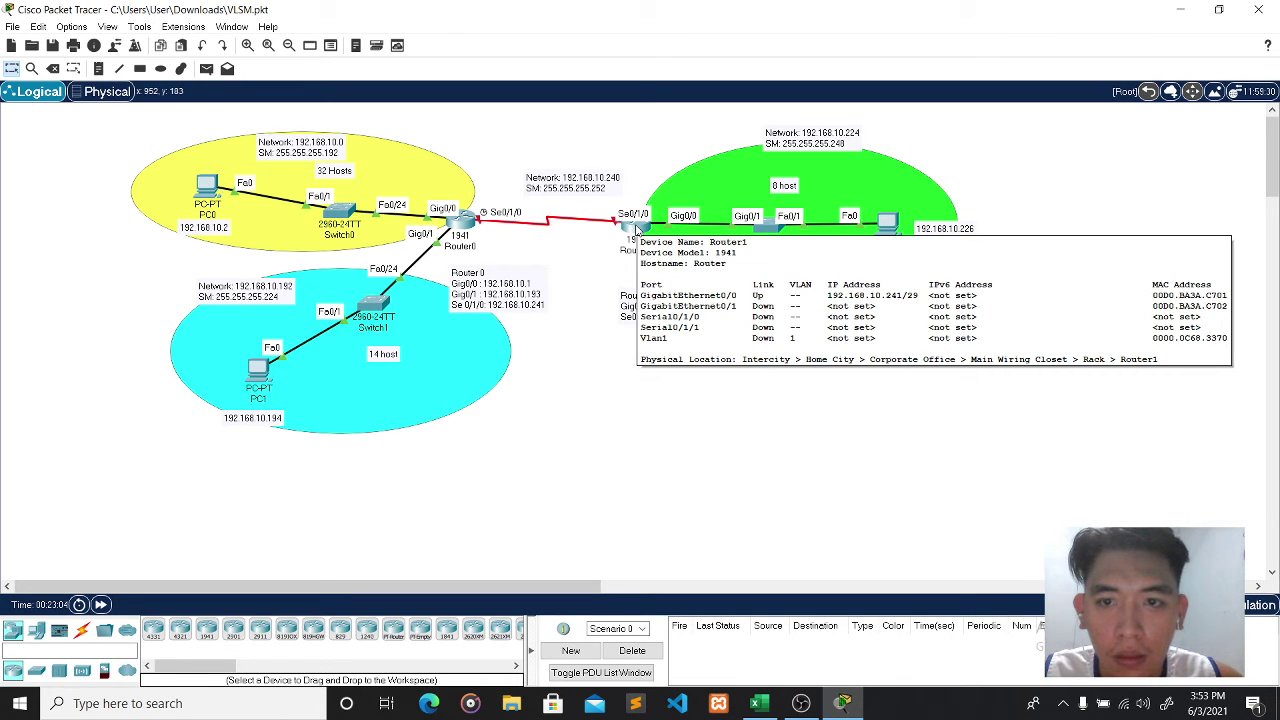
left_click(636, 229)
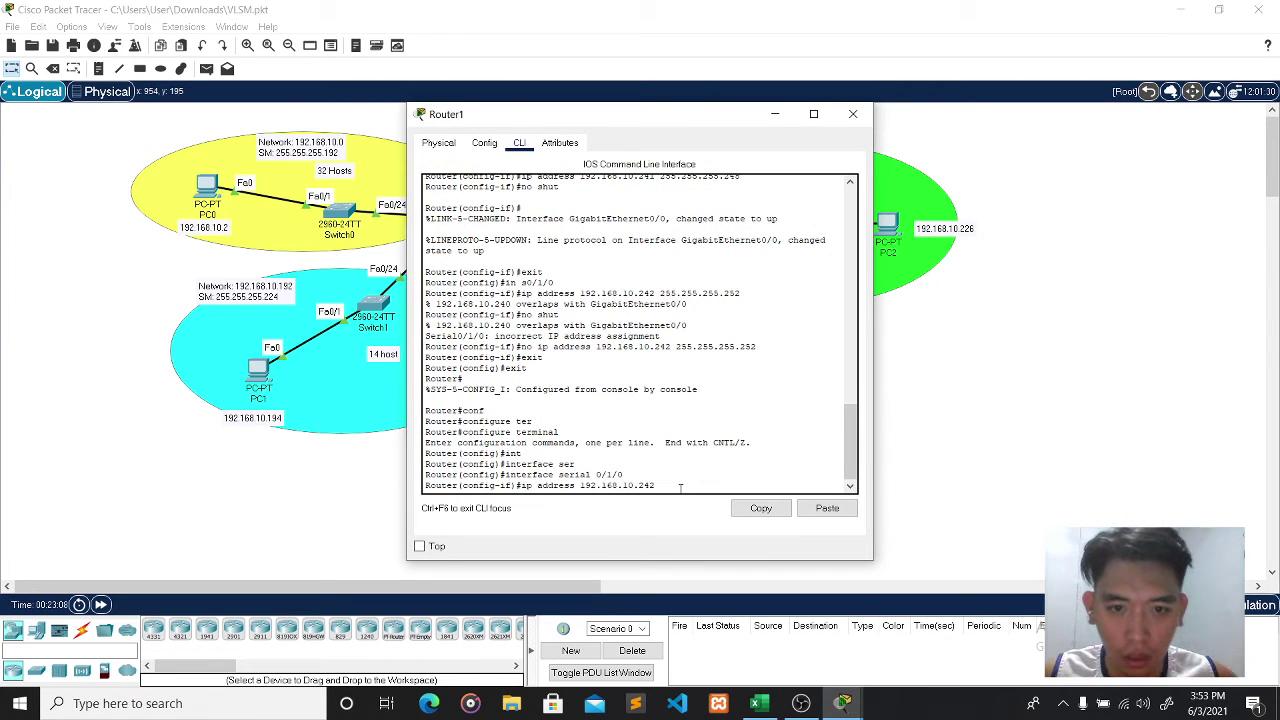
- Discard the unfinished ip address line, exit interface configuration, and re-enter configure terminal on Router1
key("BackSpace")
key("BackSpace")
key("BackSpace")
key("BackSpace")
key("BackSpace")
key("BackSpace")
key("BackSpace")
key("BackSpace")
key("BackSpace")
key("BackSpace")
key("BackSpace")
key("BackSpace")
key("BackSpace")
key("BackSpace")
key("BackSpace")
key("BackSpace")
key("BackSpace")
key("BackSpace")
key("BackSpace")
key("BackSpace")
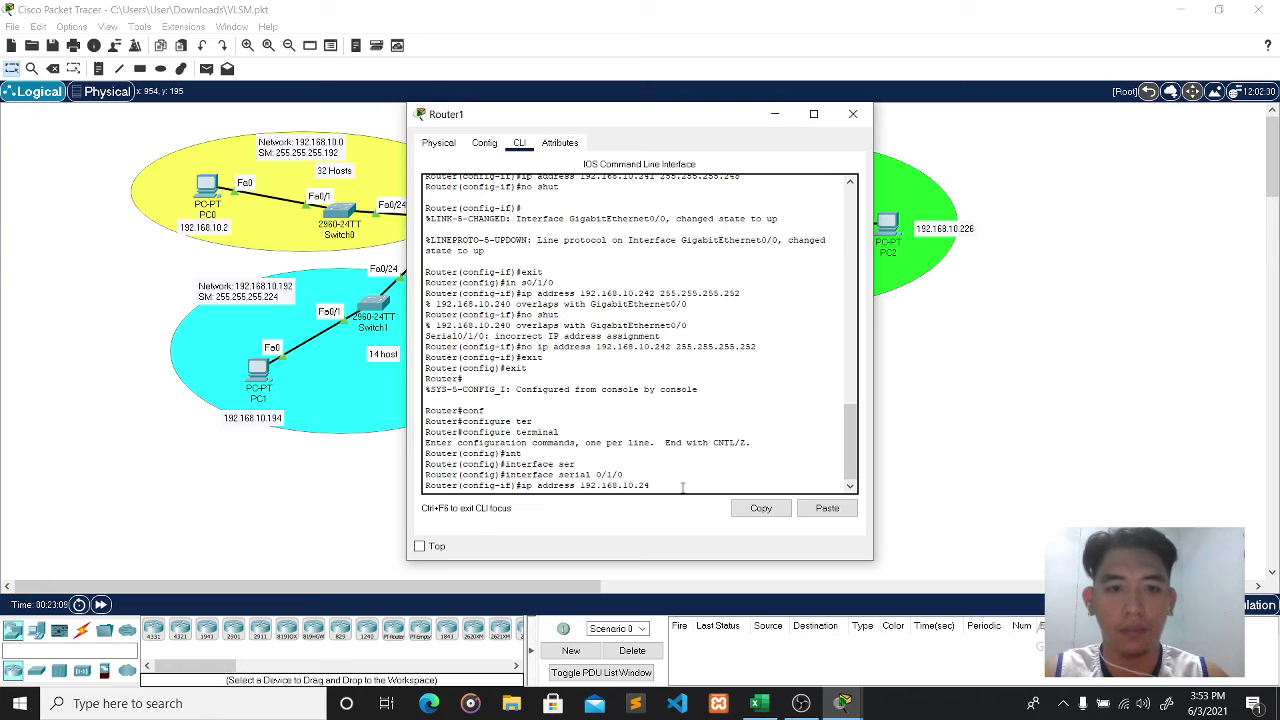
type("ex")
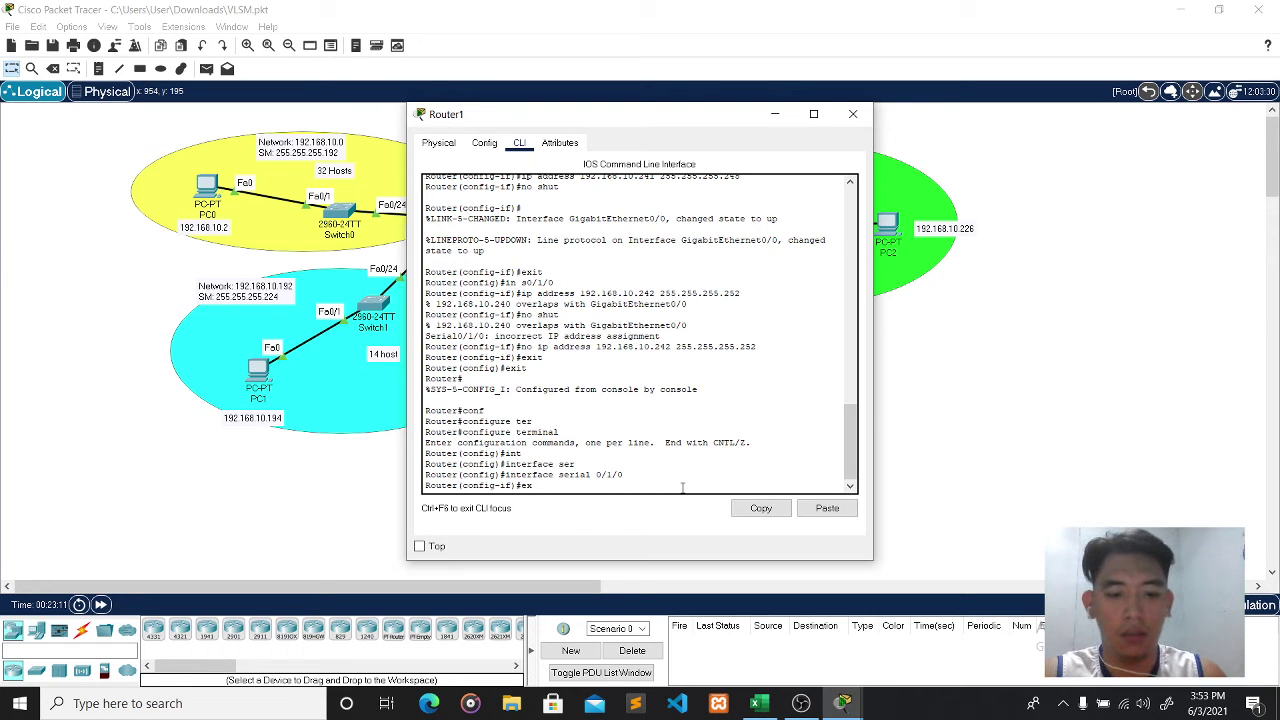
type("it")
key("Return")
type("exit")
key("Return")
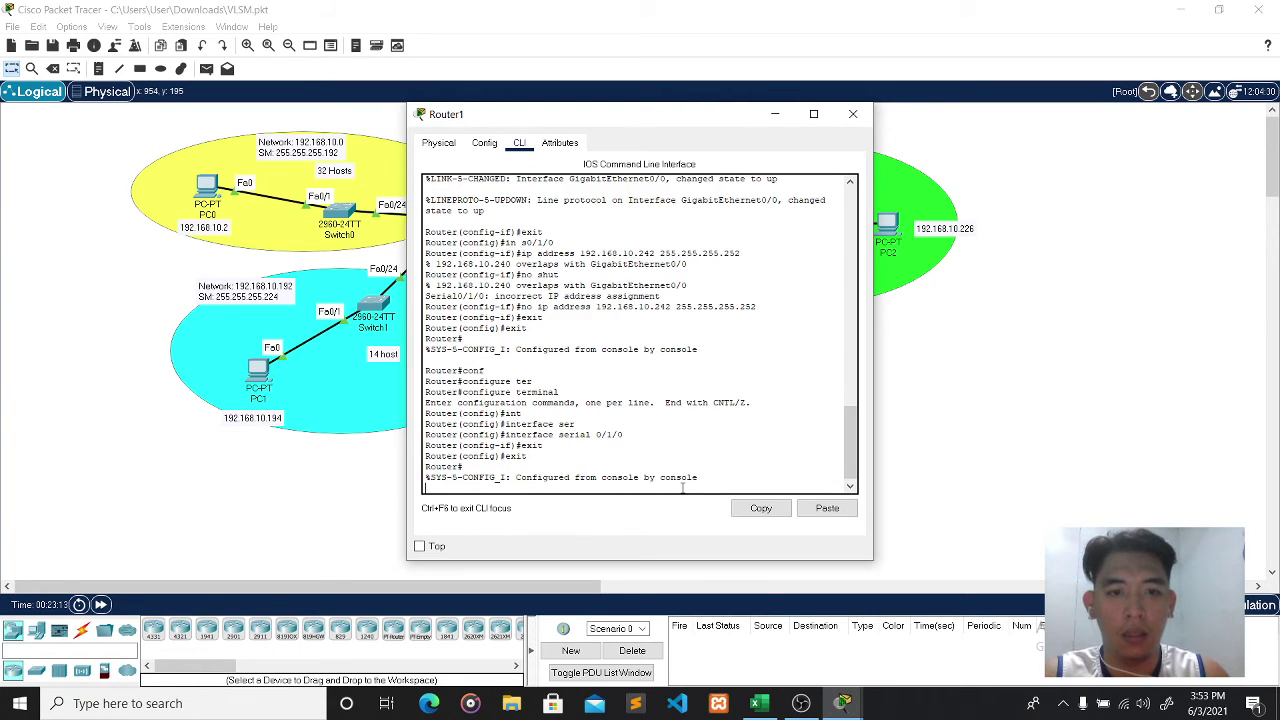
type("conf")
key("Tab")
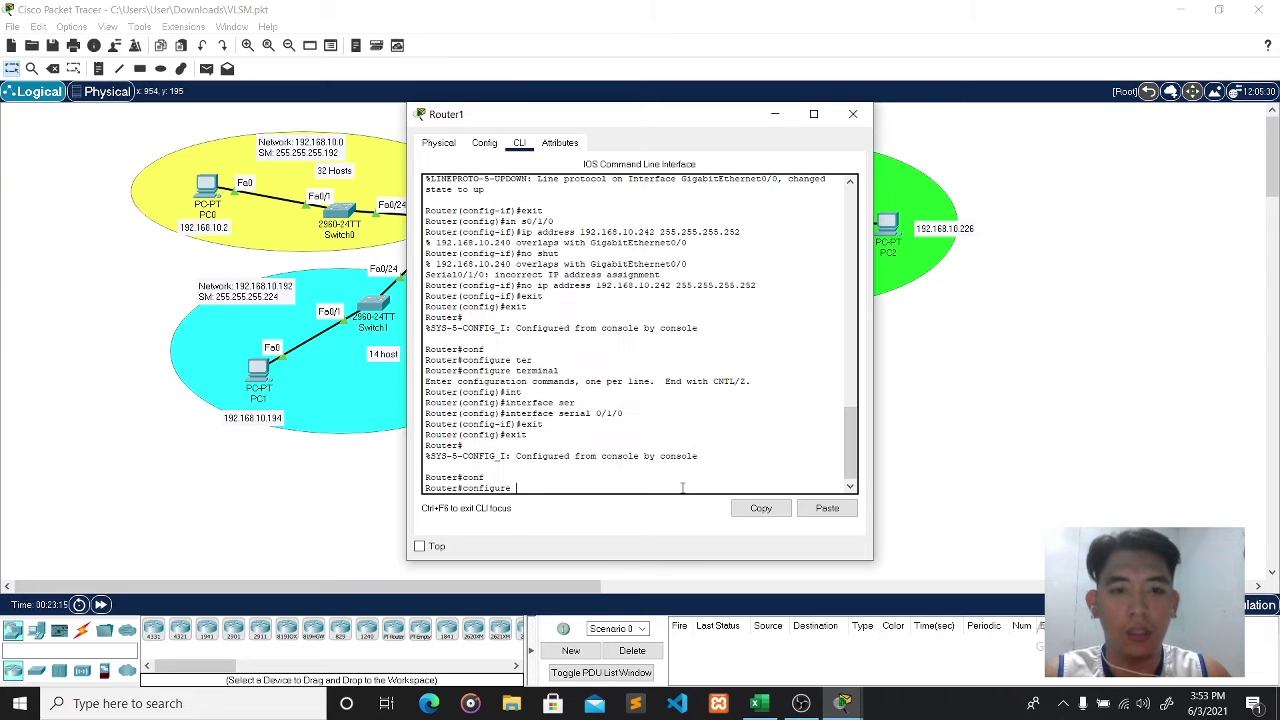
type("ter")
key("Tab")
key("Return")
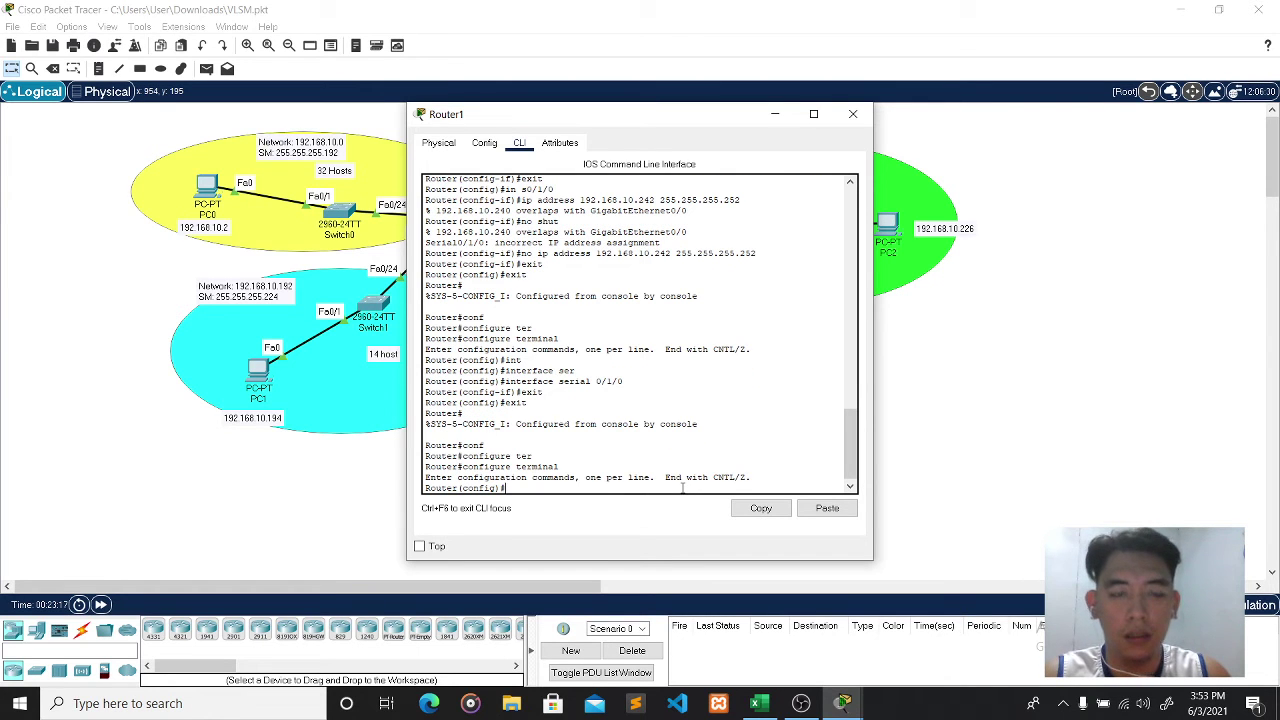
- Shift the Router1 console window right and begin the interface gigabitEthernet 0/ command
left_click_drag(664, 122, 969, 137)
type("in")
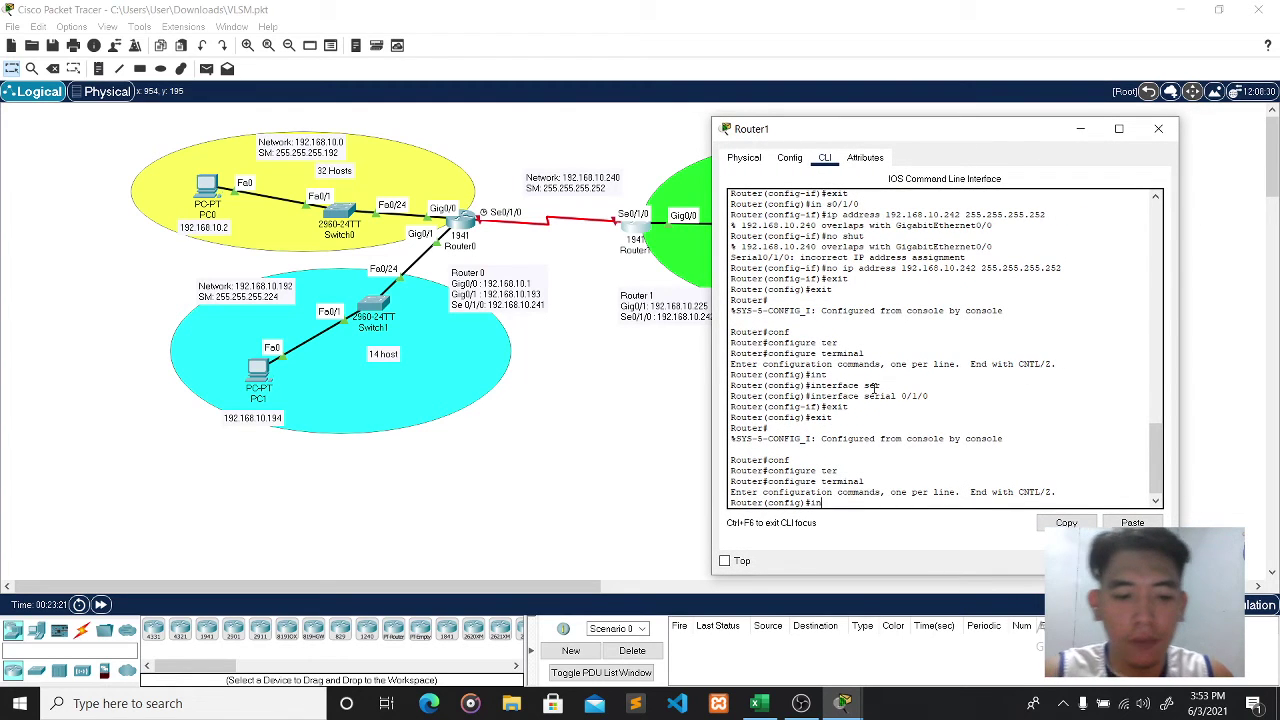
key("Tab")
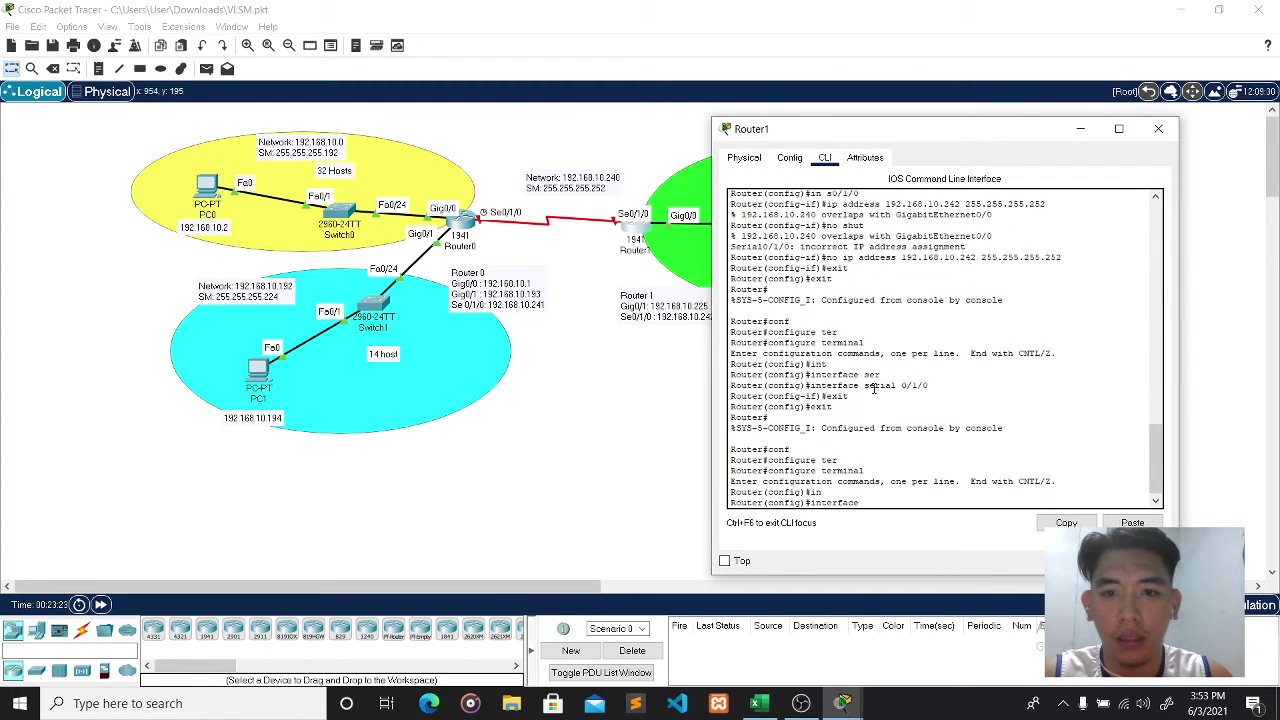
type("g")
key("Tab")
type("0/")
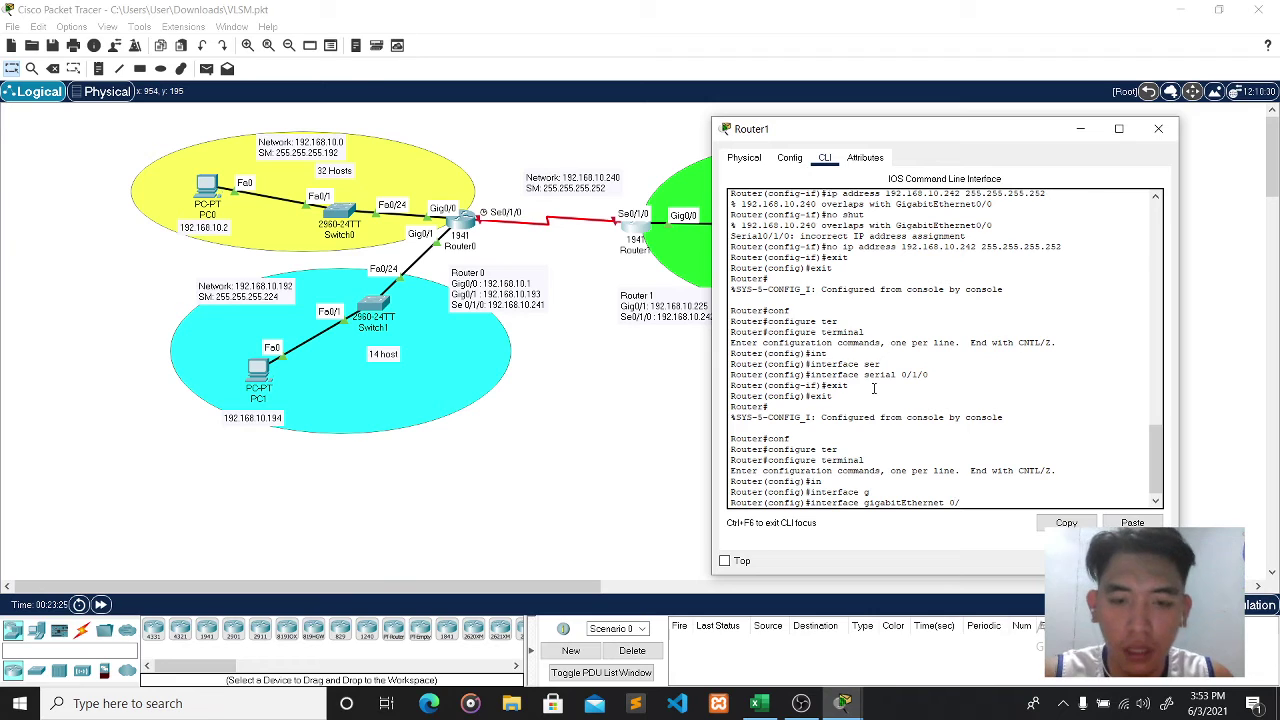
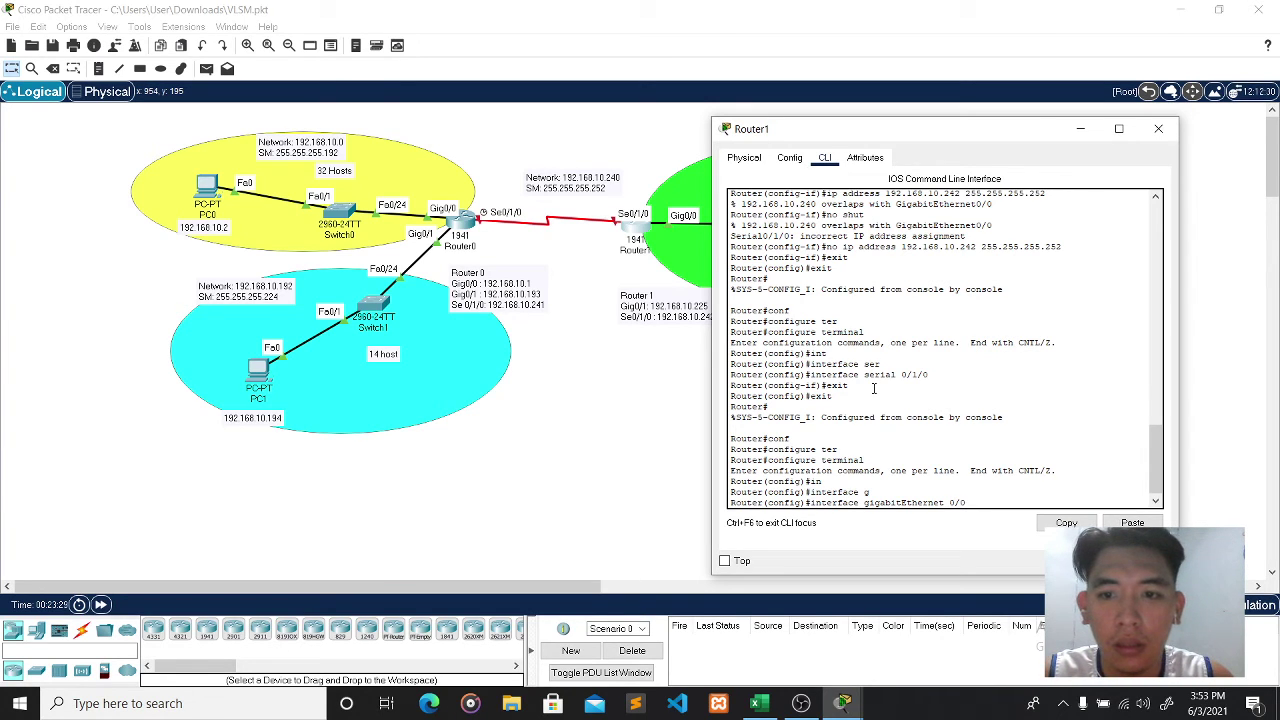
- Finish with the Router 1 note and enter interface GigabitEthernet 0/0 on Router1
left_click(645, 305)
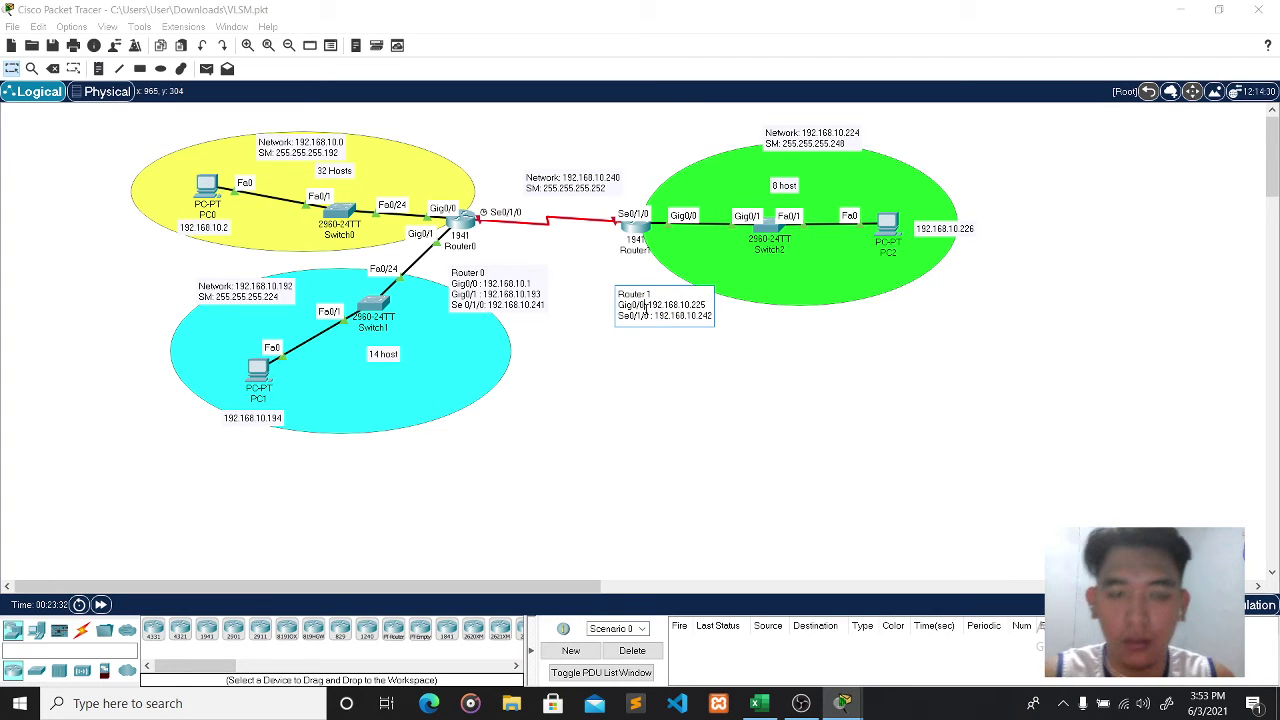
left_click(752, 371)
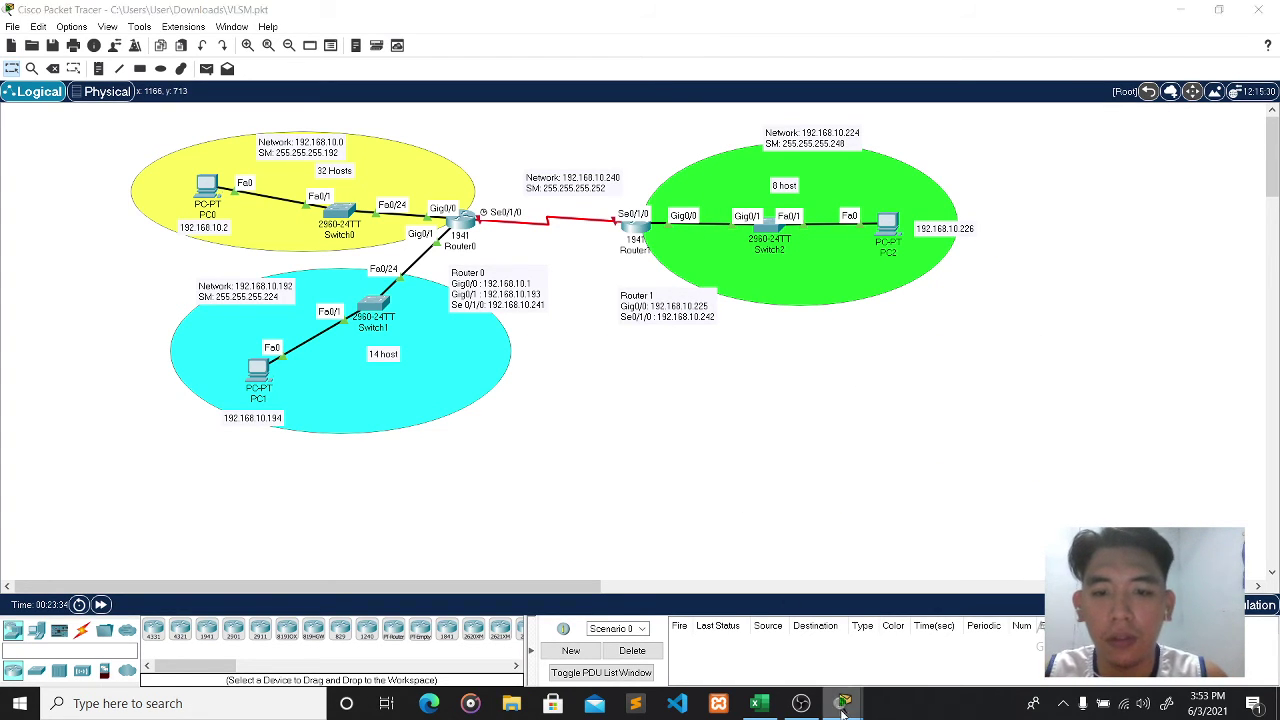
mouse_move(843, 703)
left_click(910, 646)
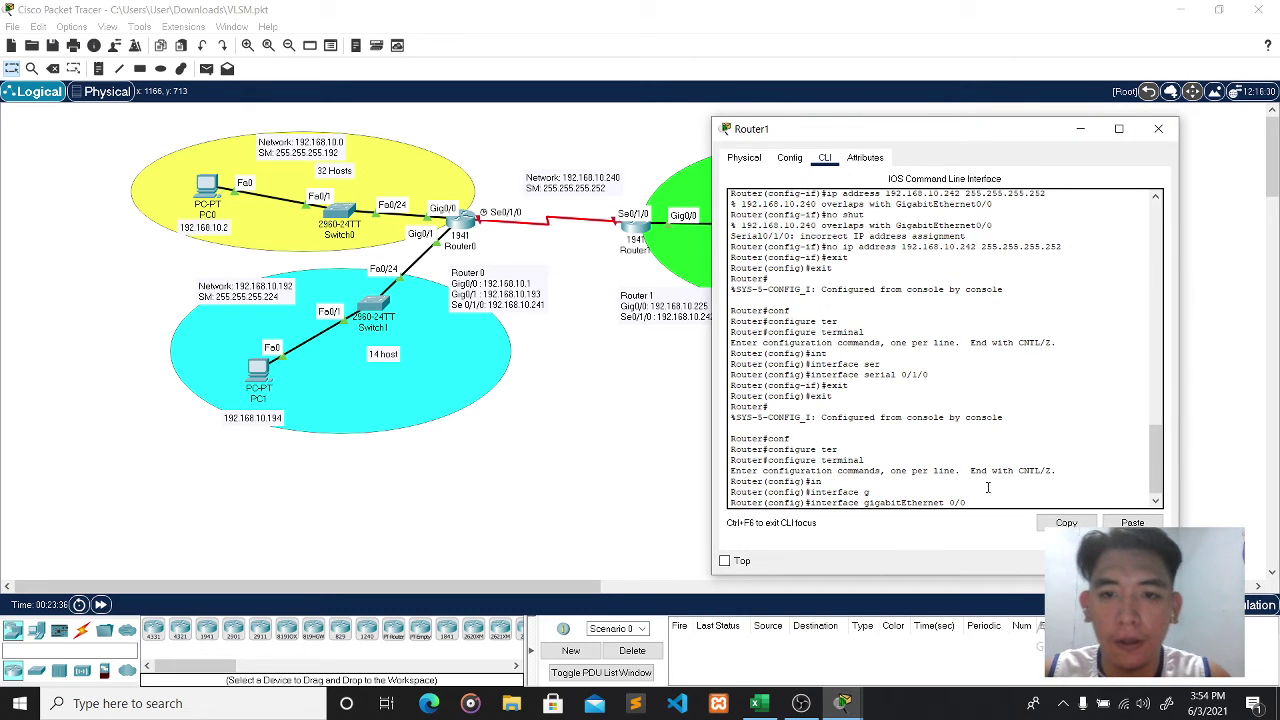
key("Return")
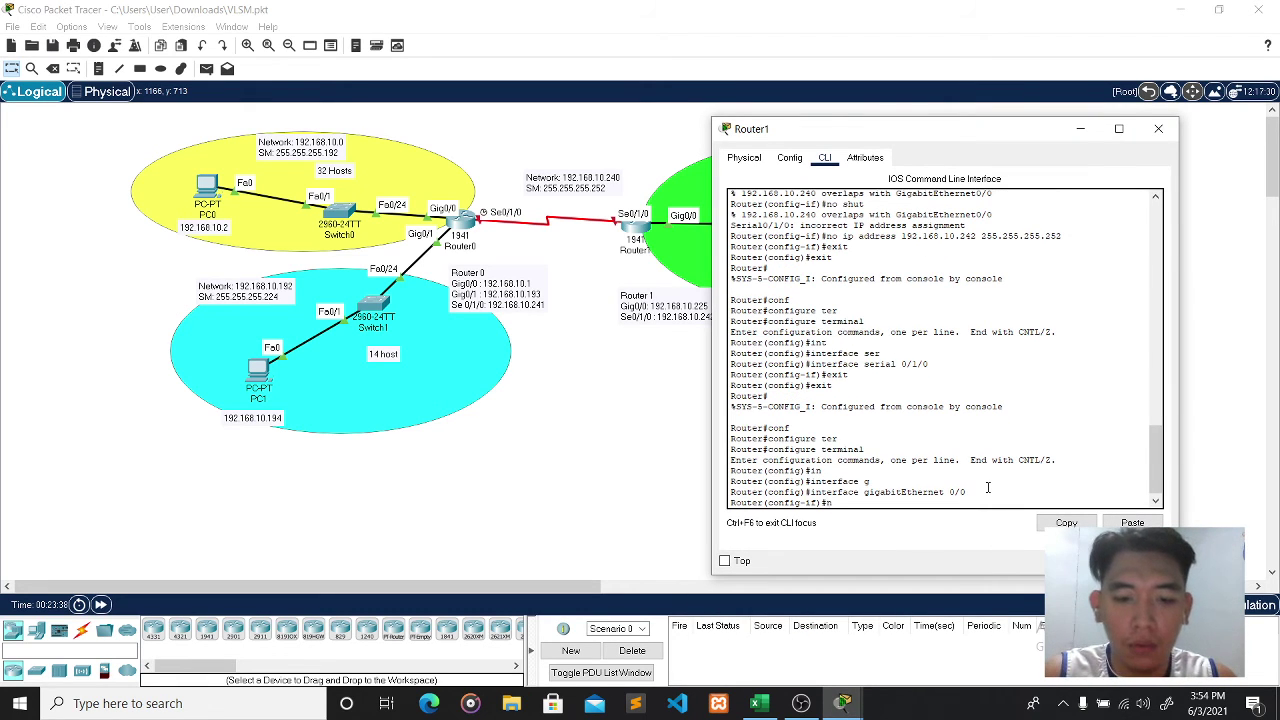
- Remove 192.168.10.241 255.255.255.248 from Router1's Gig0/0 and close the console
type("no ip address")
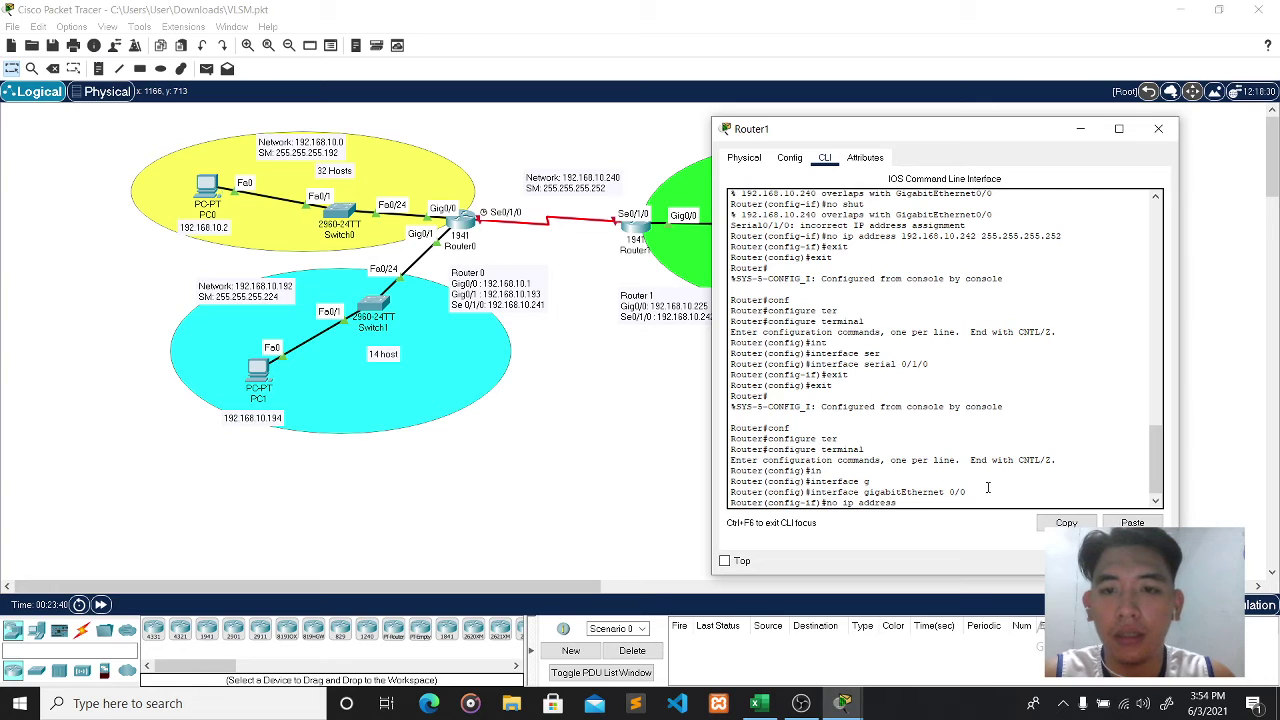
left_click_drag(936, 143, 293, 133)
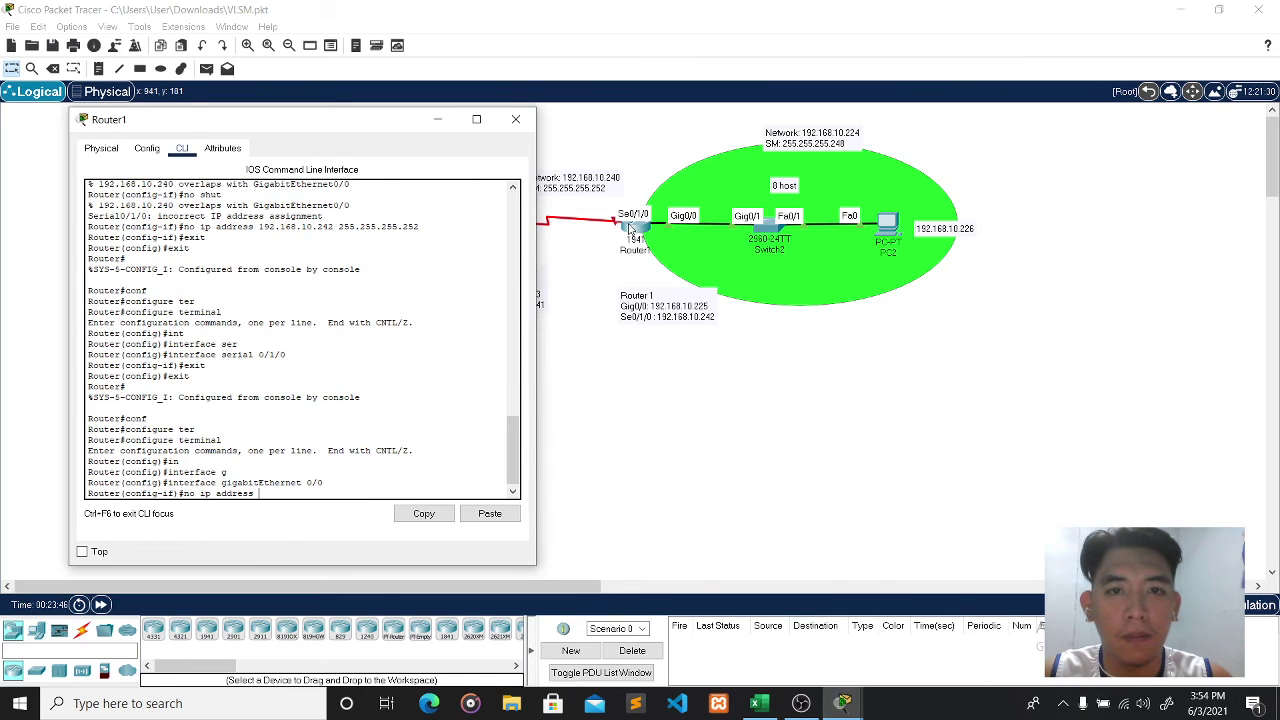
left_click(700, 343)
mouse_move(636, 228)
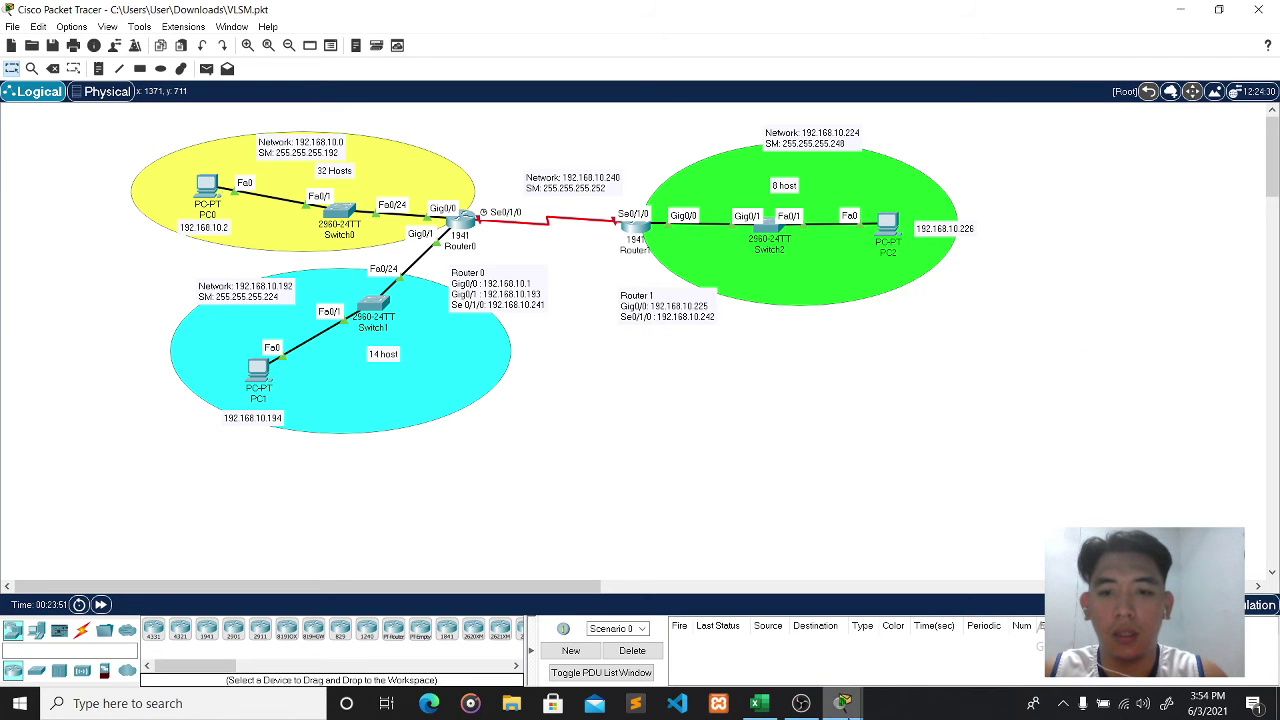
mouse_move(843, 703)
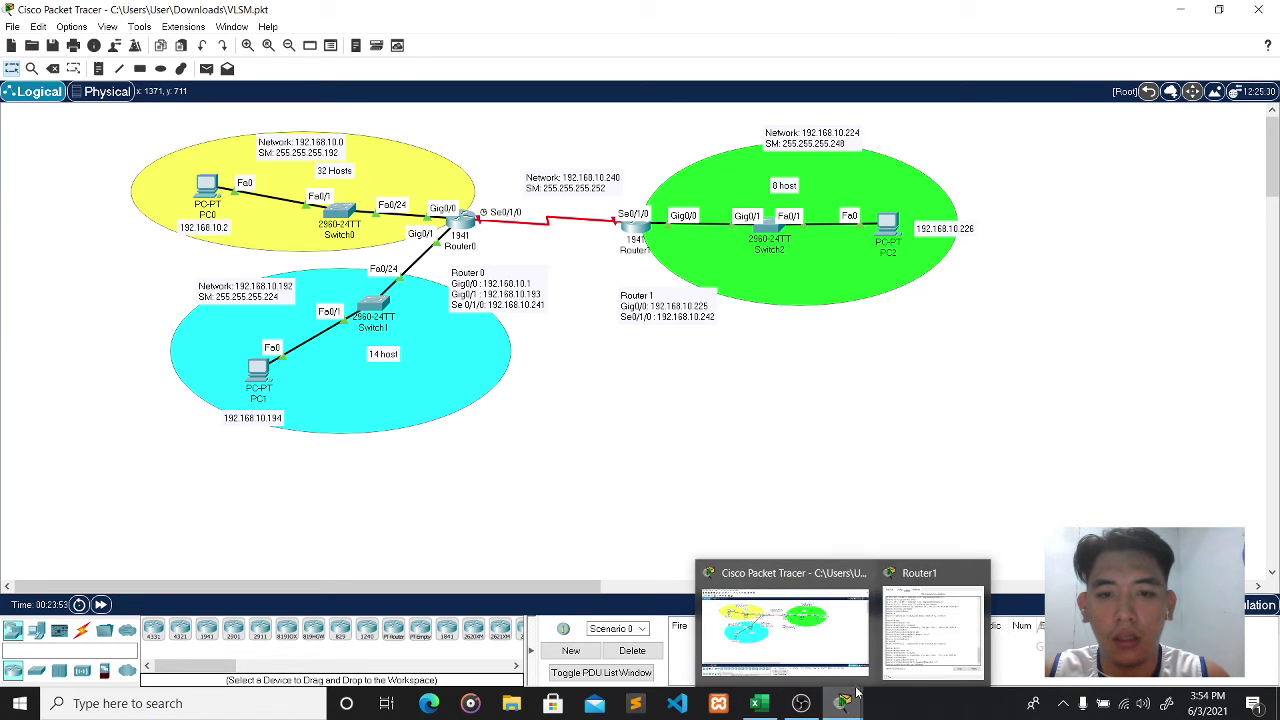
left_click(905, 650)
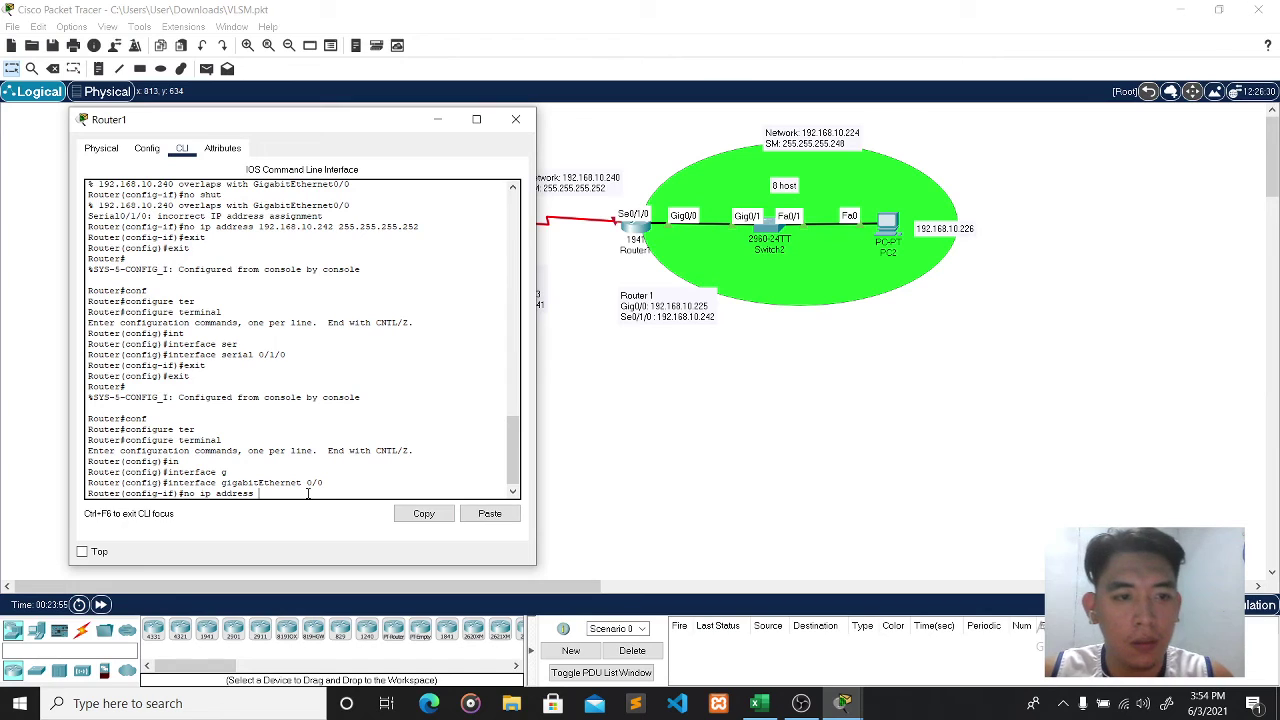
type("92.")
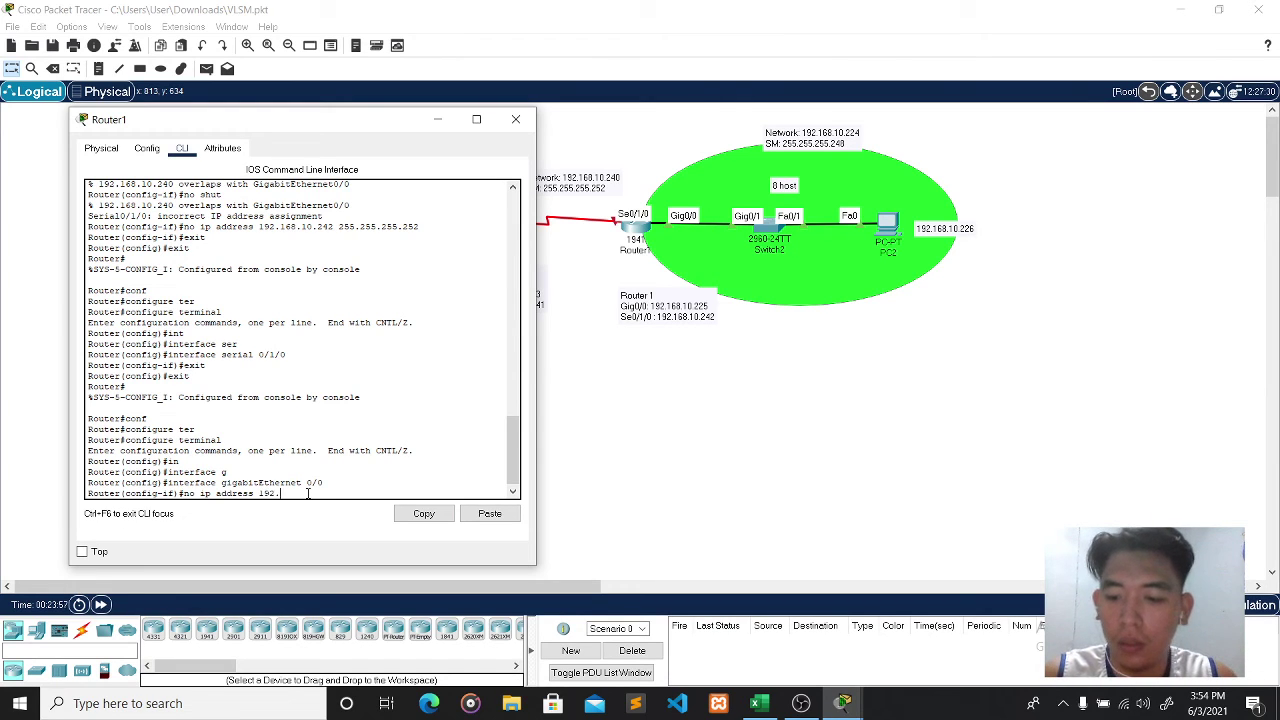
type("168.10.24")
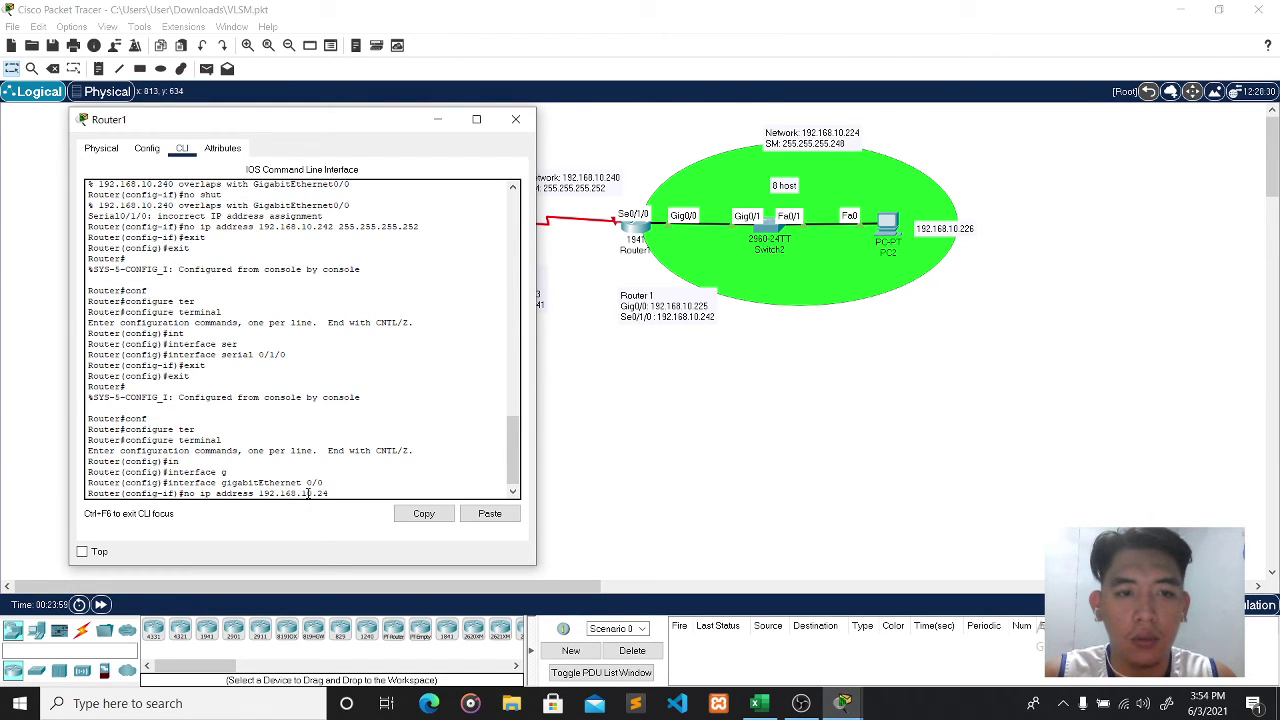
type("1")
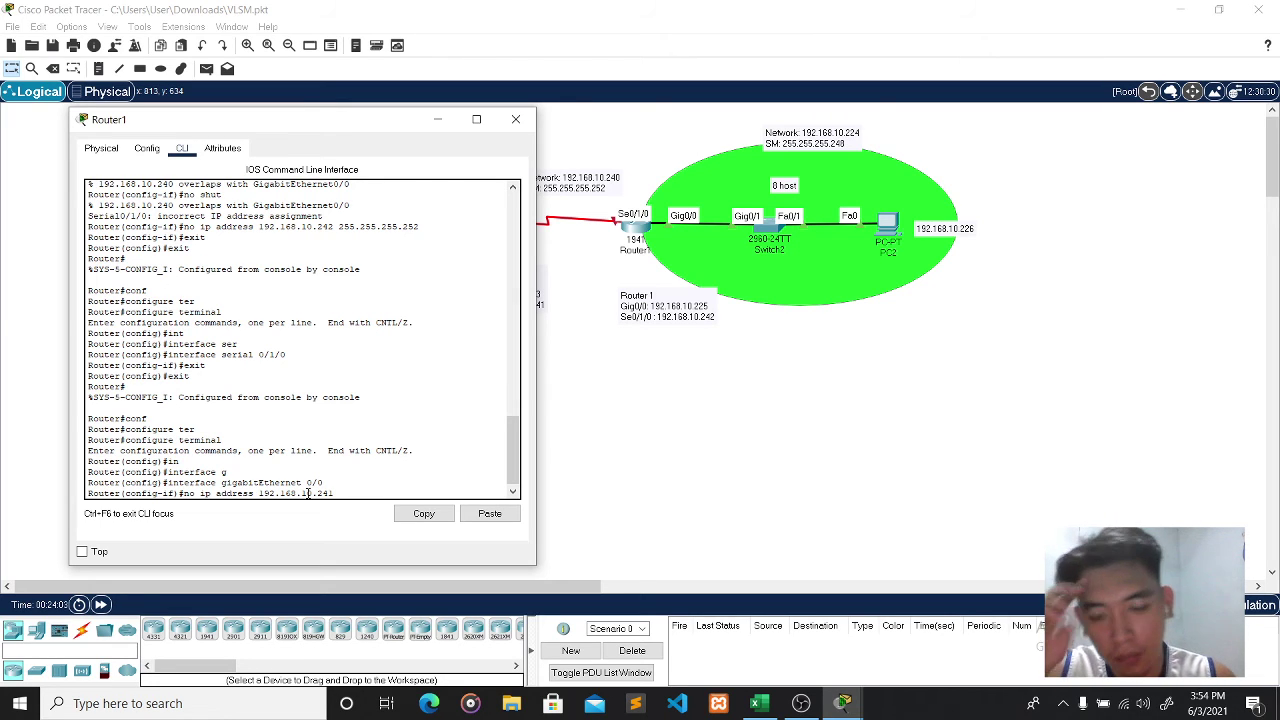
type(" 255.255")
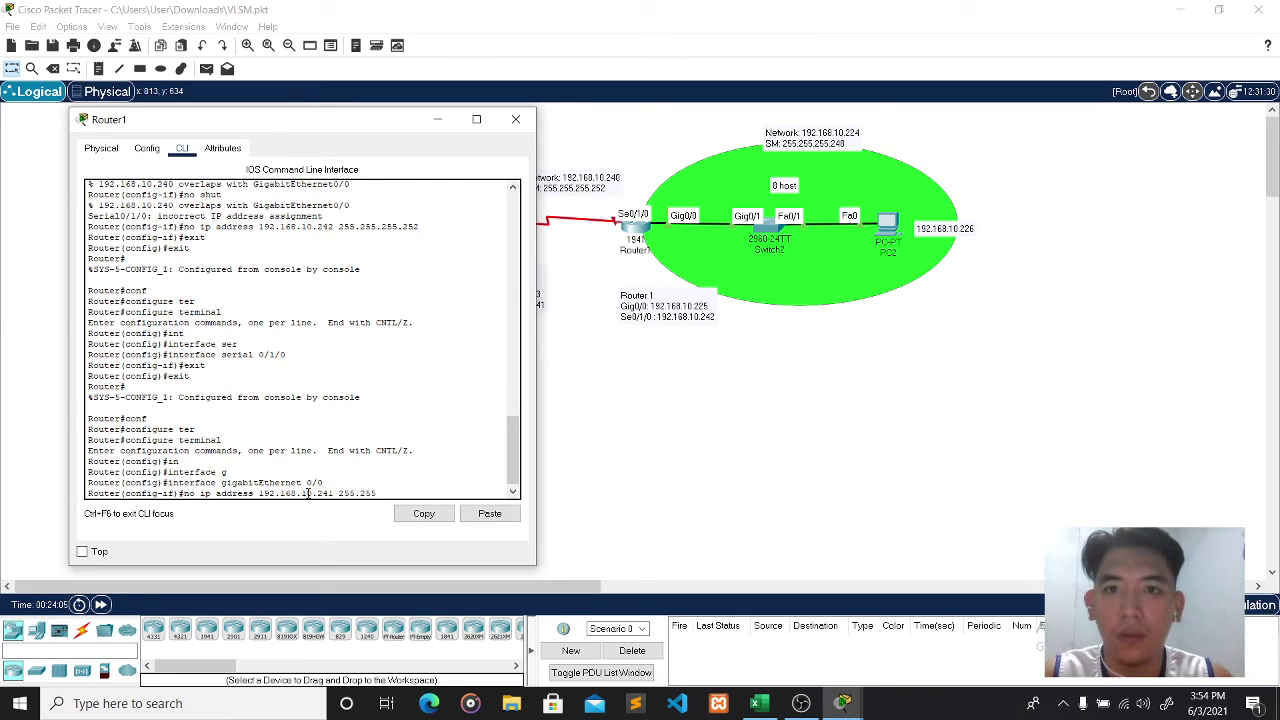
type(".255.24")
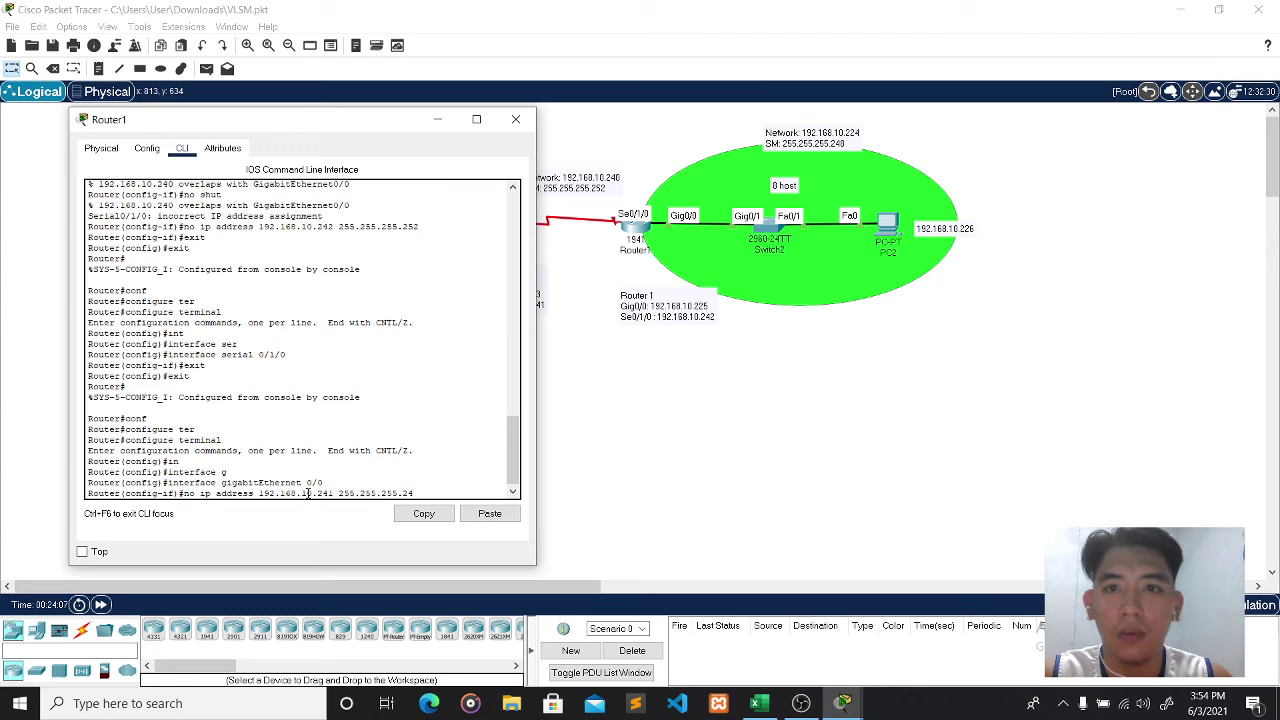
type("8")
key("Return")
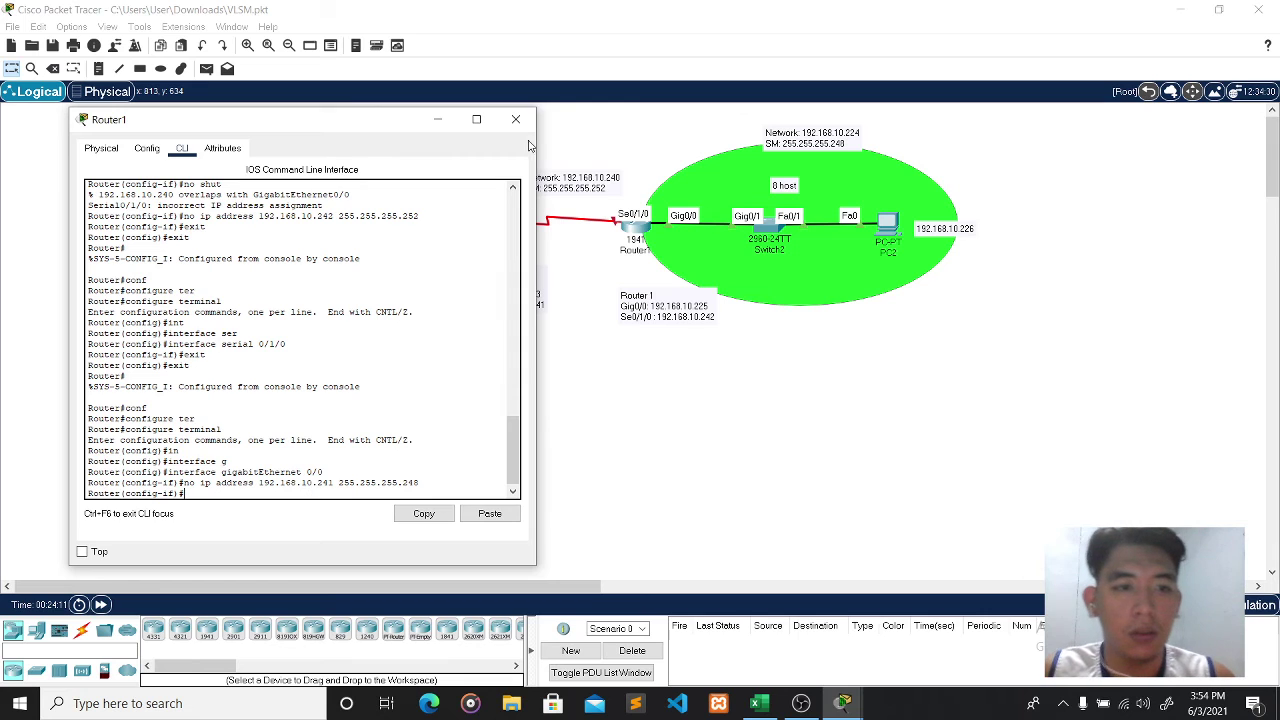
left_click(515, 119)
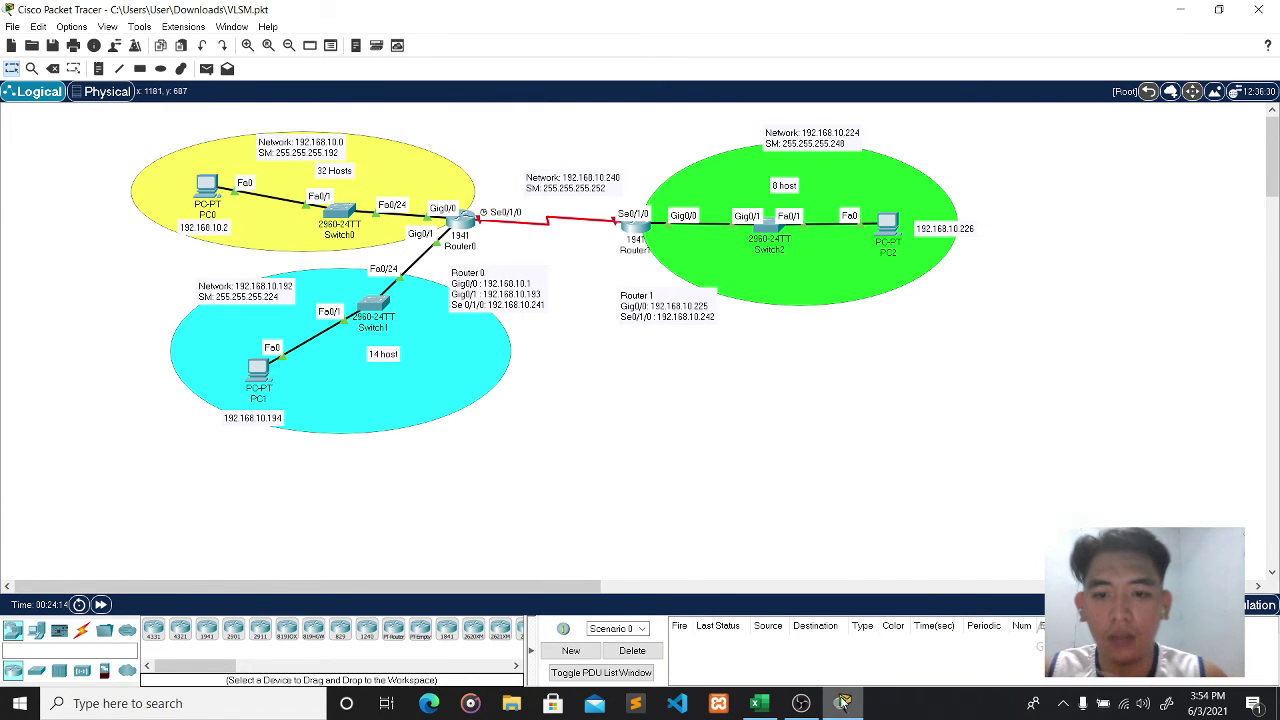
mouse_move(843, 706)
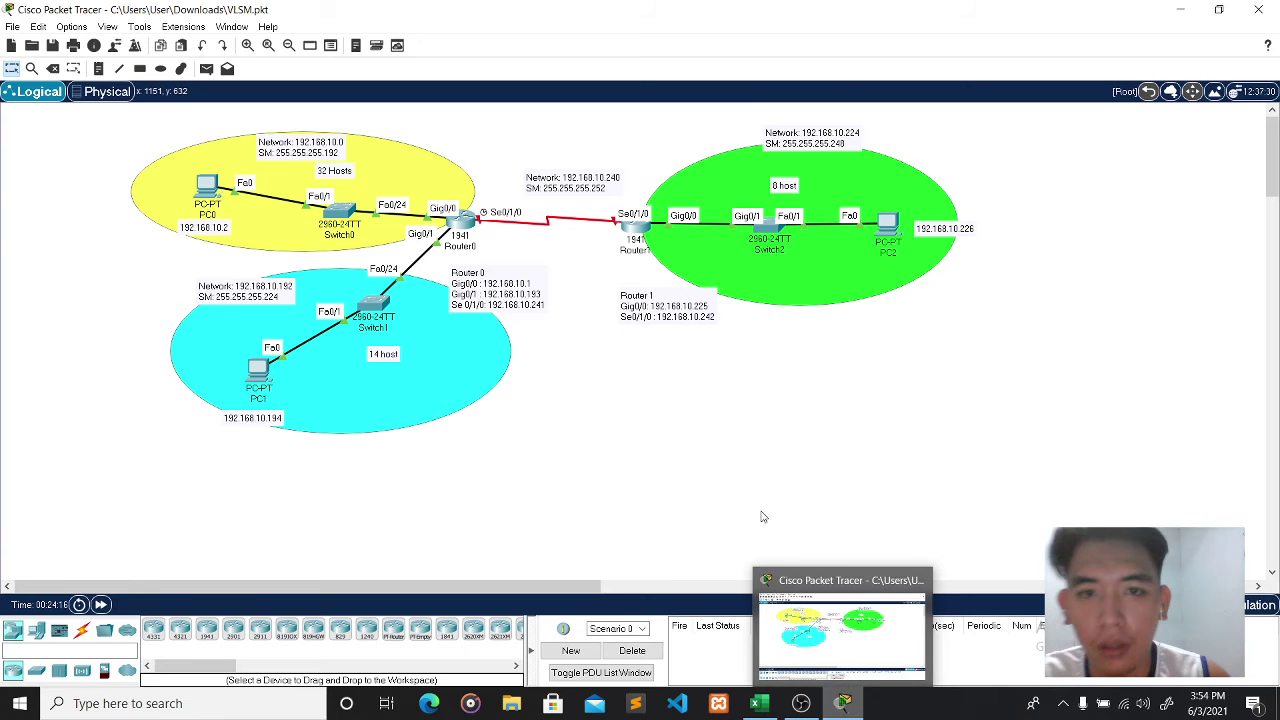
- Assign 192.168.10.225 255.255.255.248 to Router1's Gig0/0, then exit interface configuration
left_click(633, 229)
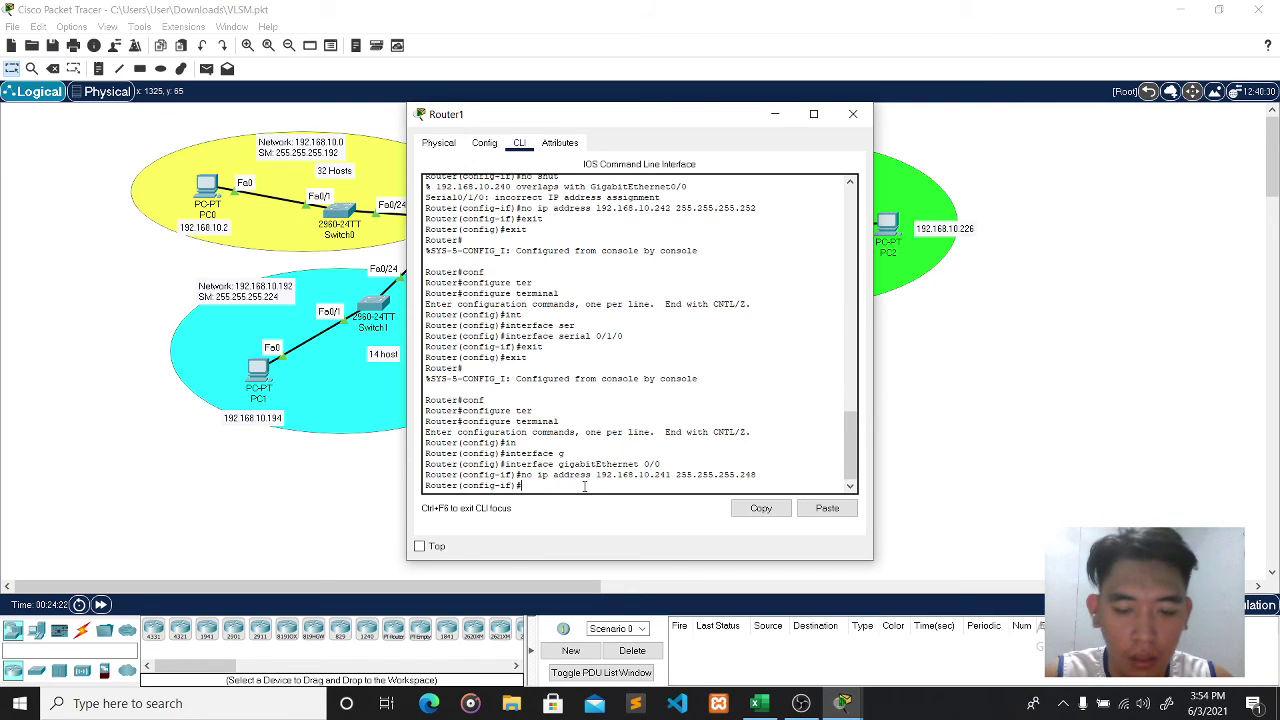
type("ip a")
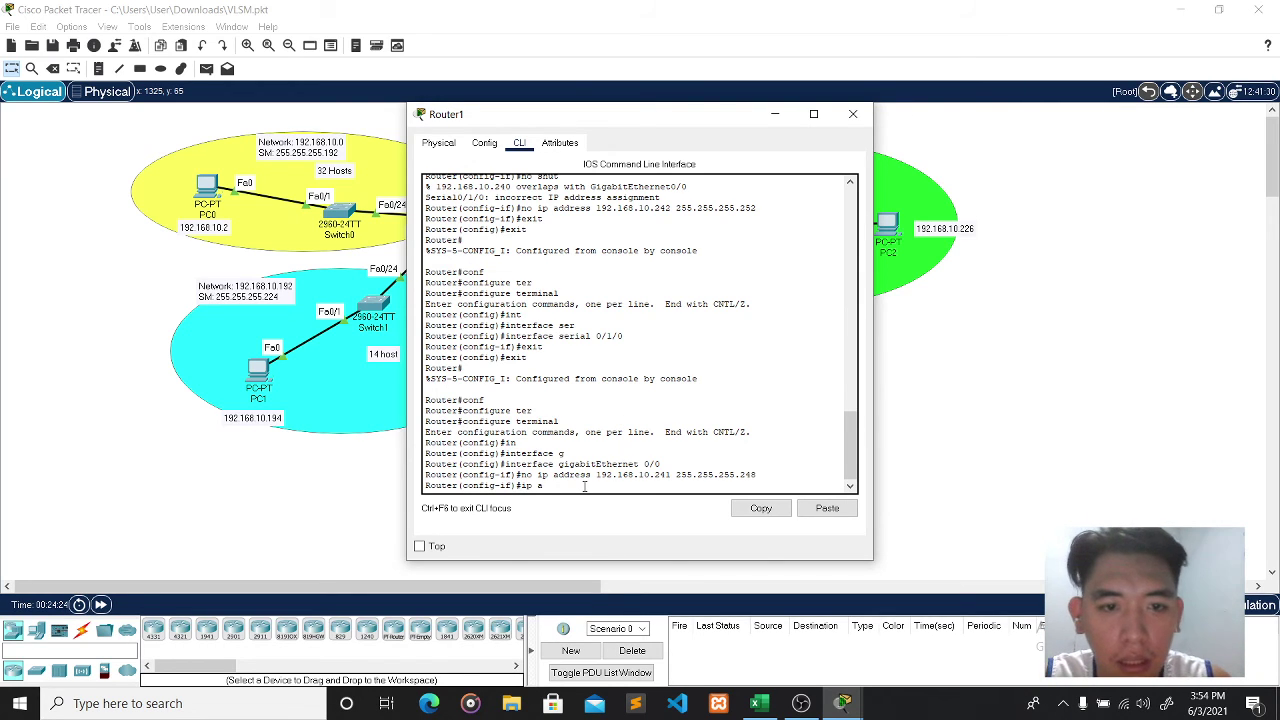
type("ddress ")
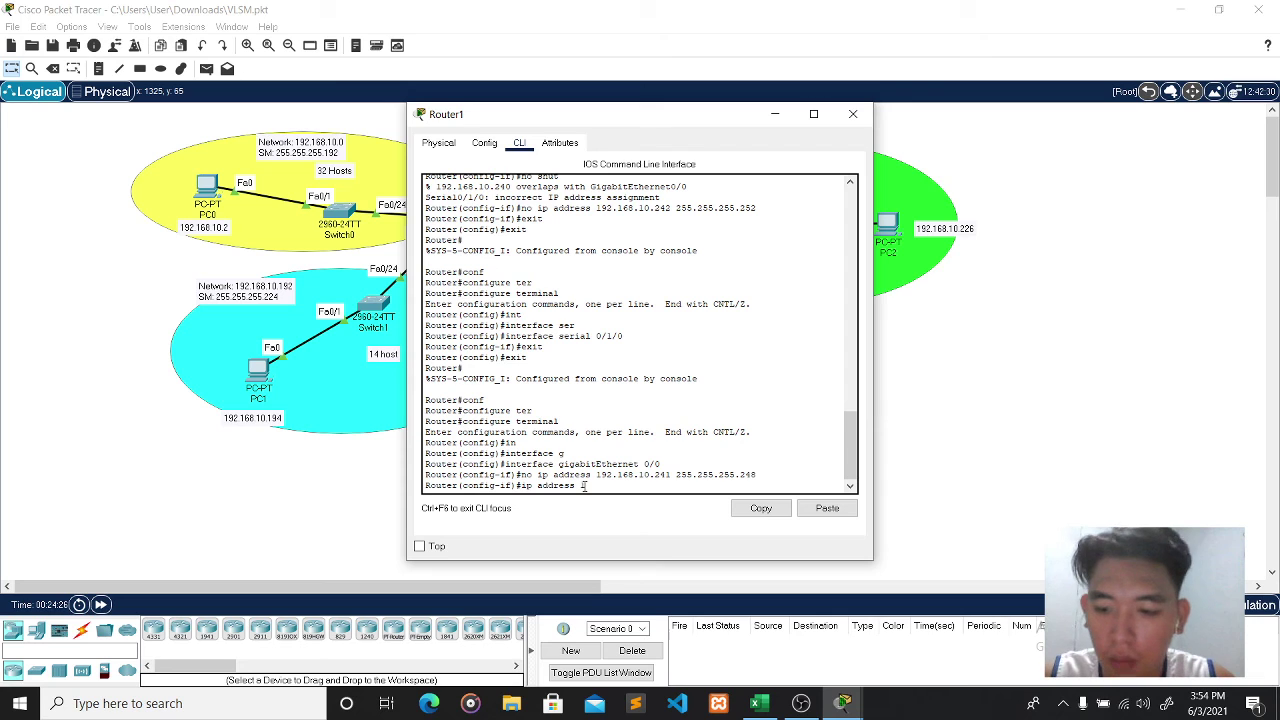
type("192.168.10.")
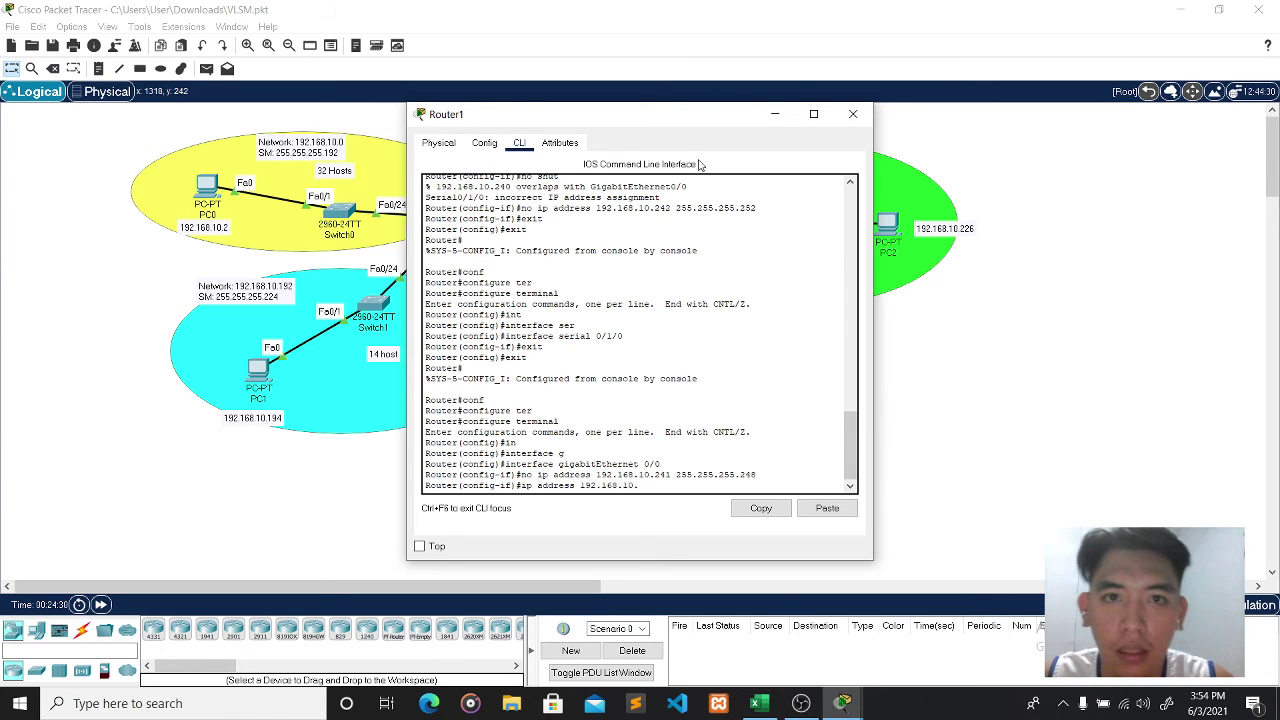
left_click_drag(668, 116, 371, 109)
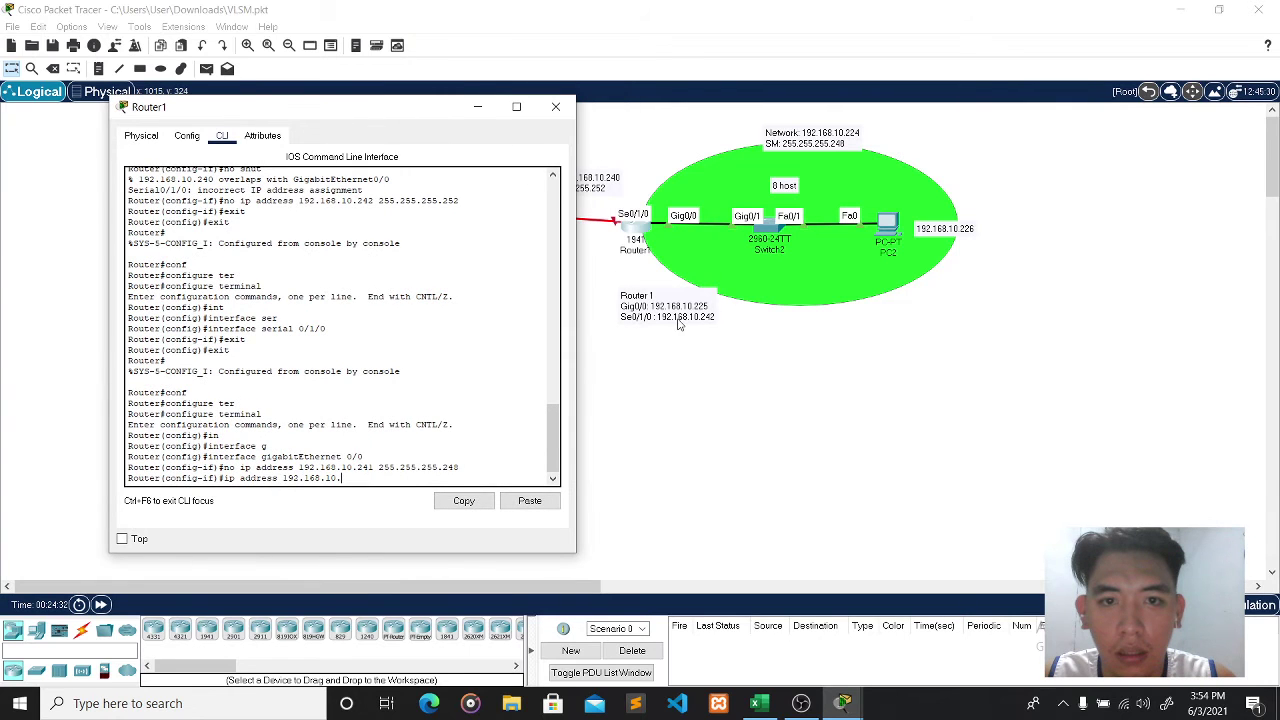
type(".10.")
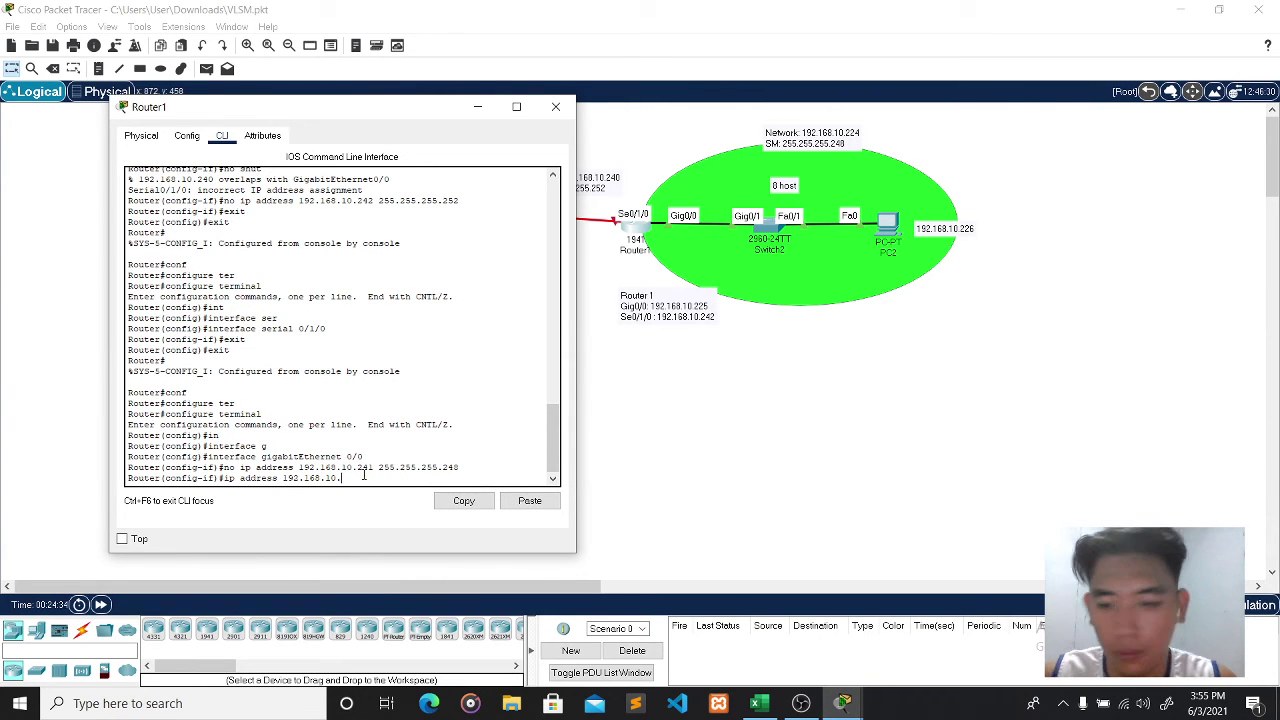
type("225 255")
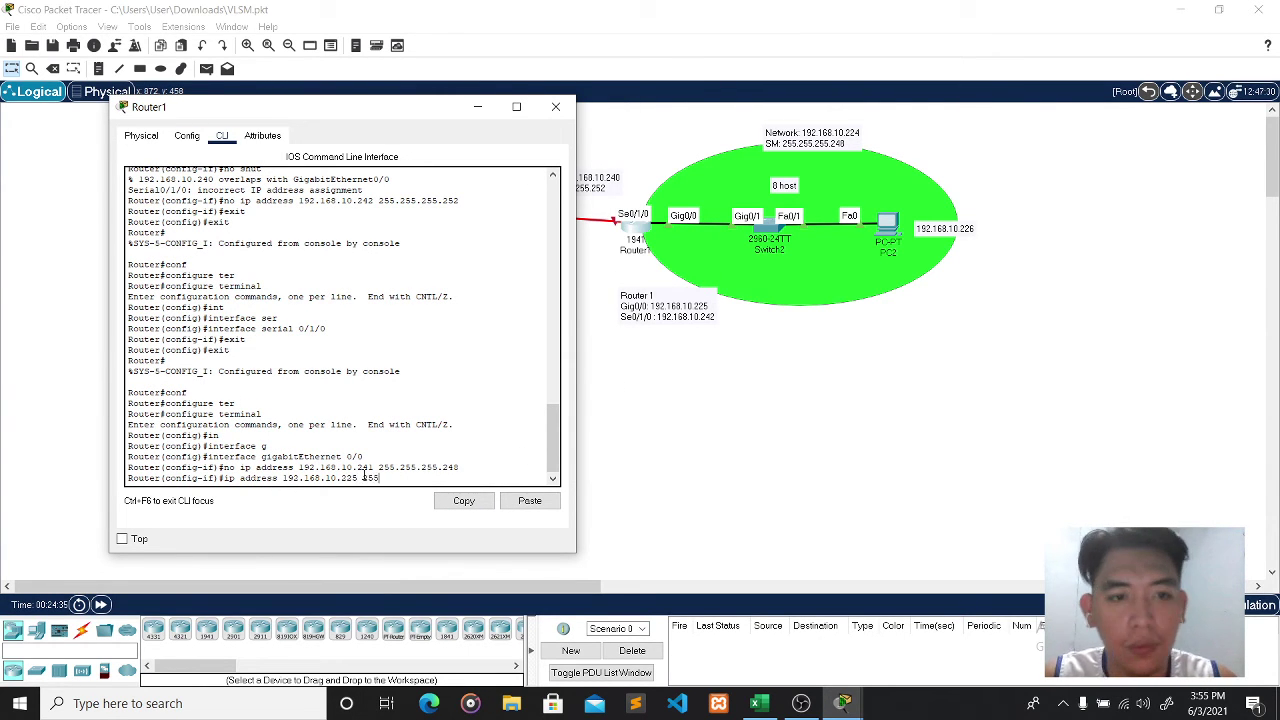
type(".255.")
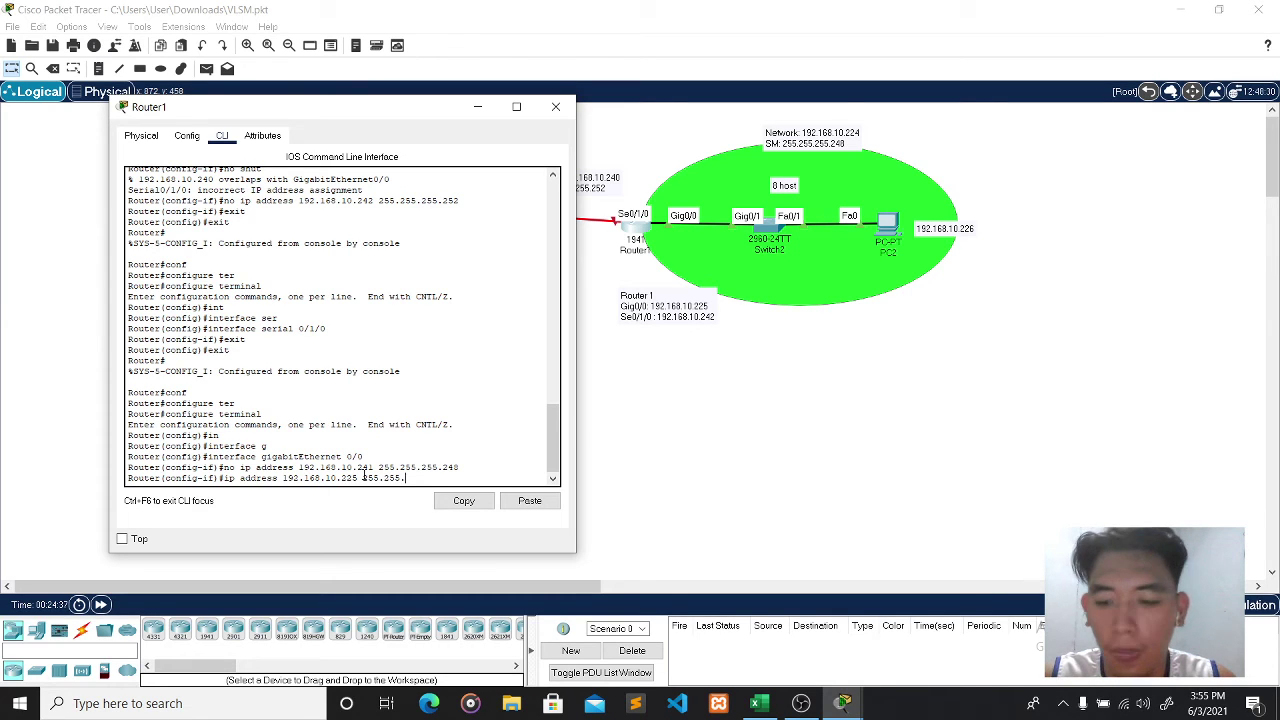
type("255.")
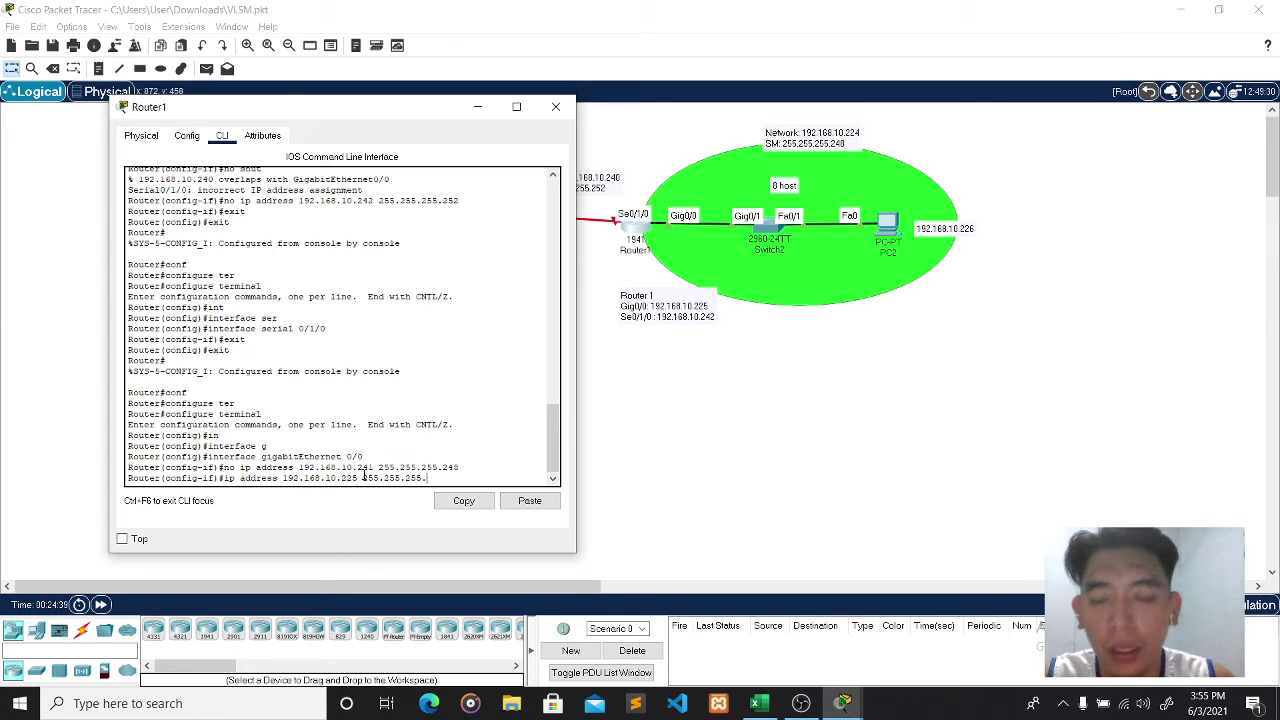
type("248")
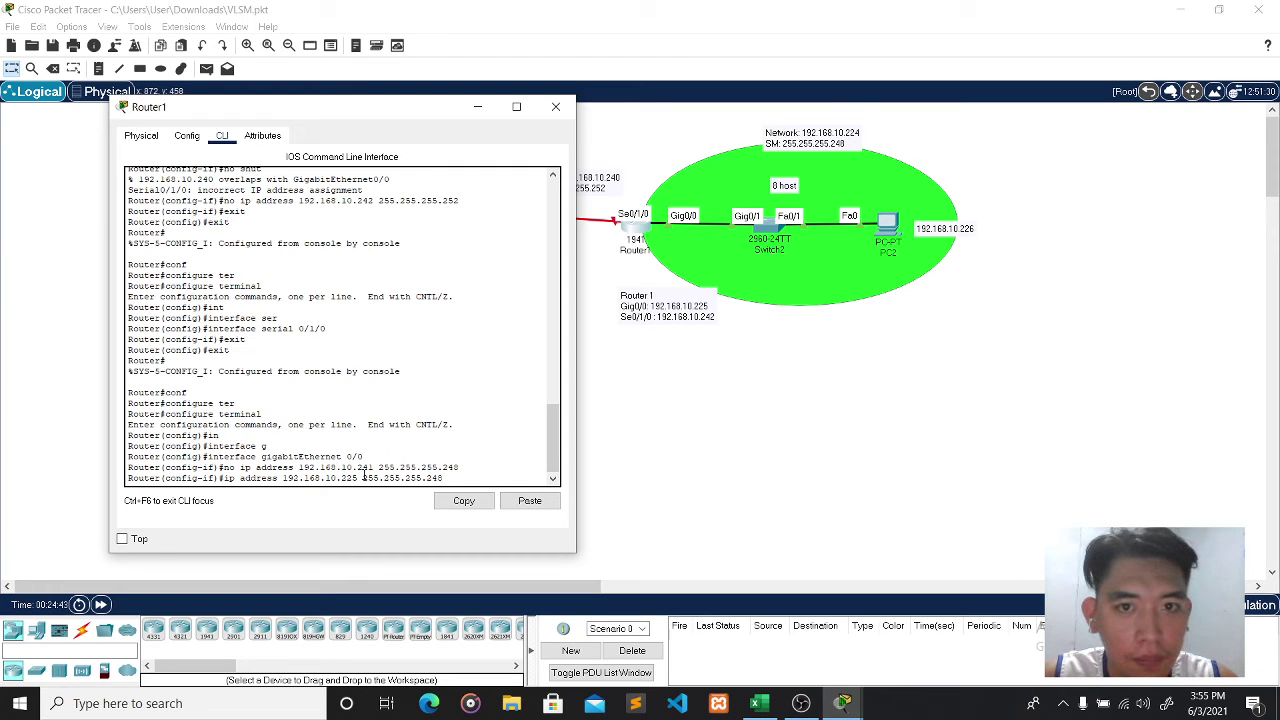
key("Return")
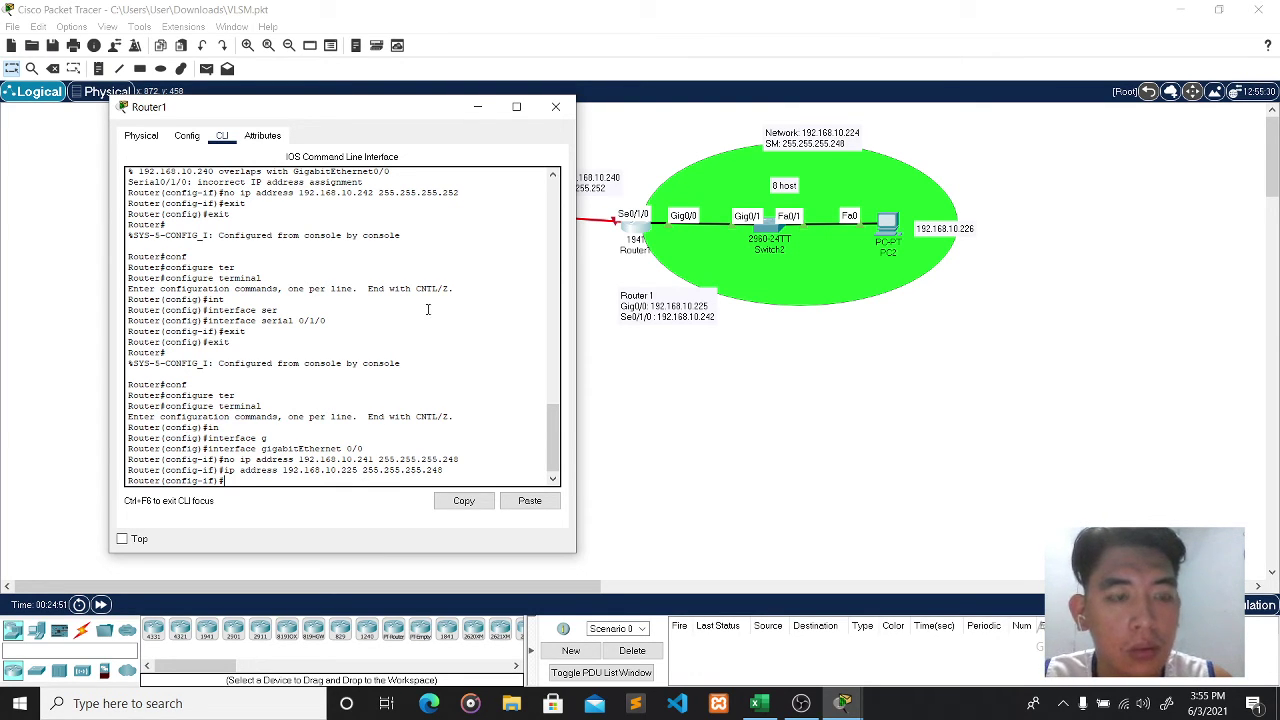
type("exit")
key("Return")
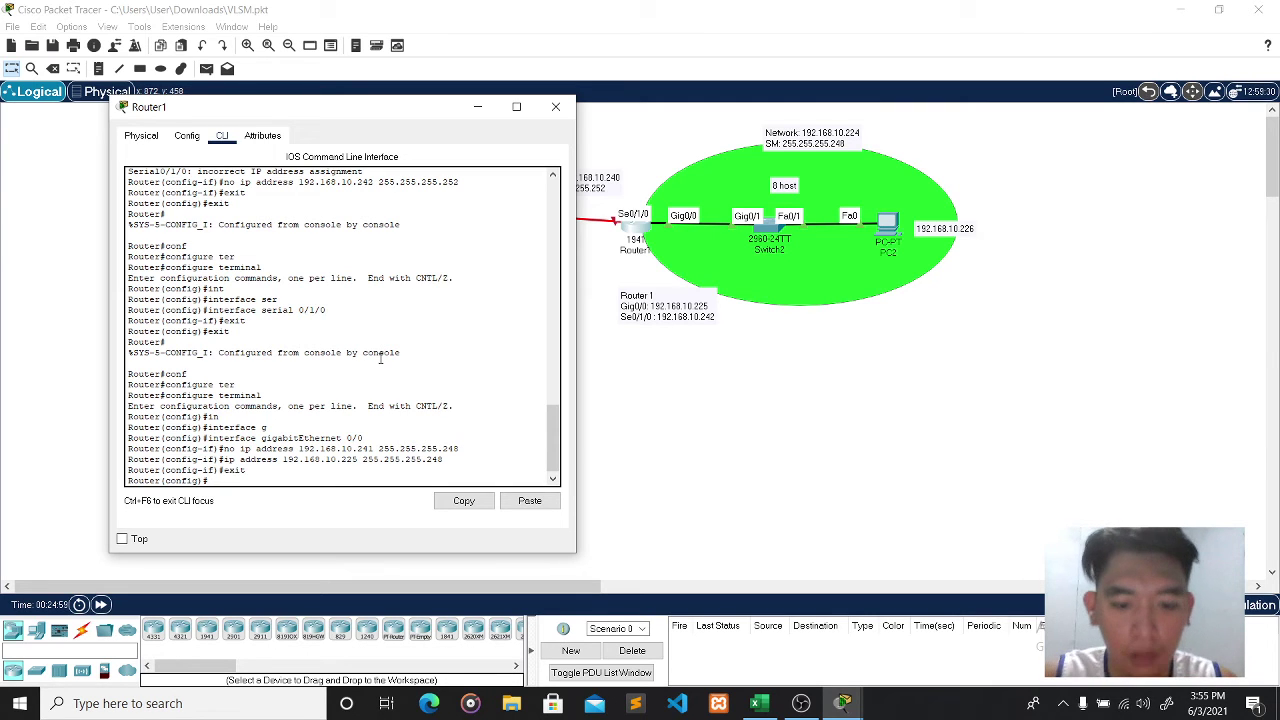
- Give Router1's Serial 0/1/0 address 192.168.10.242 255.255.255.252 and bring it up with no shut
type("in")
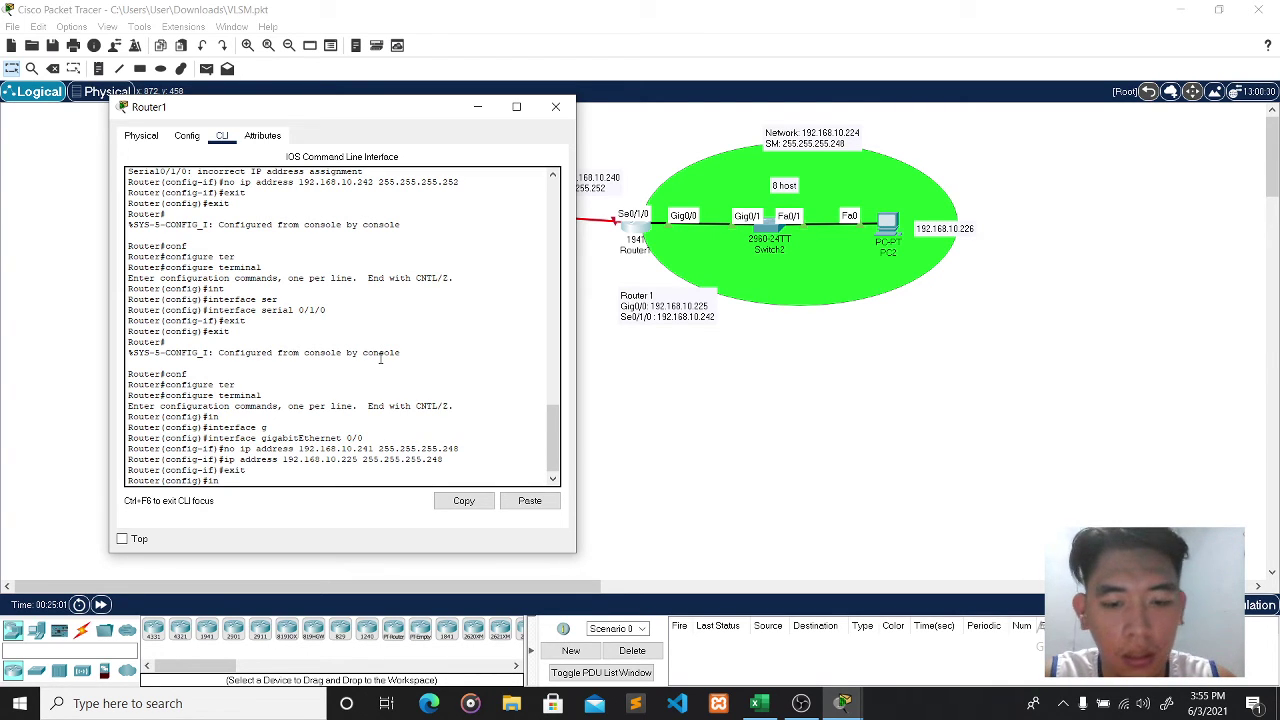
key("Tab")
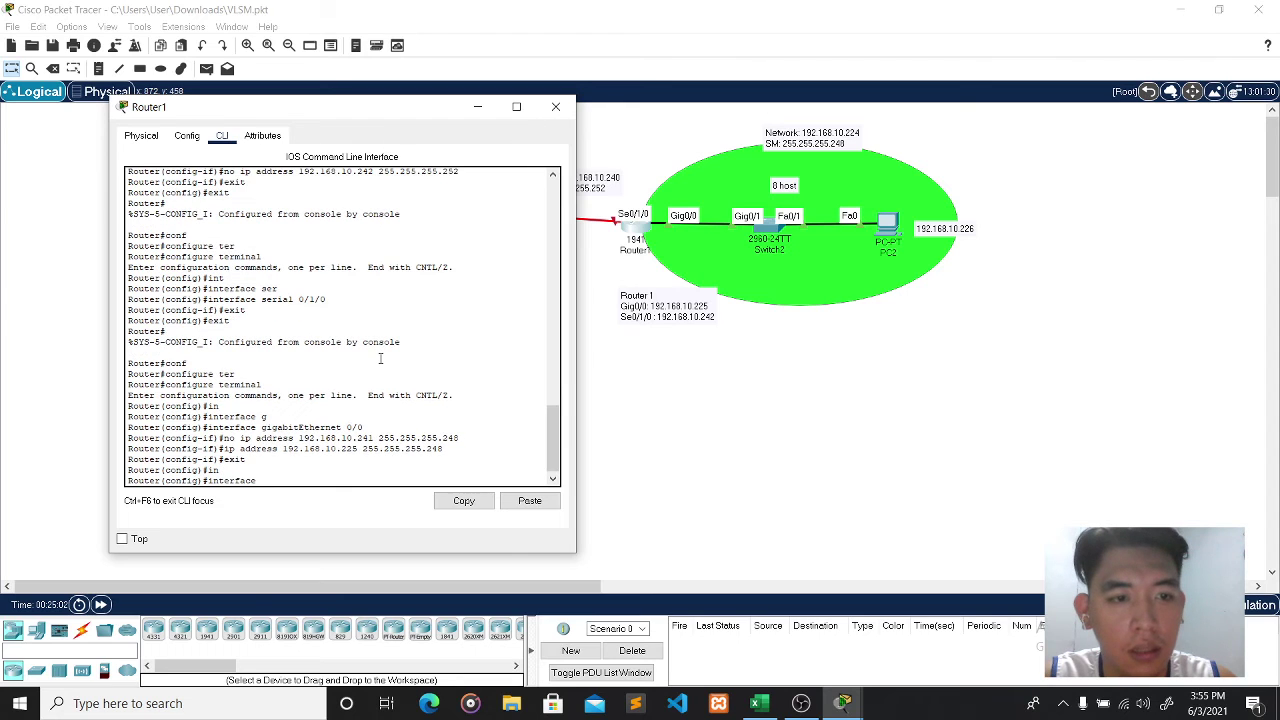
type("s")
key("Tab")
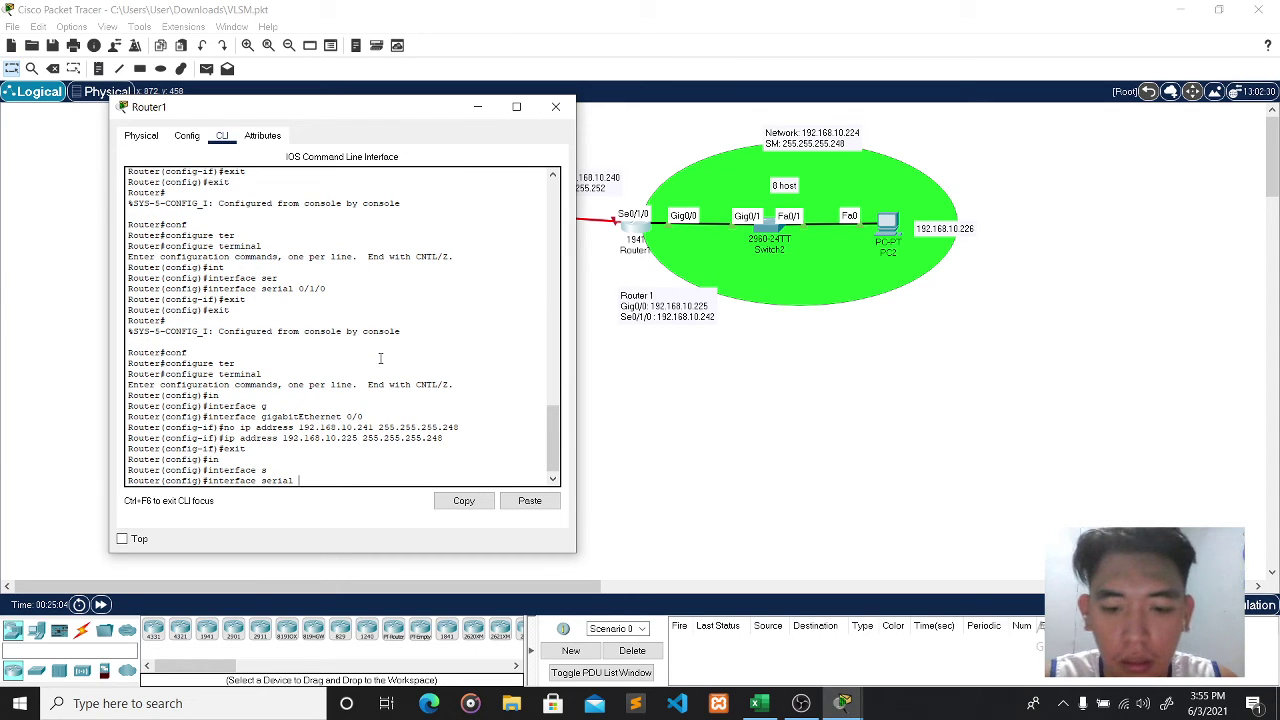
type("0/1/")
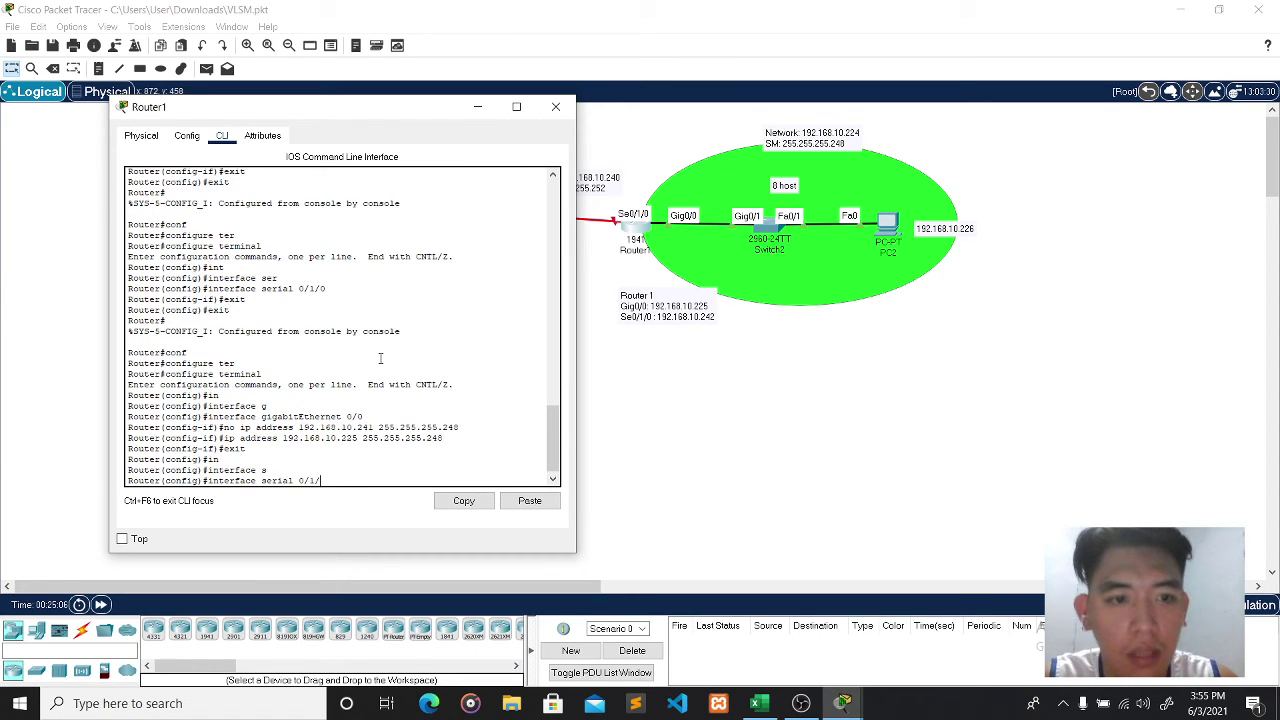
type("0")
key("Return")
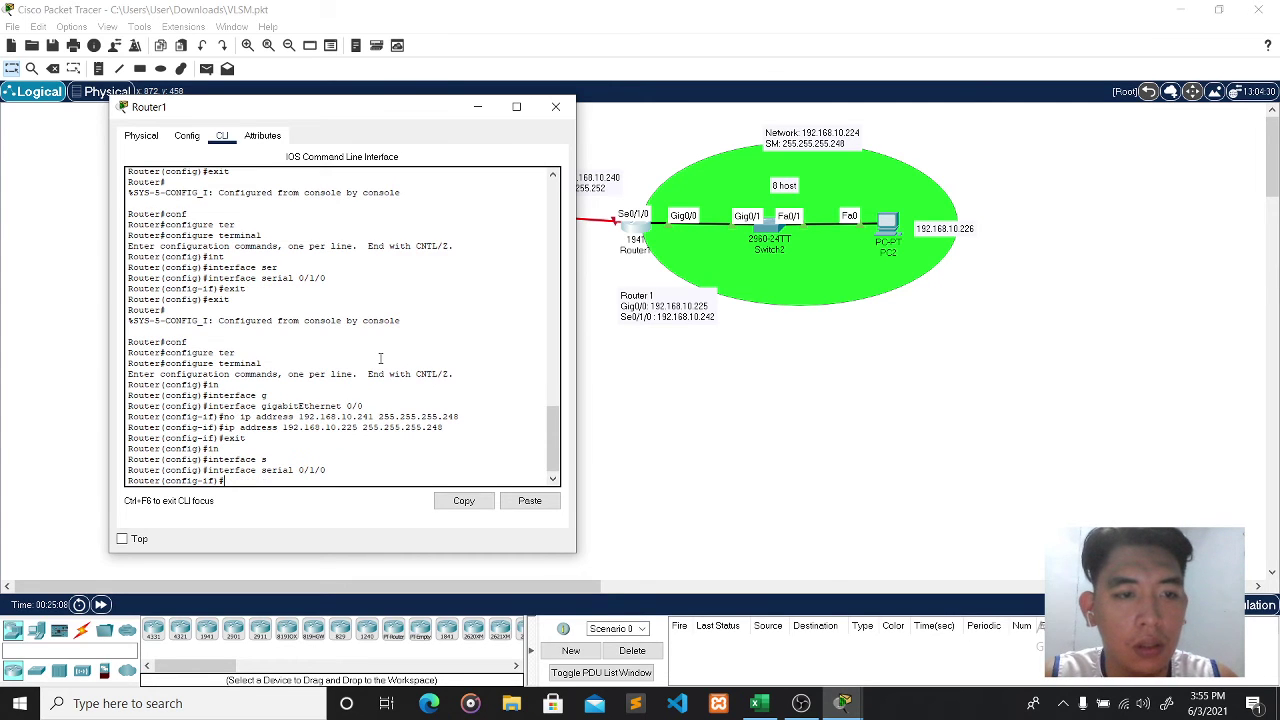
type("ip addres")
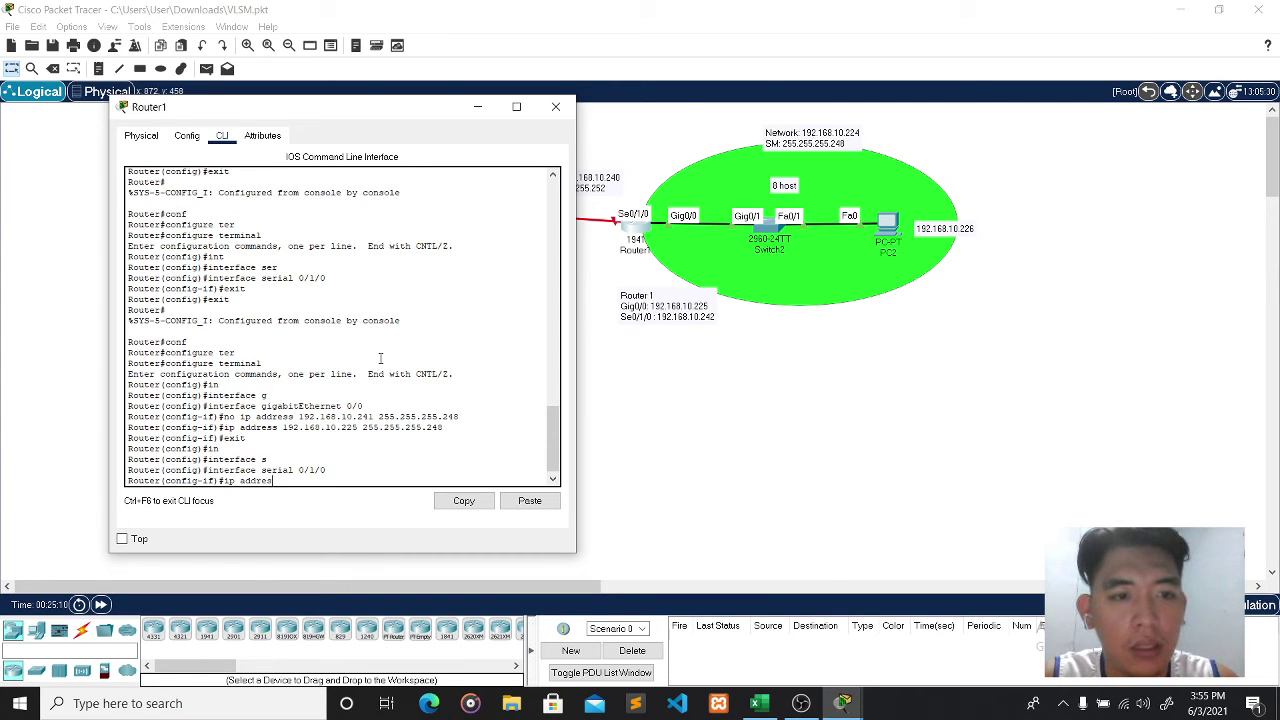
type("s 192.168.10")
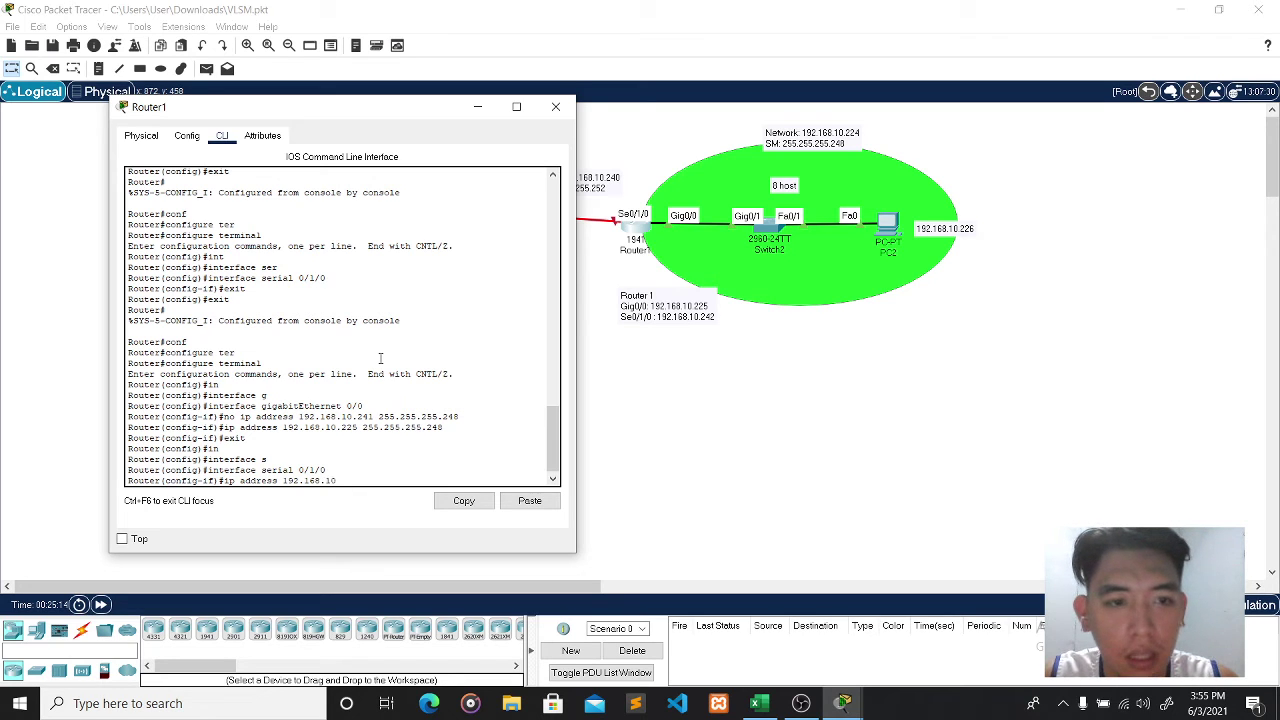
type(".242")
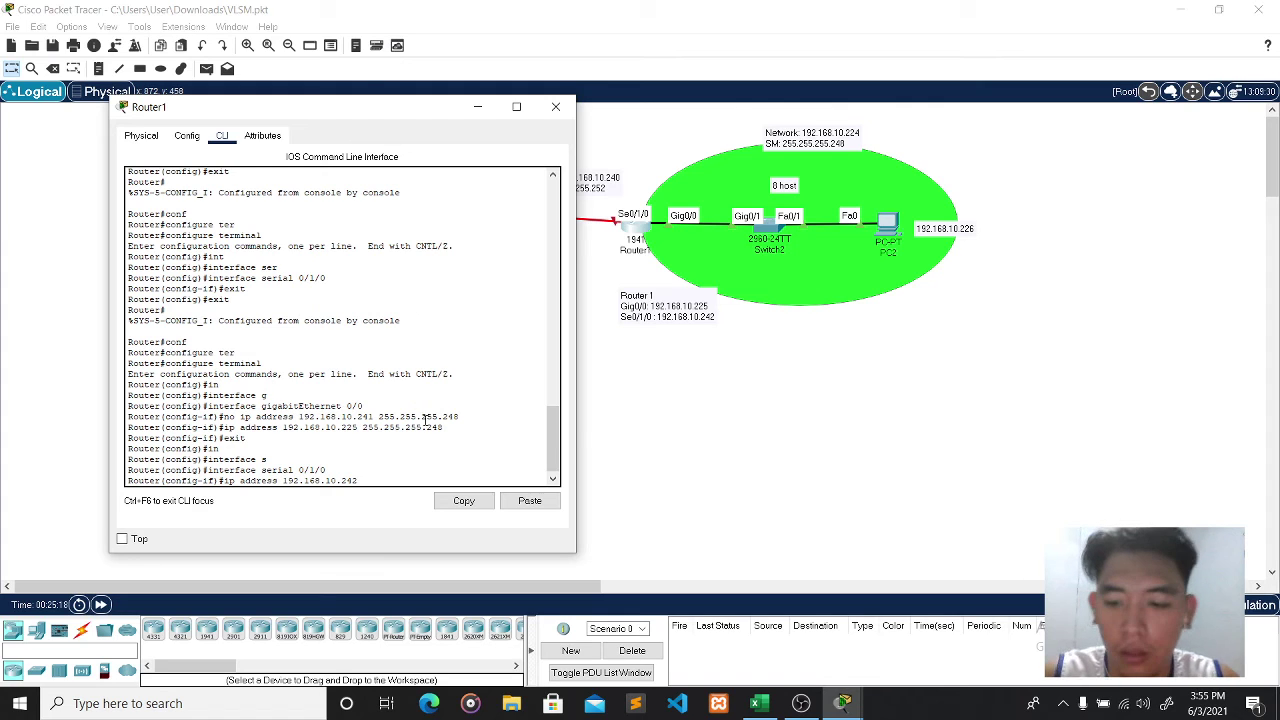
type(" 255.2")
type("25")
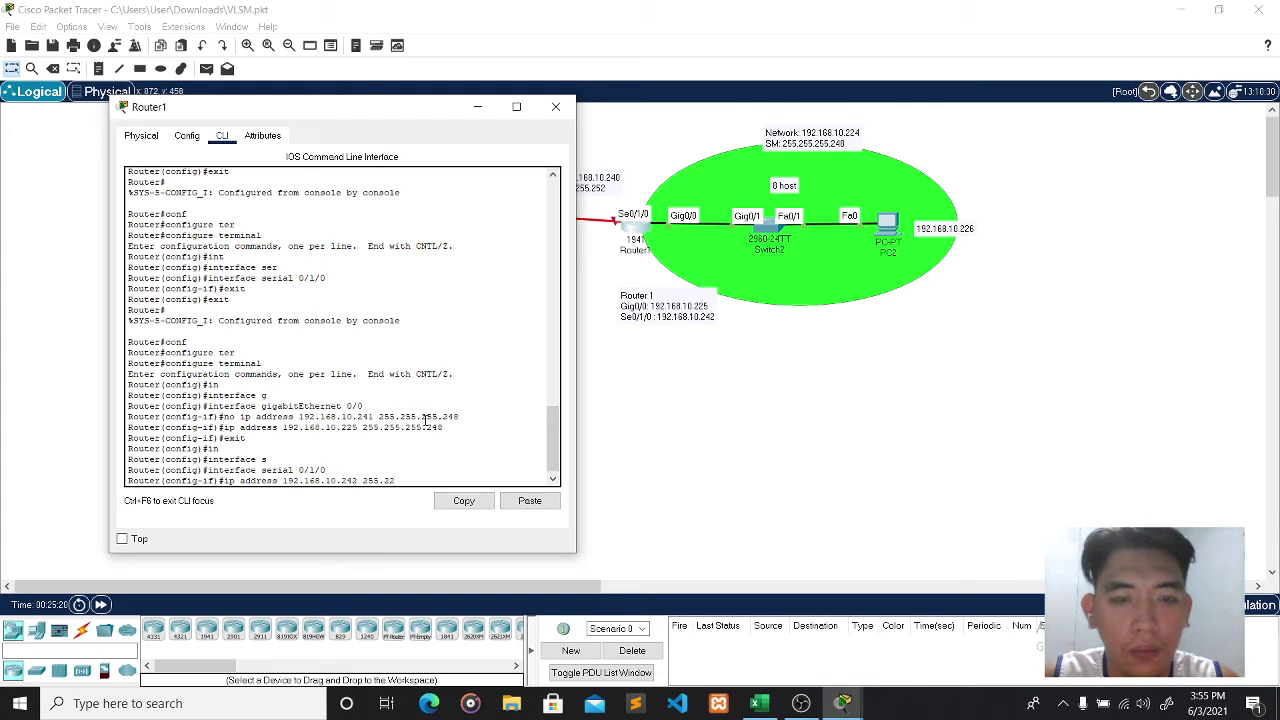
type("5.255")
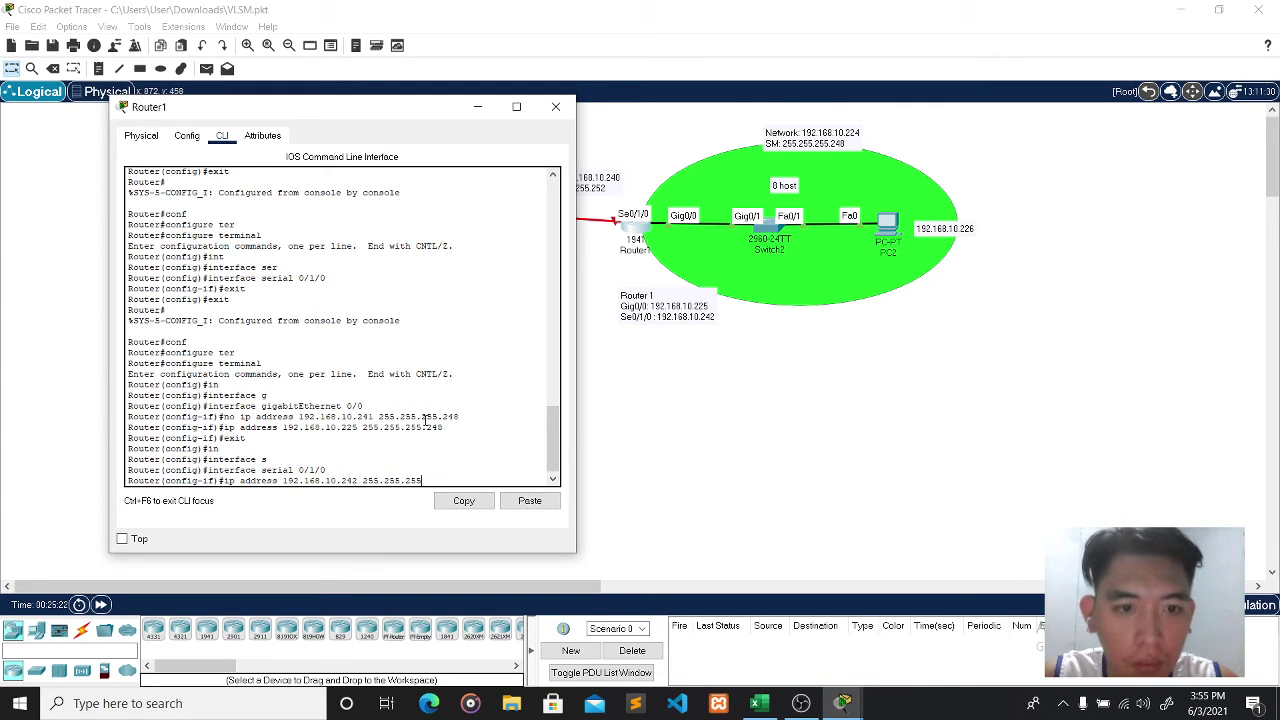
type(".252")
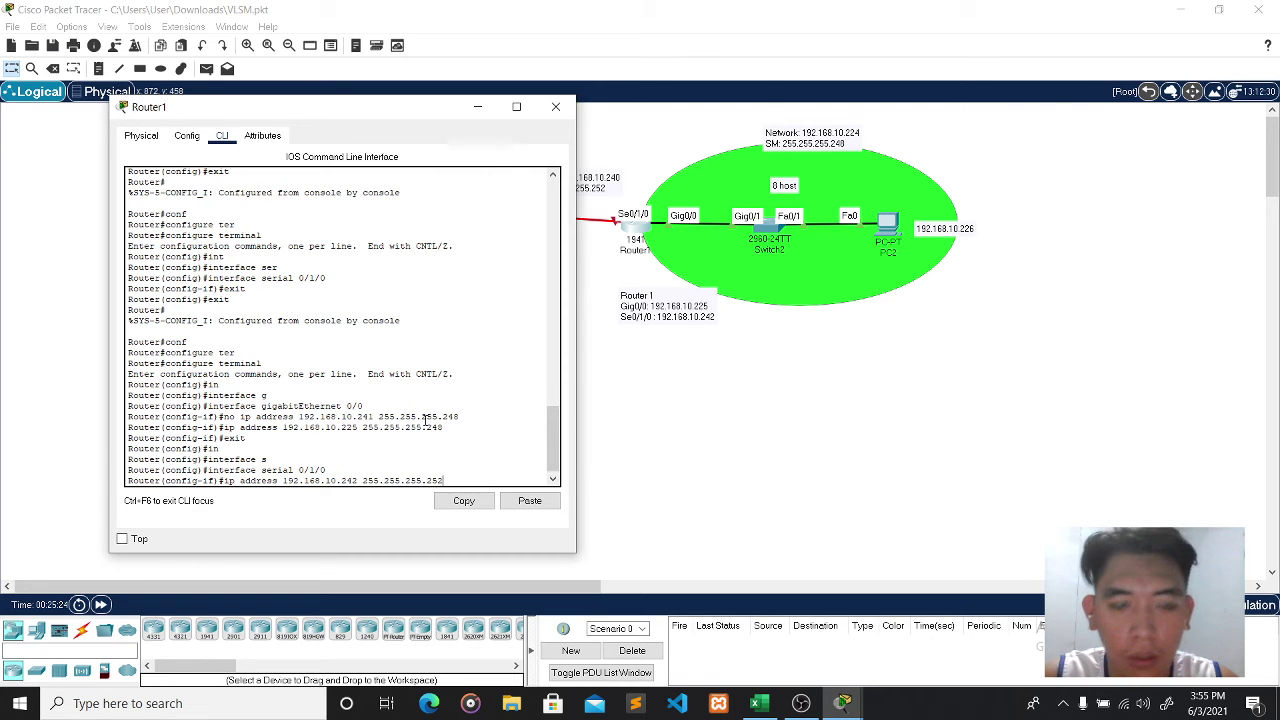
key("Return")
type("no shut")
key("Return")
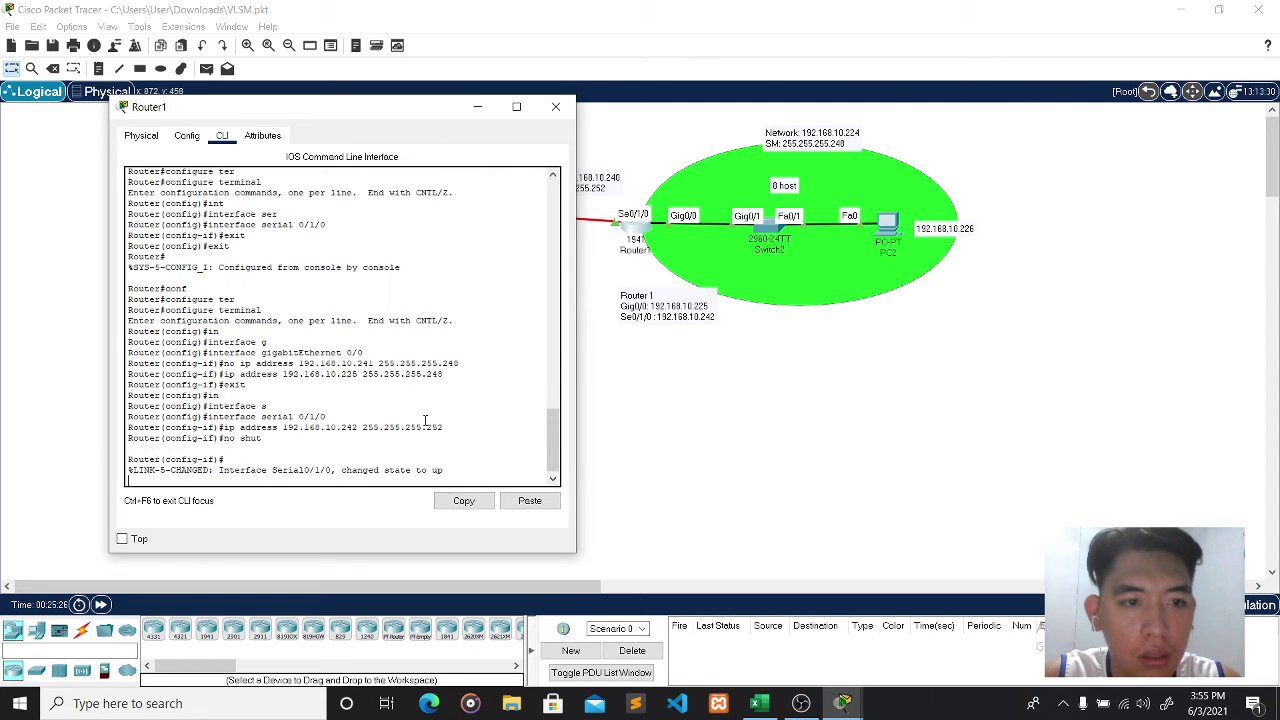
key("Return")
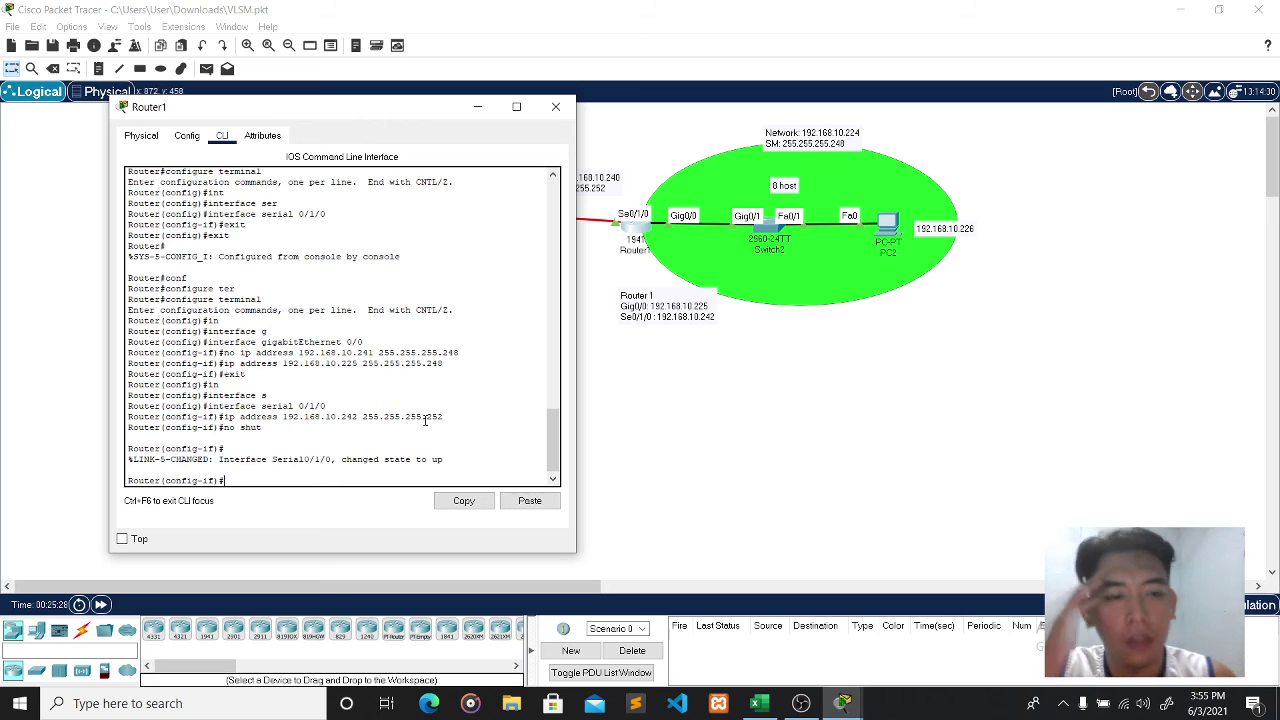
- Close Router1's console, nudge Router0 slightly down-right, and open Router0's configuration window
left_click(556, 106)
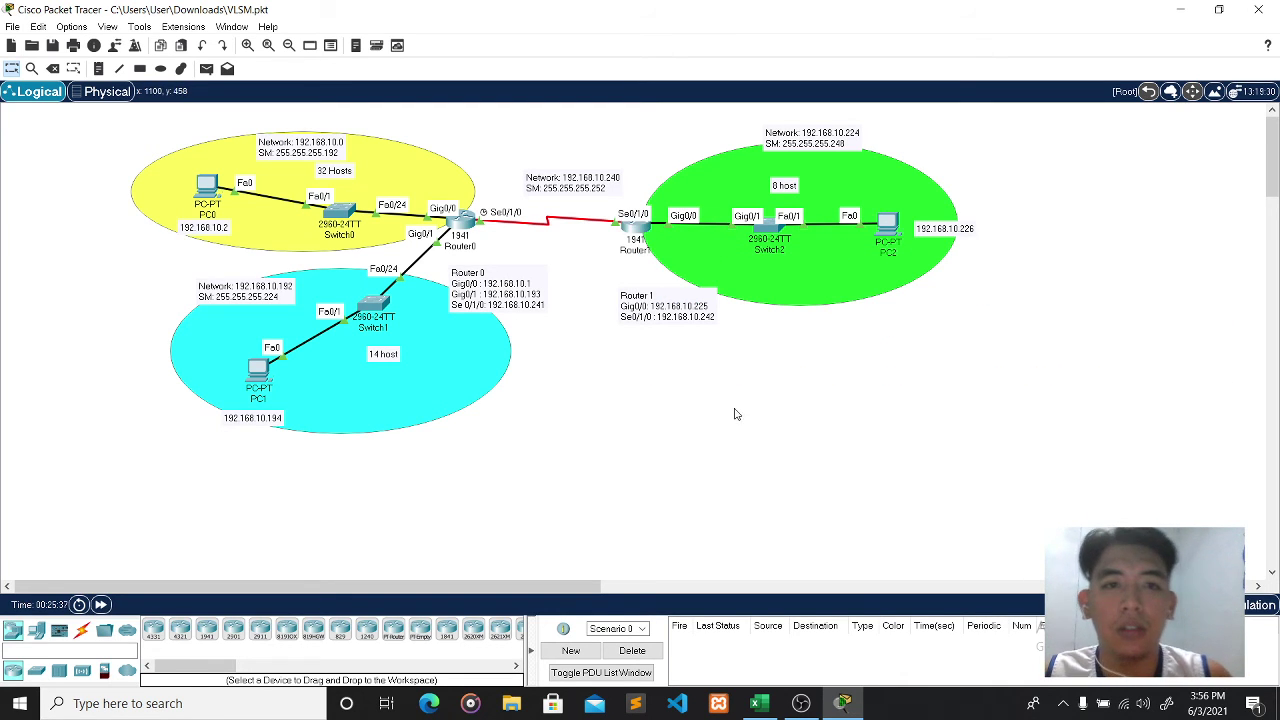
left_click_drag(466, 222, 474, 228)
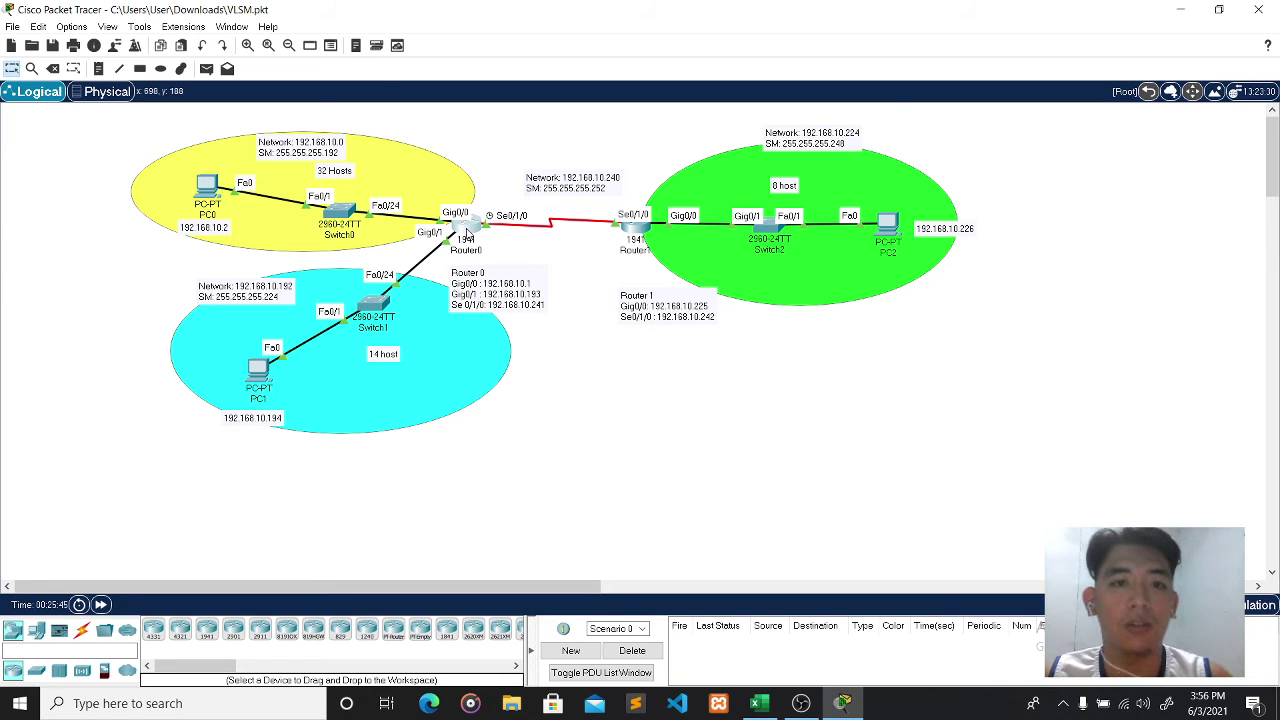
left_click(469, 229)
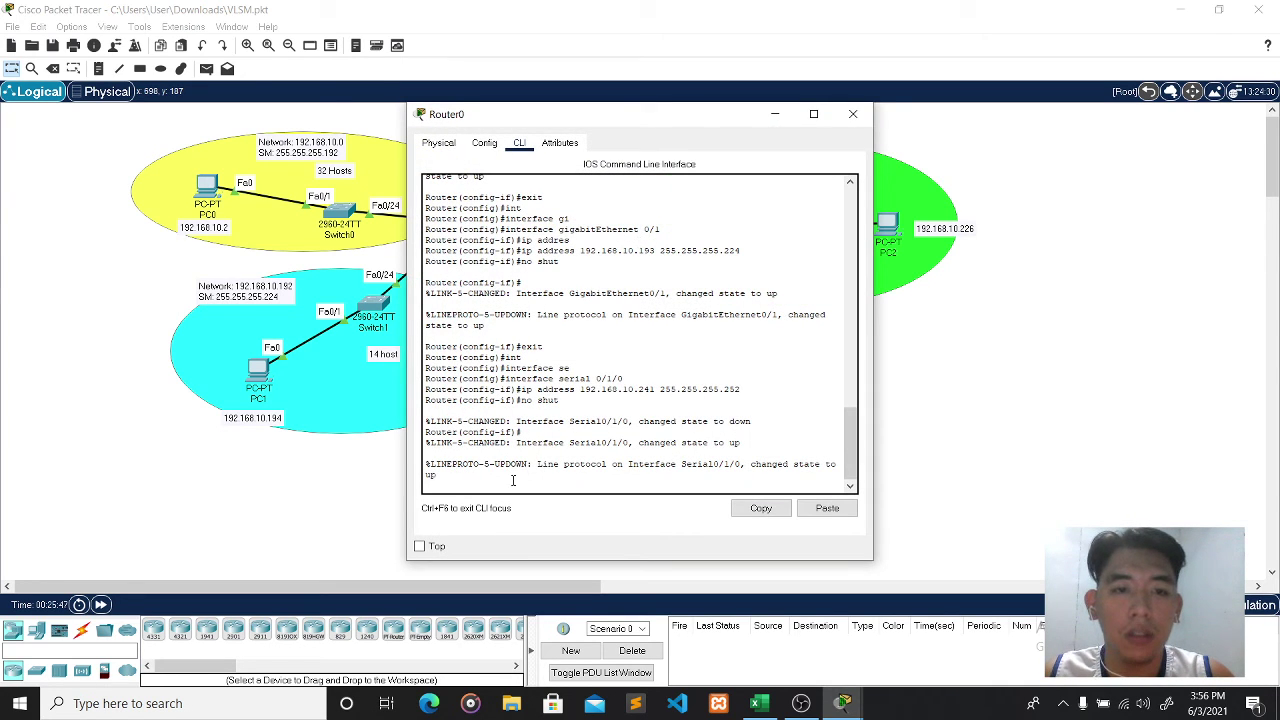
- Move Router0's console right and exit Router0 back to privileged mode, starting configure terminal
key("Return")
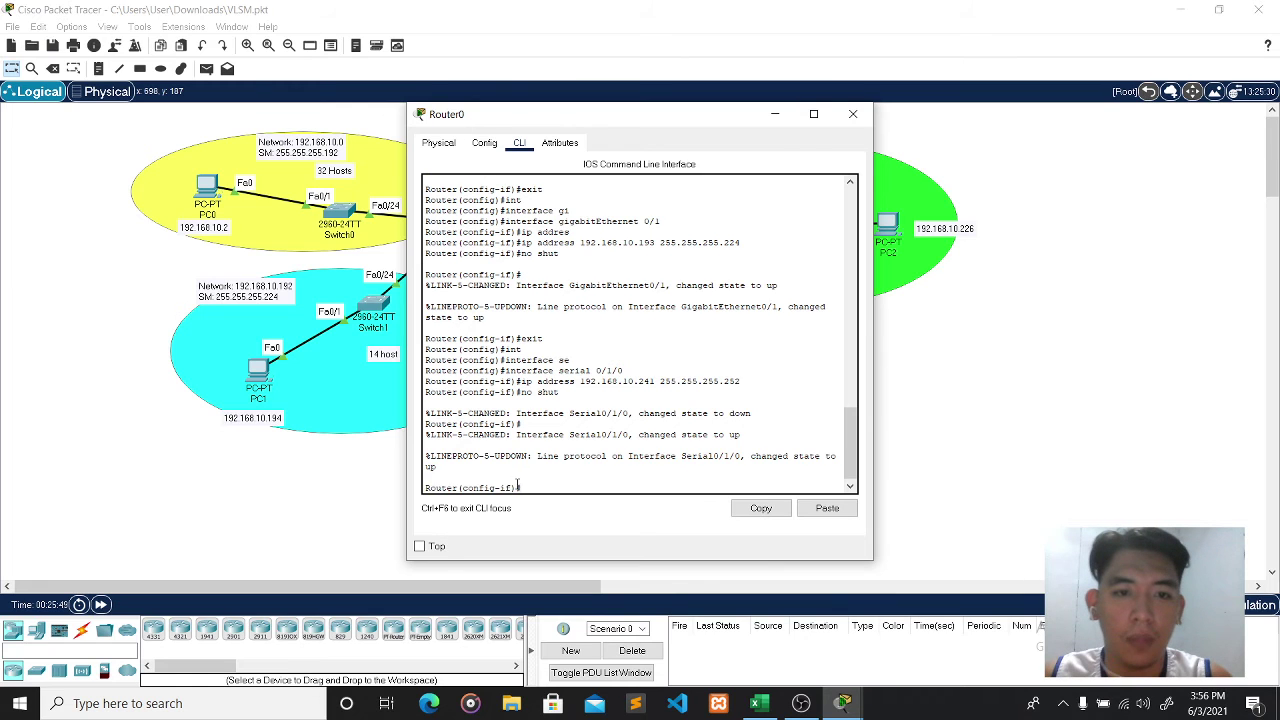
left_click_drag(606, 118, 876, 133)
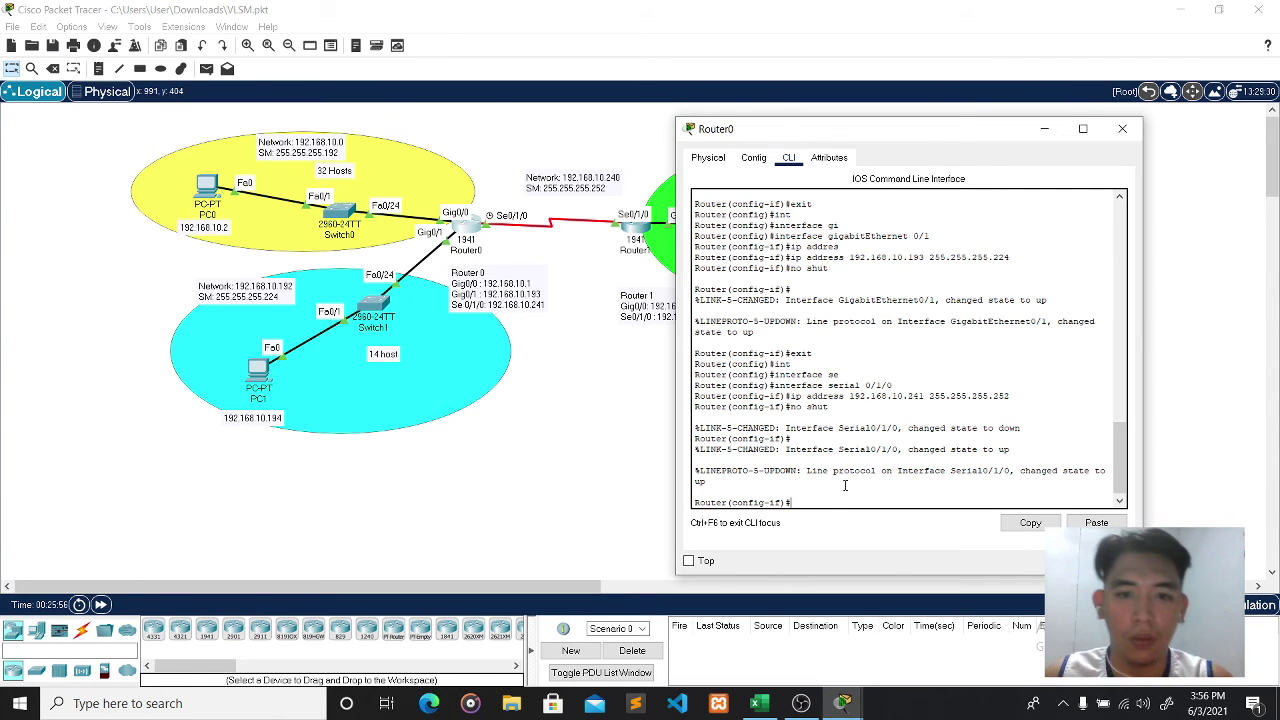
type("xit")
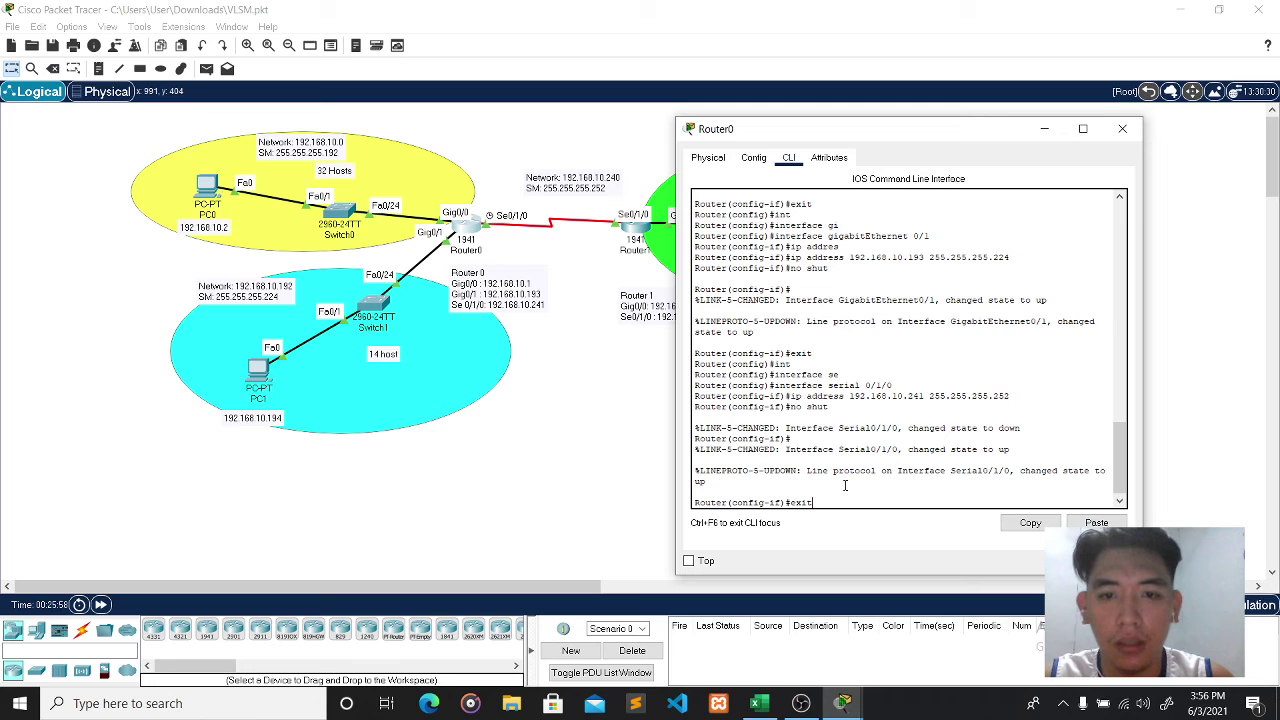
key("Return")
type("exit")
key("Return")
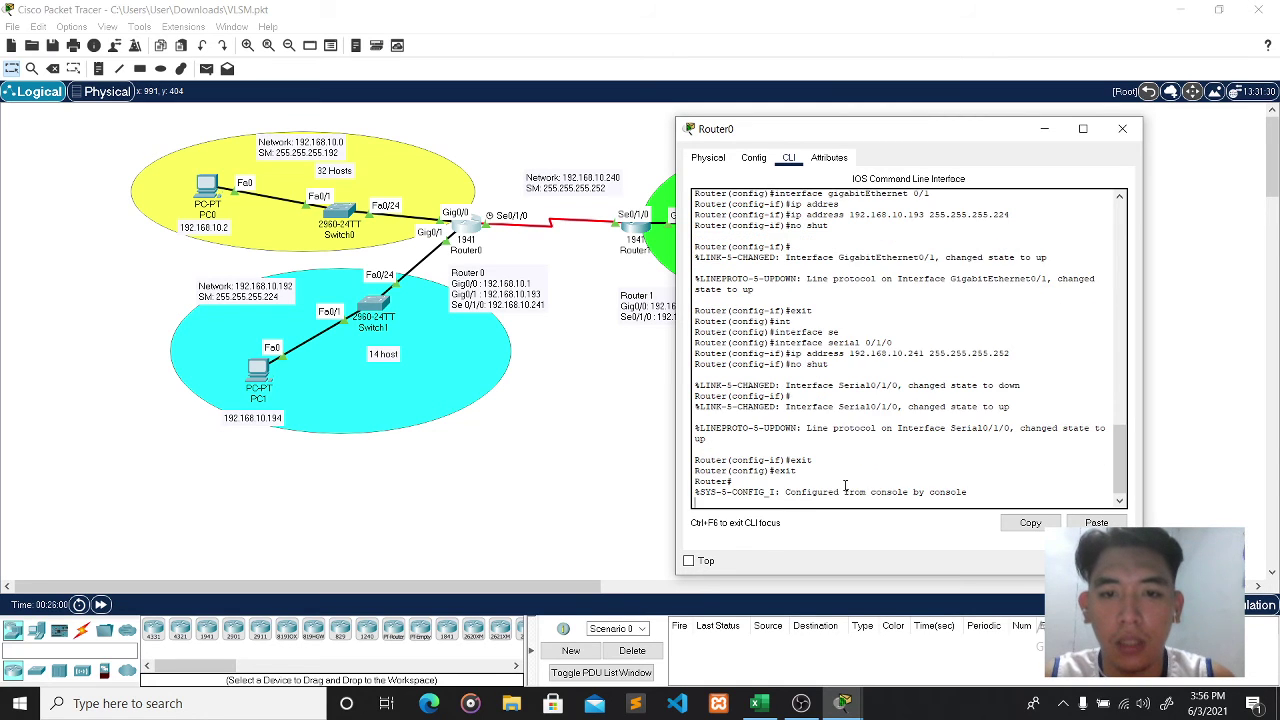
key("Return")
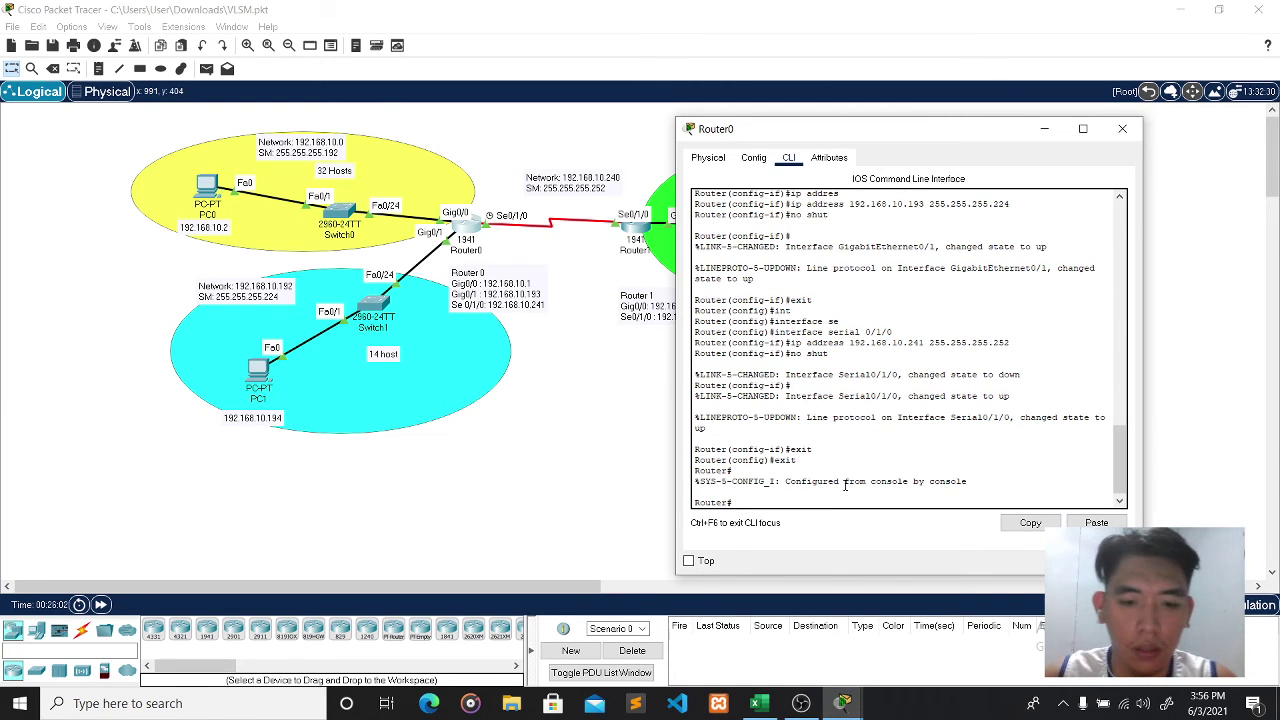
type("conf")
key("Tab")
- Enable RIP version 2 on Router0 with auto-summary turned off
type("ter")
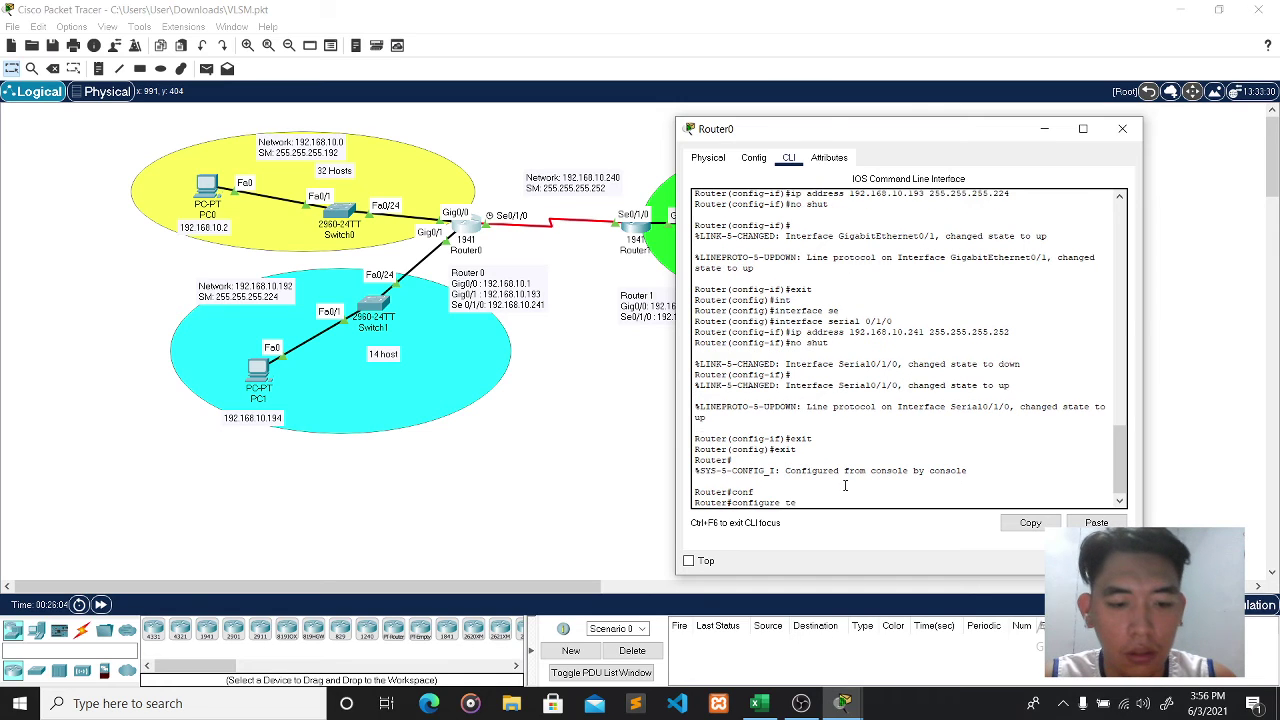
key("Tab")
key("Return")
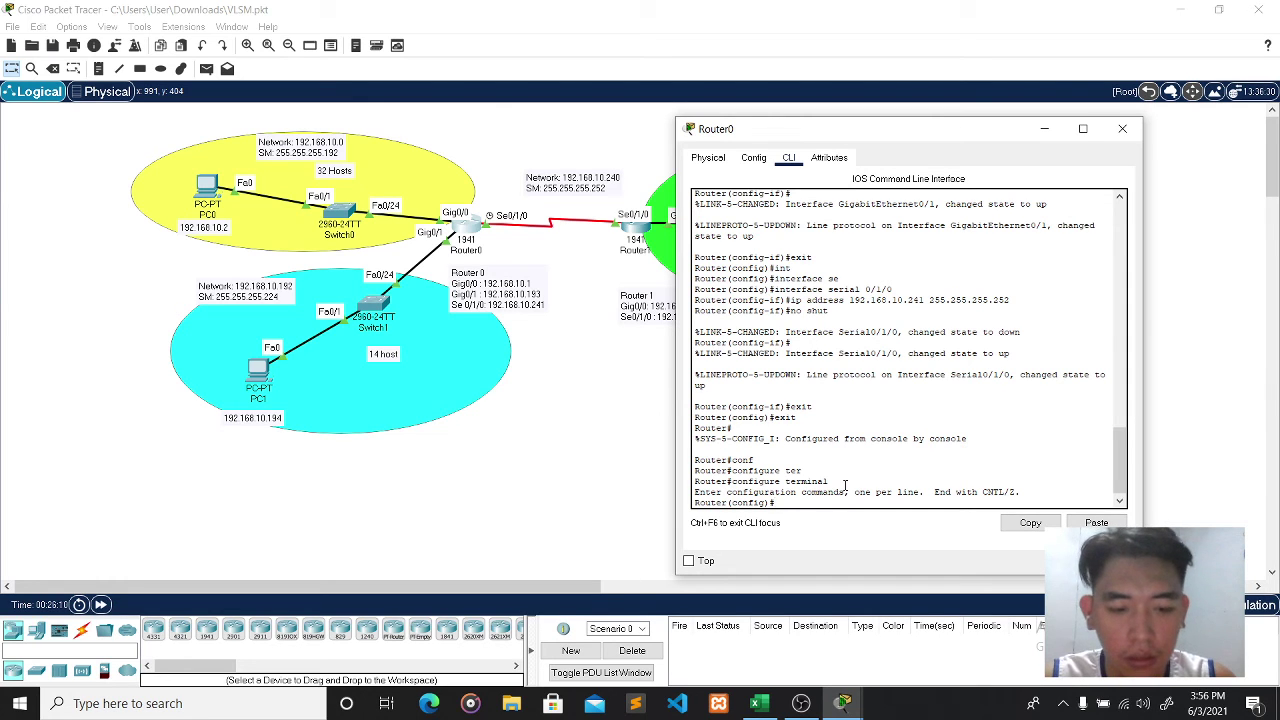
type("router")
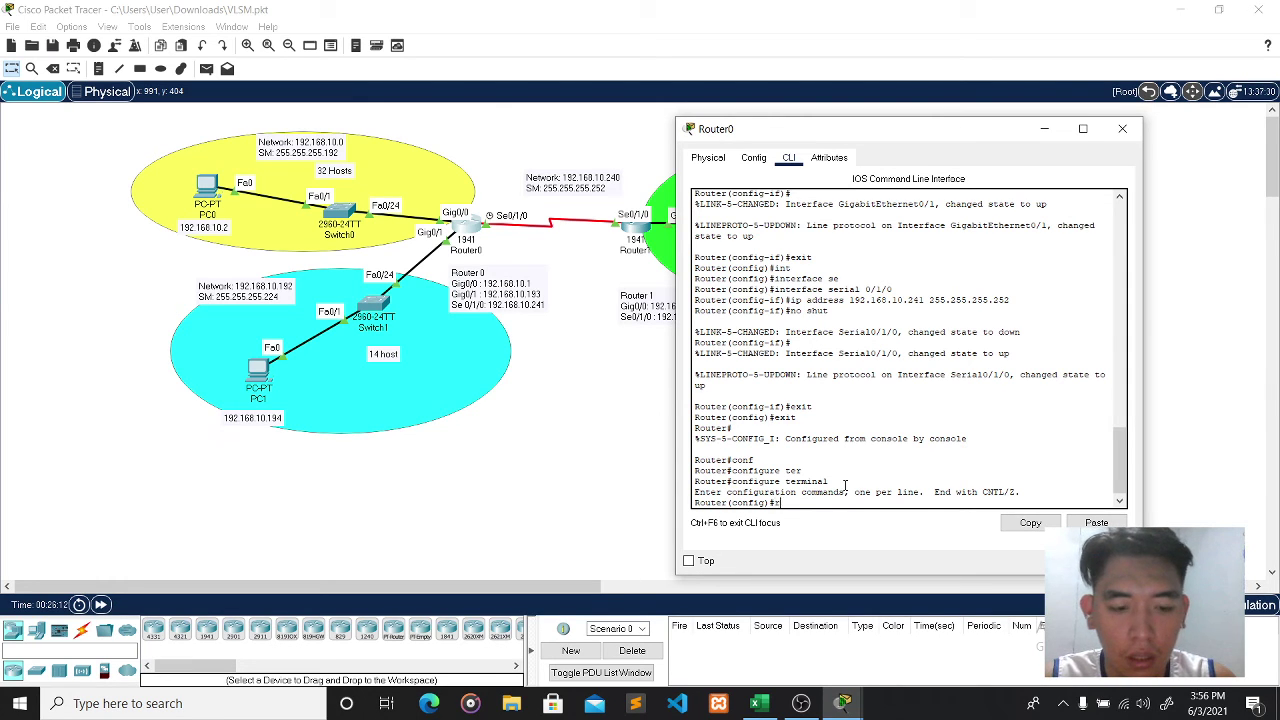
key("Tab")
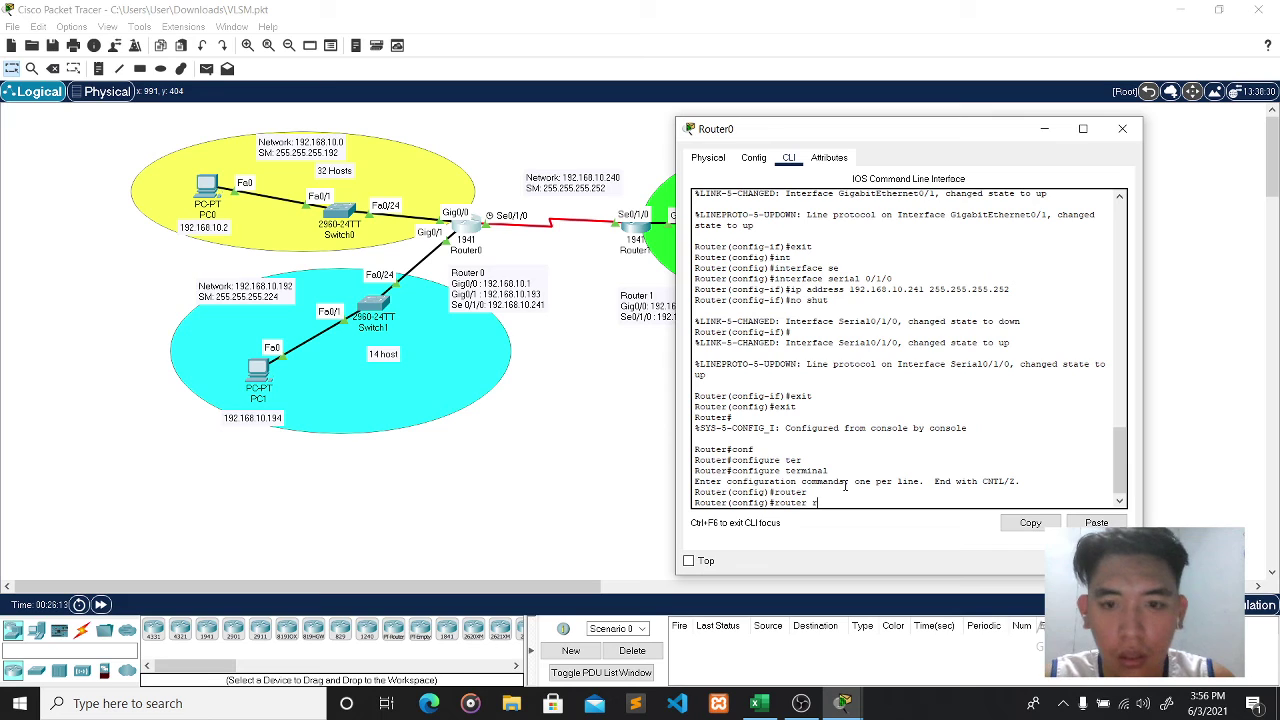
type("rip")
key("Return")
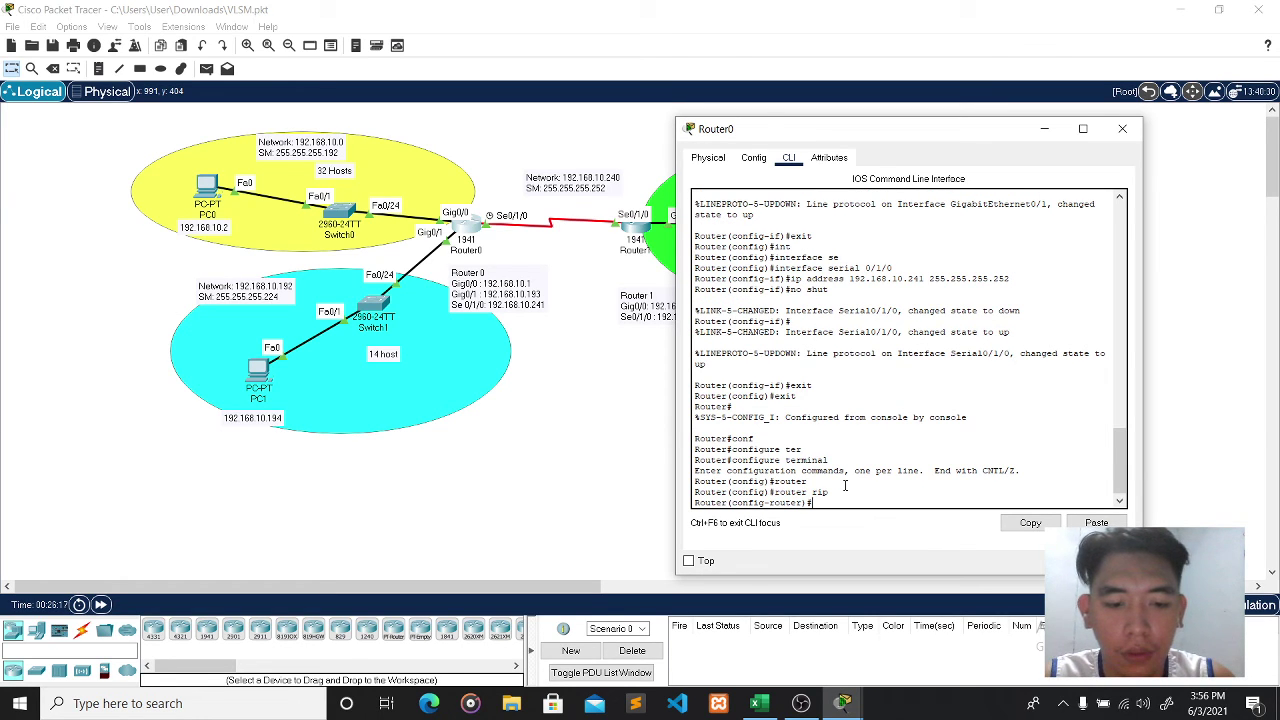
type("version 2")
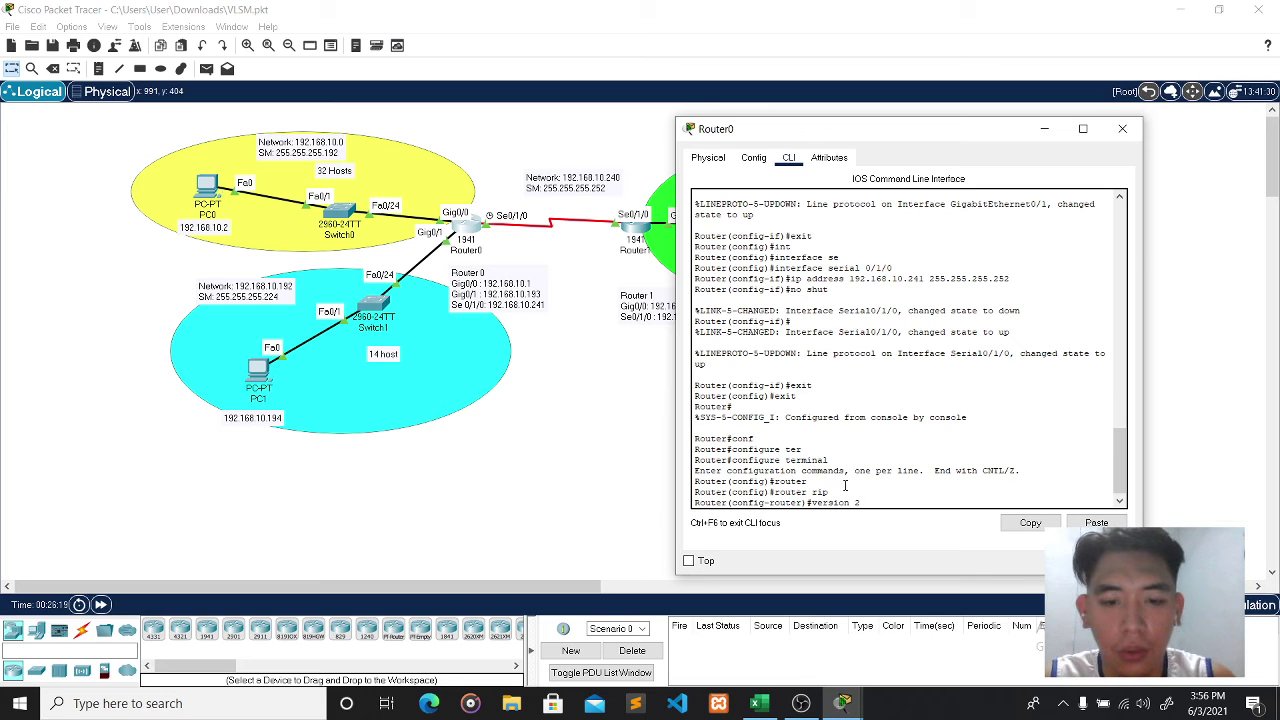
key("Return")
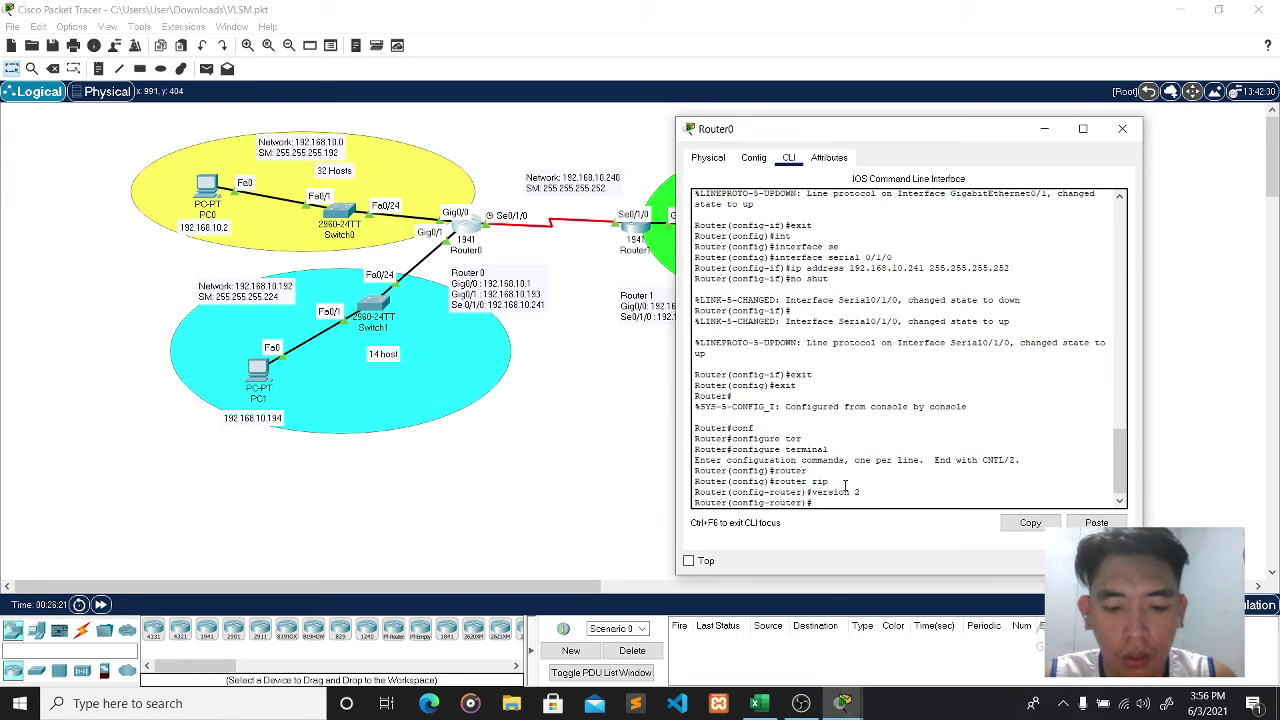
type("no au")
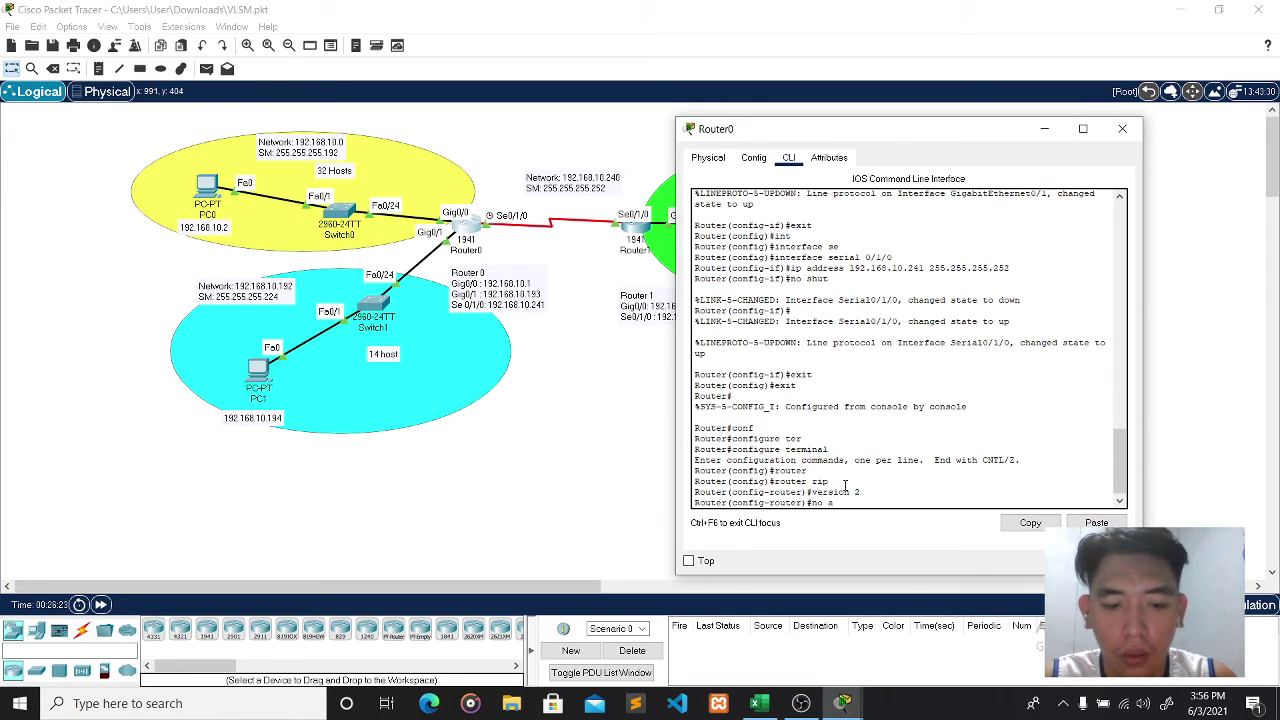
key("Tab")
key("Return")
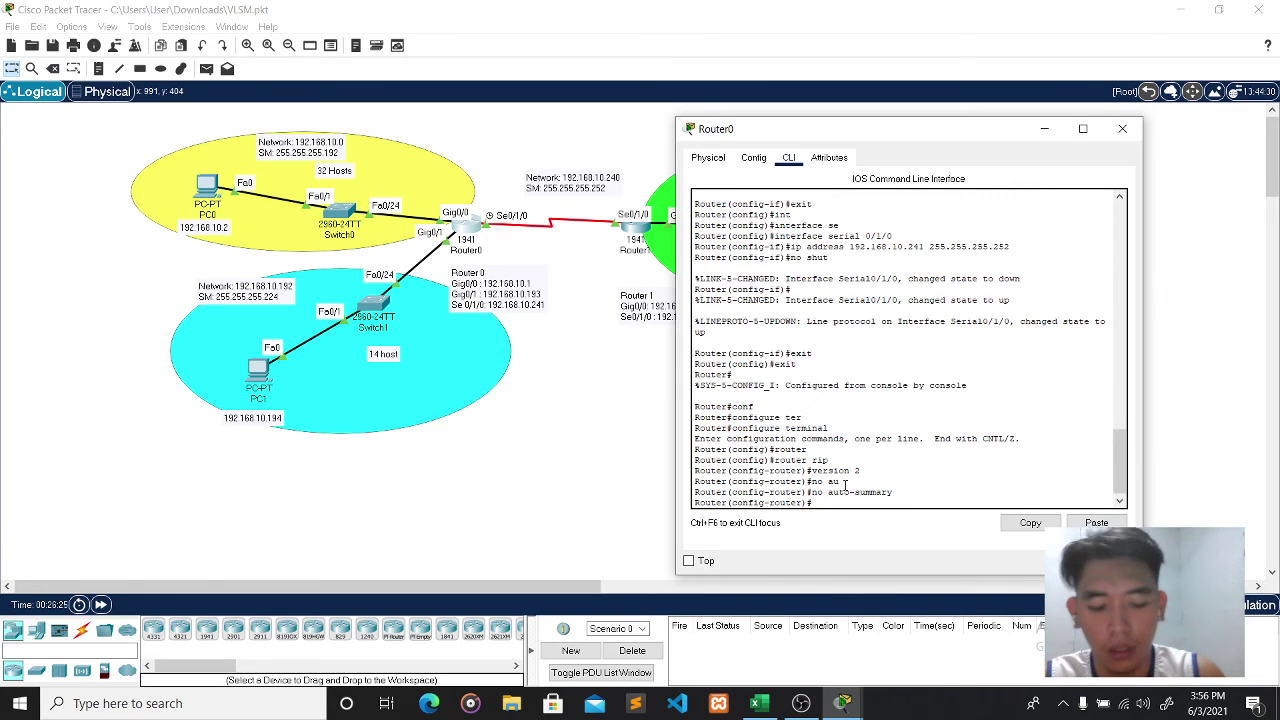
- Advertise networks 192.168.10.0, 192.168.10.192 and 192.168.10.240 in Router0's RIP and close its window
type("netw")
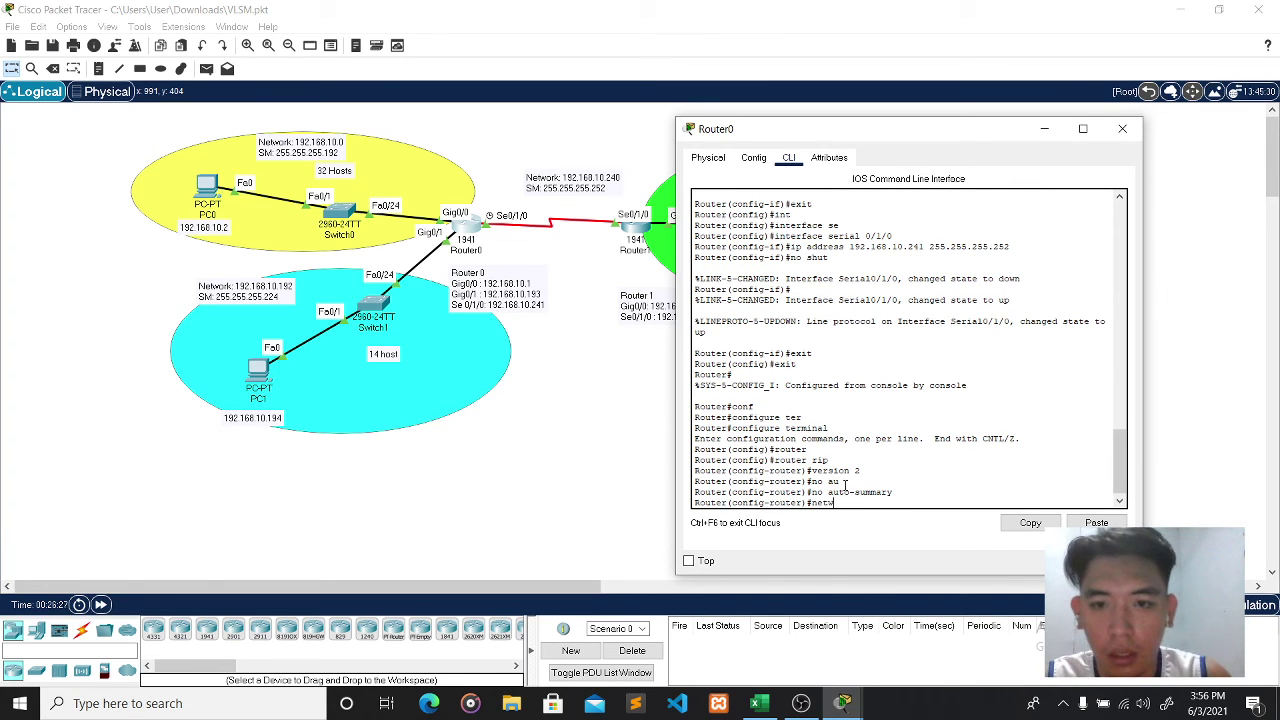
type("ork")
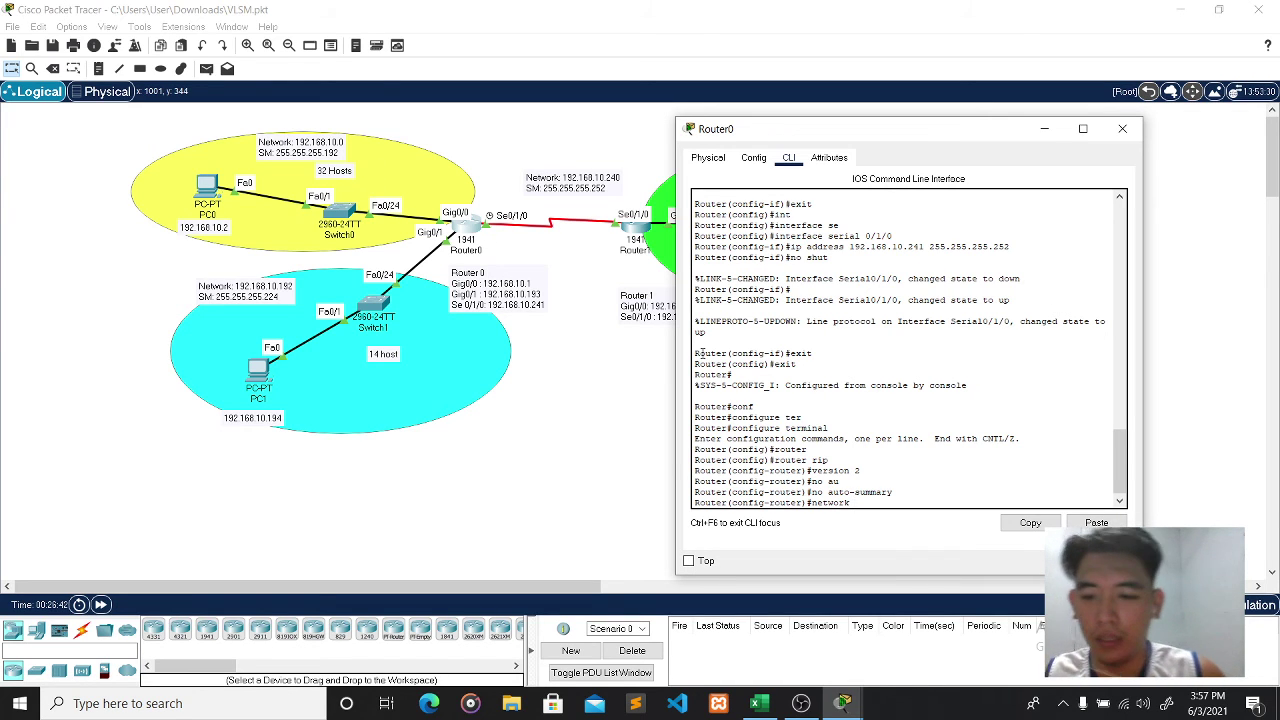
type("192.168")
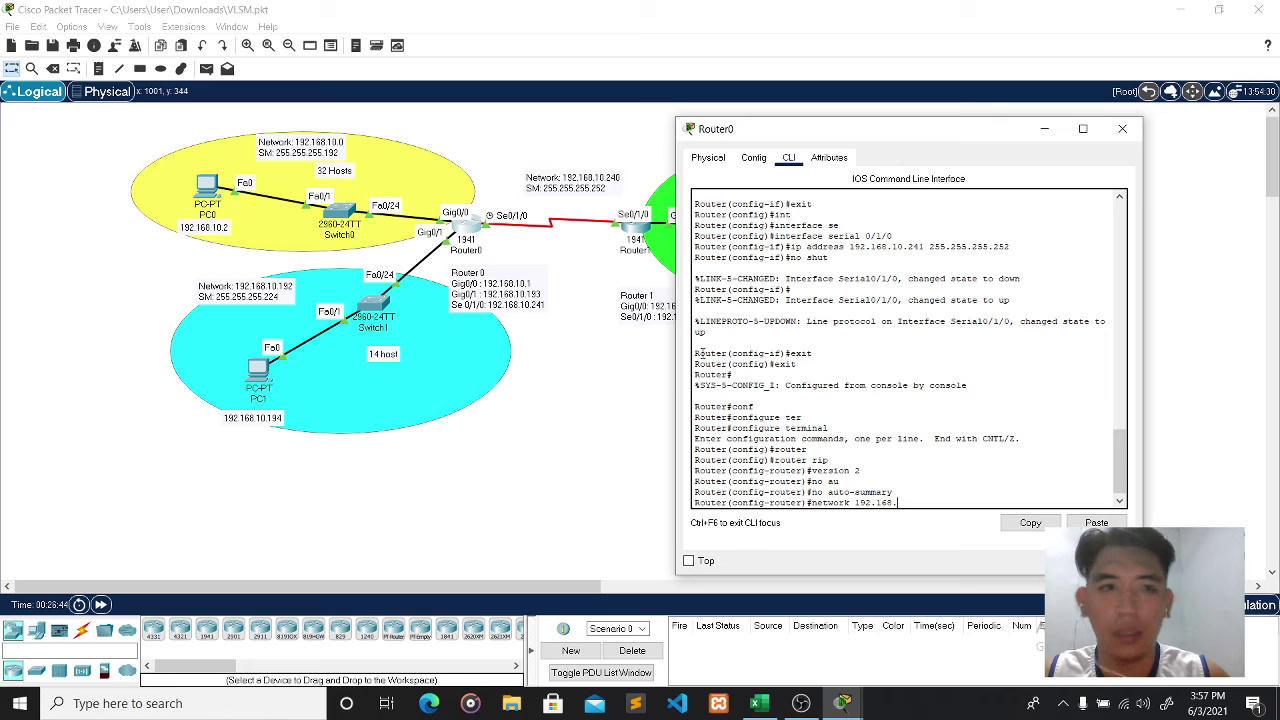
type(".10")
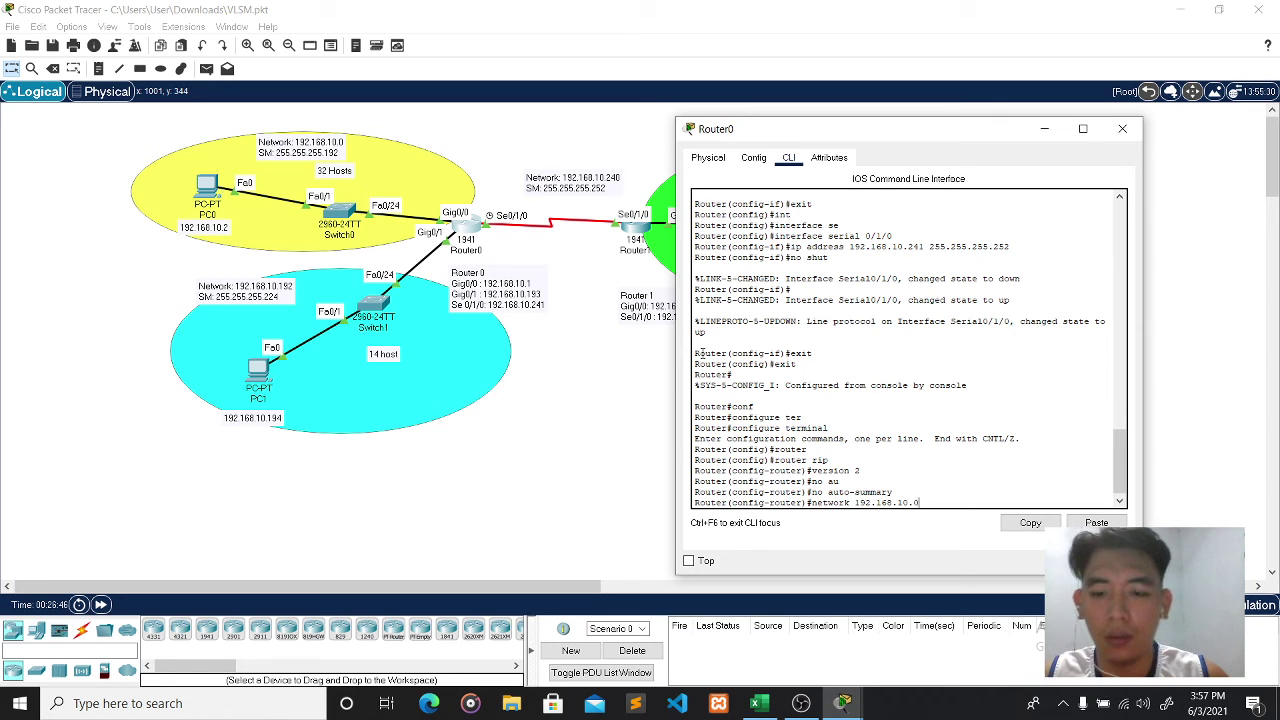
type(".0")
key("Return")
type("nfig-router)#n")
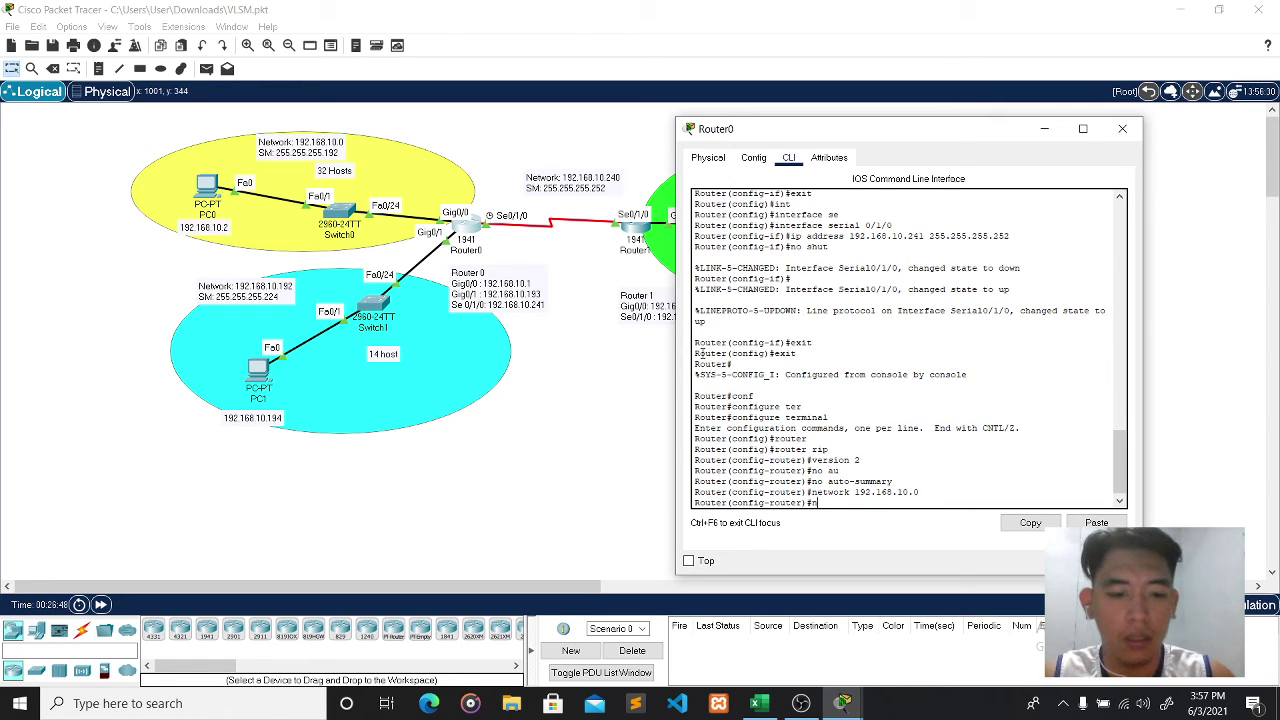
type("etwork 1")
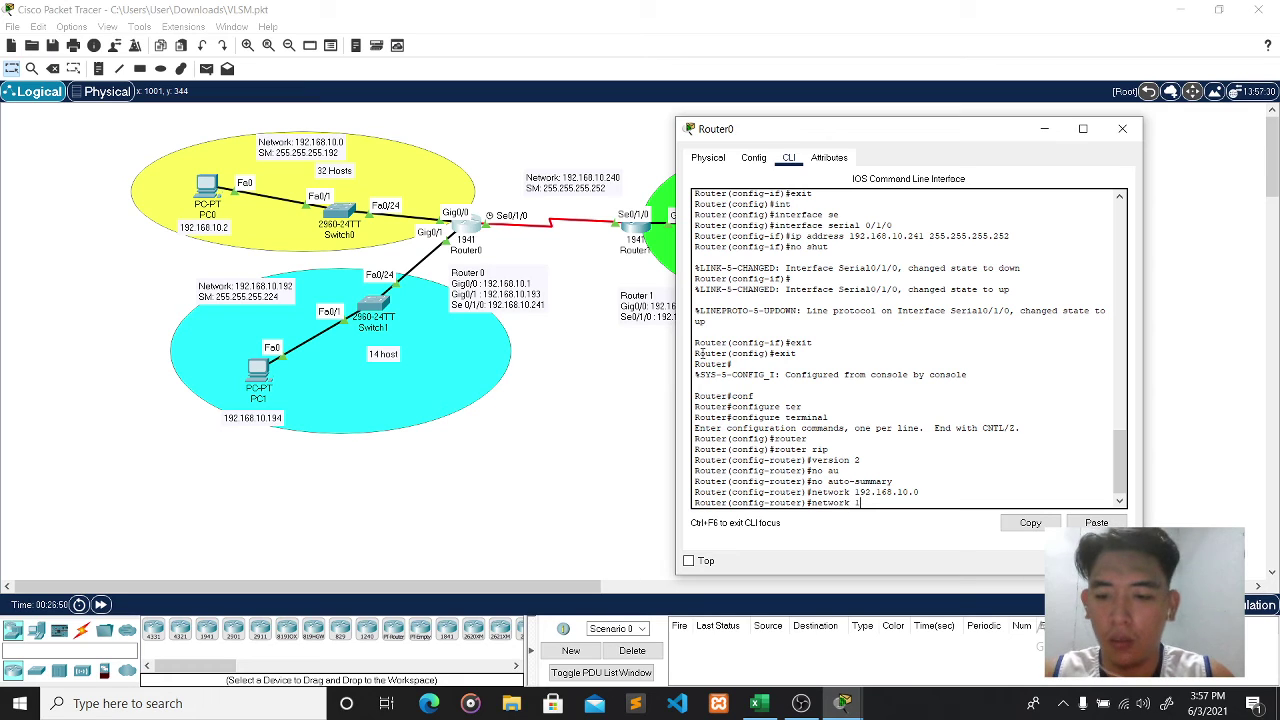
type("92.168.")
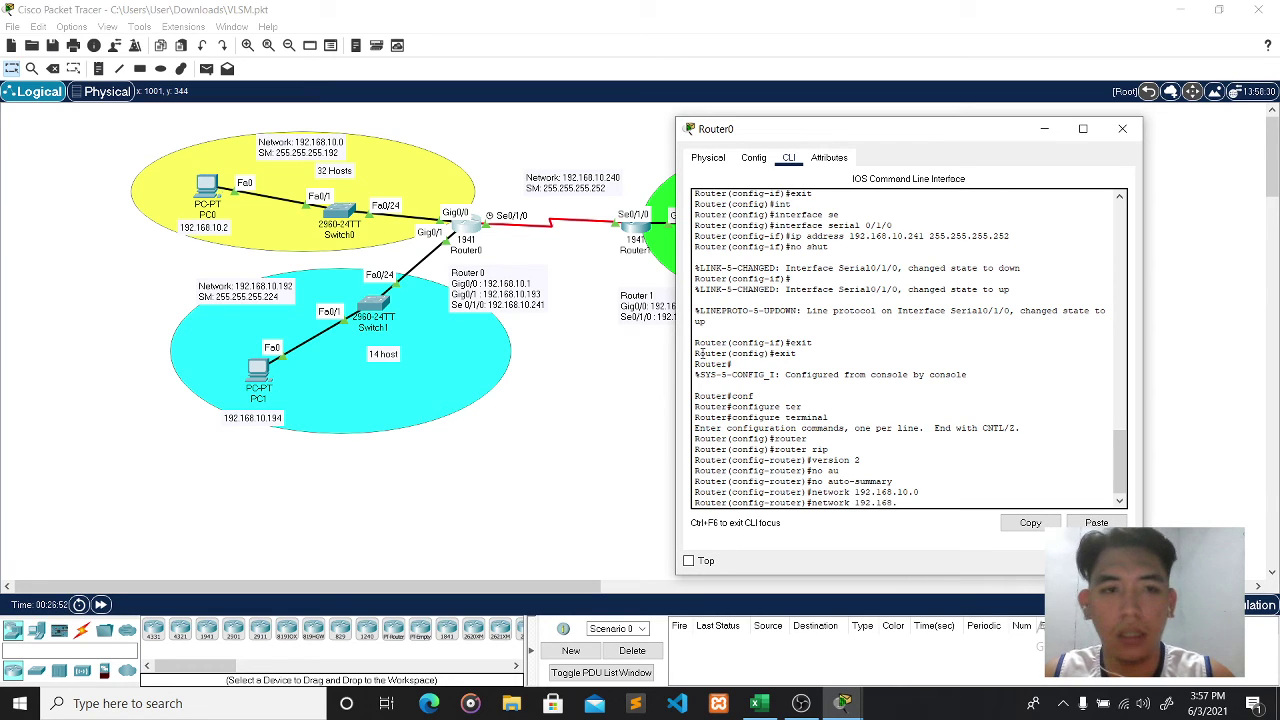
type("10.")
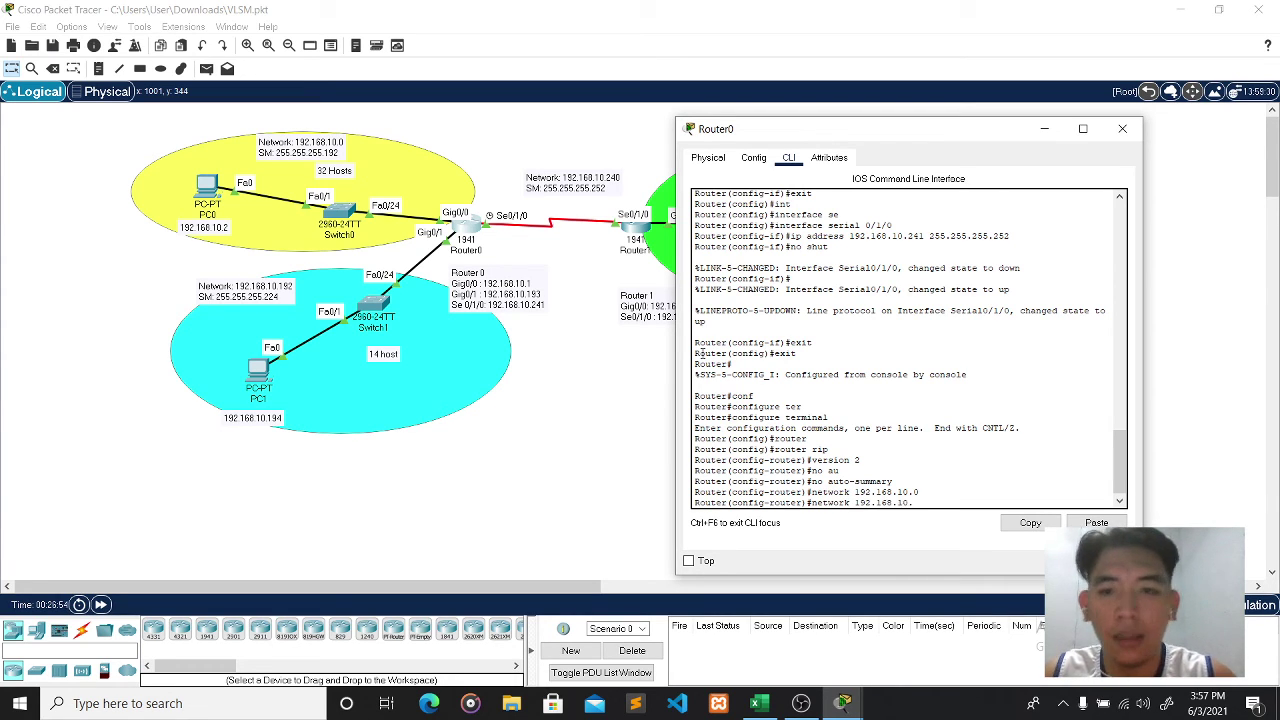
type("192")
key("Return")
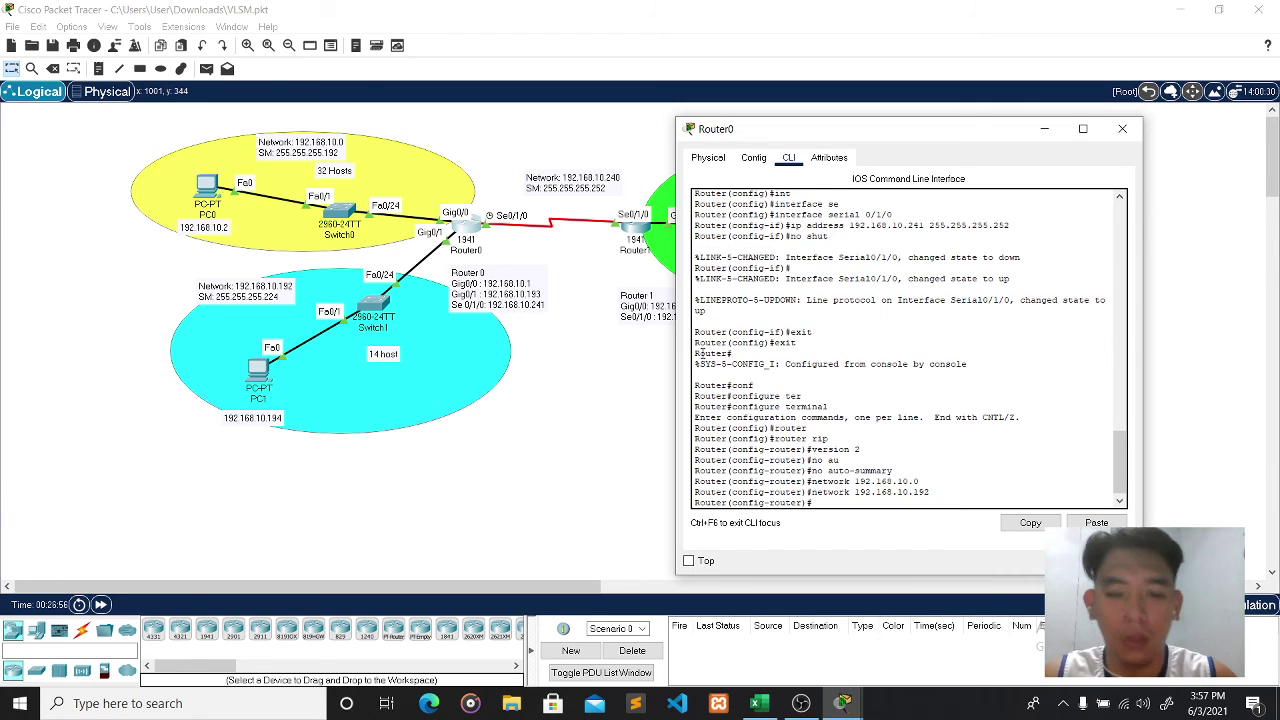
type("neto")
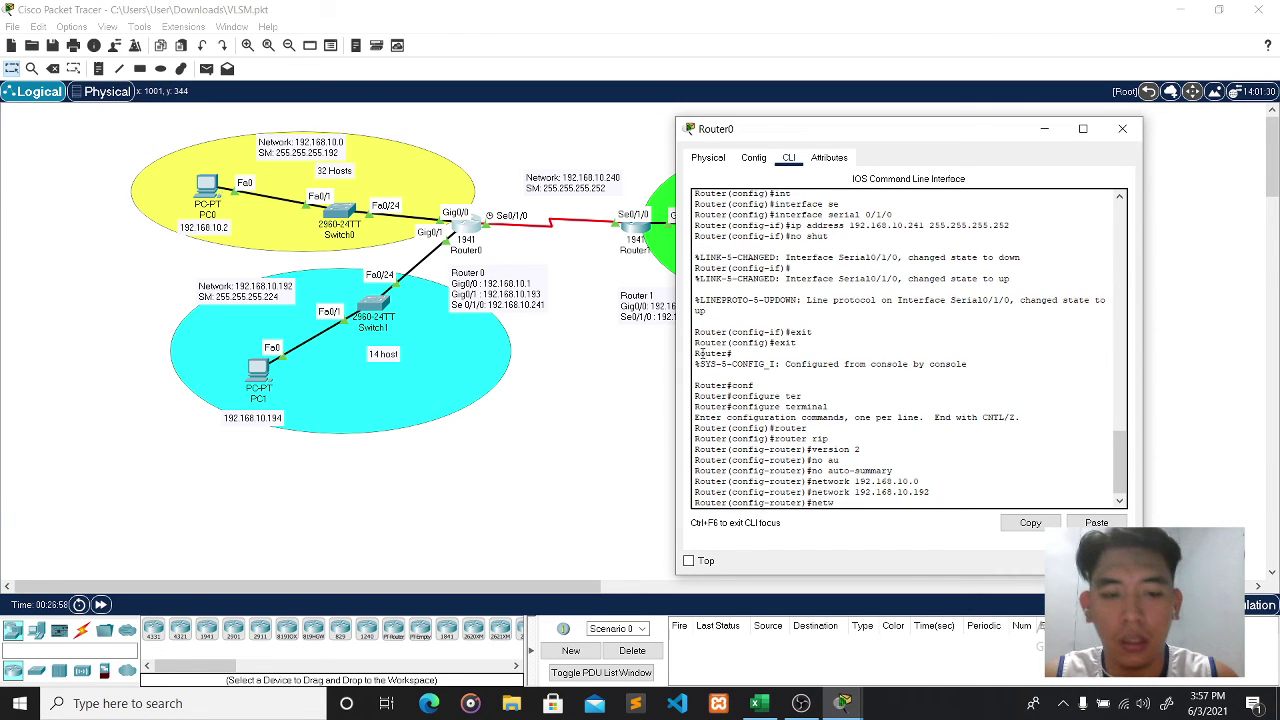
type("ork 192")
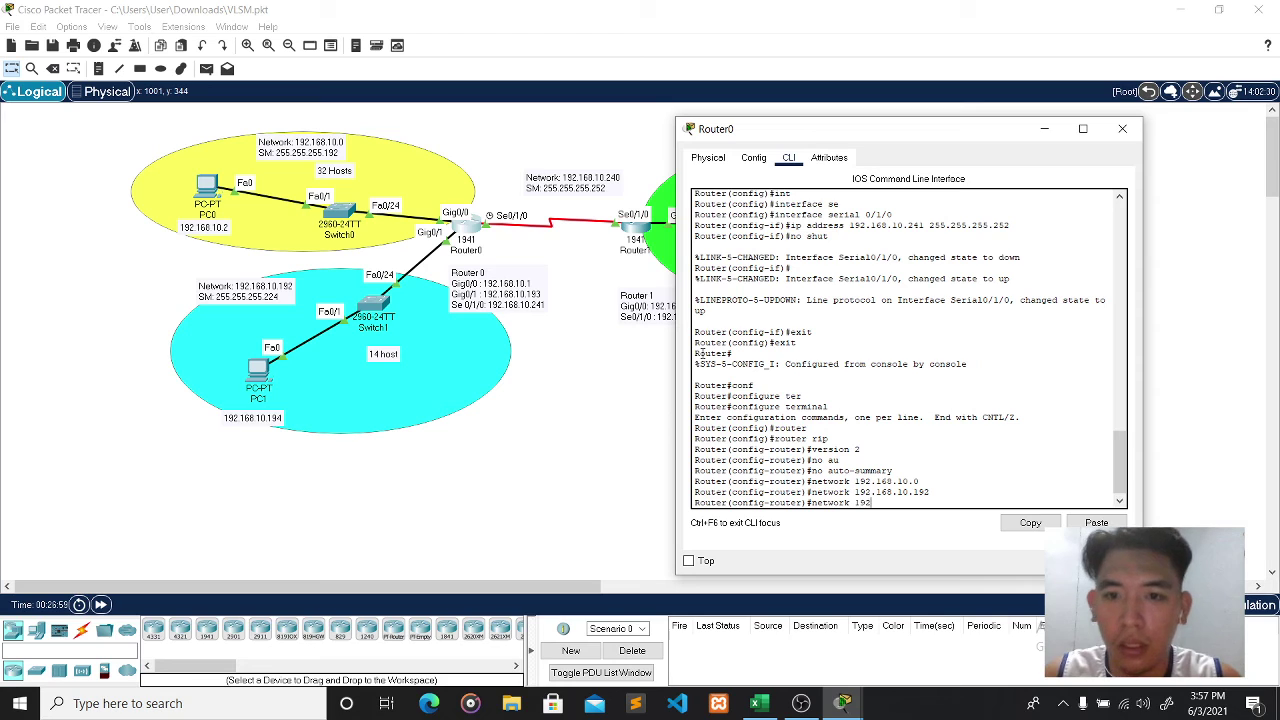
type(".168.10.")
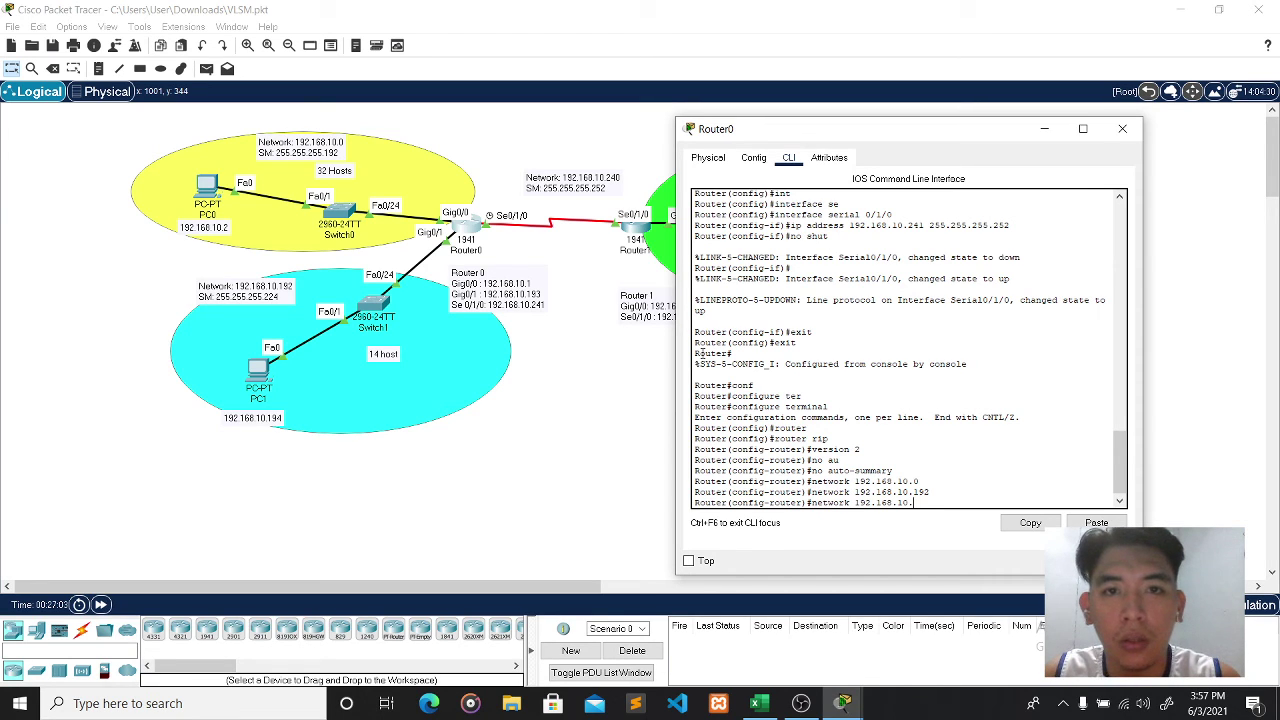
type("240")
key("Return")
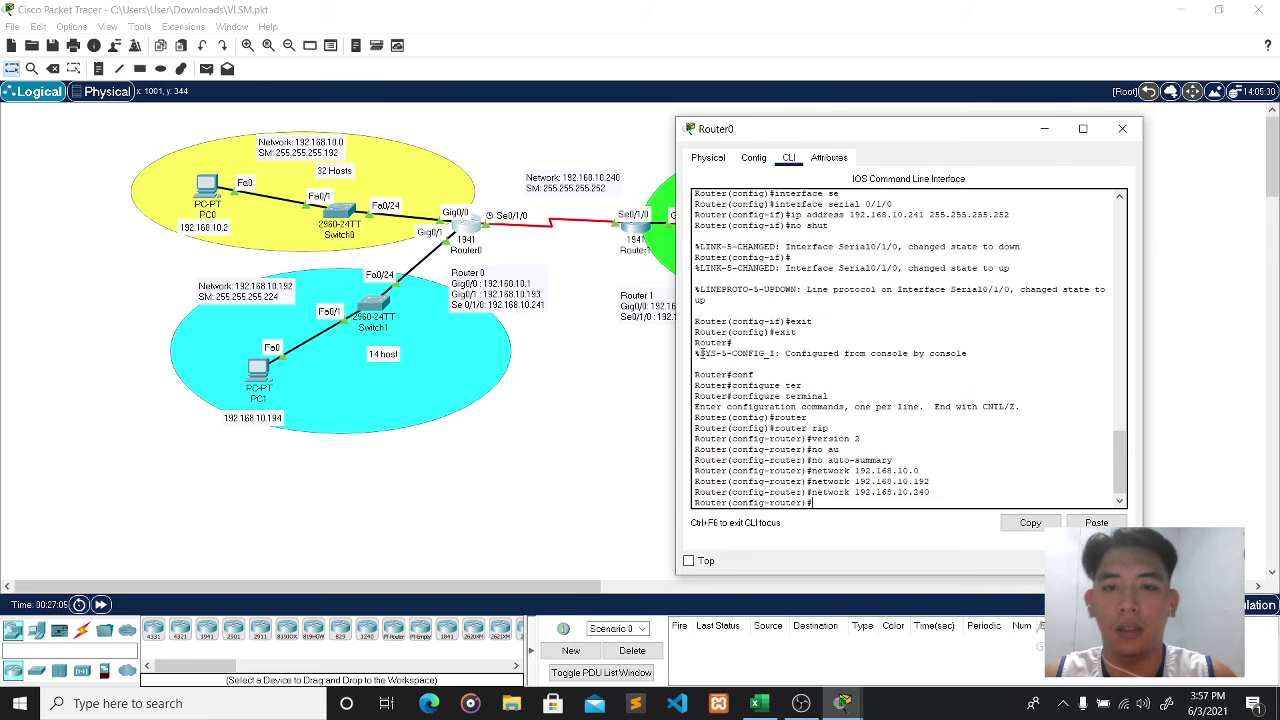
left_click(1121, 129)
- Open Router1's console, move it aside, and exit completely out of the session
left_click(636, 230)
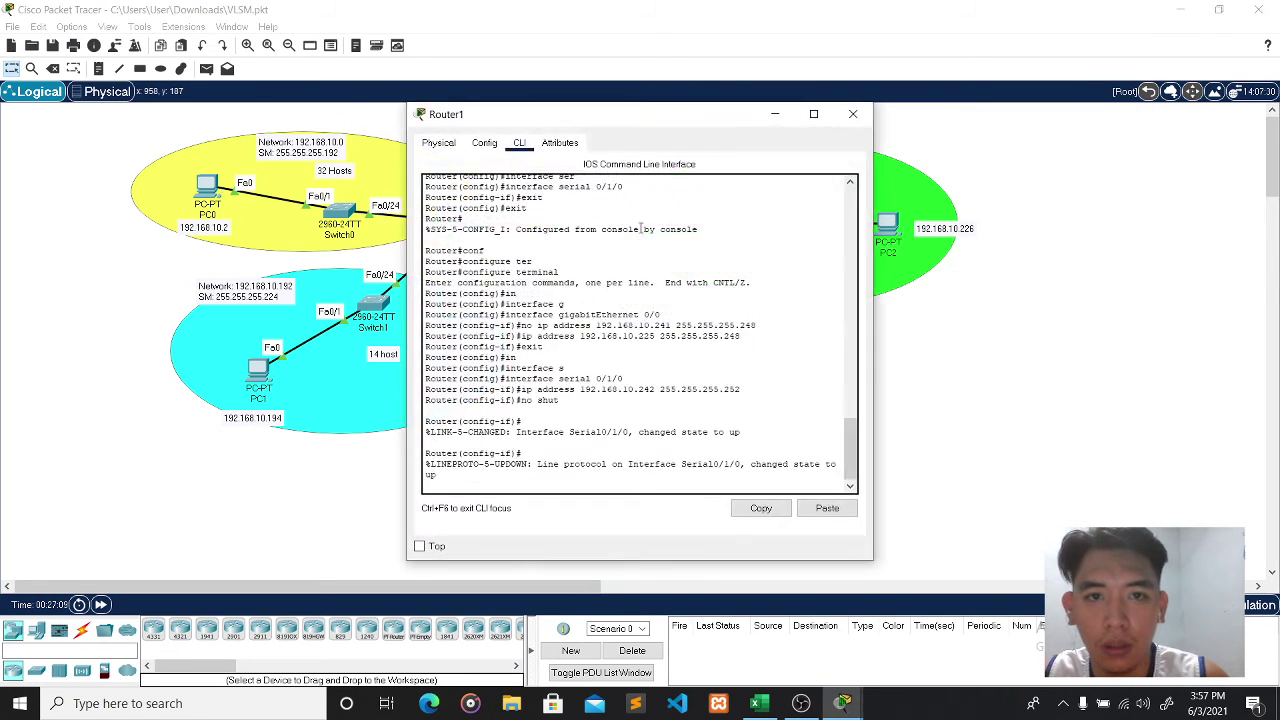
left_click_drag(689, 120, 990, 130)
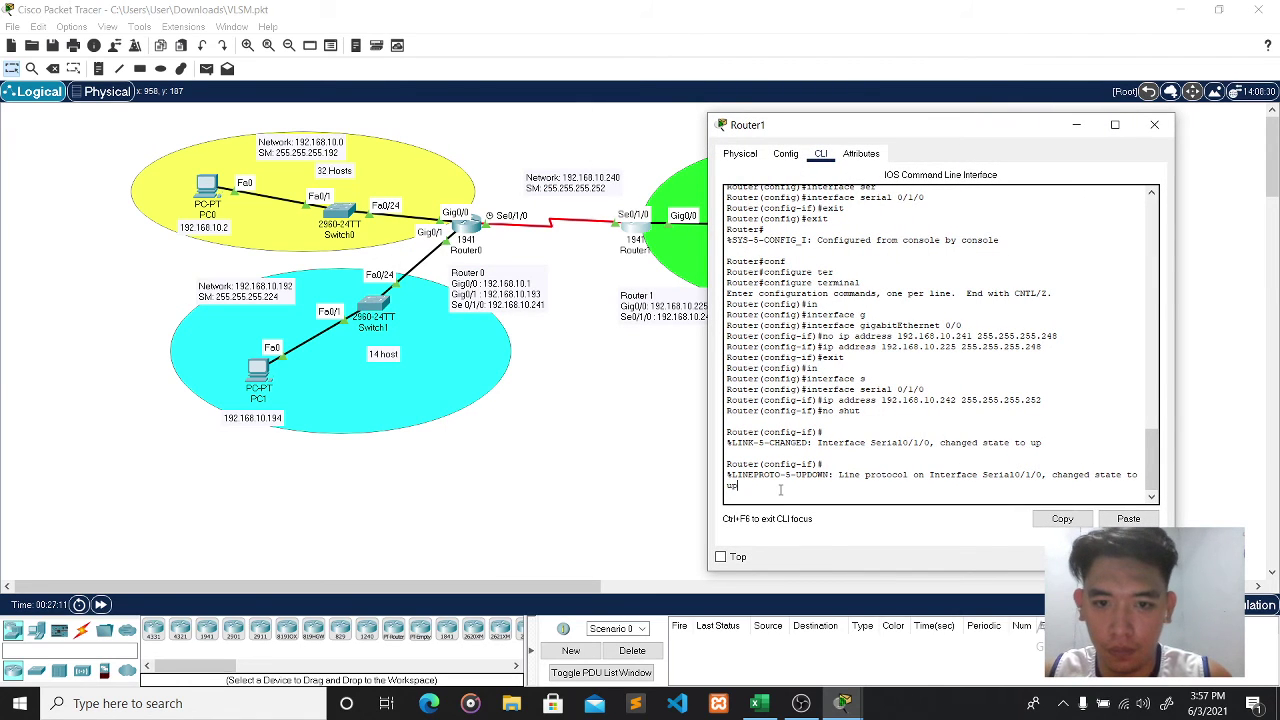
key("Return")
type("exit")
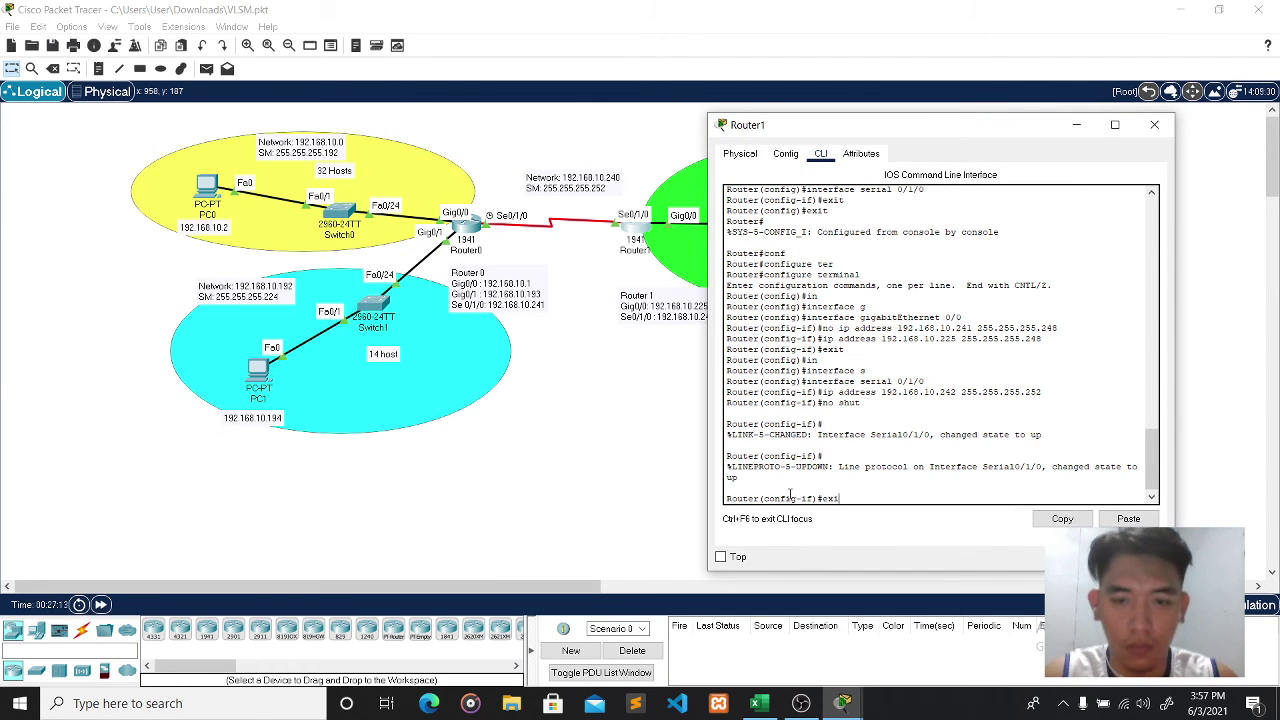
key("Return")
type("exit")
key("Return")
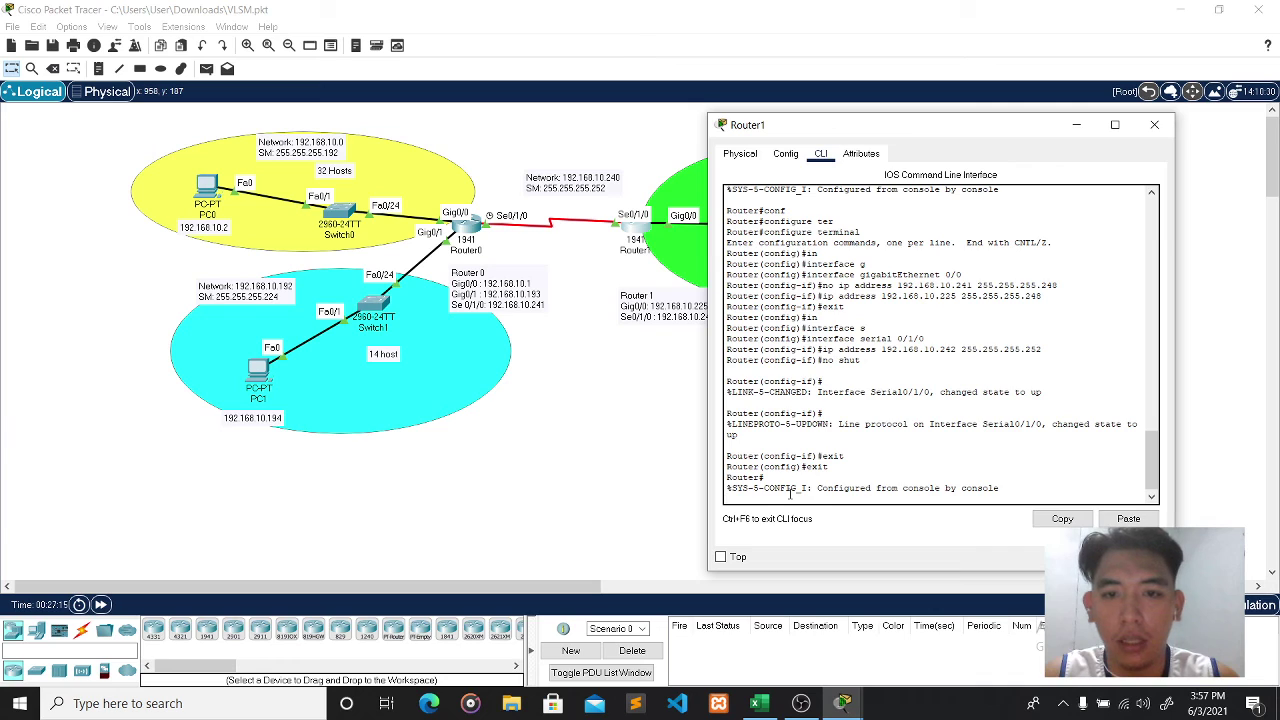
key("Return")
type("exit")
key("Return")
key("Return")
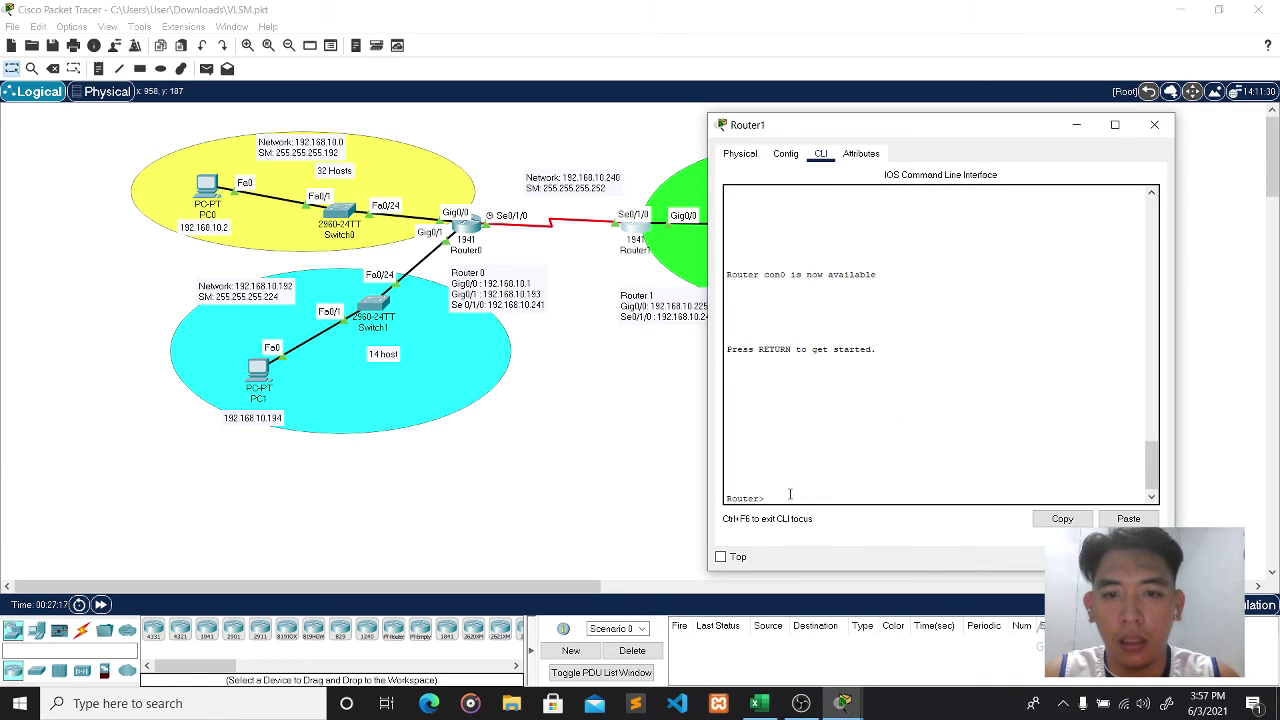
- Re-enter privileged mode and global configuration mode on Router1
type("enag")
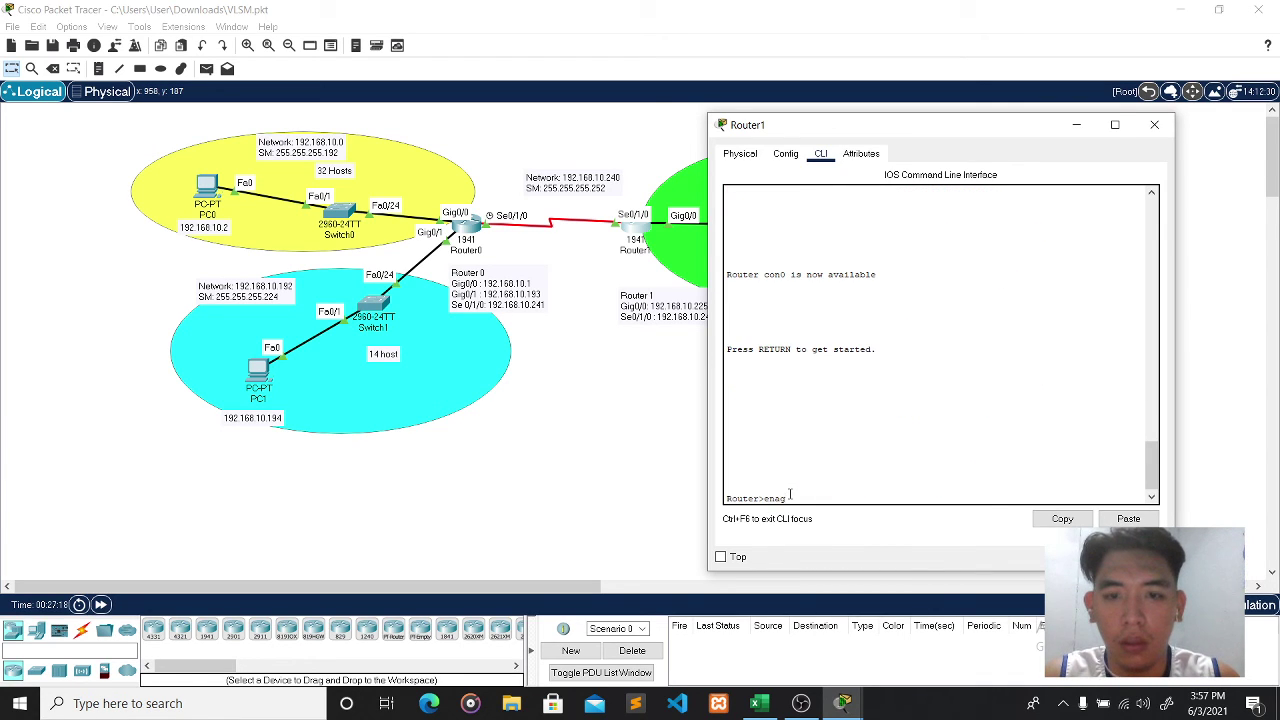
key("Tab")
key("Return")
type("conf")
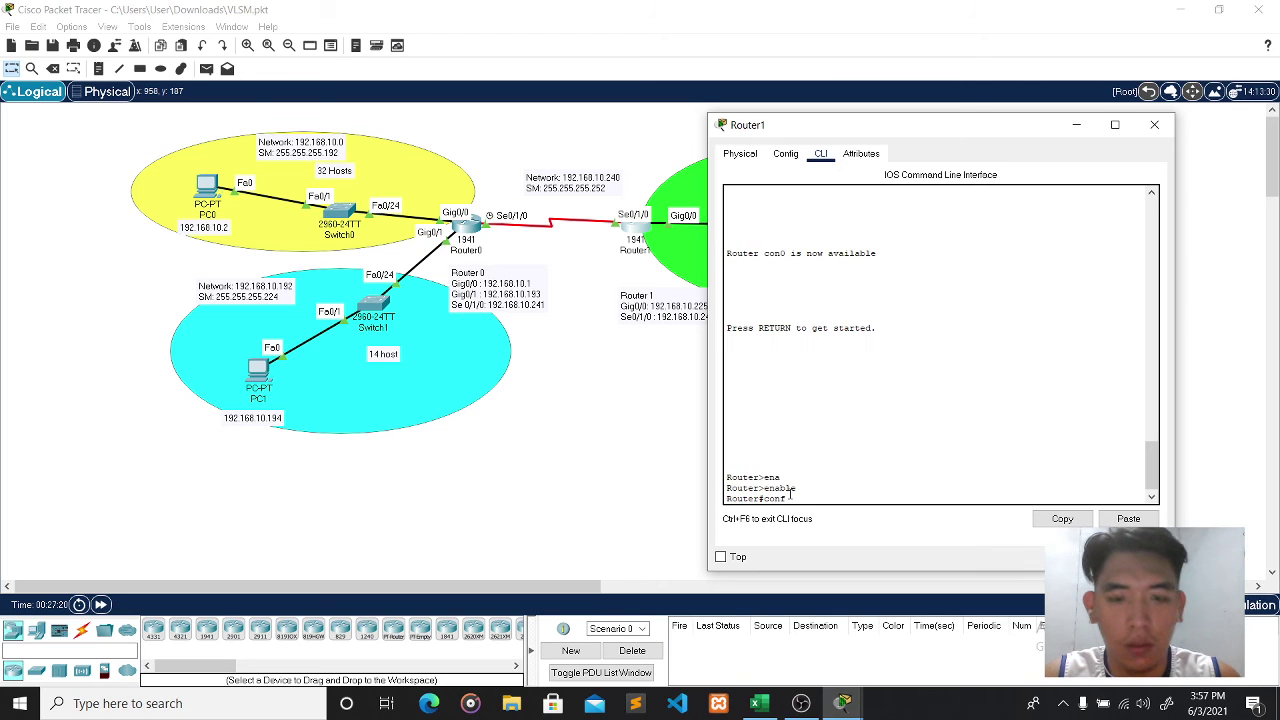
key("Tab")
type("ter")
key("Tab")
key("Return")
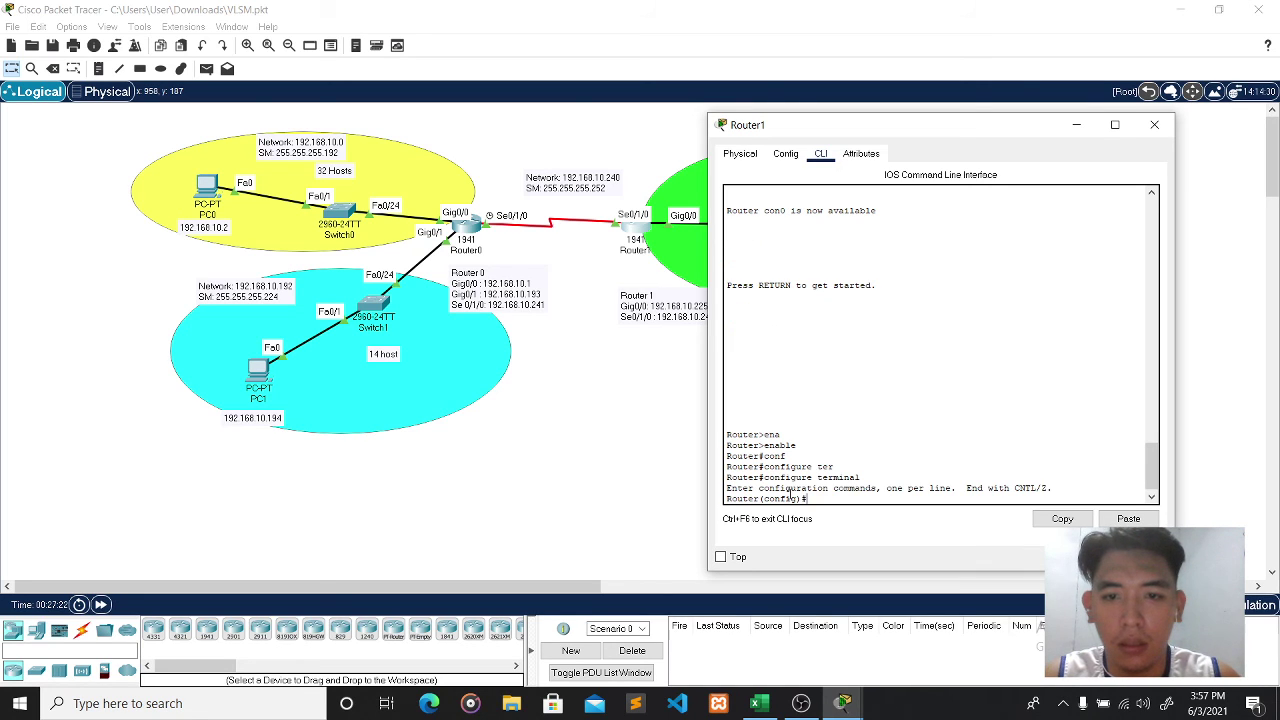
- Start RIP version 2 on Router1 with auto-summary disabled
type("router")
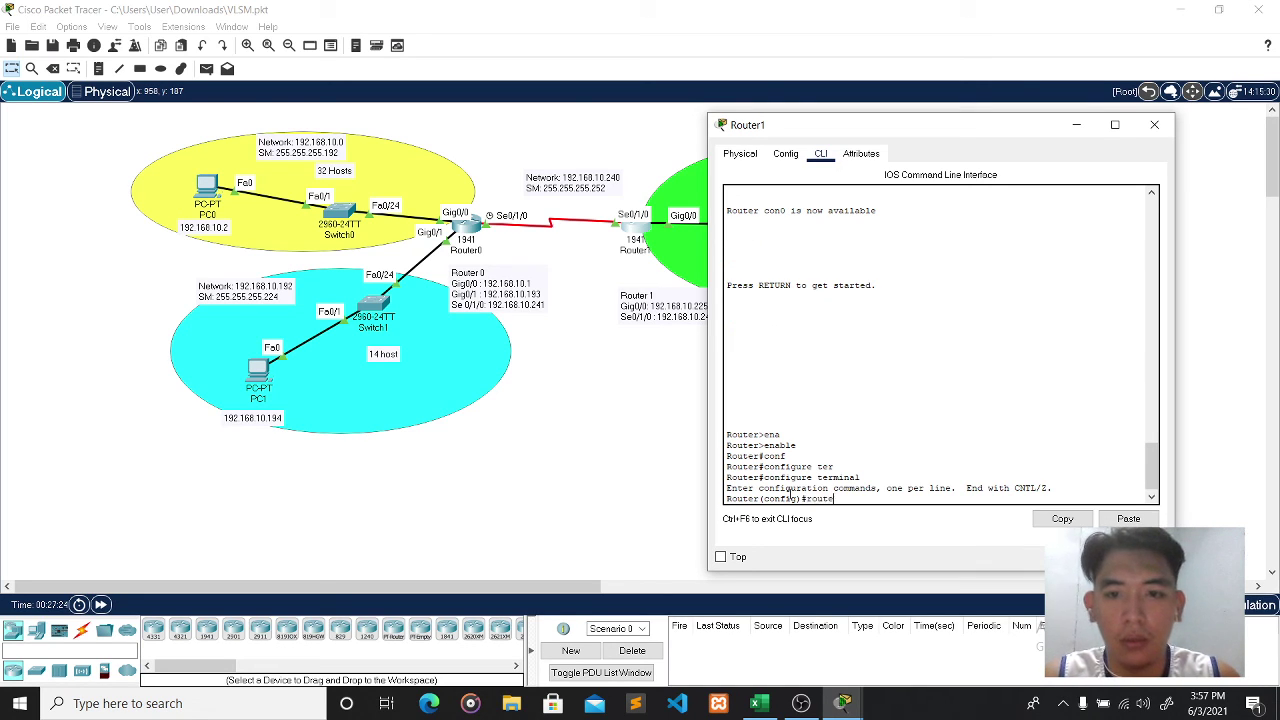
type(" rip")
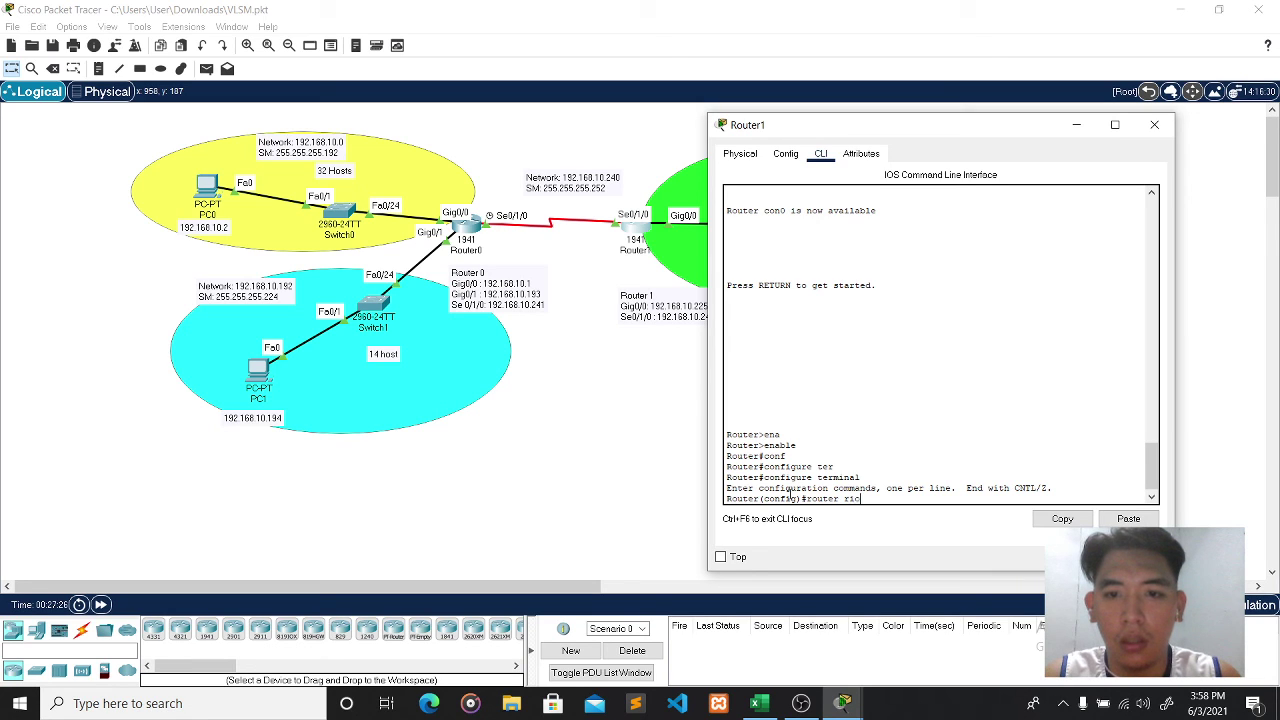
key("Return")
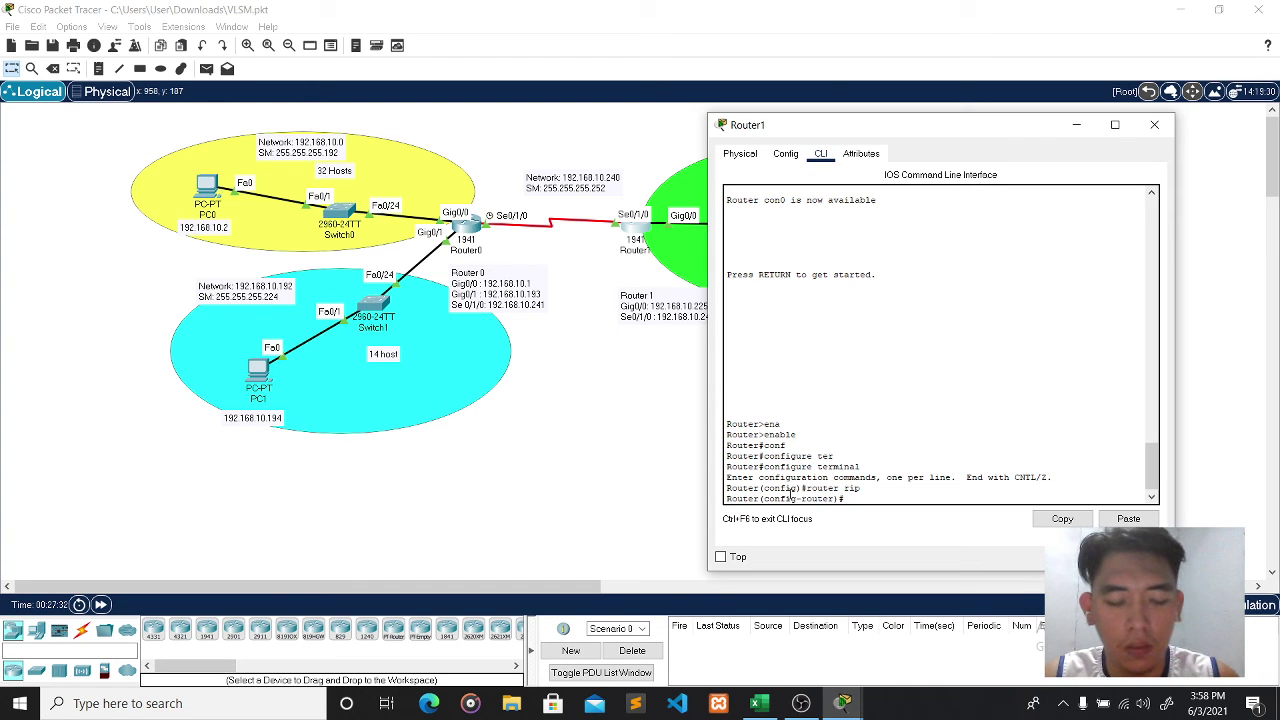
type("version 2")
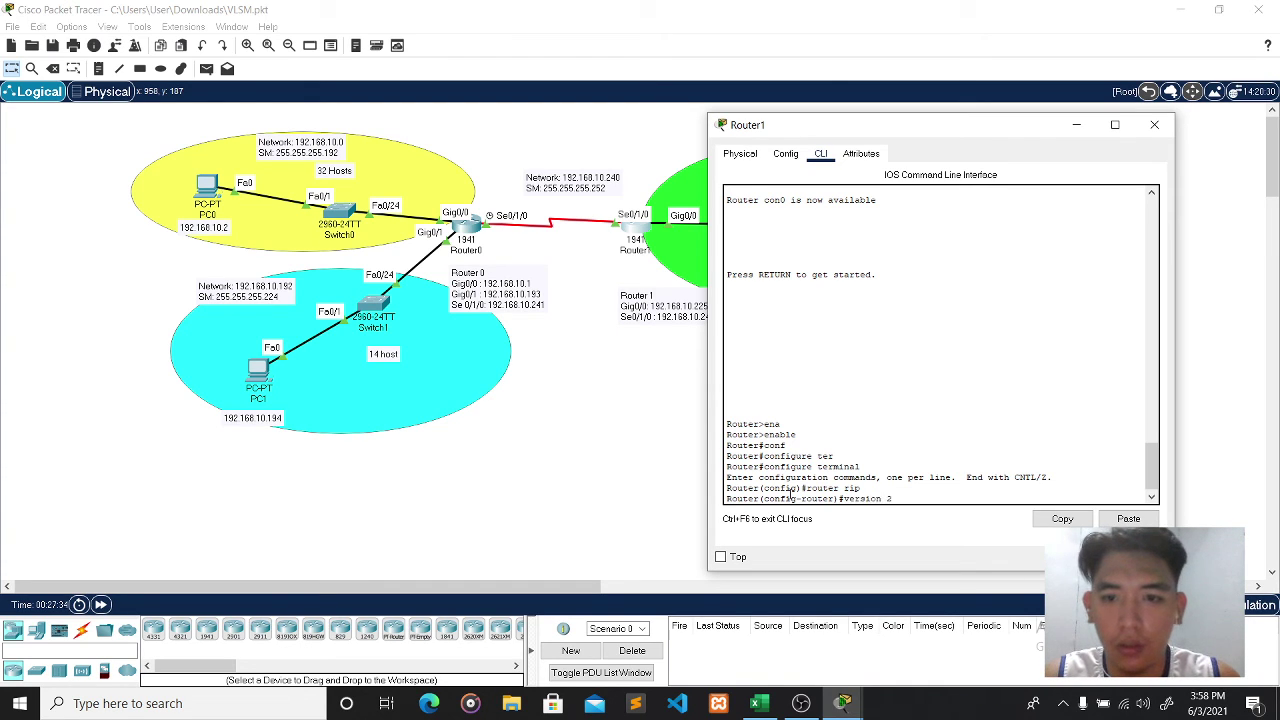
key("Return")
type("no aut")
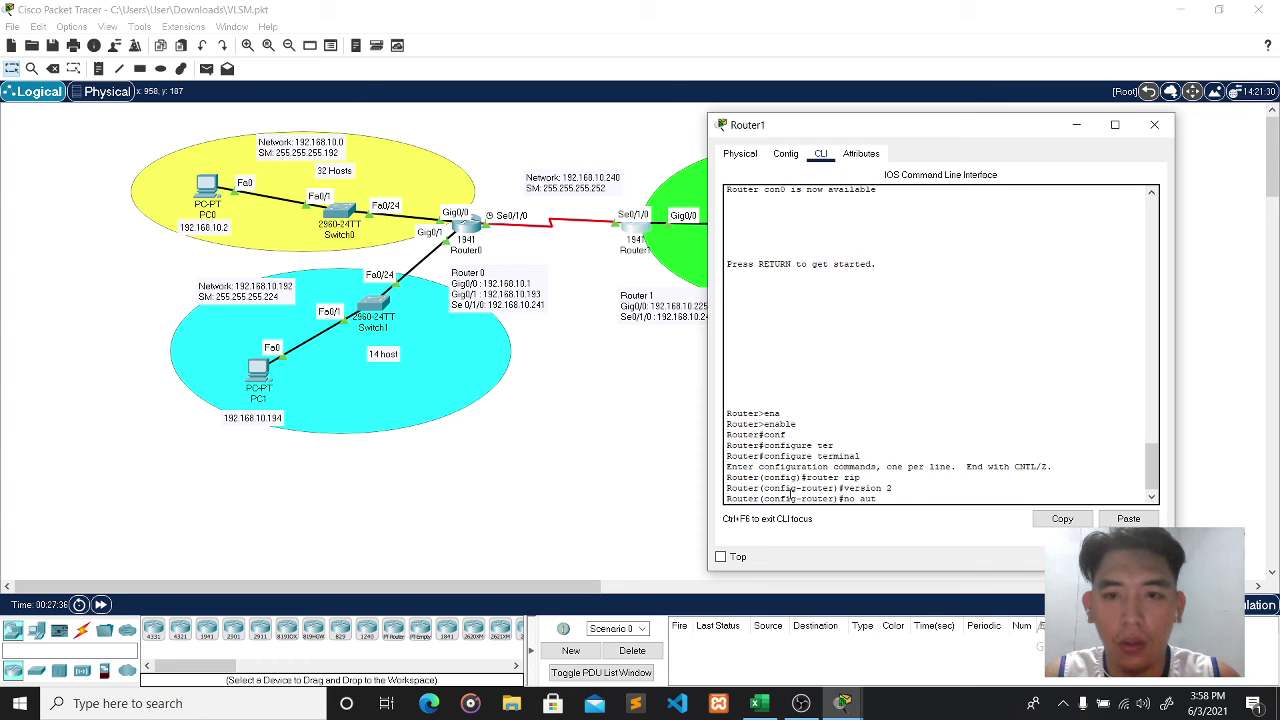
key("Tab")
key("Return")
- Advertise 192.168.10.240 and 192.168.10.224 in Router1's RIP and close its window
type("netw")
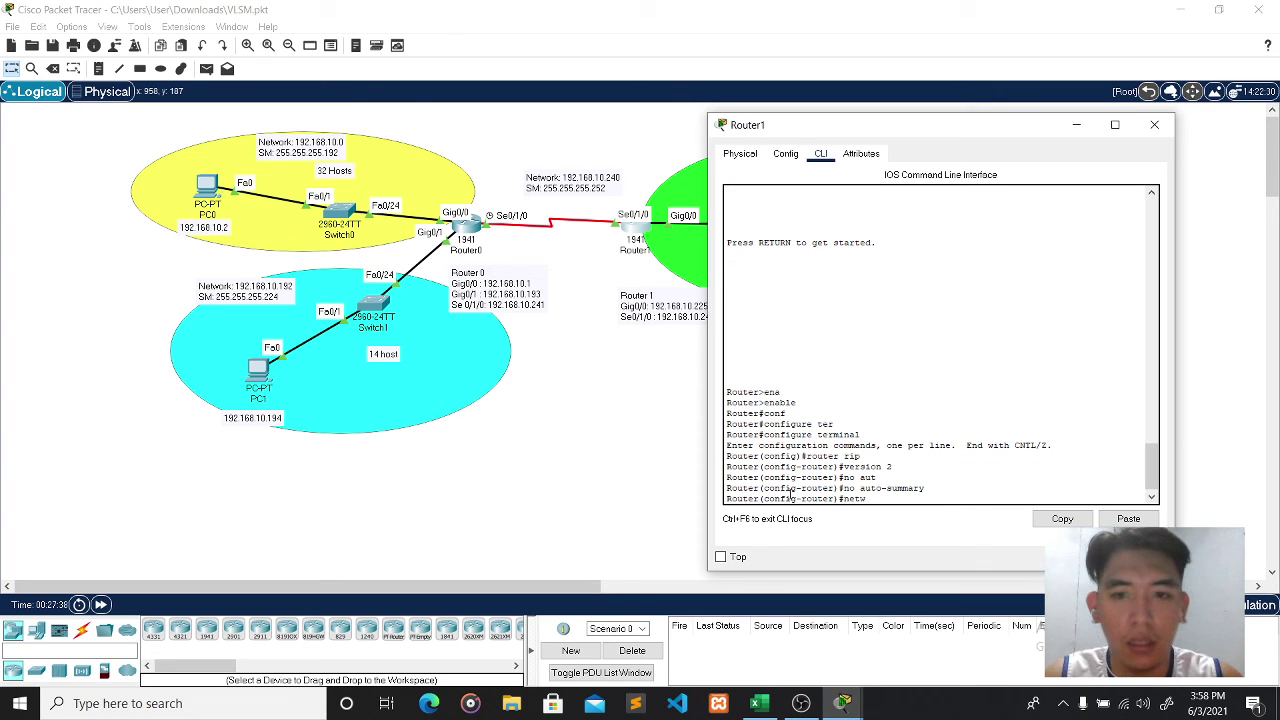
type("ork ")
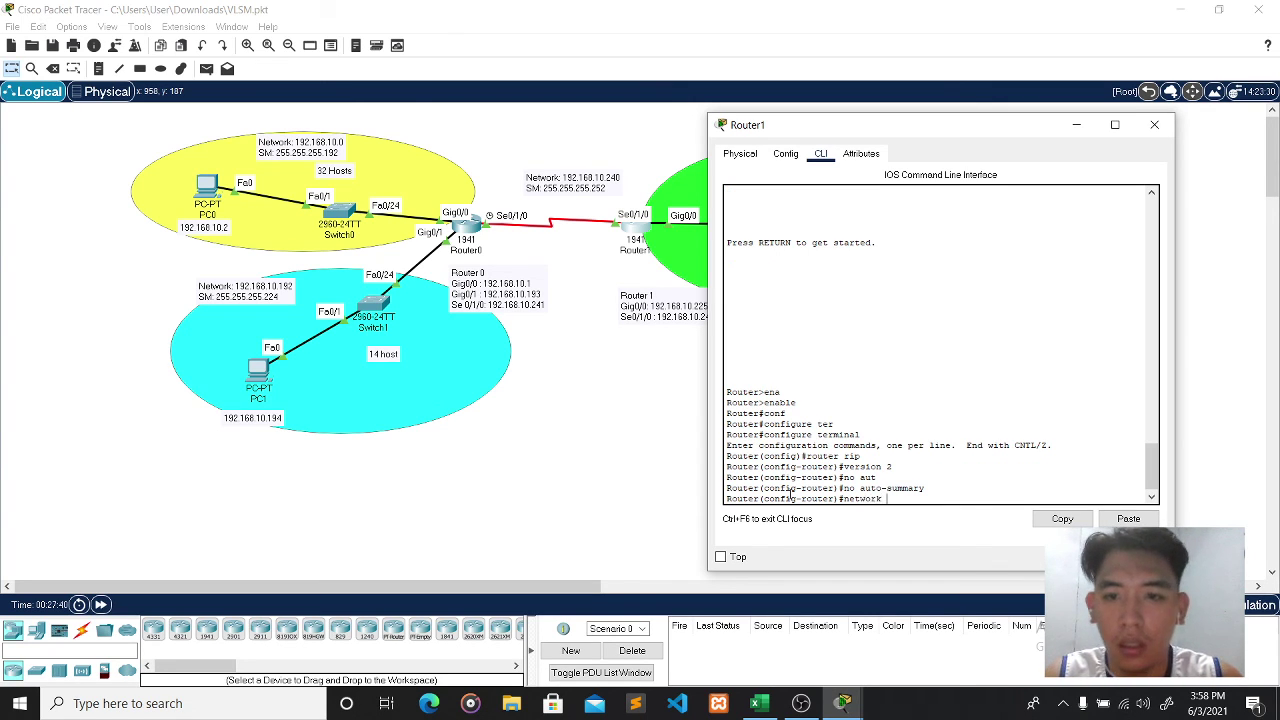
type("192")
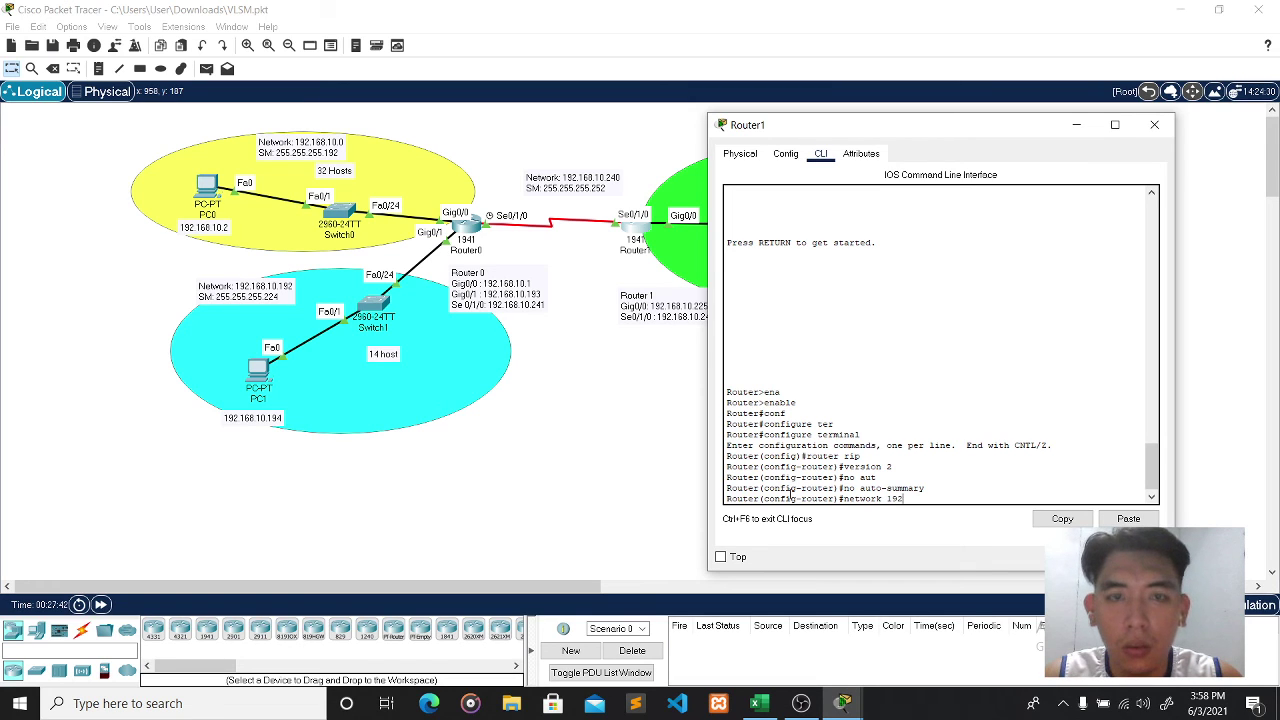
type(".168.")
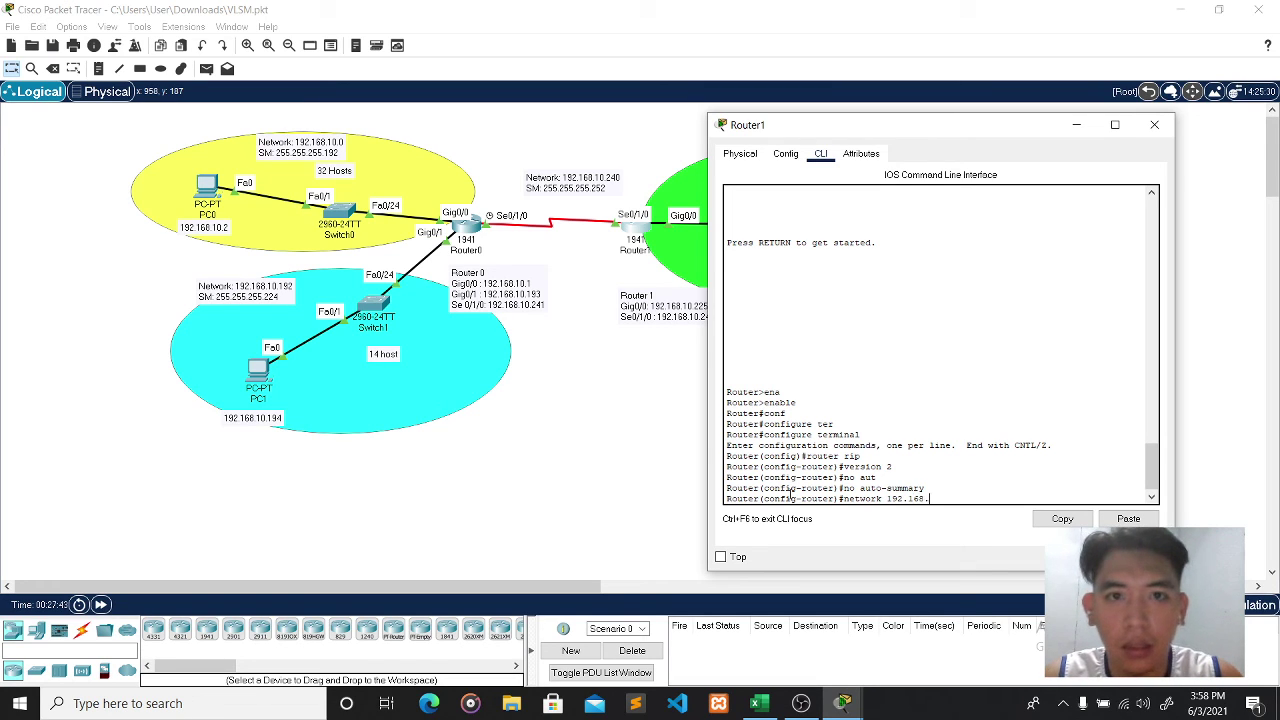
type("10.24")
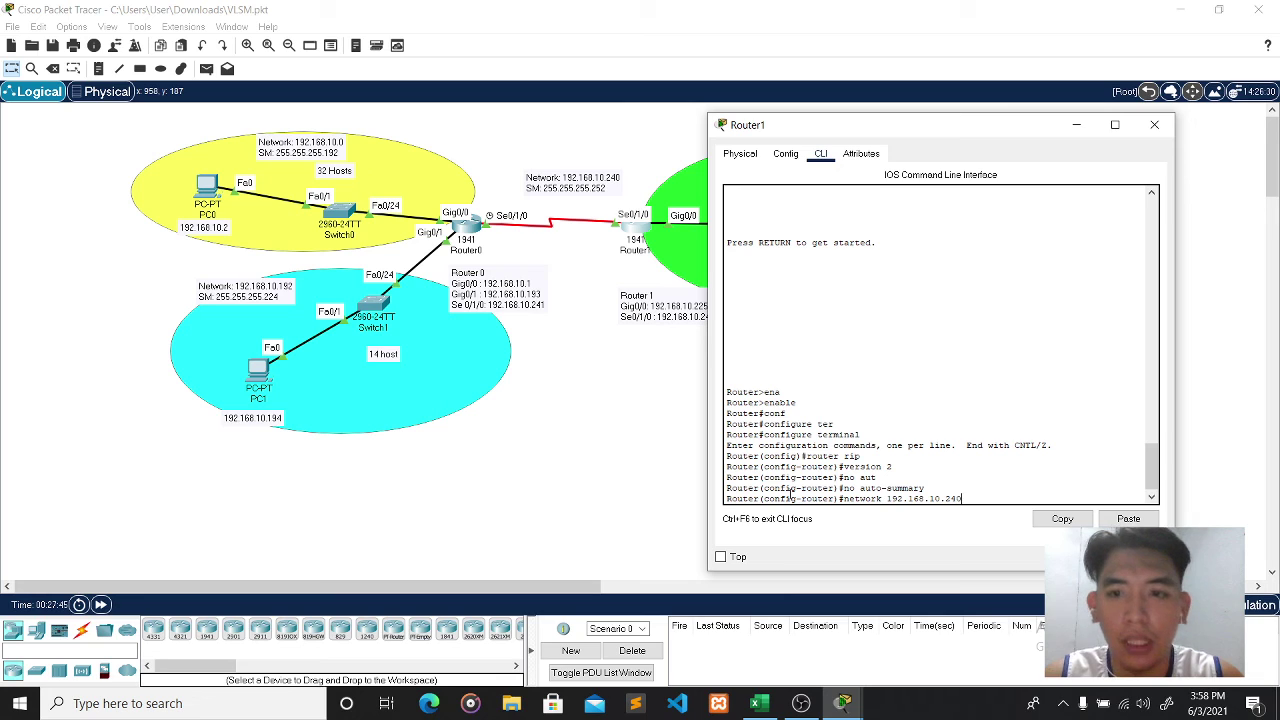
type("0")
key("Return")
type("net")
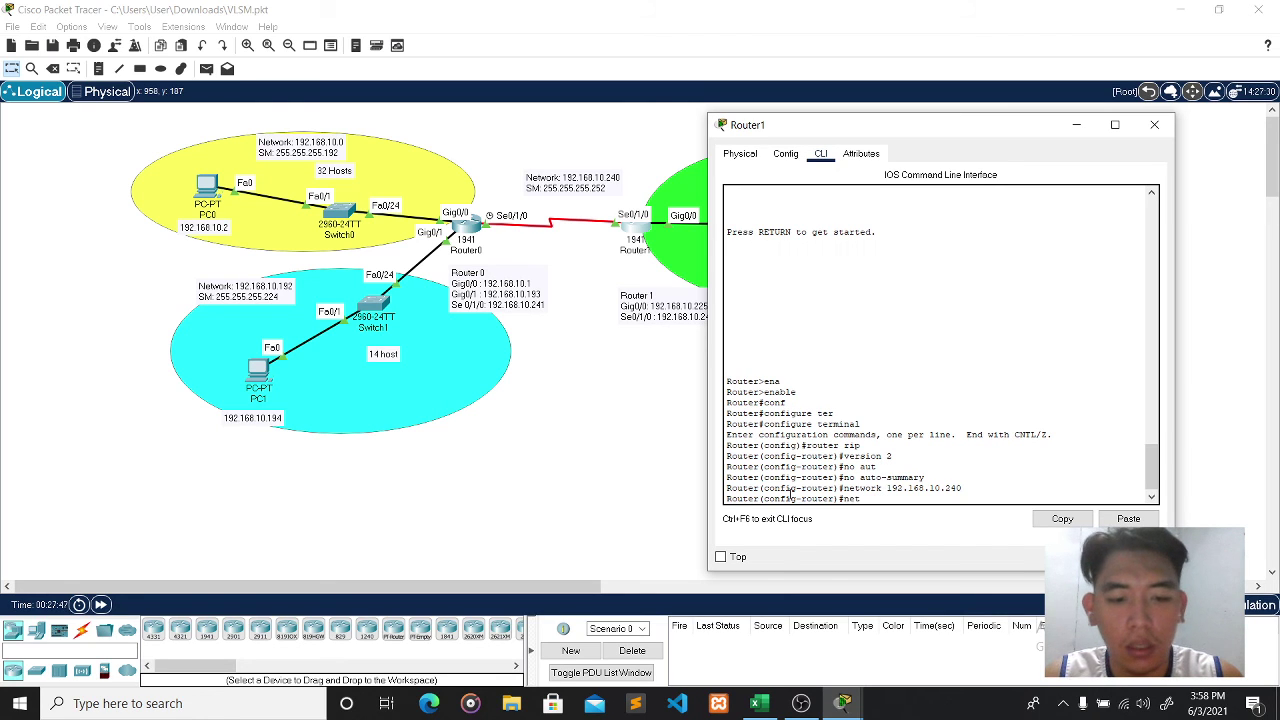
type("work 192")
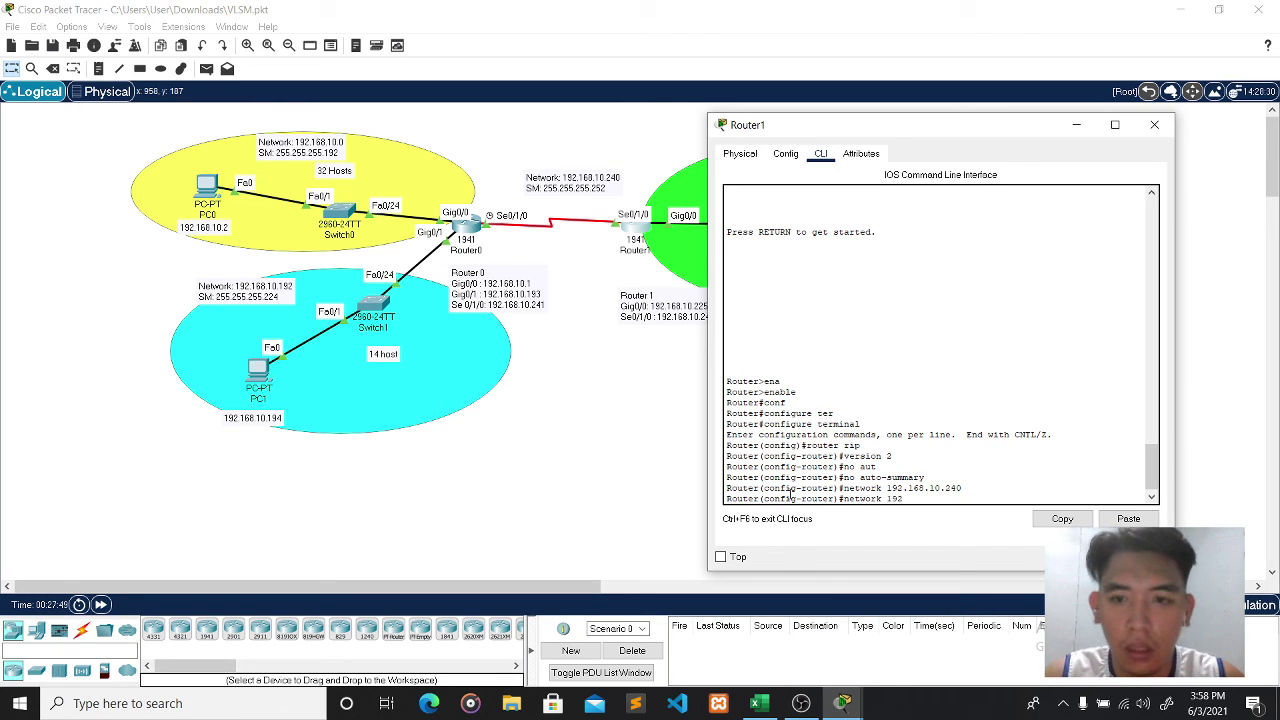
type(".168.10.")
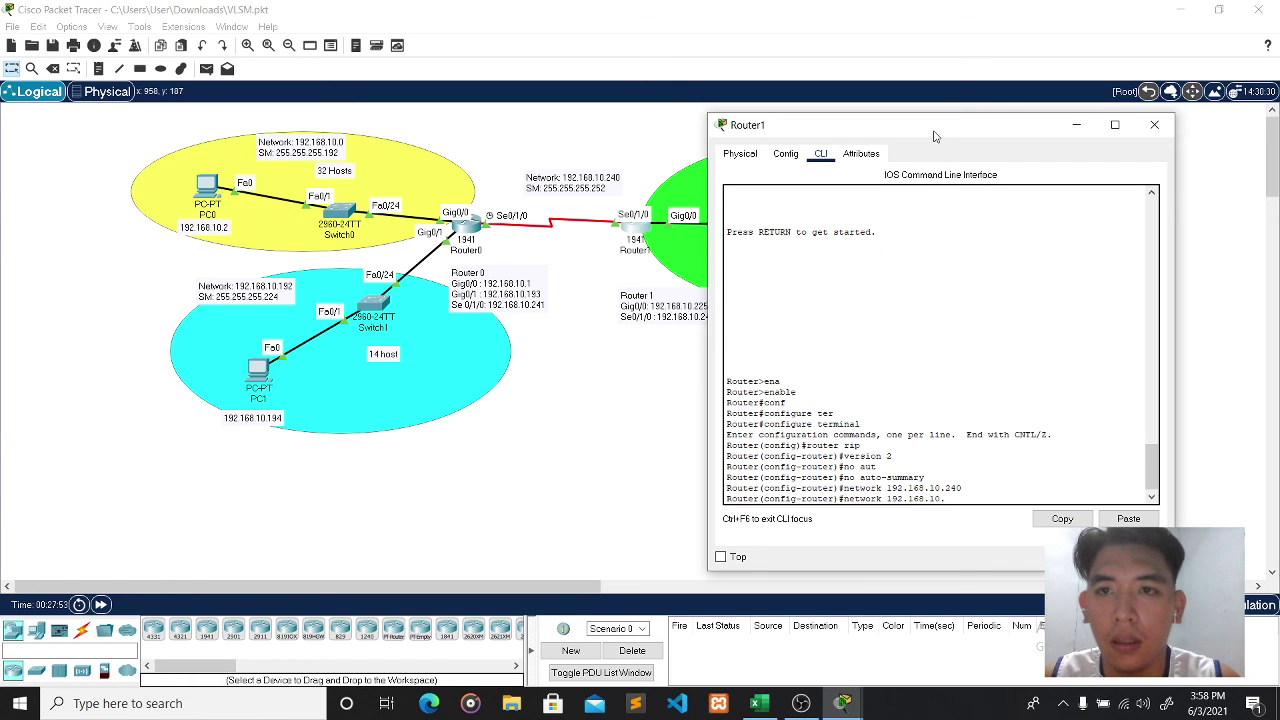
left_click_drag(936, 132, 418, 118)
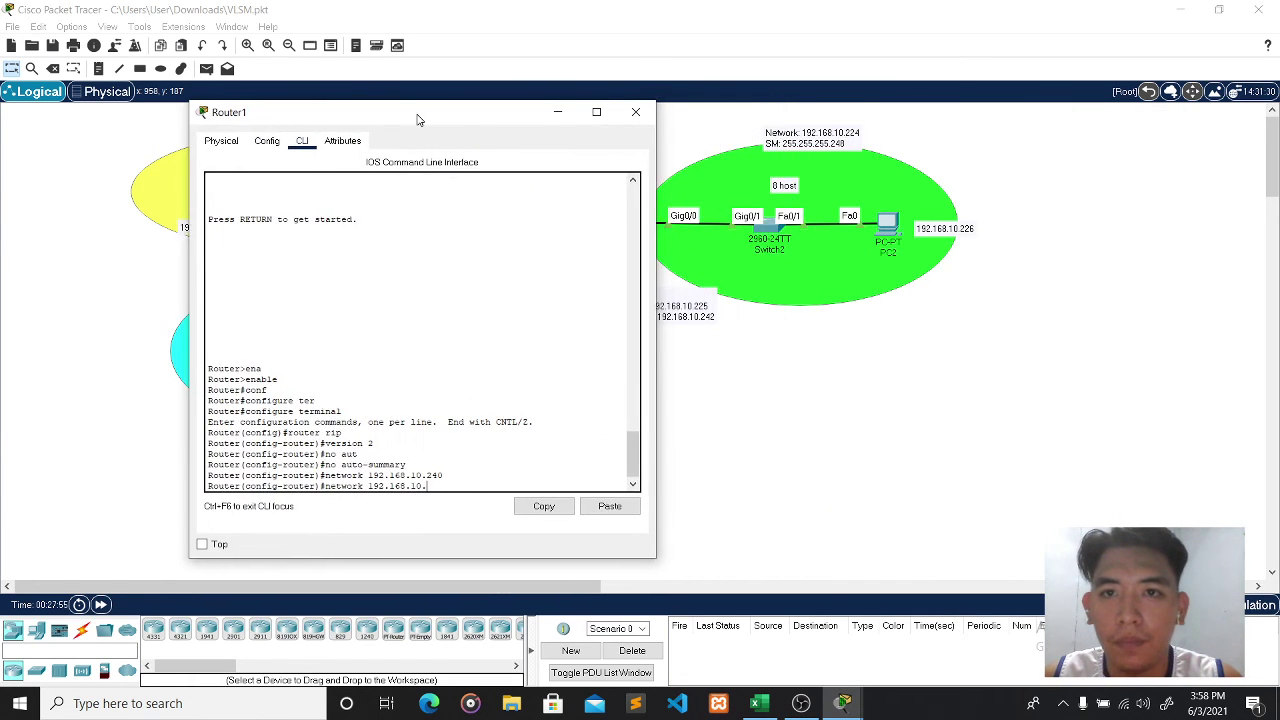
type(".224")
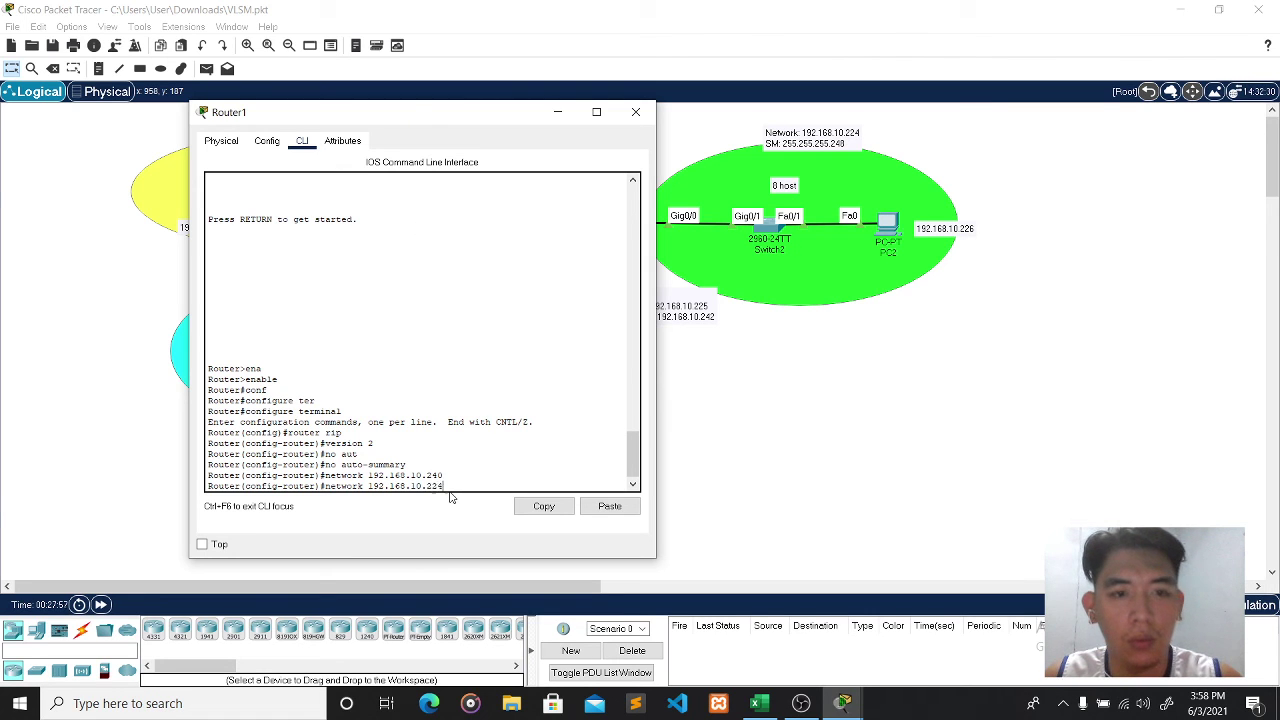
key("Return")
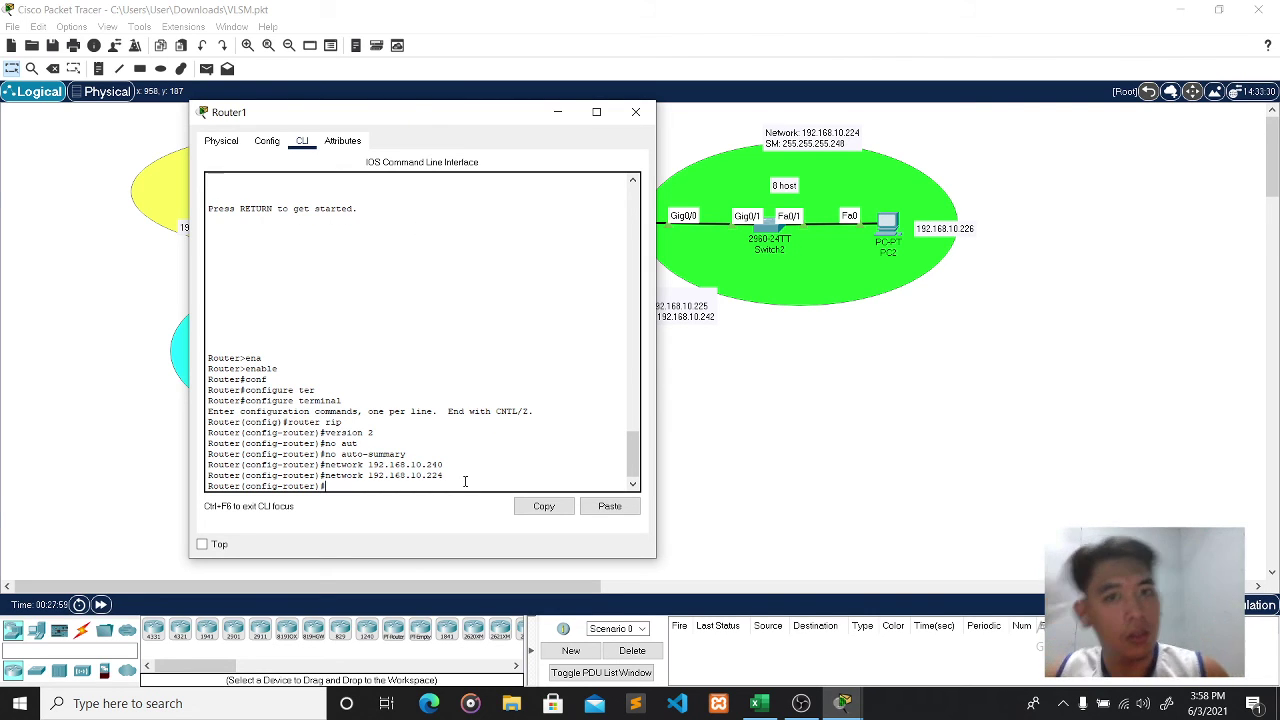
left_click(635, 111)
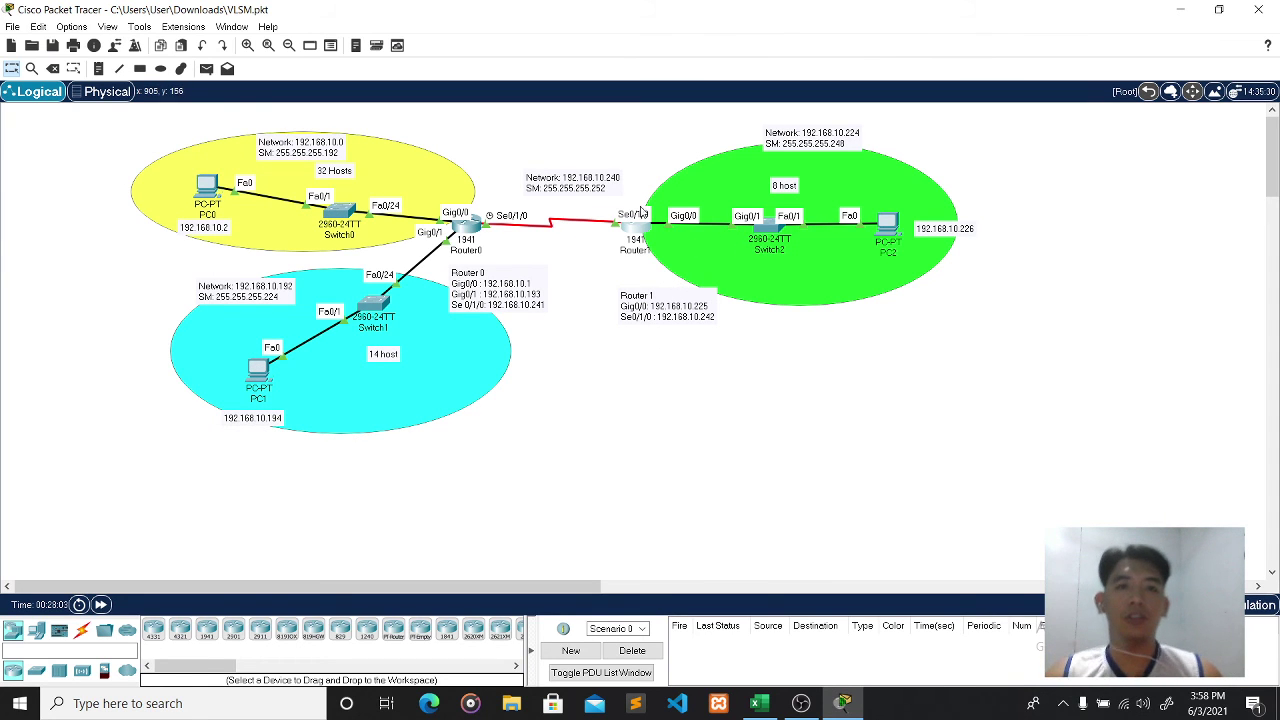
- From PC0's command prompt, ping PC2 at 192.168.10.226
left_click(210, 190)
left_click_drag(633, 116, 561, 112)
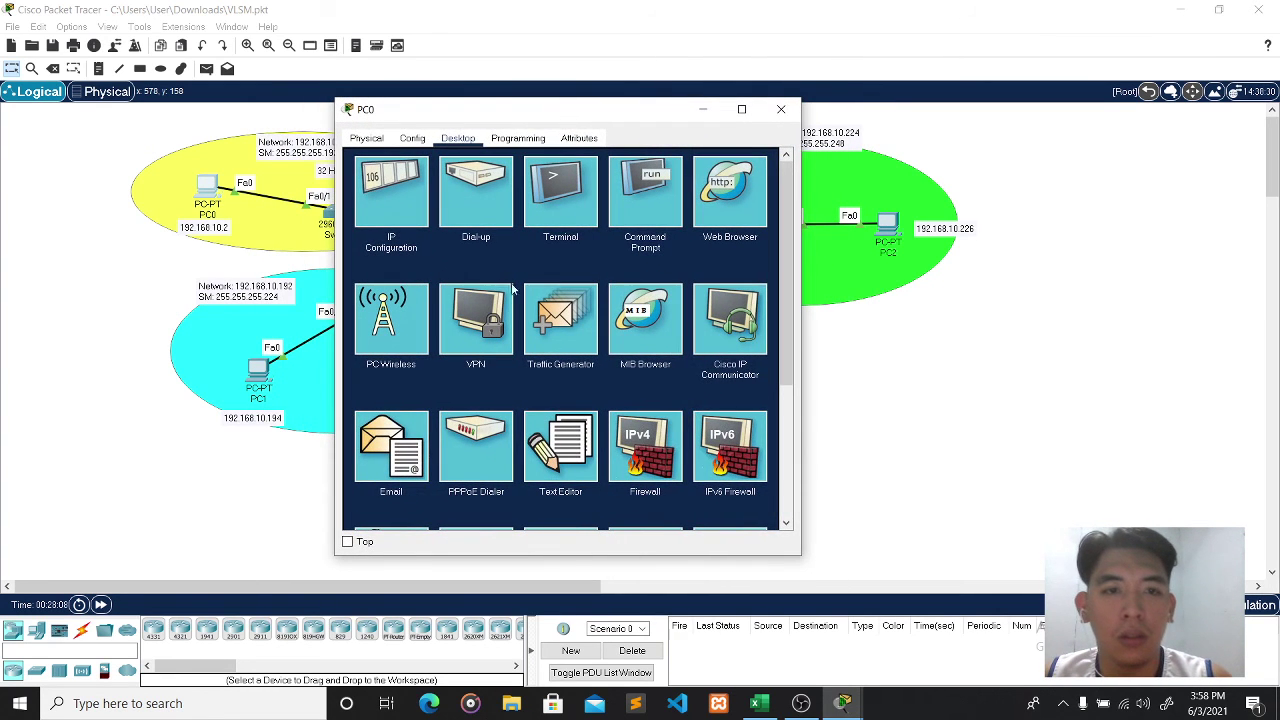
left_click(631, 199)
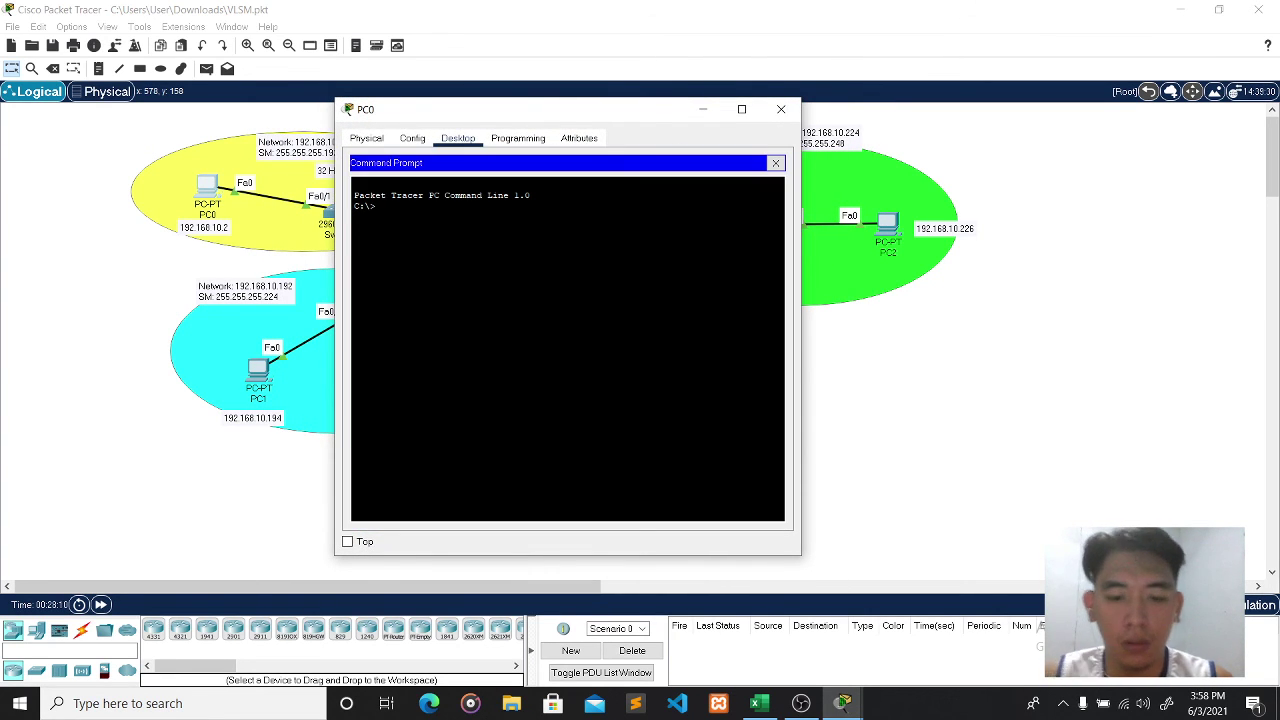
type("ping 192.1")
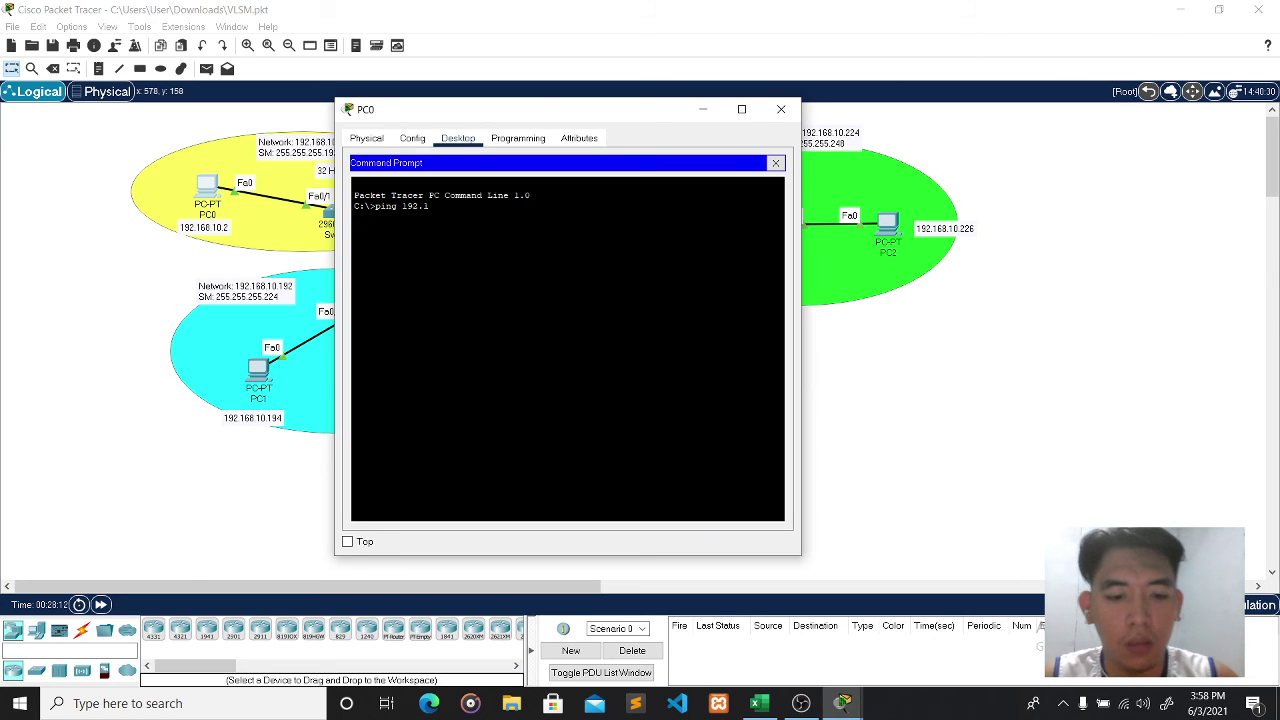
type("68.10.")
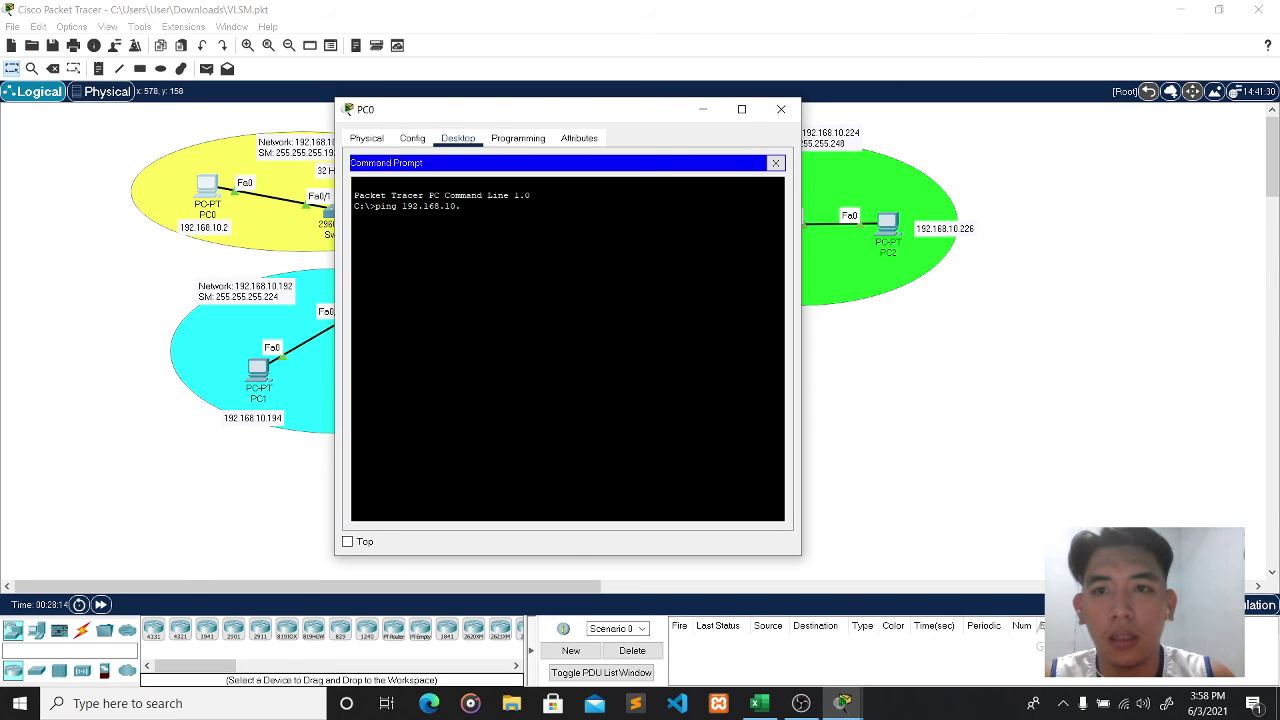
type("226")
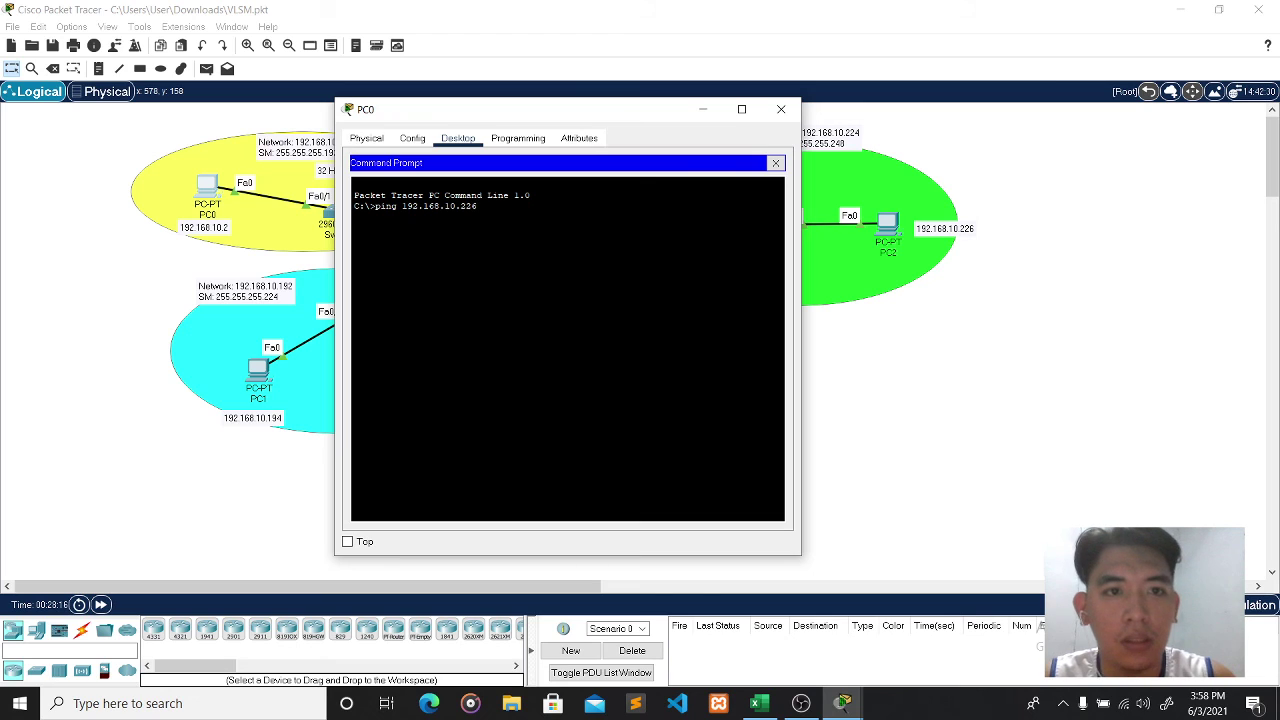
key("Return")
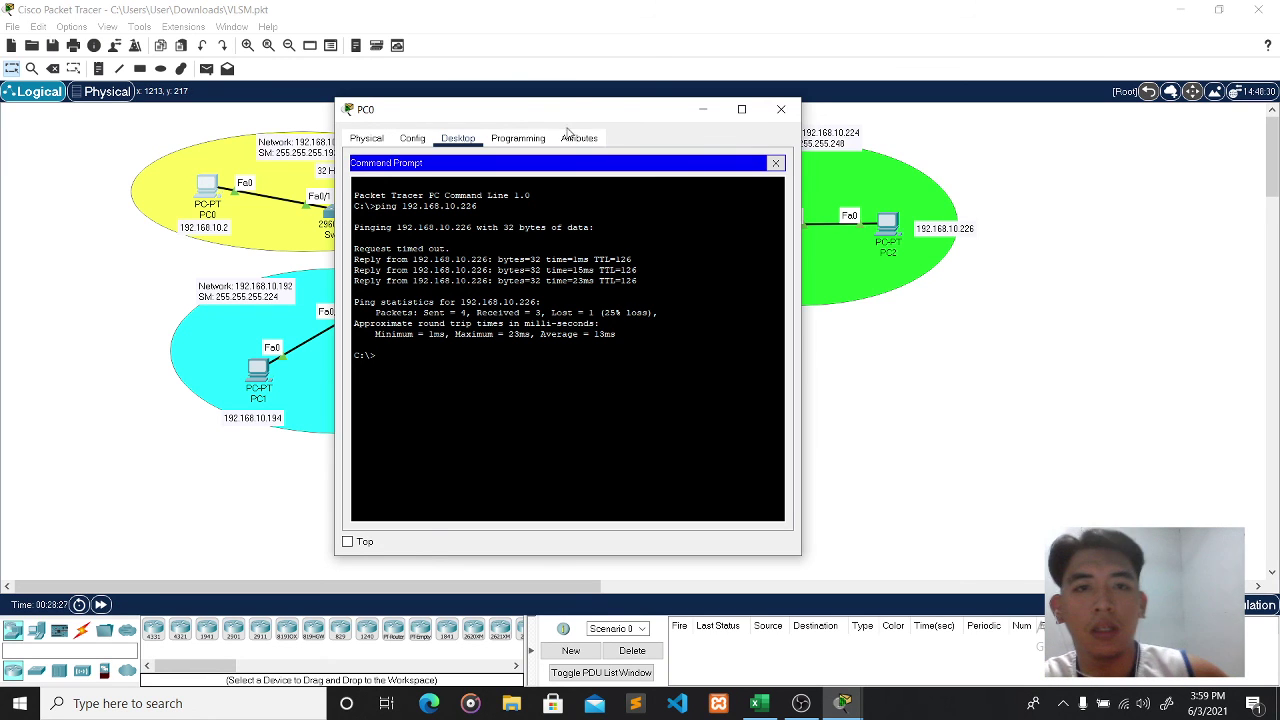
- Ping PC1 at 192.168.10.194 from PC0, getting 3 of 4 replies, then close PC0
left_click_drag(580, 113, 925, 100)
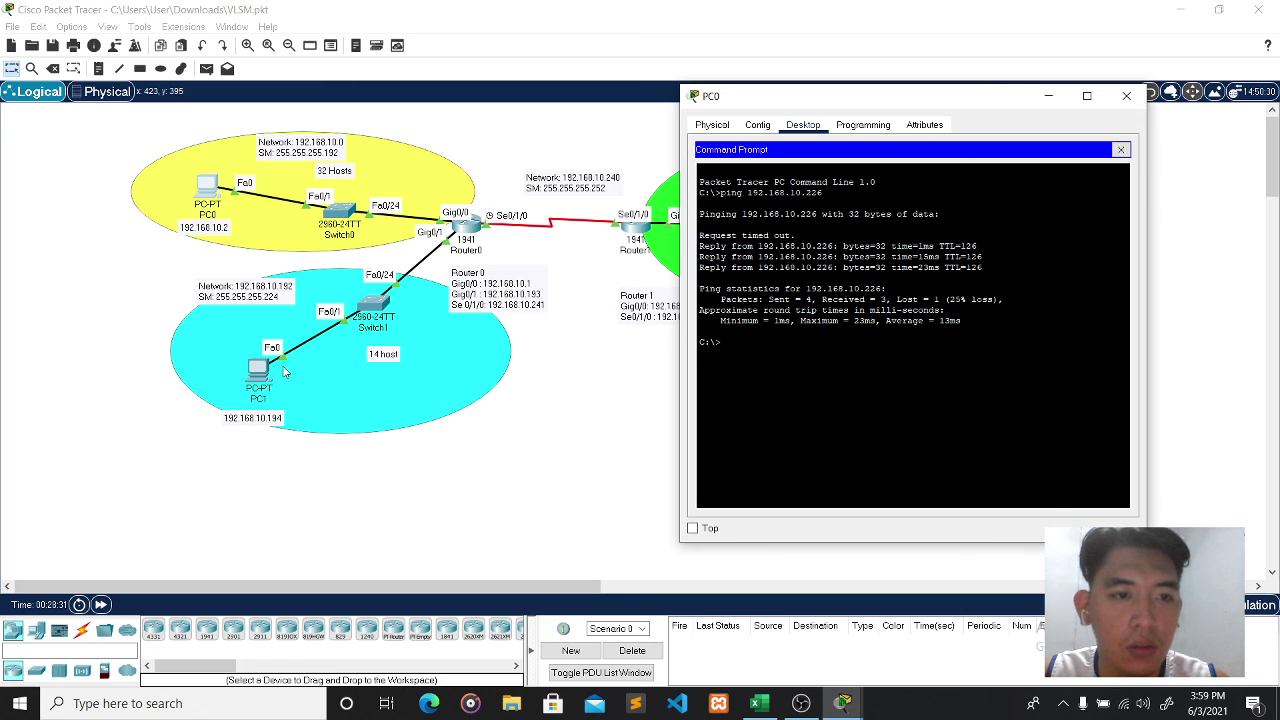
type("ping ")
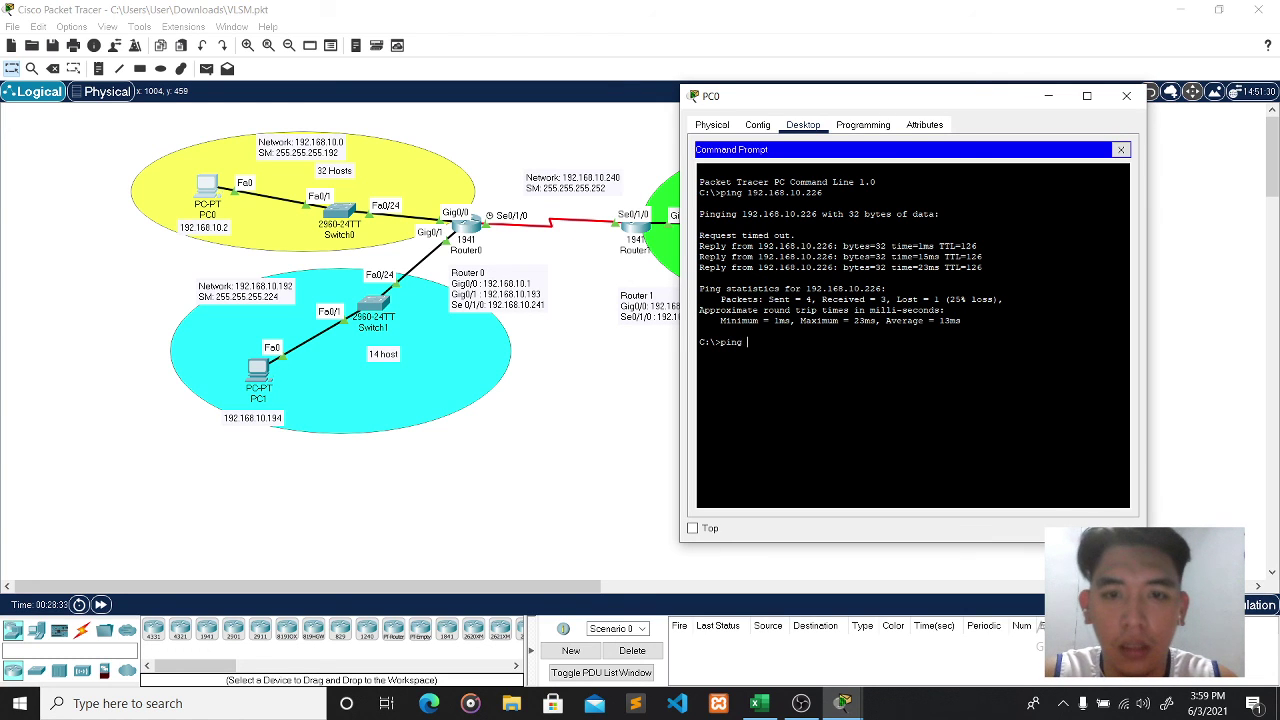
type("192.168")
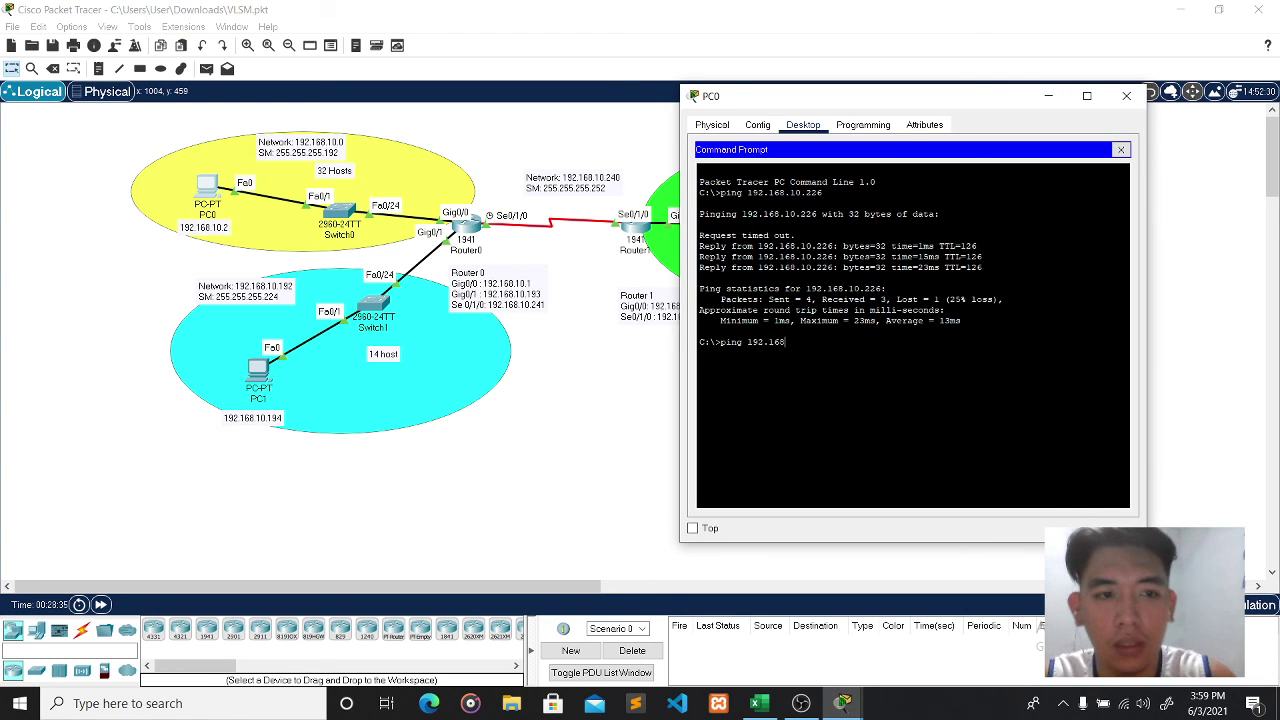
type(".10.194")
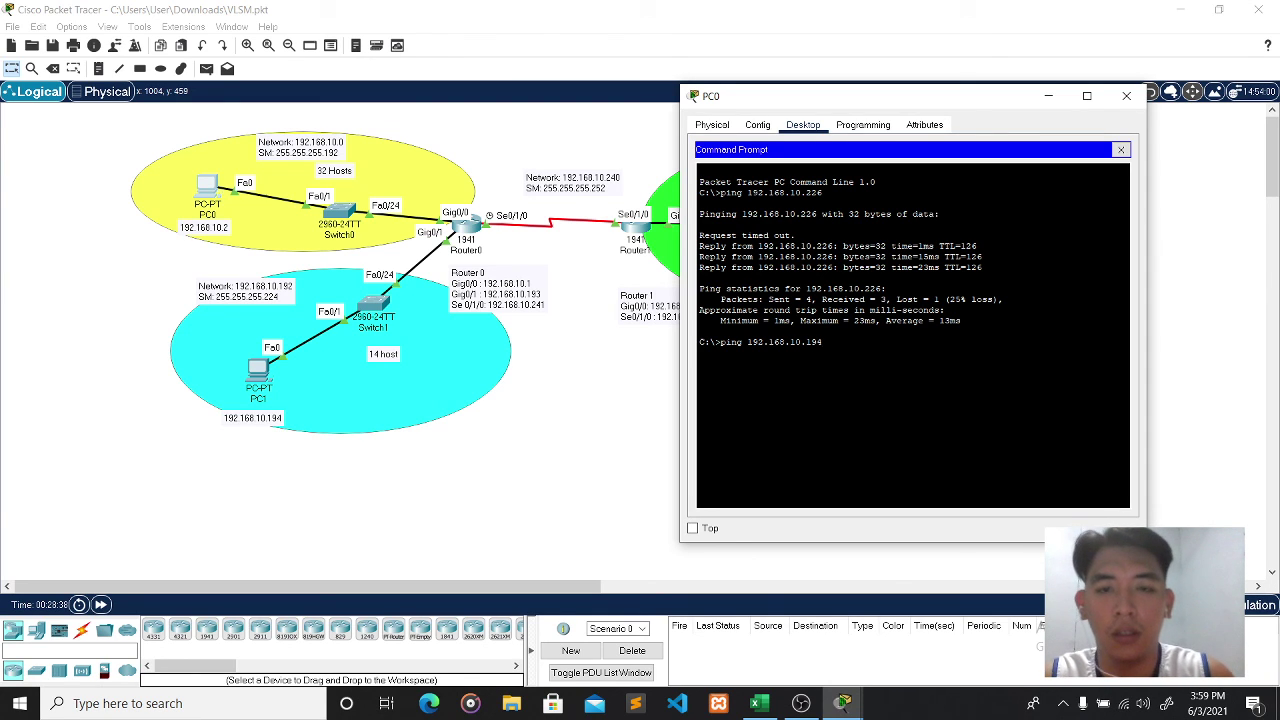
key("Return")
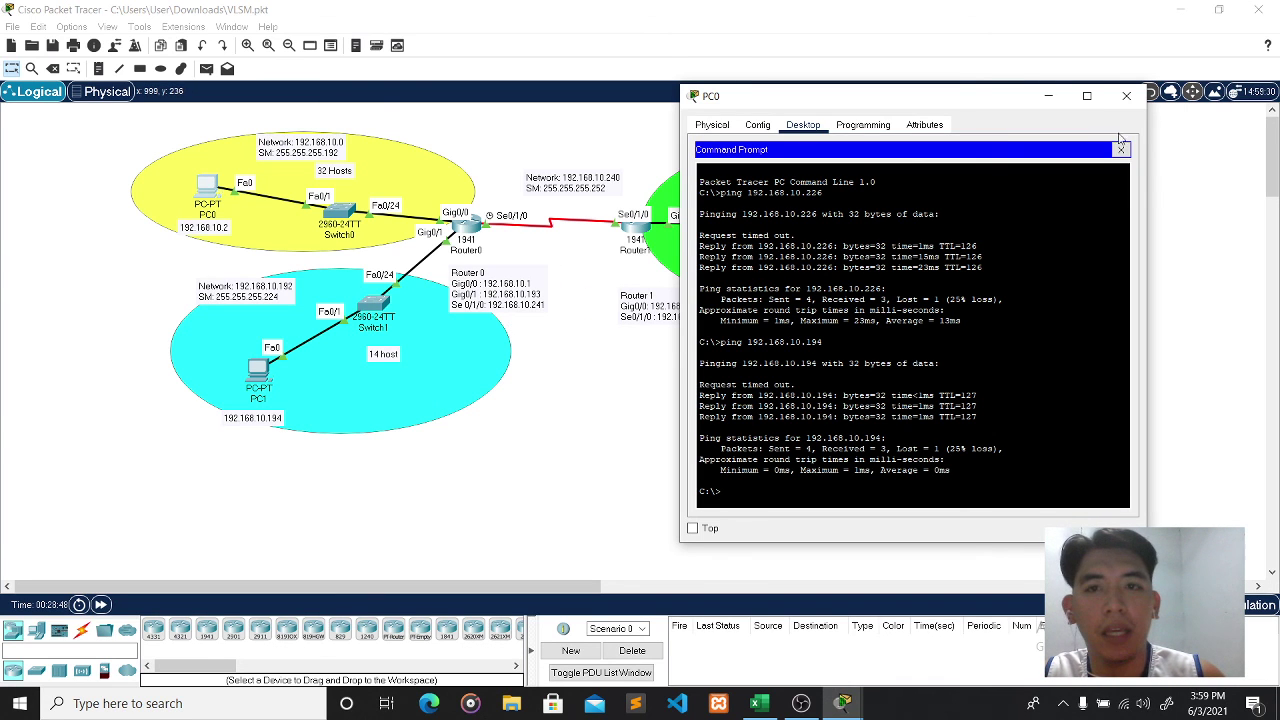
left_click(1128, 100)
- From PC1's command prompt, ping 192.168.10.2 and 192.168.10.226 with 0% loss, then close PC1
left_click(260, 372)
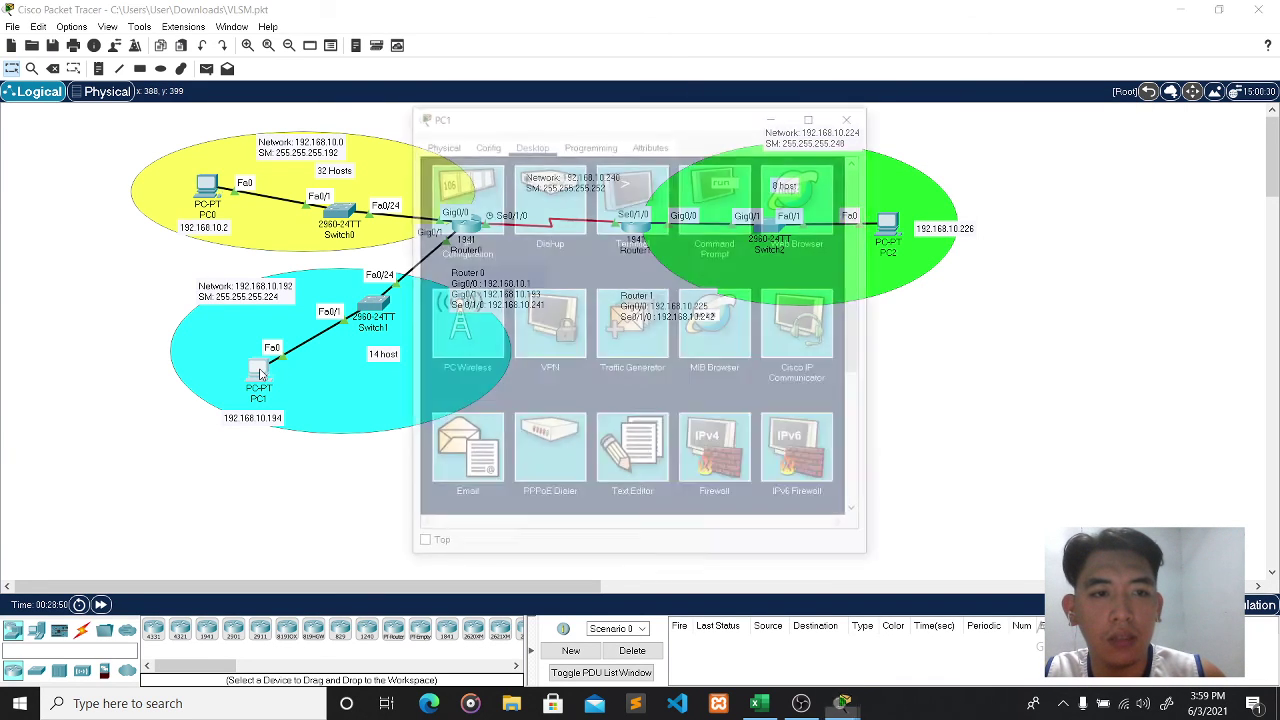
left_click(702, 205)
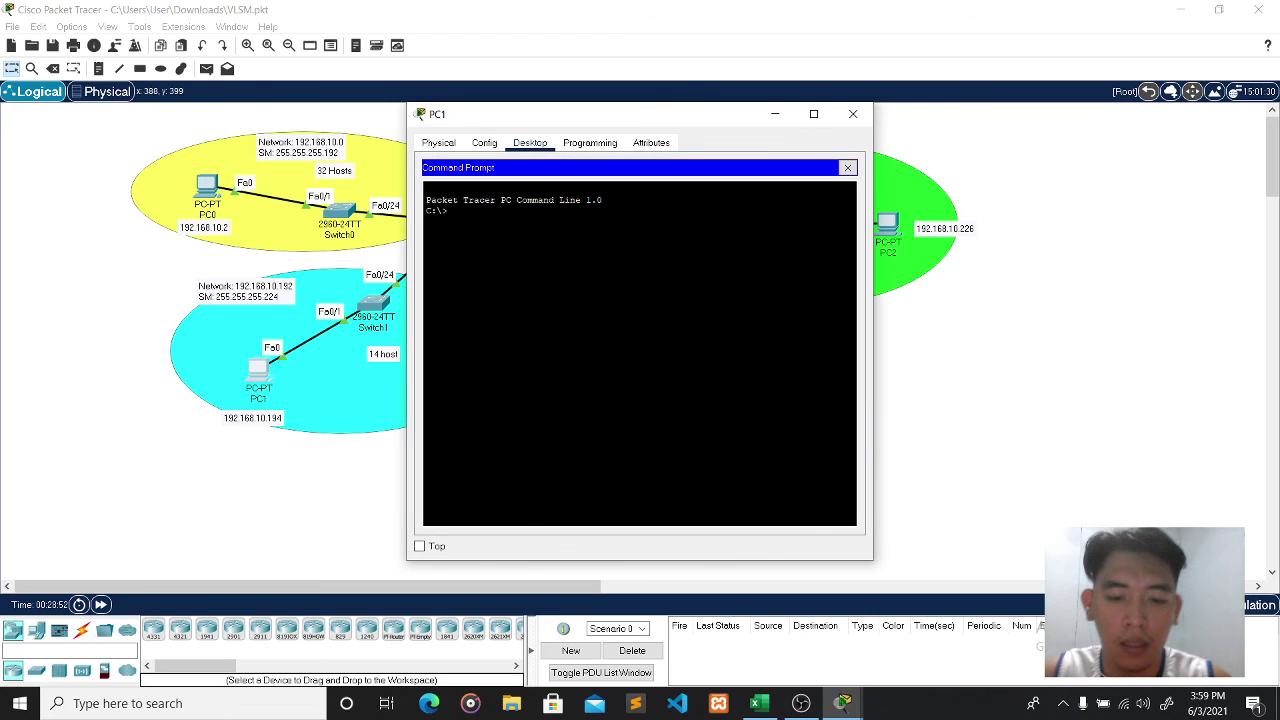
type("ping 192.168.10")
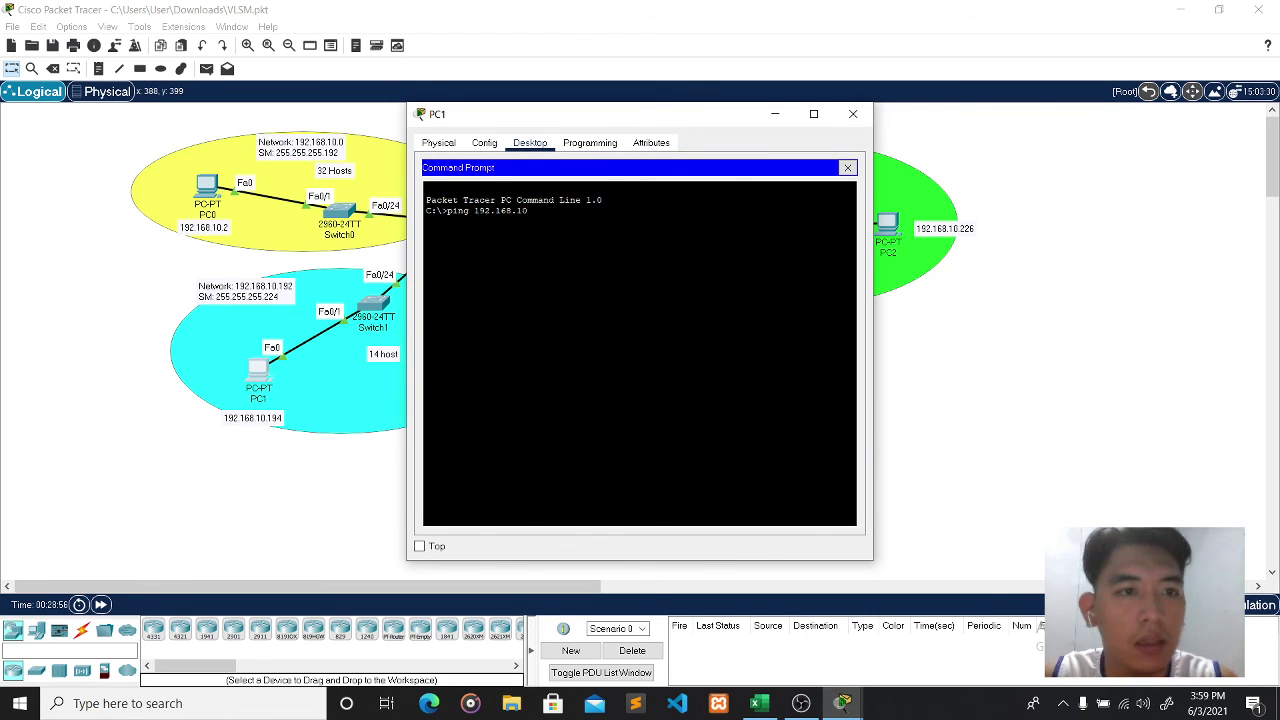
type(".")
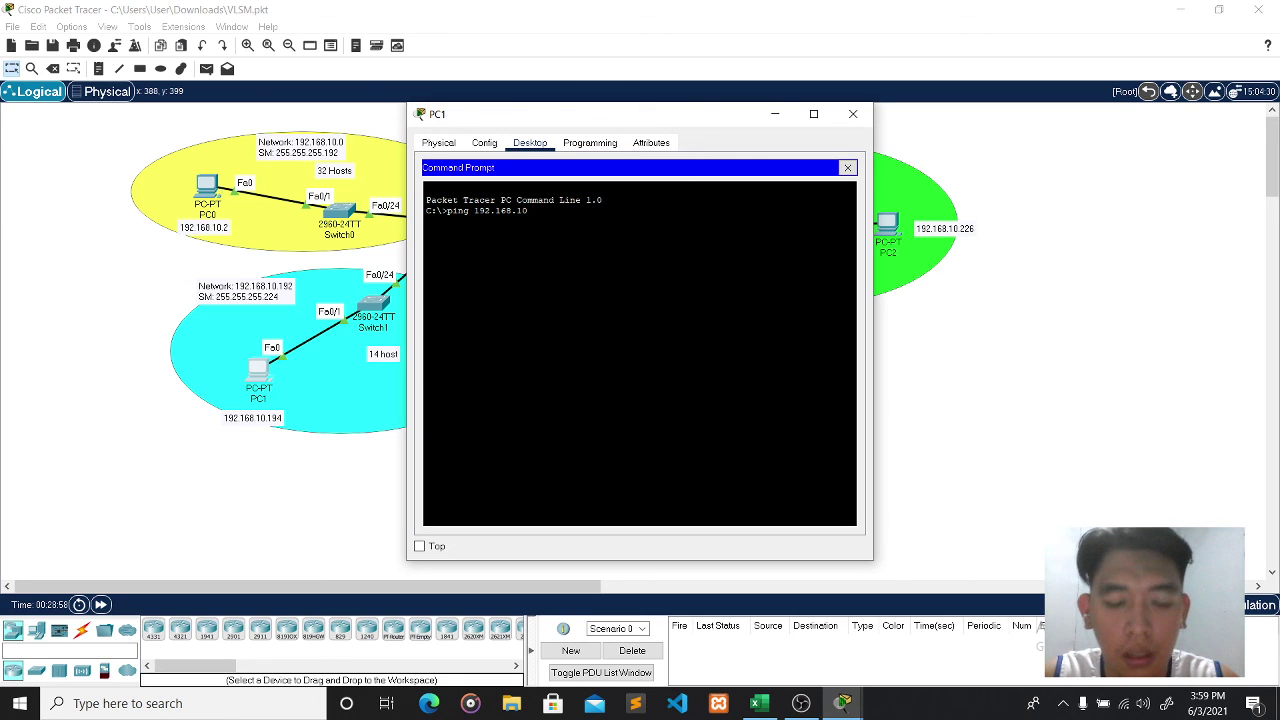
type("2")
key("Return")
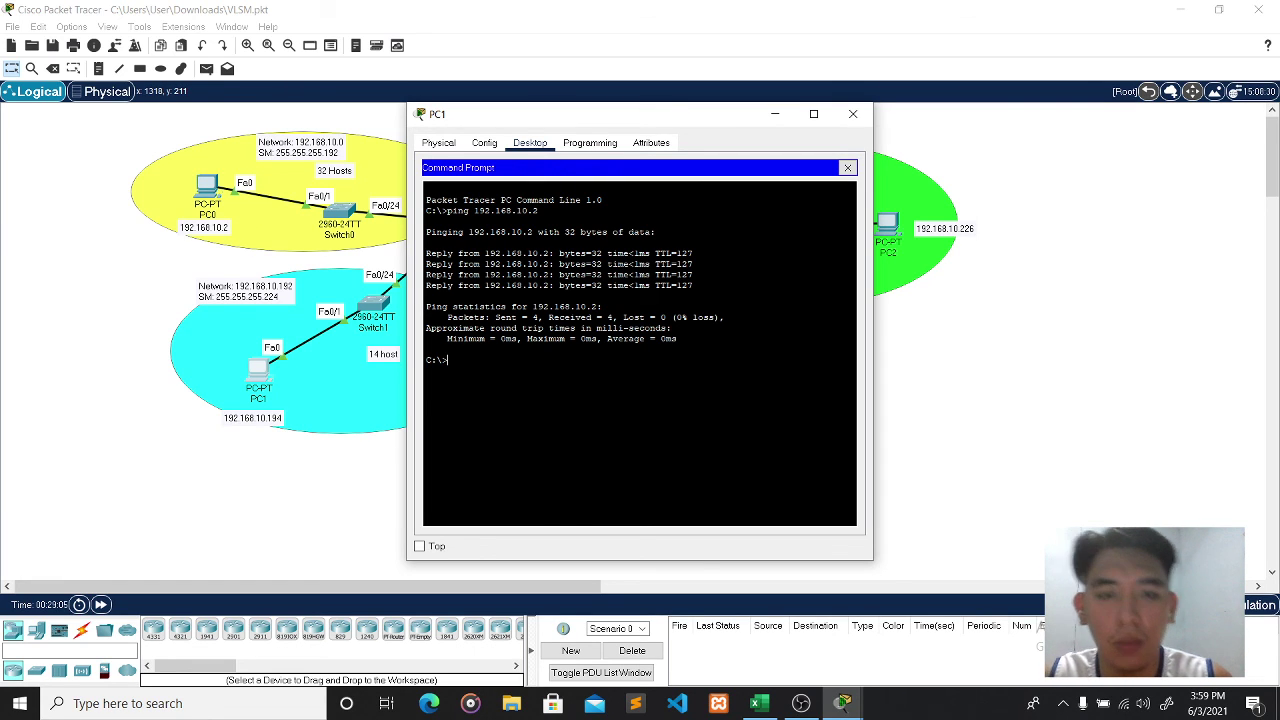
type("ping 192.")
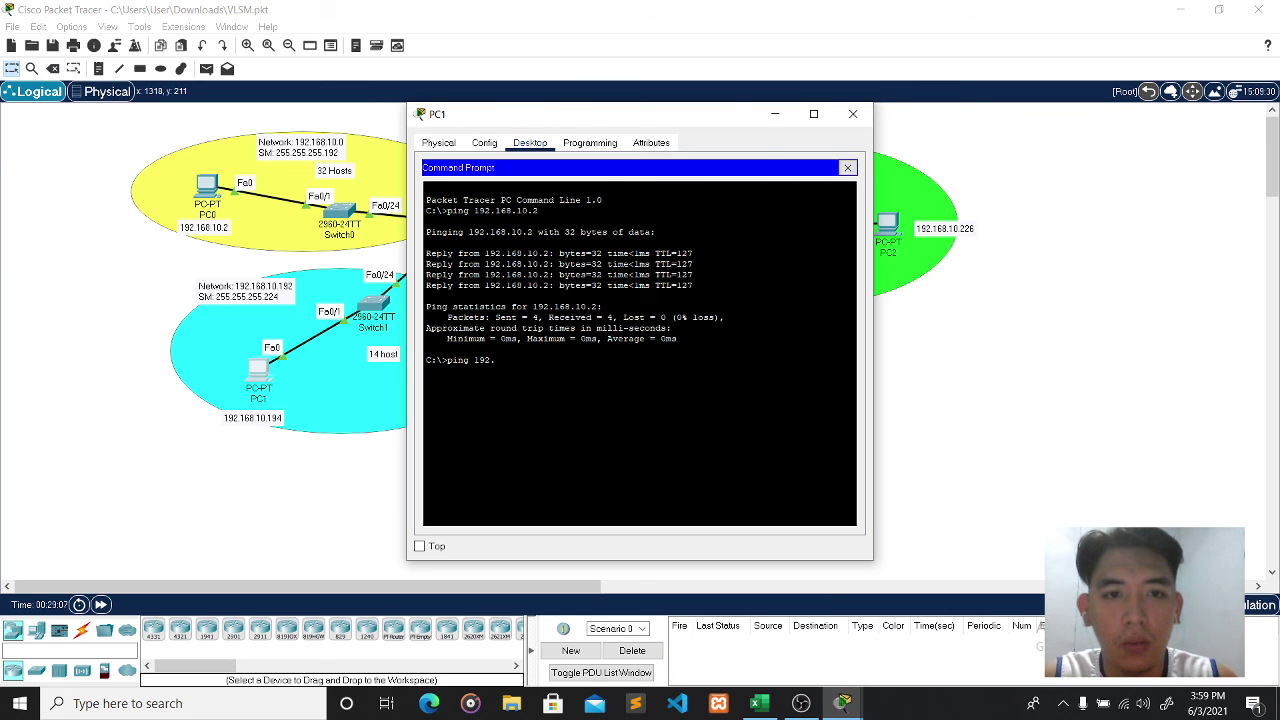
type("168.1")
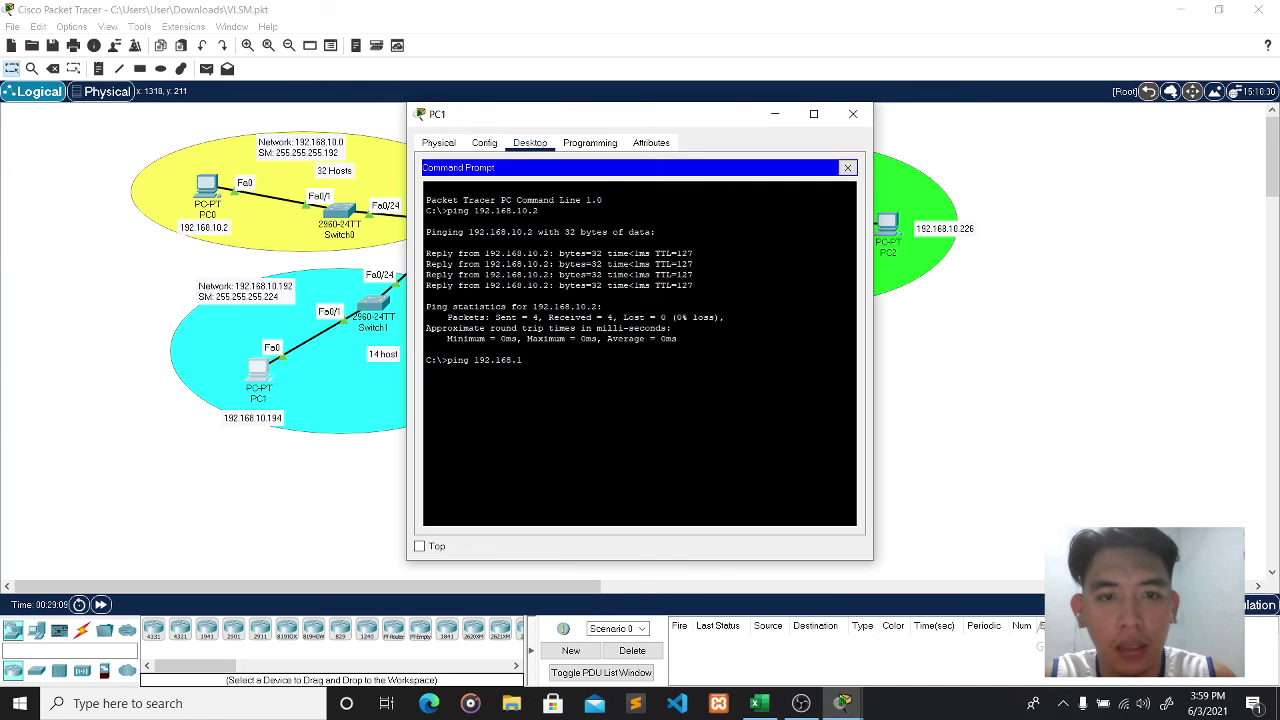
type("0.22")
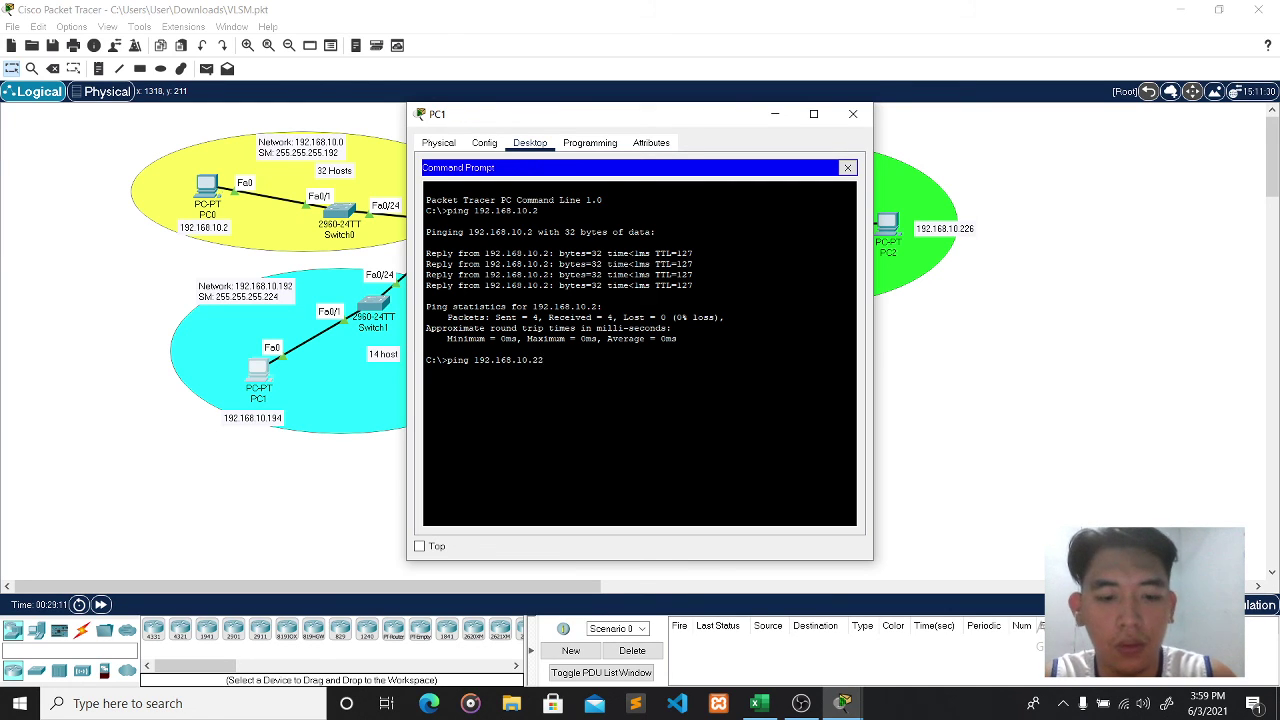
type("6")
key("Return")
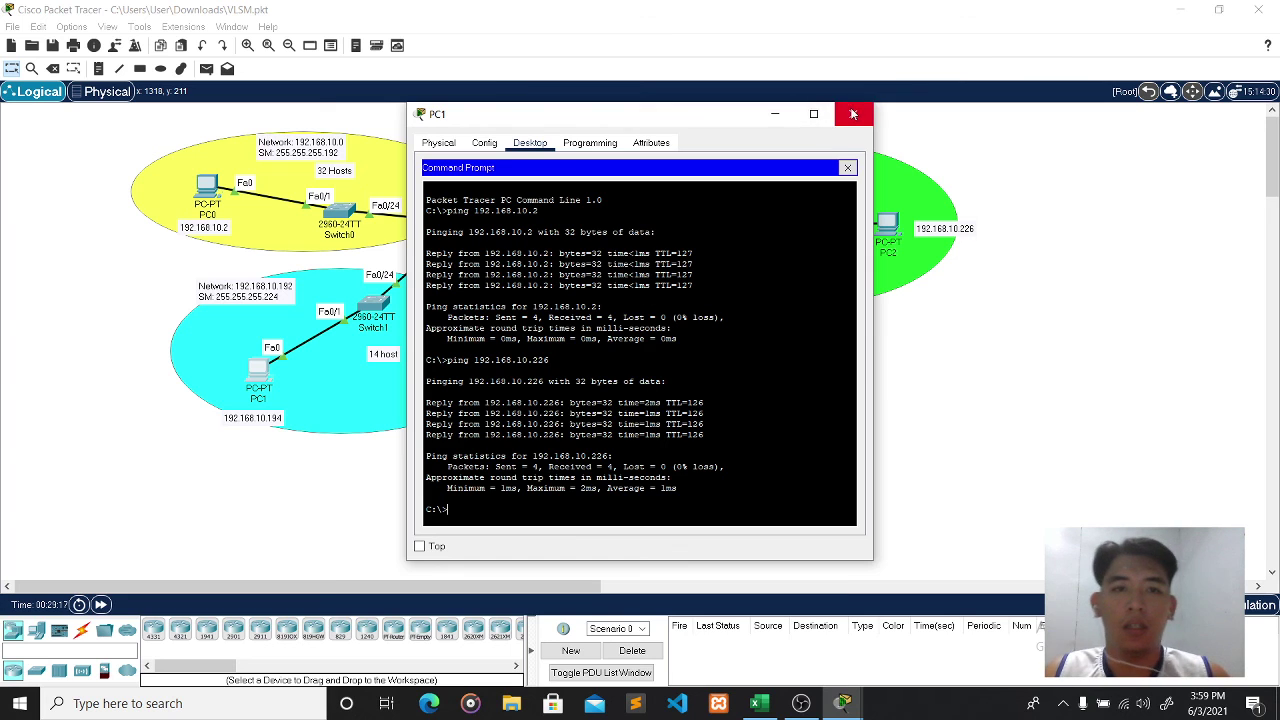
left_click(852, 113)
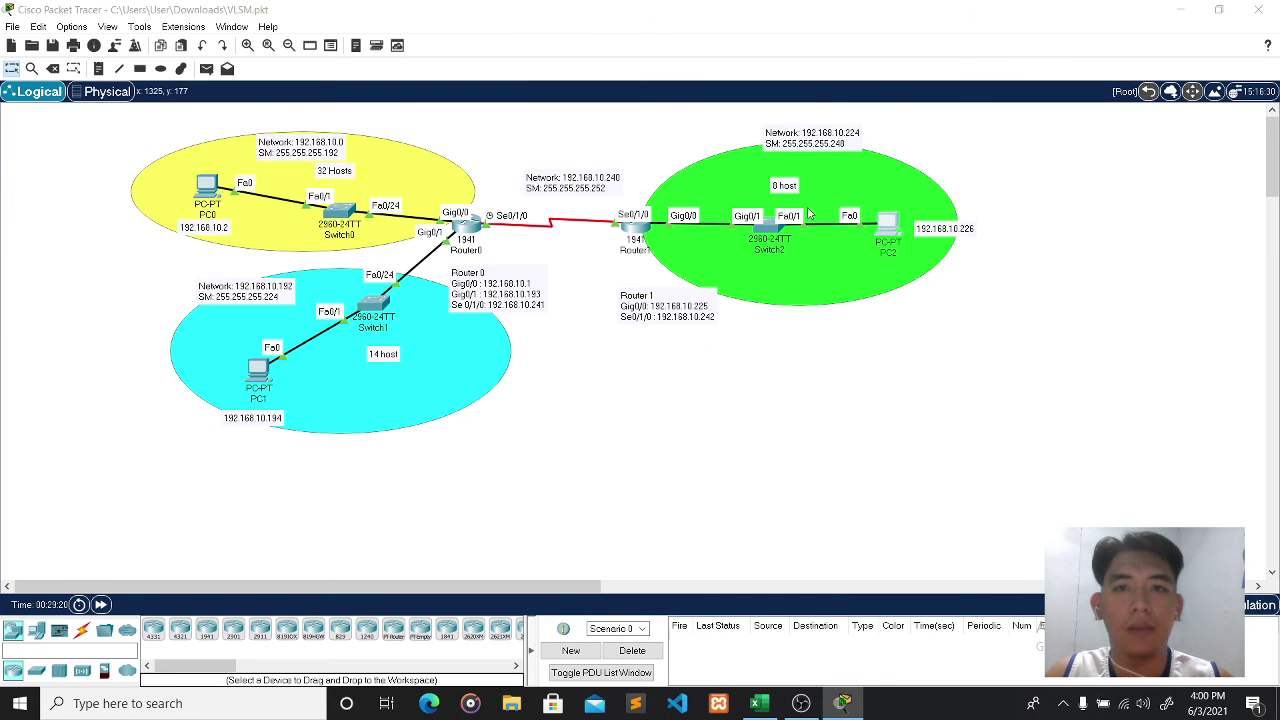
- From PC2's command prompt, ping 192.168.10.2 and 192.168.10.194 with 0% loss, then close PC2
left_click(887, 224)
left_click(716, 212)
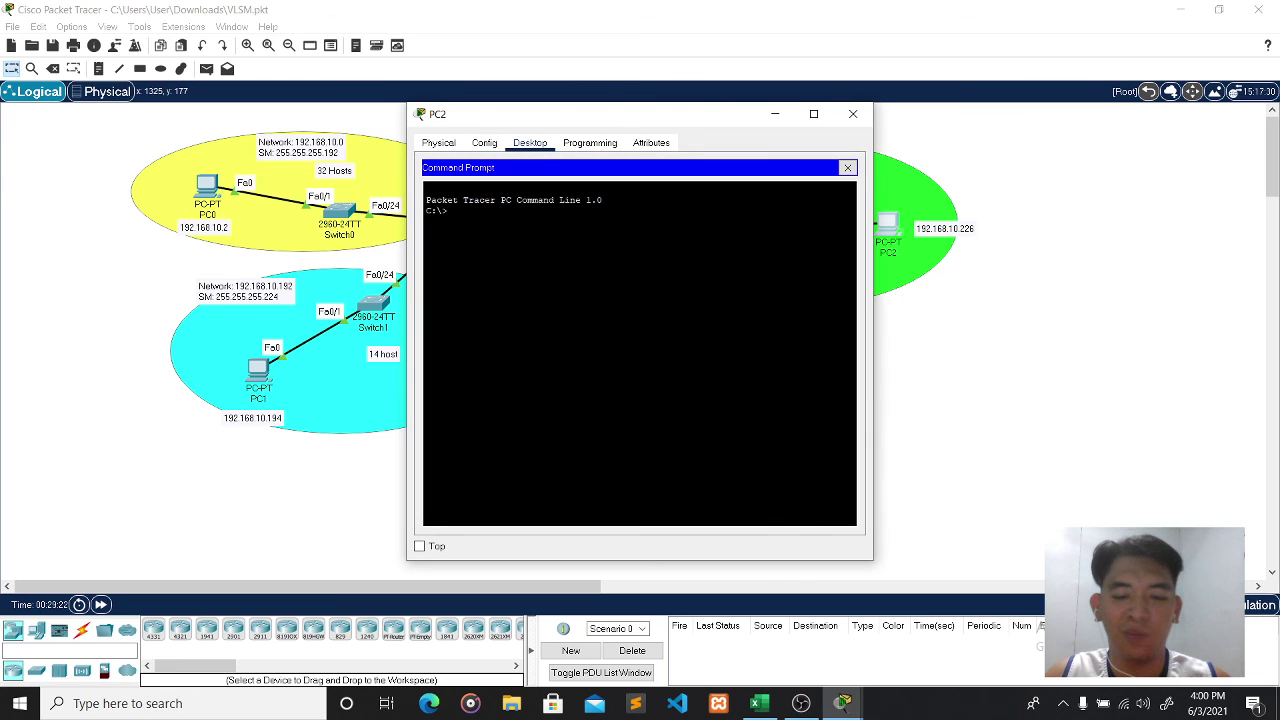
type("ping 192")
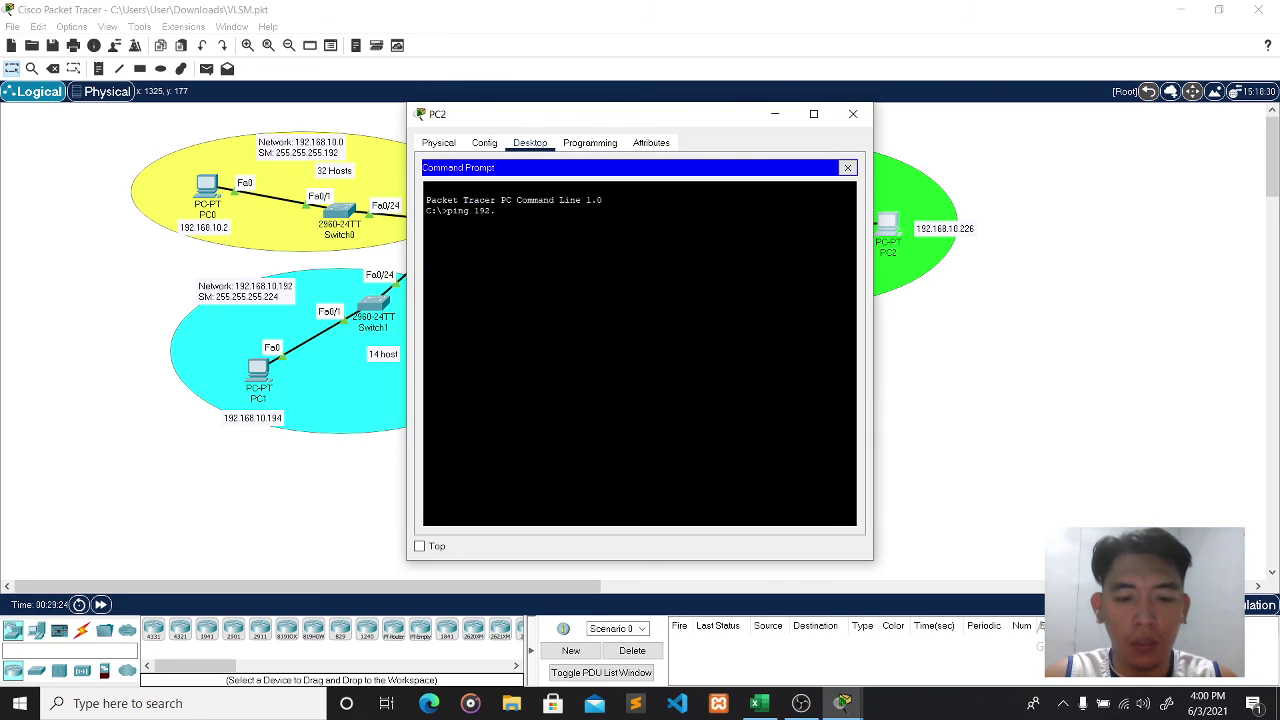
type(".168.")
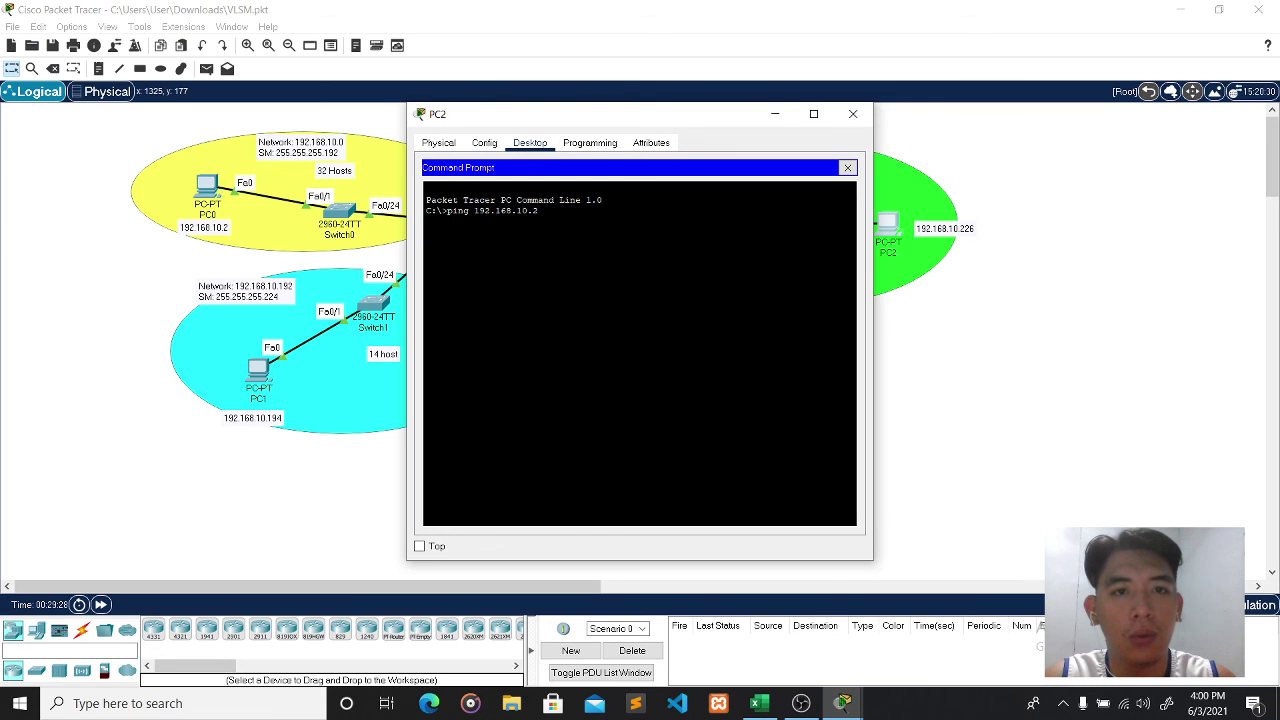
type("10.2")
key("Return")
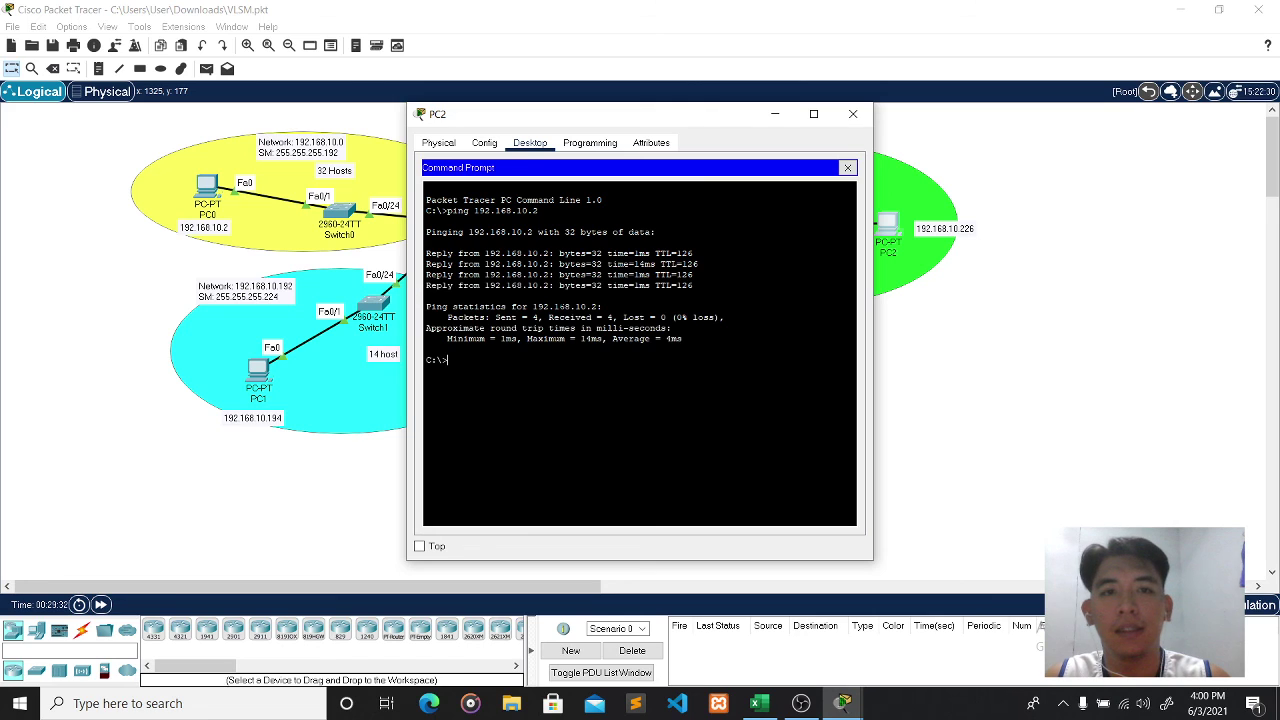
type("19")
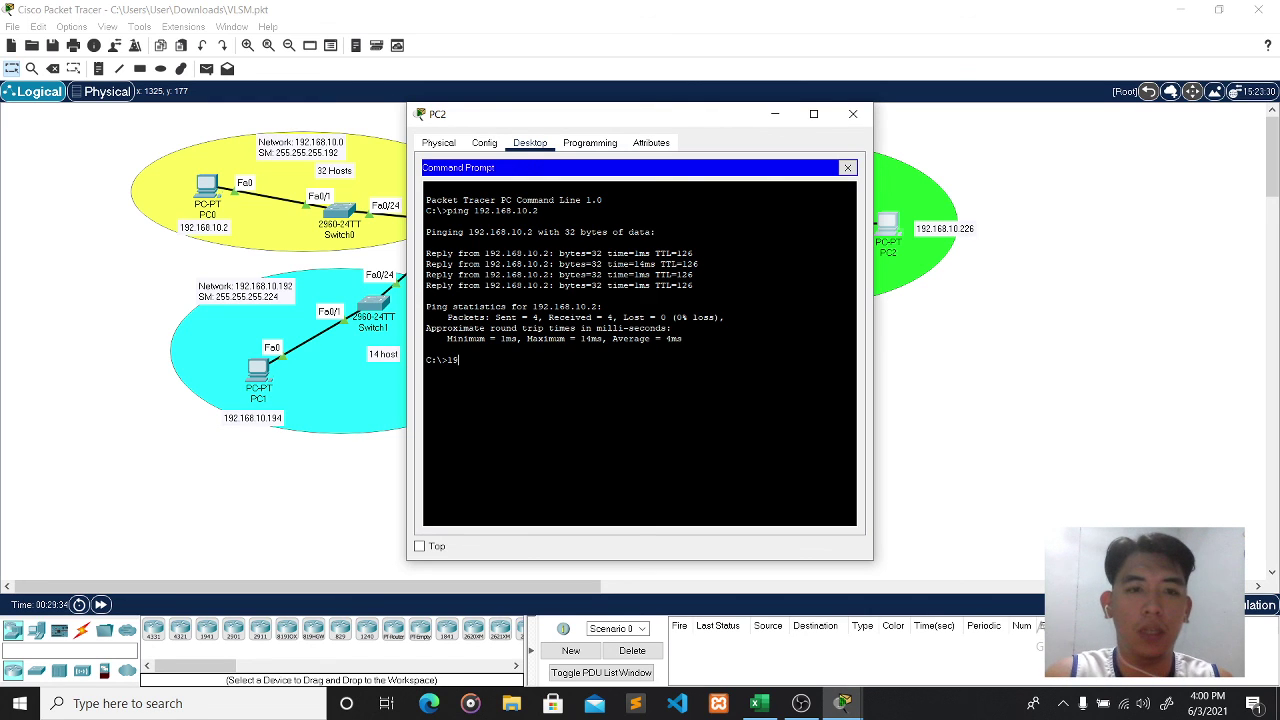
type("2.168.10")
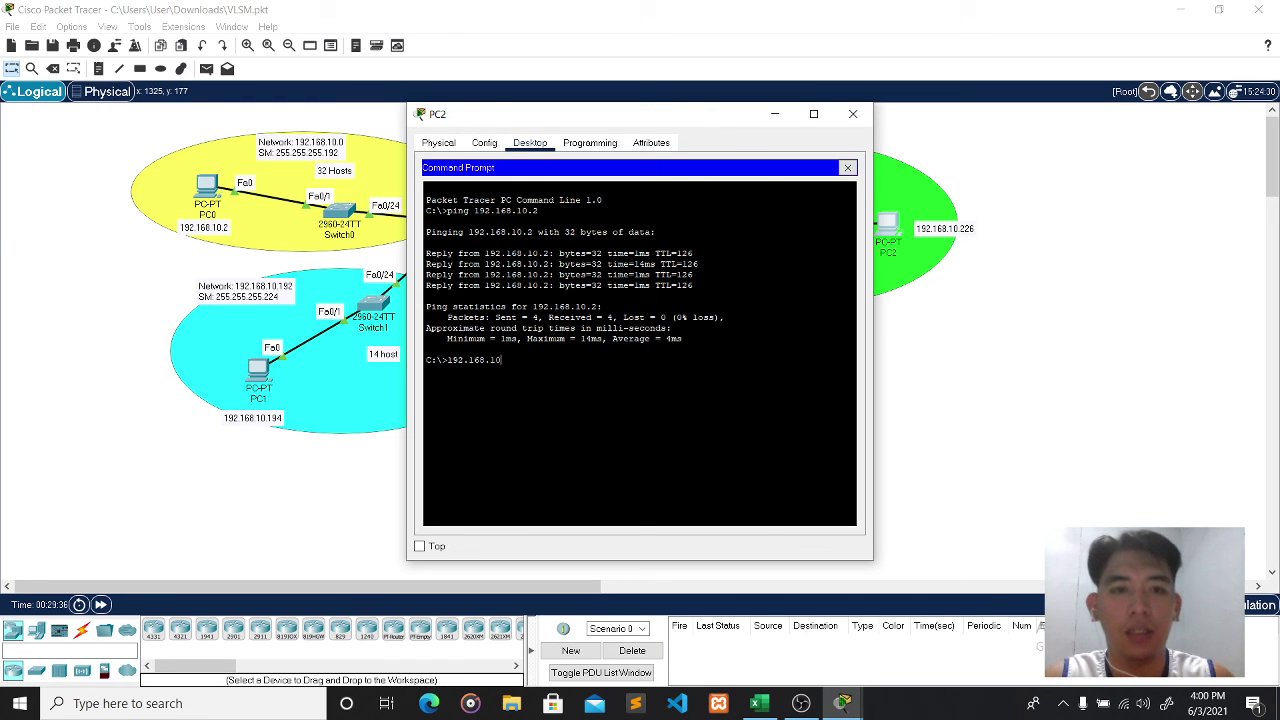
type(".194")
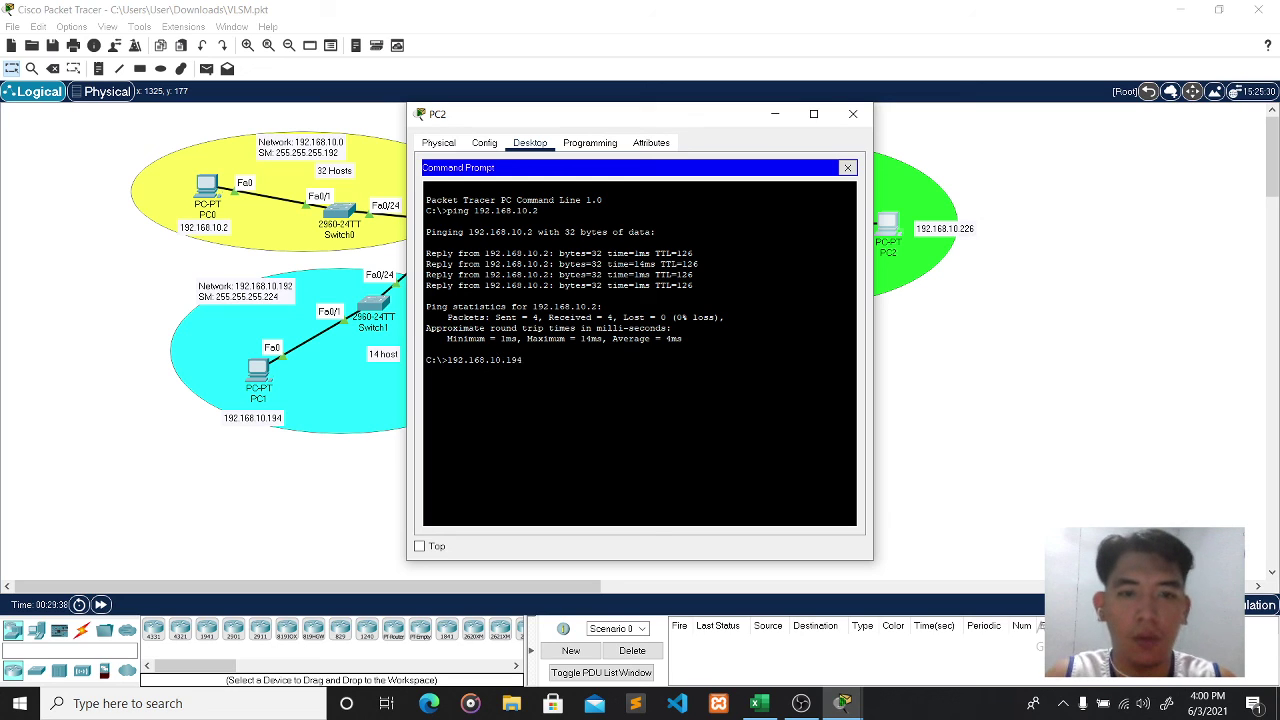
key("Return")
type("pig")
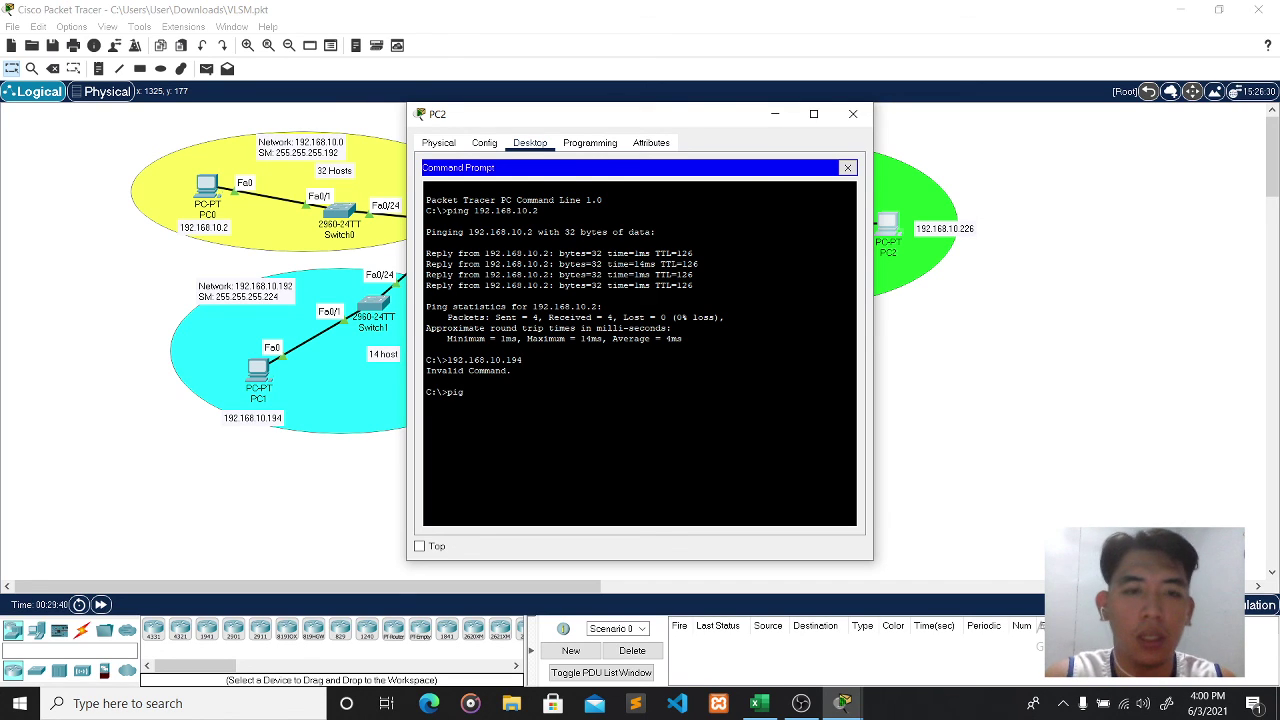
type("ng 192")
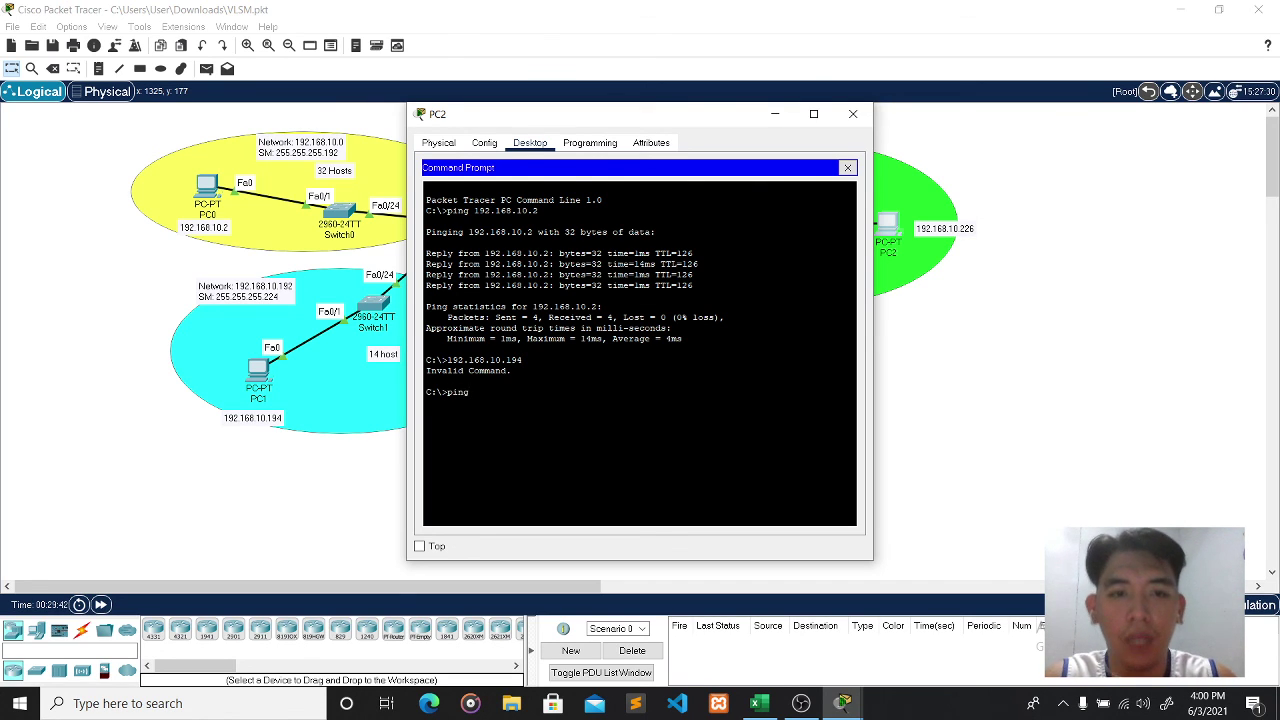
type(".16")
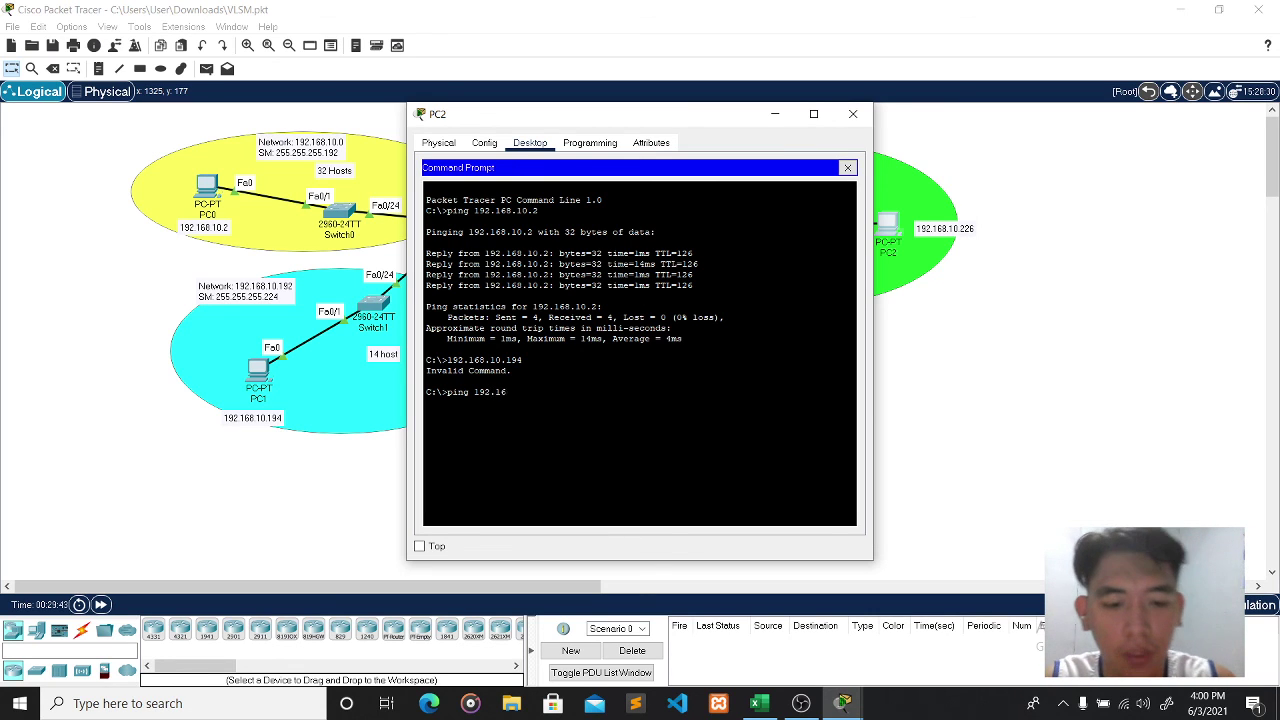
type("8.10.1")
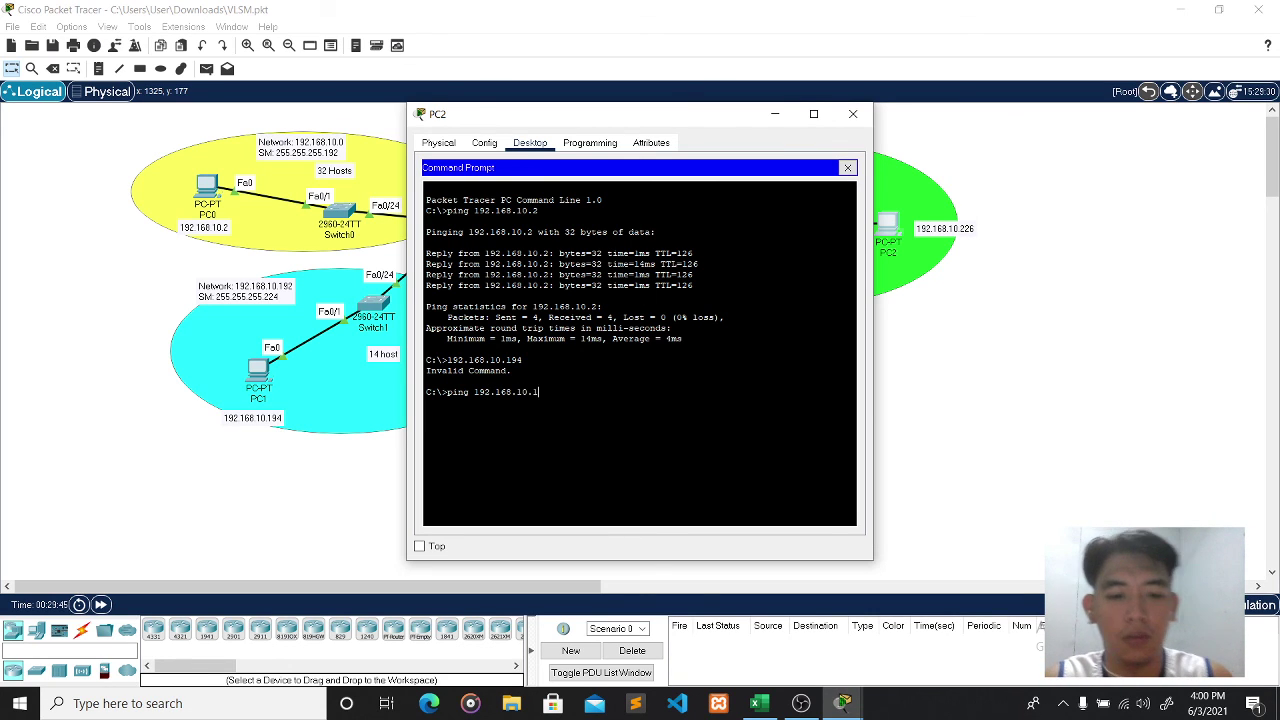
type("94")
key("Return")
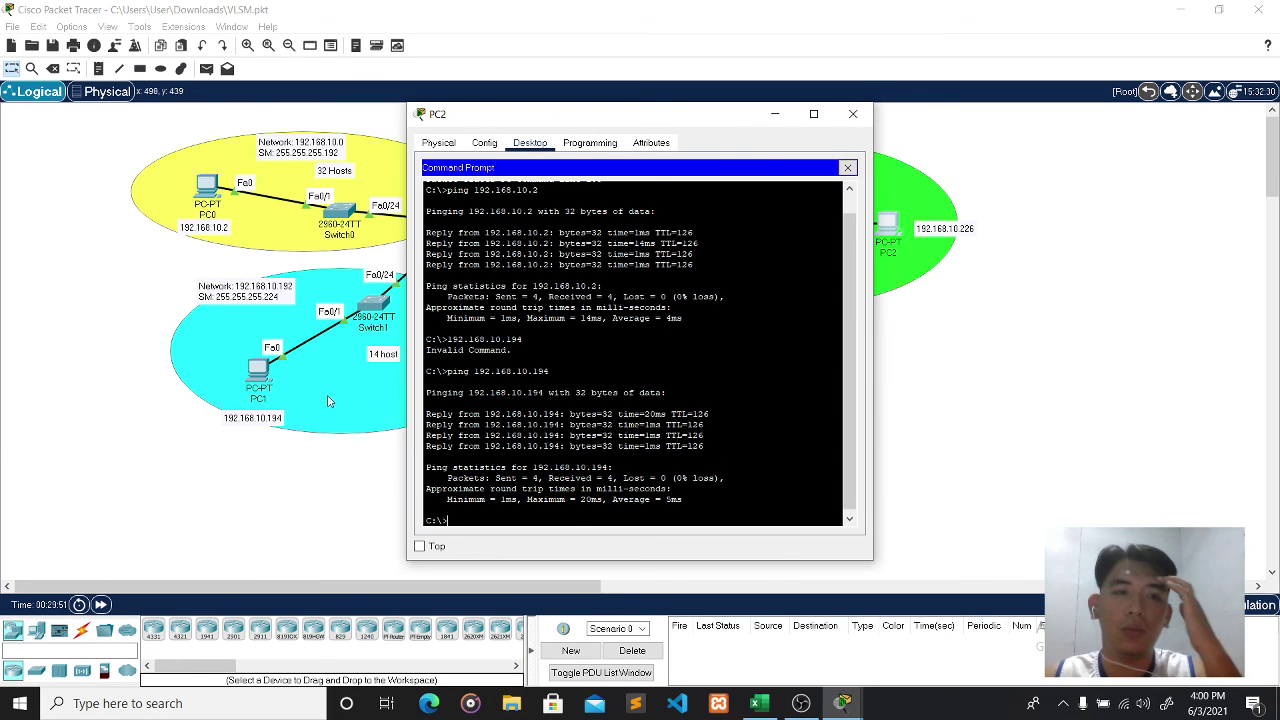
left_click(853, 113)
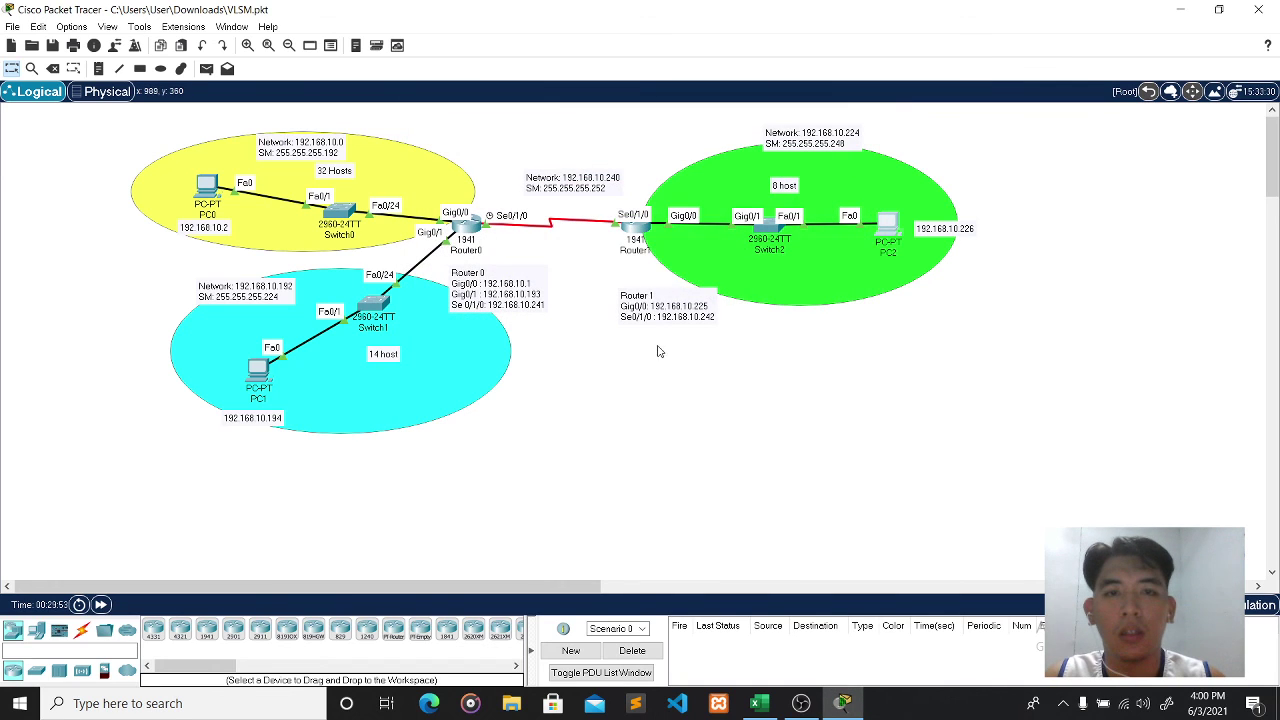
- Switch to the Excel VLSM workbook and then bring OBS to the front
left_click(779, 704)
left_click(720, 403)
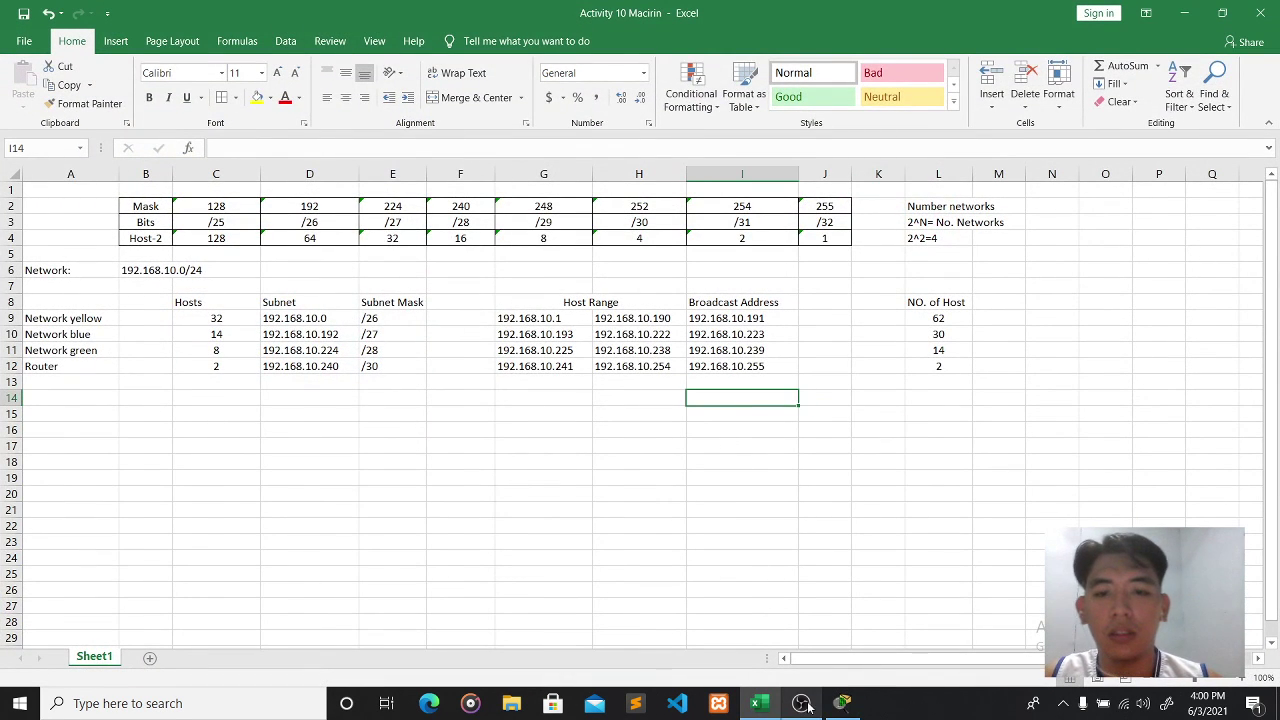
left_click(806, 705)
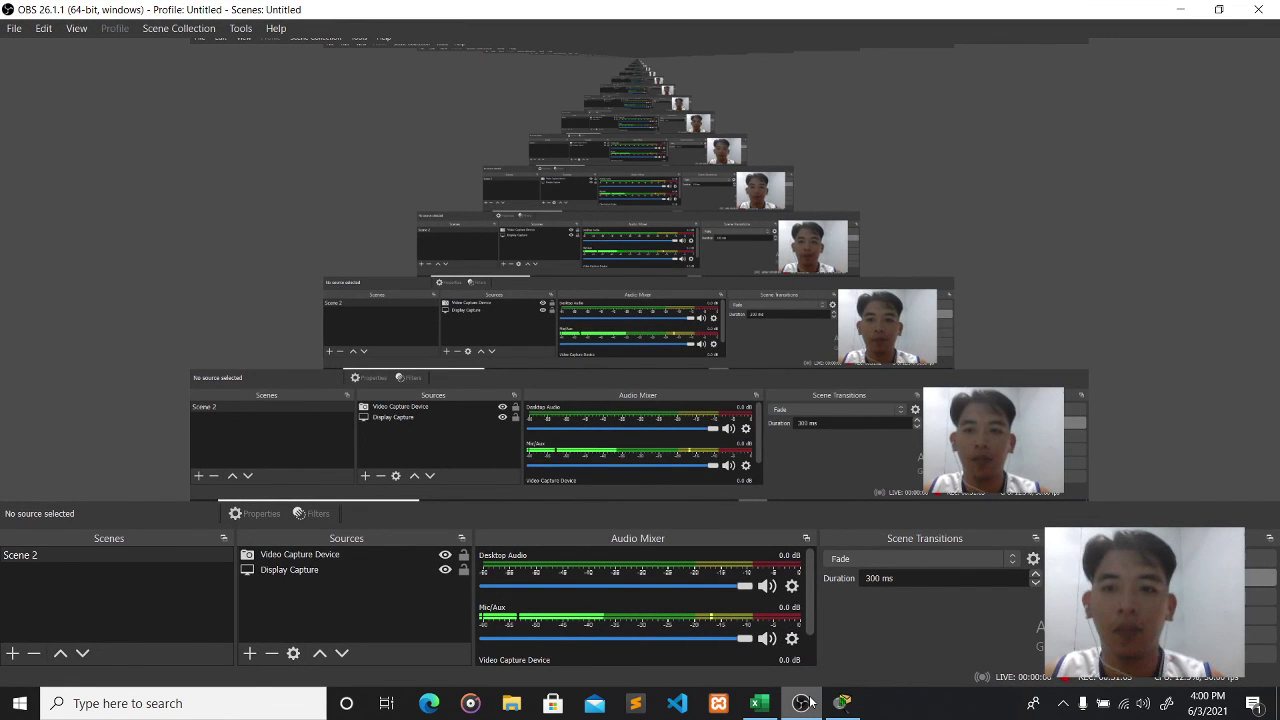